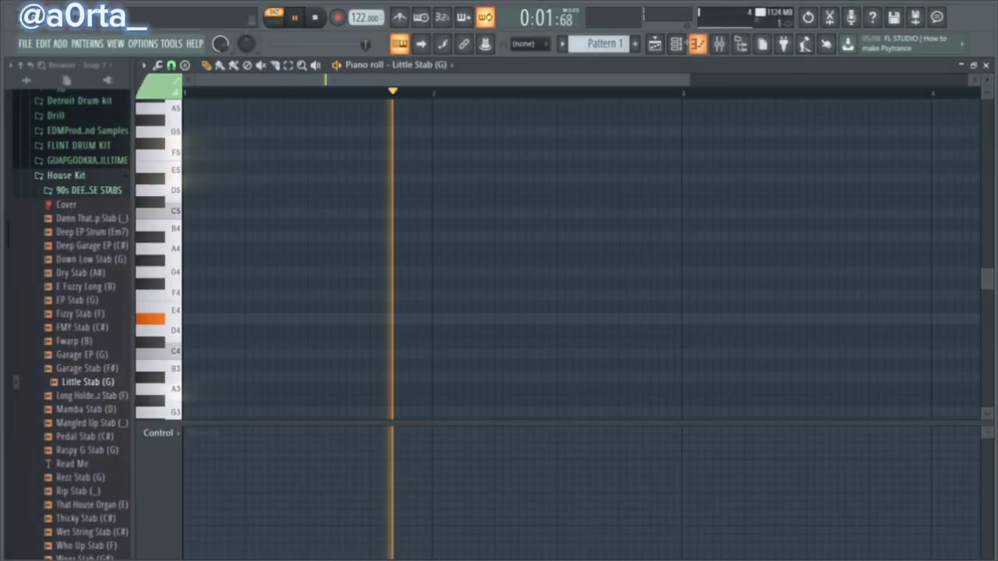
Add the Mamba Stab (D) sample as a new channel and normalize it in its sampler settings
{"action": "key", "text": "F6"}
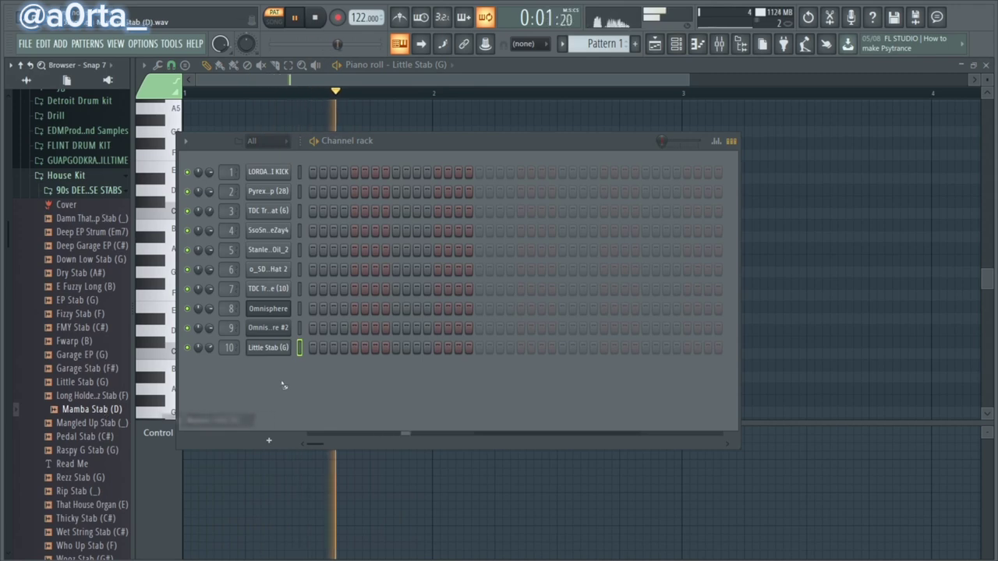
{"action": "left_click_drag", "start_coordinate": [284, 386], "coordinate": [257, 374]}
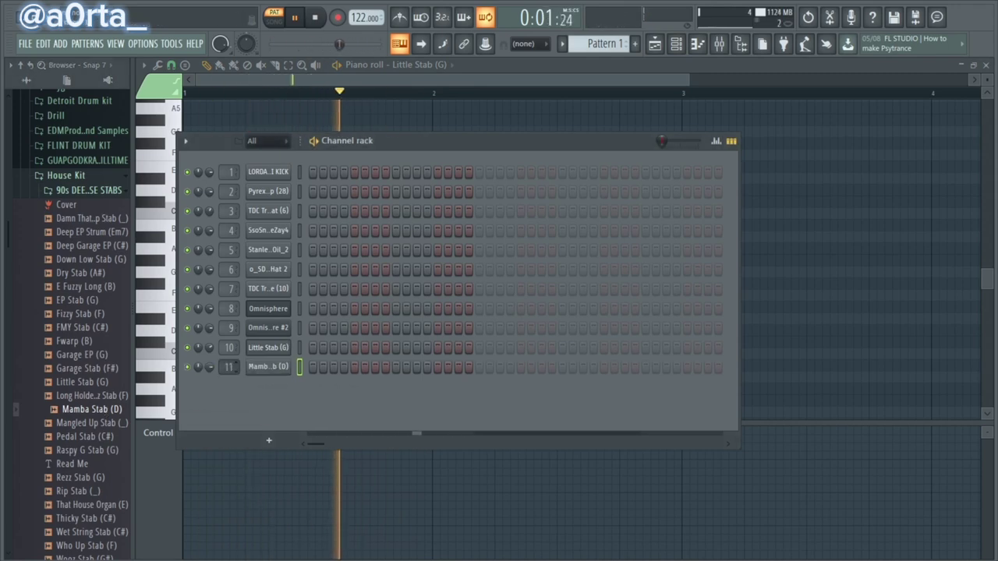
{"action": "left_click", "coordinate": [270, 368]}
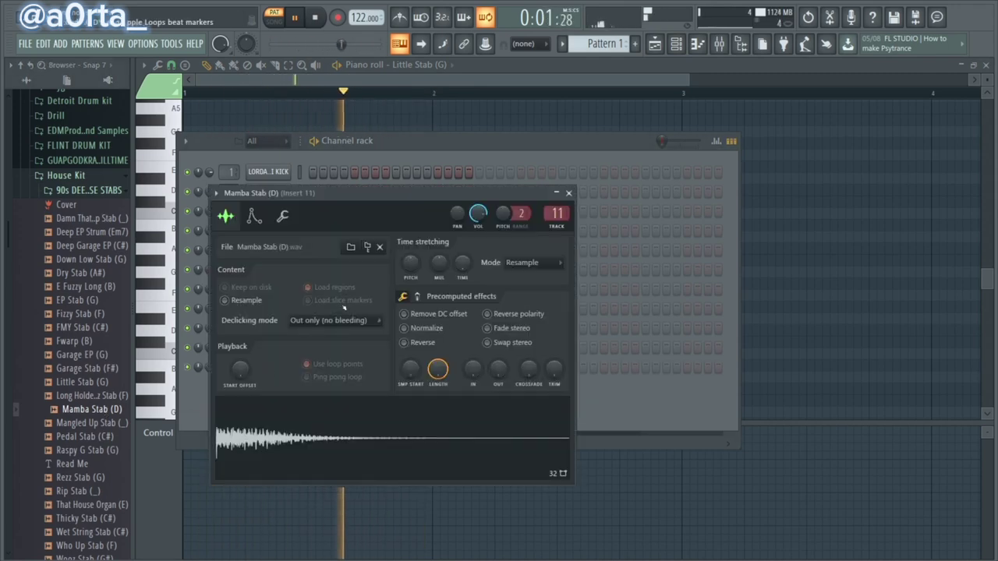
{"action": "left_click", "coordinate": [281, 216]}
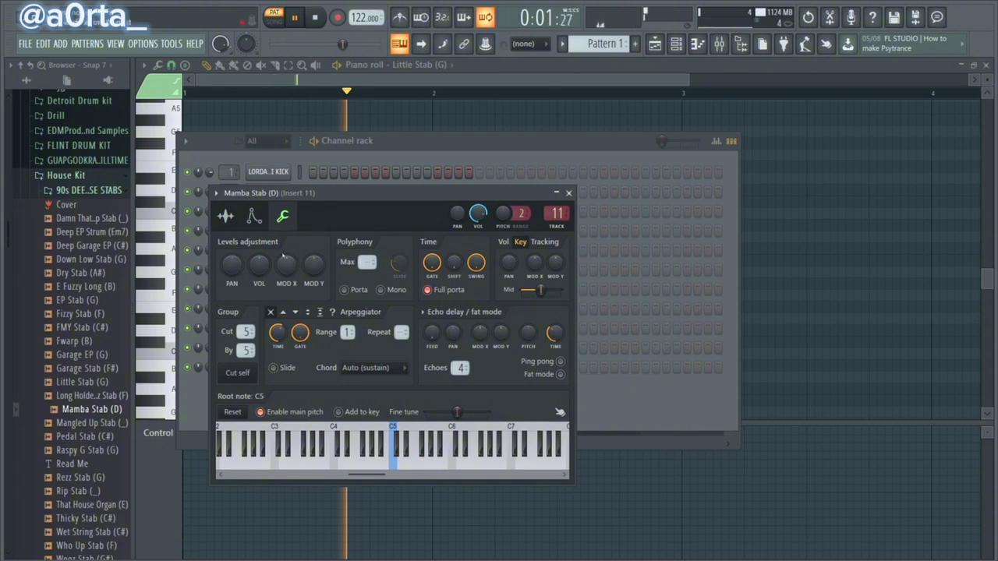
{"action": "left_click", "coordinate": [226, 215]}
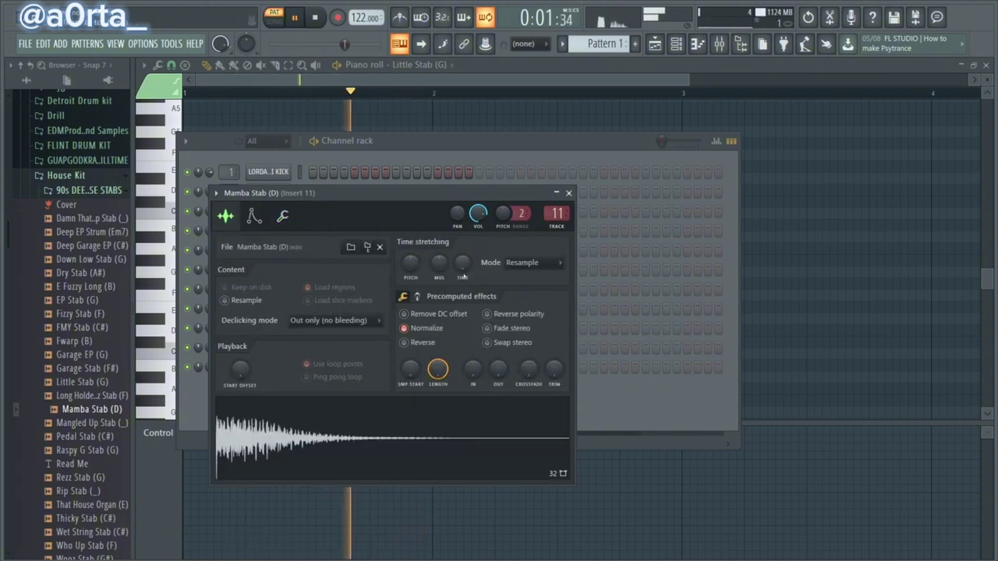
{"action": "left_click", "coordinate": [503, 74]}
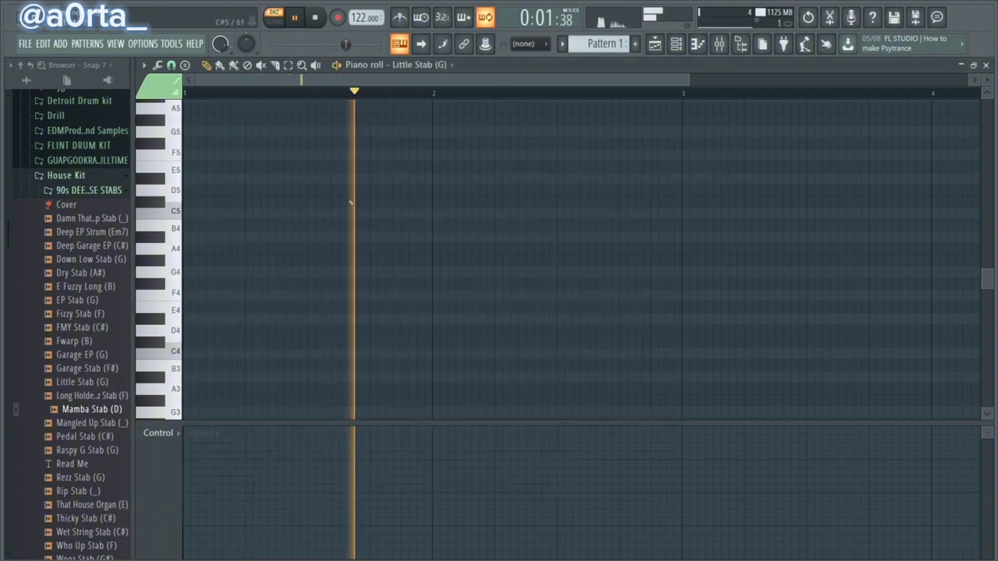
Audition keys in the piano roll and sketch short E5 notes in the first half of bar 1 for Mamba Stab (D)
{"action": "scroll", "coordinate": [385, 276], "scroll_direction": "down", "scroll_amount": 3}
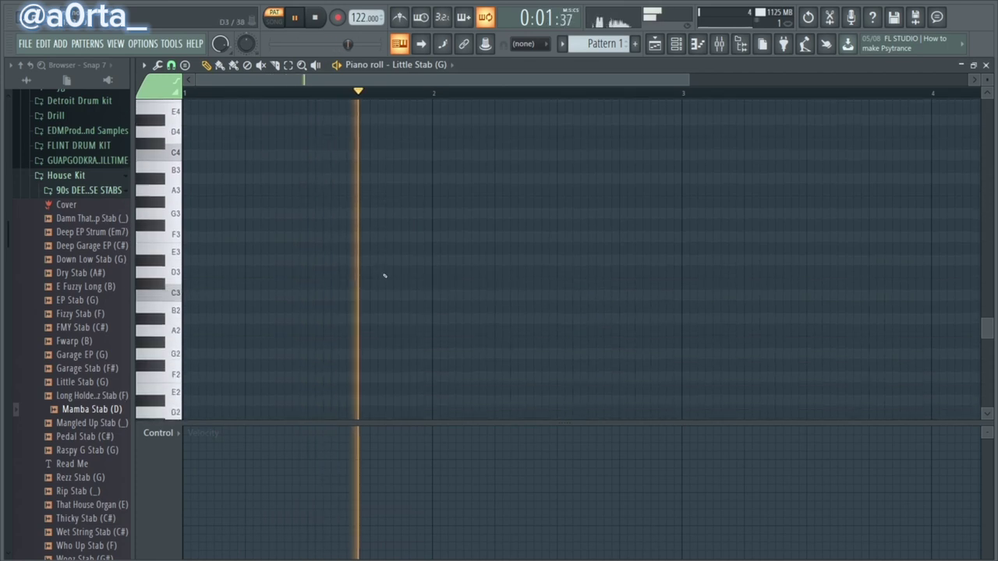
{"action": "left_click", "coordinate": [172, 259]}
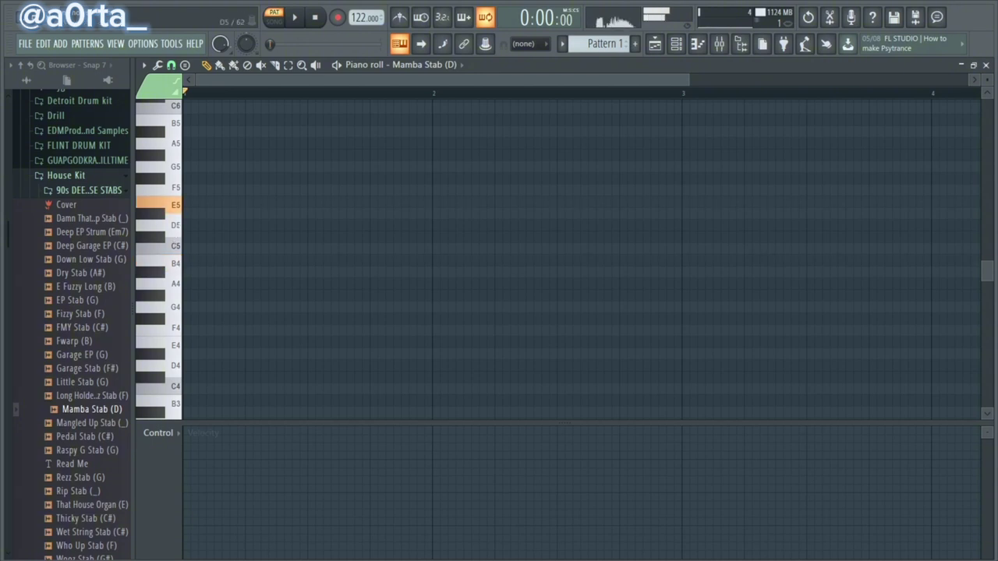
{"action": "key", "text": "space"}
{"action": "left_click", "coordinate": [231, 203]}
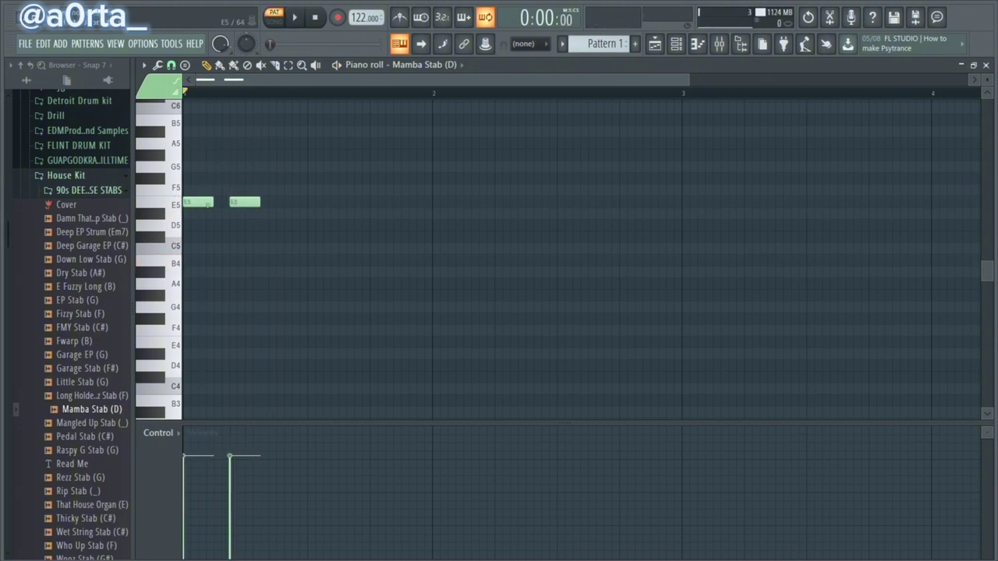
{"action": "left_click", "coordinate": [208, 203]}
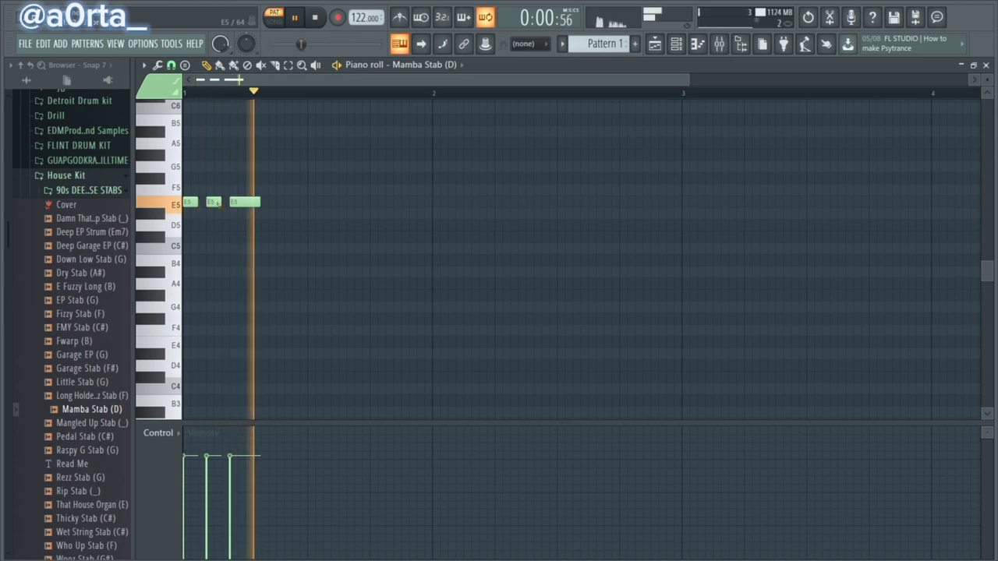
{"action": "left_click", "coordinate": [223, 202]}
{"action": "left_click", "coordinate": [260, 203]}
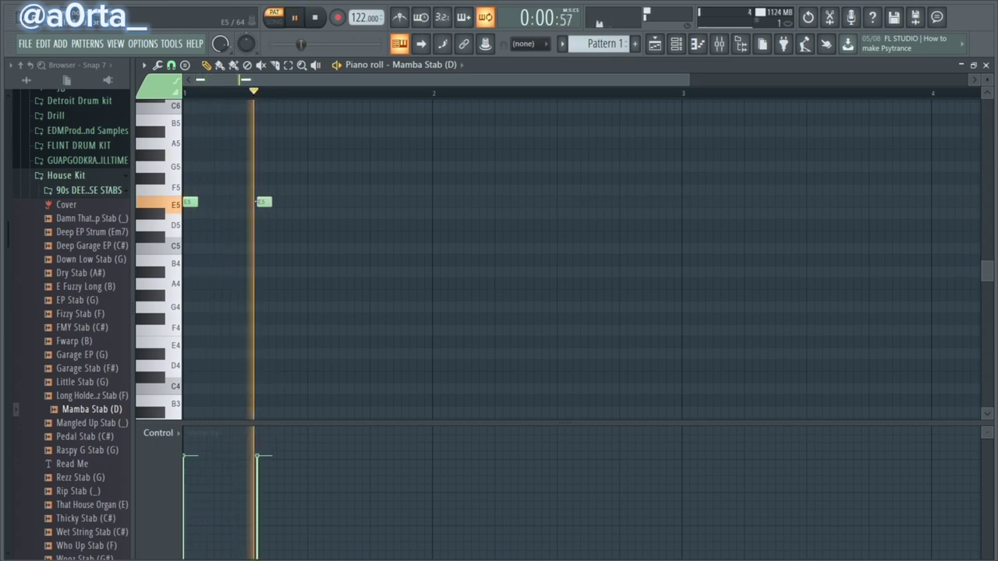
Rework the E5 rhythm by playback into four short notes on the first, second, fourth and seventh steps of bar 1
{"action": "key", "text": "space"}
{"action": "left_click", "coordinate": [309, 203]}
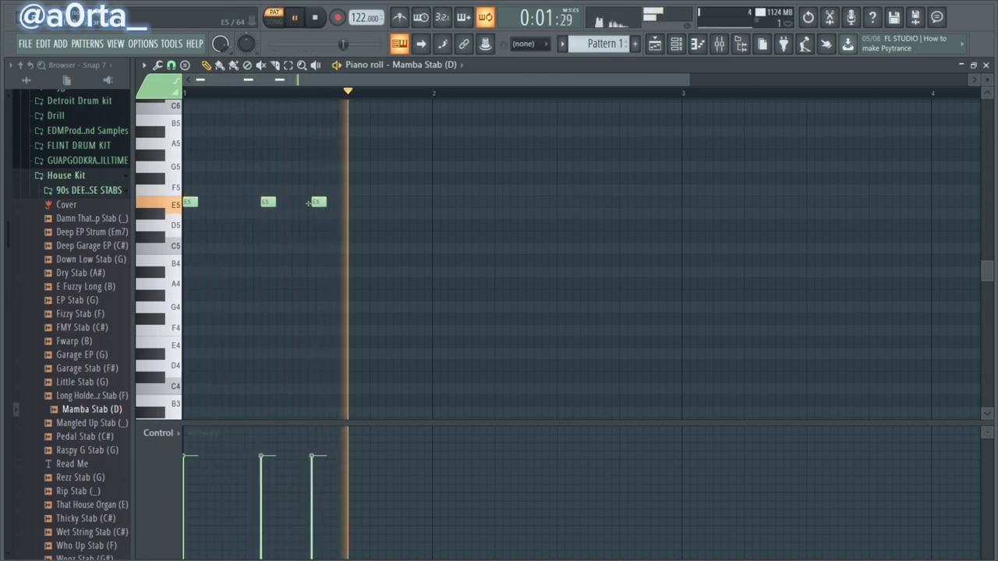
{"action": "key", "text": "space"}
{"action": "key", "text": "ctrl+z"}
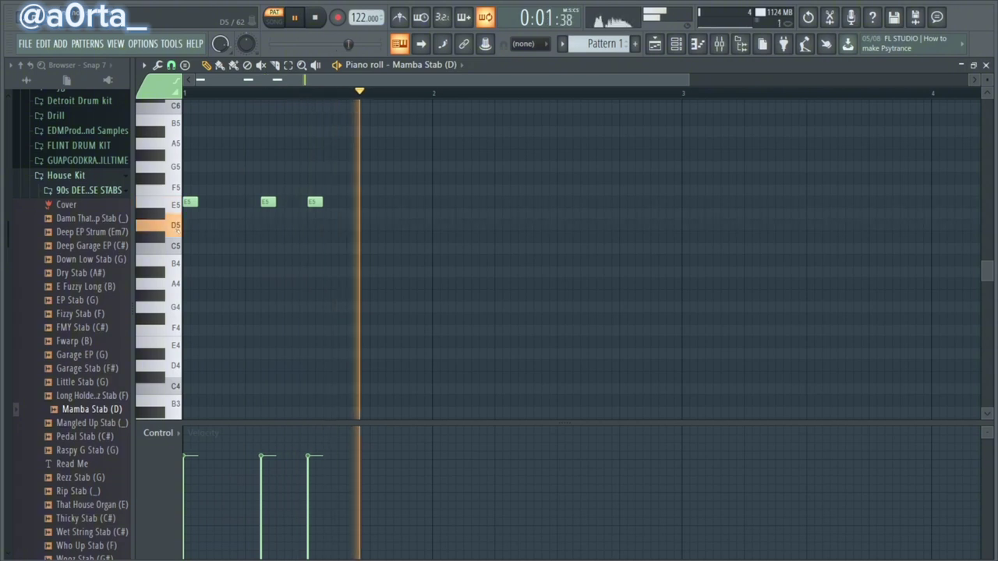
{"action": "key", "text": "space"}
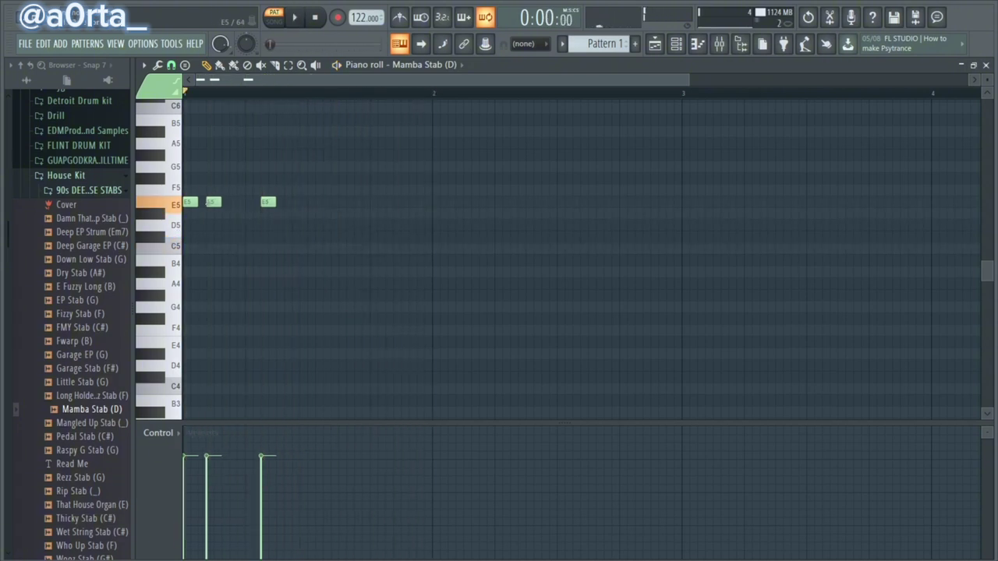
{"action": "key", "text": "space"}
{"action": "key", "text": "space"}
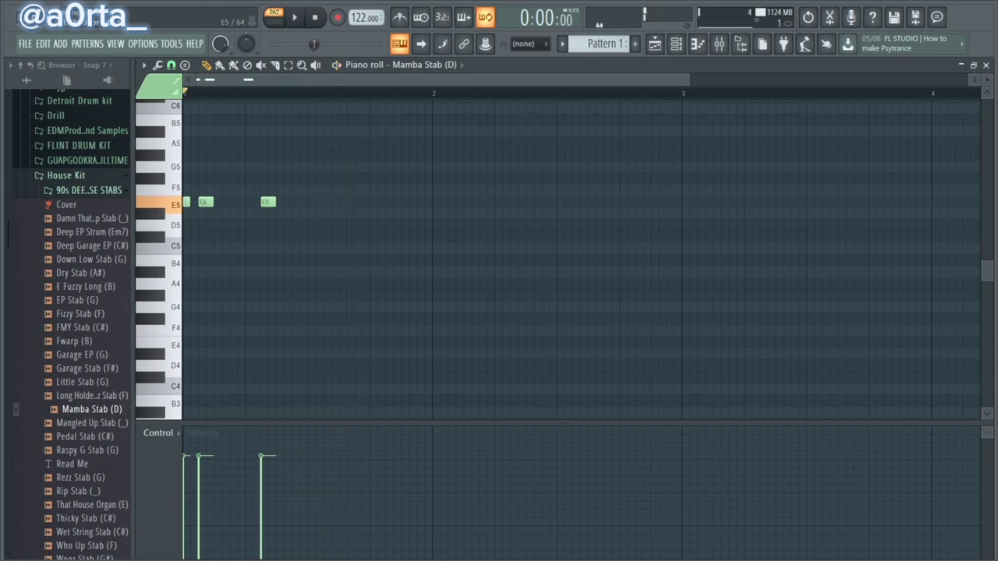
{"action": "left_click", "coordinate": [233, 203]}
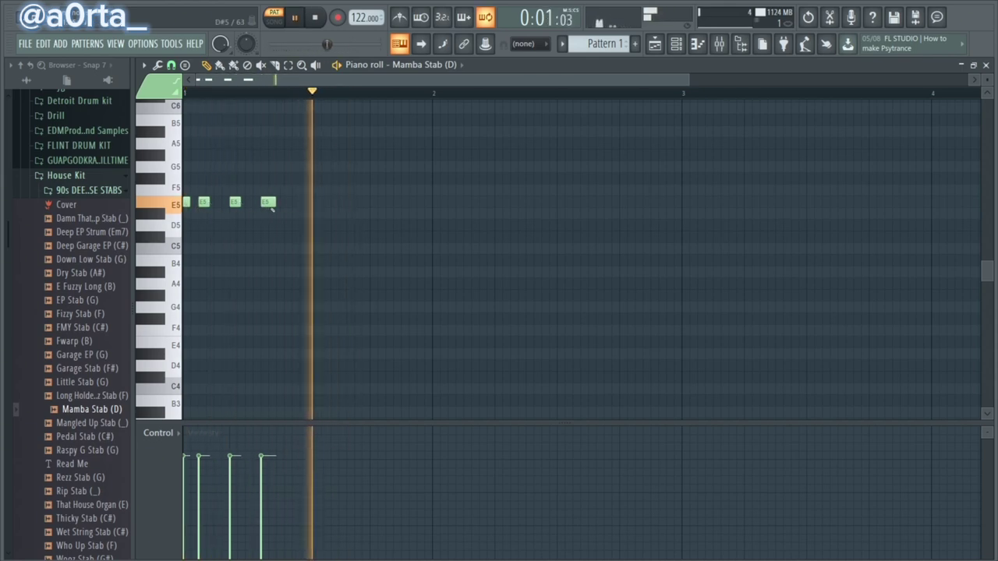
{"action": "left_click", "coordinate": [277, 205]}
Duplicate the four-note E5 group right after itself and delete the copied note that starts bar 2
{"action": "left_click_drag", "start_coordinate": [314, 185], "coordinate": [184, 218]}
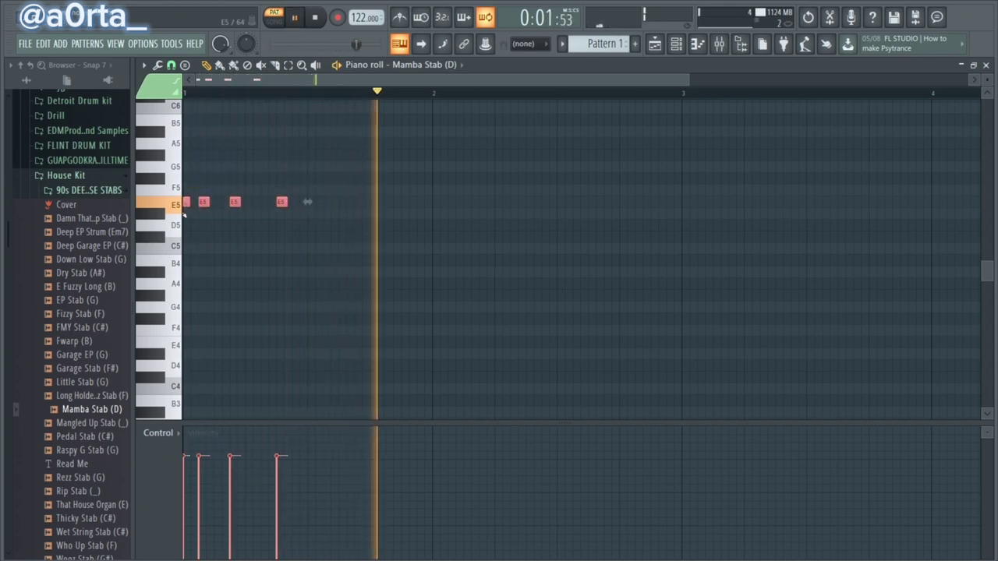
{"action": "key", "text": "ctrl+b"}
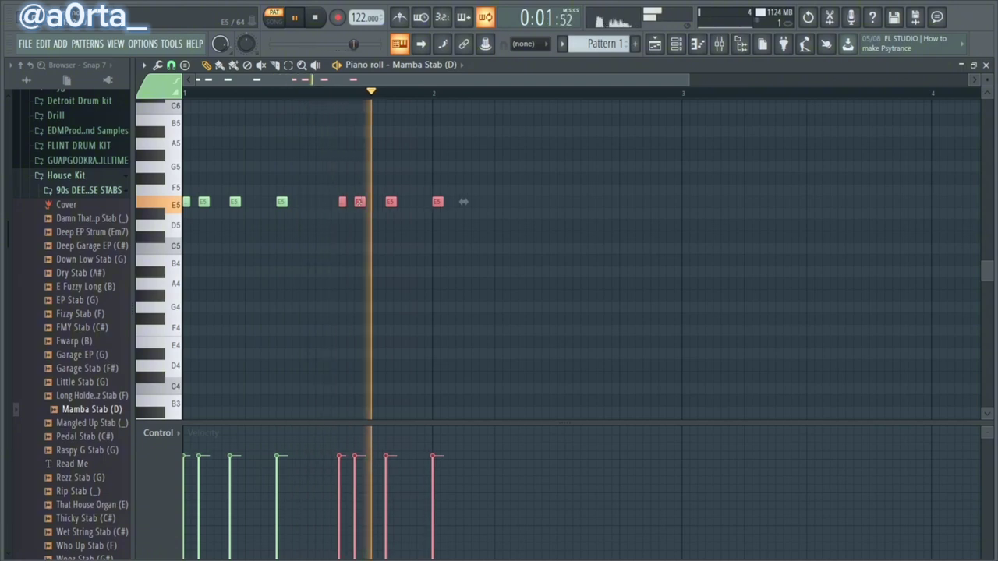
{"action": "left_click", "coordinate": [459, 211], "text": "ctrl"}
{"action": "right_click", "coordinate": [438, 203]}
Repeat the seven-note rhythm on C5 in bar 2 and on D5 in bar 3, playing it back
{"action": "left_click_drag", "start_coordinate": [472, 185], "coordinate": [701, 228]}
{"action": "key", "text": "space"}
{"action": "key", "text": "space"}
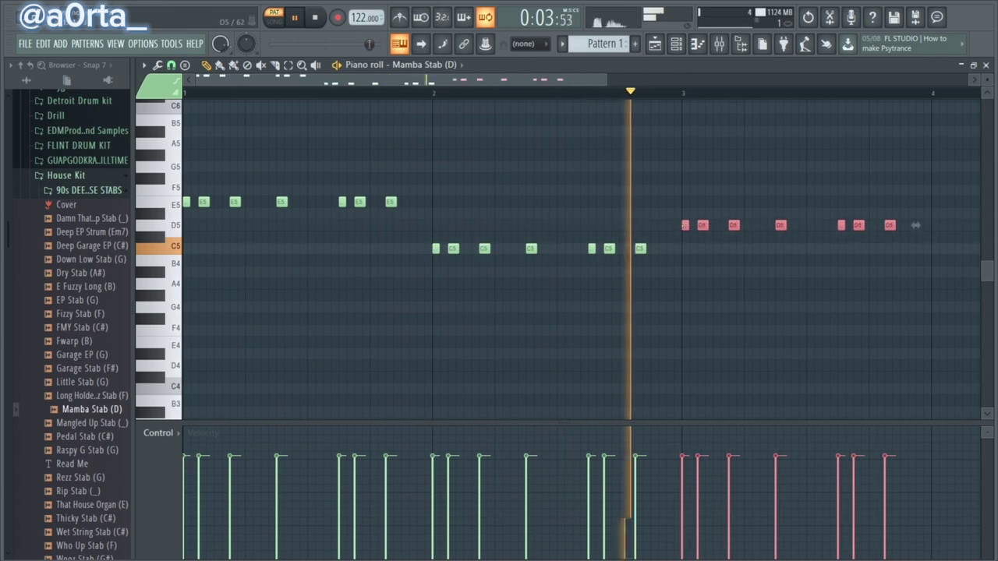
{"action": "key", "text": "space"}
Raise the last three C5 notes of bar 2 to D5
{"action": "scroll", "coordinate": [270, 100], "scroll_direction": "down", "scroll_amount": 3}
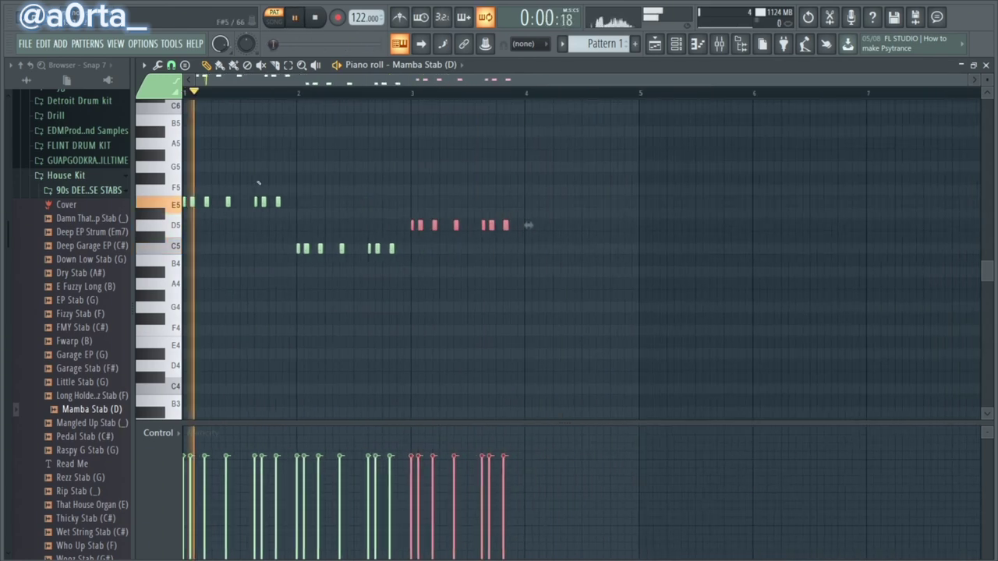
{"action": "left_click_drag", "start_coordinate": [323, 188], "coordinate": [238, 217]}
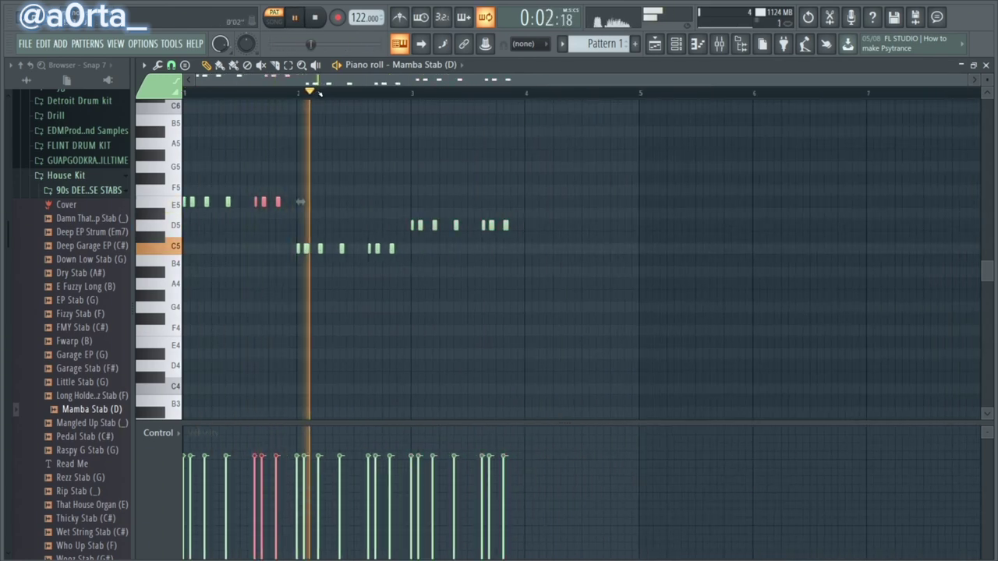
{"action": "left_click_drag", "start_coordinate": [405, 232], "coordinate": [370, 226]}
{"action": "key", "text": "space"}
{"action": "scroll", "coordinate": [369, 260], "scroll_direction": "up", "scroll_amount": 3}
Lower the whole seven-note D5 phrase in bar 3 to A#4
{"action": "left_click_drag", "start_coordinate": [680, 209], "coordinate": [448, 242]}
{"action": "left_click_drag", "start_coordinate": [450, 227], "coordinate": [451, 285]}
{"action": "scroll", "coordinate": [418, 95], "scroll_direction": "down", "scroll_amount": 3}
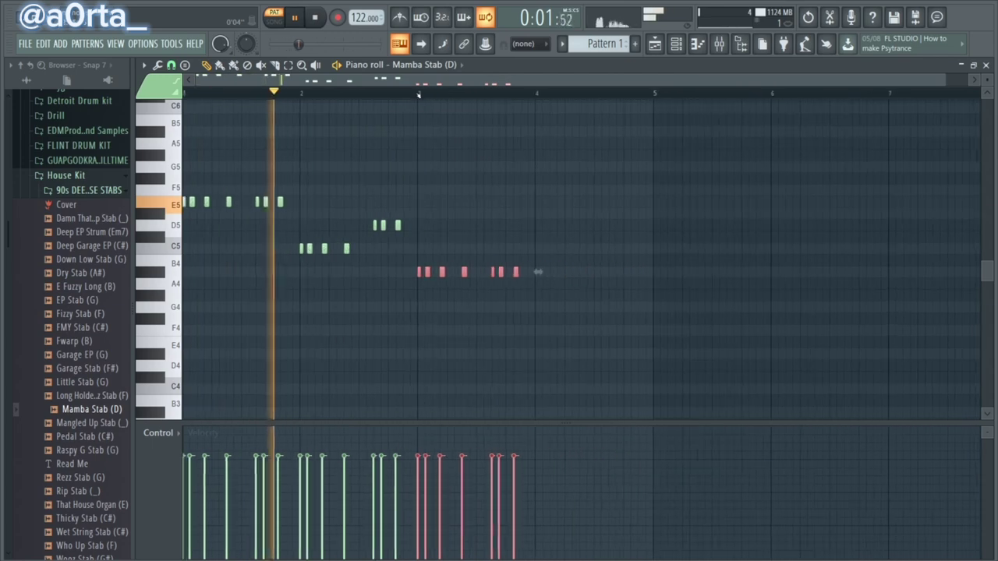
Replace bar 1's last three E5 notes with four C5 notes and raise bar 2's C5 notes to D5
{"action": "left_click_drag", "start_coordinate": [306, 213], "coordinate": [266, 248]}
{"action": "left_click_drag", "start_coordinate": [389, 244], "coordinate": [309, 226]}
{"action": "scroll", "coordinate": [297, 255], "scroll_direction": "up", "scroll_amount": 2}
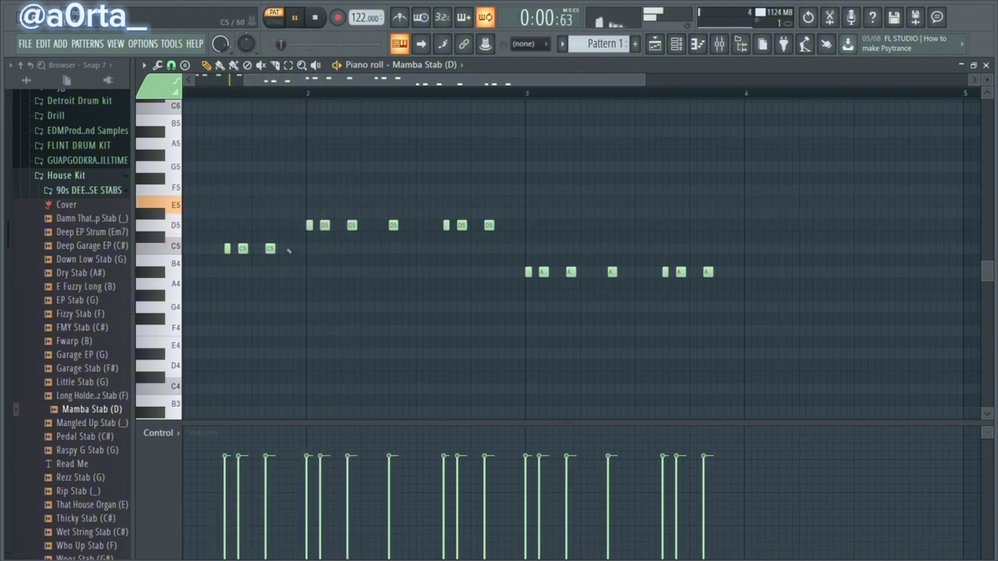
{"action": "left_click", "coordinate": [292, 249]}
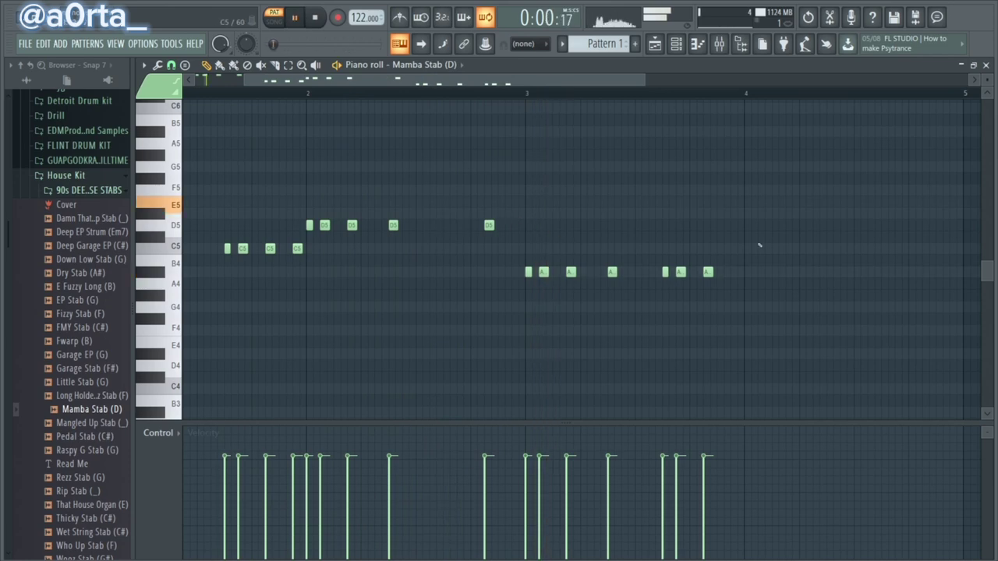
Move the A#4 phrase back to the middle of bar 2 and delete the last D5 note overlapping it
{"action": "left_click_drag", "start_coordinate": [546, 265], "coordinate": [436, 269]}
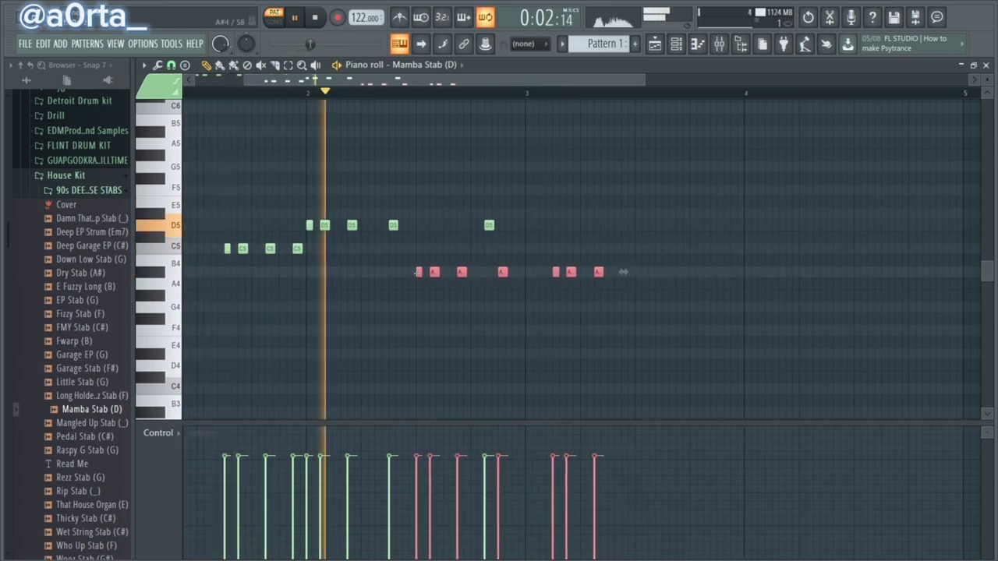
{"action": "right_click", "coordinate": [489, 226]}
{"action": "key", "text": "space"}
Delete the last three A#4 notes in bar 3 and play back the shortened melody
{"action": "left_click_drag", "start_coordinate": [631, 270], "coordinate": [543, 272]}
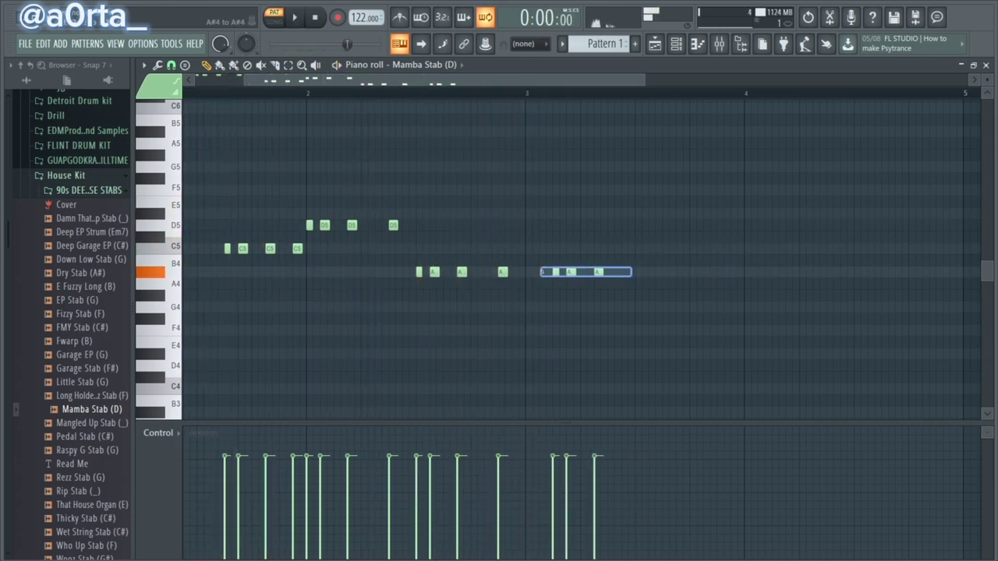
{"action": "right_click", "coordinate": [629, 272], "text": "ctrl"}
{"action": "right_click", "coordinate": [684, 272], "text": "ctrl"}
{"action": "right_click", "coordinate": [686, 303]}
{"action": "key", "text": "space"}
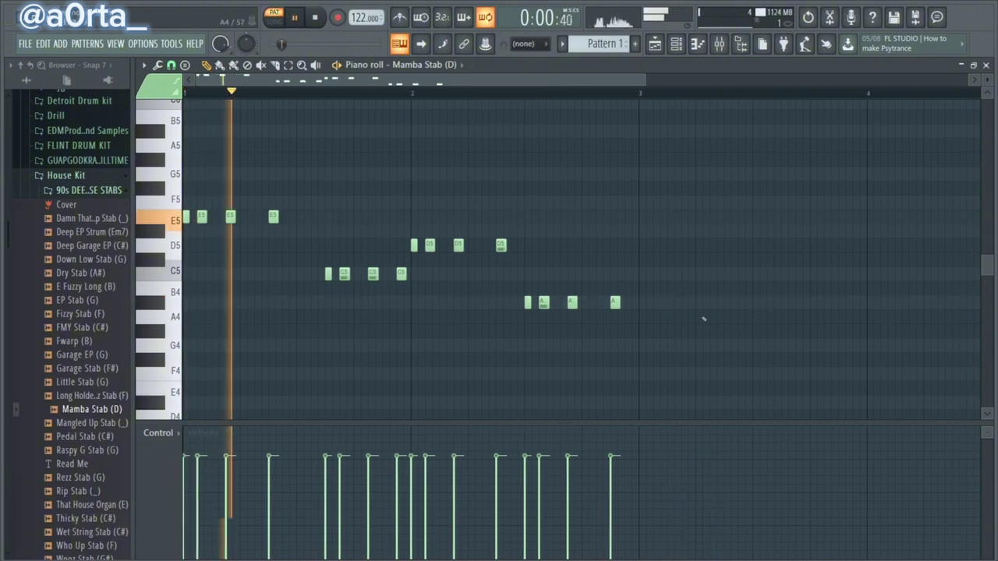
Shift the four A#4 notes two steps later and put the last one on the final step of bar 2
{"action": "left_click_drag", "start_coordinate": [674, 302], "coordinate": [557, 302]}
{"action": "left_click", "coordinate": [668, 303], "text": "ctrl"}
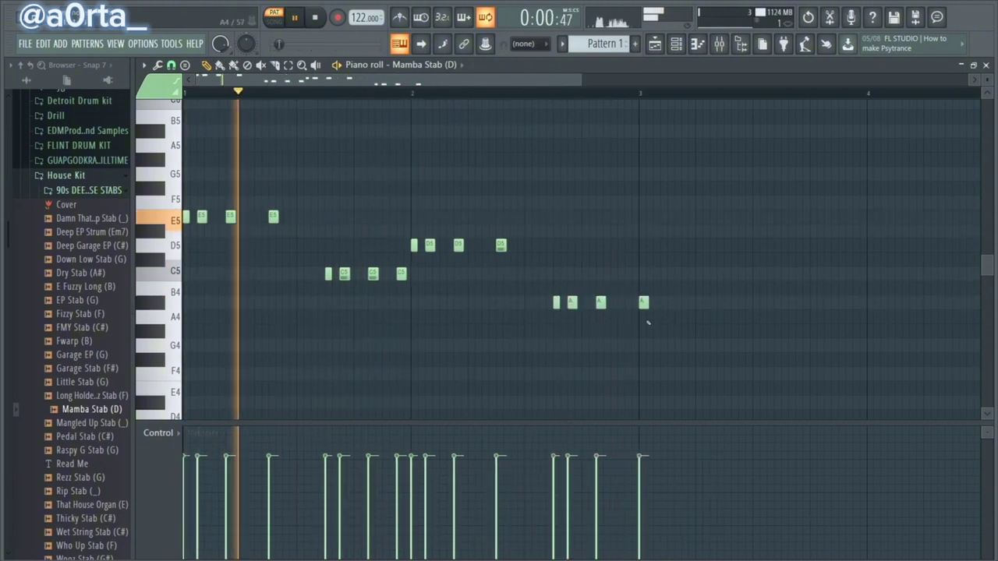
{"action": "right_click", "coordinate": [643, 305]}
{"action": "left_click", "coordinate": [625, 306]}
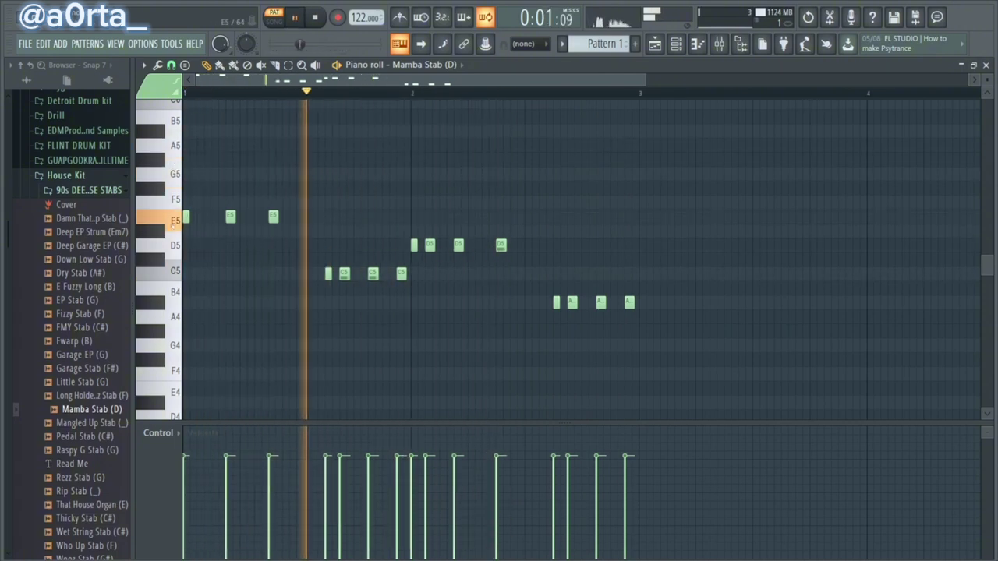
Replace the first C5 note with a slightly longer one and delete the second C5 and second D5 notes
{"action": "right_click", "coordinate": [328, 273]}
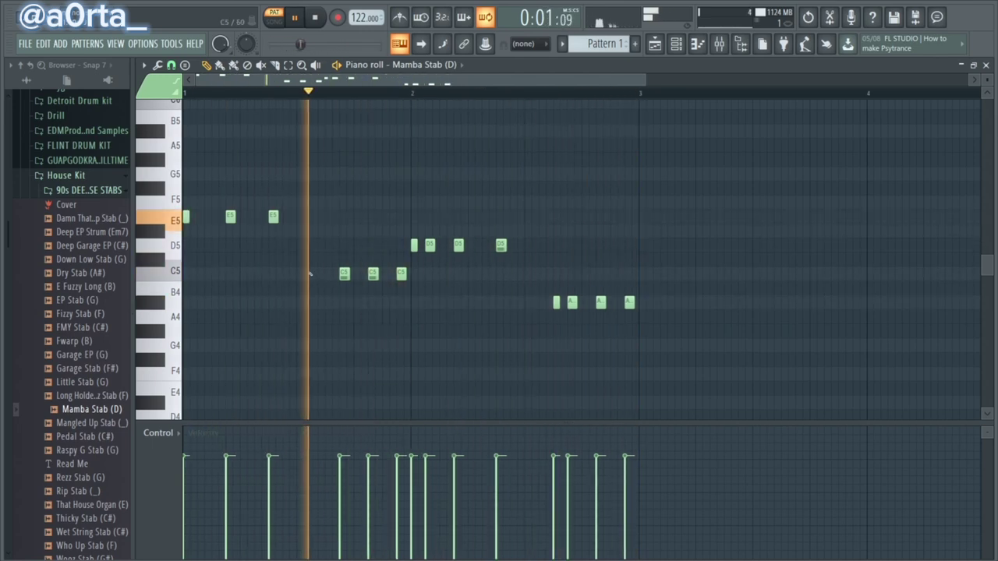
{"action": "left_click", "coordinate": [327, 273]}
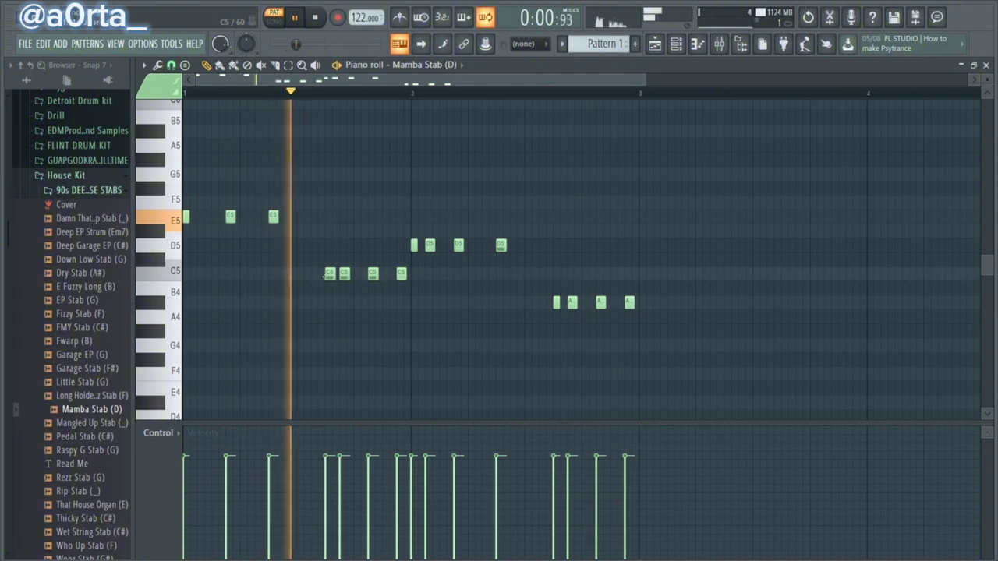
{"action": "right_click", "coordinate": [344, 274]}
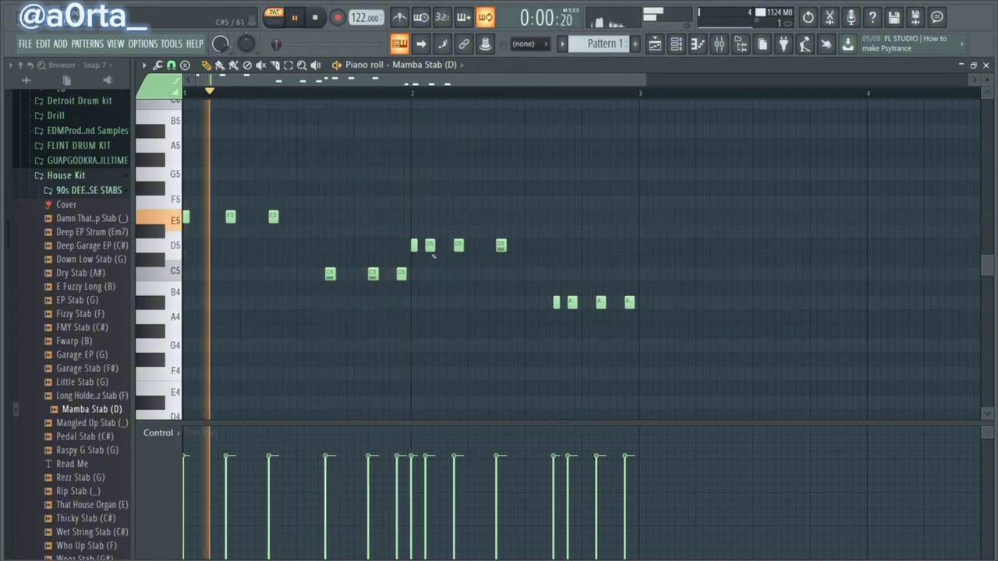
{"action": "right_click", "coordinate": [431, 248]}
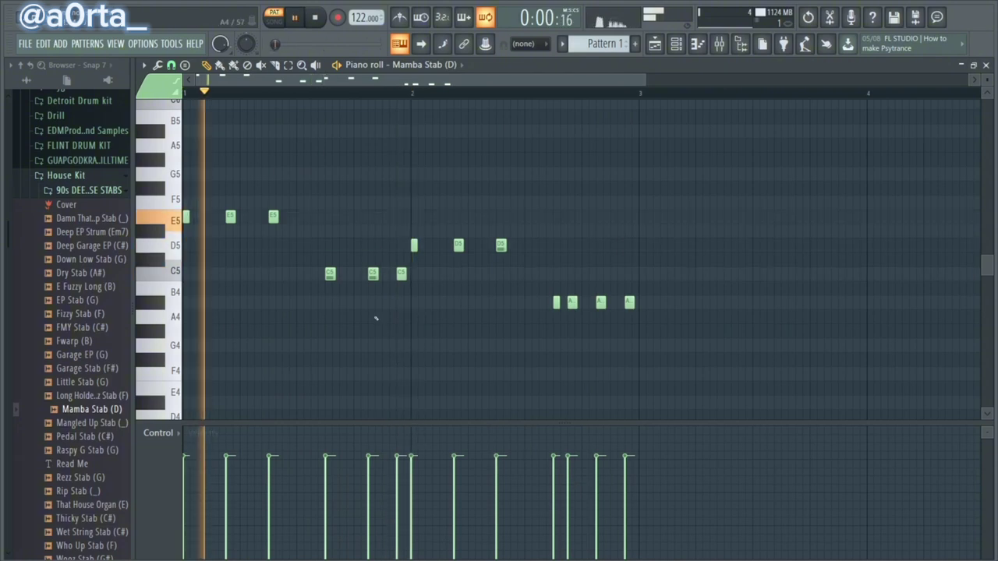
Add a C5 note right after the first one at 74% velocity, and bring up the channel rack
{"action": "left_click", "coordinate": [345, 274]}
{"action": "mouse_move", "coordinate": [344, 457]}
{"action": "left_mouse_down"}
{"action": "mouse_move", "coordinate": [344, 485]}
{"action": "mouse_move", "coordinate": [345, 457]}
{"action": "left_mouse_up"}
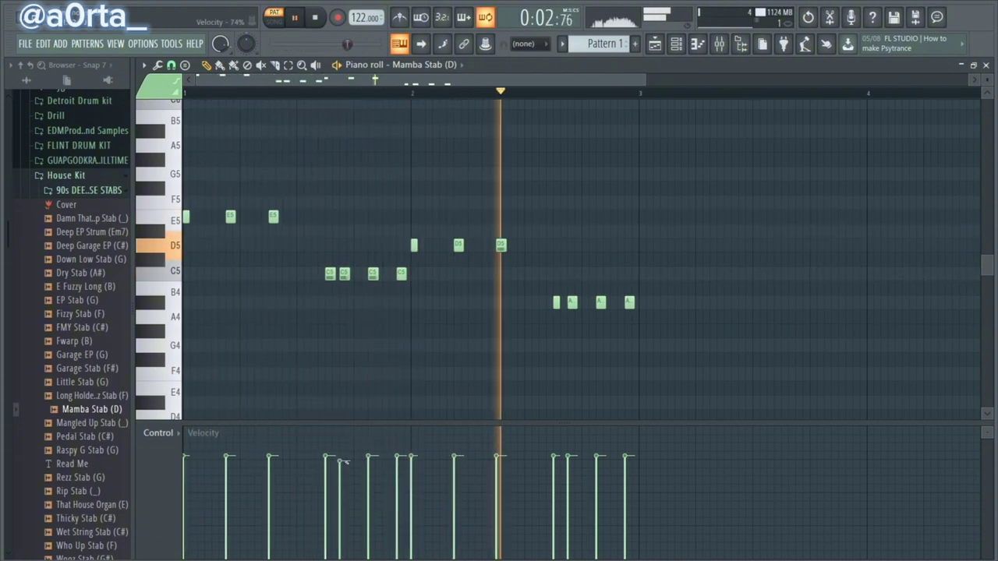
{"action": "left_click", "coordinate": [676, 44]}
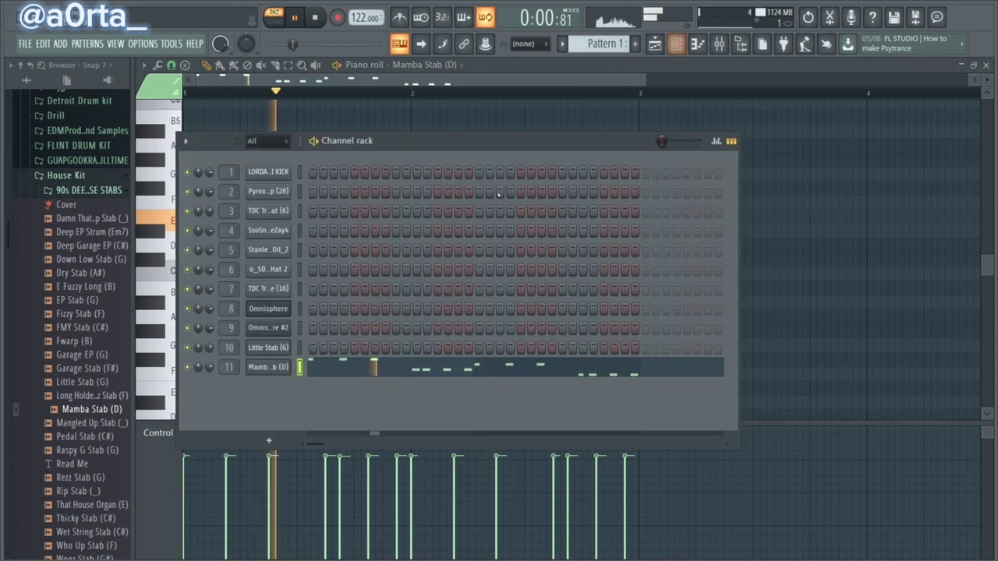
Check the Mamba Stab (D) channel settings and lower the second C5 note's velocity to 45%
{"action": "left_click", "coordinate": [283, 368]}
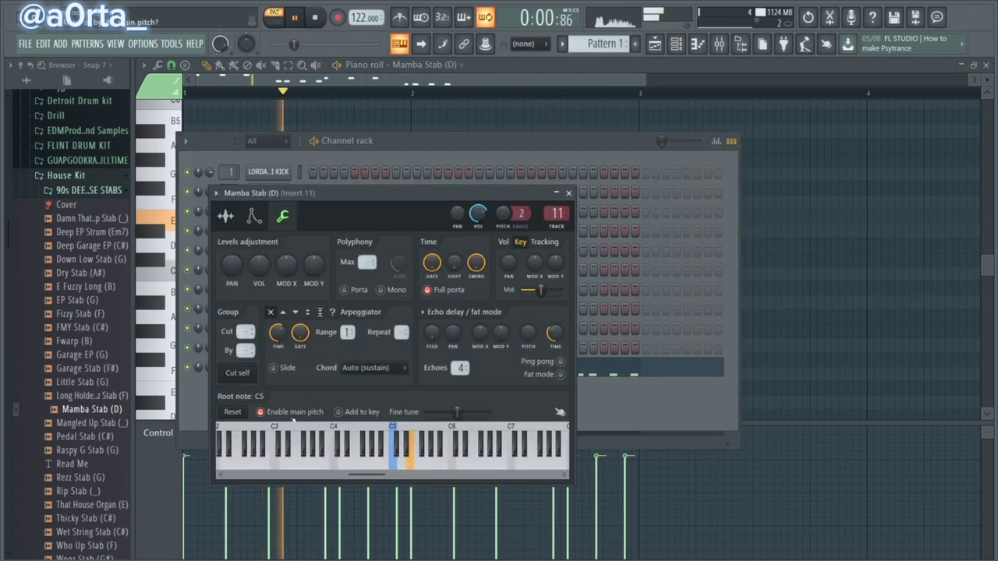
{"action": "left_click", "coordinate": [425, 65]}
{"action": "left_click", "coordinate": [428, 214]}
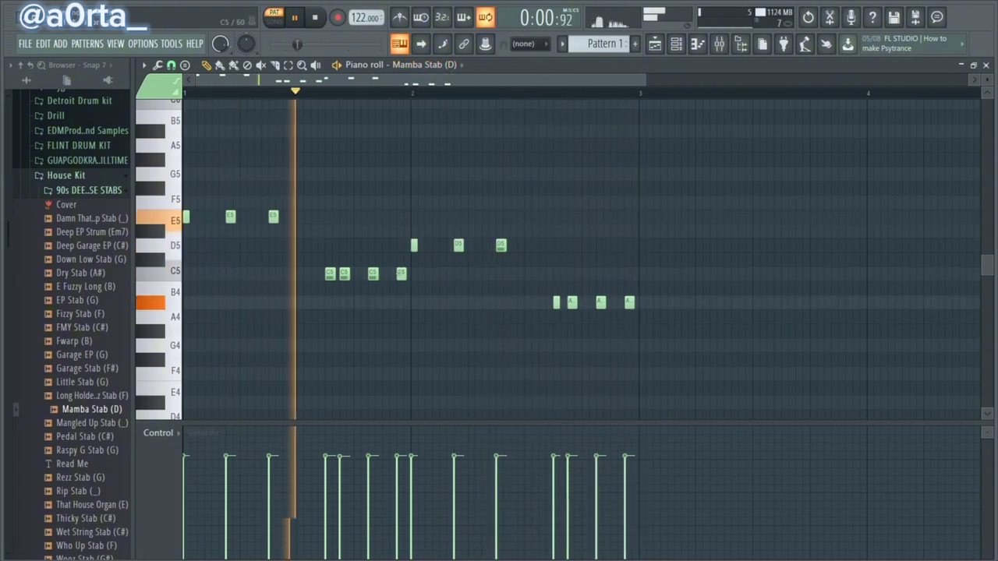
{"action": "left_click", "coordinate": [343, 500]}
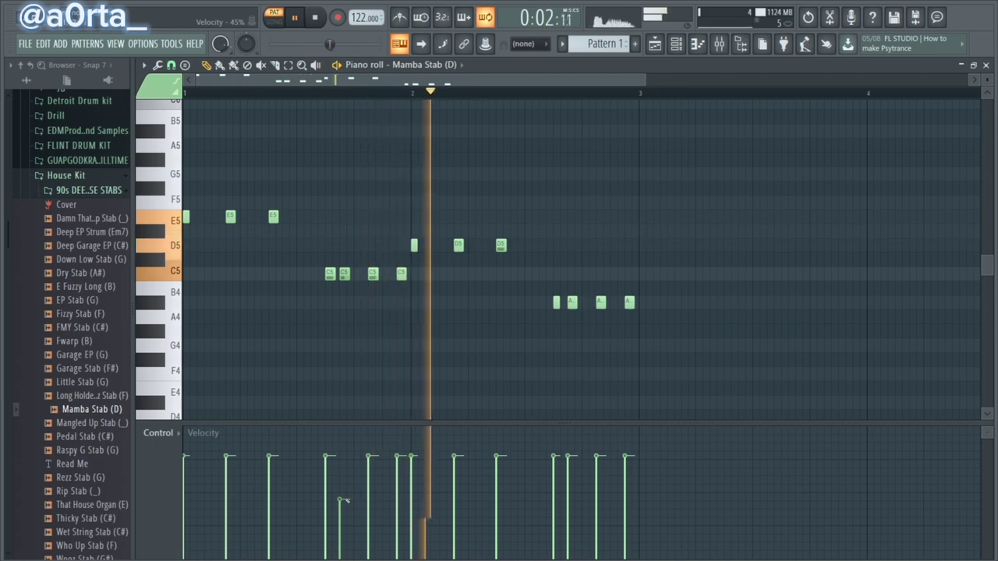
Enable the volume envelope on the Mamba Stab (D) channel with a long hold and no attack or decay, and return to the piano roll
{"action": "key", "text": "F6"}
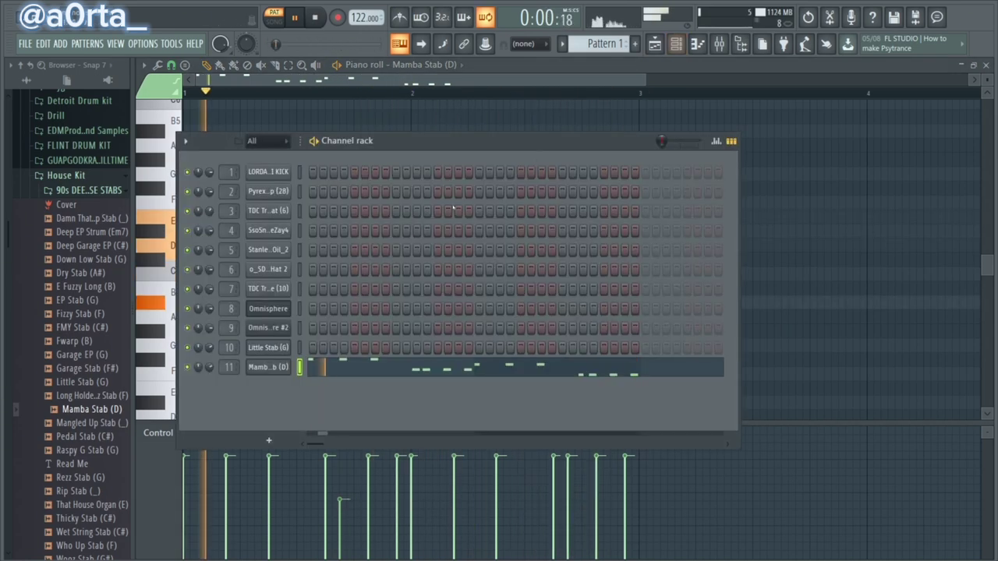
{"action": "left_click", "coordinate": [279, 367]}
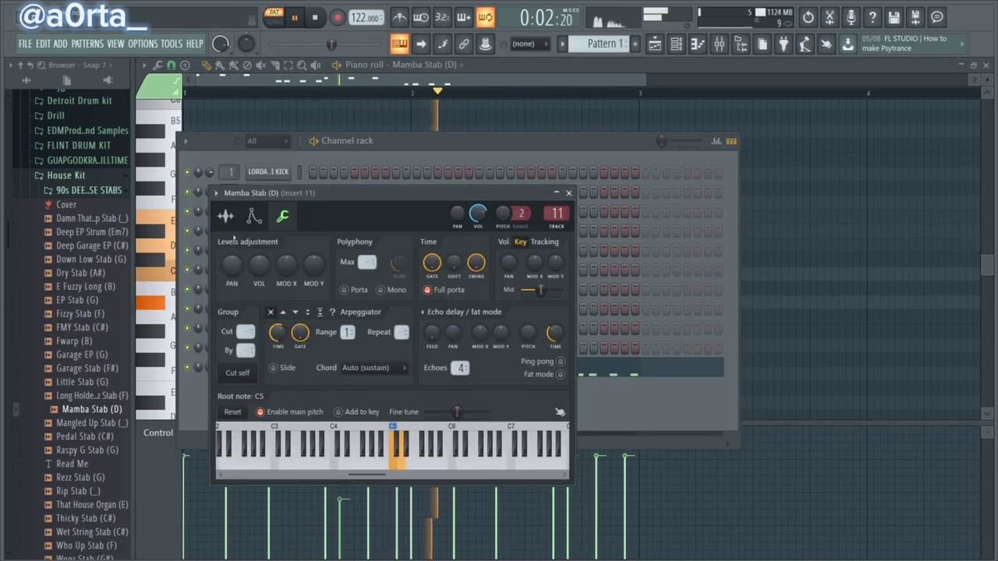
{"action": "left_click", "coordinate": [254, 217]}
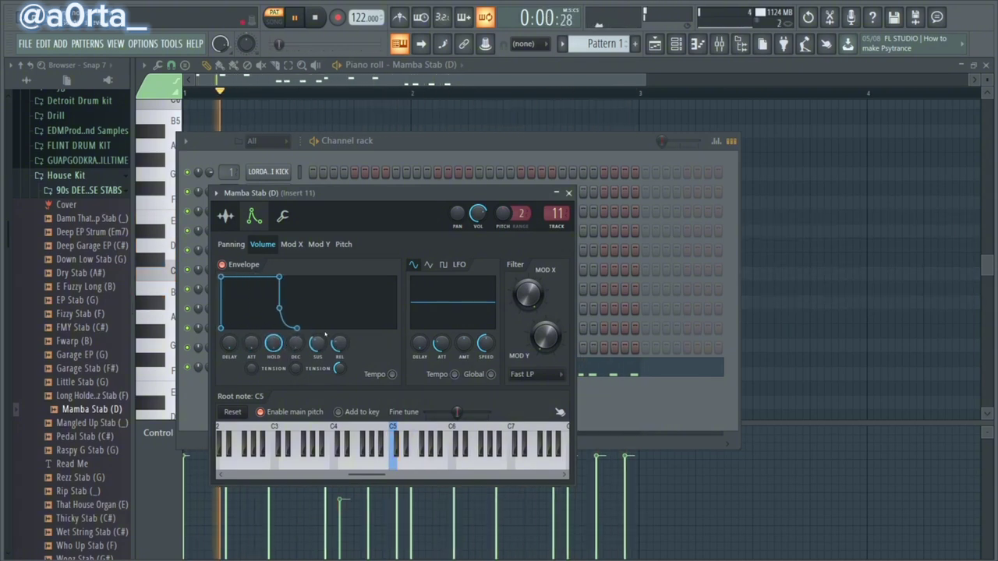
{"action": "left_click", "coordinate": [393, 67]}
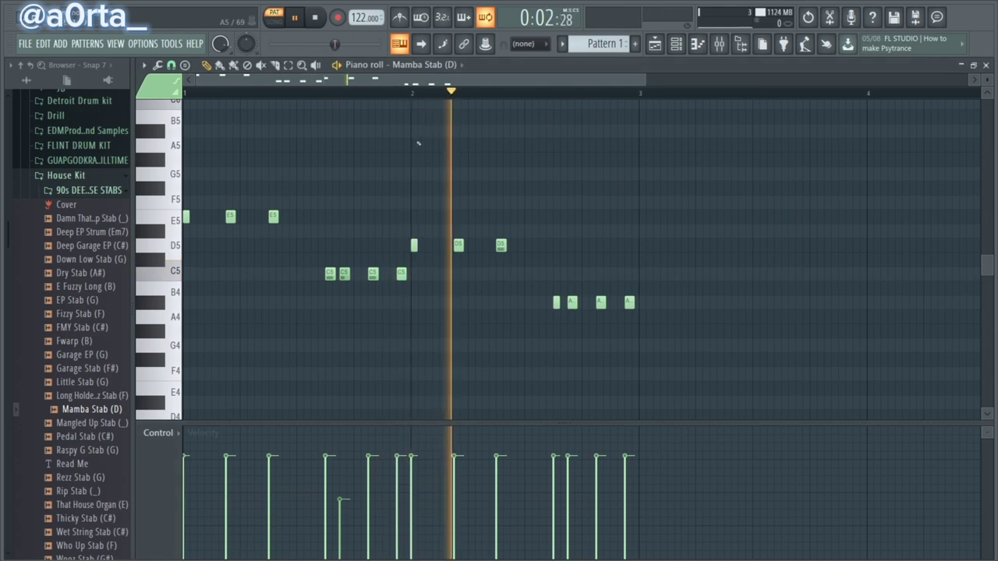
Apply the articulator to all stab notes so each one extends to the start of the next
{"action": "key", "text": "alt+l"}
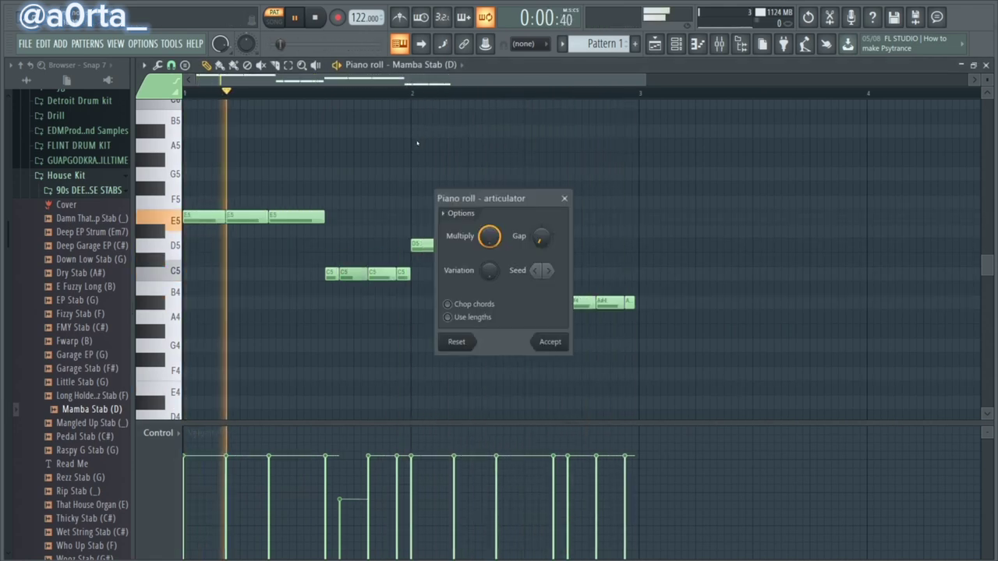
{"action": "left_click", "coordinate": [552, 342]}
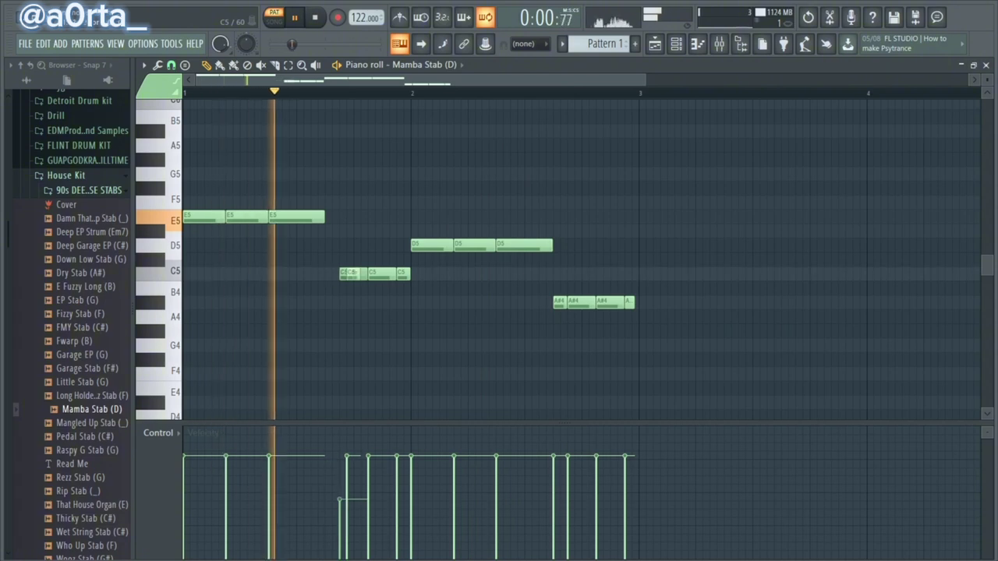
{"action": "key", "text": "space"}
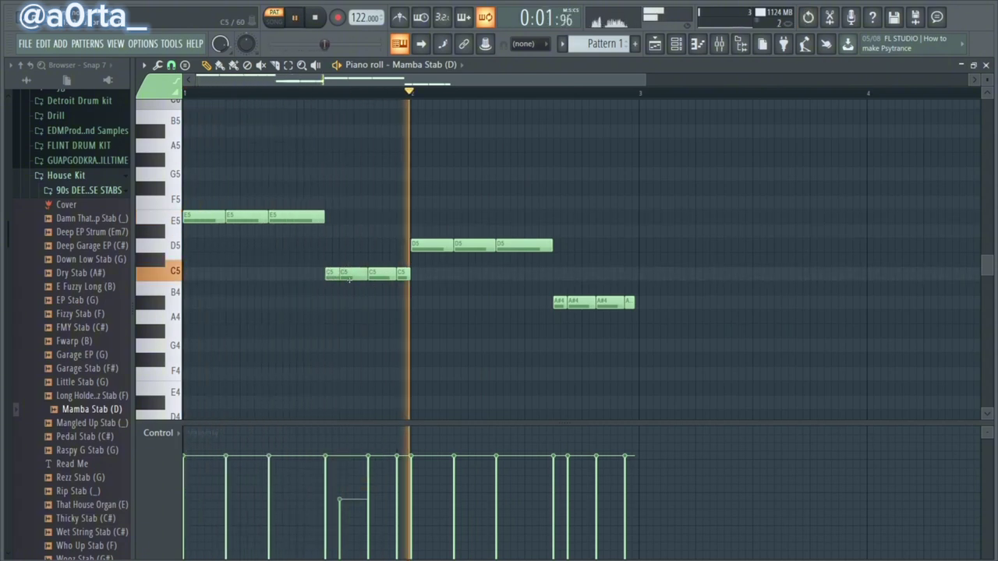
Delete the second C5 and second A#4 notes and make the first C5 and first A#4 notes two steps long
{"action": "key", "text": "space"}
{"action": "key", "text": "space"}
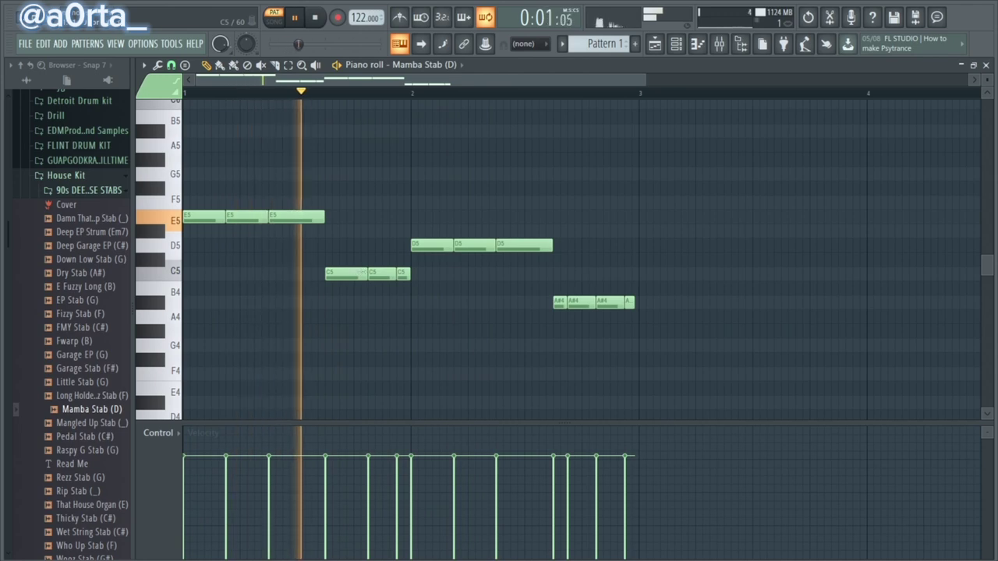
{"action": "left_click_drag", "start_coordinate": [363, 273], "coordinate": [348, 273]}
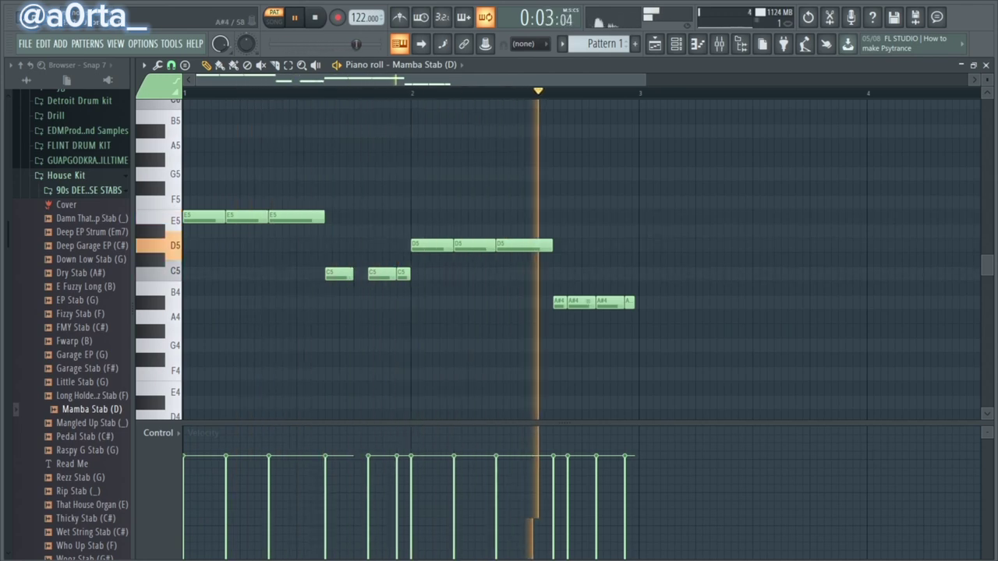
{"action": "left_click_drag", "start_coordinate": [590, 302], "coordinate": [575, 304]}
{"action": "right_click", "coordinate": [583, 303]}
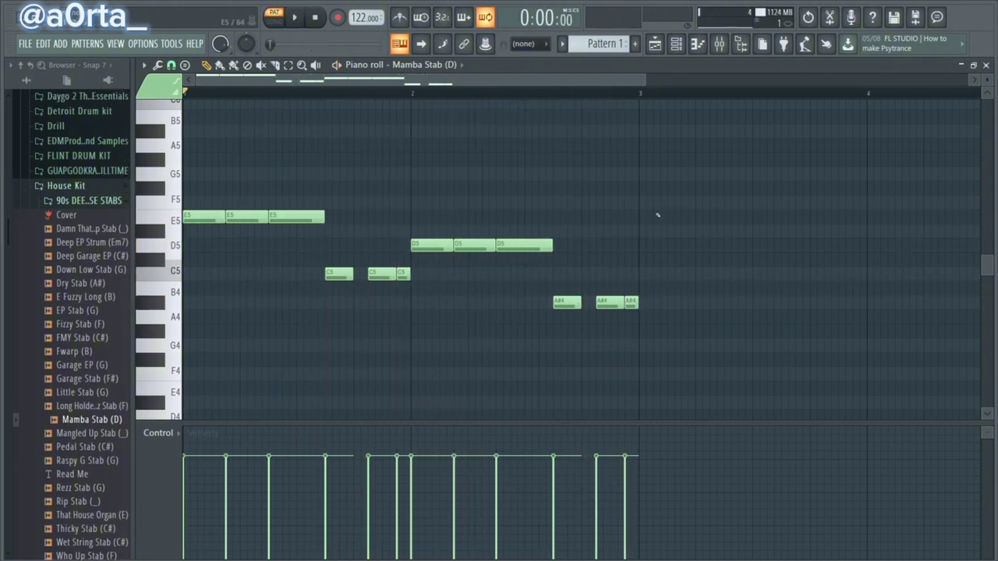
Transpose the whole melody down two semitones so it starts on D5, and check the Mamba Stab (D) sample settings
{"action": "key", "text": "shift+Down"}
{"action": "key", "text": "shift+Down"}
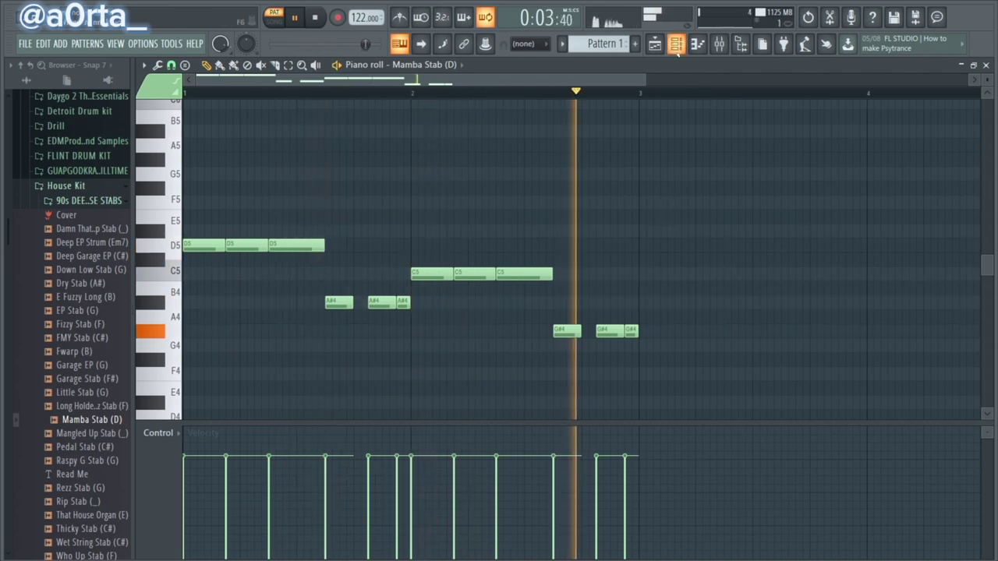
{"action": "left_click", "coordinate": [676, 45]}
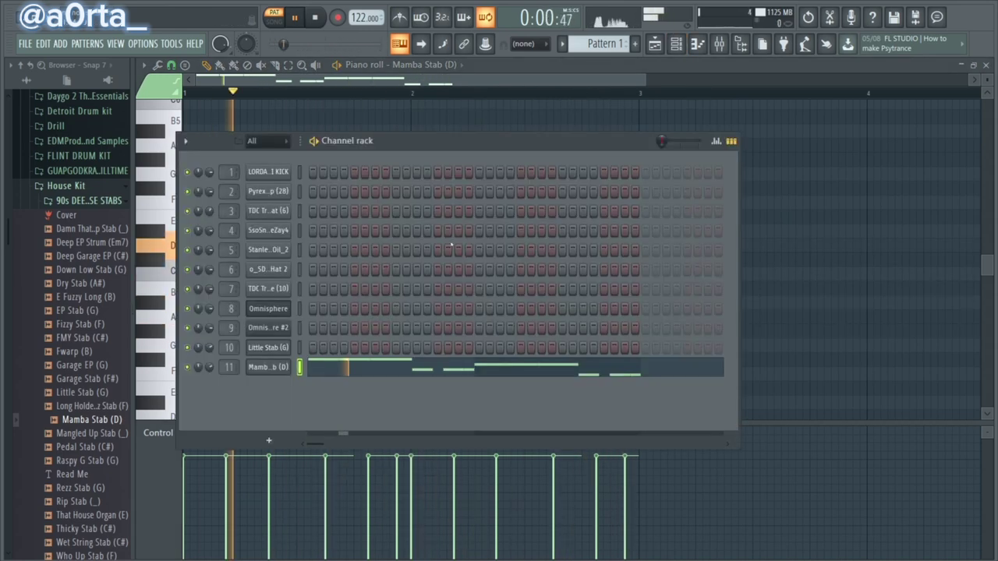
{"action": "left_click", "coordinate": [284, 367]}
{"action": "left_click", "coordinate": [227, 218]}
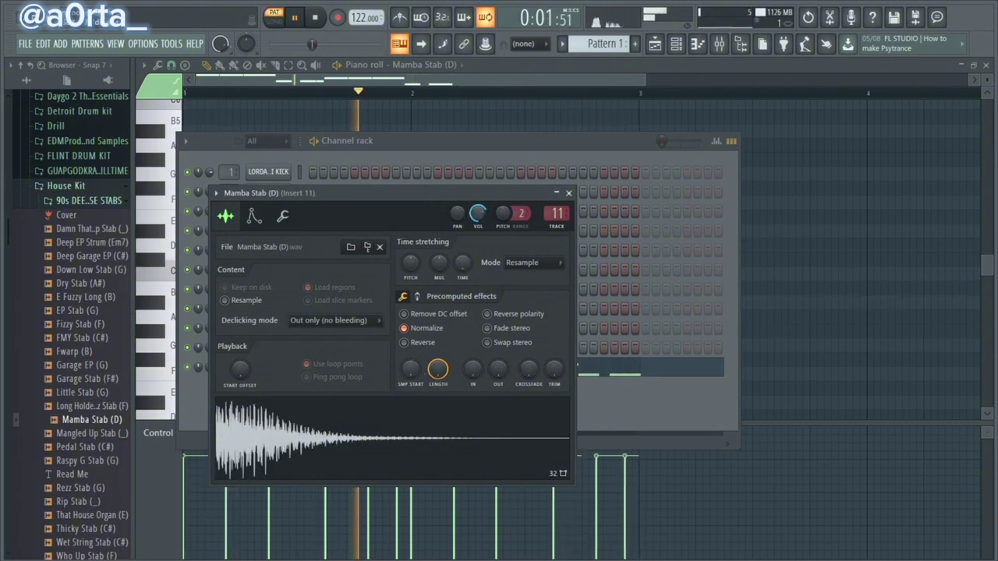
{"action": "left_click", "coordinate": [468, 84]}
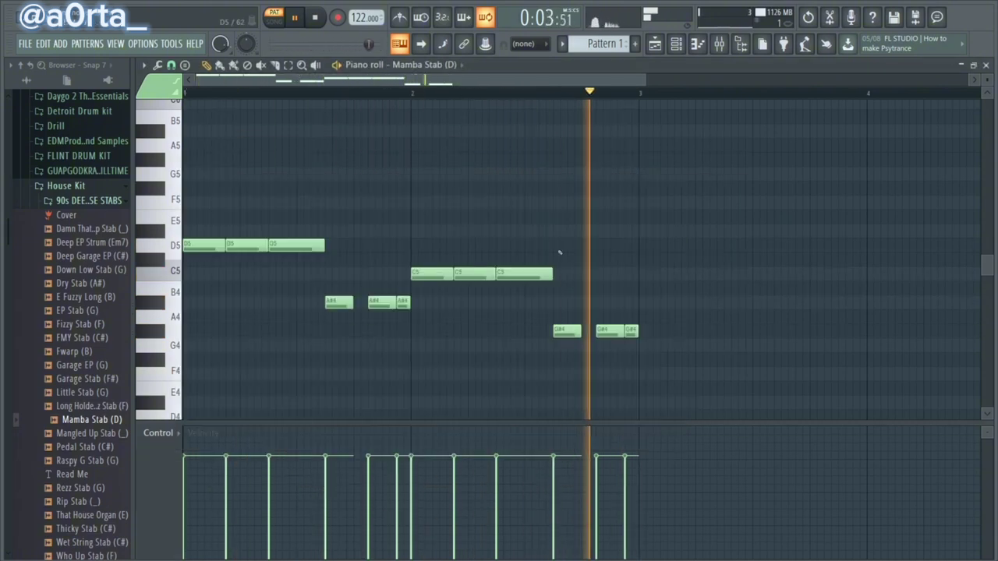
Move all the notes up three semitones so the melody starts on F5, and clear the selection
{"action": "left_click_drag", "start_coordinate": [695, 212], "coordinate": [201, 343]}
{"action": "key", "text": "space"}
{"action": "left_click_drag", "start_coordinate": [256, 249], "coordinate": [238, 196]}
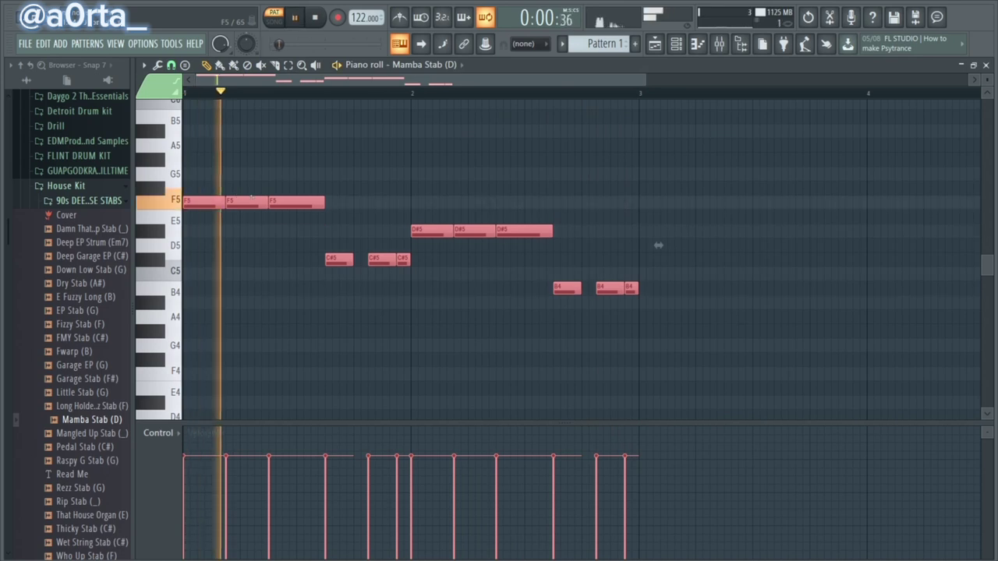
{"action": "key", "text": "ctrl+d"}
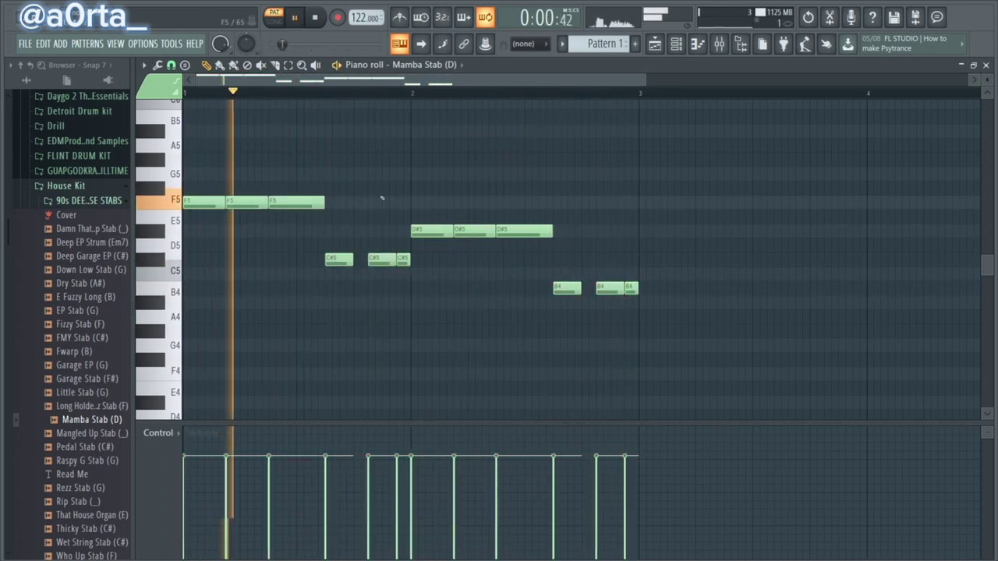
Try the last three notes of bar 2 on B4 and A#4, and settle them on C5
{"action": "left_click_drag", "start_coordinate": [708, 269], "coordinate": [564, 273]}
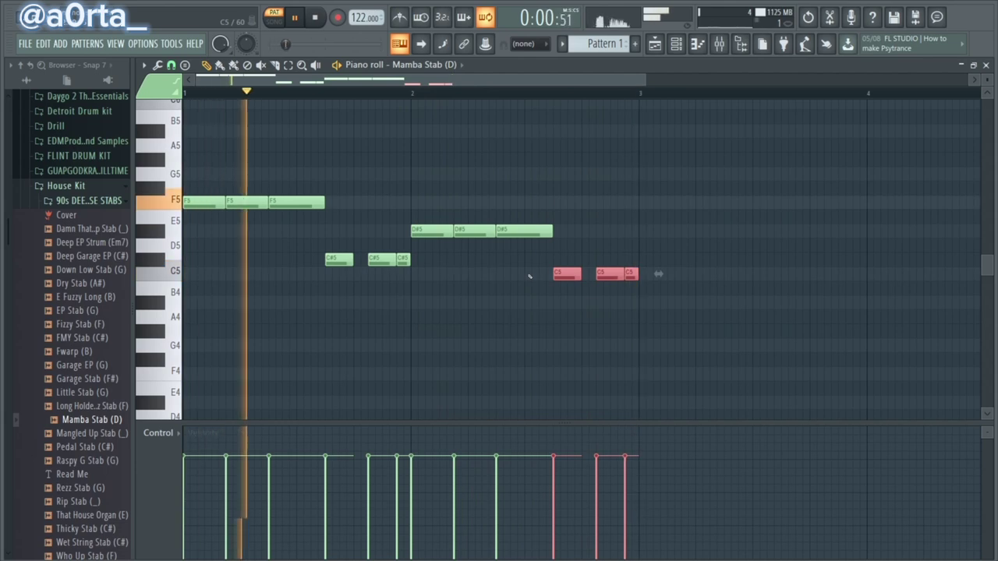
{"action": "key", "text": "Down"}
{"action": "key", "text": "ctrl+d"}
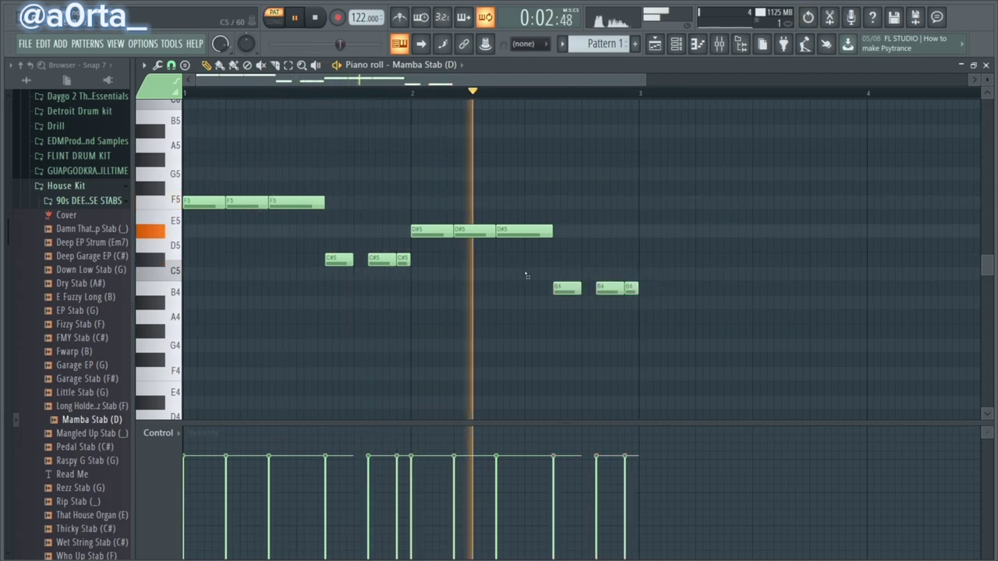
{"action": "left_click_drag", "start_coordinate": [527, 274], "coordinate": [659, 290]}
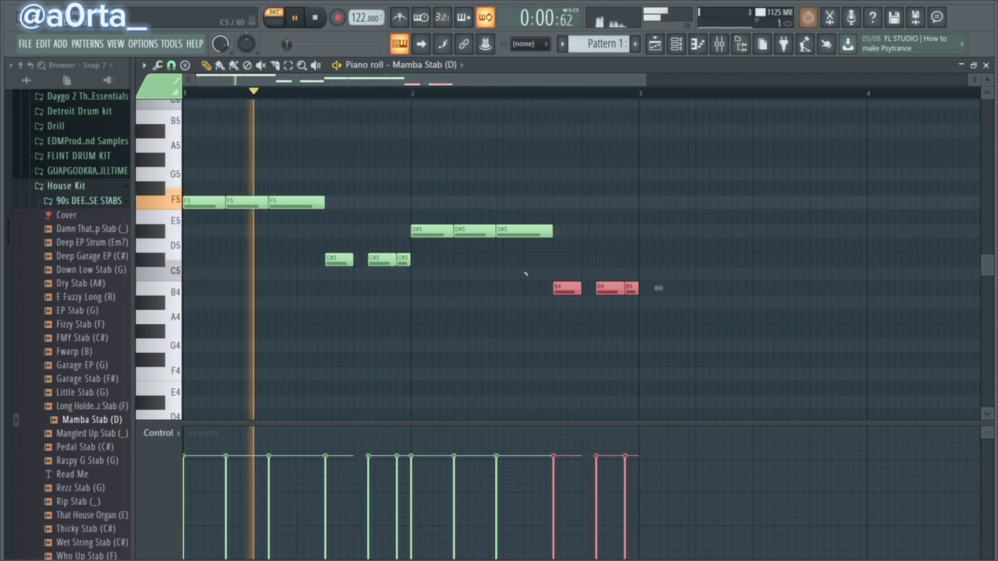
{"action": "left_click_drag", "start_coordinate": [567, 295], "coordinate": [567, 309]}
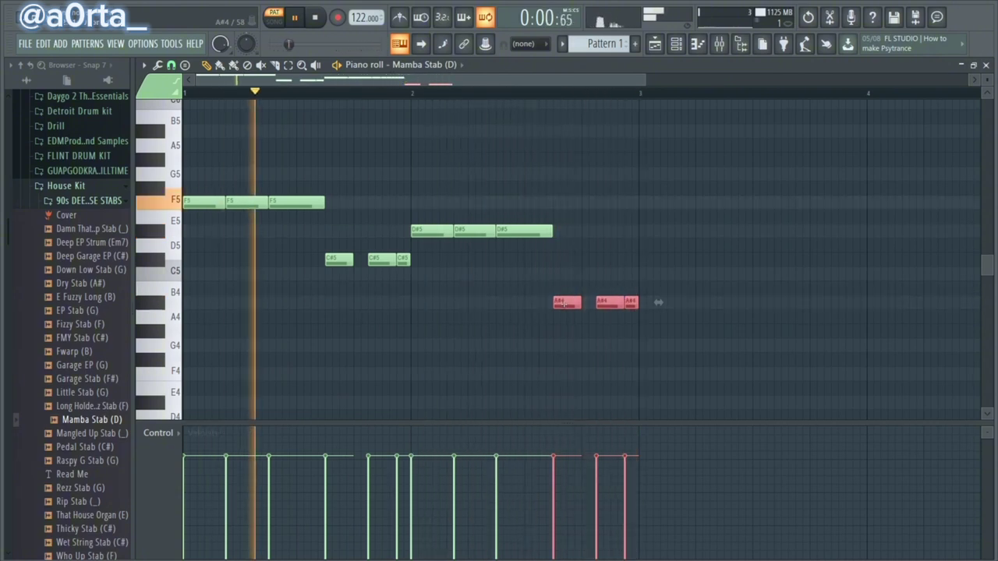
{"action": "left_click_drag", "start_coordinate": [565, 304], "coordinate": [567, 274]}
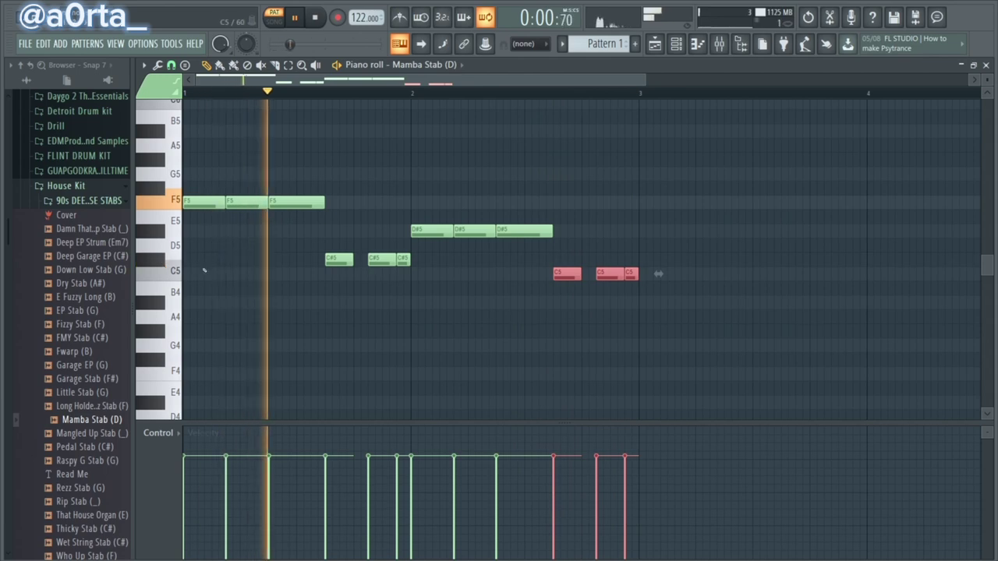
{"action": "left_click", "coordinate": [203, 258]}
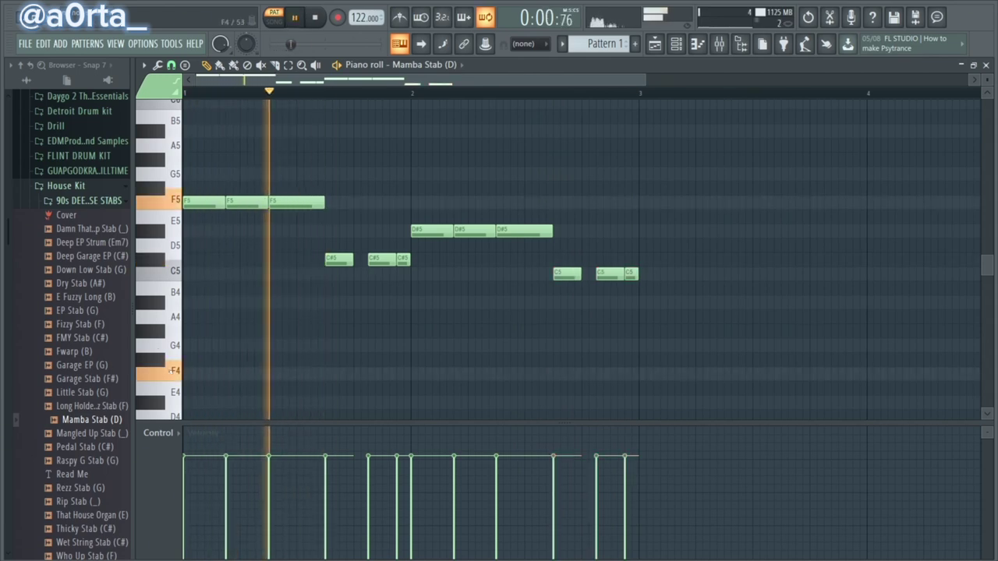
Add six-step low notes starting on the third step of each bar: F4 in bar 1 and D#4 in bar 2
{"action": "scroll", "coordinate": [167, 372], "scroll_direction": "down", "scroll_amount": 2}
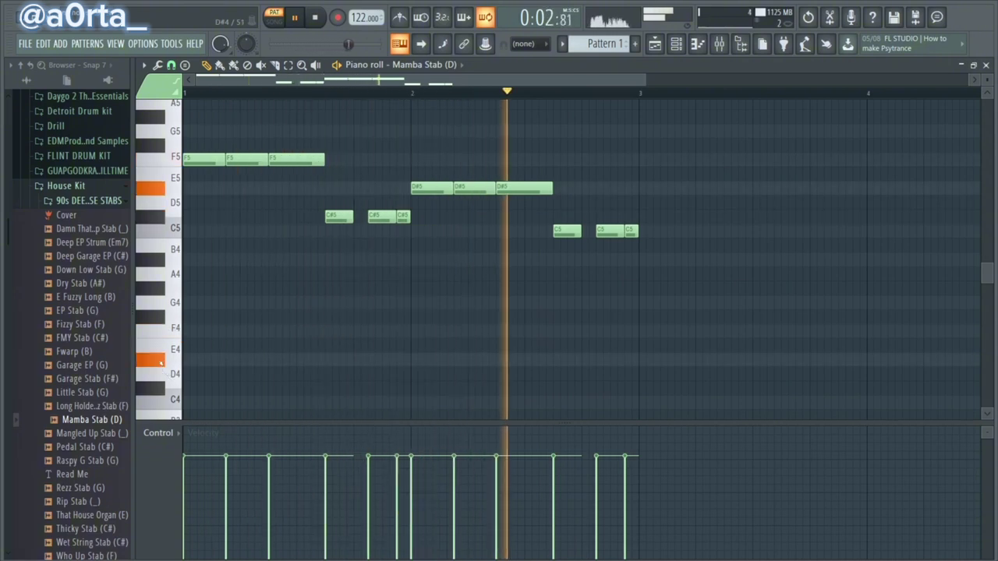
{"action": "left_click", "coordinate": [226, 316]}
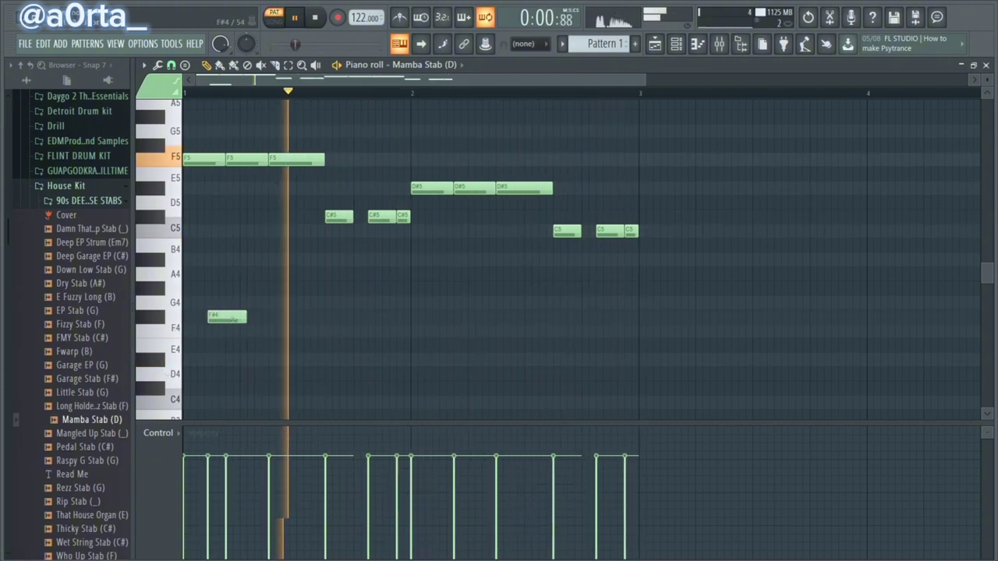
{"action": "left_click_drag", "start_coordinate": [234, 319], "coordinate": [298, 333]}
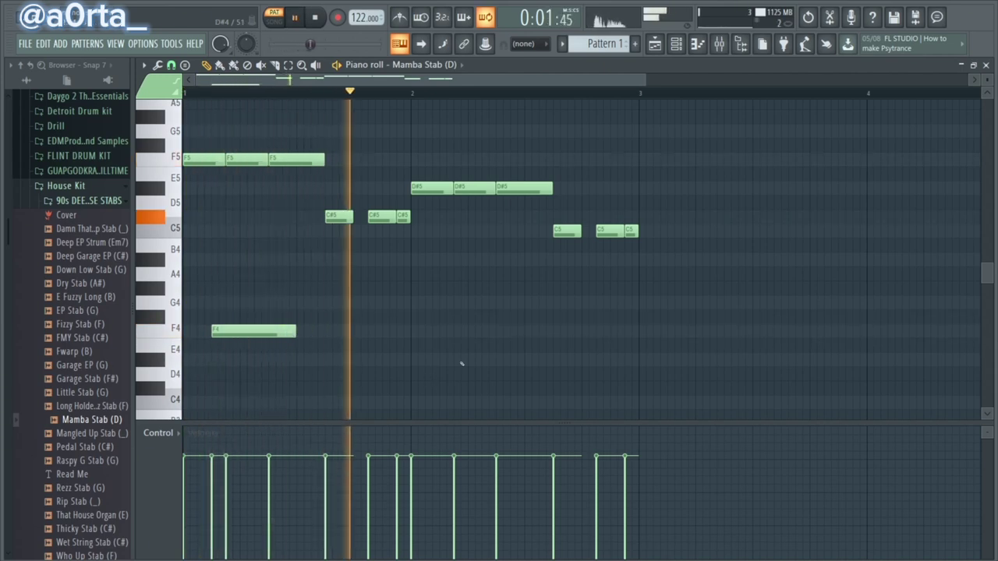
{"action": "left_click", "coordinate": [443, 376]}
{"action": "key", "text": "space"}
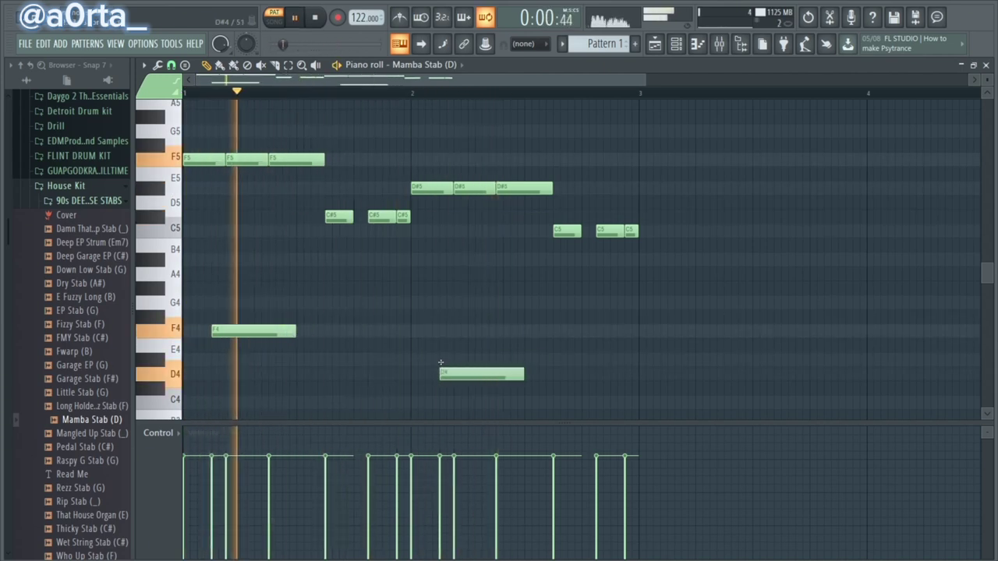
{"action": "left_click_drag", "start_coordinate": [442, 369], "coordinate": [442, 360]}
{"action": "left_click_drag", "start_coordinate": [578, 316], "coordinate": [251, 365]}
{"action": "left_click", "coordinate": [472, 322]}
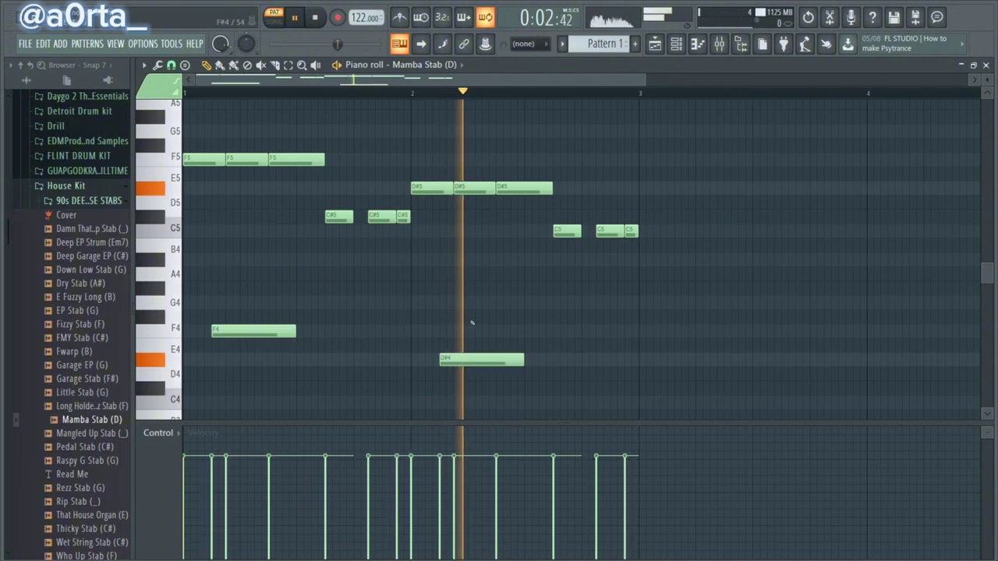
Load Fruity Parametric EQ 2 on mixer Insert 11 and pull the band 1 low shelf fully down to cut the lows
{"action": "key", "text": "F9"}
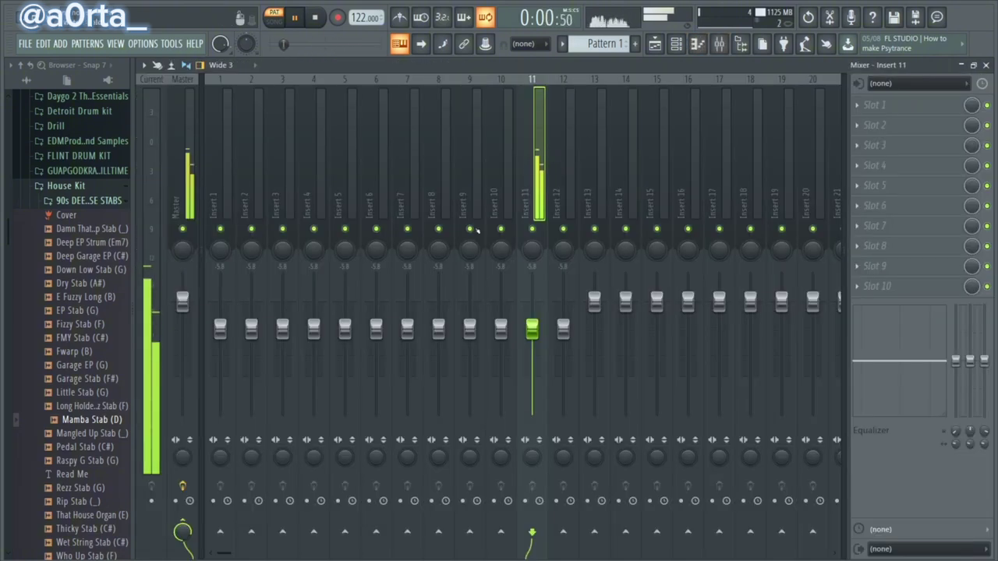
{"action": "left_click", "coordinate": [868, 108]}
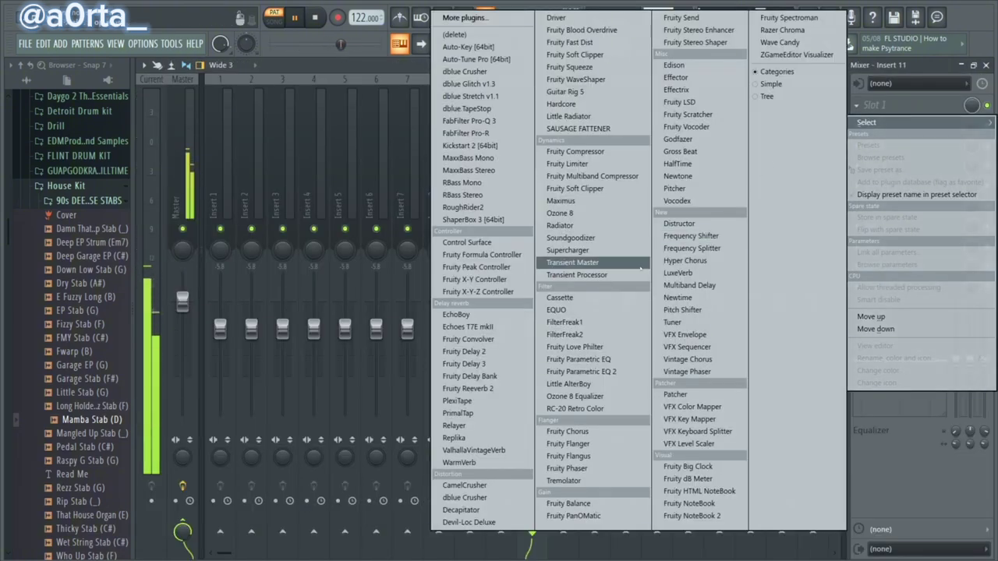
{"action": "left_click", "coordinate": [583, 372]}
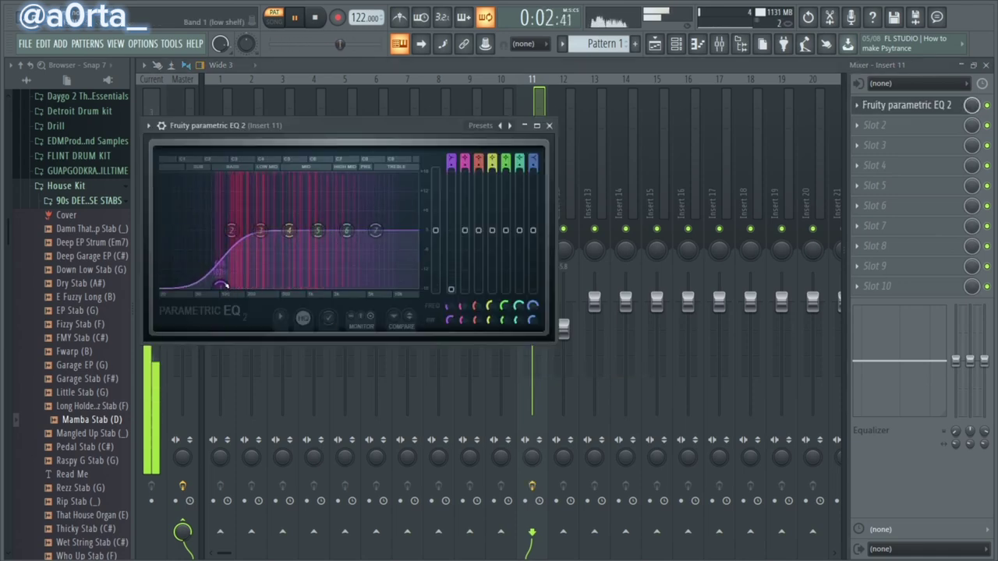
Replace the first drum channel's sample with dante kick from the recent files and fill its steps every 4 steps
{"action": "left_click", "coordinate": [688, 41]}
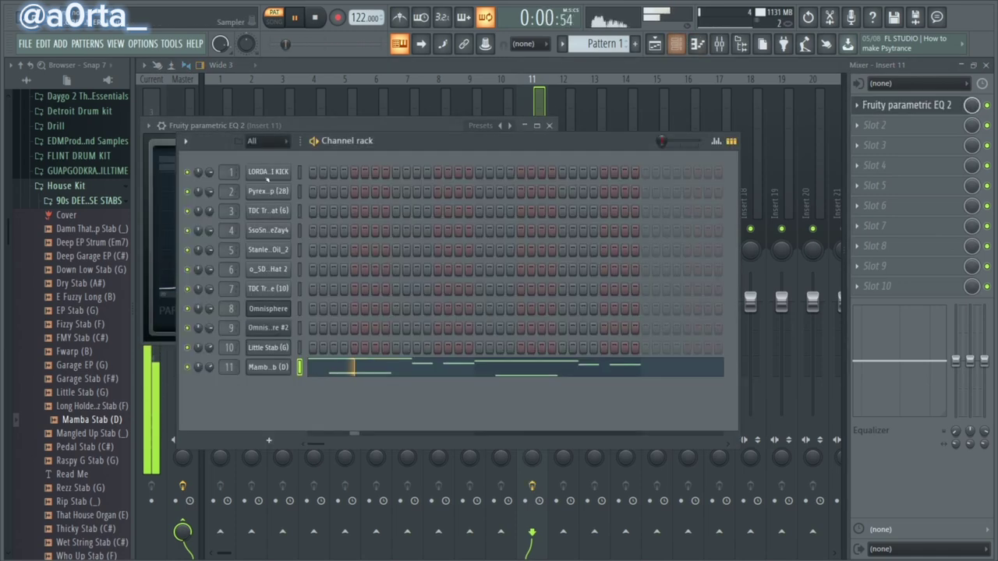
{"action": "scroll", "coordinate": [83, 273], "scroll_direction": "up", "scroll_amount": 8}
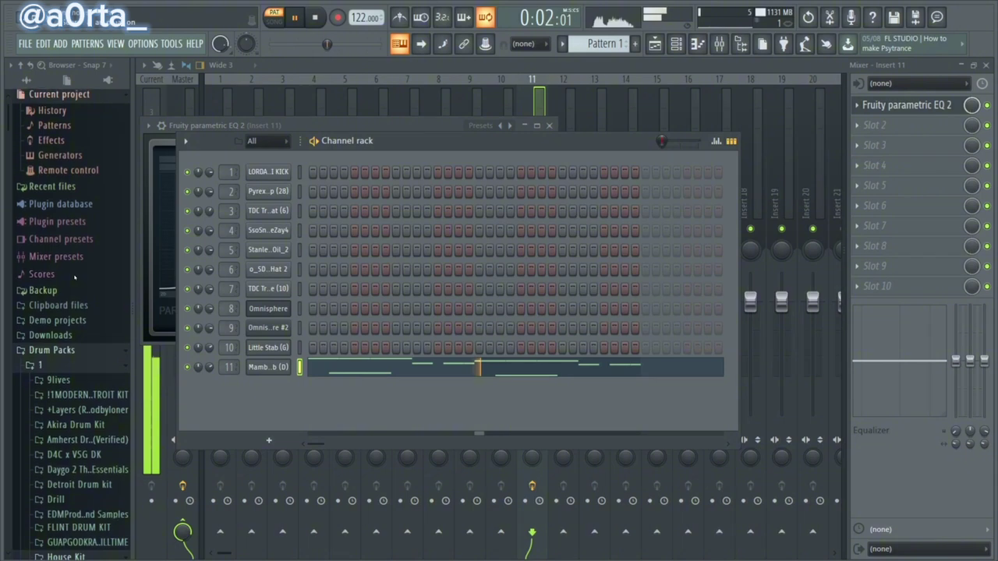
{"action": "left_click", "coordinate": [67, 189]}
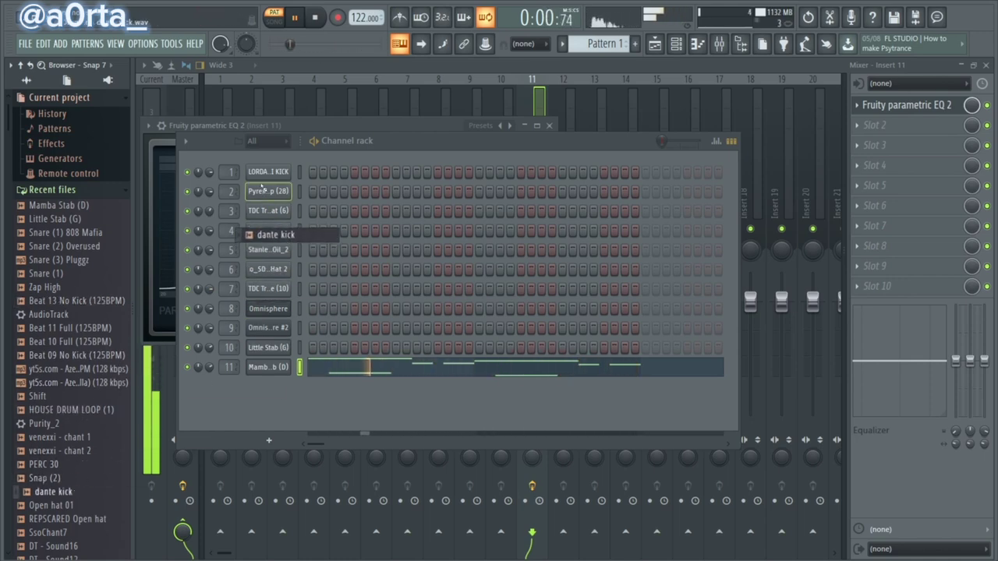
{"action": "left_click_drag", "start_coordinate": [262, 186], "coordinate": [265, 178]}
{"action": "right_click", "coordinate": [292, 170]}
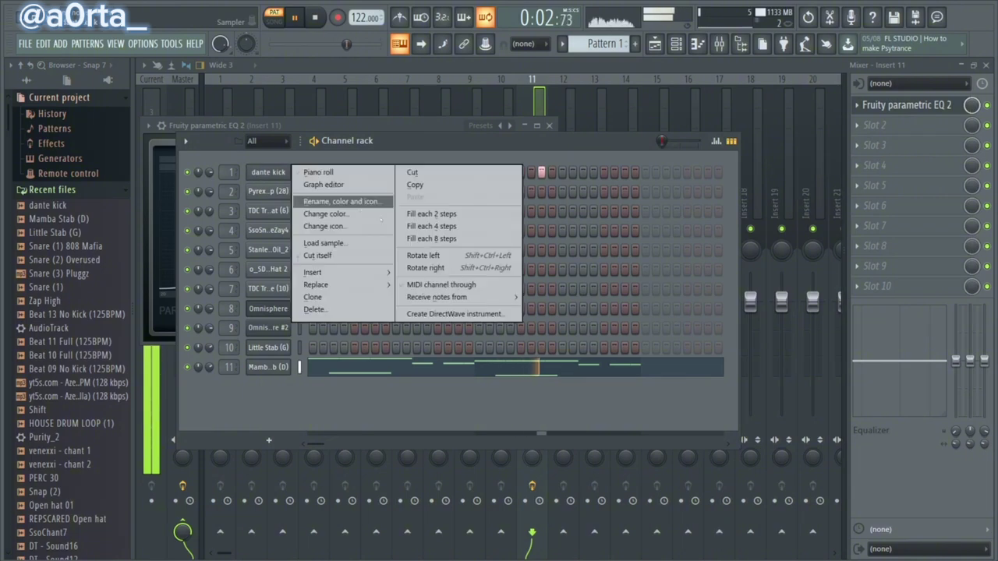
{"action": "left_click", "coordinate": [431, 226]}
Set the dante kick's mixer track, Insert 1, to -3.3 dB and bring back the channel rack
{"action": "left_click", "coordinate": [272, 172]}
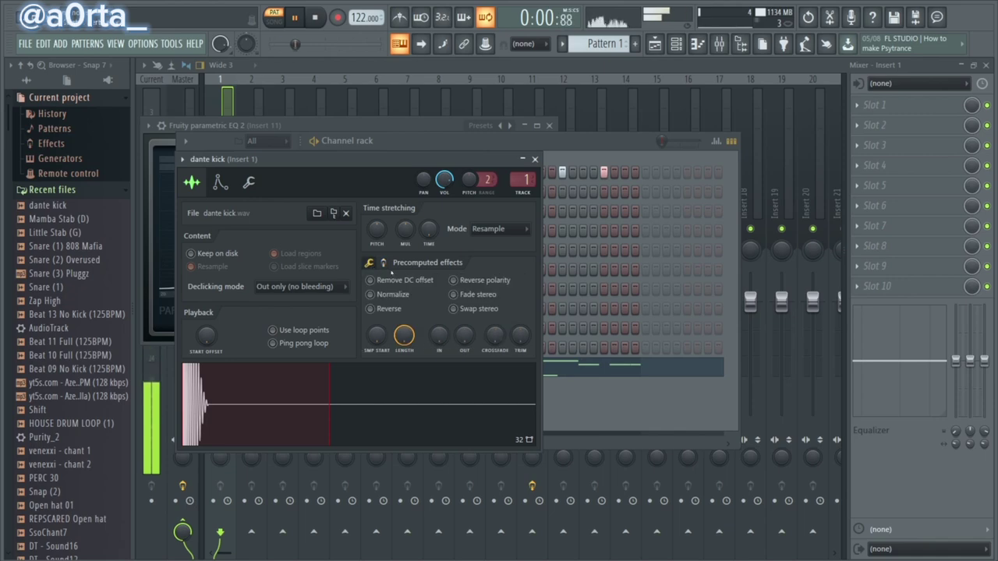
{"action": "key", "text": "F12"}
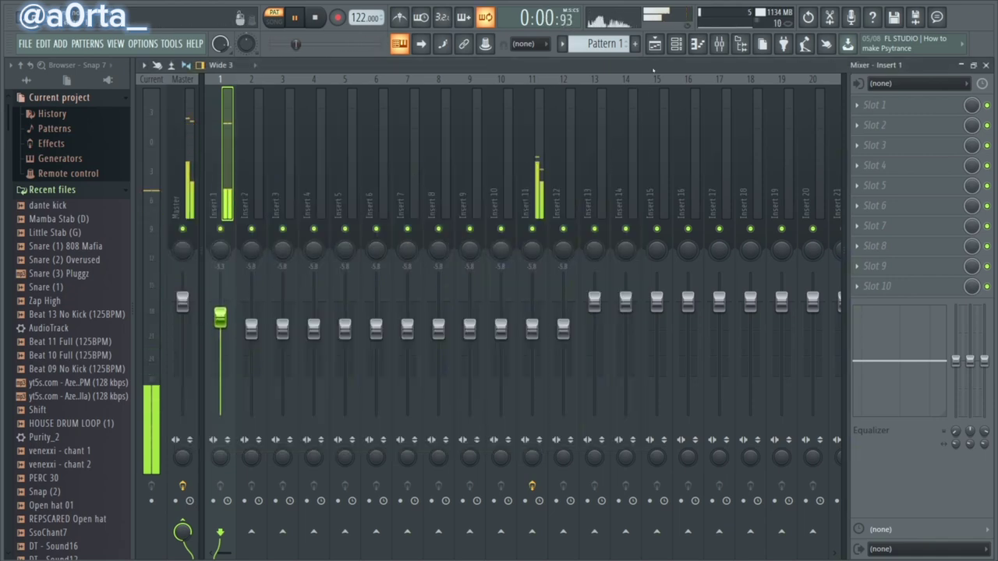
{"action": "key", "text": "F6"}
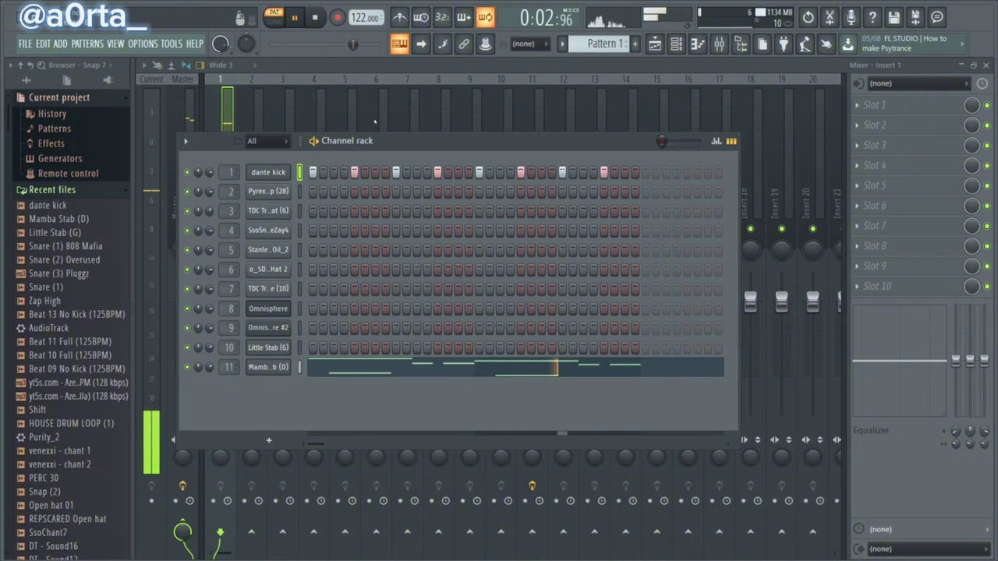
In the Mamba Stab (D) piano roll, replace the long low F4 of bar 1 with two short F4 notes, the second on step 11
{"action": "left_click", "coordinate": [97, 194]}
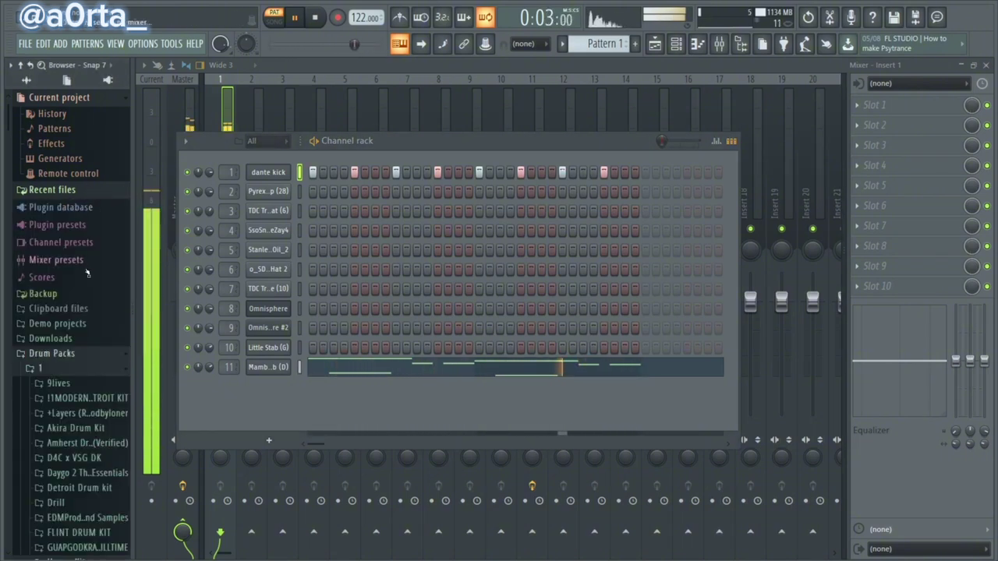
{"action": "left_click", "coordinate": [360, 375]}
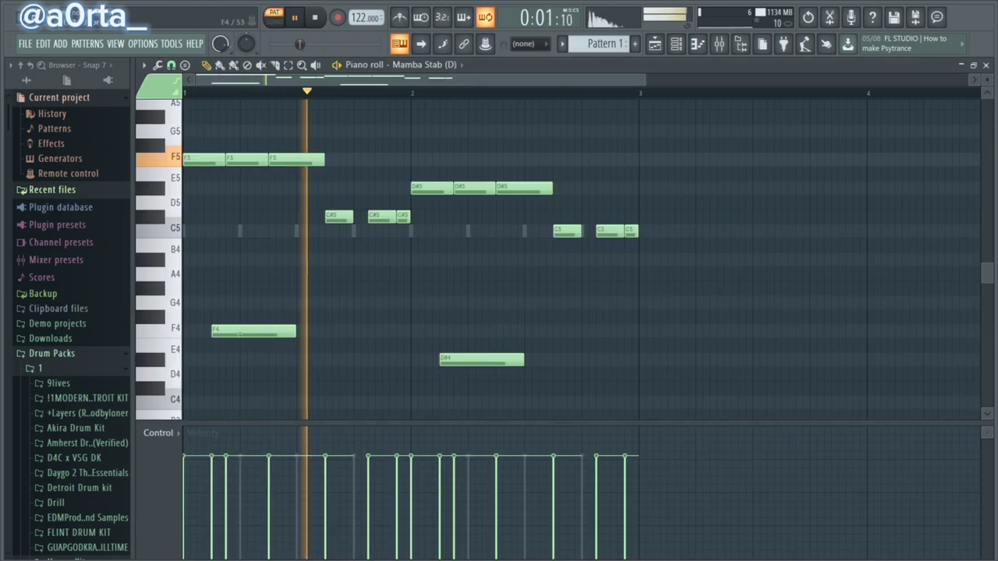
{"action": "left_click", "coordinate": [273, 331]}
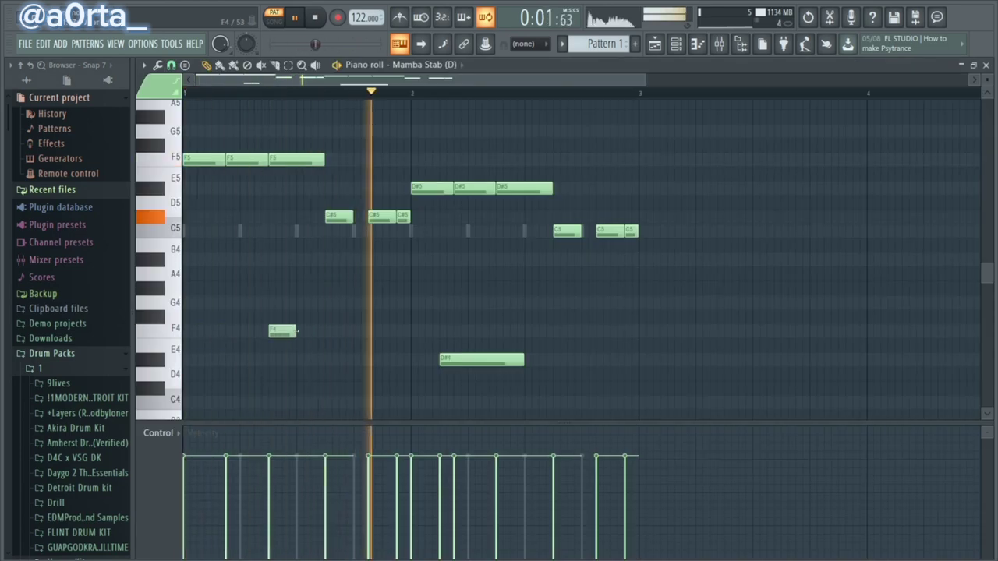
{"action": "left_click", "coordinate": [326, 333]}
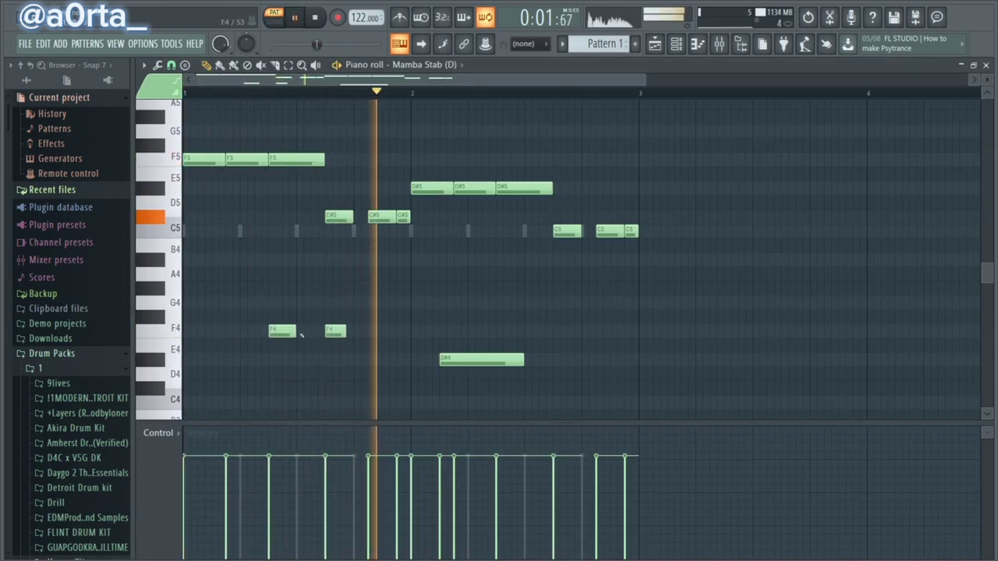
{"action": "mouse_move", "coordinate": [335, 332]}
{"action": "left_mouse_down"}
{"action": "mouse_move", "coordinate": [321, 331]}
{"action": "mouse_move", "coordinate": [343, 330]}
{"action": "left_mouse_up"}
Replace the long low note of bar 2 with a copy of the two short F4 notes on D#4, starting on steps 8 and 11
{"action": "right_click", "coordinate": [458, 362]}
{"action": "left_click_drag", "start_coordinate": [436, 332], "coordinate": [292, 332]}
{"action": "left_click_drag", "start_coordinate": [287, 335], "coordinate": [515, 367]}
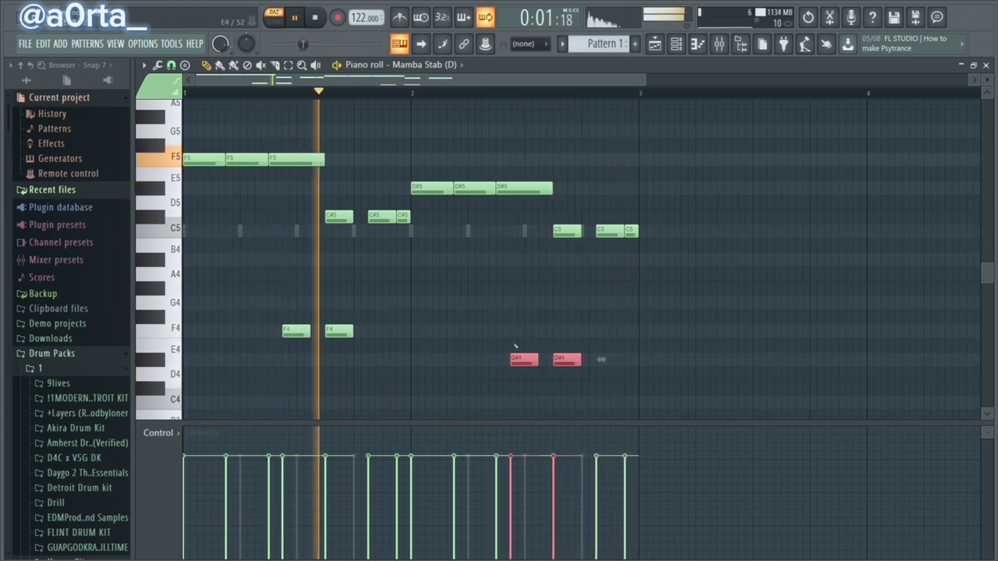
{"action": "left_click", "coordinate": [495, 315], "text": "ctrl"}
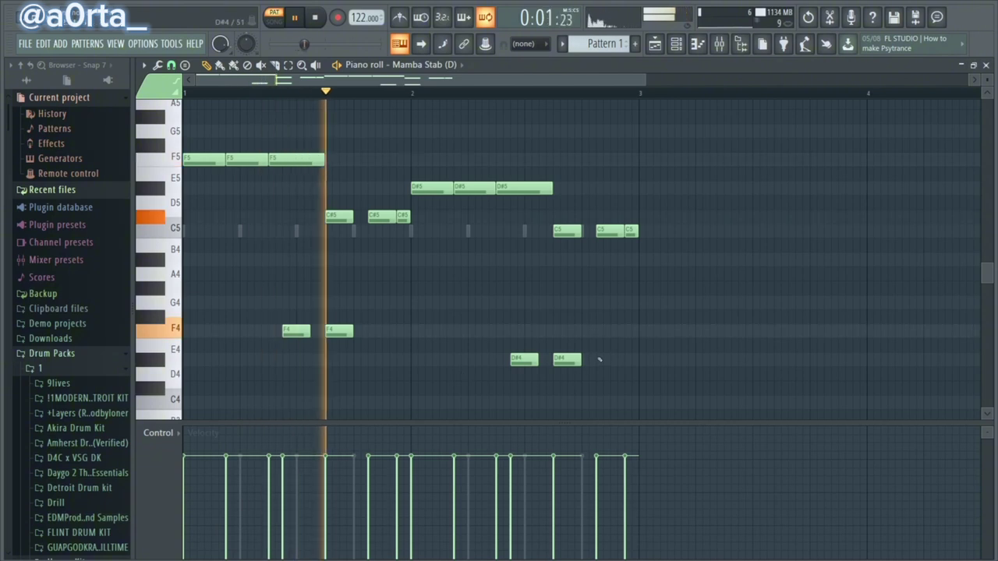
Try the two low notes of bar 2 on C4, and move both back to D#4
{"action": "left_click_drag", "start_coordinate": [600, 359], "coordinate": [520, 412]}
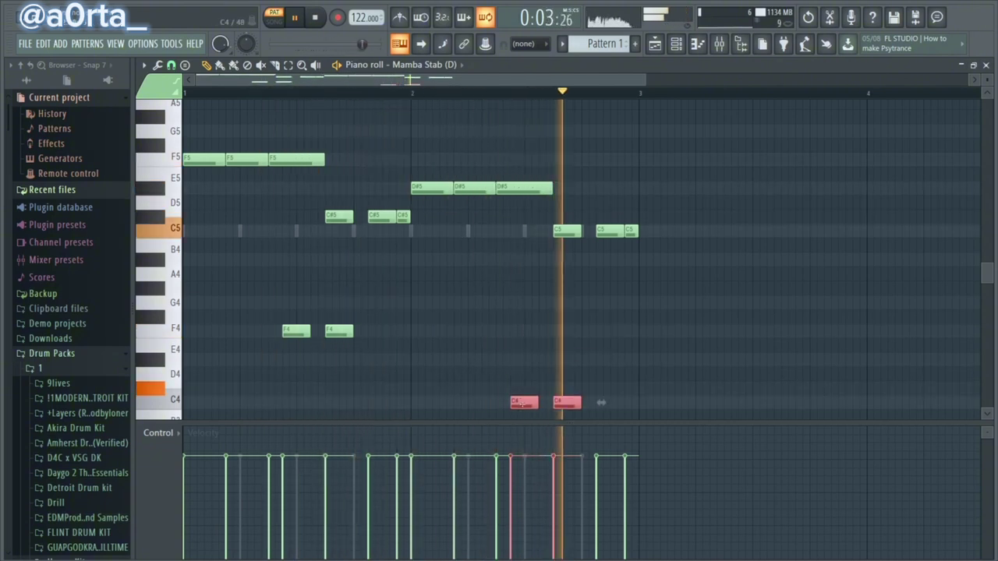
{"action": "left_click", "coordinate": [478, 266], "text": "ctrl"}
{"action": "scroll", "coordinate": [489, 296], "scroll_direction": "down", "scroll_amount": 1}
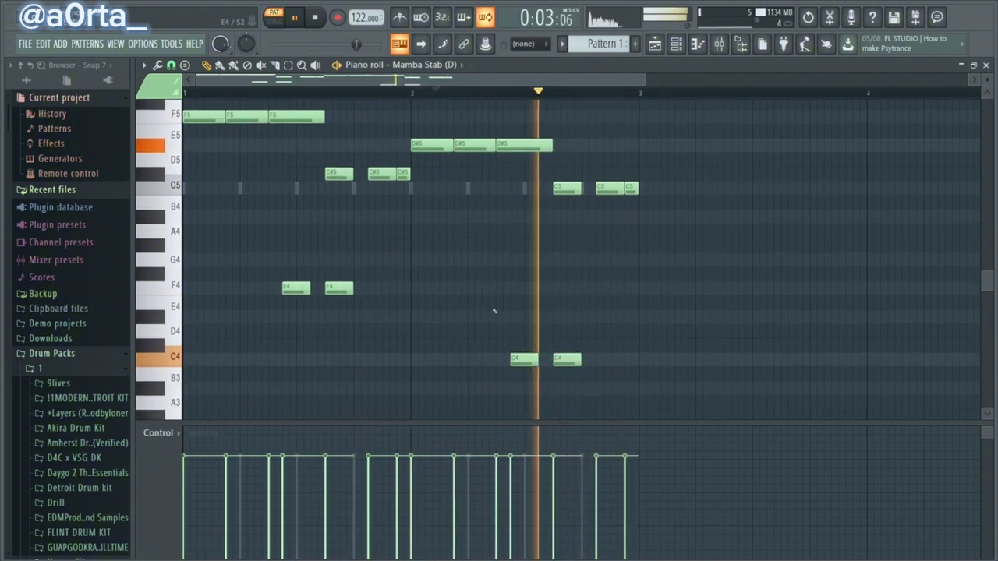
{"action": "left_click_drag", "start_coordinate": [523, 363], "coordinate": [522, 322]}
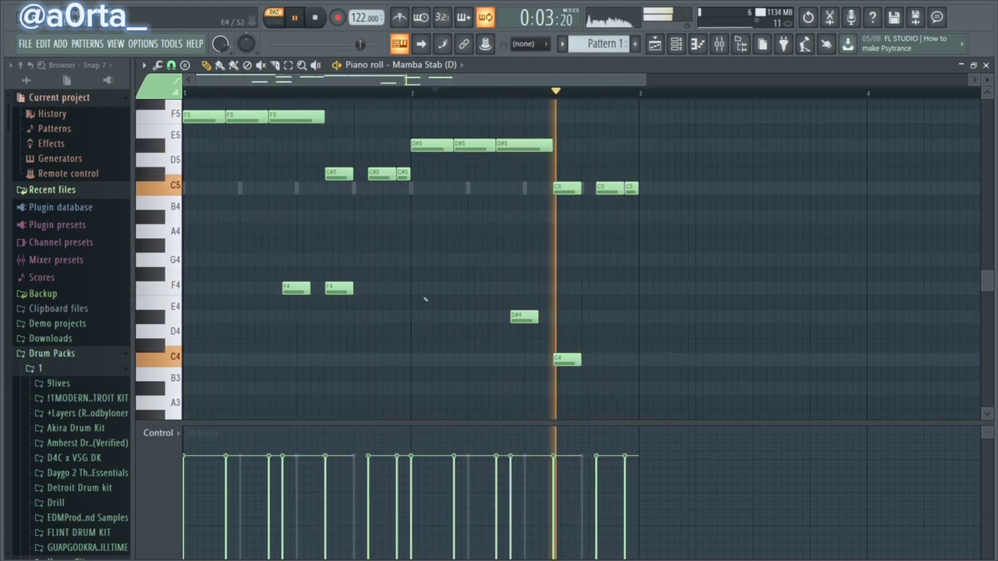
{"action": "left_click_drag", "start_coordinate": [560, 358], "coordinate": [560, 315]}
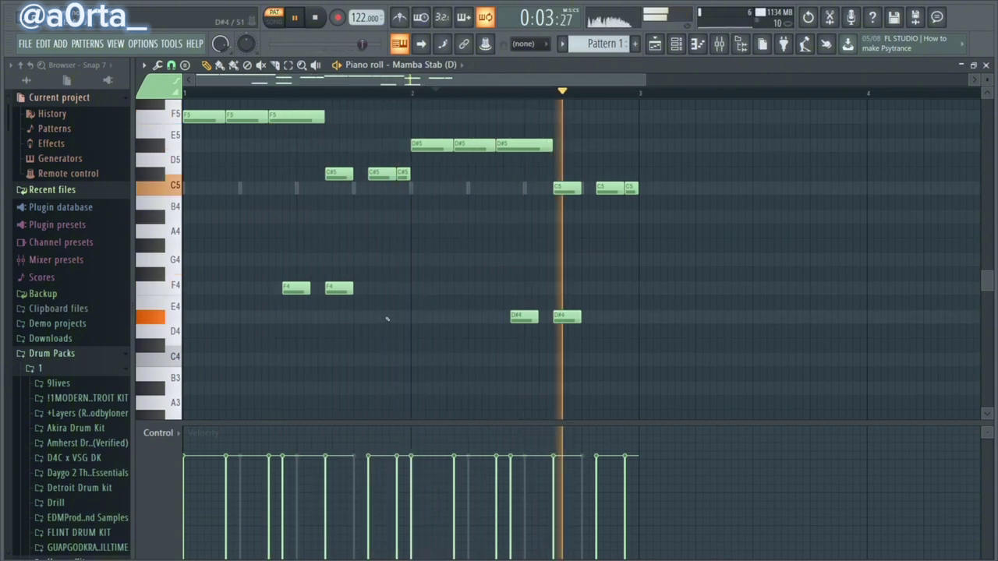
Move the second low note of bar 1 to C#4 and the second low note of bar 2 to C4
{"action": "left_click_drag", "start_coordinate": [331, 289], "coordinate": [331, 346]}
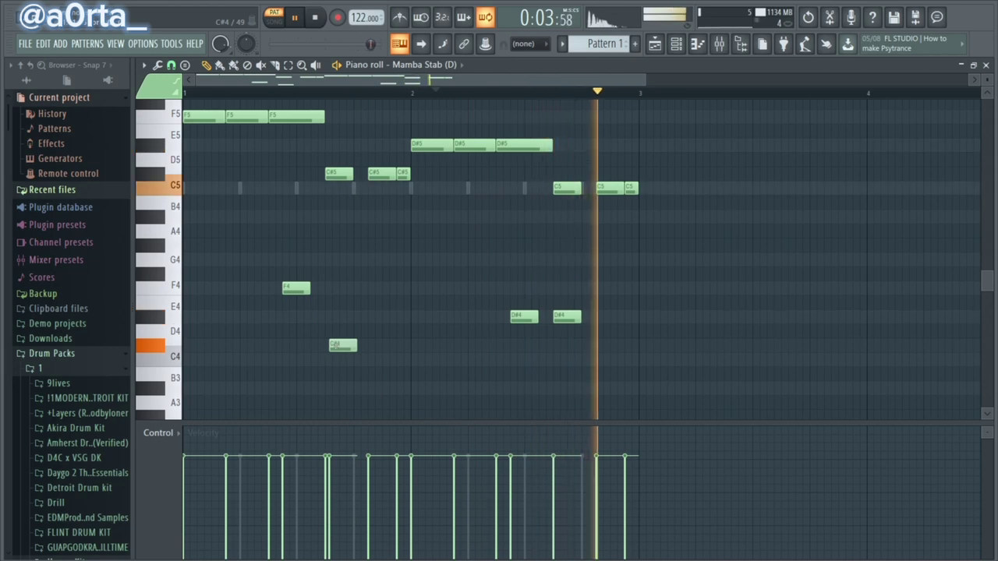
{"action": "mouse_move", "coordinate": [331, 345]}
{"action": "left_mouse_down"}
{"action": "mouse_move", "coordinate": [334, 290]}
{"action": "mouse_move", "coordinate": [336, 368]}
{"action": "mouse_move", "coordinate": [339, 346]}
{"action": "left_mouse_up"}
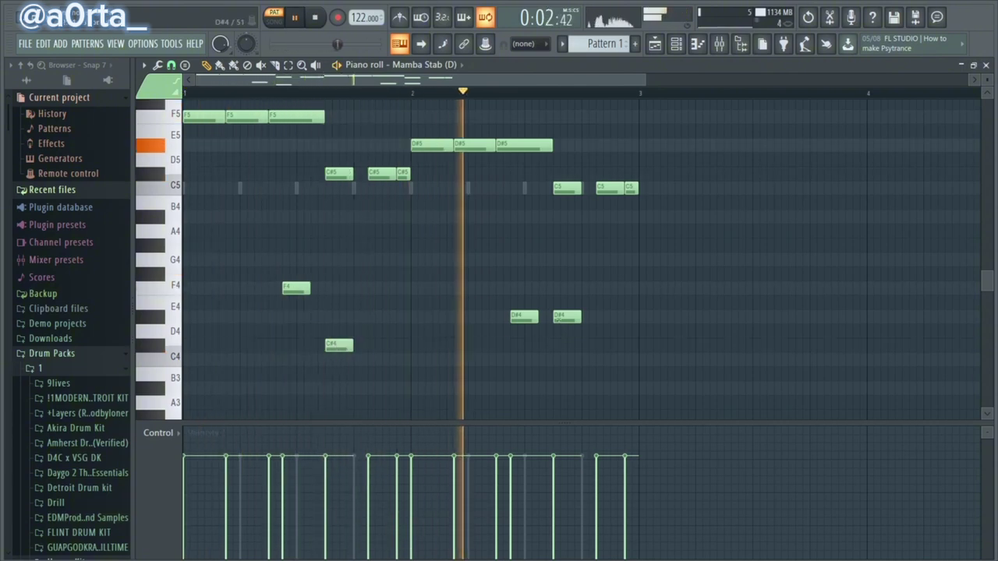
{"action": "left_click_drag", "start_coordinate": [559, 317], "coordinate": [559, 360]}
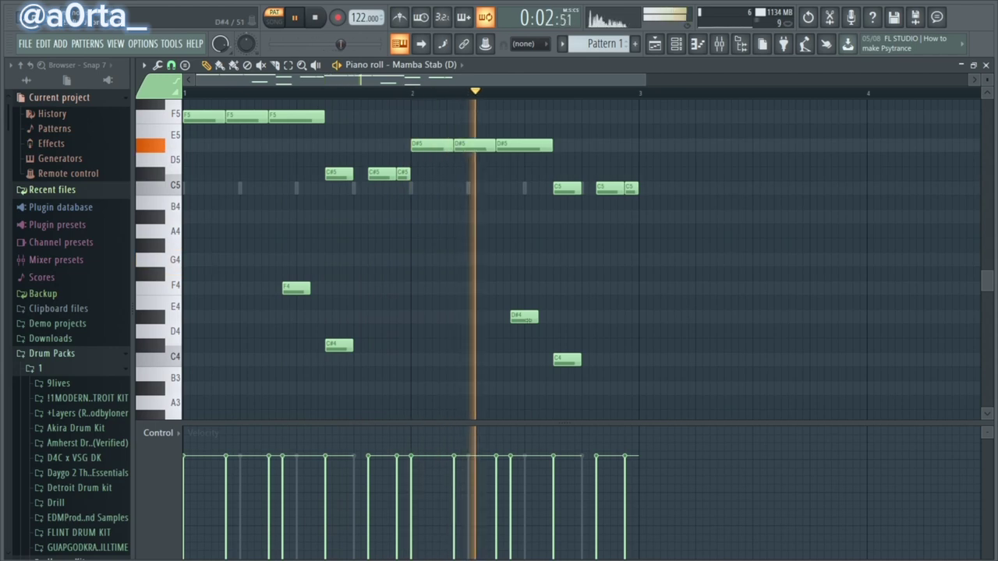
Try the first low note of bar 2 on G4, A4 and A#4 with the second on G4, and delete the second
{"action": "left_click_drag", "start_coordinate": [524, 316], "coordinate": [524, 288]}
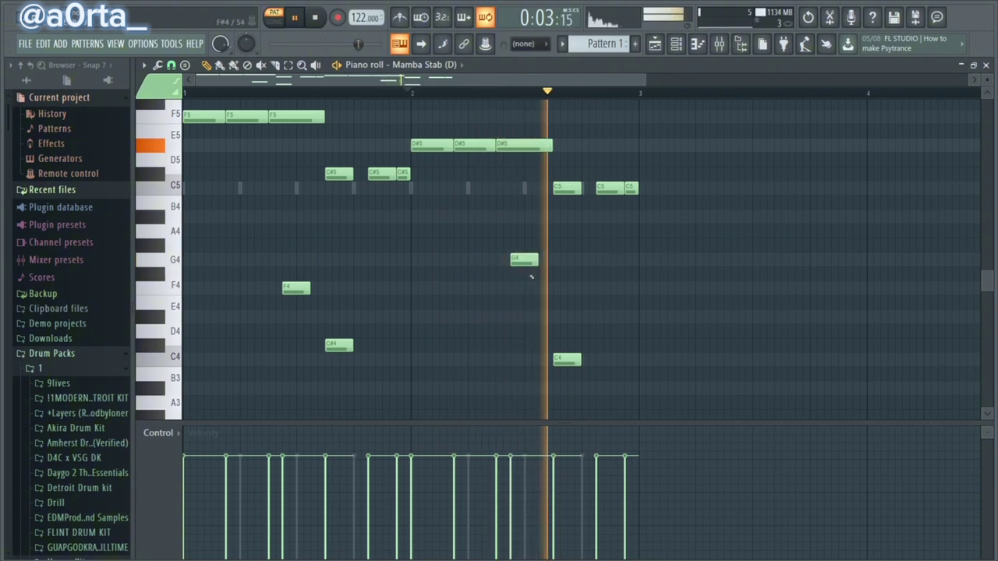
{"action": "left_click_drag", "start_coordinate": [516, 255], "coordinate": [524, 229]}
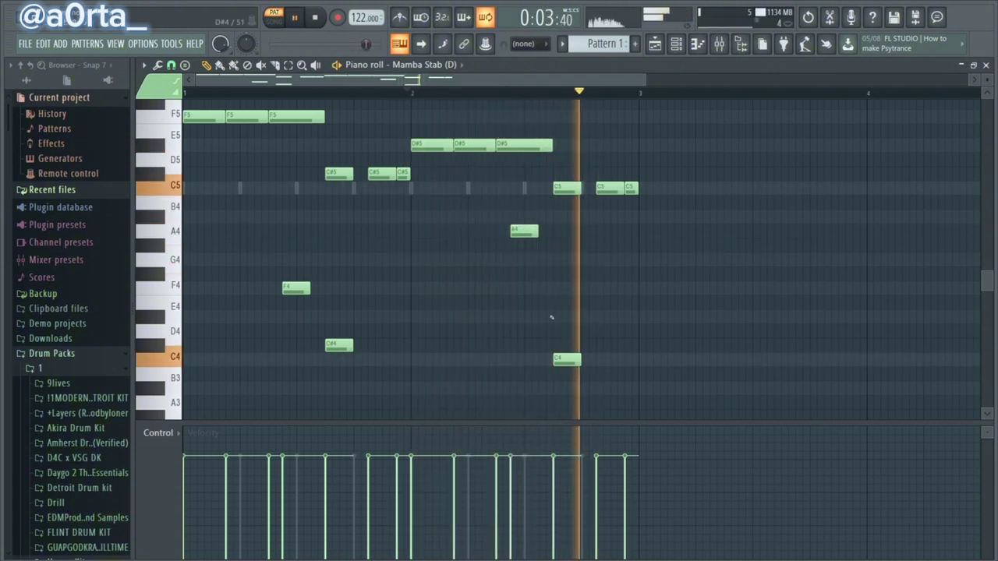
{"action": "left_click_drag", "start_coordinate": [558, 359], "coordinate": [558, 260]}
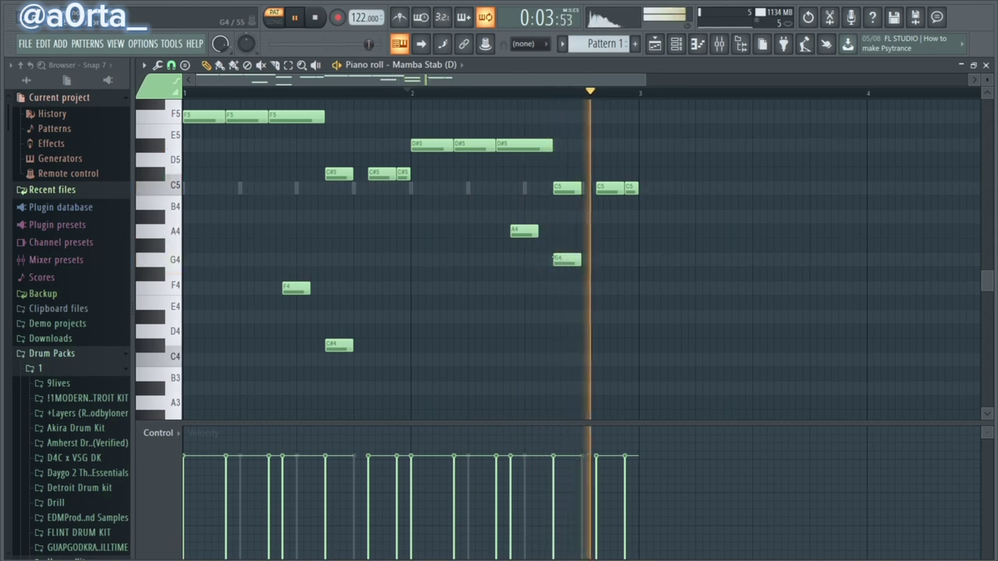
{"action": "left_click_drag", "start_coordinate": [523, 231], "coordinate": [523, 218]}
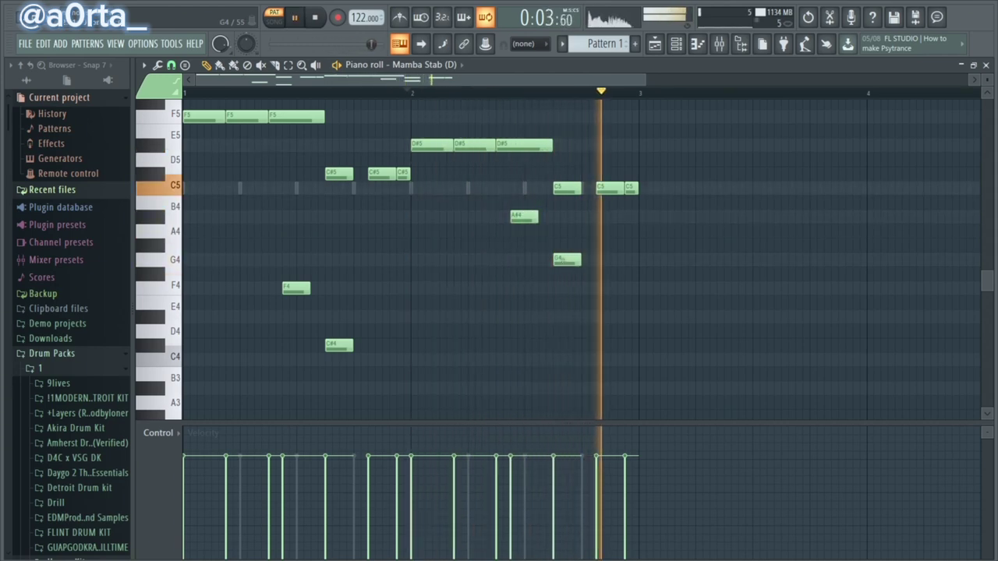
{"action": "left_click_drag", "start_coordinate": [563, 259], "coordinate": [559, 231]}
{"action": "right_click", "coordinate": [560, 231]}
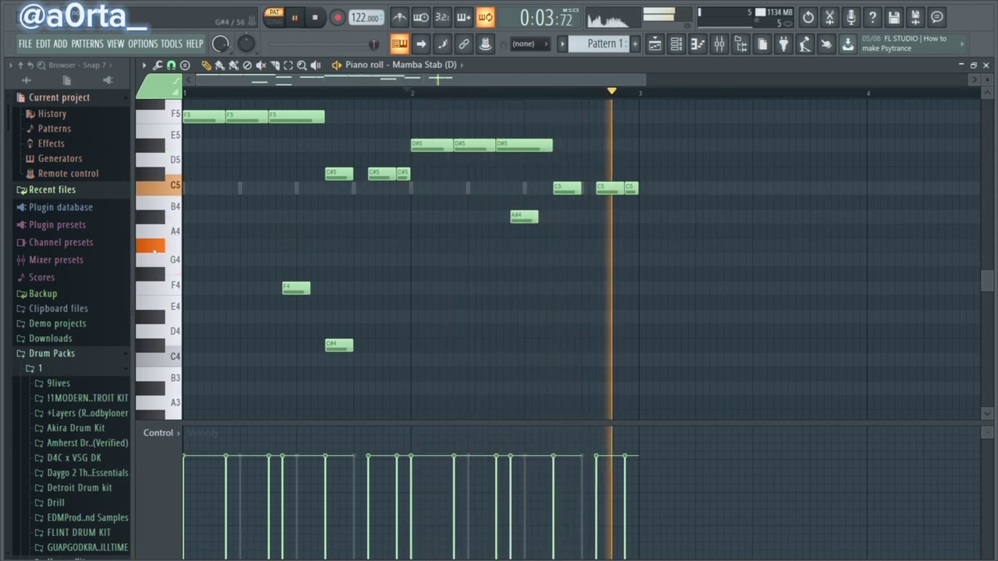
Try a G4 as the second low note of bar 2, and replace the bar's low notes with one C#4 on step 8
{"action": "key", "text": "space"}
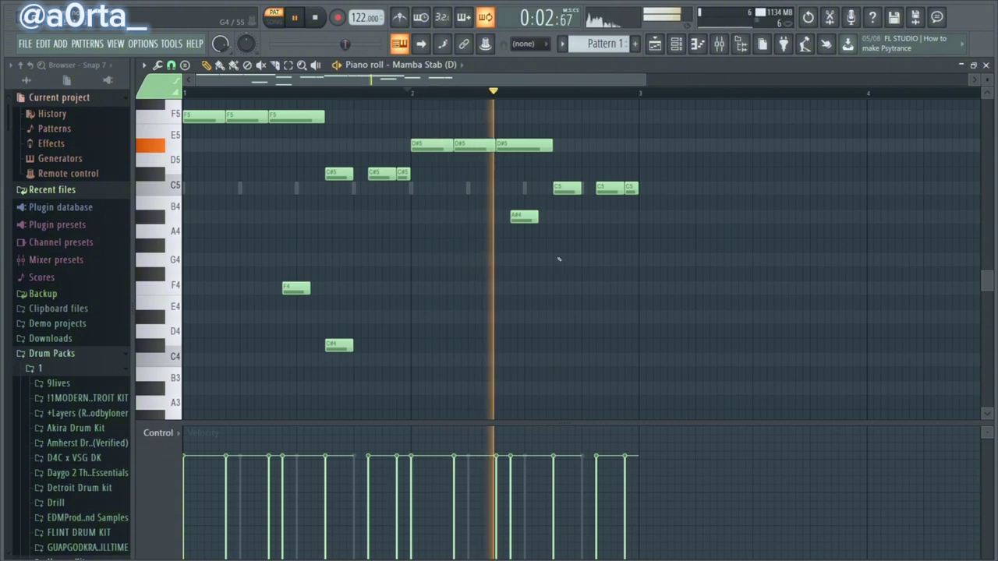
{"action": "left_click", "coordinate": [559, 258]}
{"action": "right_click", "coordinate": [515, 219]}
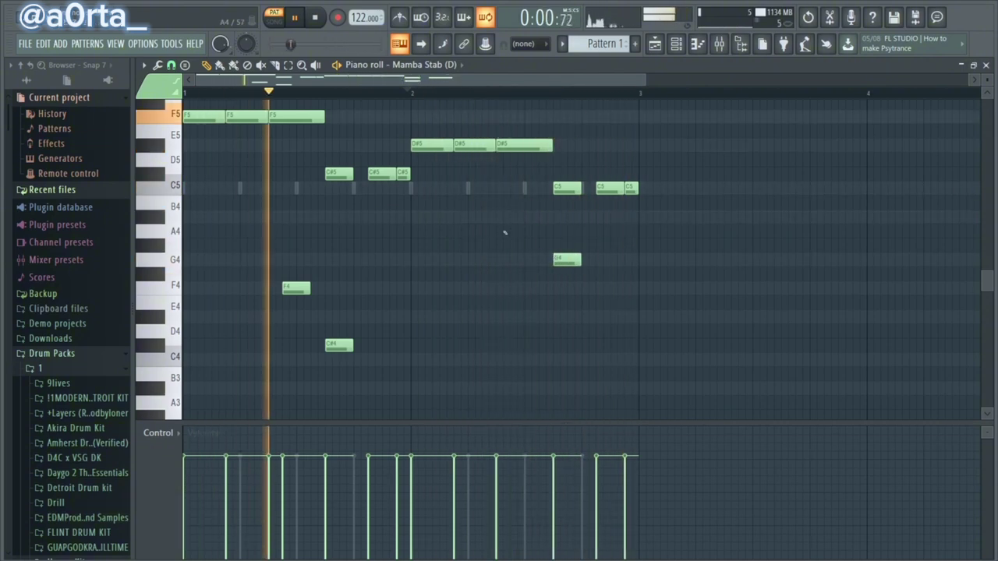
{"action": "left_click", "coordinate": [506, 346]}
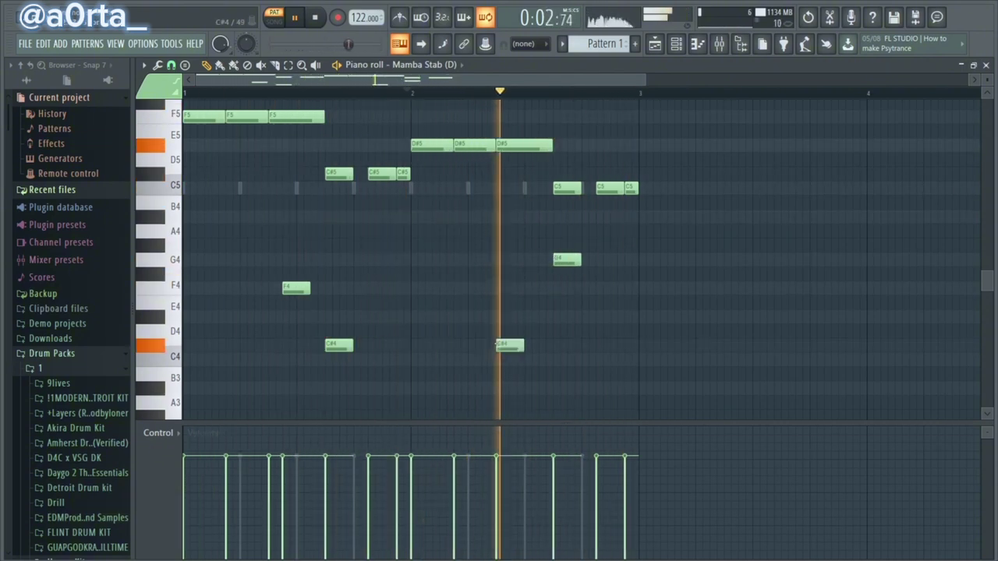
{"action": "right_click", "coordinate": [564, 258]}
{"action": "left_click_drag", "start_coordinate": [500, 352], "coordinate": [513, 352]}
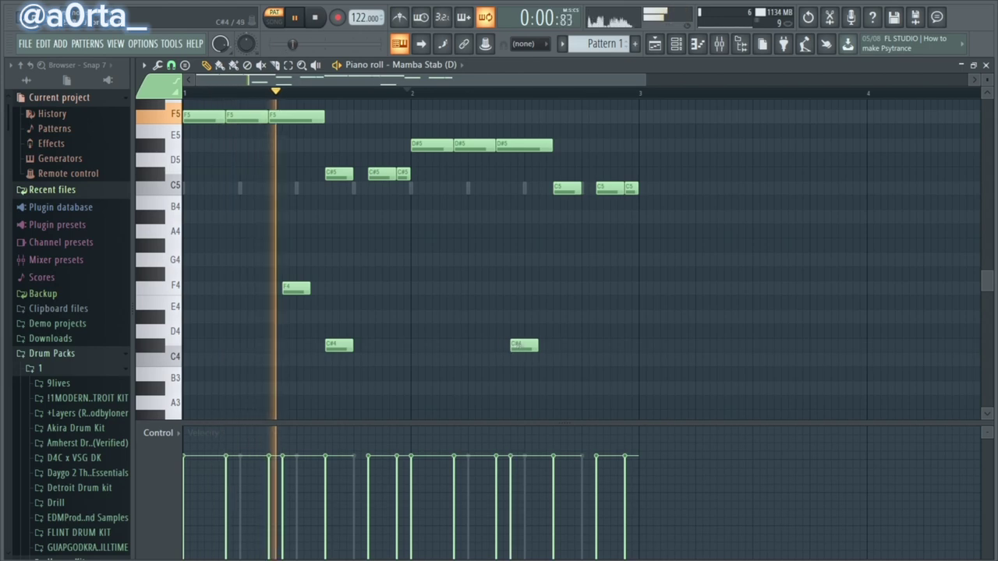
Add a second low note on step 11 of bar 2, try it on A3, and settle the pair on D#4 and C4
{"action": "left_click", "coordinate": [557, 376]}
{"action": "left_click_drag", "start_coordinate": [555, 379], "coordinate": [552, 407]}
{"action": "scroll", "coordinate": [554, 368], "scroll_direction": "down", "scroll_amount": 1}
{"action": "scroll", "coordinate": [554, 367], "scroll_direction": "down", "scroll_amount": 1}
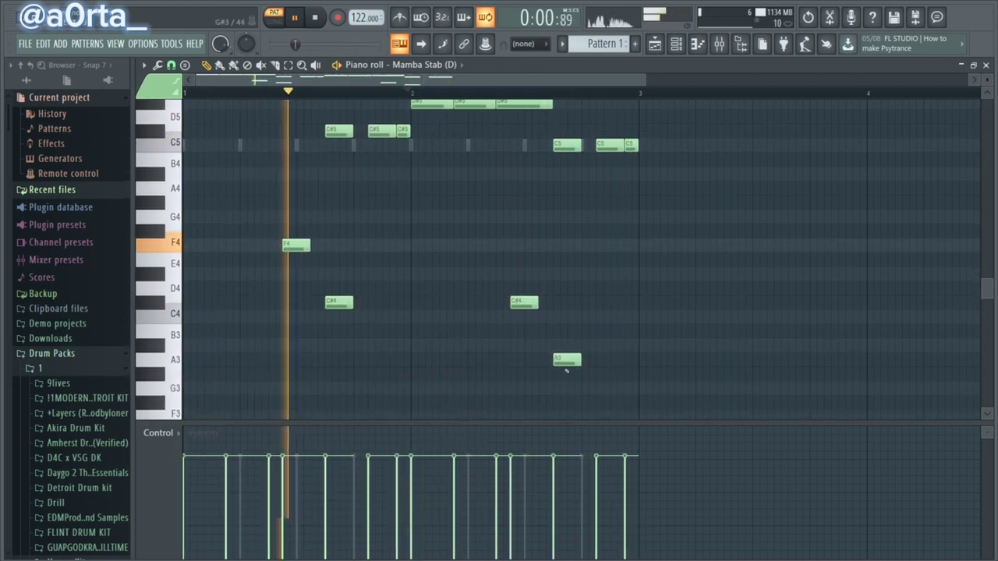
{"action": "left_click_drag", "start_coordinate": [556, 359], "coordinate": [524, 274]}
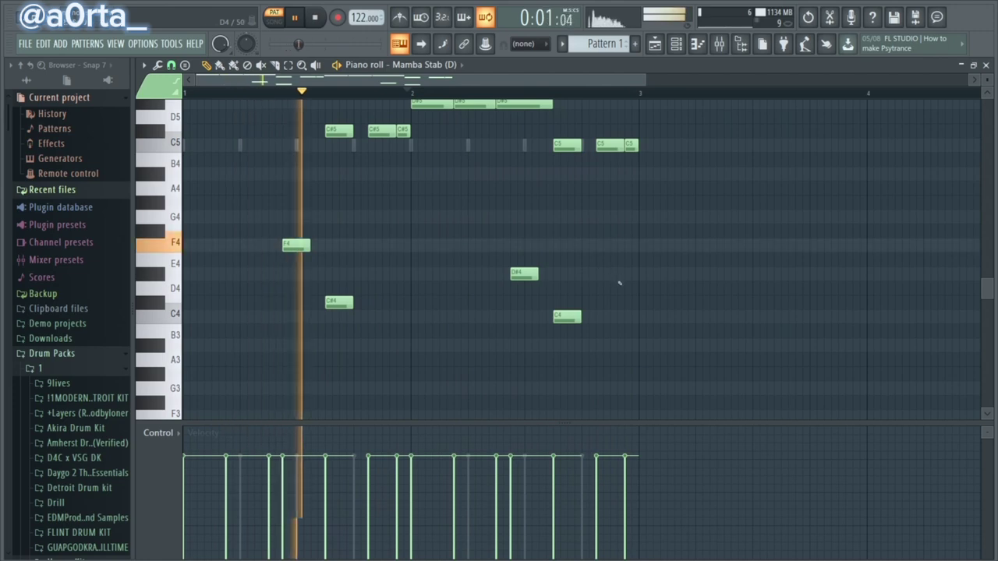
Transpose all the Mamba Stab (D) notes up three semitones so the melody starts on G#5, and play the pattern
{"action": "key", "text": "shift+Up"}
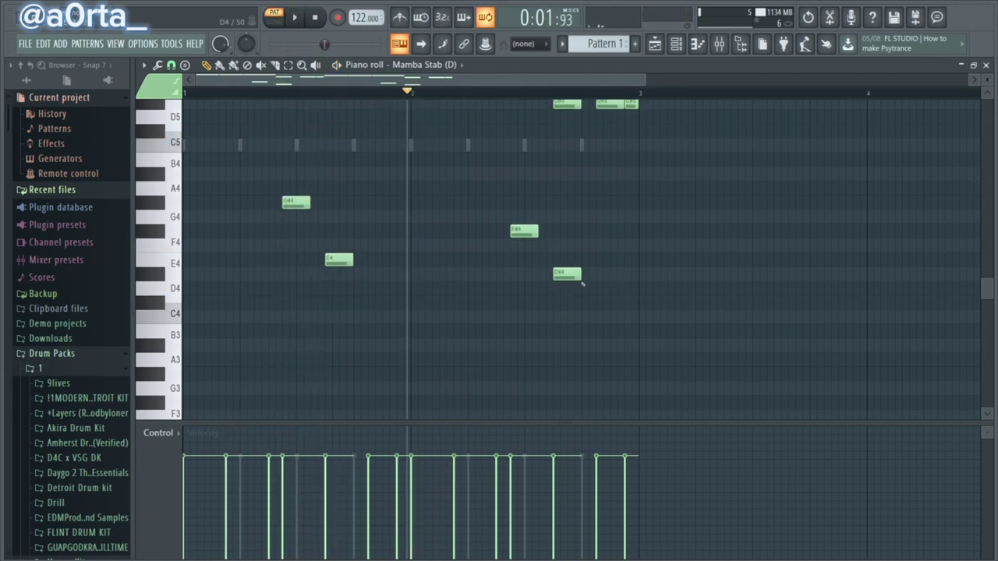
{"action": "key", "text": "space"}
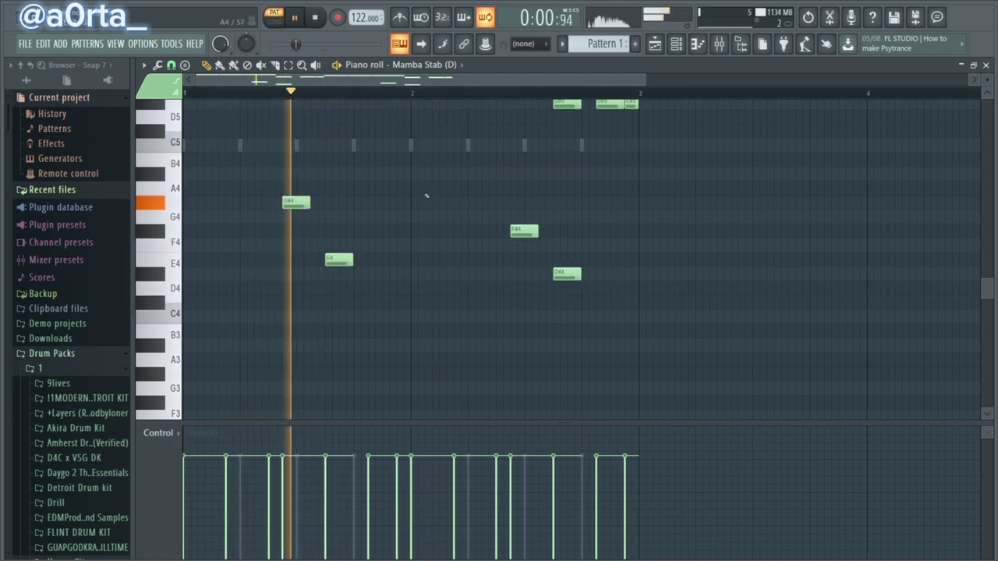
{"action": "scroll", "coordinate": [437, 282], "scroll_direction": "up", "scroll_amount": 5}
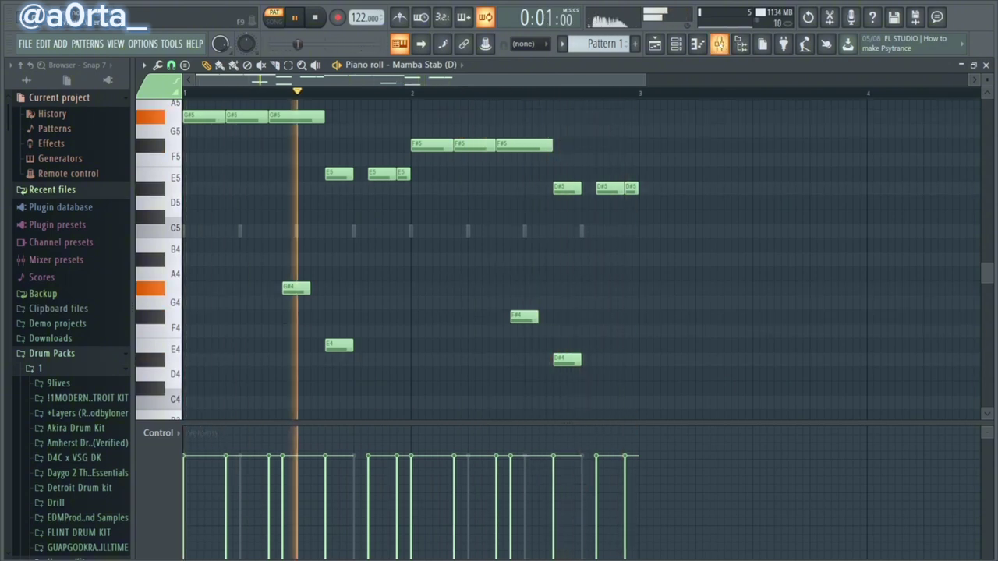
Raise the mixer level of insert 11 slightly and return to the Mamba Stab (D) notes
{"action": "key", "text": "F9"}
{"action": "left_click", "coordinate": [537, 327]}
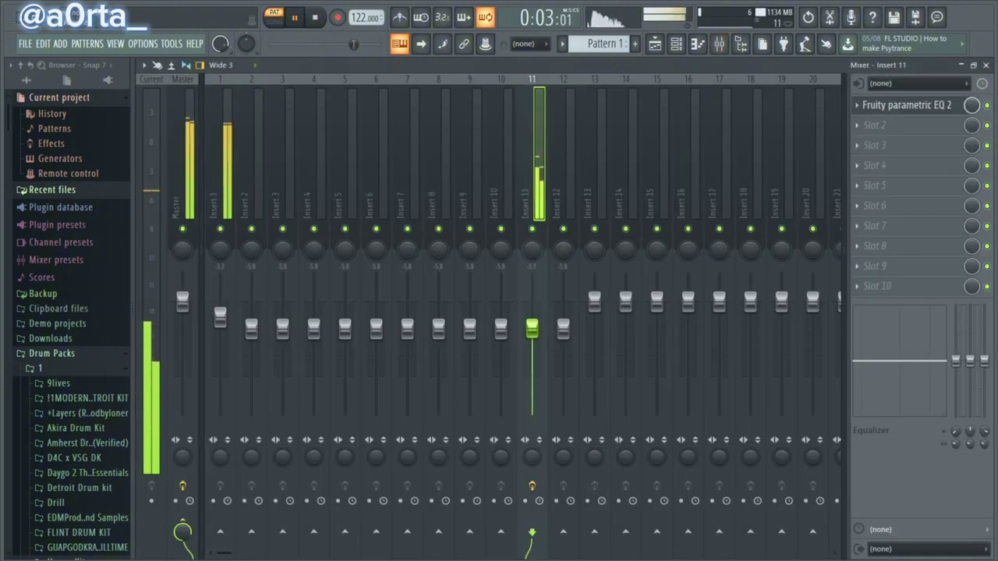
{"action": "key", "text": "F9"}
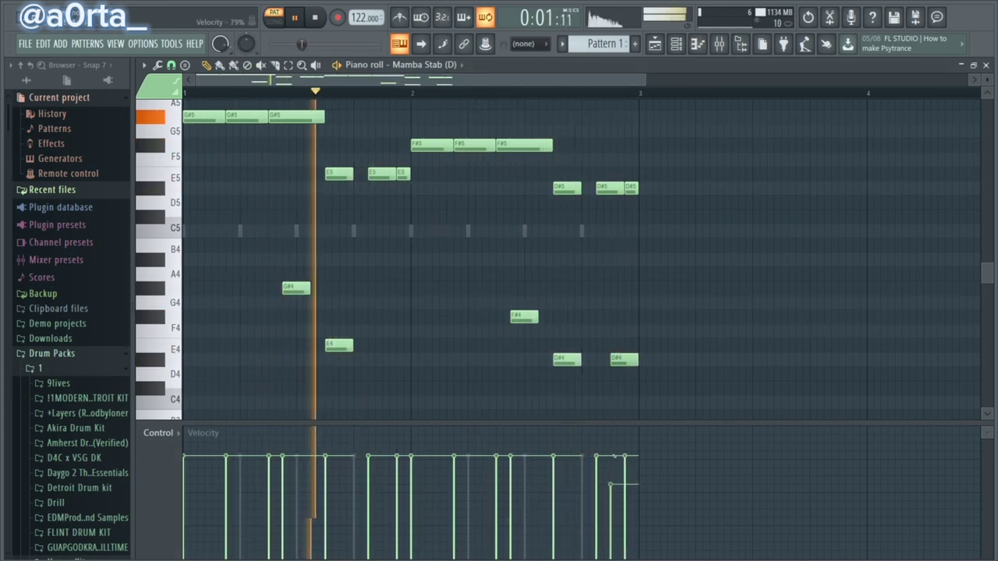
Delete the D#4 on step 15 of bar 2, try it on step 14, and place it on step 16
{"action": "right_click", "coordinate": [616, 360]}
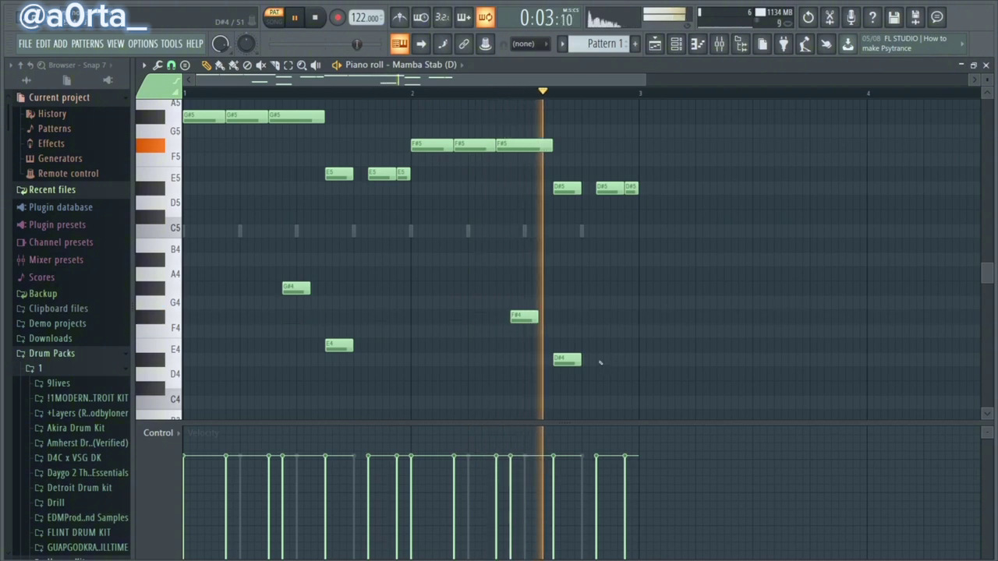
{"action": "left_click", "coordinate": [597, 360]}
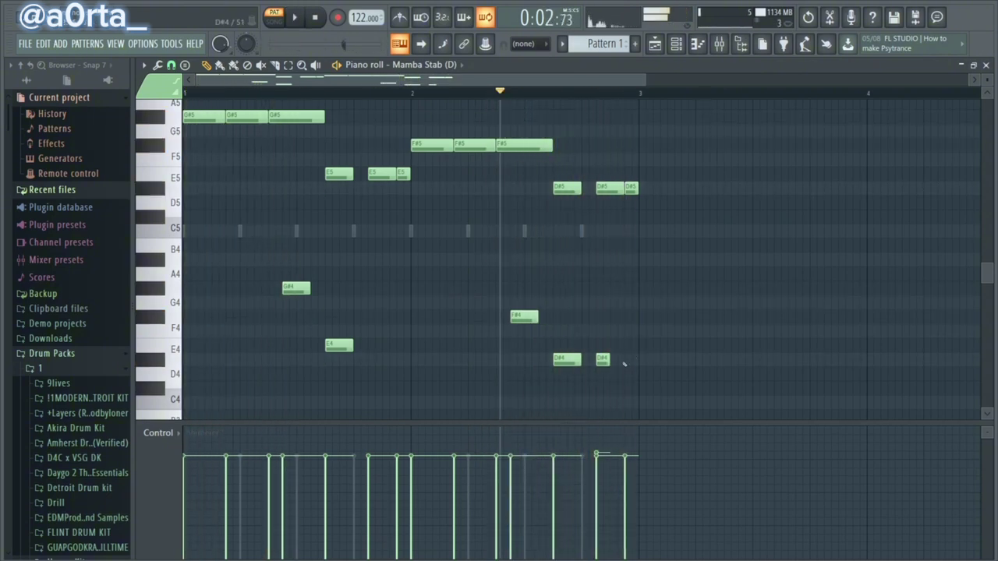
{"action": "left_click", "coordinate": [625, 360]}
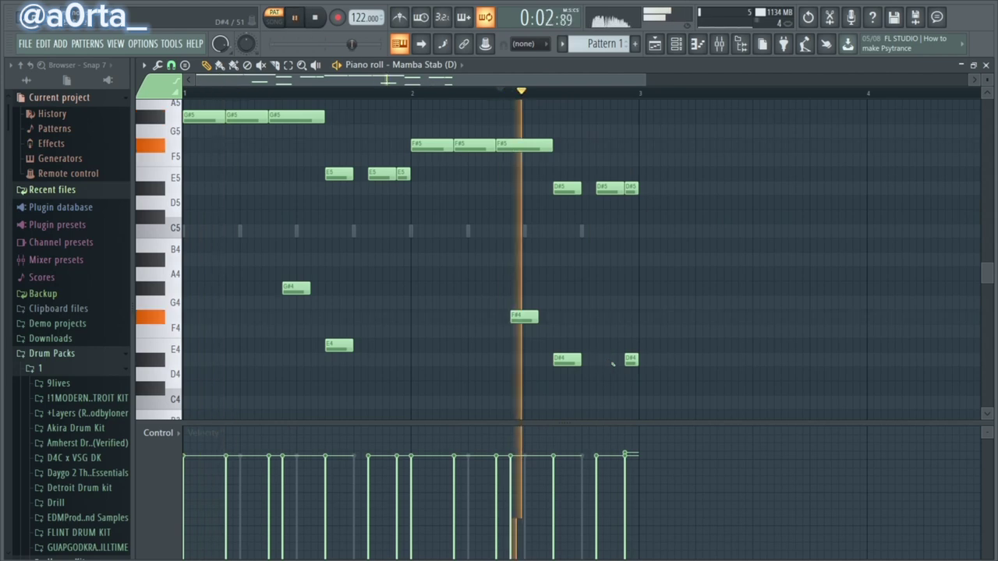
Try an extra two-step D#4 starting on step 13 of bar 2 with a lower velocity
{"action": "left_click", "coordinate": [607, 361]}
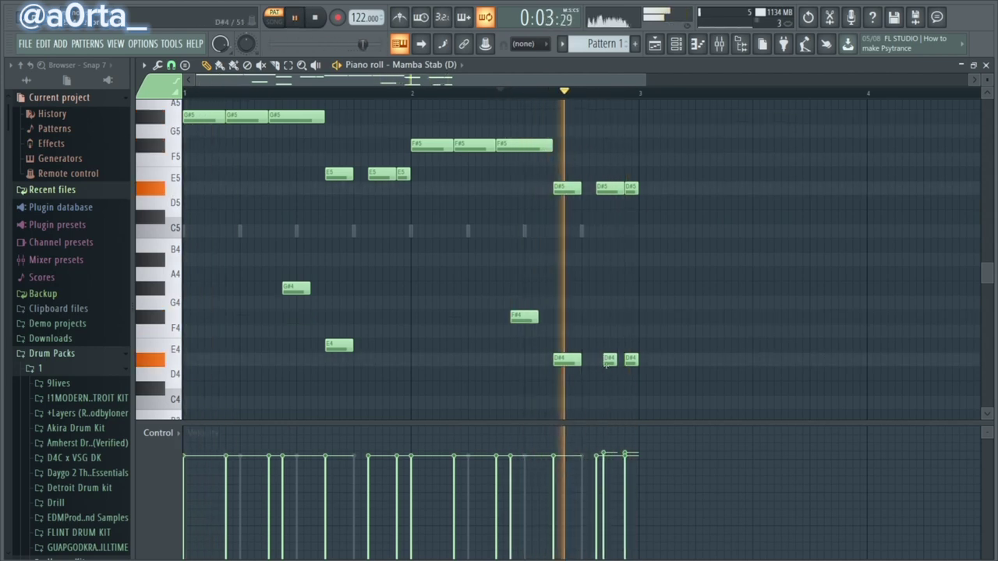
{"action": "left_click_drag", "start_coordinate": [606, 365], "coordinate": [595, 361]}
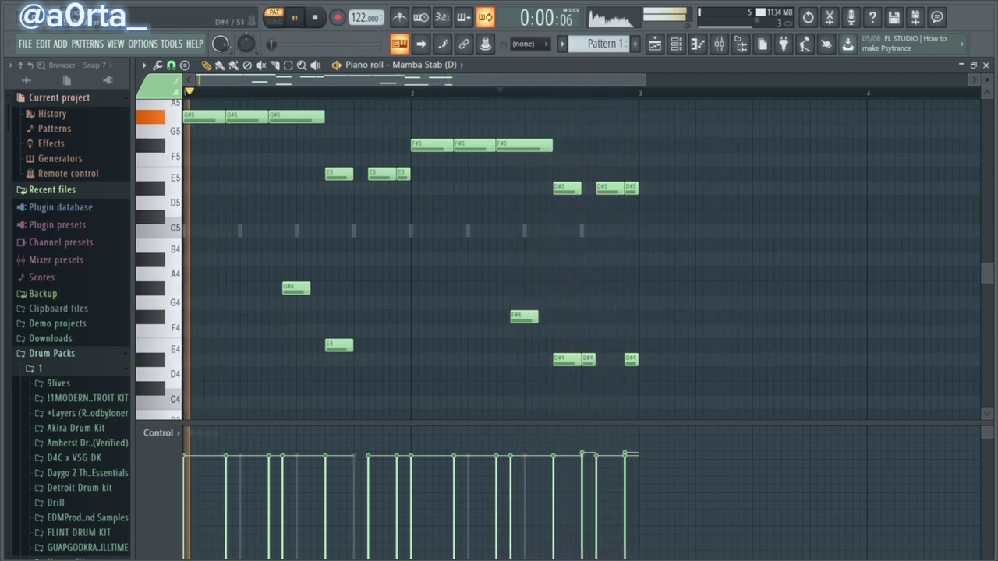
{"action": "left_click", "coordinate": [591, 359], "text": "ctrl"}
{"action": "scroll", "coordinate": [602, 413], "scroll_direction": "down", "scroll_amount": 4}
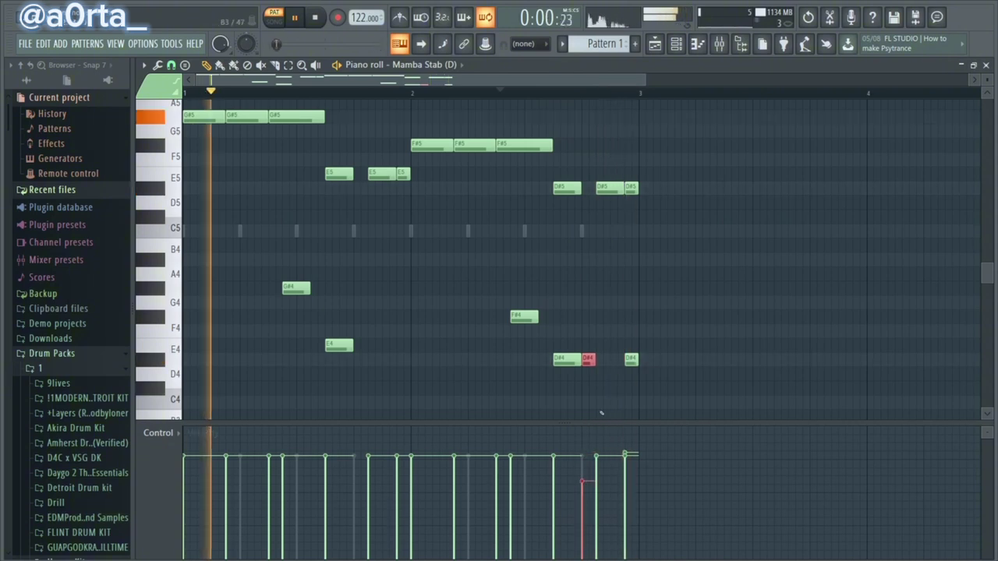
{"action": "left_click_drag", "start_coordinate": [595, 363], "coordinate": [607, 366]}
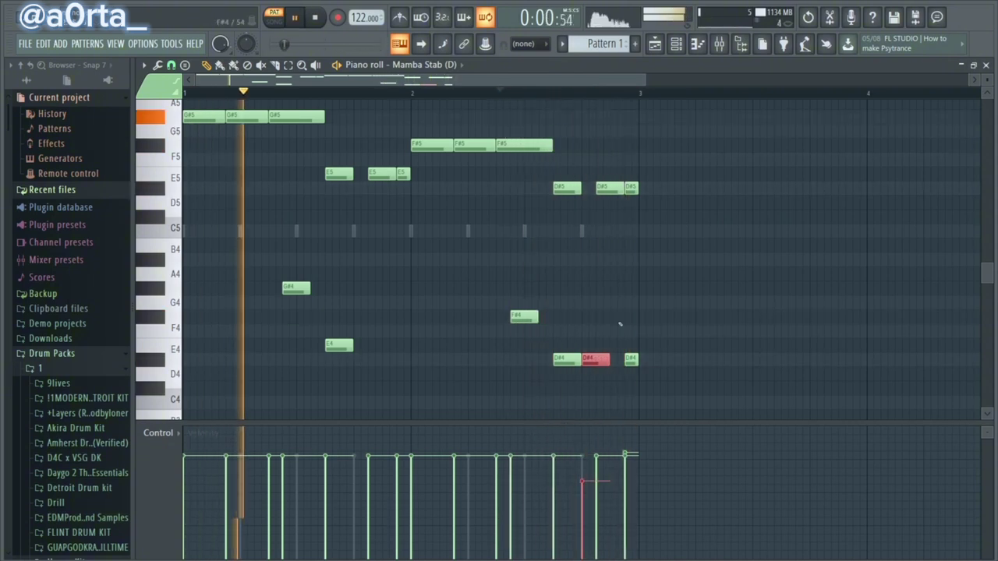
{"action": "left_click", "coordinate": [686, 250], "text": "ctrl"}
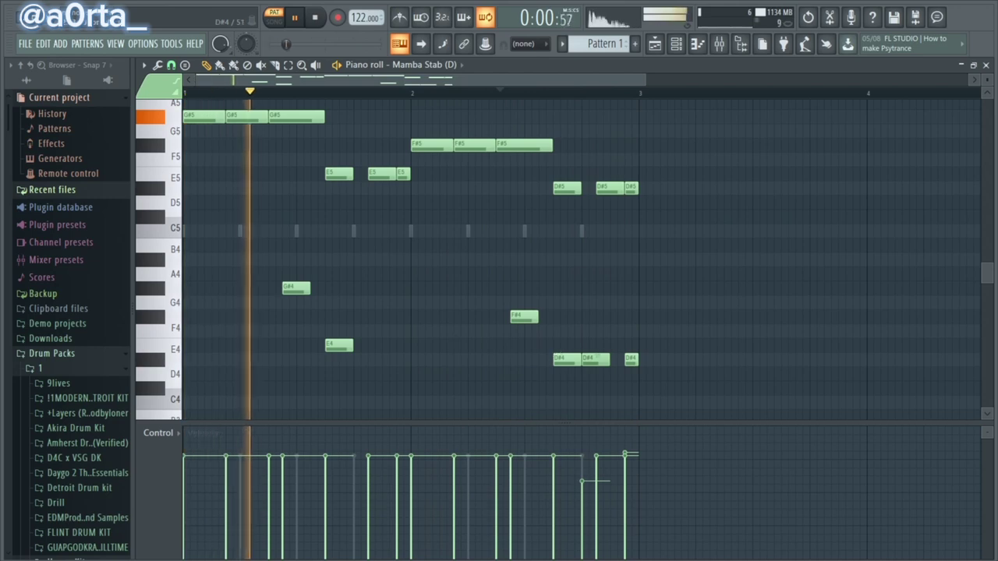
Delete the D#4 on step 13 of bar 2 and lengthen the D#4 on step 11 into its space
{"action": "right_click", "coordinate": [589, 362]}
{"action": "left_click_drag", "start_coordinate": [582, 364], "coordinate": [602, 361]}
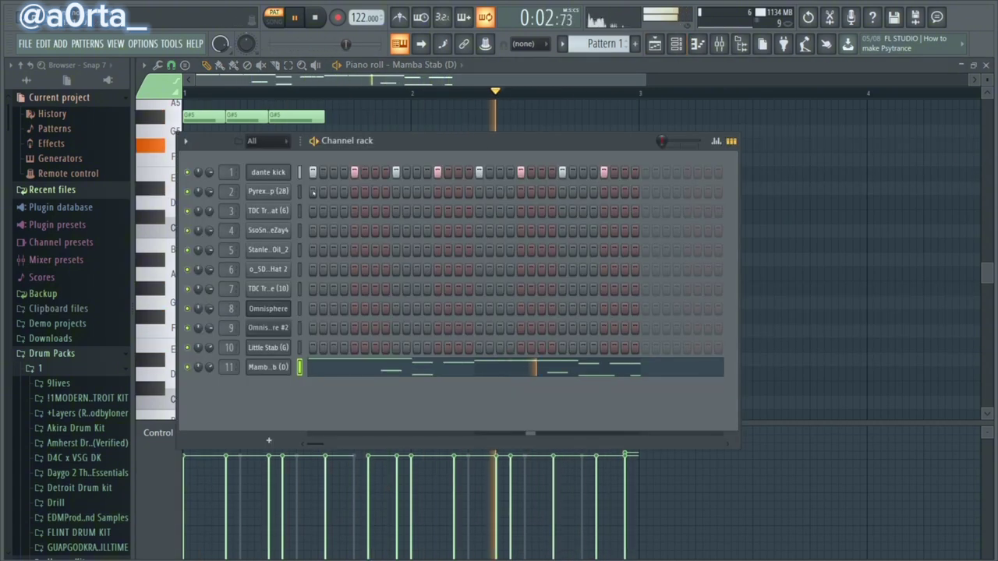
Lower the system playback volume to 56 and browse the drum packs down to the House Kit folder
{"action": "left_click", "coordinate": [75, 371]}
{"action": "left_click", "coordinate": [76, 374]}
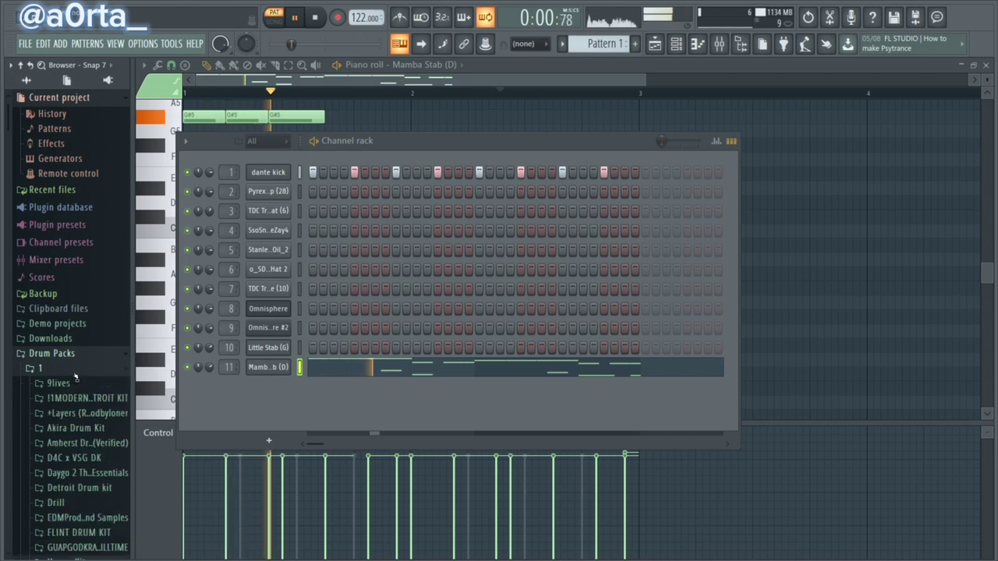
{"action": "key", "text": "XF86AudioLowerVolume"}
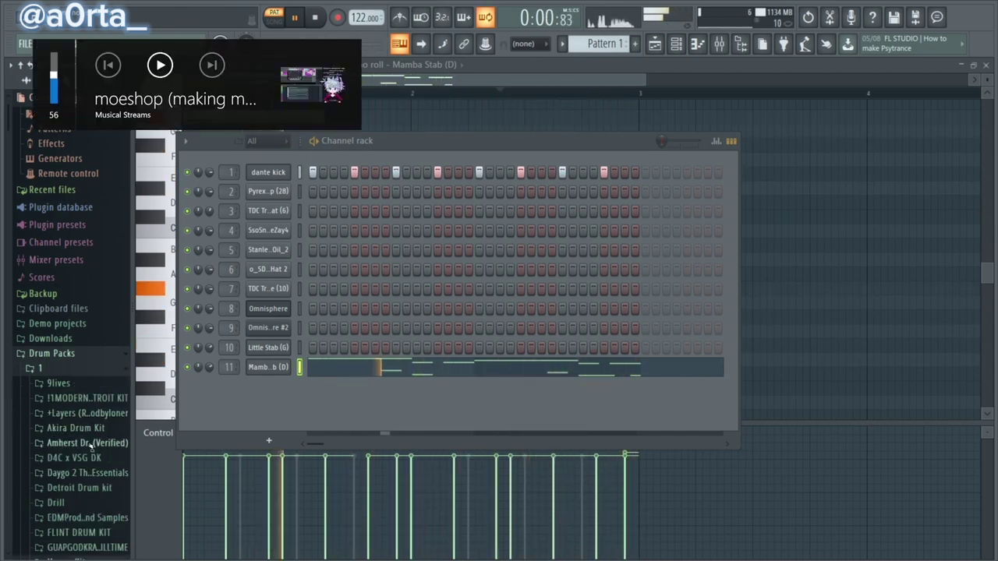
{"action": "scroll", "coordinate": [94, 477], "scroll_direction": "down", "scroll_amount": 5}
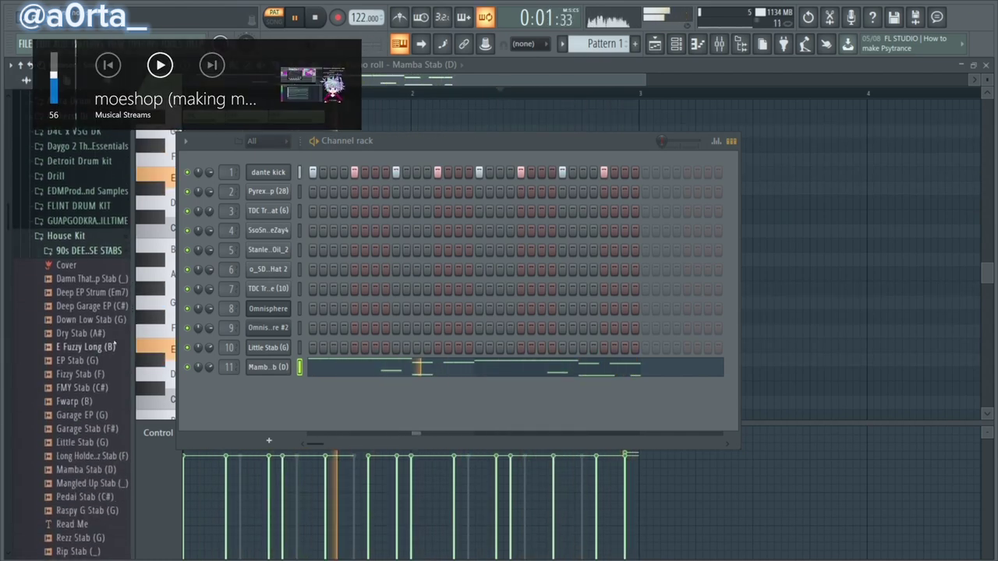
Inspect the dante kick's root note settings and set the project tempo to 123 BPM
{"action": "left_click", "coordinate": [267, 172]}
{"action": "left_click", "coordinate": [248, 182]}
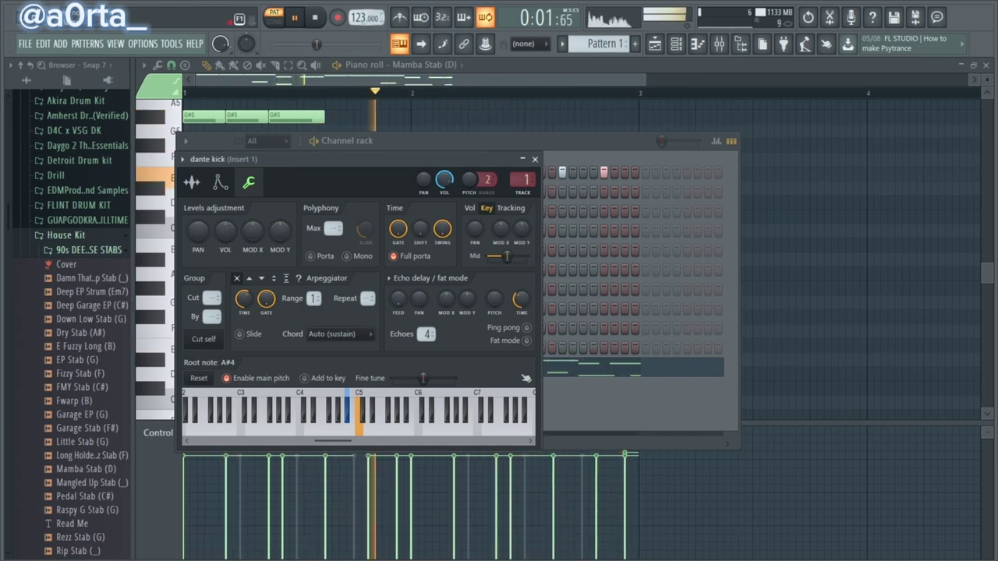
{"action": "left_click", "coordinate": [375, 141]}
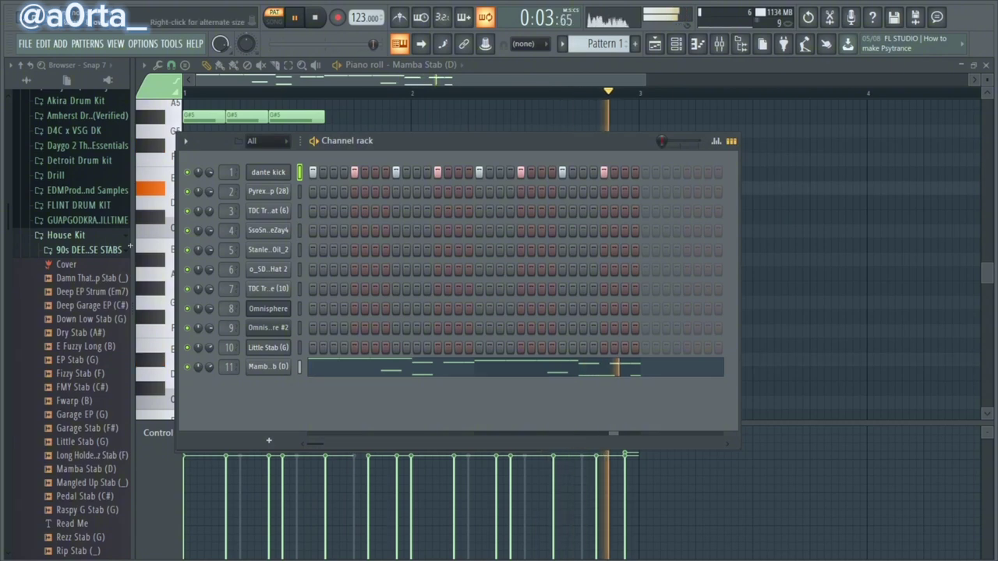
Collapse the House Kit folder, browse the Latin shit vocal samples, and load the Haa sample into channel 7
{"action": "left_click", "coordinate": [92, 237]}
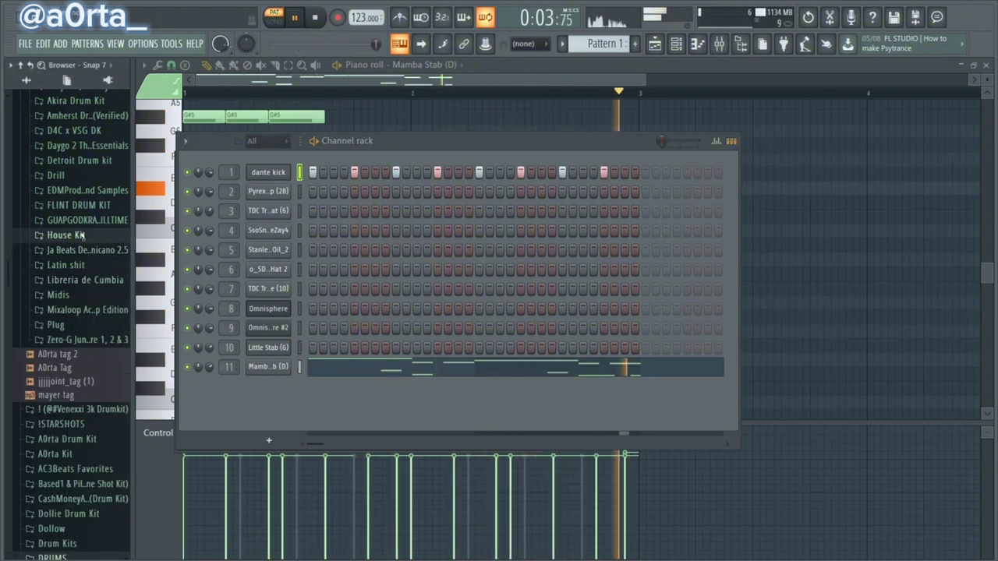
{"action": "key", "text": "space"}
{"action": "scroll", "coordinate": [82, 276], "scroll_direction": "up", "scroll_amount": 10}
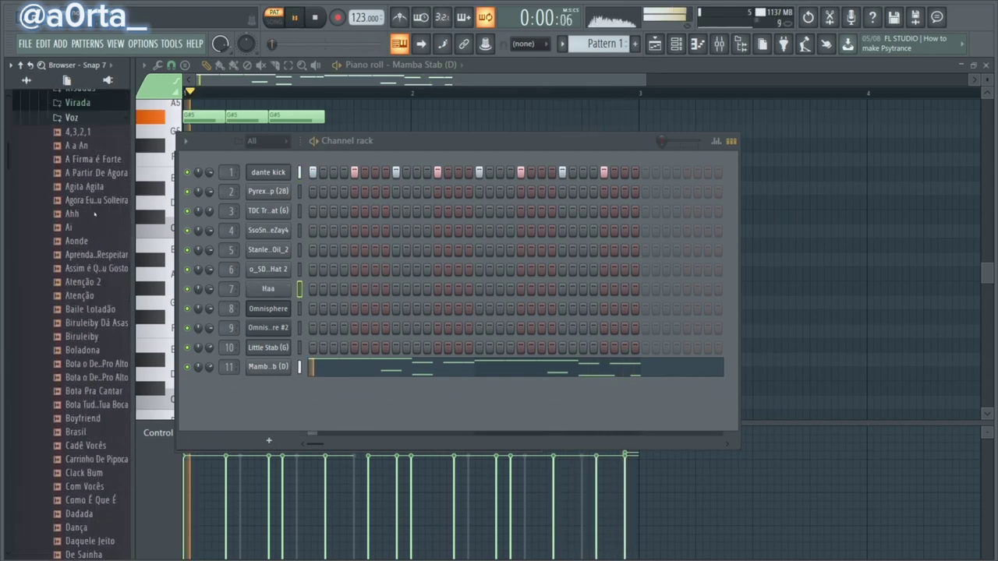
{"action": "scroll", "coordinate": [95, 214], "scroll_direction": "up", "scroll_amount": 8}
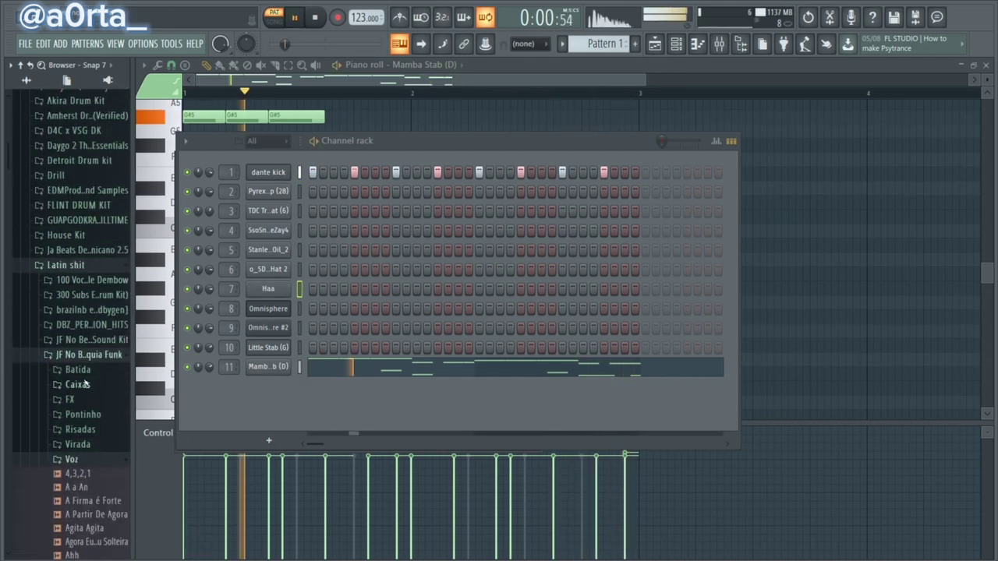
Collapse the Voz samples, open the brazilnb kit's vox folder, and preview the [vox] hu sample
{"action": "left_click", "coordinate": [89, 460]}
{"action": "left_click", "coordinate": [98, 356]}
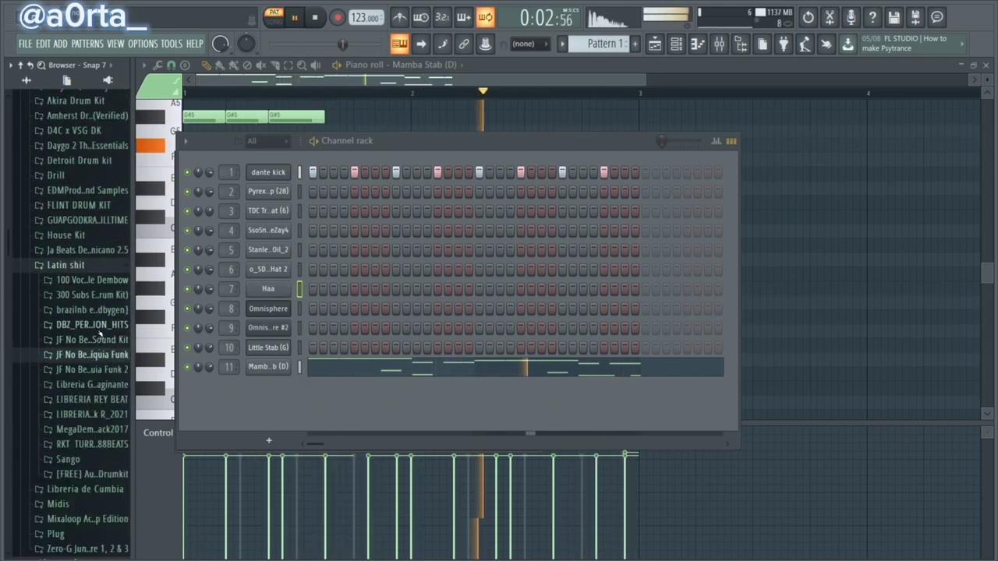
{"action": "left_click", "coordinate": [85, 309]}
{"action": "left_click", "coordinate": [71, 474]}
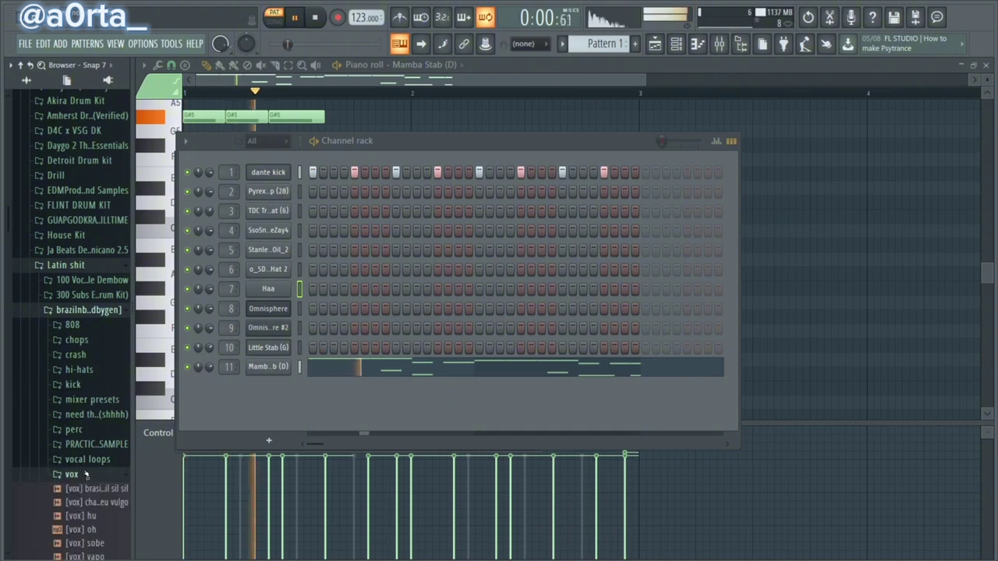
{"action": "scroll", "coordinate": [94, 413], "scroll_direction": "down", "scroll_amount": 7}
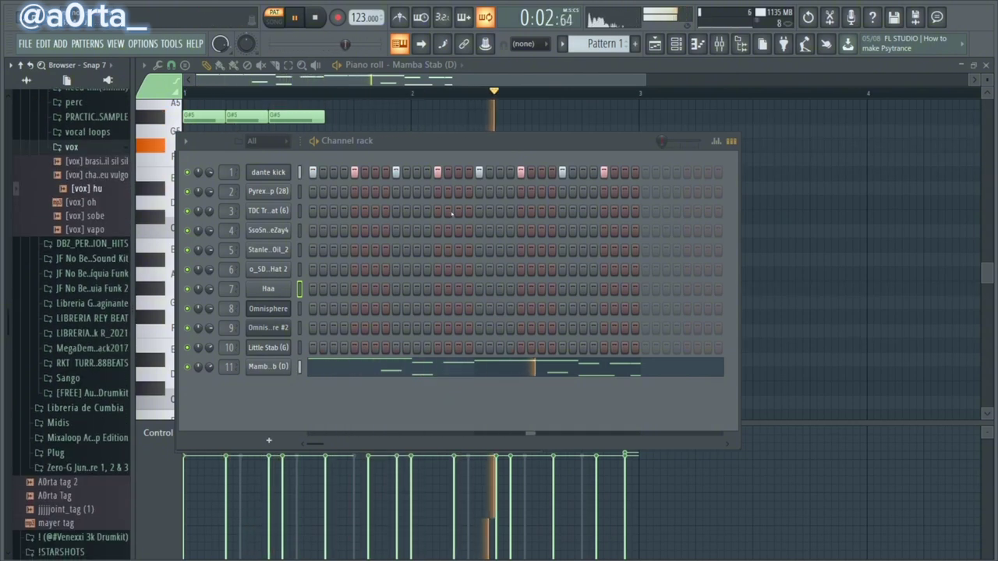
Add [vox] hu as a new channel on mixer insert 12 with a hit on every fourth step, matching the kick
{"action": "key", "text": "F5"}
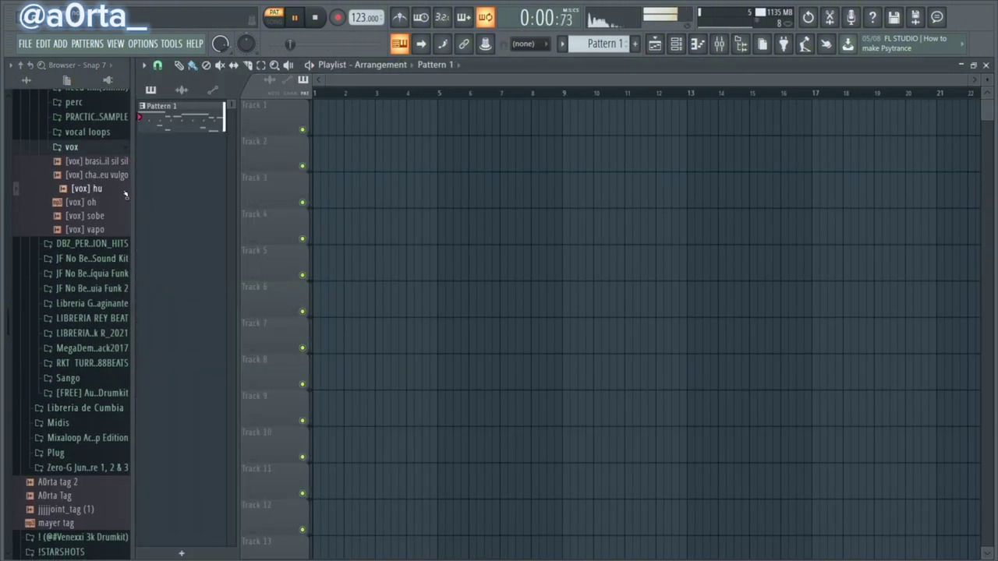
{"action": "left_click_drag", "start_coordinate": [125, 195], "coordinate": [230, 418]}
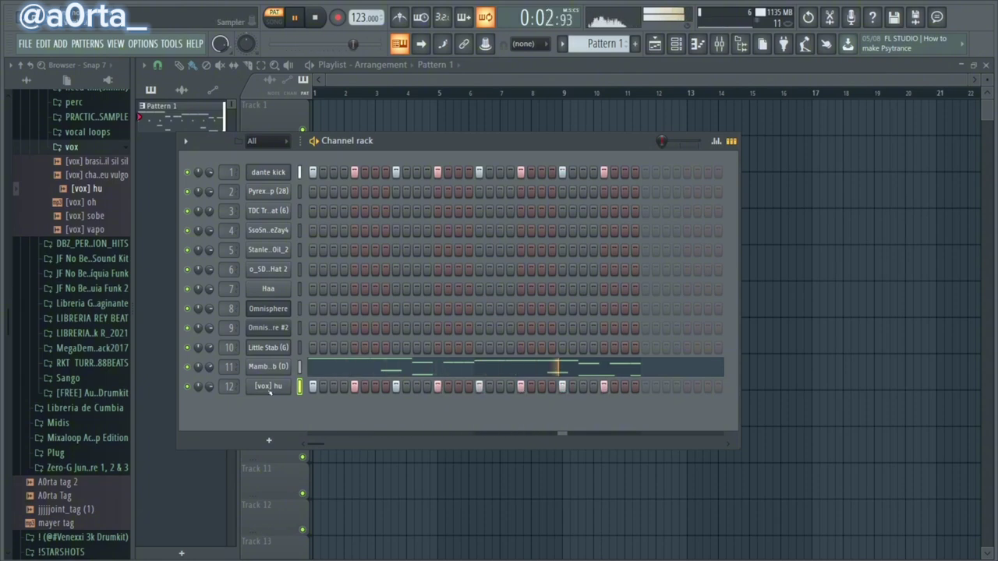
{"action": "left_click", "coordinate": [269, 387]}
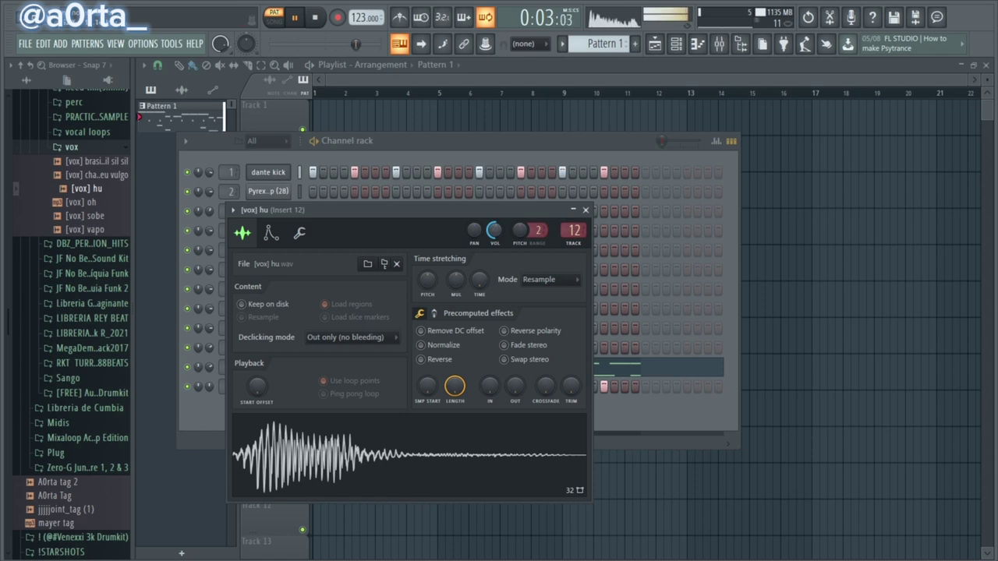
Raise the mixer level of insert 11 to about -4 dB and the system playback volume to 60
{"action": "left_click", "coordinate": [667, 46]}
{"action": "key", "text": "F9"}
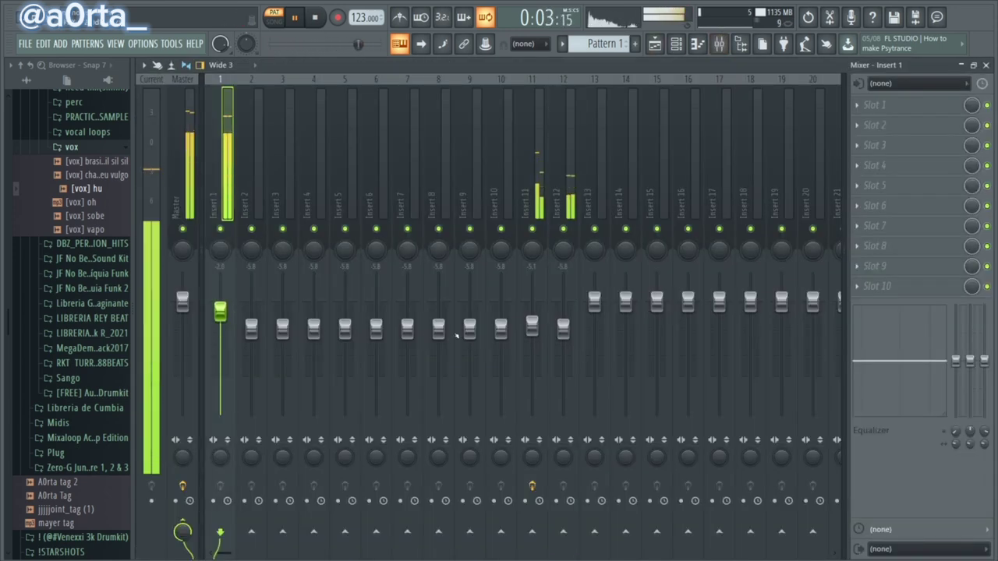
{"action": "left_click_drag", "start_coordinate": [532, 326], "coordinate": [532, 320]}
{"action": "left_click", "coordinate": [224, 187]}
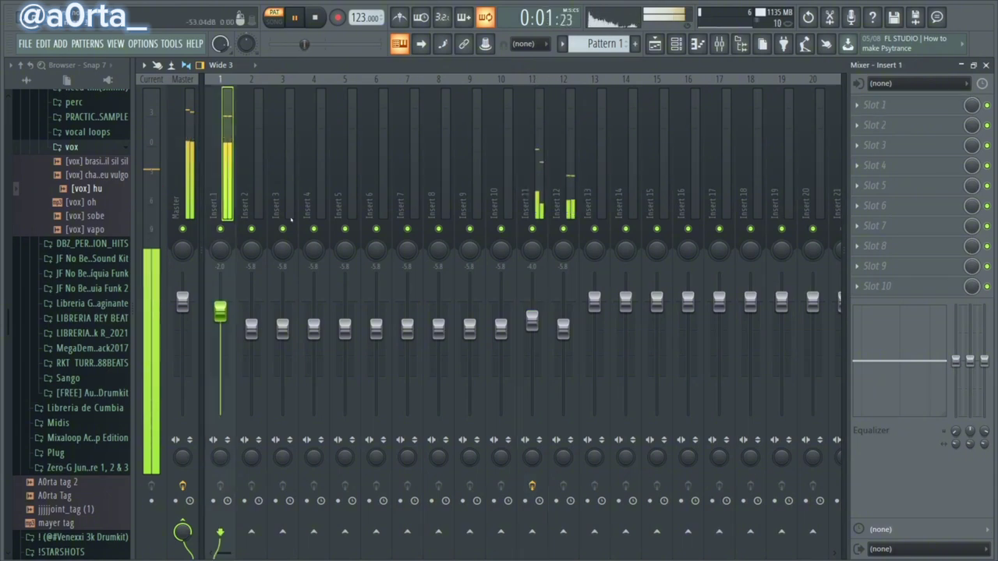
{"action": "key", "text": "XF86AudioRaiseVolume"}
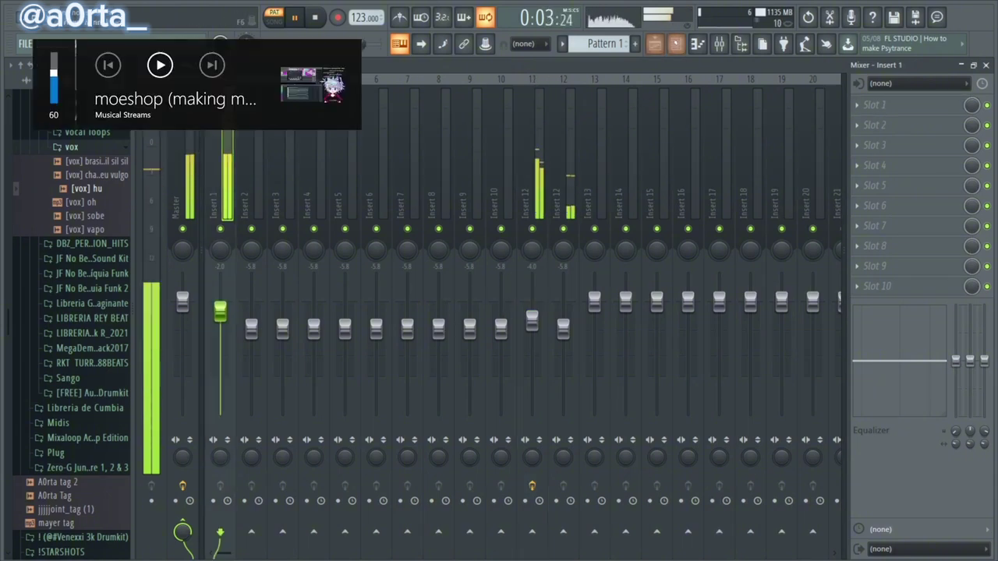
Open the FX folder of the JF No Beat Funk 2 kit and preview the FX 2 sample
{"action": "key", "text": "F6"}
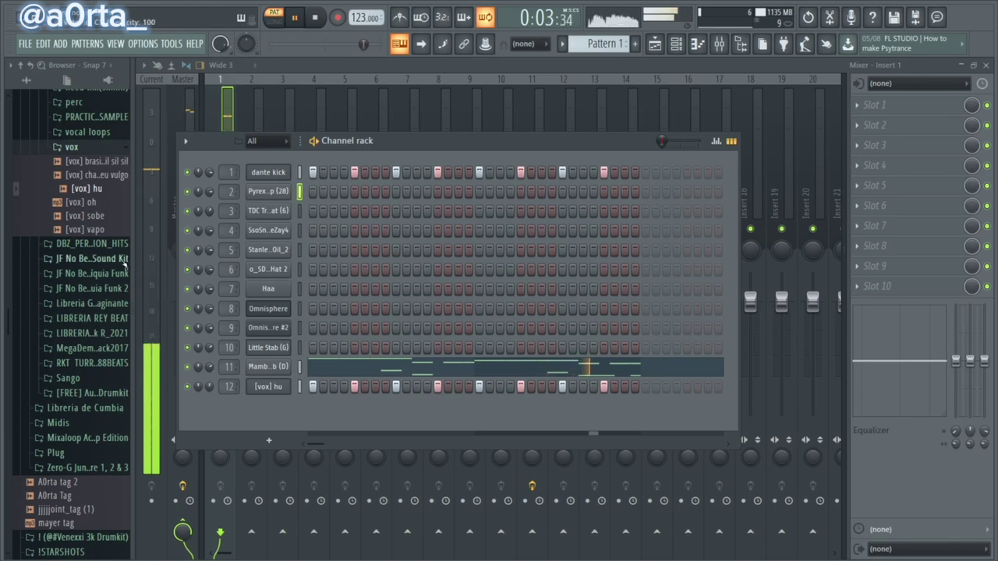
{"action": "left_click", "coordinate": [119, 288]}
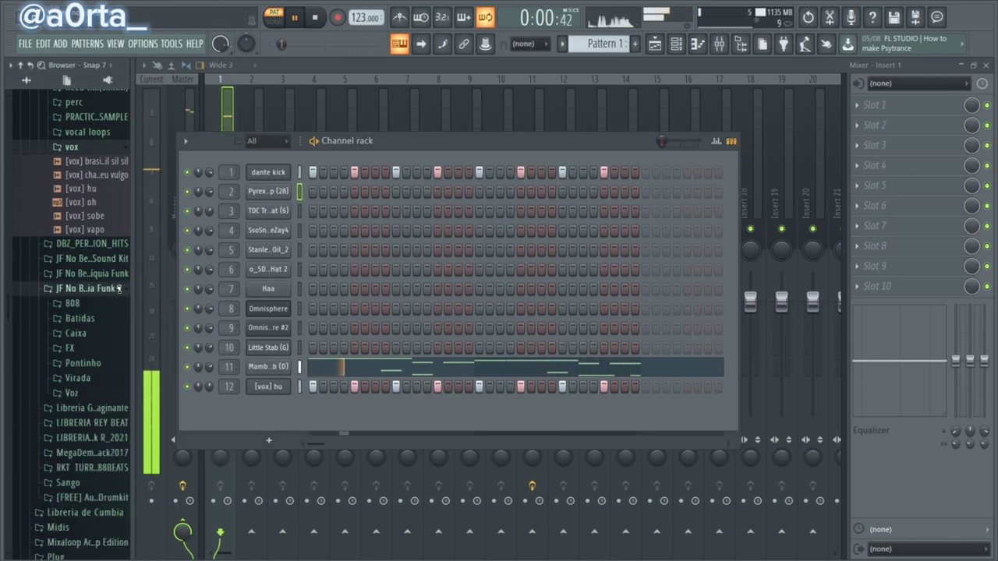
{"action": "left_click", "coordinate": [94, 350]}
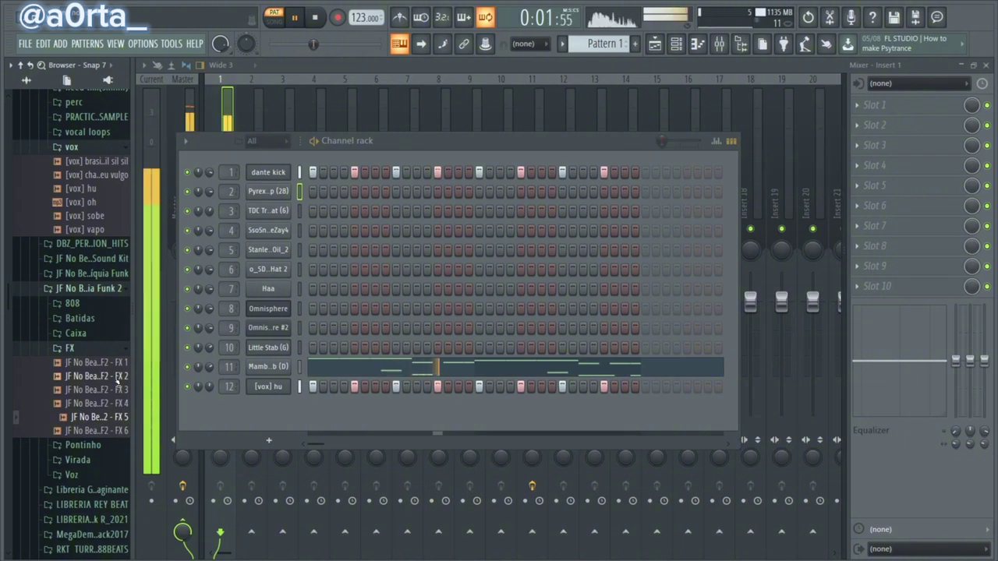
{"action": "left_click", "coordinate": [117, 377]}
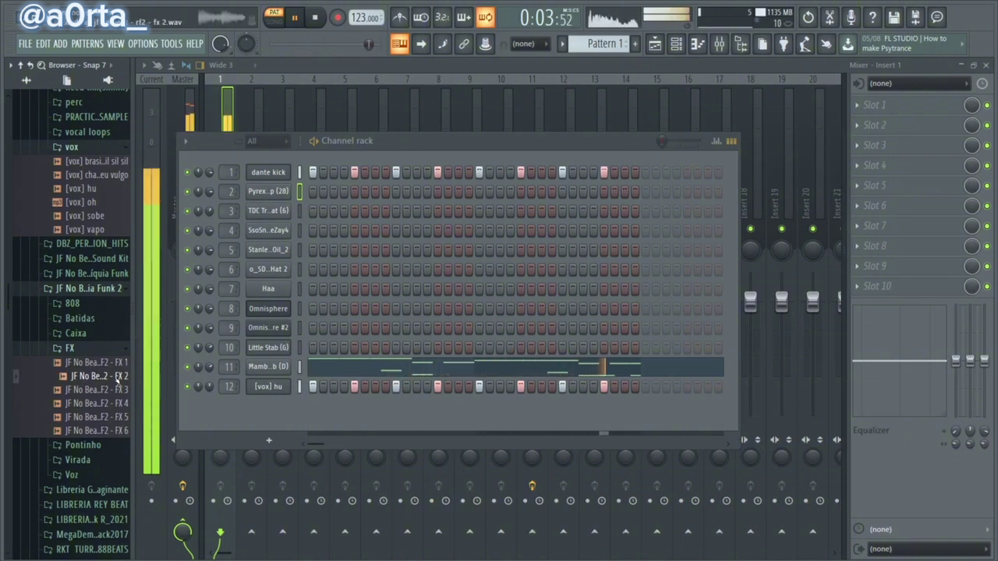
Load the FX 2 sample into channel 5, inspect its sampler settings, and place a hit on step 29
{"action": "left_click_drag", "start_coordinate": [117, 377], "coordinate": [265, 249]}
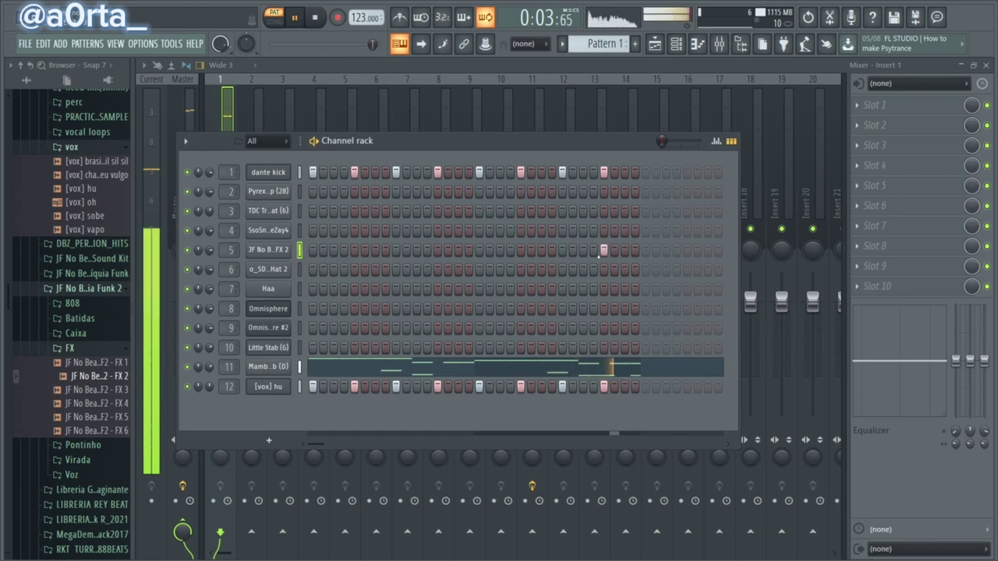
{"action": "left_click", "coordinate": [269, 251]}
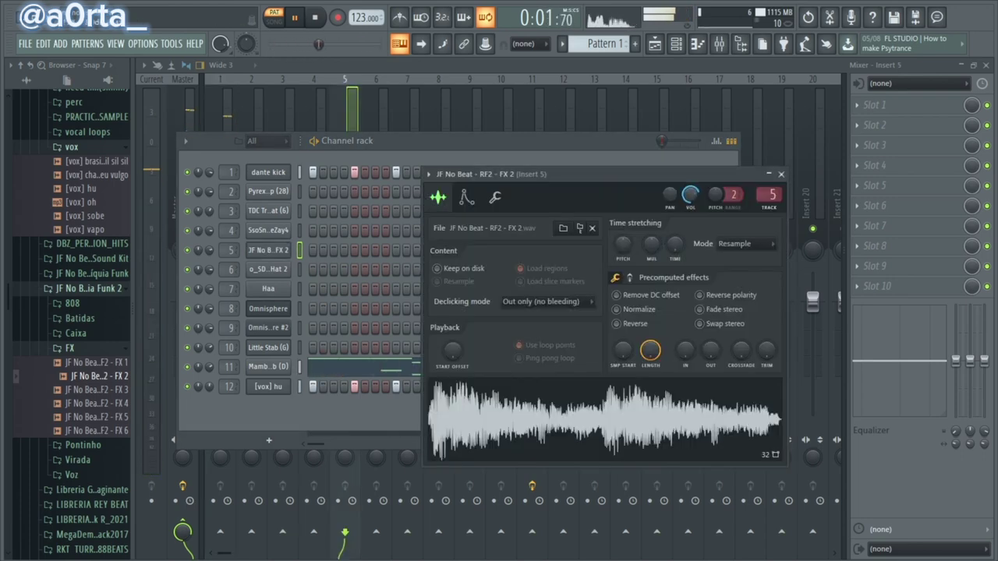
{"action": "left_click", "coordinate": [624, 150]}
{"action": "left_click", "coordinate": [603, 250]}
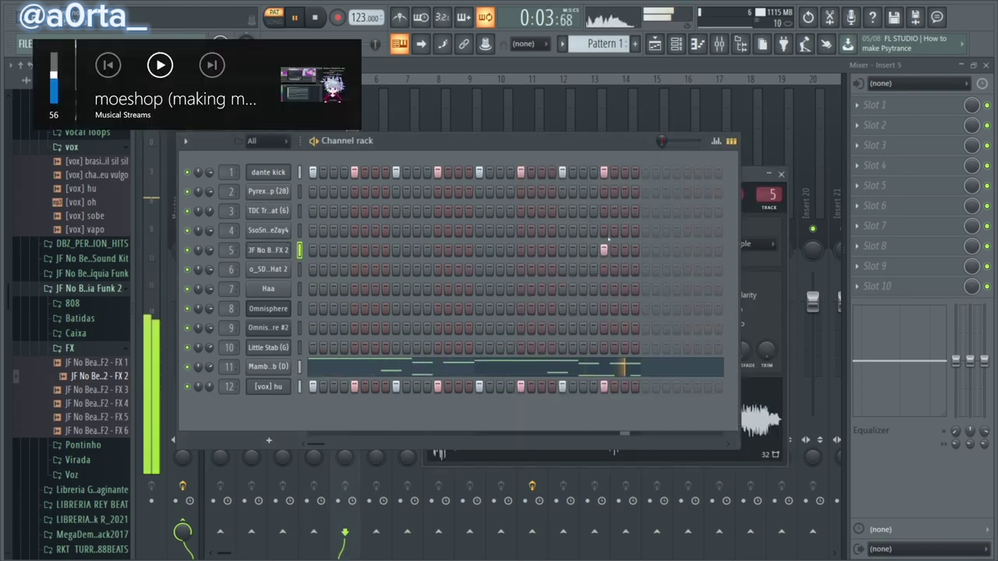
Remove the FX 2 hit on step 29 from Pattern 1, place it in a new Pattern 3, and play the pattern
{"action": "right_click", "coordinate": [603, 250]}
{"action": "key", "text": "F4"}
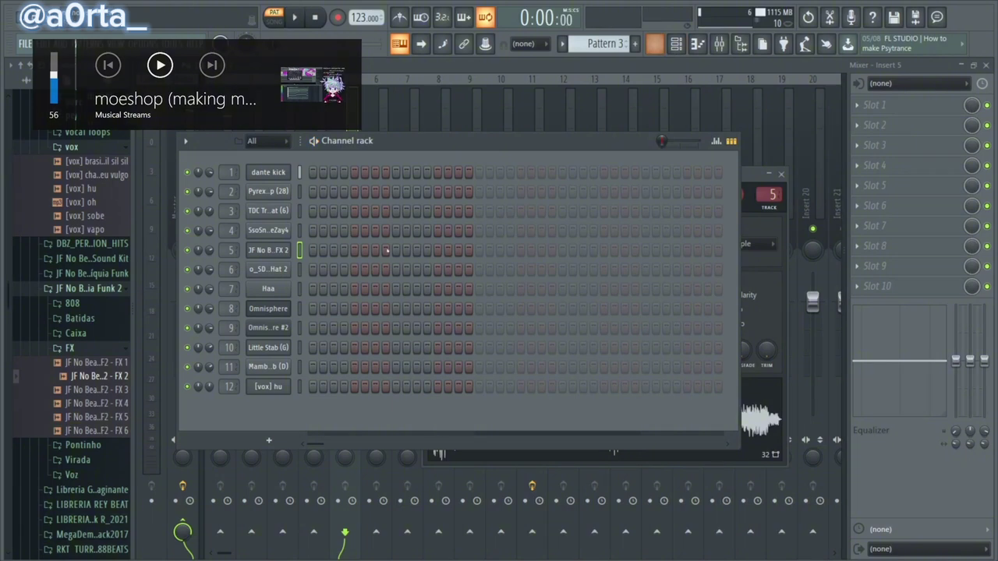
{"action": "left_click", "coordinate": [528, 251]}
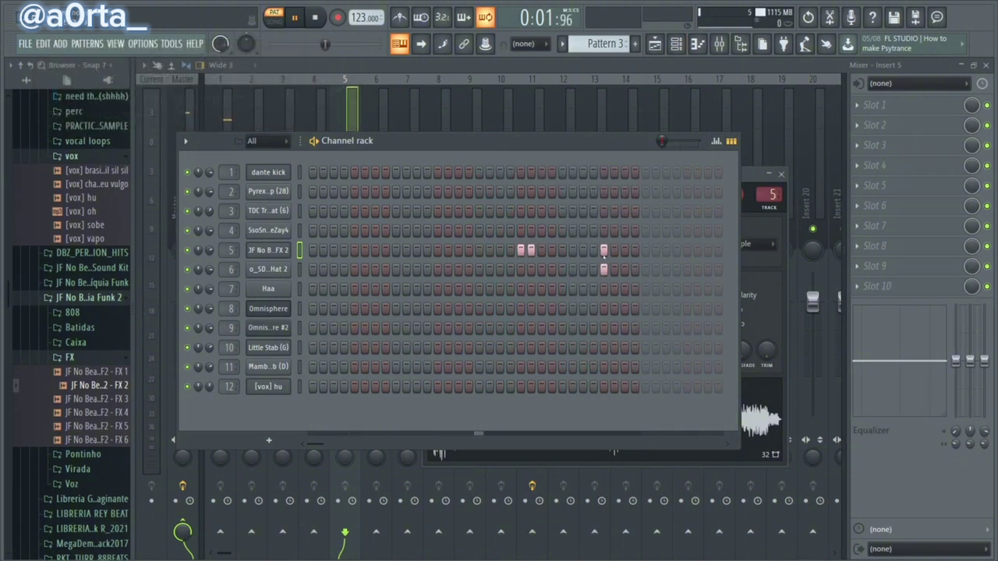
{"action": "key", "text": "F6"}
{"action": "key", "text": "space"}
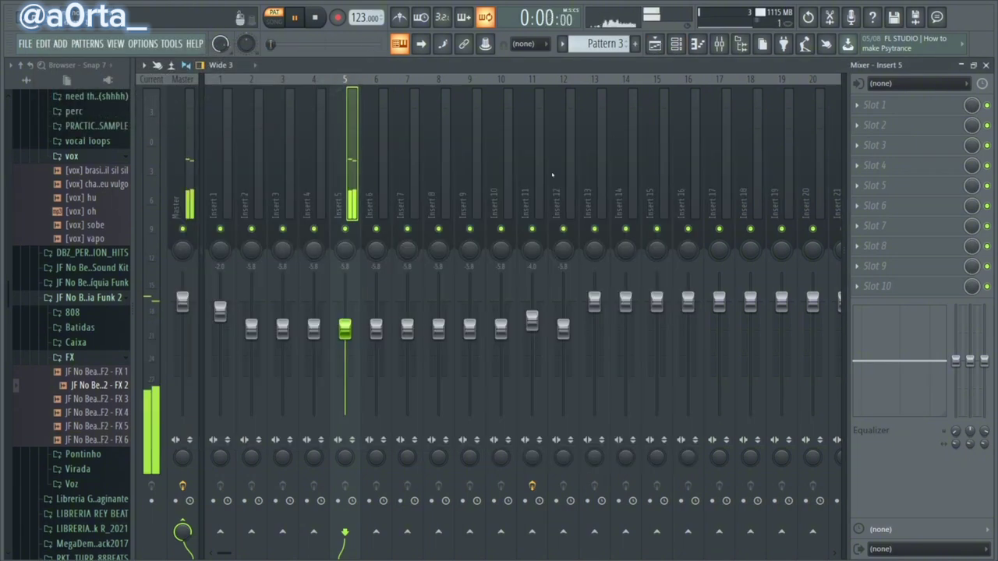
Place a Pattern 1 clip at bar 1 of Track 1 in the playlist and play the song arrangement
{"action": "key", "text": "F5"}
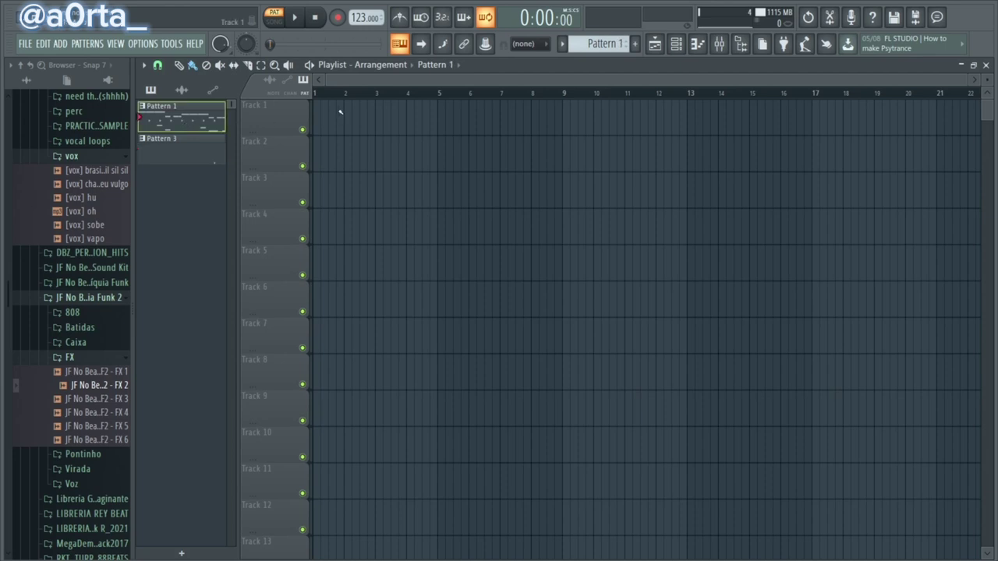
{"action": "left_click", "coordinate": [340, 113]}
{"action": "key", "text": "space"}
{"action": "left_click_drag", "start_coordinate": [345, 114], "coordinate": [321, 114]}
{"action": "key", "text": "space"}
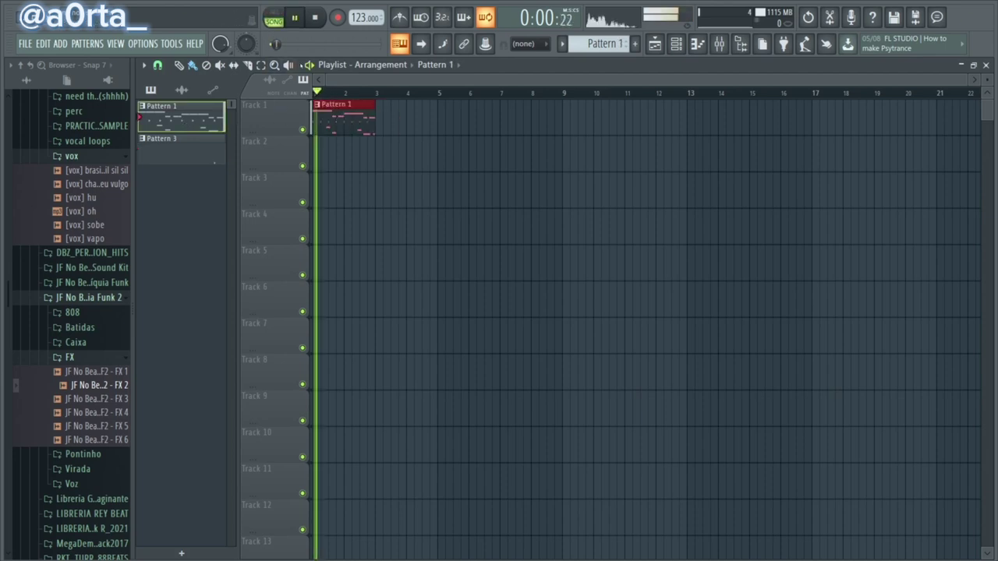
Add a second Pattern 1 clip at bar 3 on Track 1 with a Pattern 3 clip aligned beneath it on Track 2
{"action": "left_click", "coordinate": [181, 150]}
{"action": "left_click", "coordinate": [387, 150]}
{"action": "left_click", "coordinate": [367, 119]}
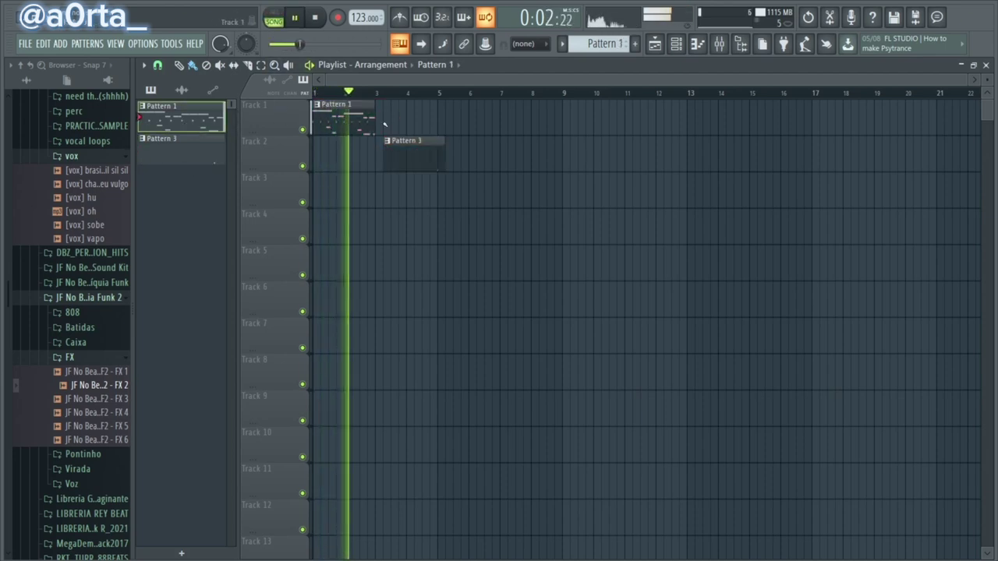
{"action": "left_click", "coordinate": [386, 121]}
{"action": "left_click_drag", "start_coordinate": [388, 121], "coordinate": [379, 119]}
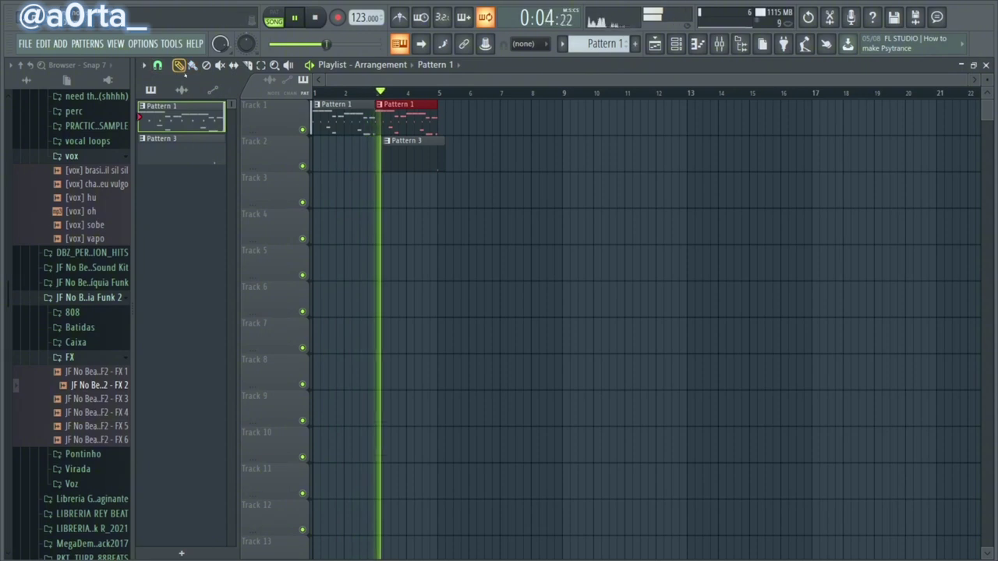
{"action": "left_click_drag", "start_coordinate": [444, 164], "coordinate": [437, 165]}
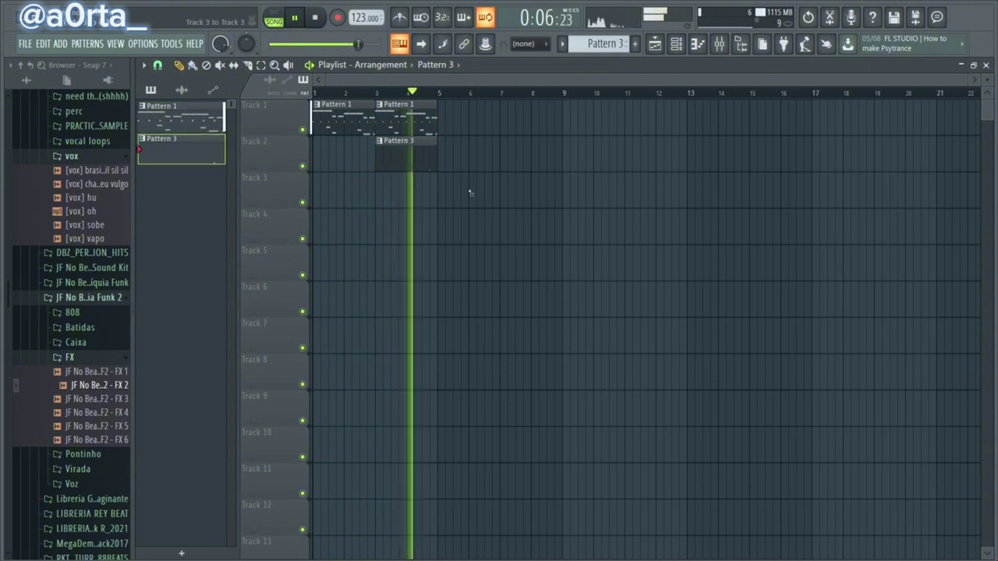
{"action": "key", "text": "ctrl+a"}
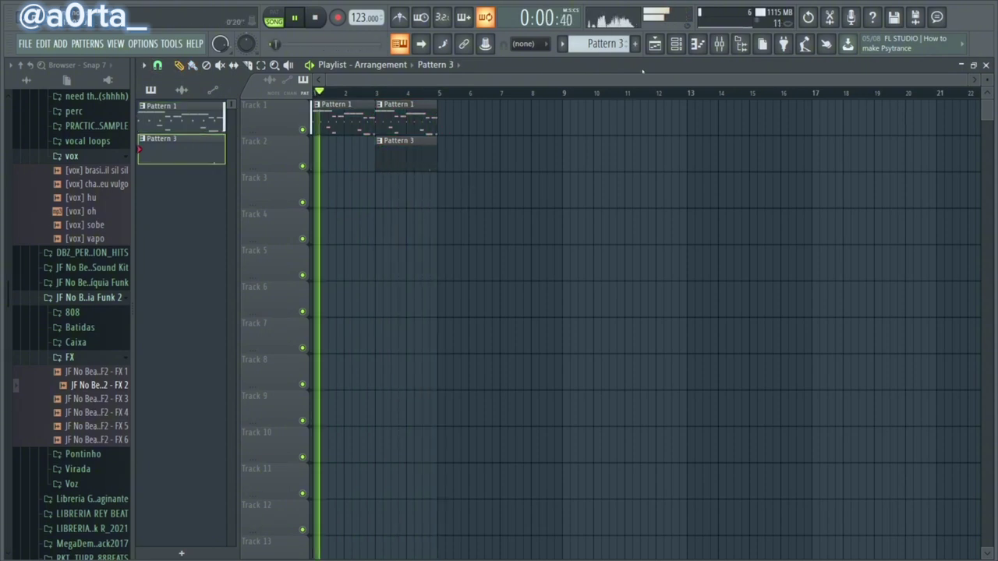
Add an extra [vox] hu hit on step 31 of Pattern 1 and set the system playback volume to 60
{"action": "key", "text": "F6"}
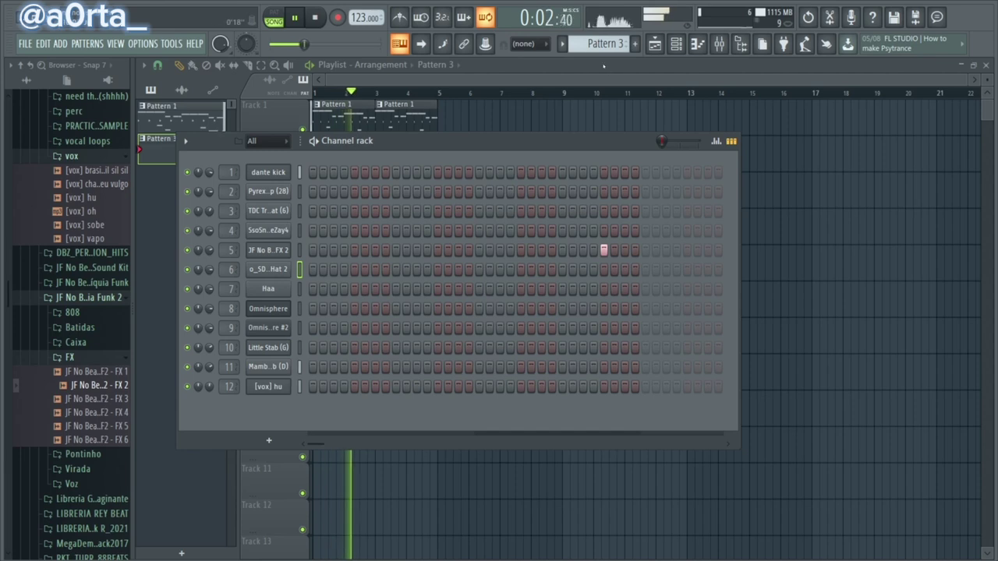
{"action": "left_click", "coordinate": [411, 116]}
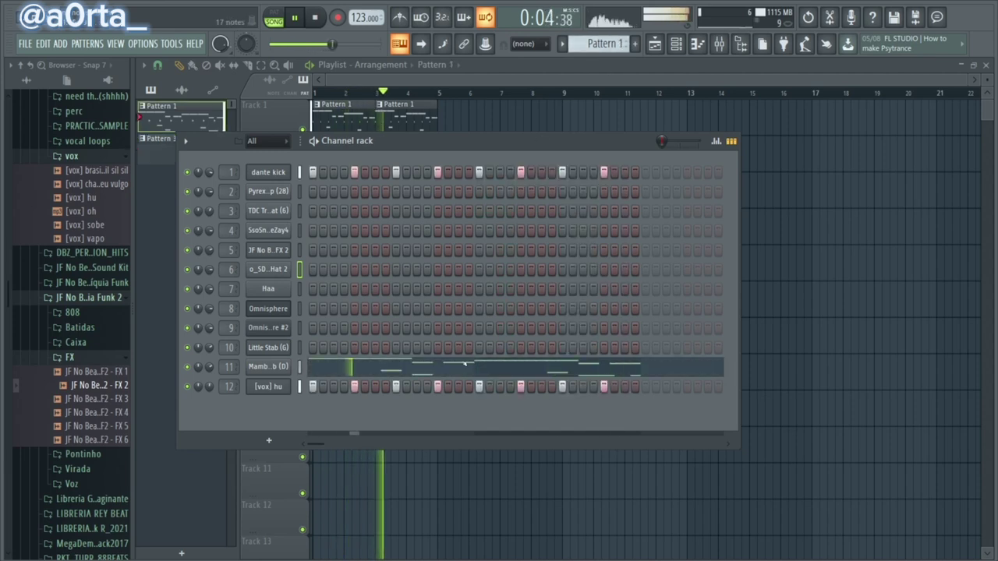
{"action": "key", "text": "space"}
{"action": "key", "text": "space"}
{"action": "left_click", "coordinate": [625, 387]}
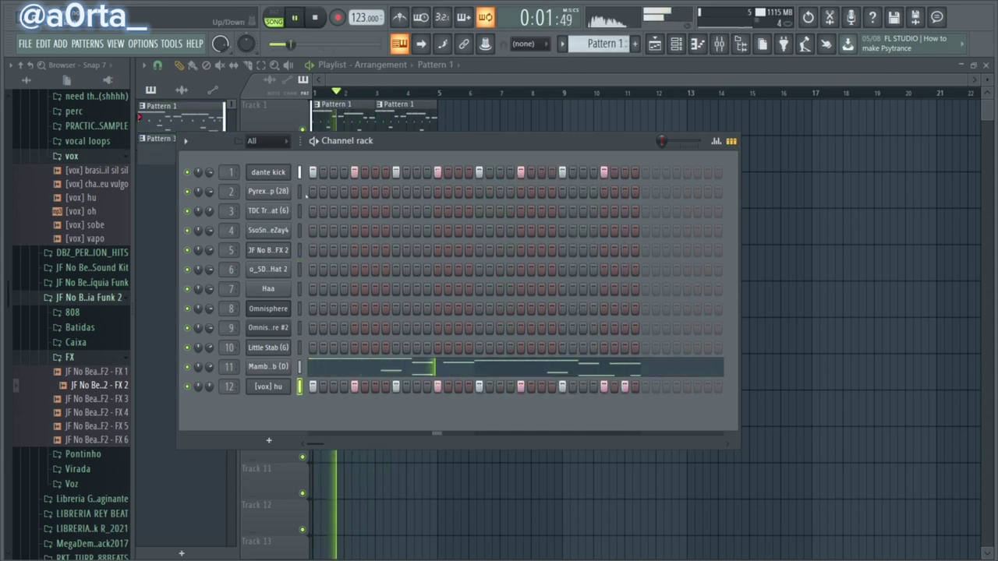
{"action": "left_click", "coordinate": [719, 43]}
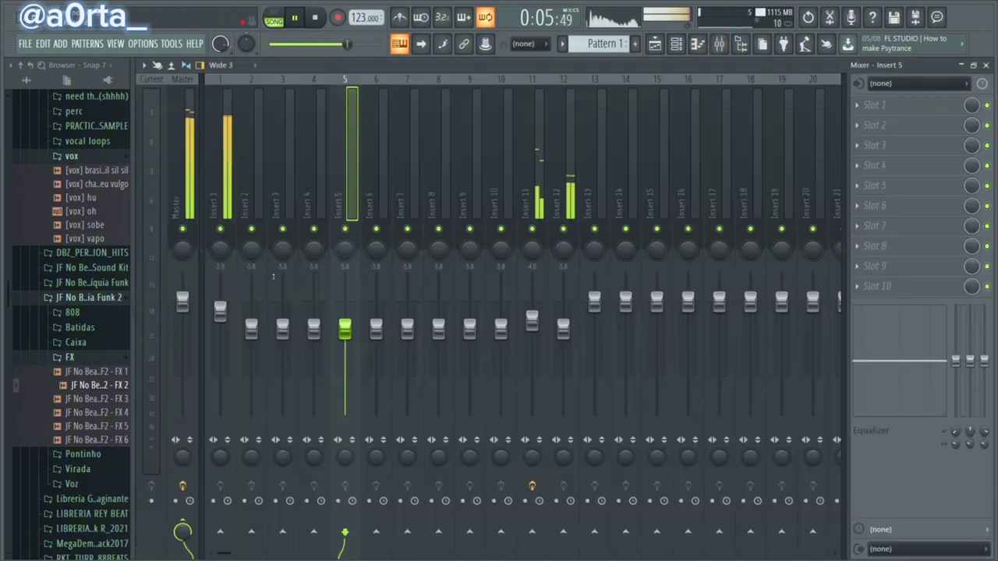
{"action": "key", "text": "XF86AudioLowerVolume"}
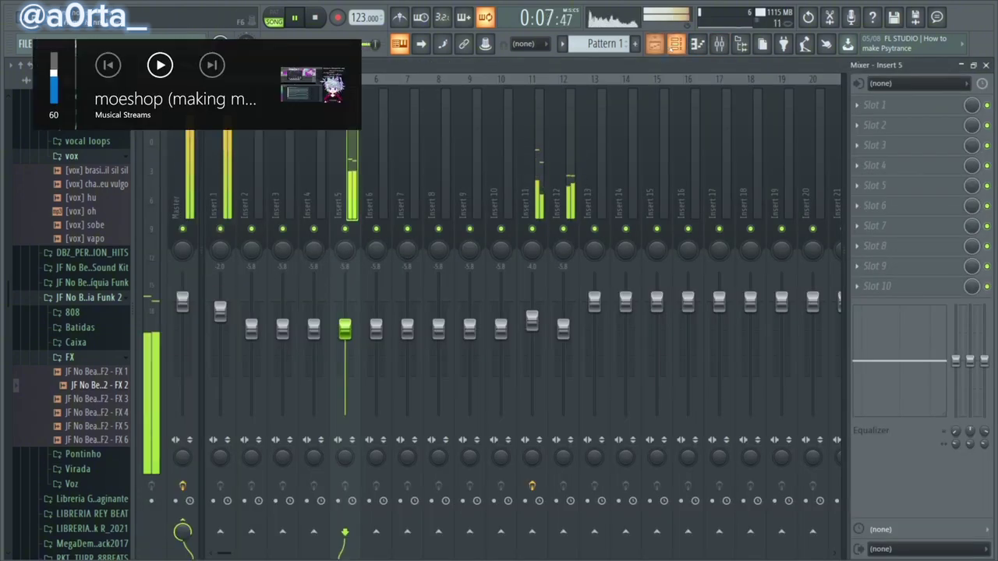
Place Haa hits on steps 5 and 21 of Pattern 1 and lower the Haa channel volume
{"action": "key", "text": "F6"}
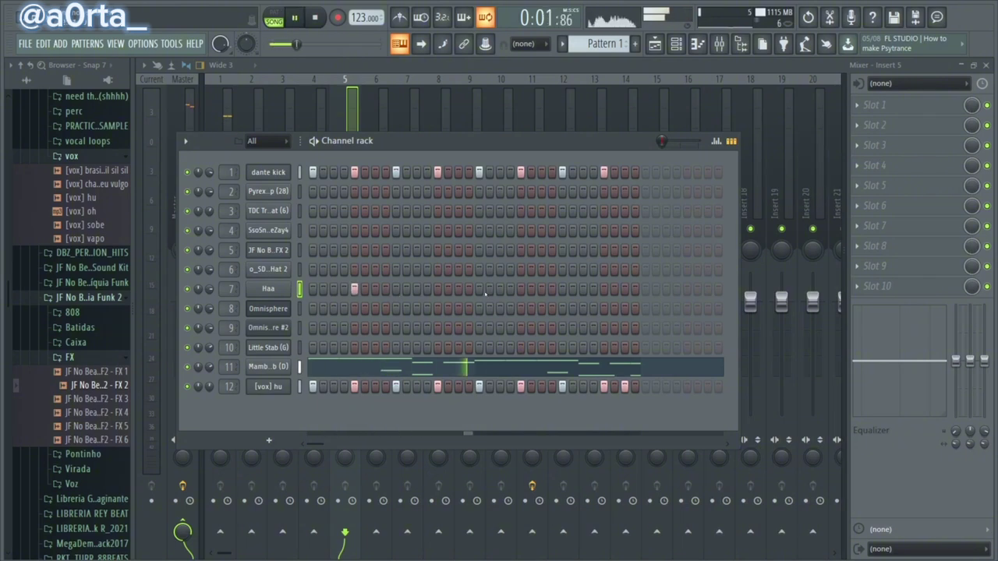
{"action": "left_click", "coordinate": [274, 289]}
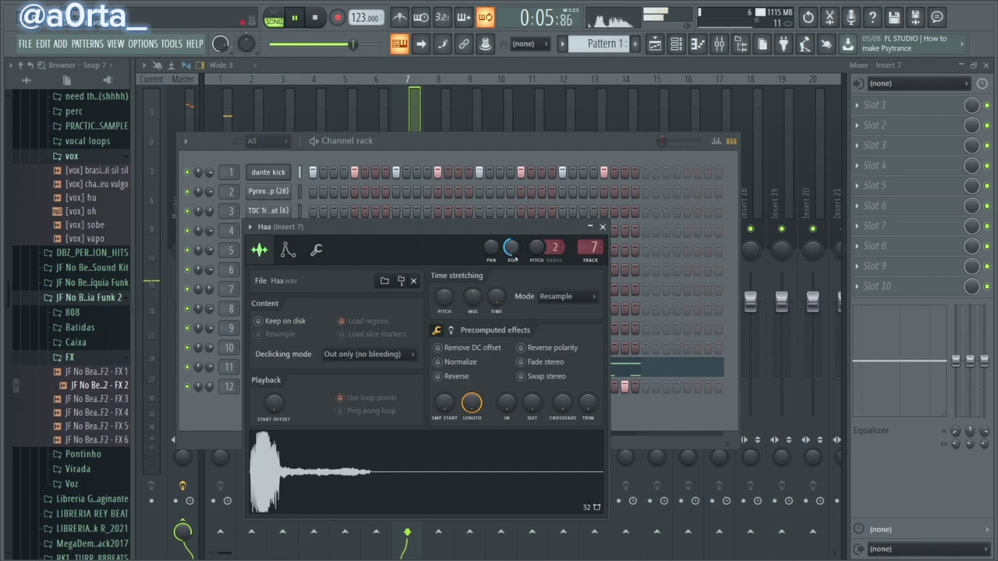
{"action": "left_click", "coordinate": [504, 161]}
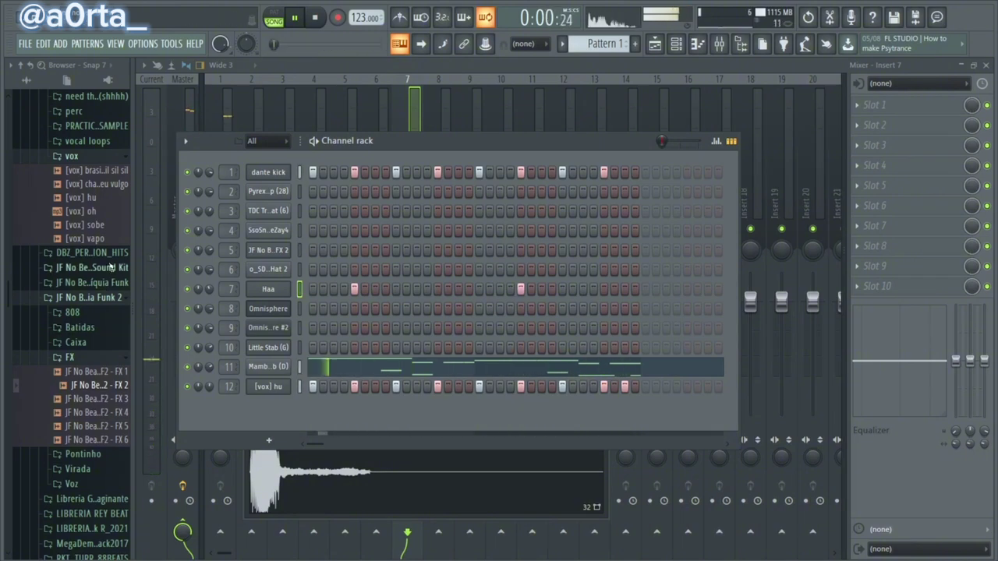
Replace channel 6 with the brazil kit's hi-hat - ate mais, hitting every fourth step from step 3, and add a fade-out to the sample
{"action": "scroll", "coordinate": [94, 343], "scroll_direction": "up", "scroll_amount": 7}
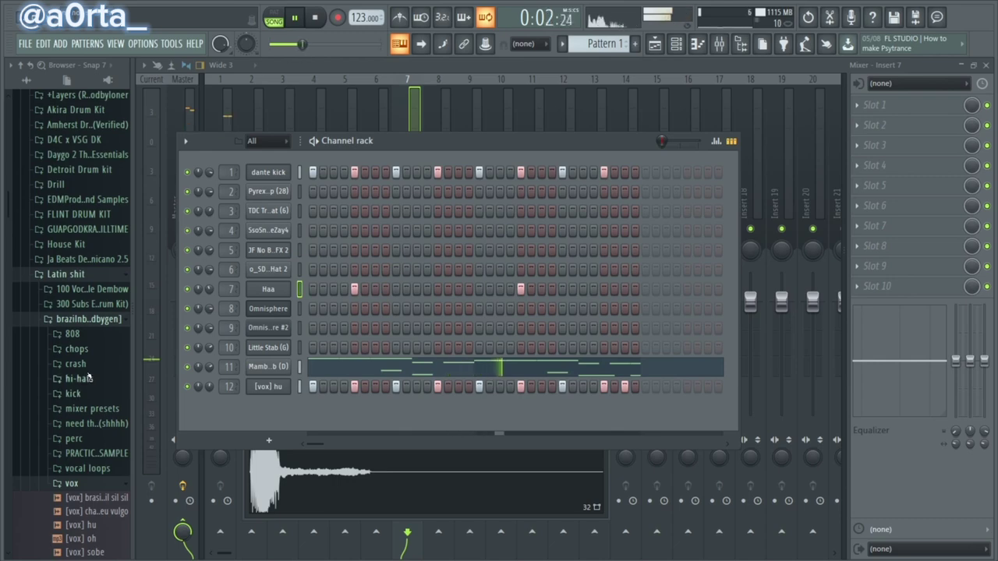
{"action": "left_click", "coordinate": [78, 378]}
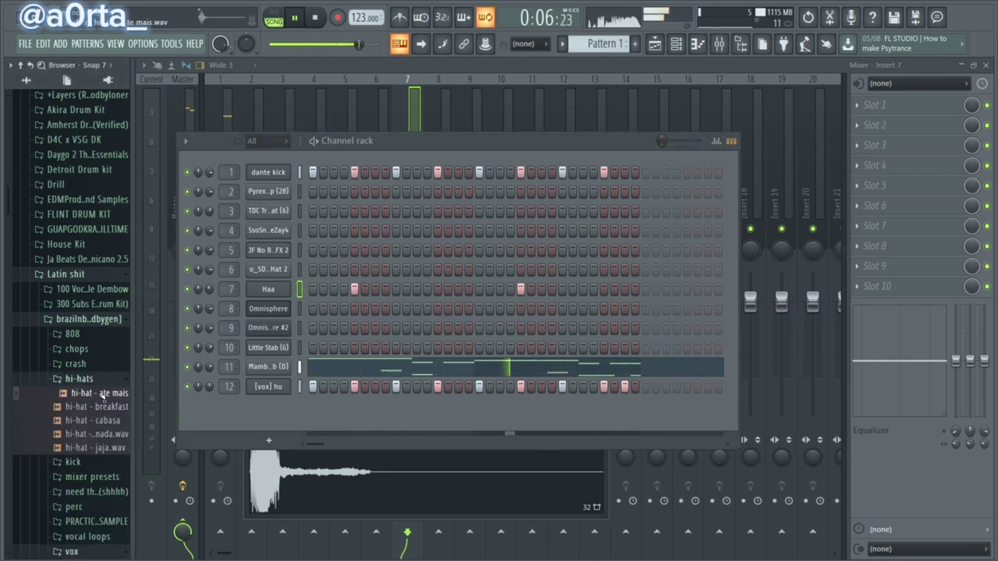
{"action": "left_click_drag", "start_coordinate": [101, 396], "coordinate": [335, 274]}
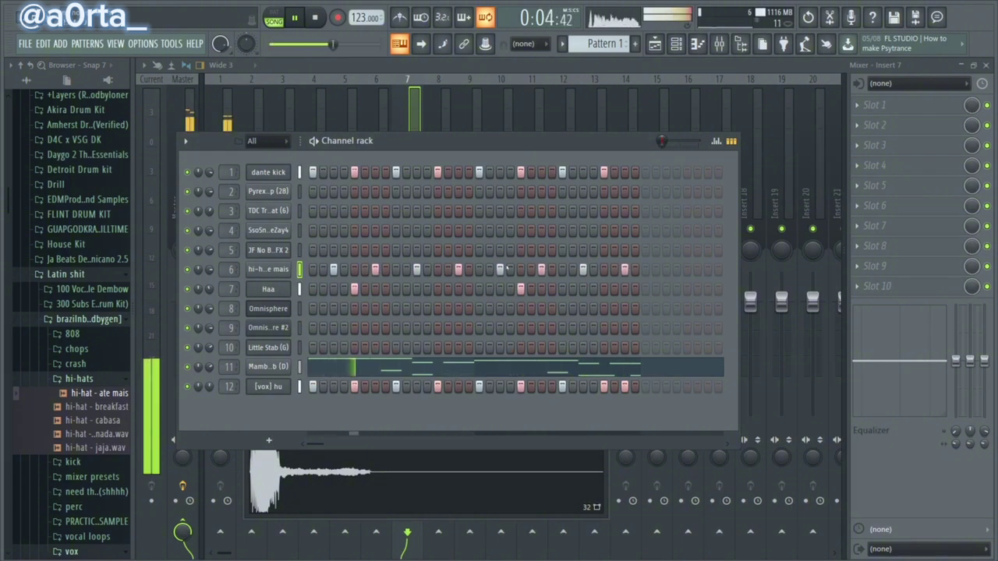
{"action": "left_click", "coordinate": [266, 270]}
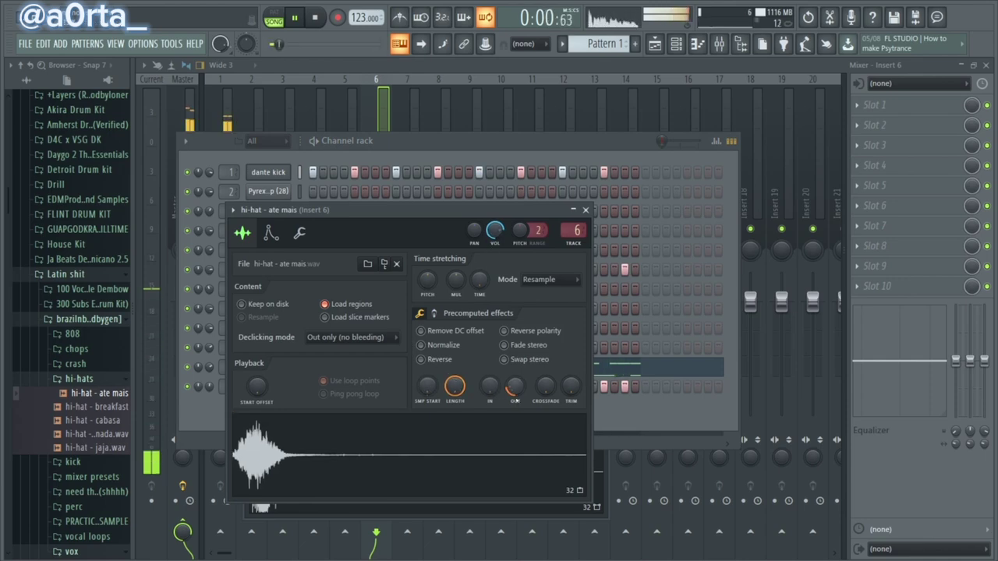
{"action": "left_click", "coordinate": [441, 147]}
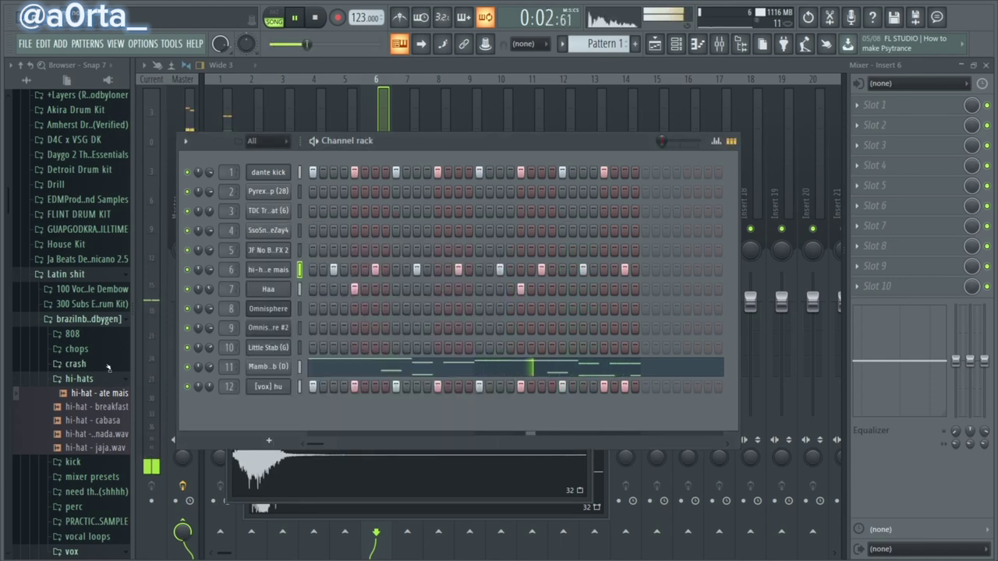
Look through the Latin kits and preview the Caixa 2 sample in the JF Funk 2 kit
{"action": "left_click", "coordinate": [78, 378]}
{"action": "left_click", "coordinate": [81, 320]}
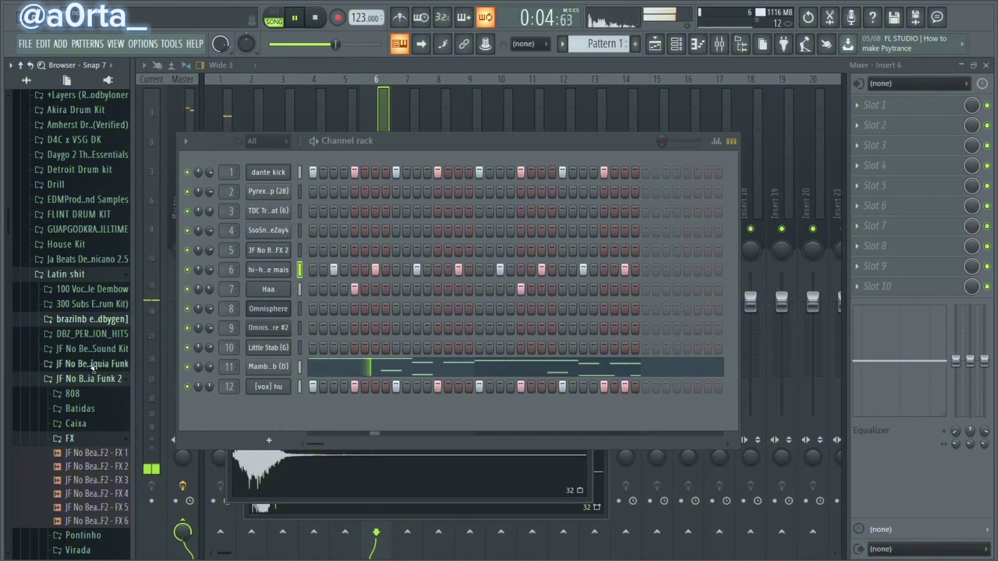
{"action": "left_click", "coordinate": [107, 304]}
{"action": "left_click", "coordinate": [107, 304]}
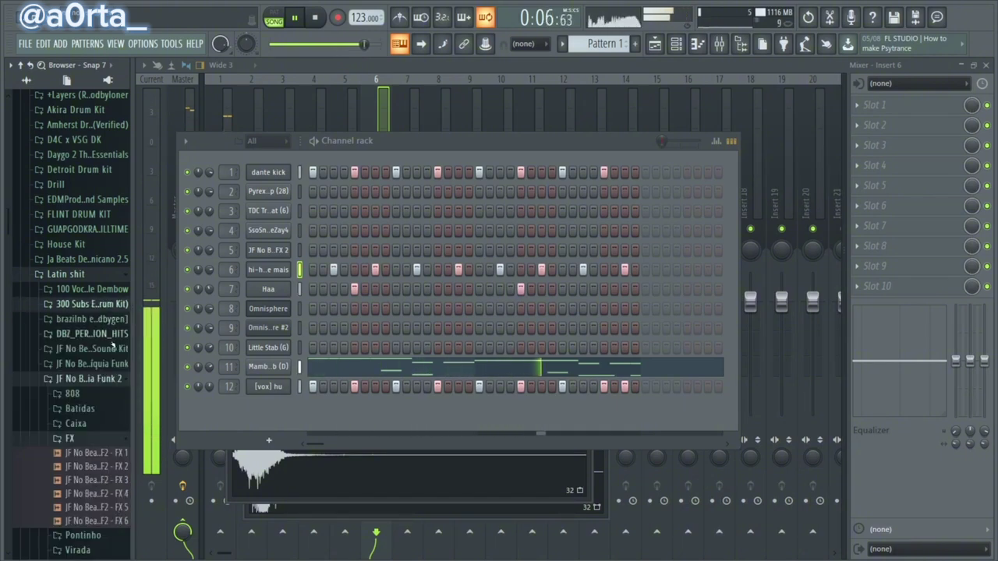
{"action": "left_click", "coordinate": [101, 438]}
{"action": "left_click", "coordinate": [101, 424]}
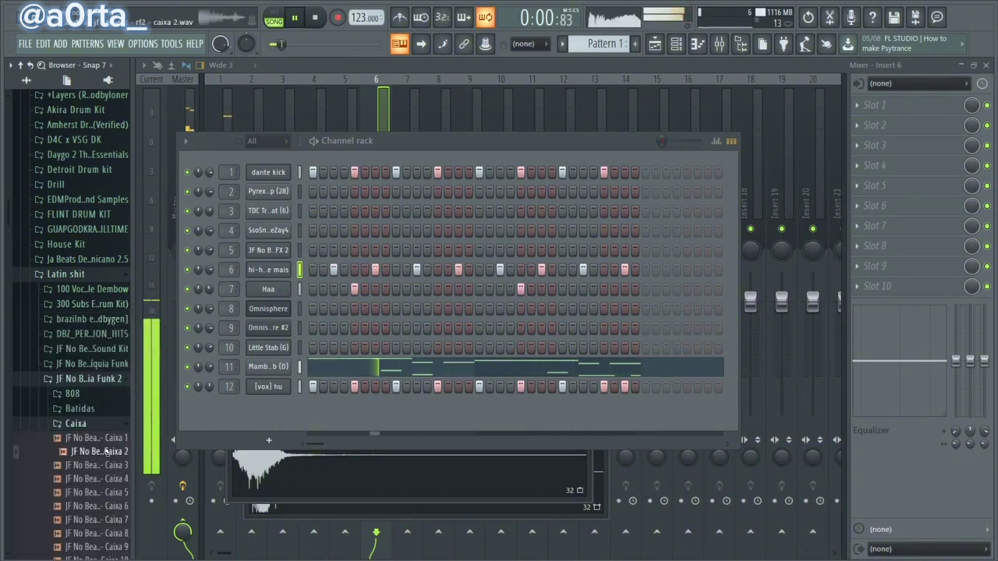
{"action": "left_click", "coordinate": [101, 423]}
Load the 808 1 sample from the JF Funk 2 kit as new channel 13
{"action": "left_click", "coordinate": [97, 395]}
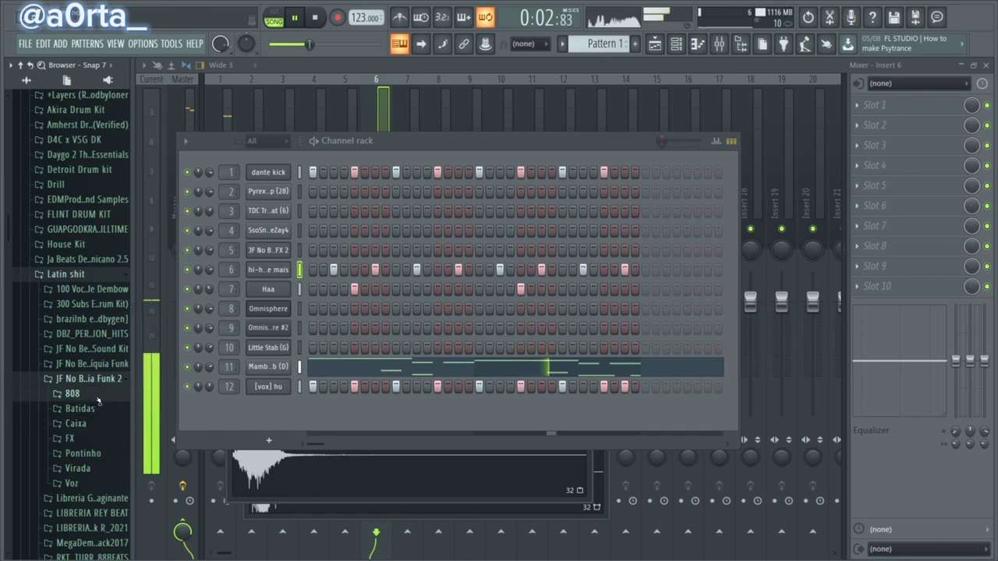
{"action": "left_click", "coordinate": [106, 413]}
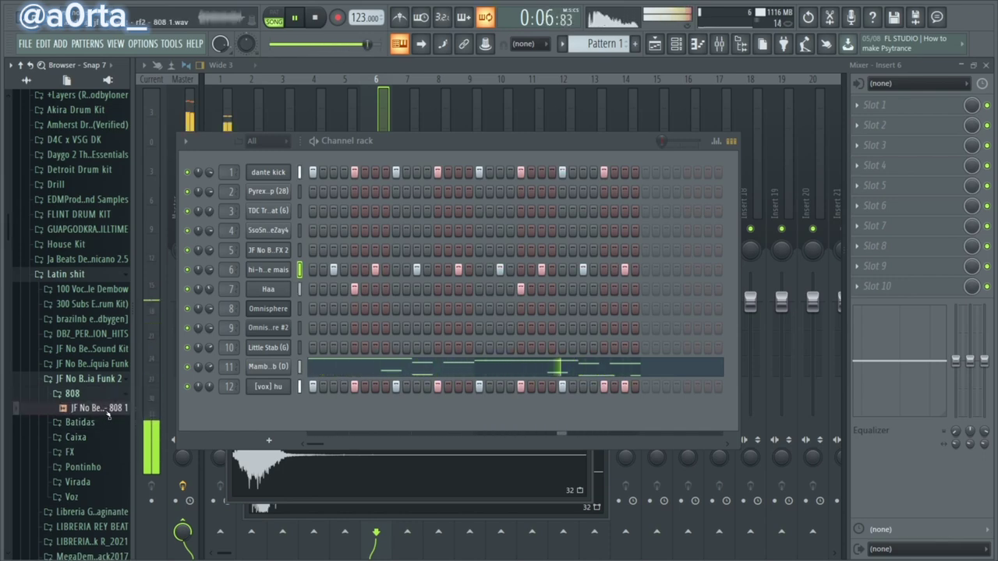
{"action": "left_click_drag", "start_coordinate": [108, 415], "coordinate": [228, 399]}
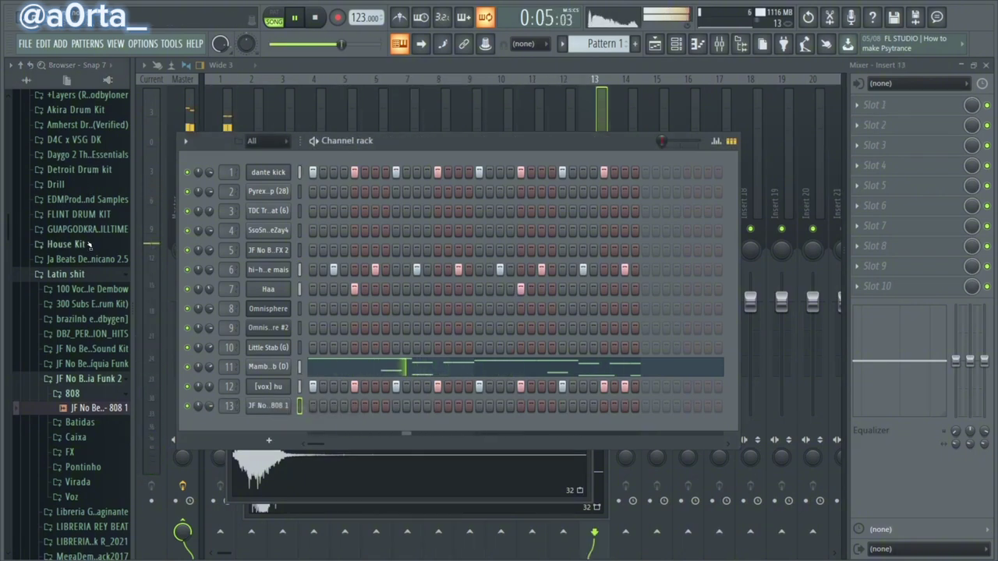
Collapse the Latin kits and open the House Kit's Drum Hits folder at the open hat samples
{"action": "left_click", "coordinate": [90, 274]}
{"action": "left_click", "coordinate": [80, 259]}
{"action": "left_click", "coordinate": [74, 244]}
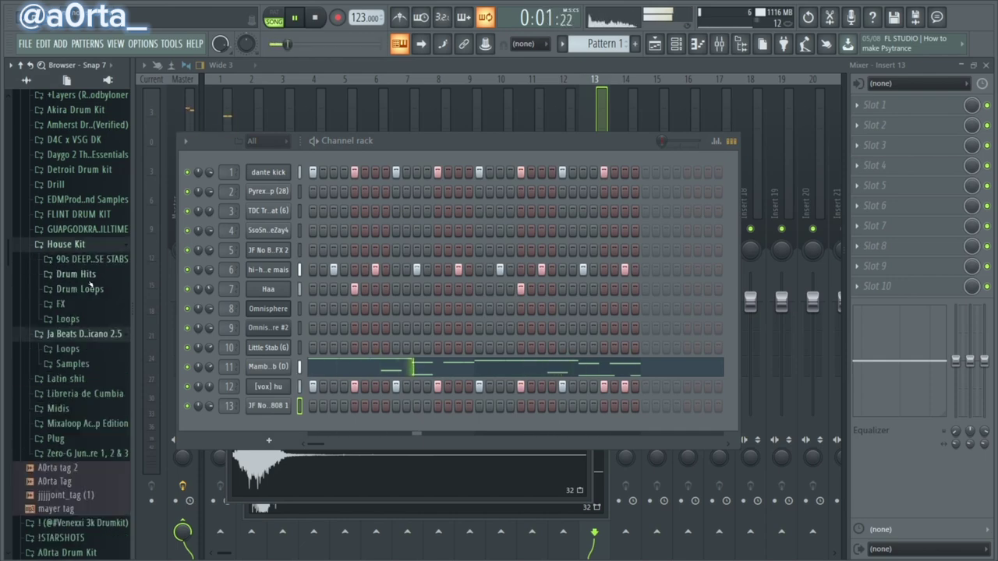
{"action": "left_click", "coordinate": [84, 275]}
{"action": "scroll", "coordinate": [93, 257], "scroll_direction": "down", "scroll_amount": 15}
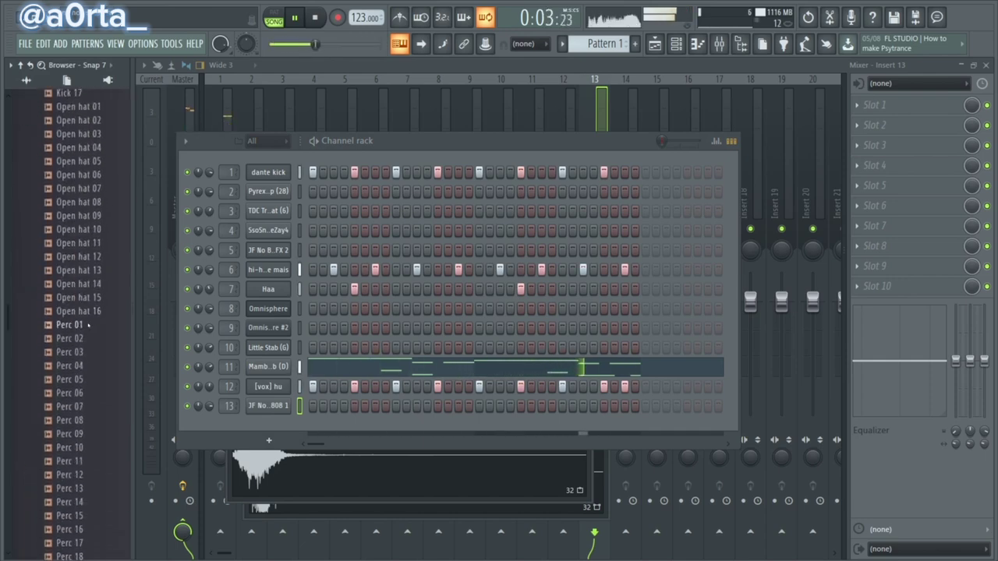
Preview the open hat samples in the House Kit's Drum Hits folder, including Open hat 06, 11 and 14 to 16
{"action": "left_click", "coordinate": [97, 234]}
{"action": "left_click", "coordinate": [96, 221]}
{"action": "left_click", "coordinate": [96, 208]}
{"action": "left_click", "coordinate": [96, 235]}
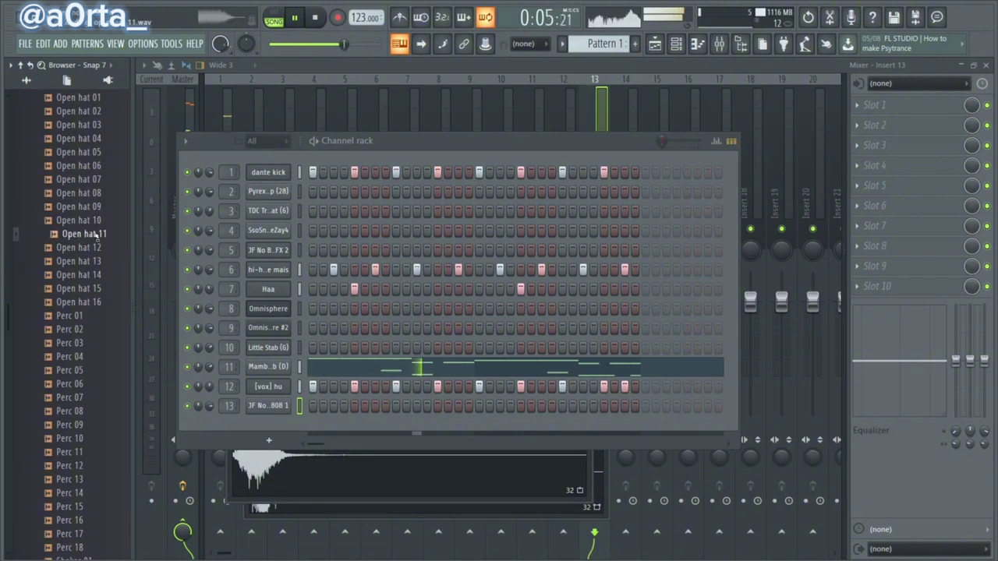
{"action": "left_click", "coordinate": [95, 248]}
{"action": "left_click", "coordinate": [97, 276]}
{"action": "left_click", "coordinate": [100, 303]}
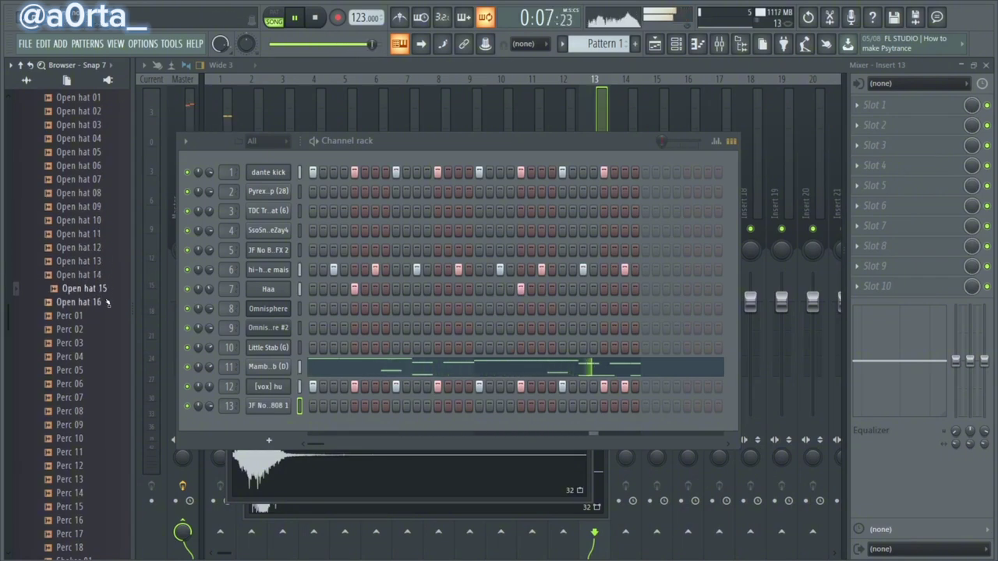
{"action": "left_click", "coordinate": [106, 276]}
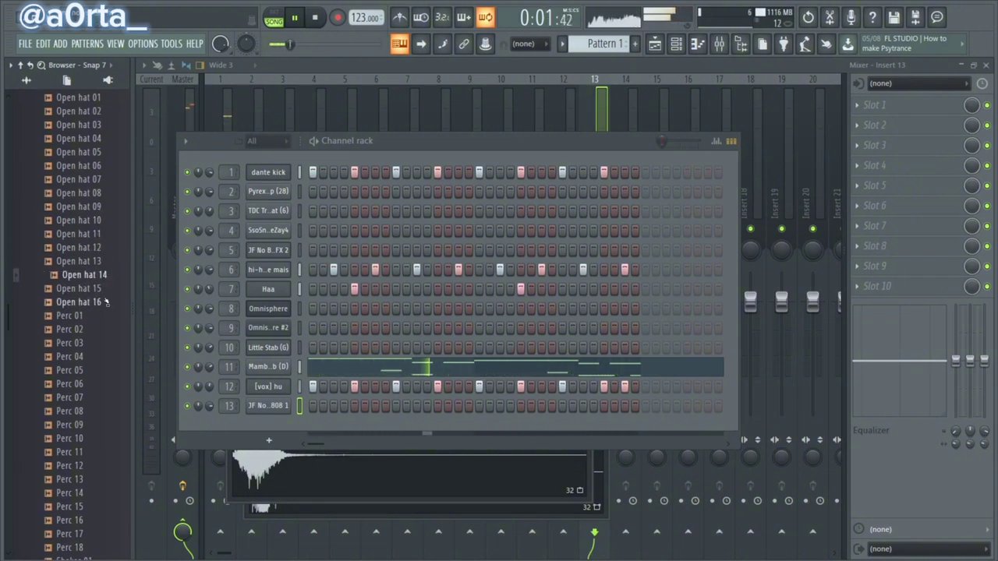
{"action": "left_click", "coordinate": [106, 302]}
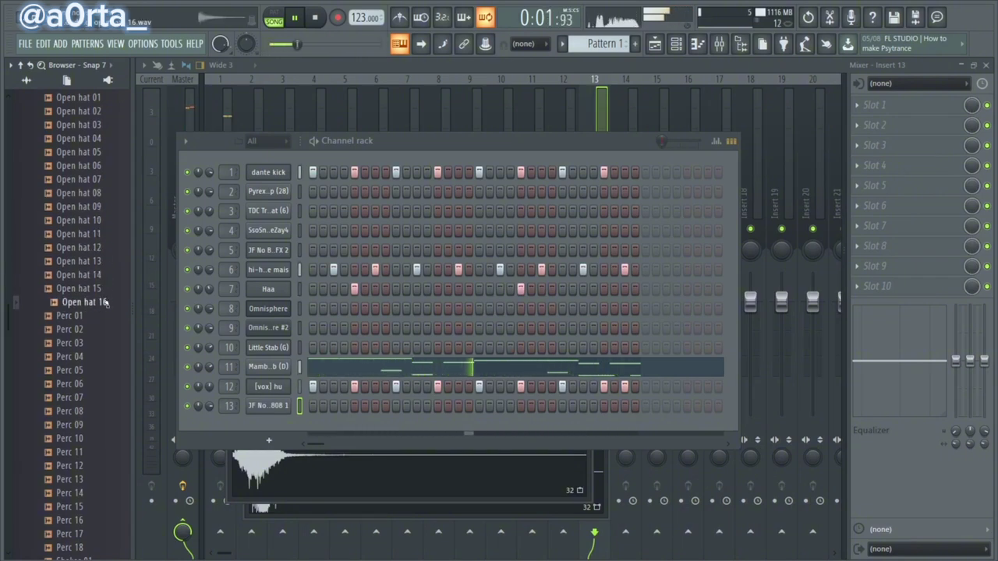
{"action": "left_click", "coordinate": [100, 208]}
{"action": "left_click", "coordinate": [99, 179]}
{"action": "left_click", "coordinate": [100, 168]}
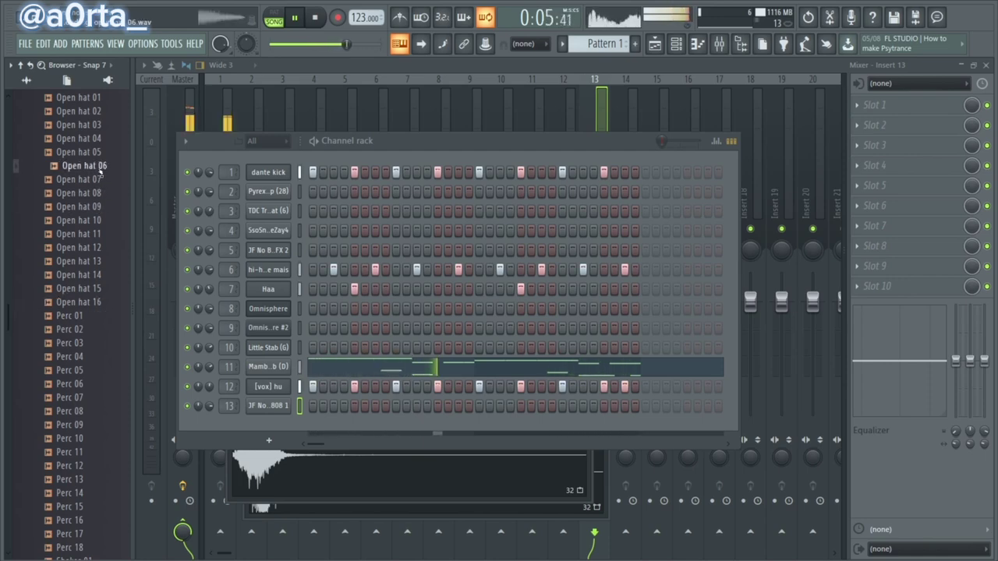
{"action": "left_click", "coordinate": [100, 153]}
{"action": "left_click", "coordinate": [102, 165]}
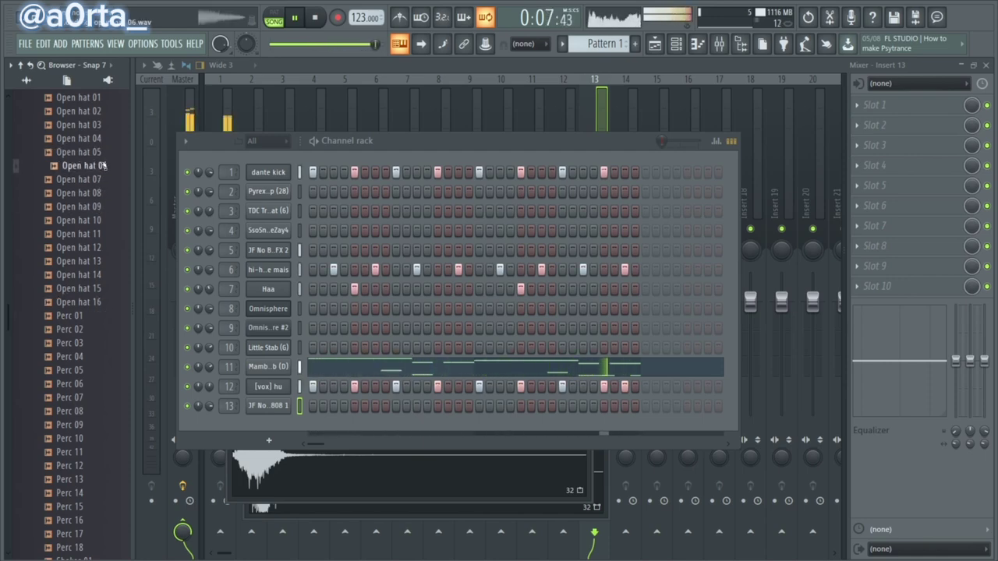
Add Open hat 06 as a channel below the hi-hat on mixer track 6, adjust its fade-out, and place hits every fourth step from step 3
{"action": "left_click_drag", "start_coordinate": [104, 166], "coordinate": [257, 295]}
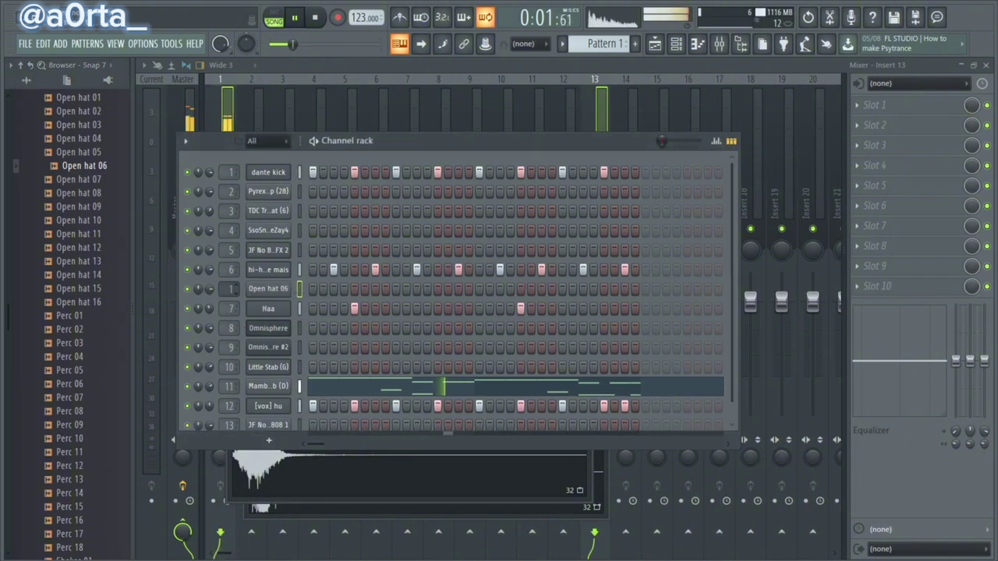
{"action": "scroll", "coordinate": [235, 288], "scroll_direction": "up", "scroll_amount": 1}
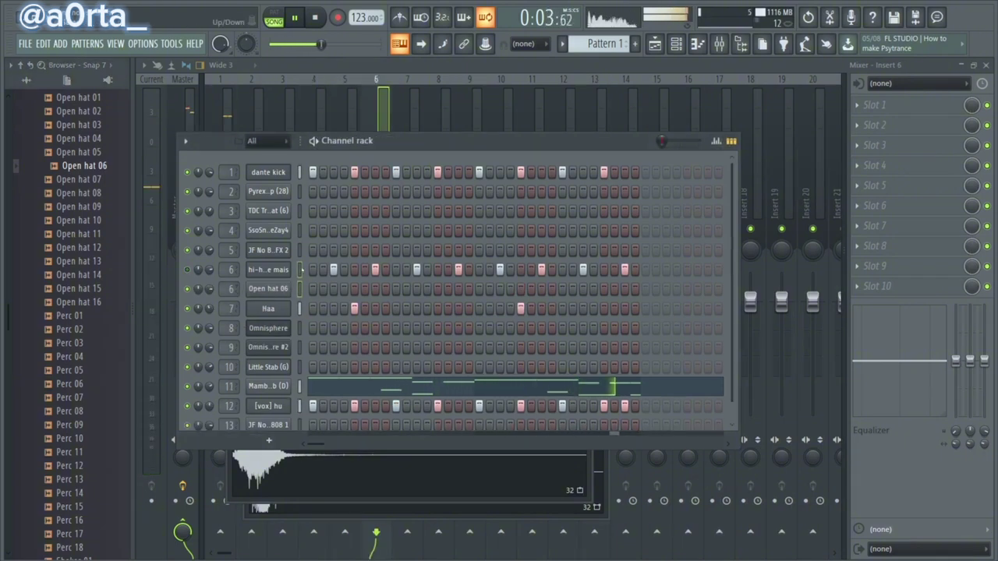
{"action": "left_click", "coordinate": [269, 289]}
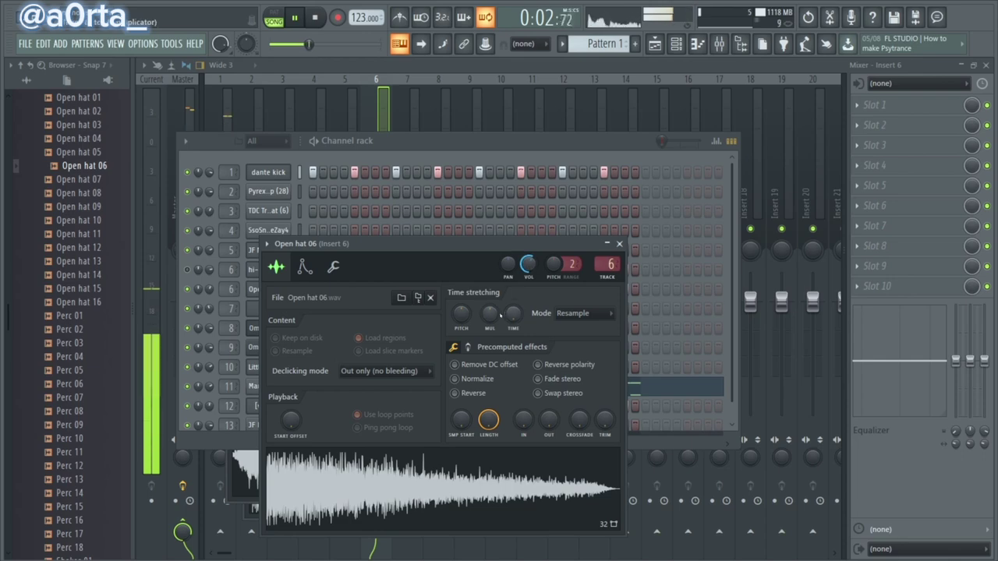
{"action": "left_click_drag", "start_coordinate": [549, 421], "coordinate": [548, 407]}
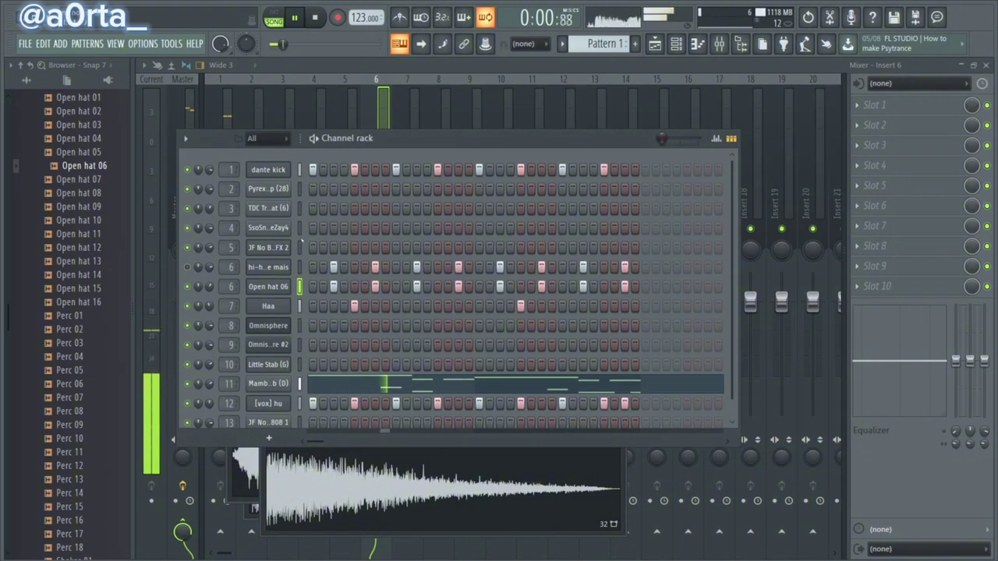
{"action": "key", "text": "XF86AudioLowerVolume"}
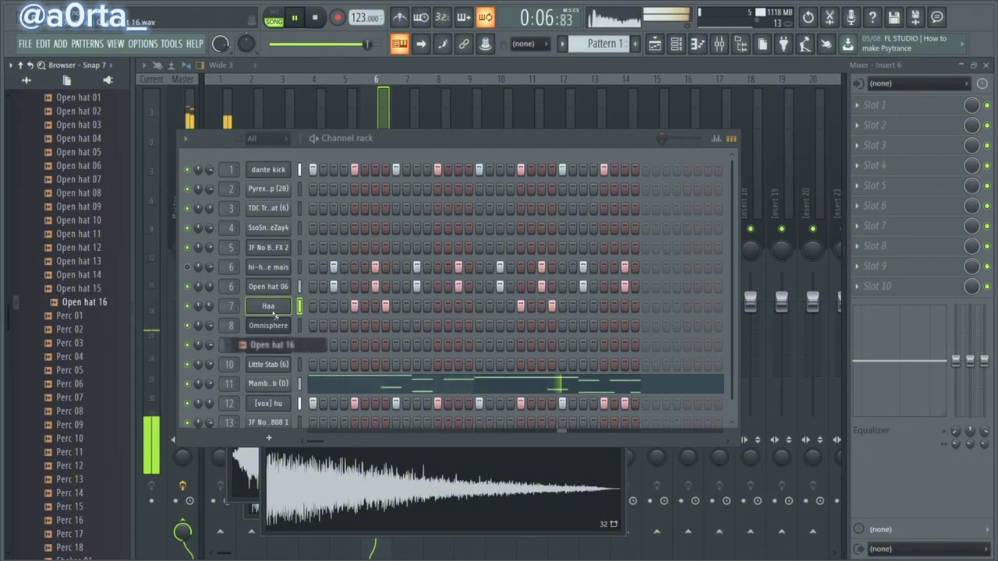
Replace the Open hat 06 sample with Open hat 16, normalize it, and add slight fades in and out
{"action": "left_click_drag", "start_coordinate": [278, 295], "coordinate": [278, 294]}
{"action": "left_click", "coordinate": [269, 287]}
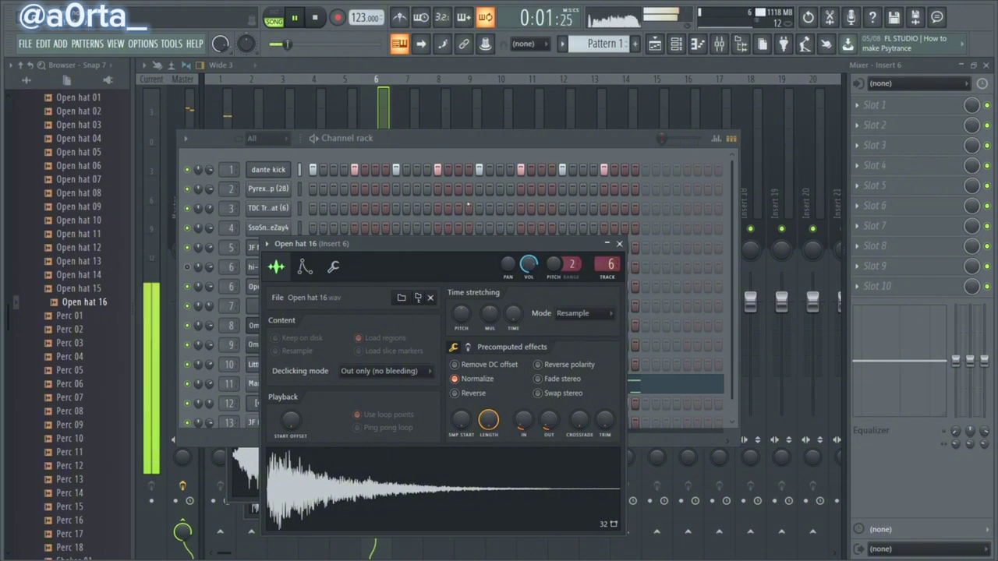
{"action": "left_click", "coordinate": [500, 153]}
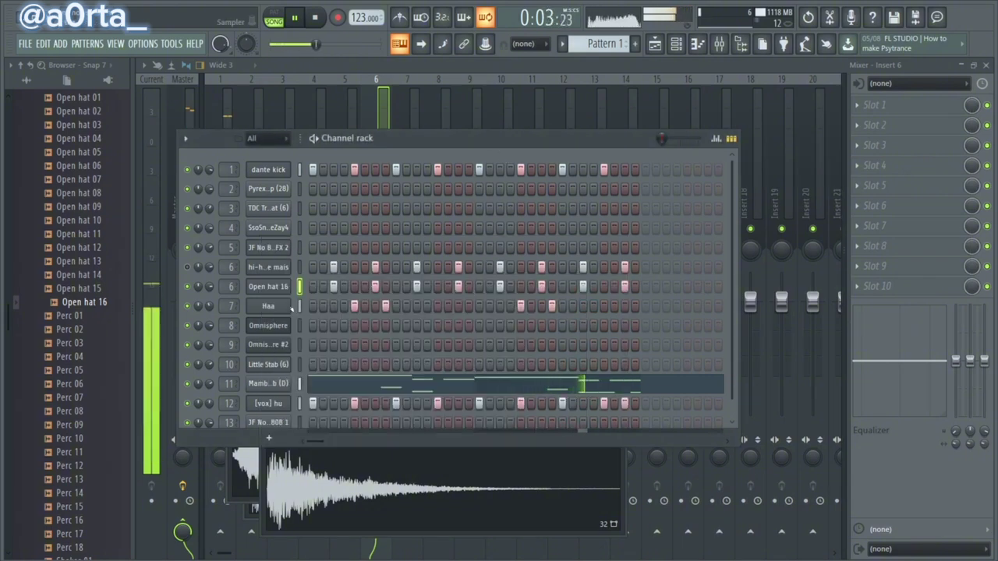
Place hits on steps 5, 13, 21 and 29 of the Pyrex channel and set the mixer Insert 2 level to -3.4 dB
{"action": "scroll", "coordinate": [83, 247], "scroll_direction": "up", "scroll_amount": 8}
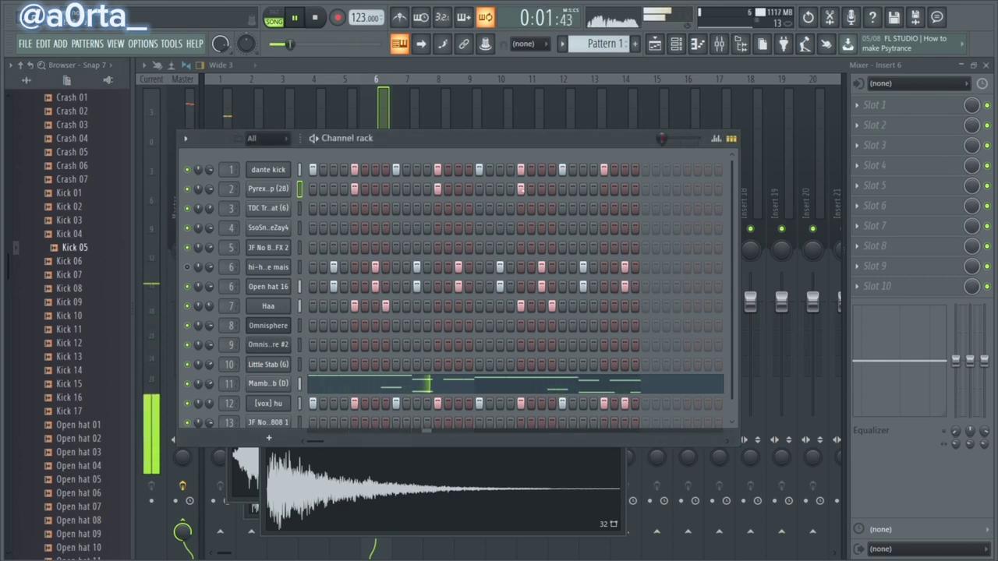
{"action": "left_click", "coordinate": [439, 94]}
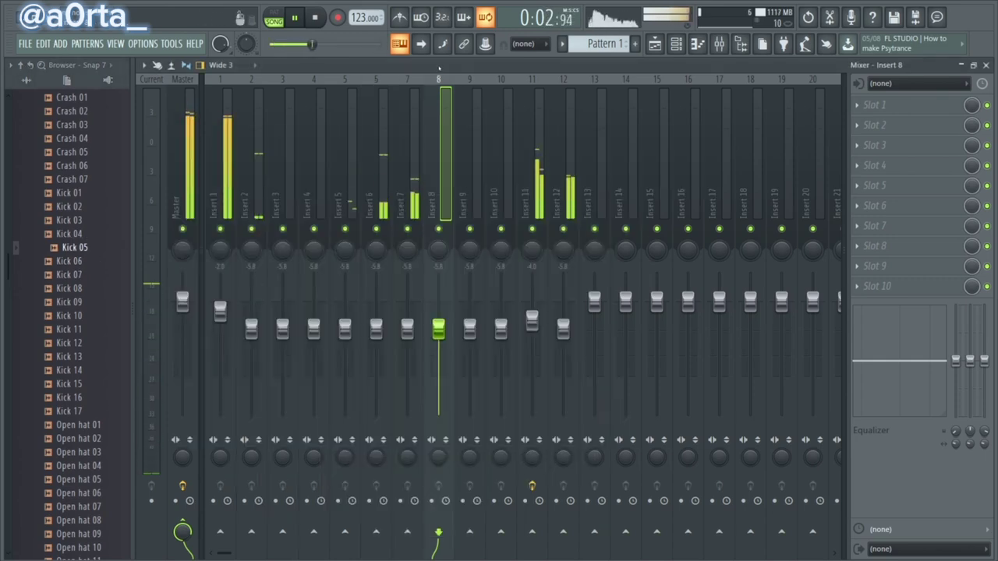
{"action": "left_click", "coordinate": [263, 186]}
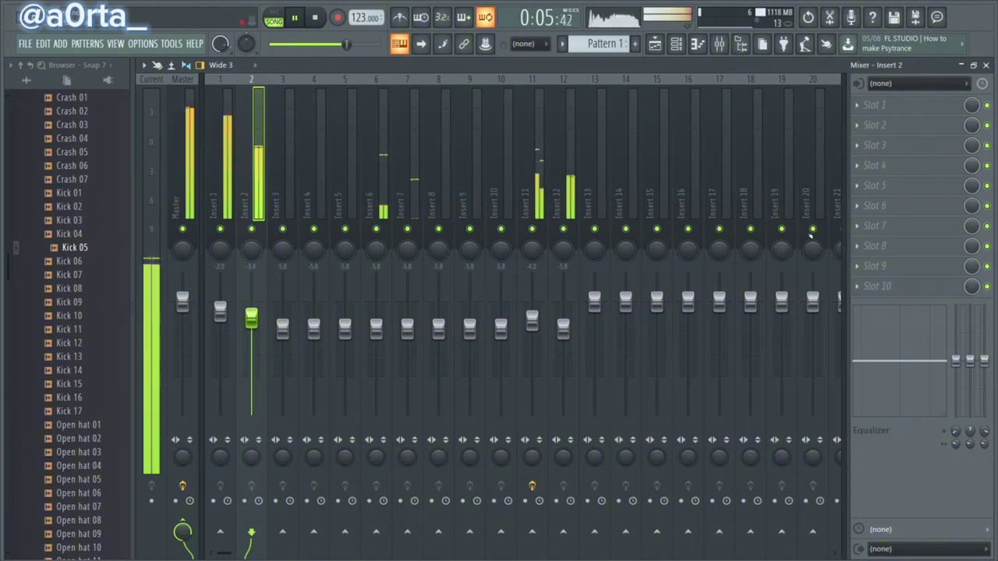
Load dblue Crusher and Fruity Chorus on mixer Insert 2, using the chorus's Low Enhance preset
{"action": "left_click", "coordinate": [887, 114]}
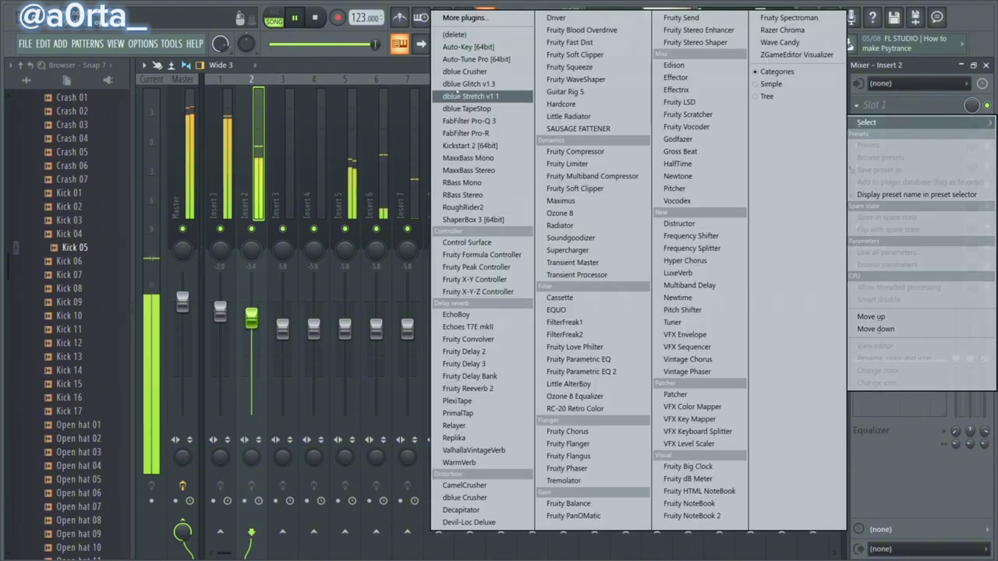
{"action": "left_click", "coordinate": [464, 71]}
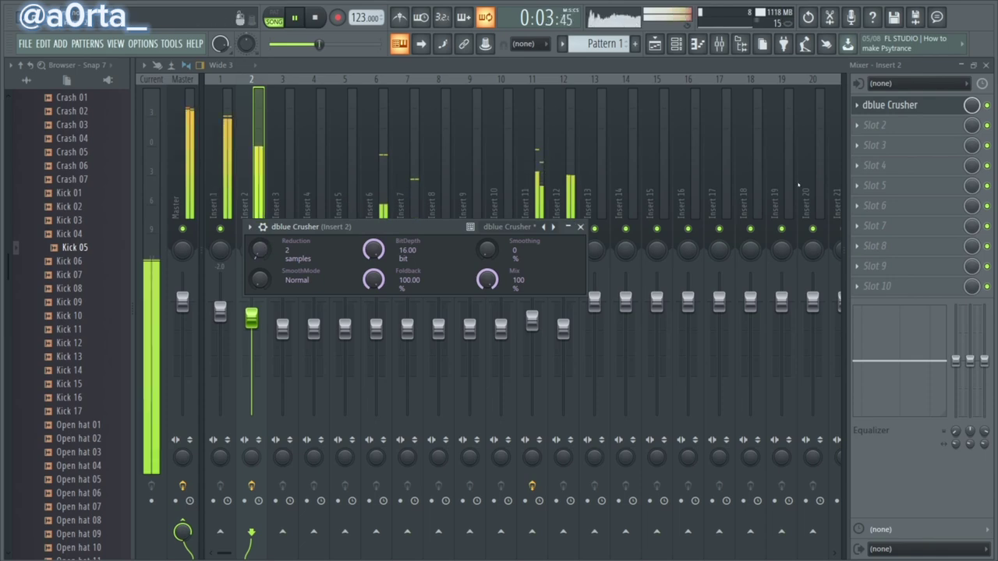
{"action": "left_click", "coordinate": [870, 128]}
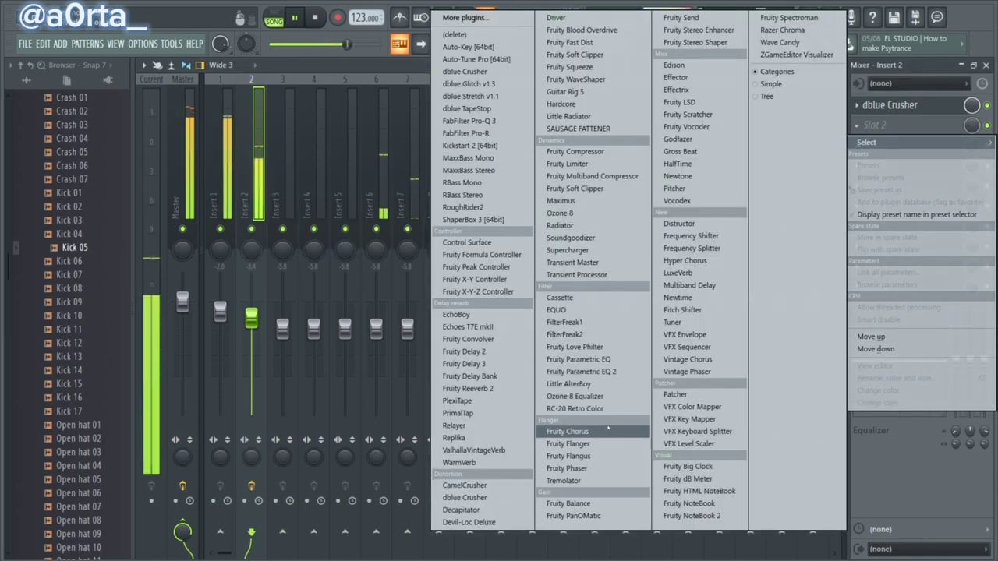
{"action": "left_click", "coordinate": [609, 428]}
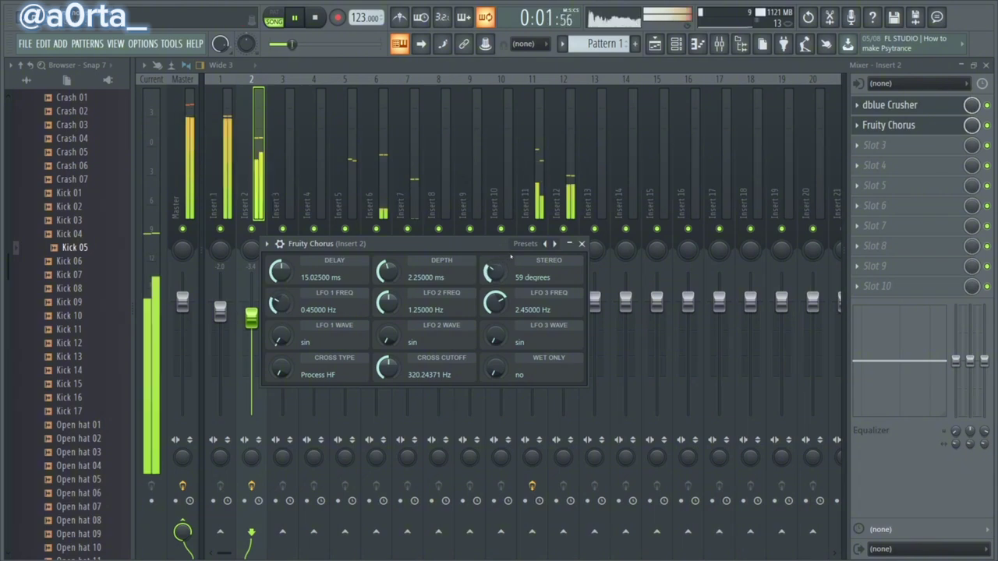
{"action": "left_click", "coordinate": [544, 244]}
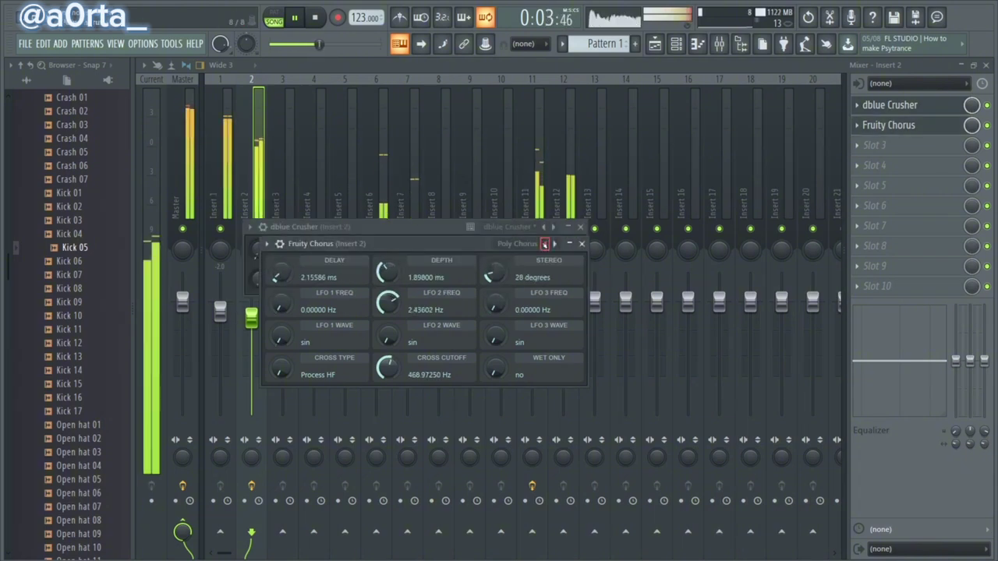
{"action": "left_click", "coordinate": [544, 244]}
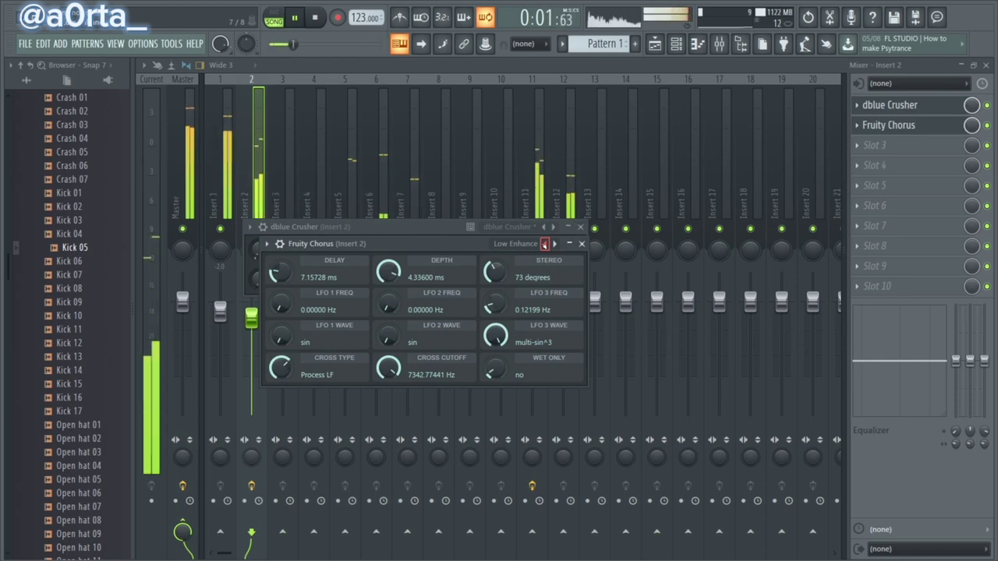
{"action": "left_click", "coordinate": [563, 64]}
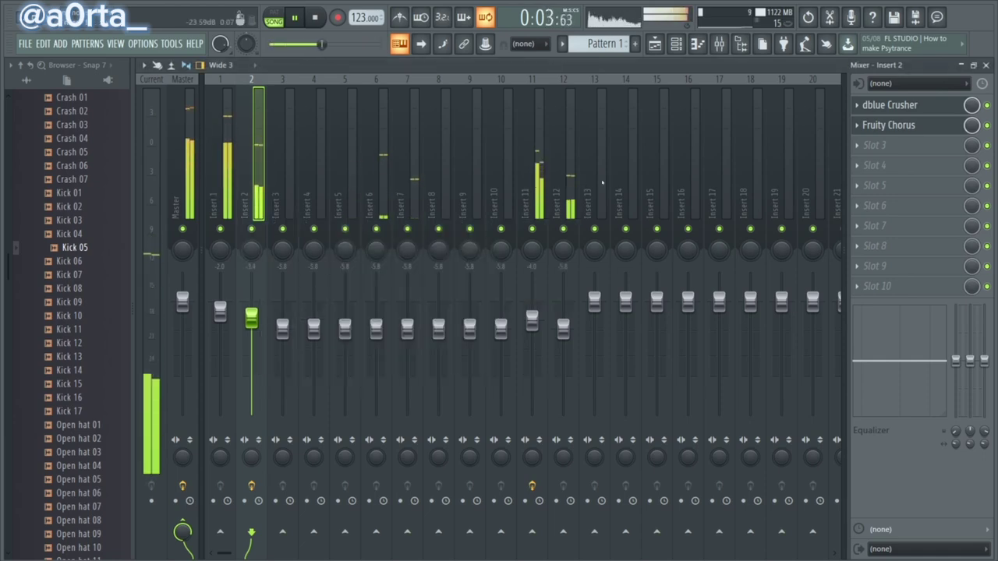
Open the piano roll for TDC TrapHiHat and draw five short C5 notes on consecutive steps from the start of bar 1
{"action": "key", "text": "F6"}
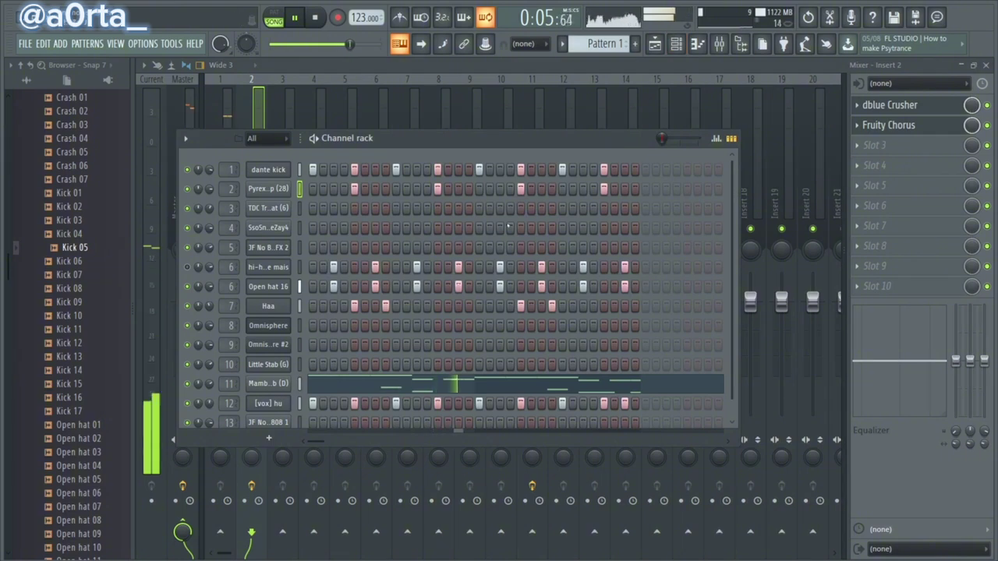
{"action": "right_click", "coordinate": [277, 207]}
{"action": "left_click", "coordinate": [312, 209]}
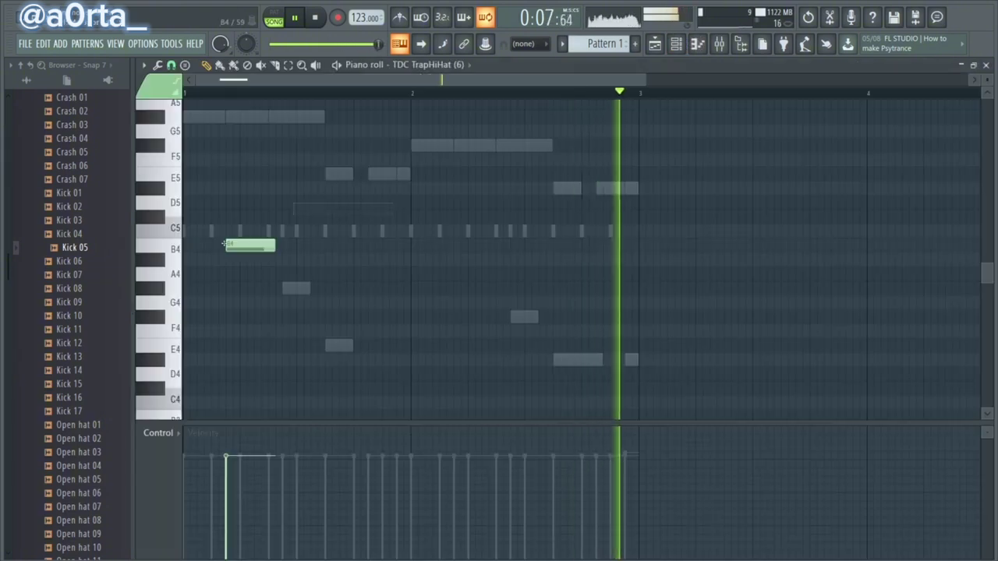
{"action": "left_click_drag", "start_coordinate": [231, 231], "coordinate": [186, 232]}
{"action": "left_click", "coordinate": [198, 231]}
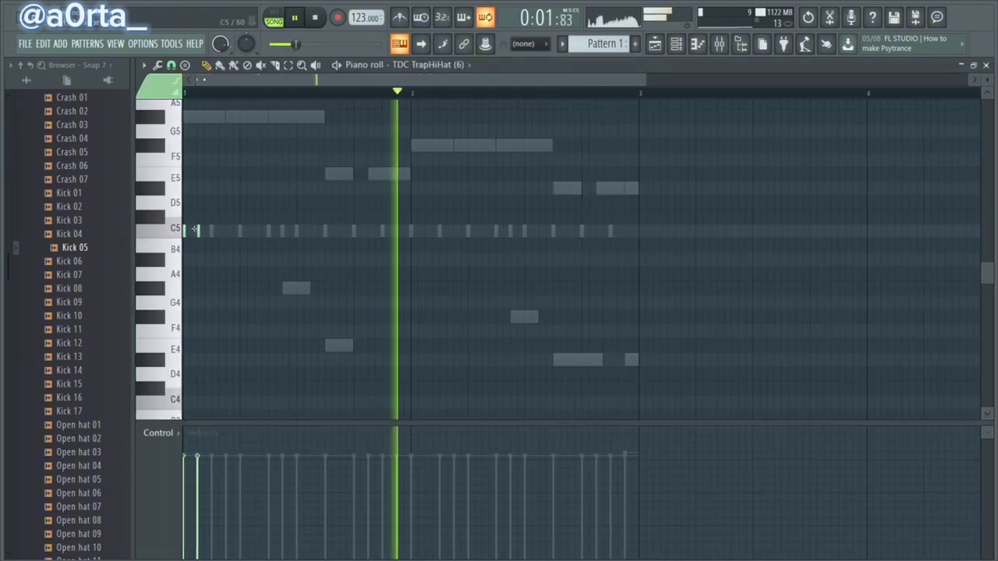
{"action": "left_click", "coordinate": [208, 231]}
{"action": "left_click", "coordinate": [226, 232]}
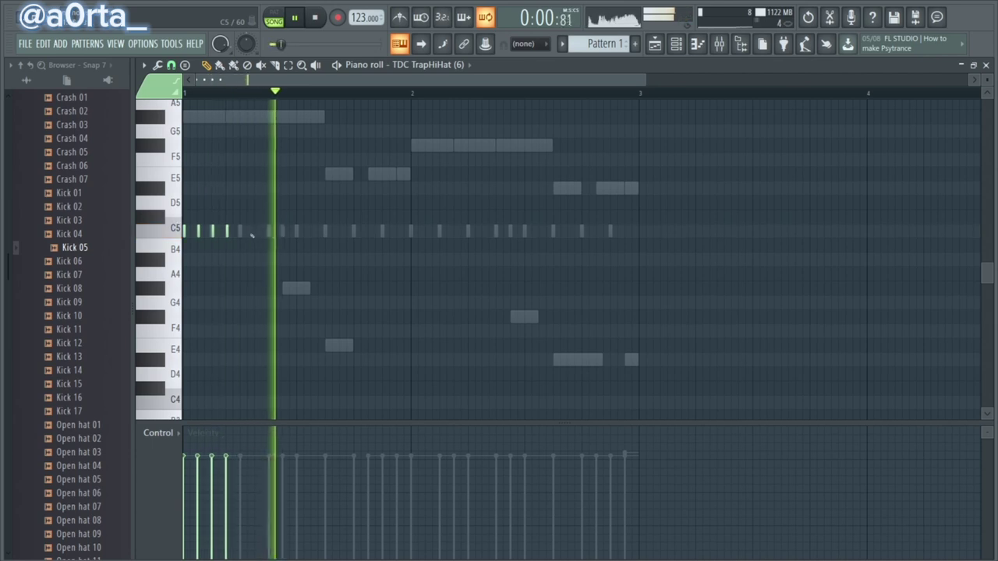
{"action": "left_click", "coordinate": [239, 231]}
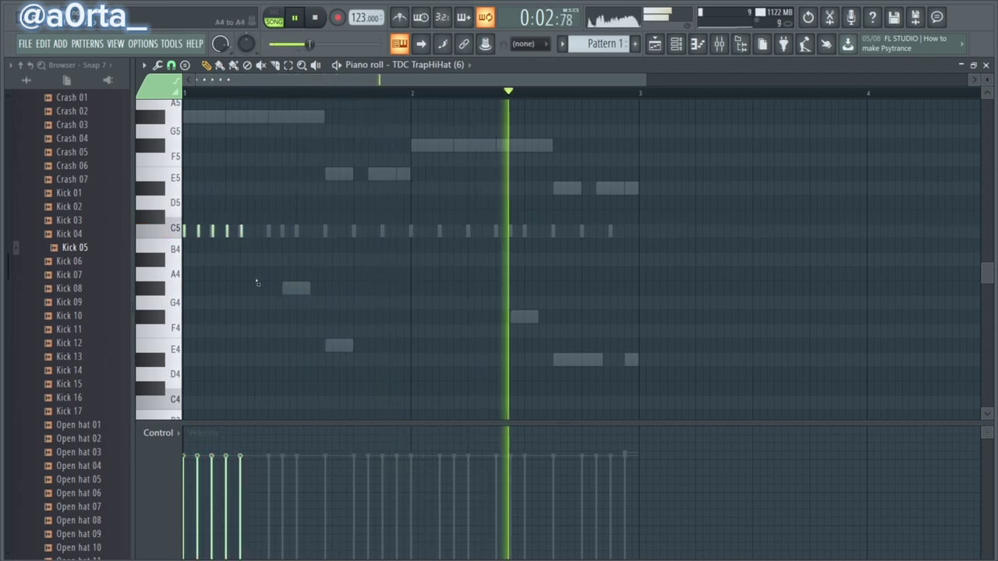
Vary the hi-hat velocities, setting the second note to 70% and the first and fourth notes slightly lower
{"action": "left_click", "coordinate": [197, 482]}
{"action": "left_click", "coordinate": [240, 484]}
{"action": "left_click", "coordinate": [185, 481]}
{"action": "left_click", "coordinate": [198, 467]}
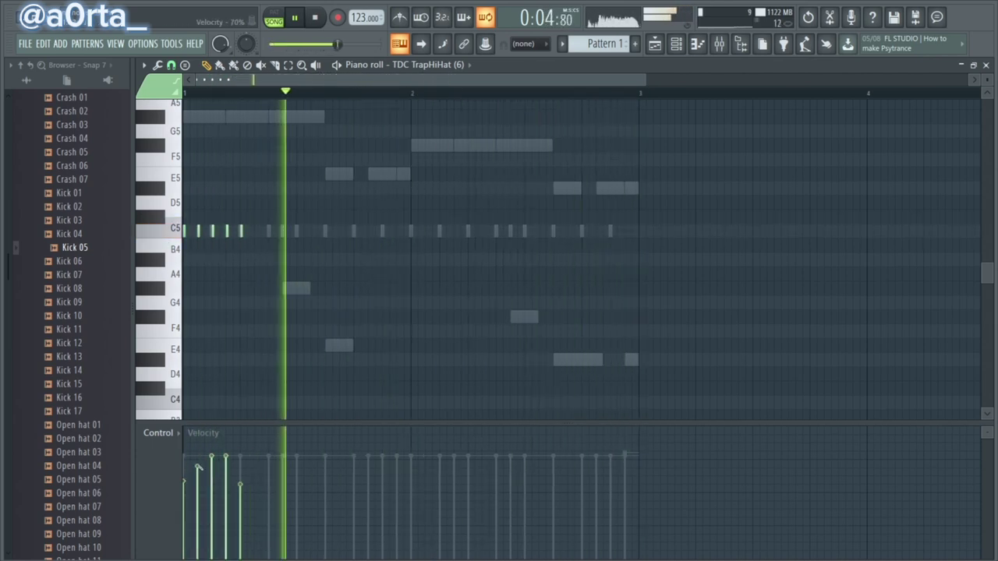
{"action": "key", "text": "space"}
{"action": "key", "text": "space"}
{"action": "left_click", "coordinate": [227, 482]}
{"action": "key", "text": "space"}
{"action": "key", "text": "space"}
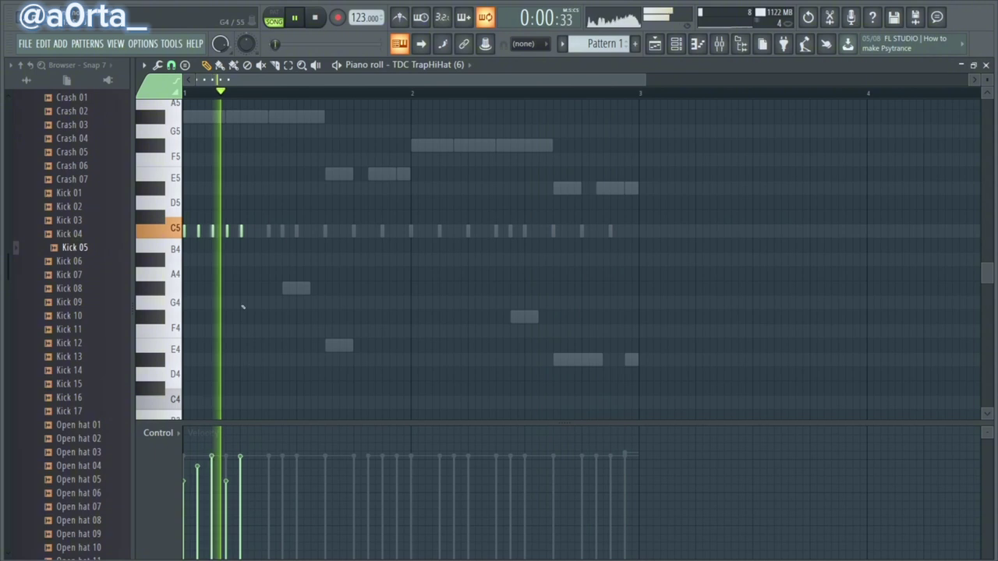
Delete the fifth hi-hat note, repeat the remaining four-note pattern to fill bar 1, and shift the notes up to C#5
{"action": "key", "text": "space"}
{"action": "right_click", "coordinate": [241, 232]}
{"action": "left_click_drag", "start_coordinate": [262, 216], "coordinate": [170, 246]}
{"action": "key", "text": "ctrl+b"}
{"action": "key", "text": "space"}
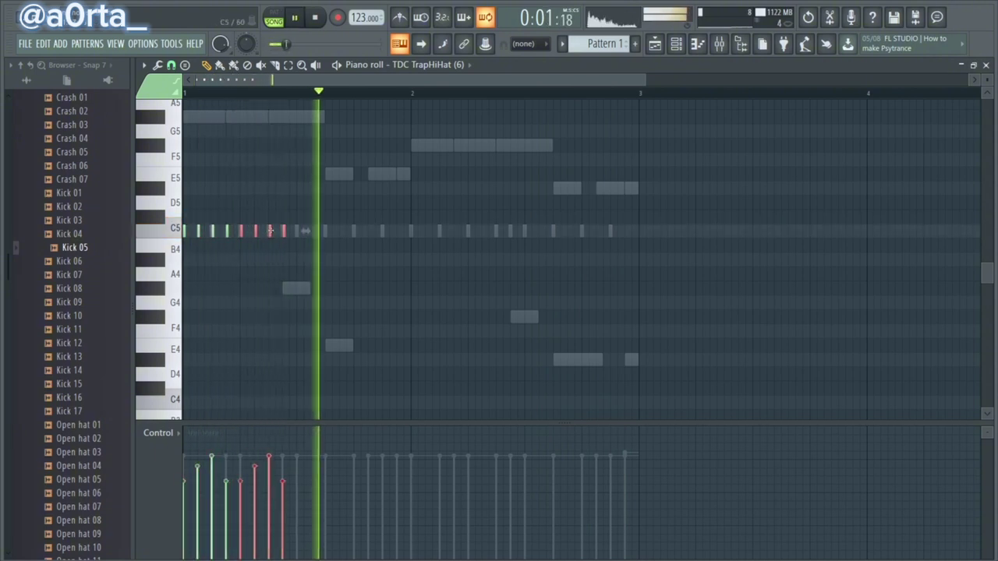
{"action": "key", "text": "space"}
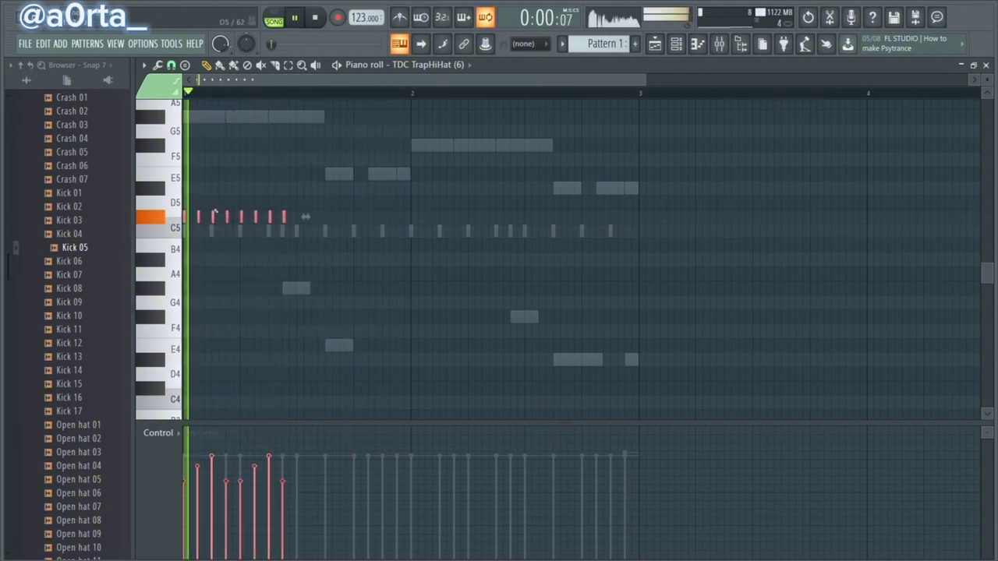
{"action": "key", "text": "ctrl+b"}
{"action": "left_click", "coordinate": [459, 245]}
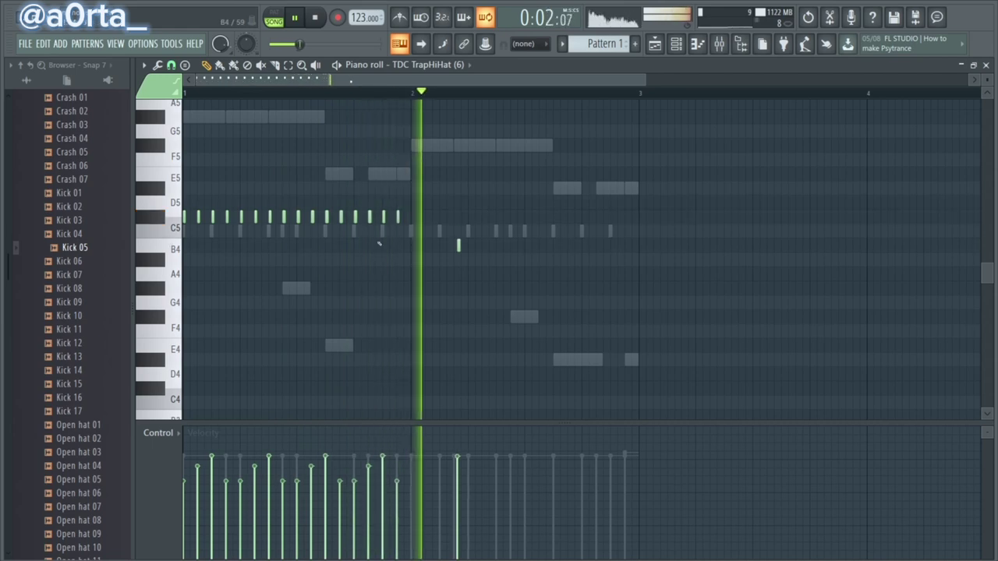
{"action": "right_click", "coordinate": [459, 246]}
{"action": "left_click_drag", "start_coordinate": [474, 189], "coordinate": [433, 219]}
{"action": "key", "text": "space"}
{"action": "key", "text": "space"}
{"action": "key", "text": "space"}
{"action": "key", "text": "space"}
{"action": "key", "text": "space"}
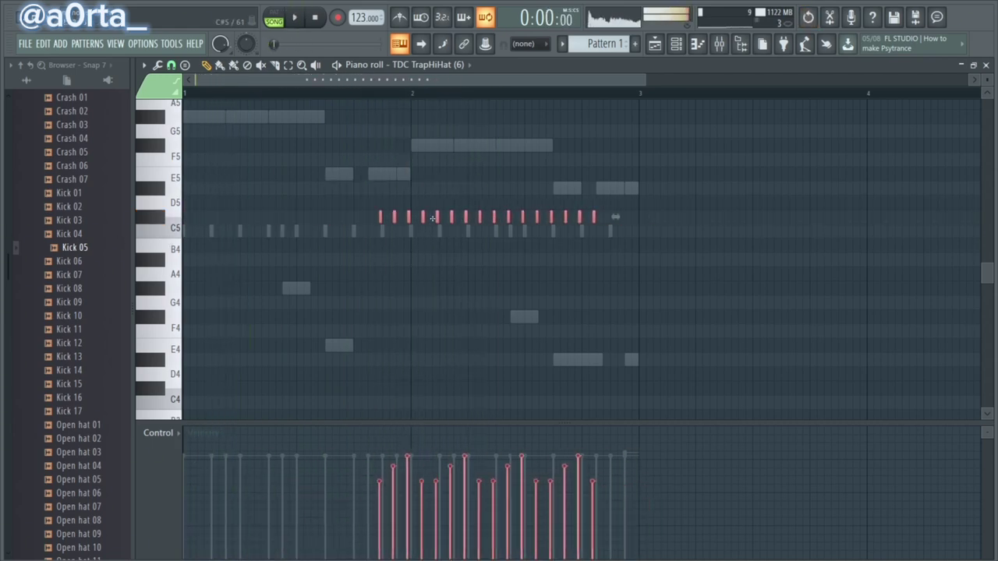
{"action": "key", "text": "ctrl+z"}
Duplicate the bar 1 hi-hat notes into bar 2
{"action": "key", "text": "space"}
{"action": "key", "text": "ctrl+b"}
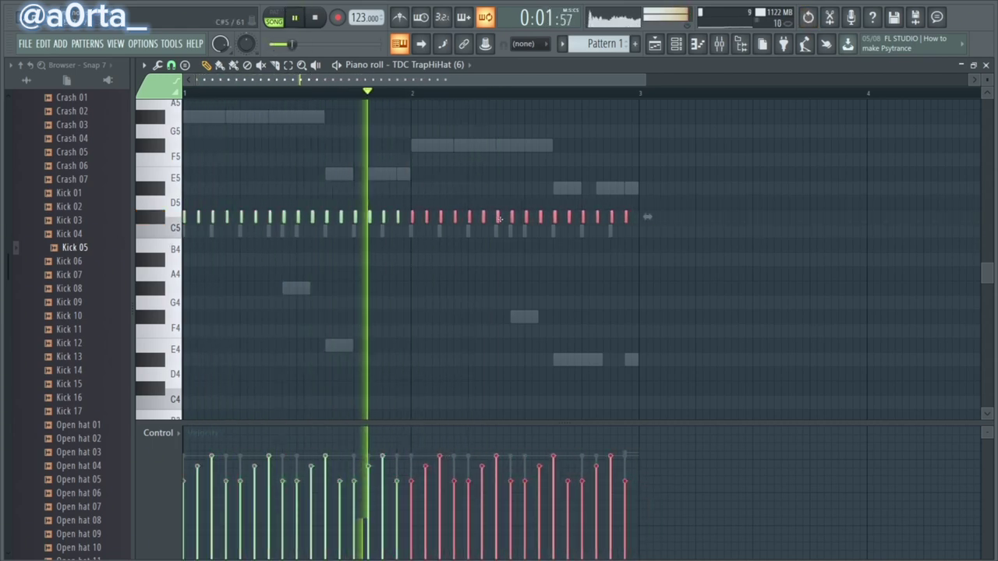
Add a slight fade-in to the TDC TrapHiHat (6) sample and view its mixer track
{"action": "key", "text": "ctrl+d"}
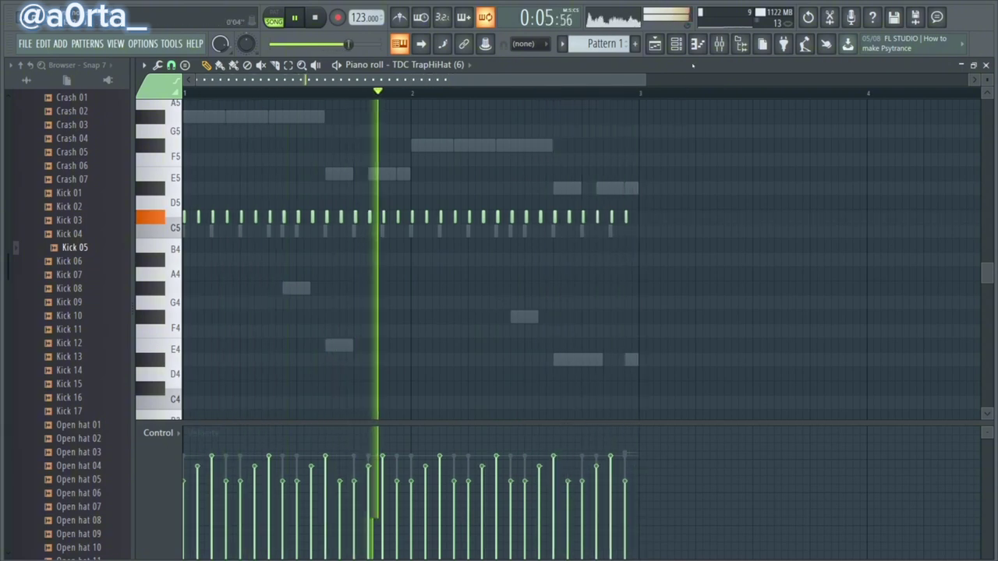
{"action": "key", "text": "F6"}
{"action": "left_click", "coordinate": [268, 208]}
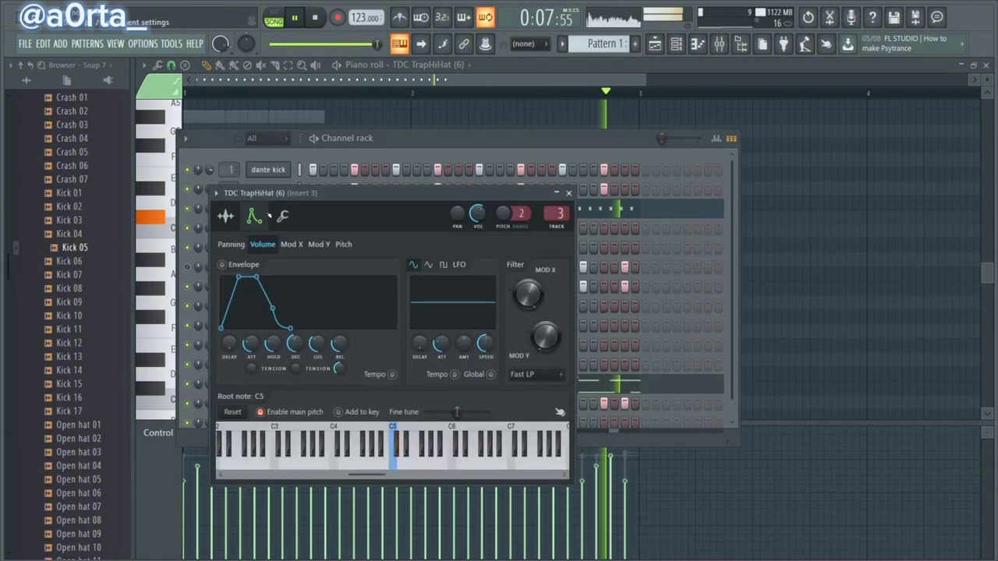
{"action": "left_click", "coordinate": [225, 216]}
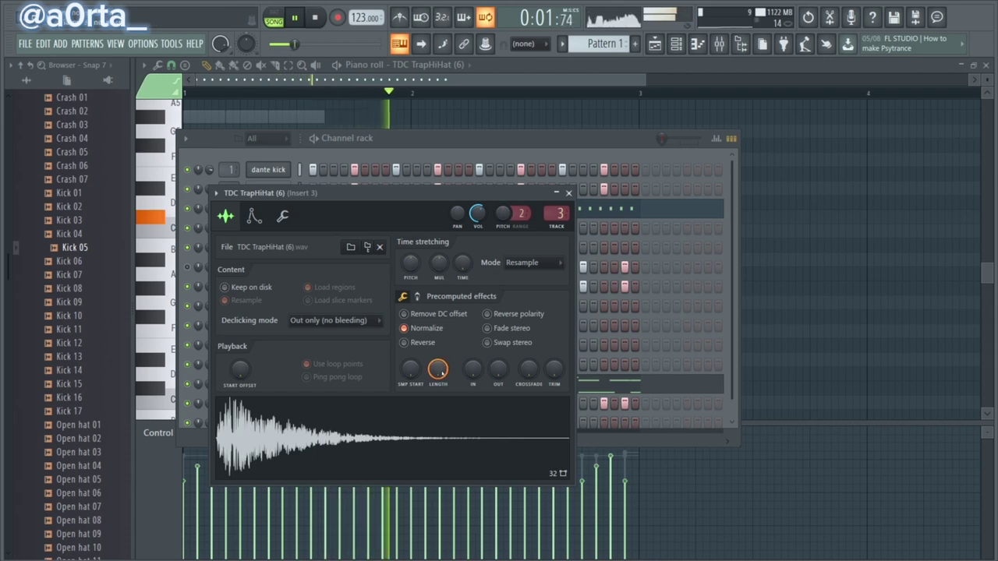
{"action": "left_click_drag", "start_coordinate": [473, 370], "coordinate": [472, 364]}
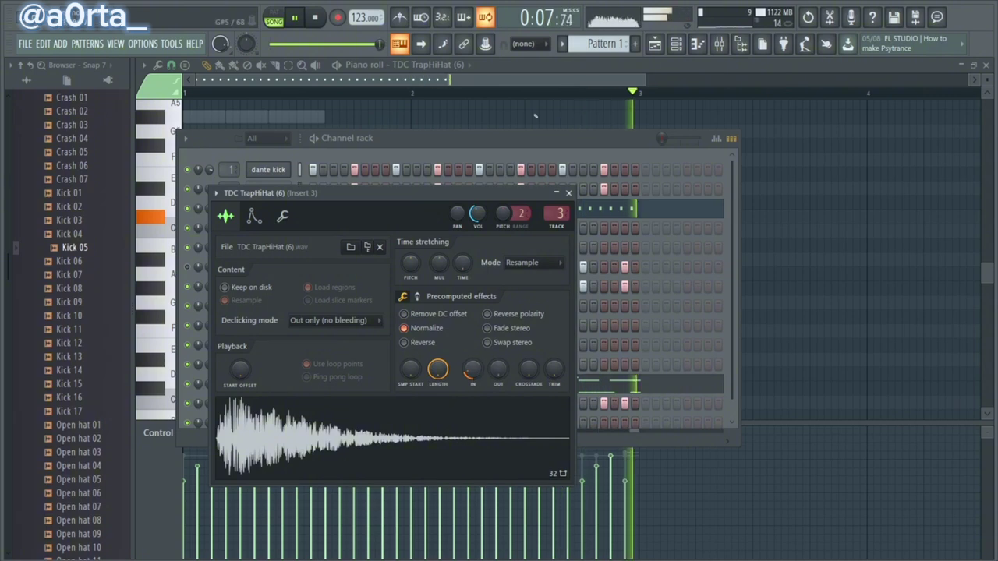
{"action": "left_click", "coordinate": [537, 81]}
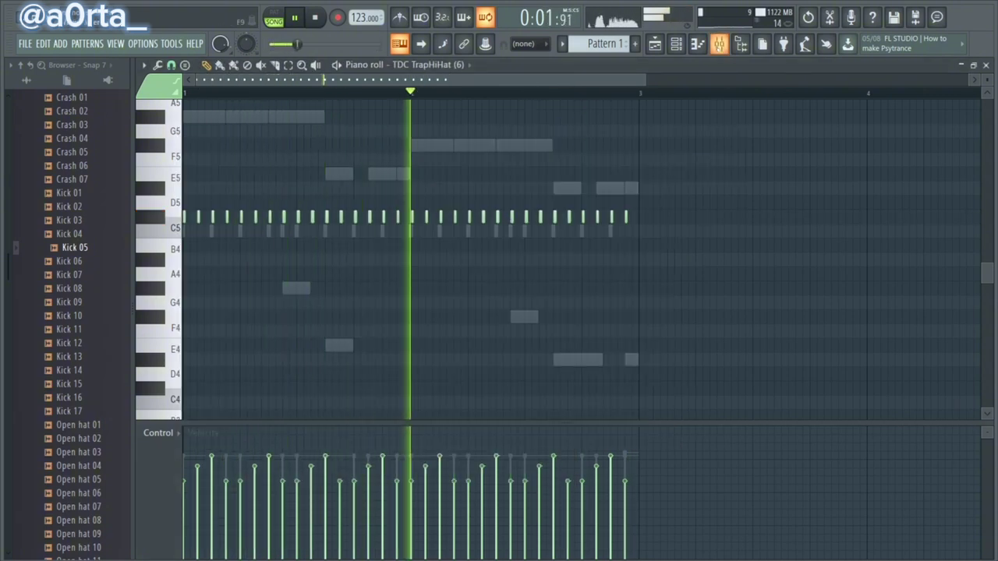
{"action": "left_click", "coordinate": [719, 44]}
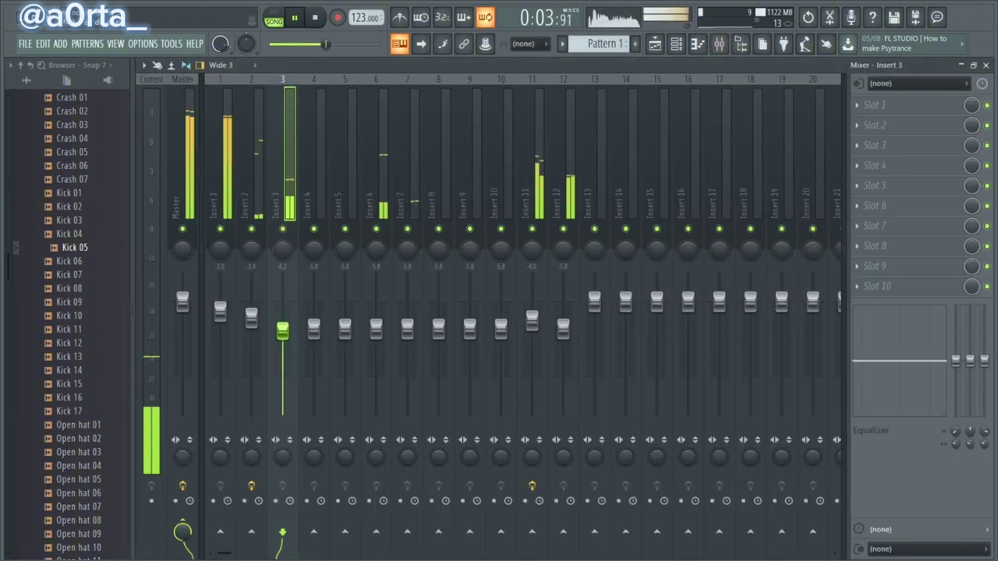
Delete the TDC TrapHiHat notes on steps 4, 8 and 12 of both bars
{"action": "left_click", "coordinate": [677, 45]}
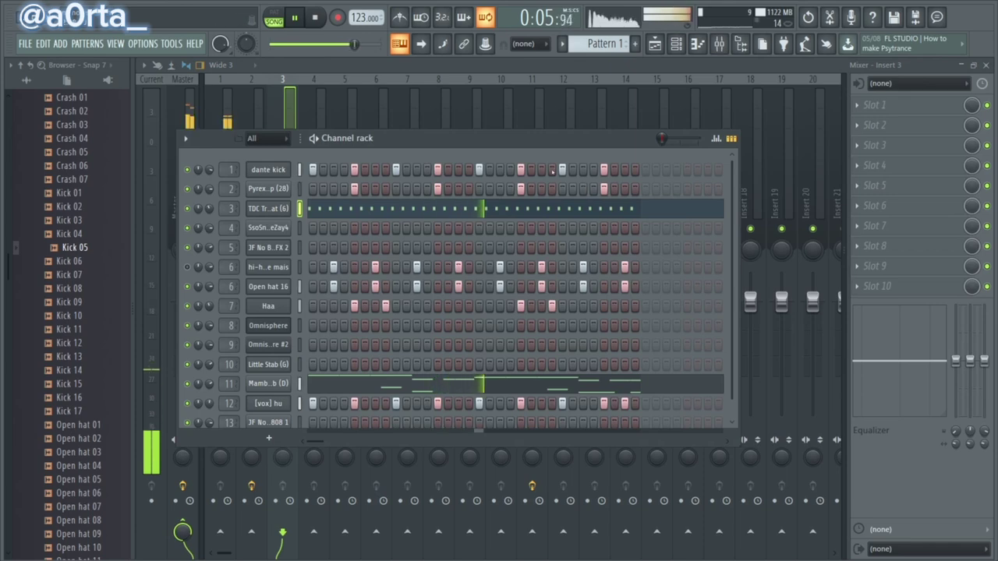
{"action": "left_click", "coordinate": [391, 210]}
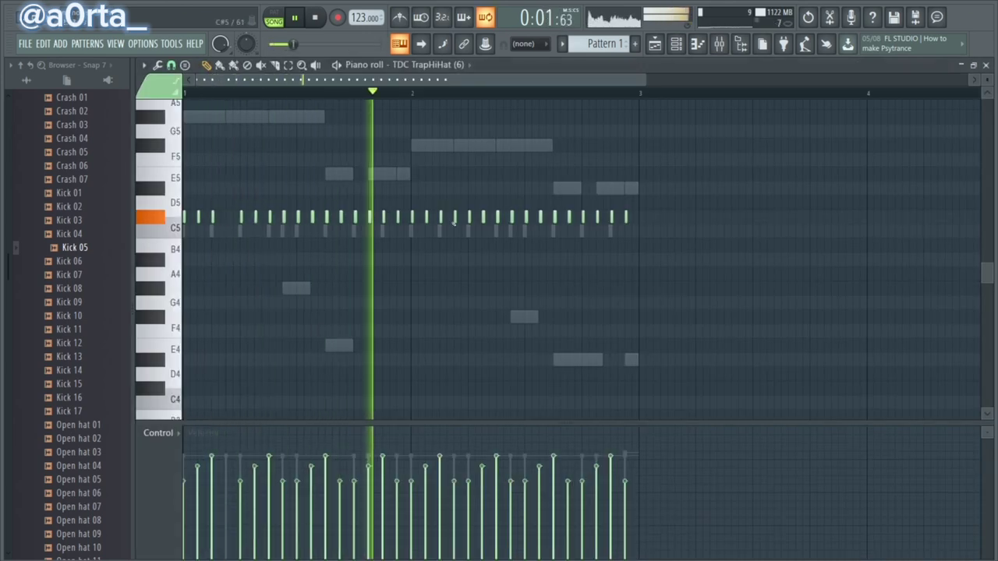
{"action": "right_click", "coordinate": [454, 221]}
{"action": "right_click", "coordinate": [284, 220]}
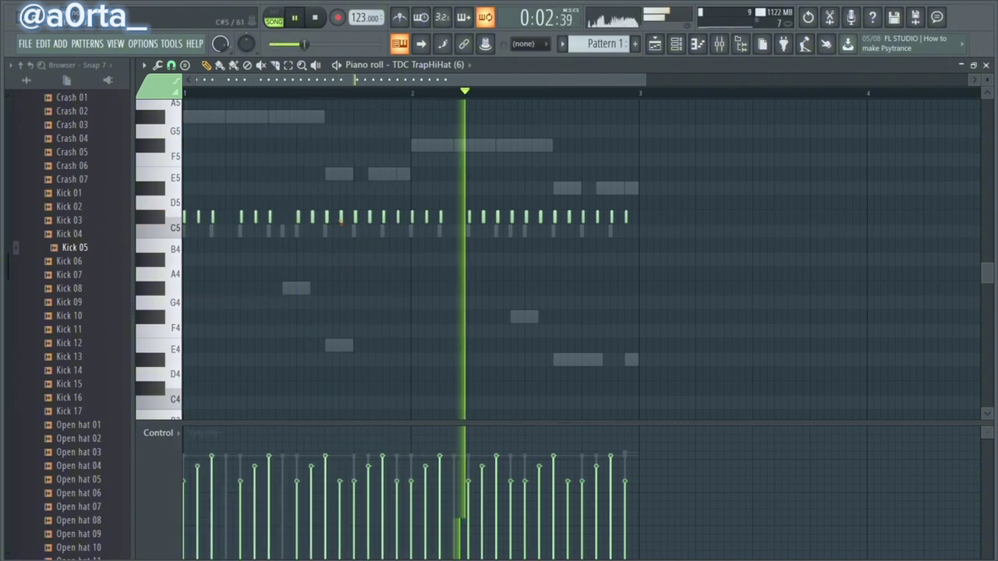
{"action": "right_click", "coordinate": [341, 221]}
{"action": "right_click", "coordinate": [511, 219]}
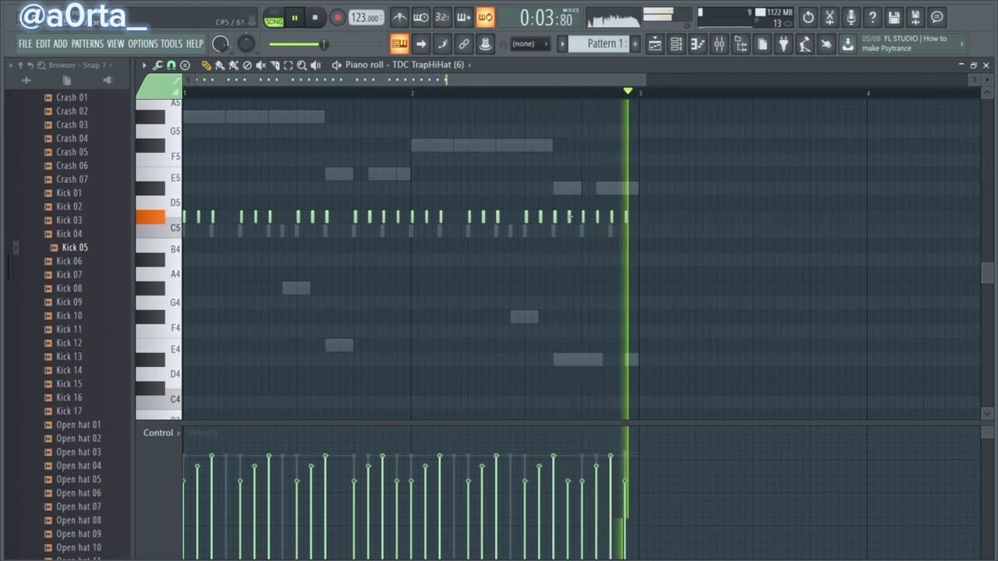
{"action": "right_click", "coordinate": [570, 217]}
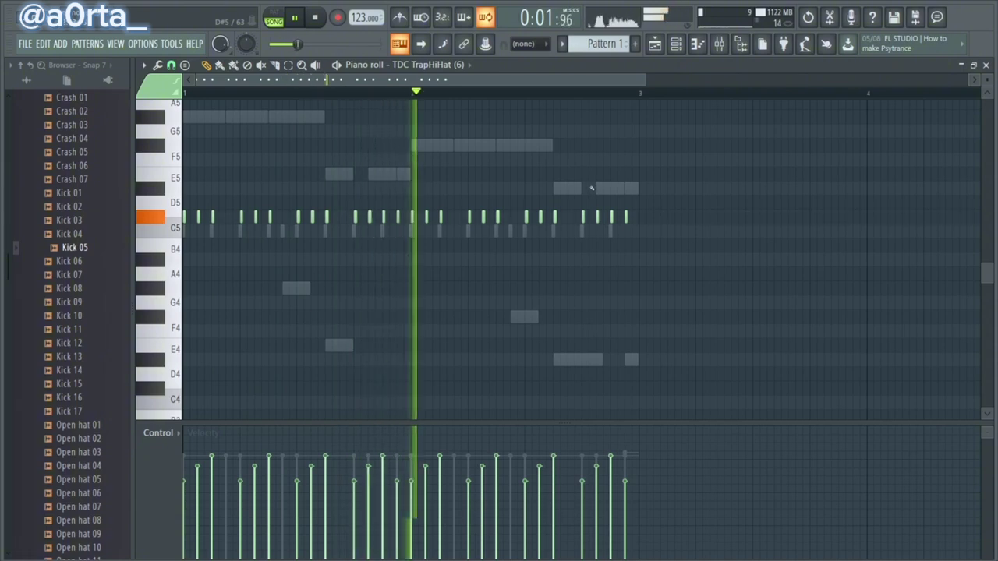
Move all the hi-hat notes down to B4 and fill the gaps on steps 4, 8 and 12 of both bars
{"action": "left_click_drag", "start_coordinate": [723, 172], "coordinate": [187, 223]}
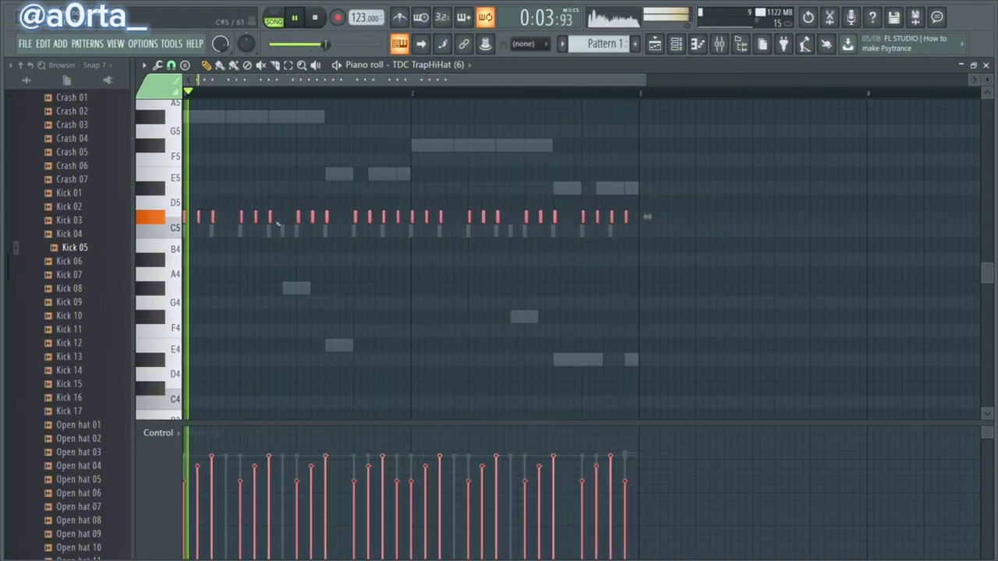
{"action": "left_click_drag", "start_coordinate": [273, 223], "coordinate": [263, 251]}
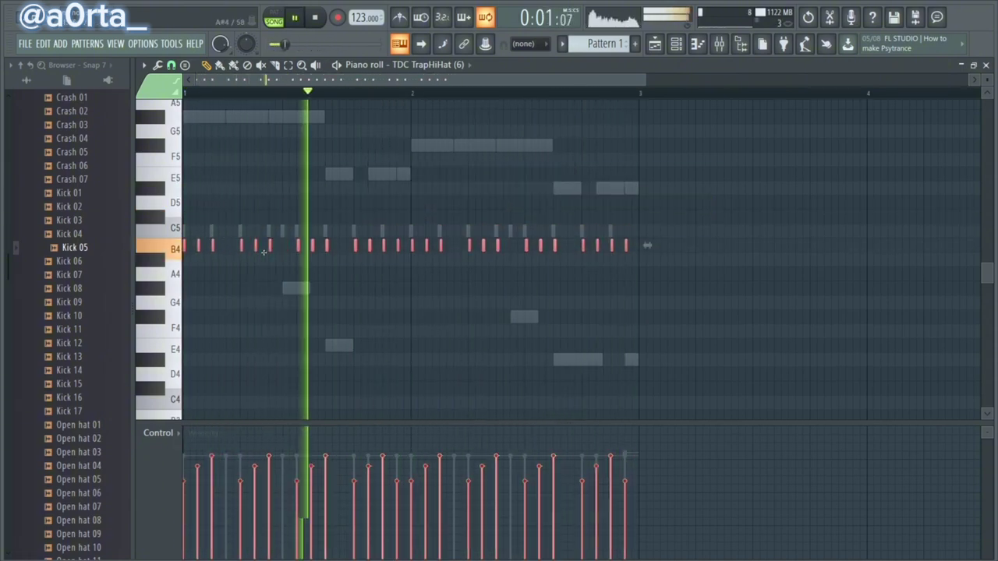
{"action": "left_click", "coordinate": [232, 248]}
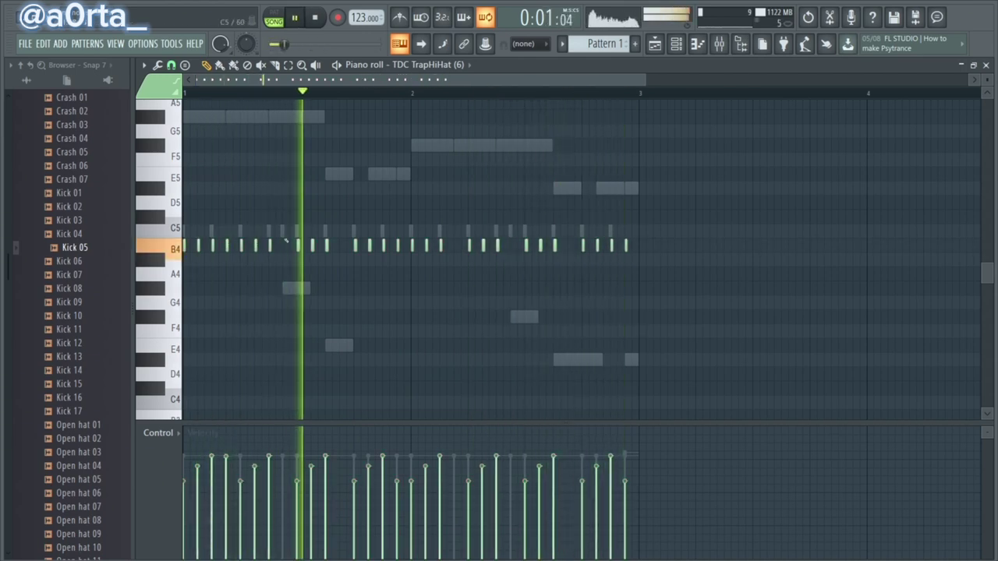
{"action": "left_click", "coordinate": [284, 245]}
{"action": "left_click", "coordinate": [341, 246]}
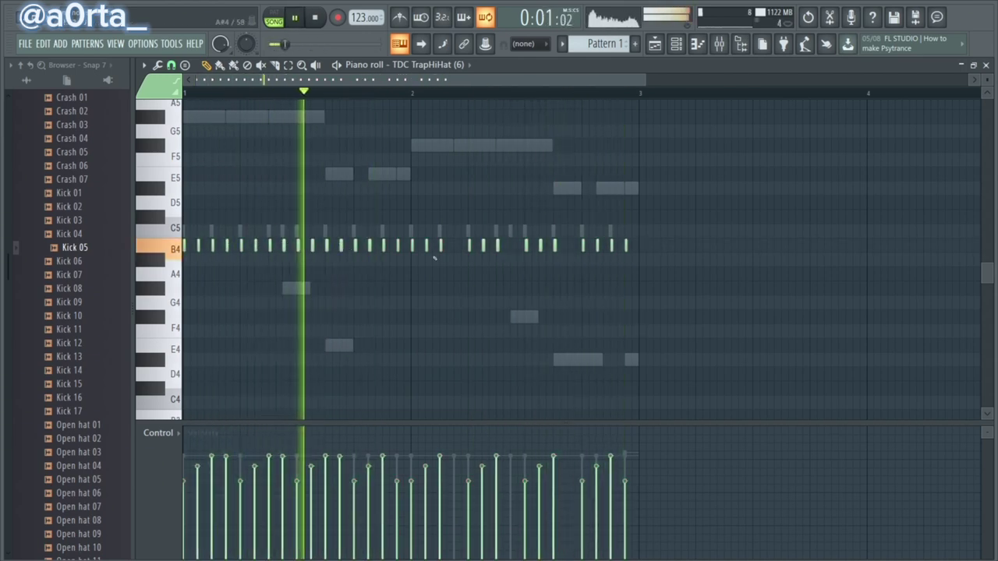
{"action": "left_click", "coordinate": [455, 246]}
{"action": "left_click", "coordinate": [511, 246]}
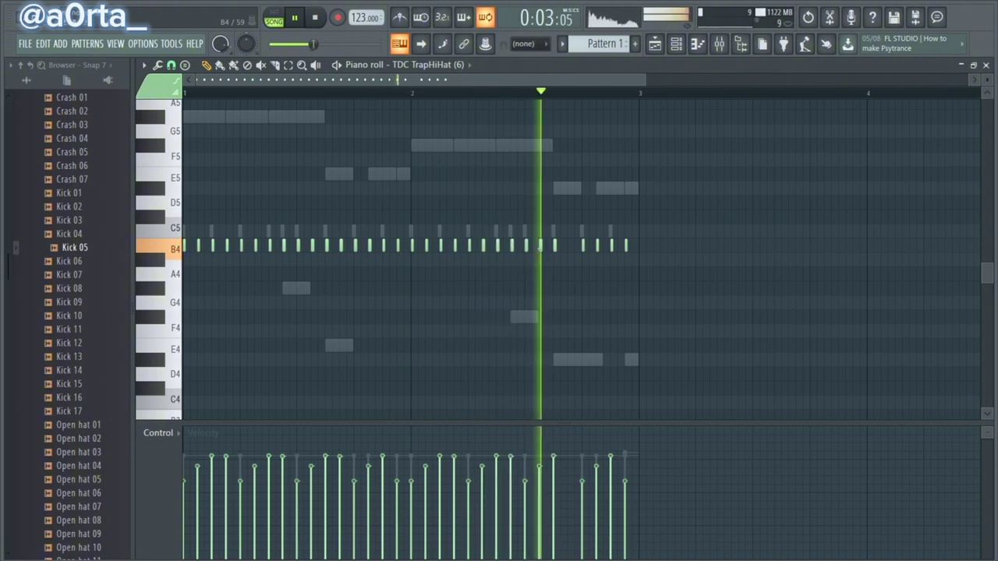
{"action": "left_click", "coordinate": [569, 246]}
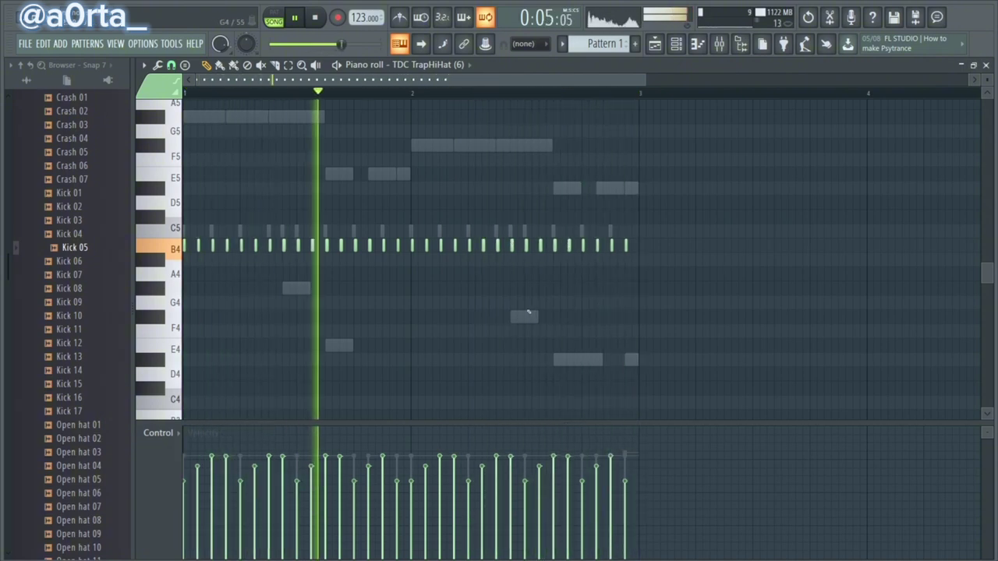
Increase the TDC TrapHiHat (6) sample's fade-in a little more and bring up the playlist
{"action": "key", "text": "F6"}
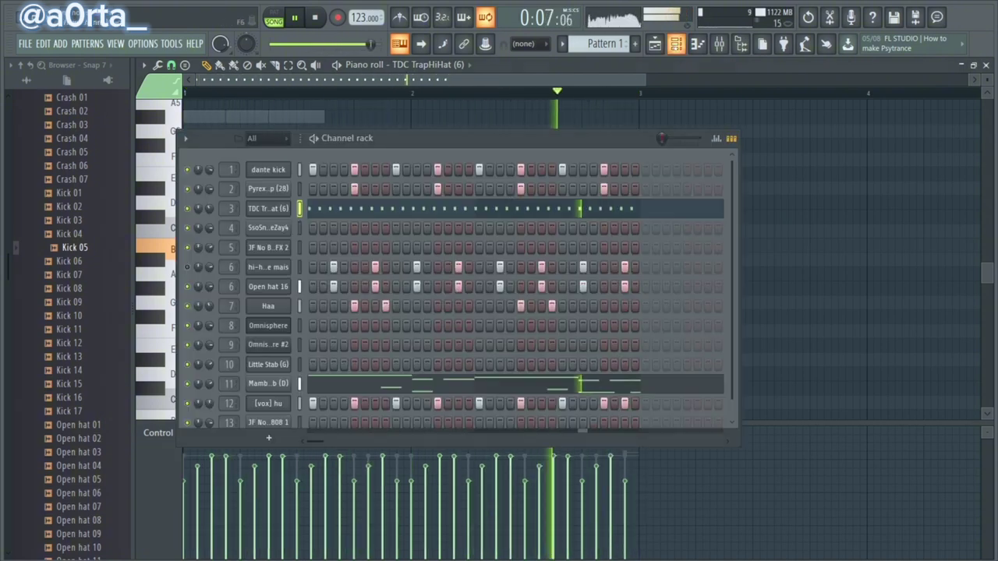
{"action": "left_click", "coordinate": [268, 210]}
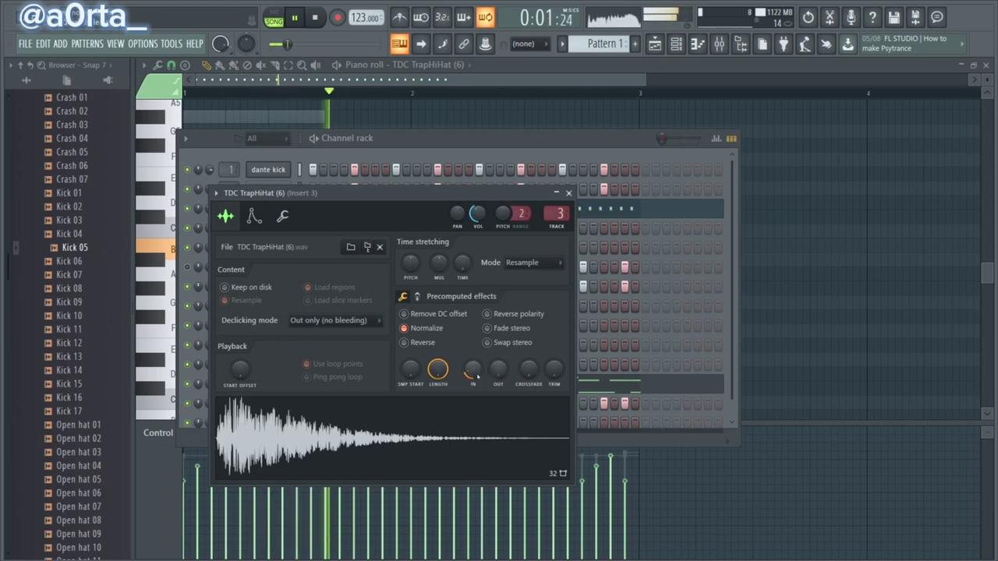
{"action": "left_click_drag", "start_coordinate": [478, 377], "coordinate": [478, 371]}
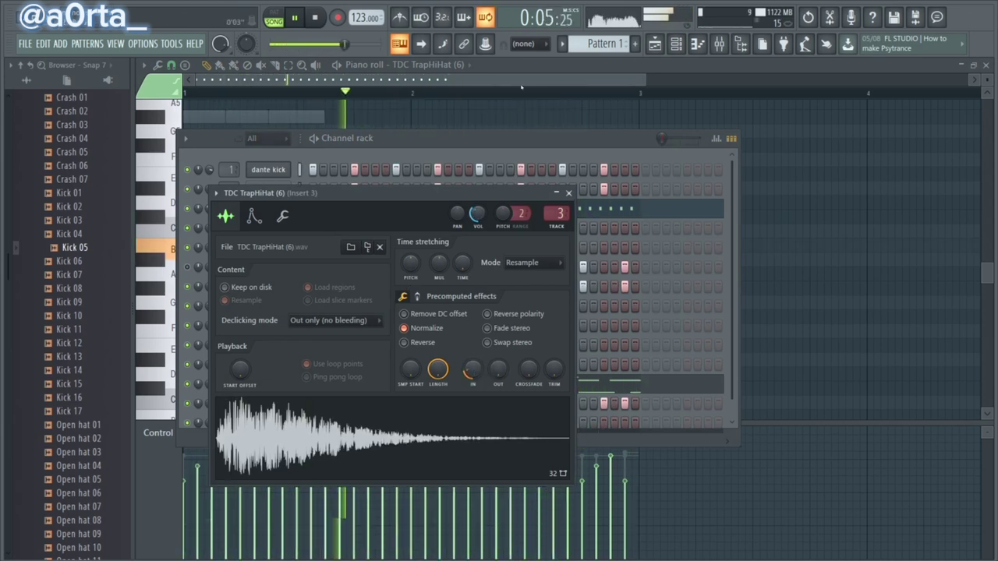
{"action": "left_click", "coordinate": [546, 69]}
{"action": "left_click", "coordinate": [655, 45]}
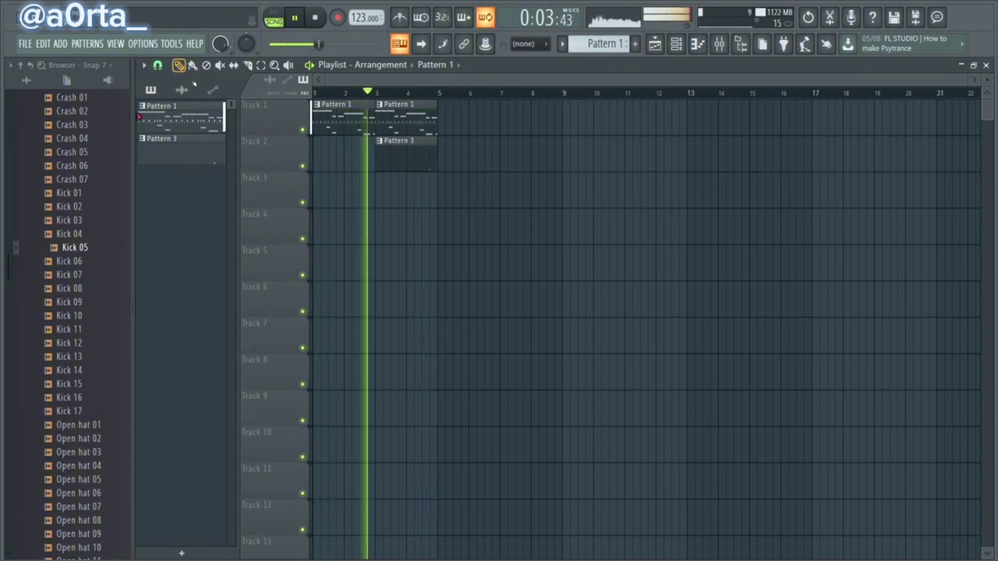
Place SsoSnareZay4 hits on steps 4 and 8 of both bars and check its sample settings
{"action": "key", "text": "F6"}
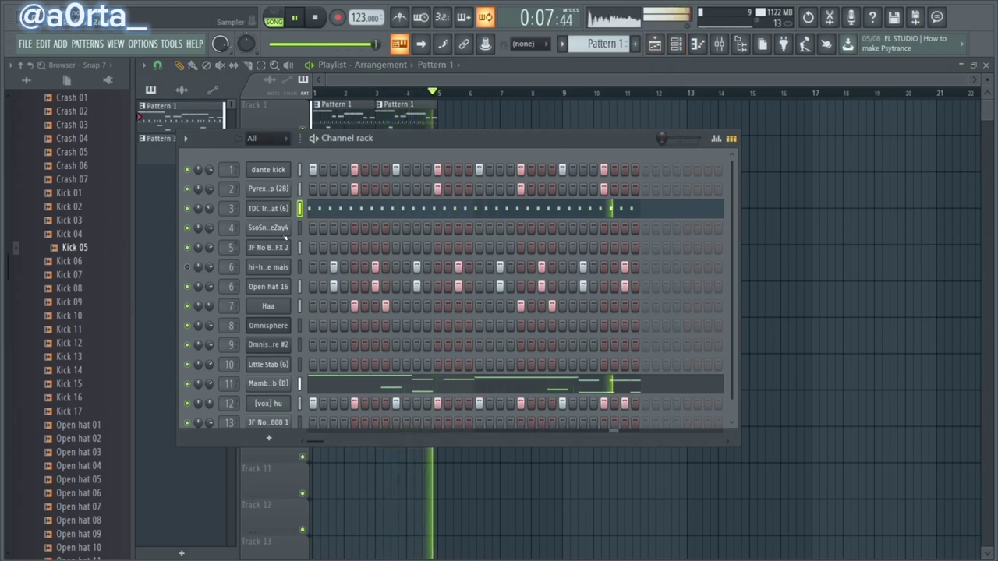
{"action": "left_click", "coordinate": [344, 228]}
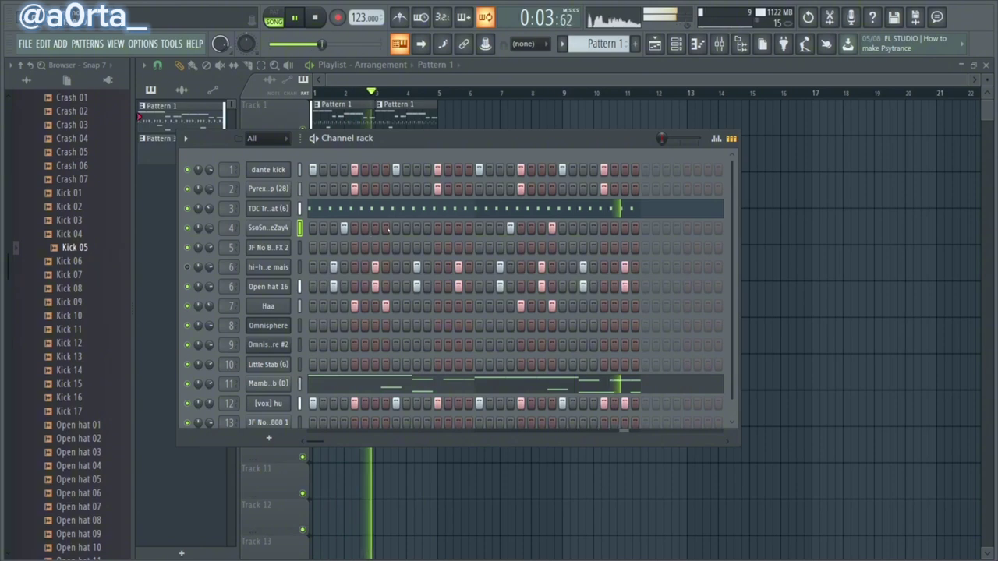
{"action": "left_click", "coordinate": [269, 227]}
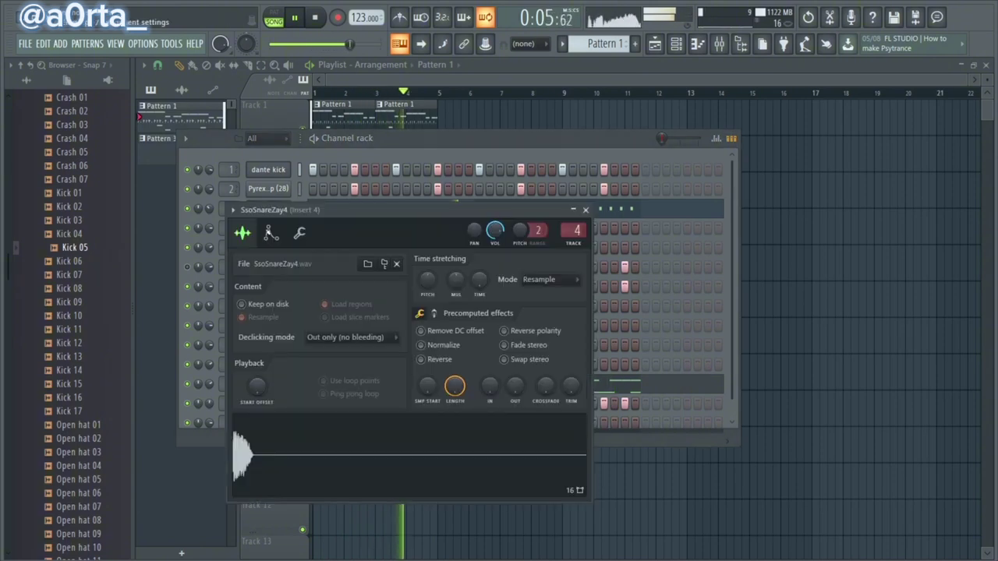
{"action": "left_click", "coordinate": [474, 180]}
In the SsoSnareZay4 piano roll, add C5 notes on steps 12, 14 and 15 of bar 2, with lower velocity on 12 and 15
{"action": "right_click", "coordinate": [288, 225]}
{"action": "left_click", "coordinate": [323, 230]}
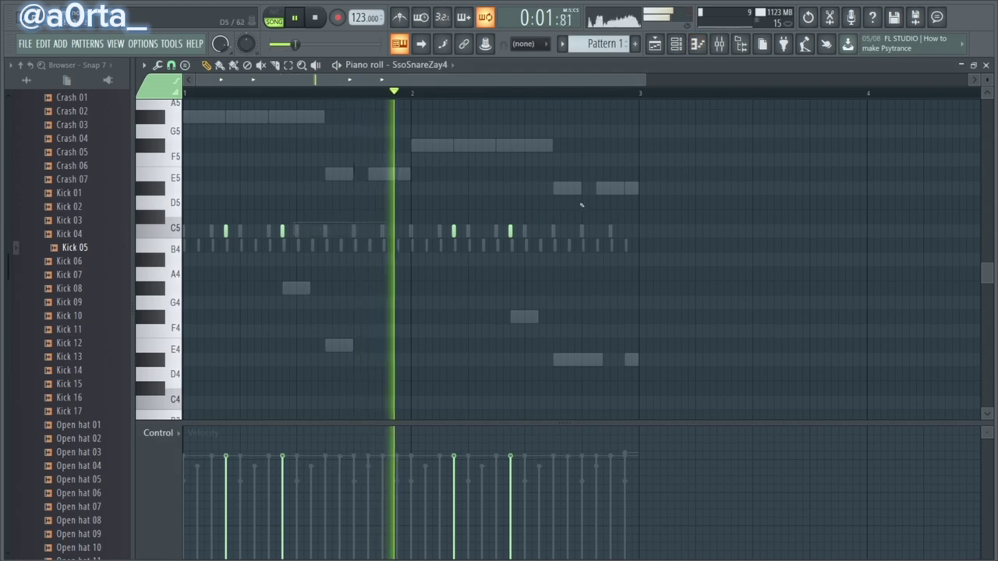
{"action": "left_click", "coordinate": [568, 230]}
{"action": "left_click", "coordinate": [610, 230]}
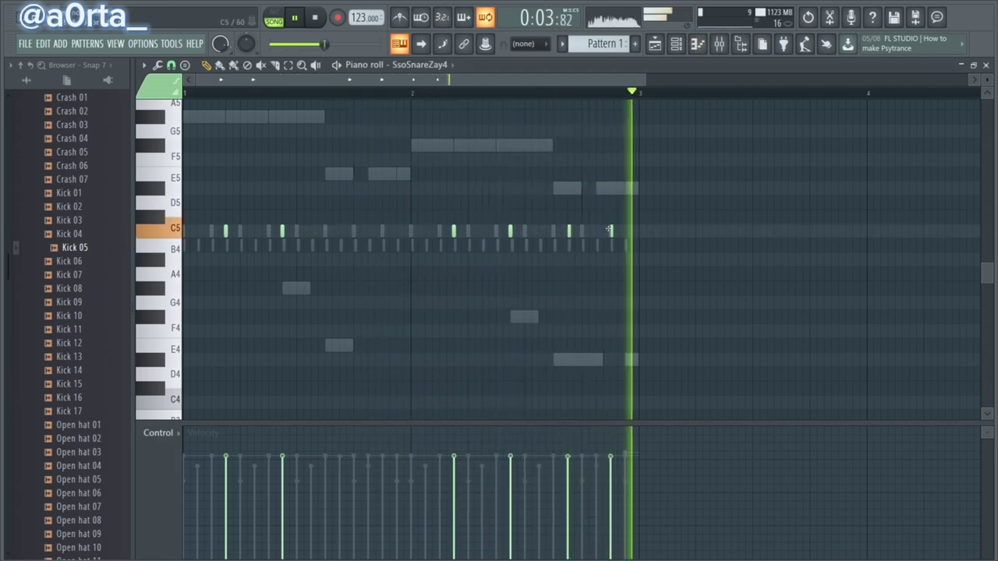
{"action": "right_click", "coordinate": [612, 231]}
{"action": "left_click", "coordinate": [597, 234]}
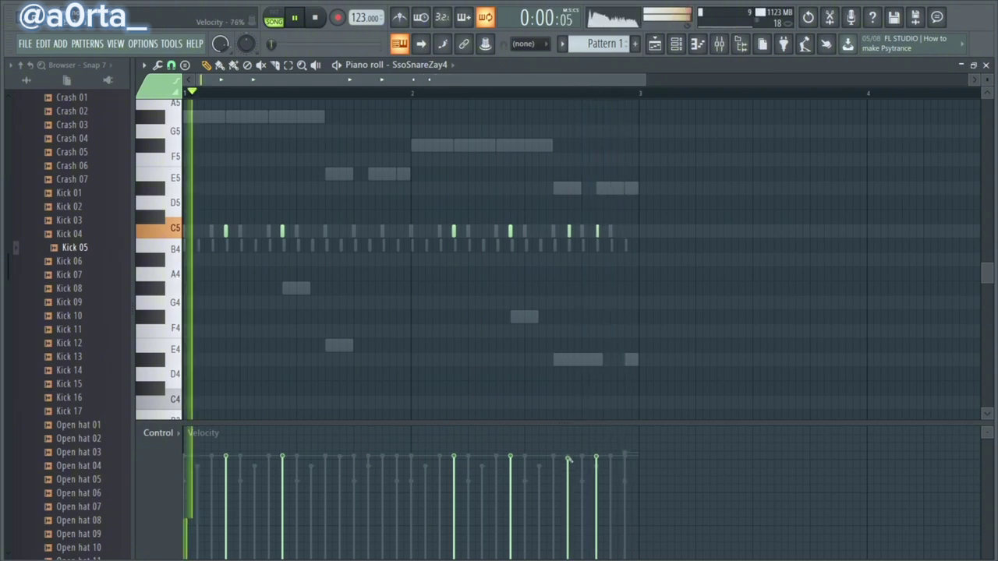
{"action": "left_click_drag", "start_coordinate": [570, 459], "coordinate": [568, 479]}
{"action": "left_click", "coordinate": [612, 232]}
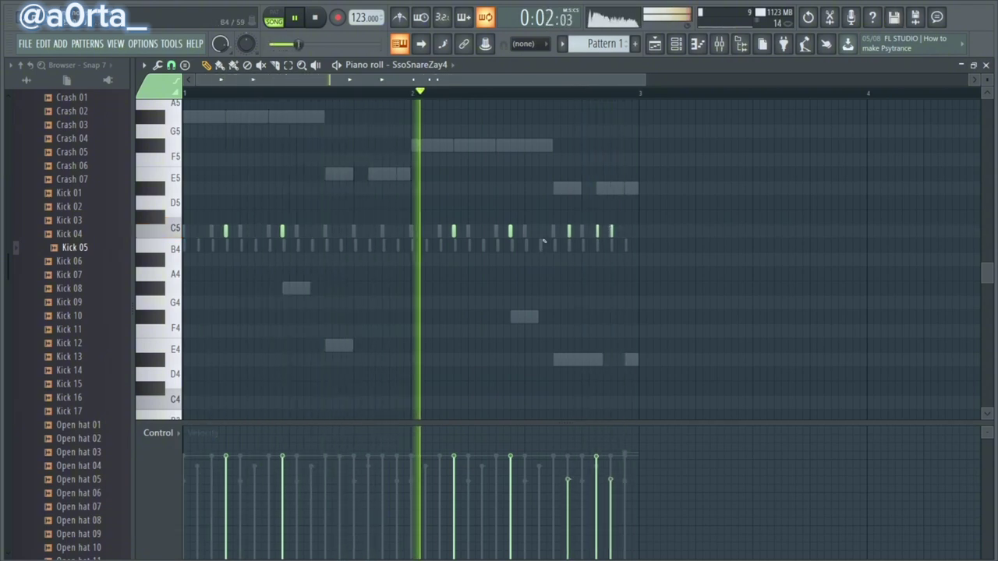
Add softer snare notes on steps 12 and 13 of bar 1 and step 13 of bar 2, slightly raising bar 1's step 13 velocity
{"action": "left_click", "coordinate": [554, 232]}
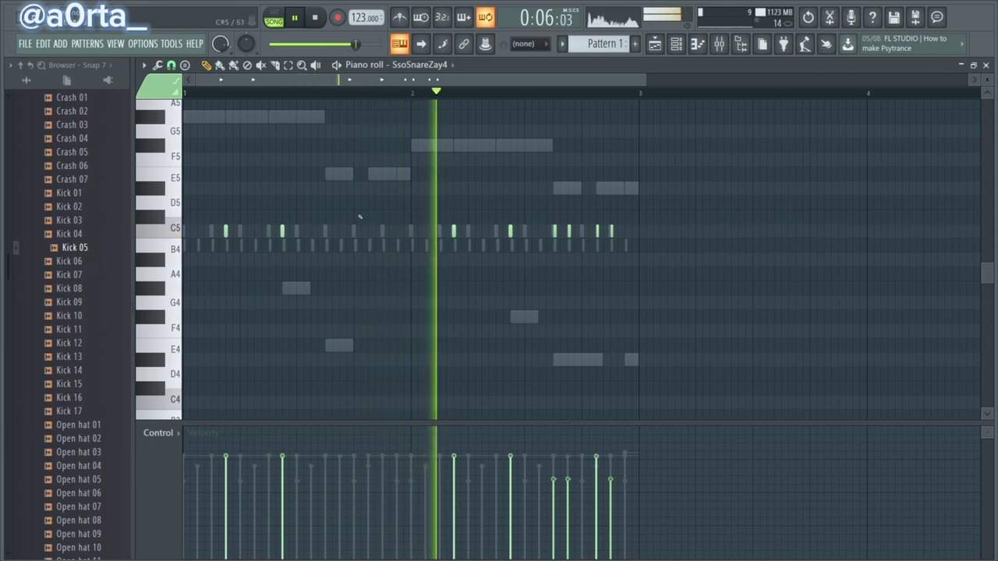
{"action": "left_click", "coordinate": [340, 231]}
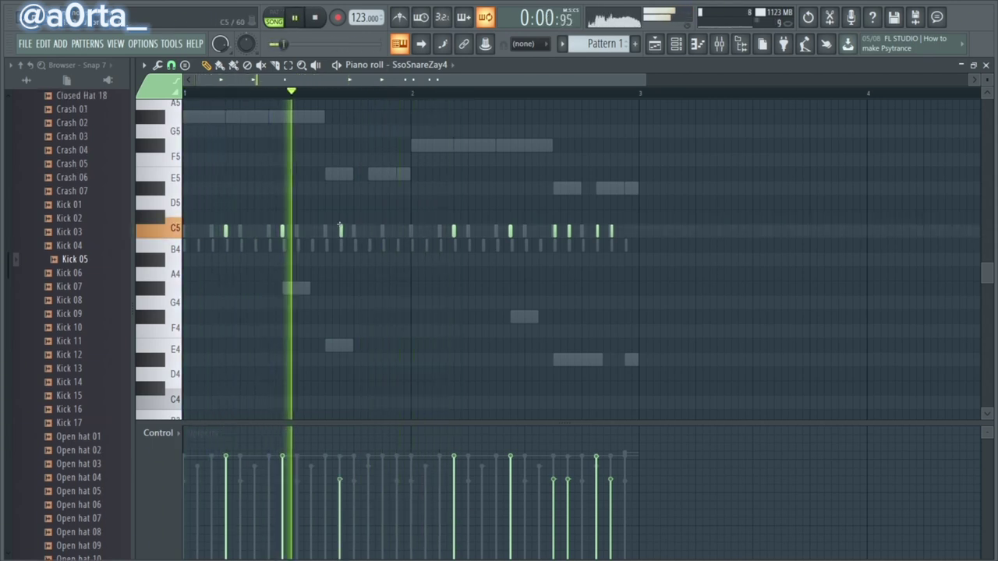
{"action": "left_click", "coordinate": [355, 232]}
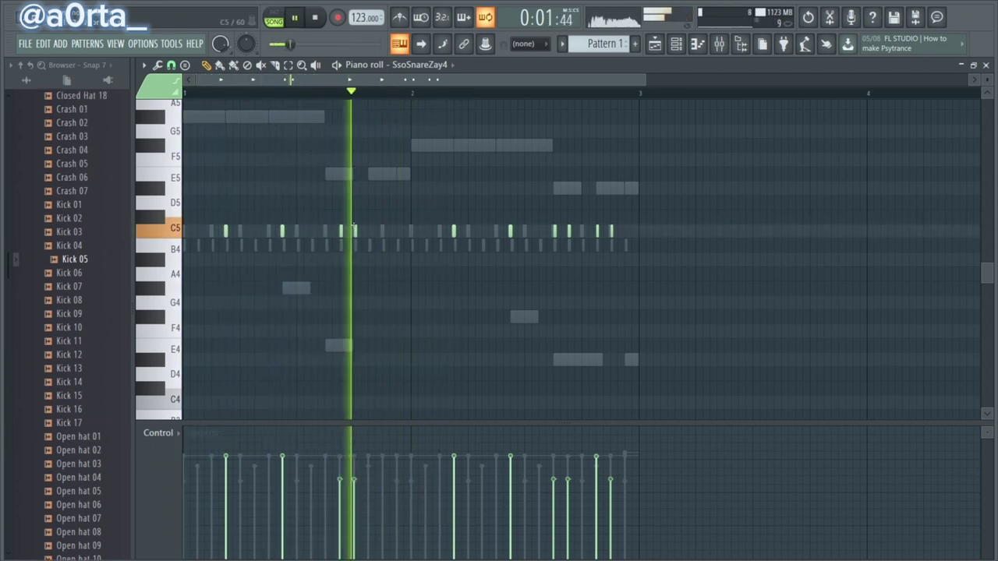
{"action": "left_click", "coordinate": [583, 233]}
{"action": "right_click", "coordinate": [555, 232]}
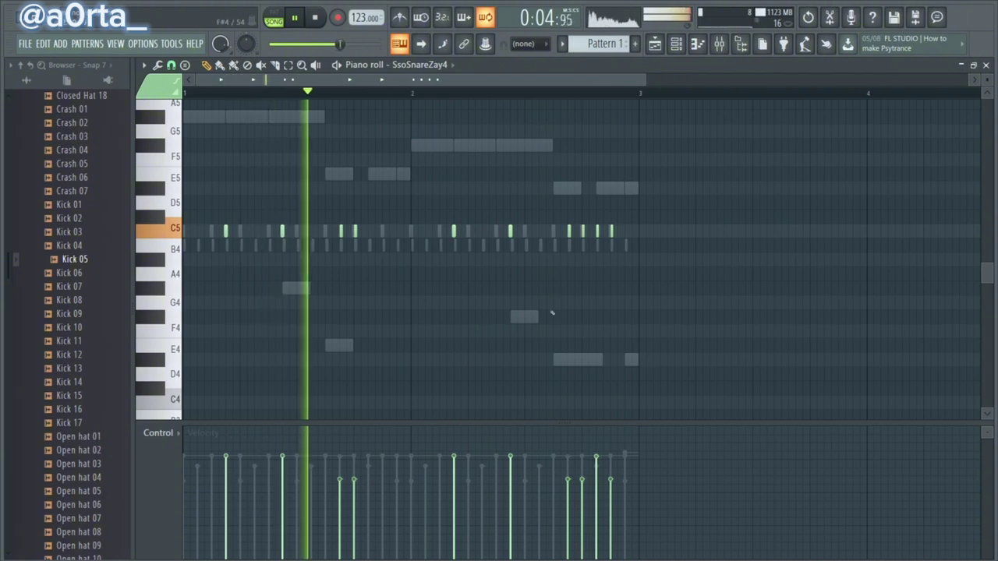
{"action": "left_click", "coordinate": [362, 465]}
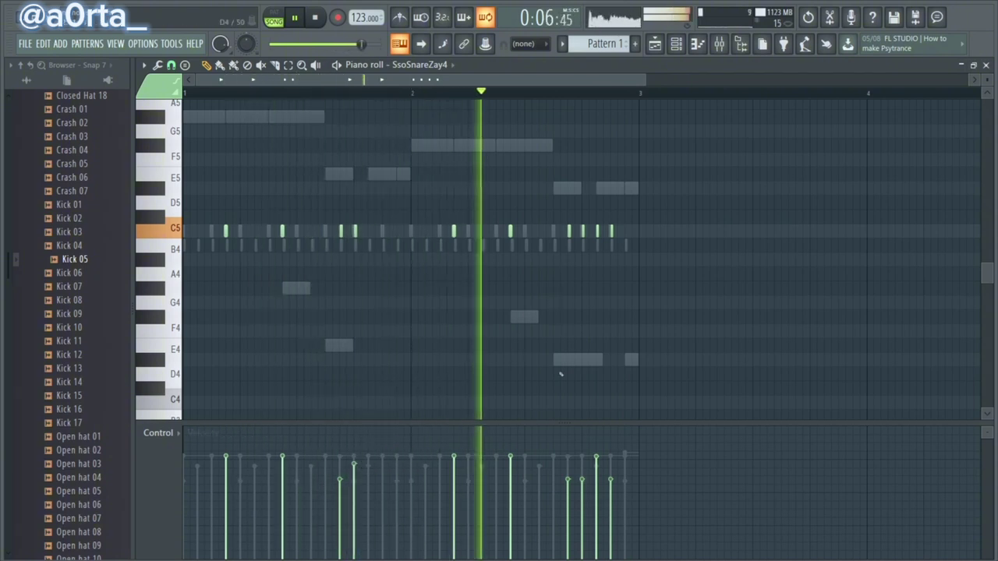
Remove the snare note on step 14 of bar 2 and add C5 notes on bar 1 step 15 and bar 2 steps 10 and 16
{"action": "right_click", "coordinate": [598, 233]}
{"action": "left_click", "coordinate": [626, 232]}
{"action": "left_click", "coordinate": [383, 230]}
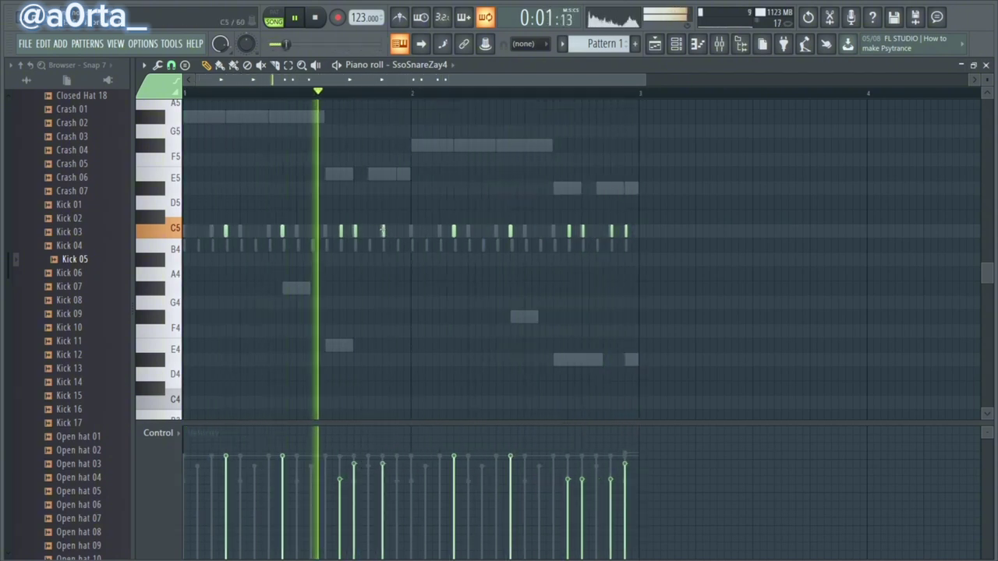
{"action": "left_click", "coordinate": [544, 233]}
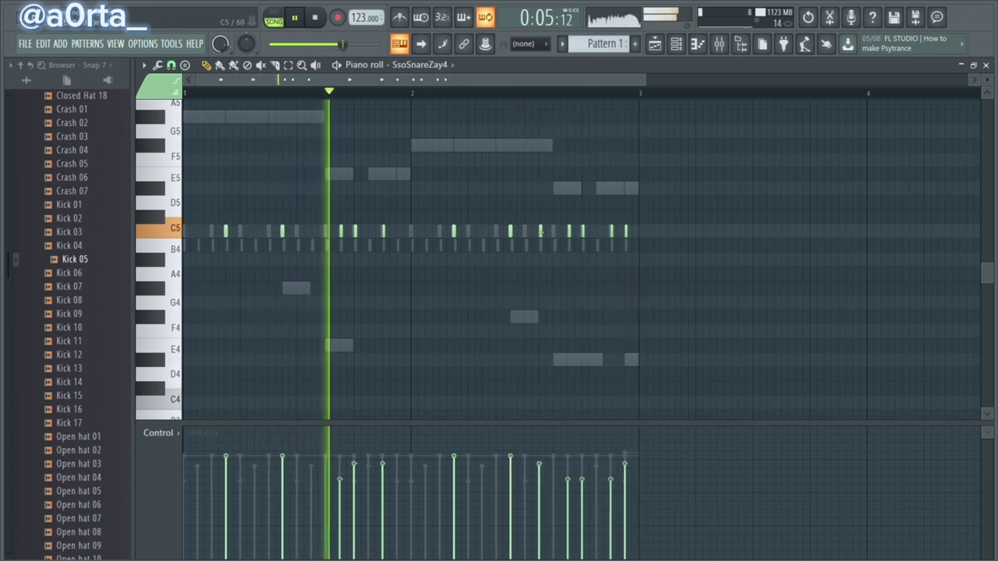
Remove the snare notes on step 12 of bar 1 and step 16 of bar 2
{"action": "key", "text": "space"}
{"action": "key", "text": "space"}
{"action": "right_click", "coordinate": [342, 232]}
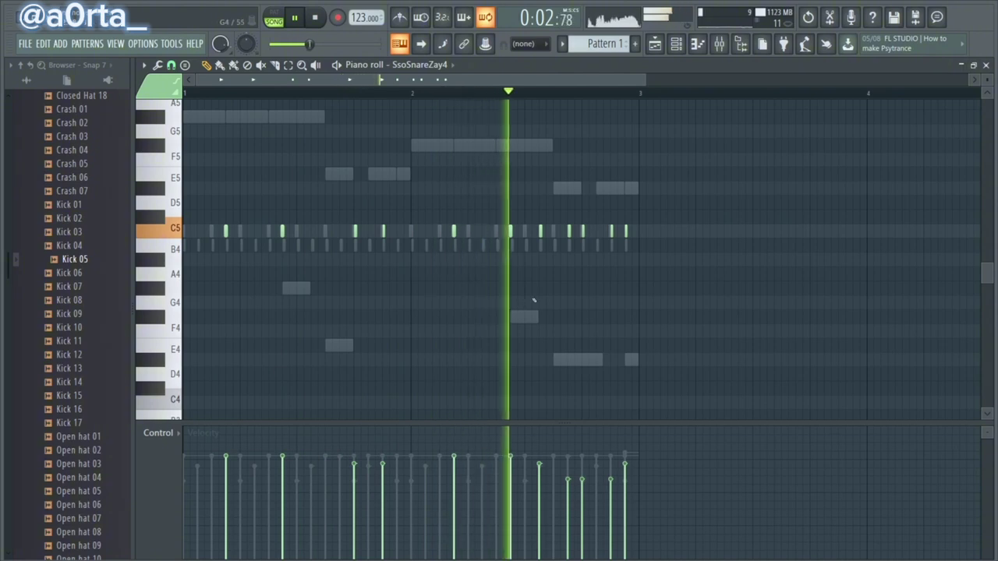
{"action": "right_click", "coordinate": [626, 231]}
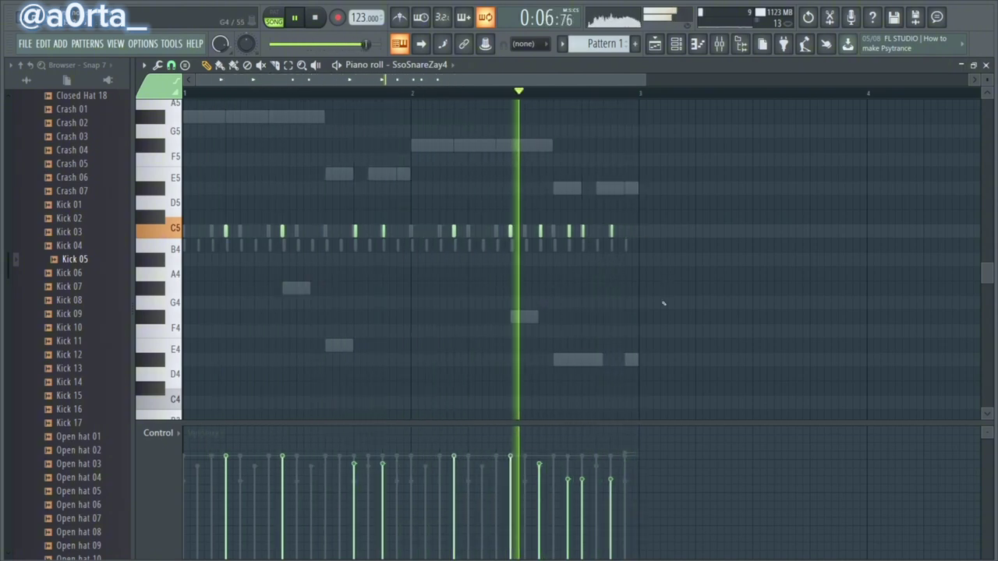
Raise the velocity of the snare note on bar 2 step 15 to about 80% and add a C5 note on bar 1 step 11
{"action": "left_click", "coordinate": [613, 454]}
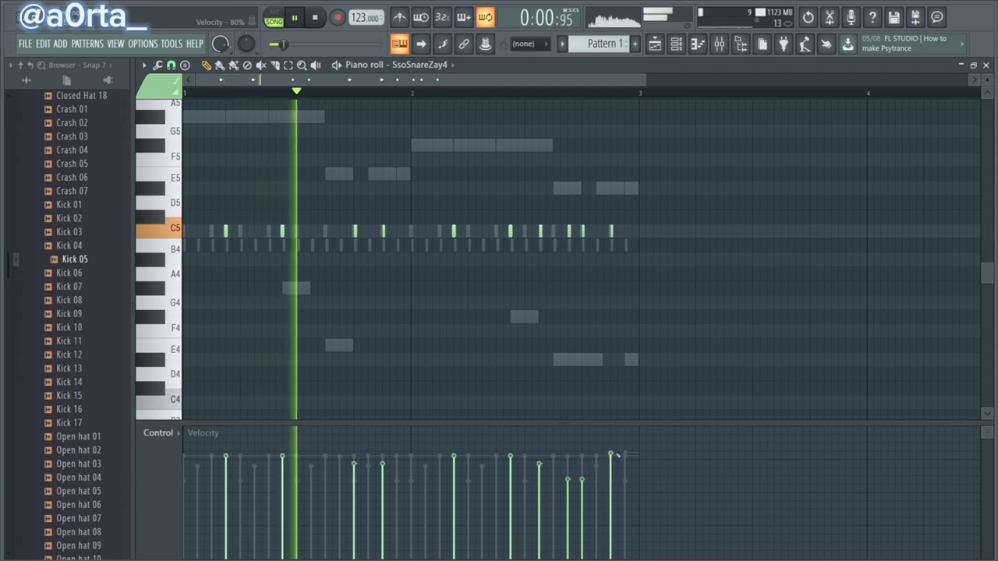
{"action": "left_click", "coordinate": [326, 231]}
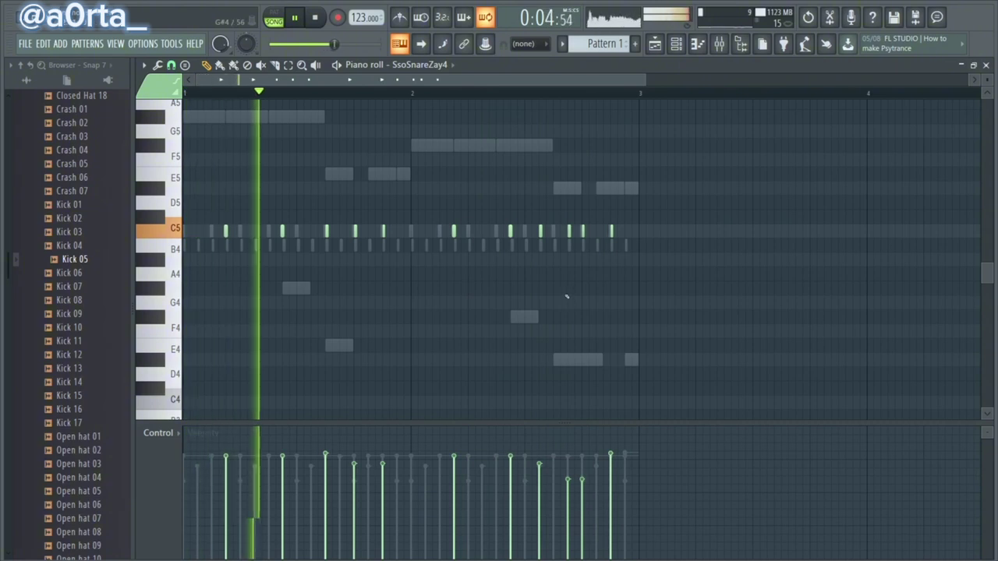
Show the channel rack and list the recent files in the sample browser
{"action": "left_click", "coordinate": [677, 45]}
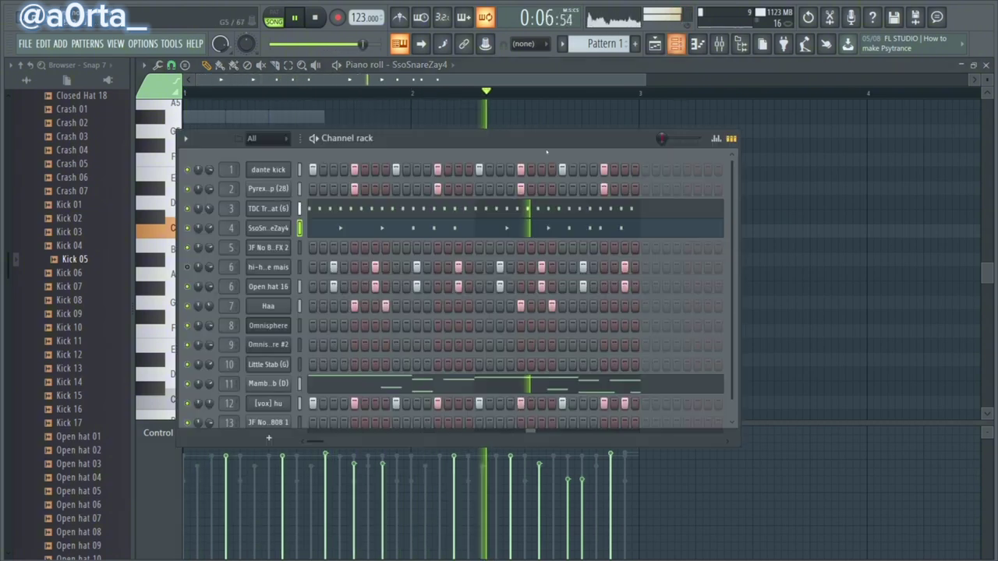
{"action": "scroll", "coordinate": [86, 250], "scroll_direction": "up", "scroll_amount": 4}
{"action": "scroll", "coordinate": [84, 248], "scroll_direction": "up", "scroll_amount": 15}
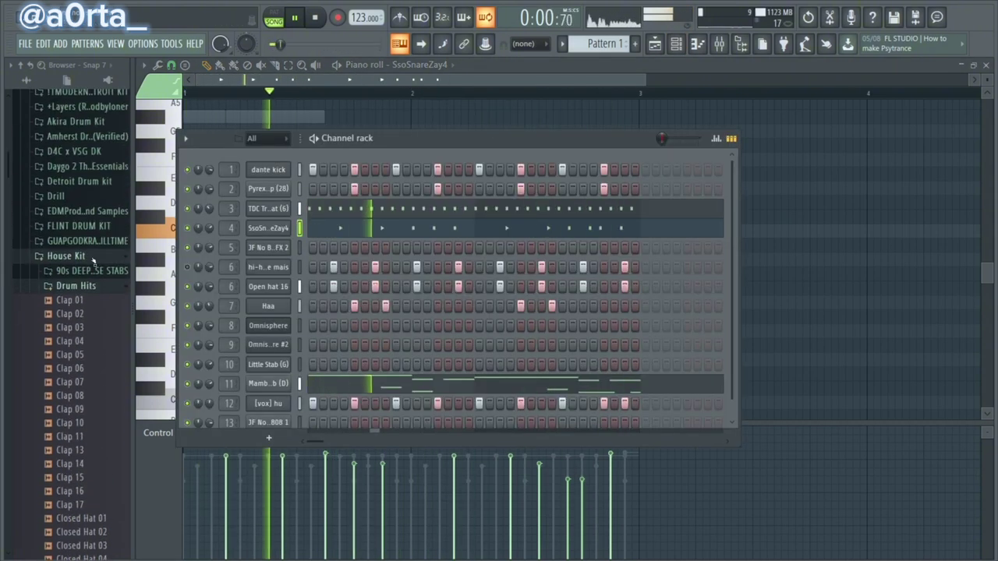
{"action": "scroll", "coordinate": [94, 264], "scroll_direction": "up", "scroll_amount": 2}
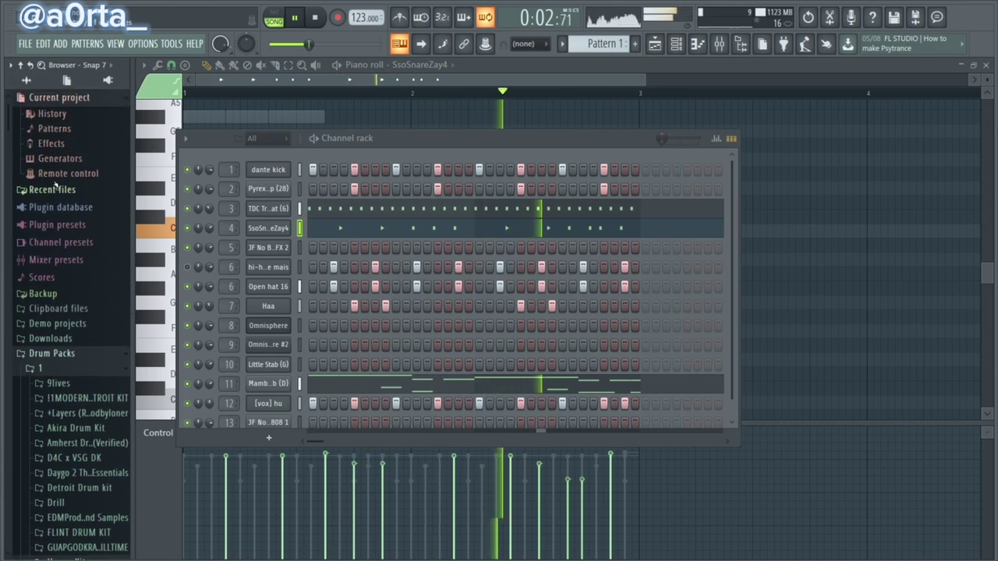
{"action": "left_click", "coordinate": [59, 191]}
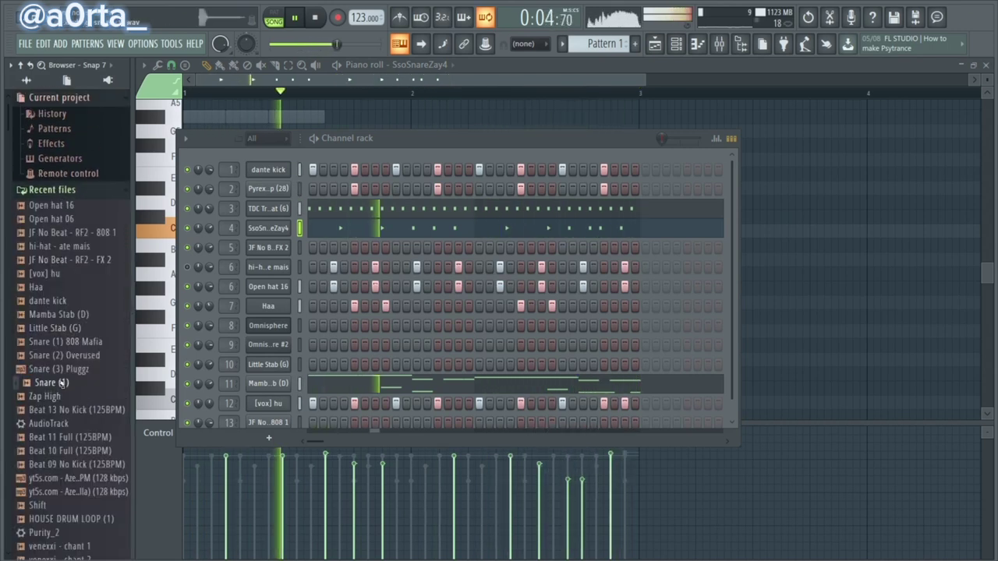
Replace the SsoSnareZay4 sample with Snare (3) Pluggz and move its sample start forward to cut the leading silence
{"action": "left_click", "coordinate": [66, 371]}
{"action": "left_click_drag", "start_coordinate": [65, 373], "coordinate": [269, 226]}
{"action": "left_click", "coordinate": [268, 226]}
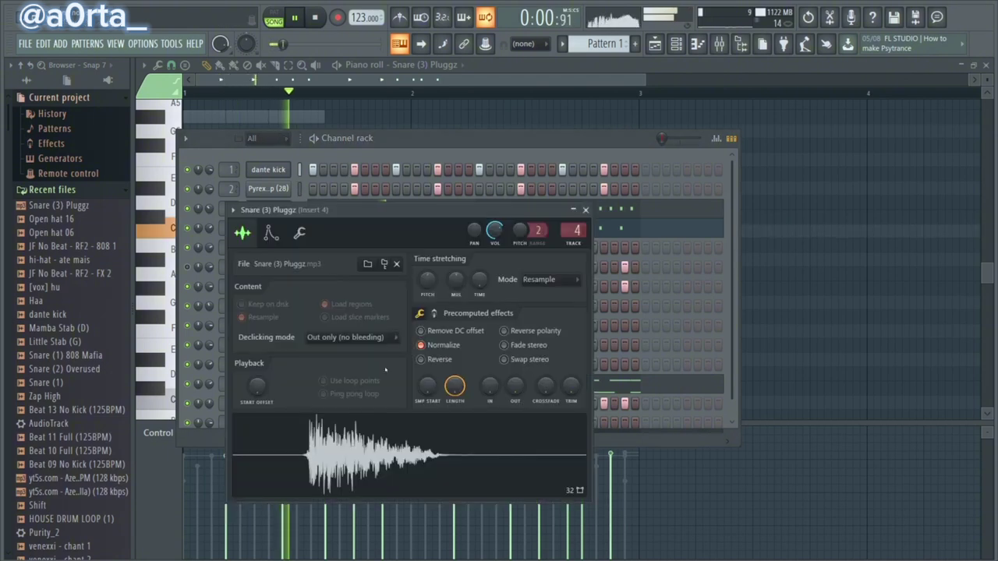
{"action": "left_click_drag", "start_coordinate": [428, 389], "coordinate": [413, 401]}
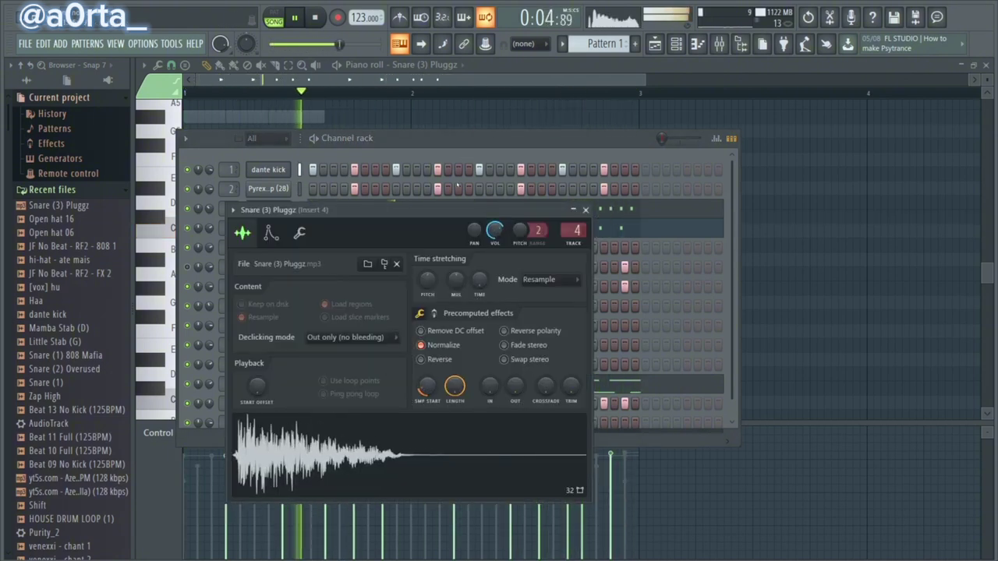
Load Snare (1) into the snare channel and reset its sample start to the beginning
{"action": "left_click", "coordinate": [446, 149]}
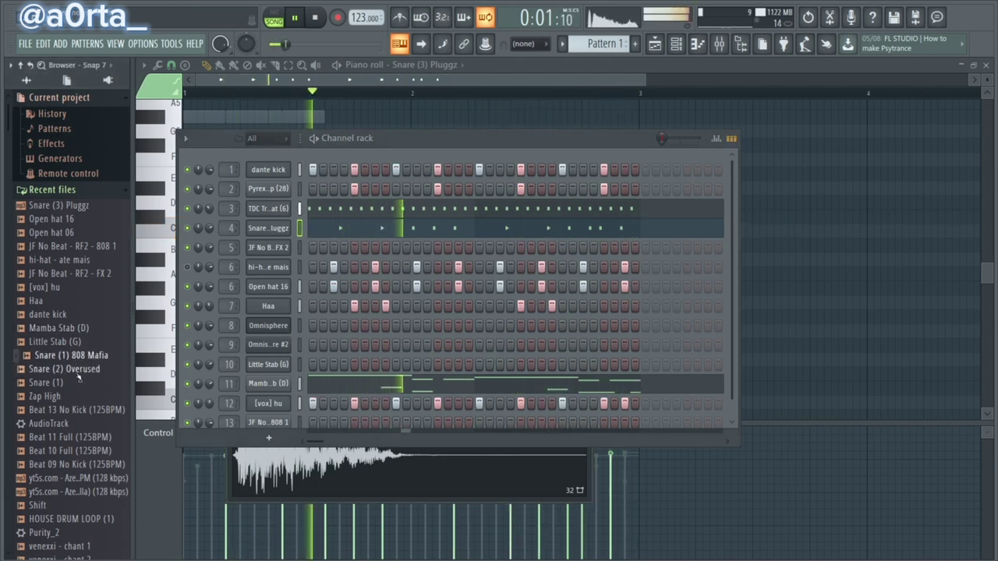
{"action": "left_click_drag", "start_coordinate": [80, 379], "coordinate": [268, 227]}
{"action": "left_click", "coordinate": [278, 228]}
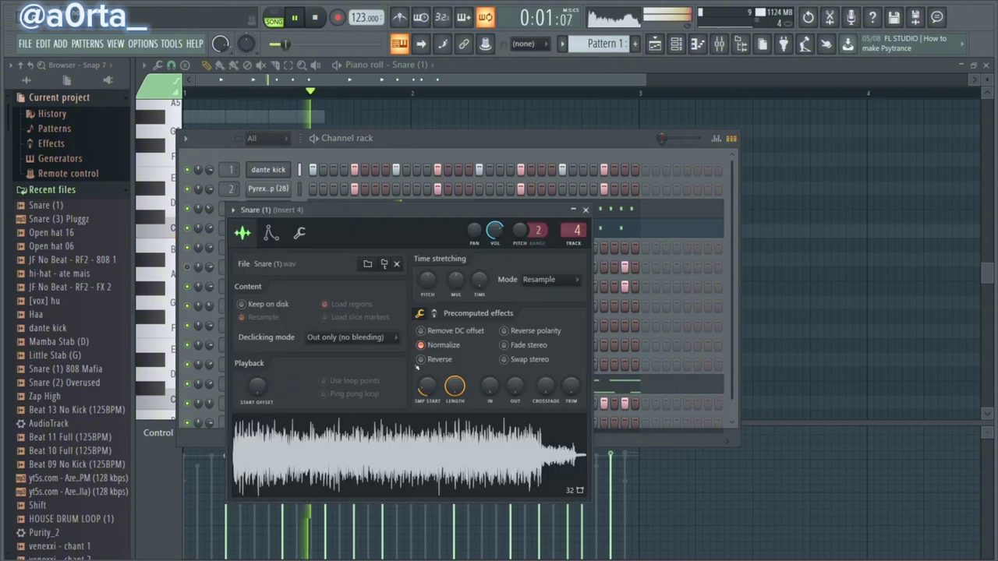
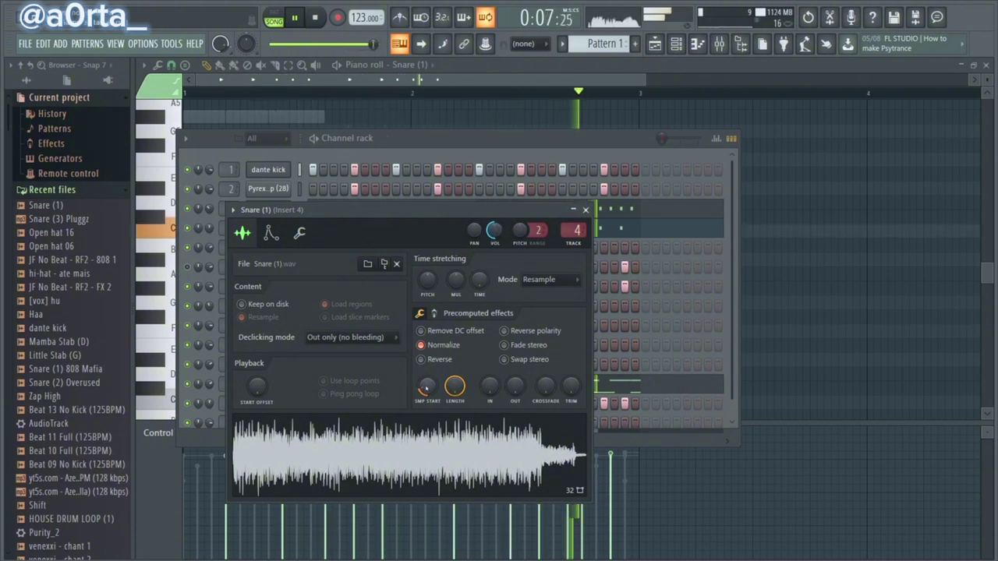
{"action": "left_click_drag", "start_coordinate": [426, 388], "coordinate": [443, 362]}
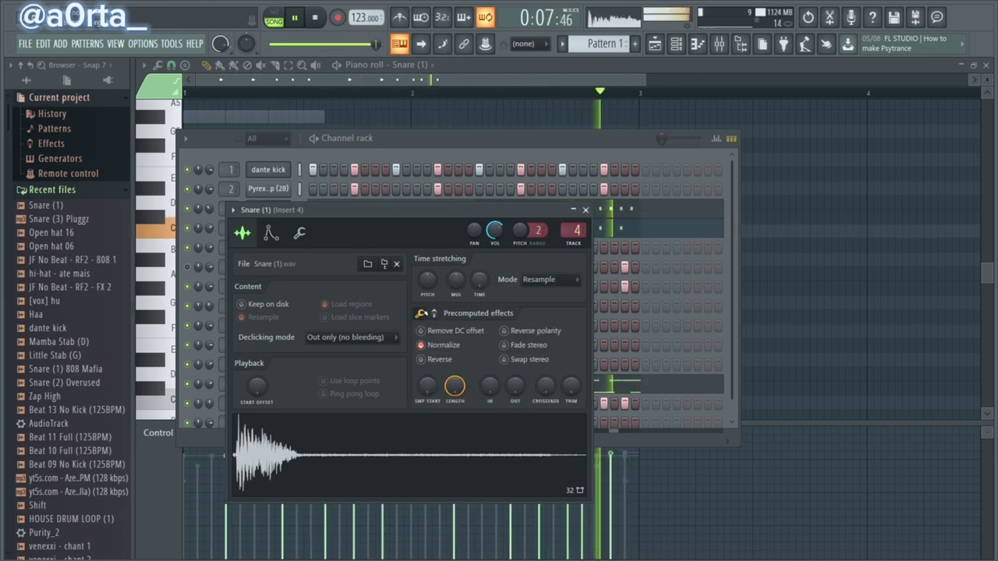
Try fade-in and boost adjustments in the precomputed effects of the Snare (1) sample
{"action": "left_click", "coordinate": [434, 313]}
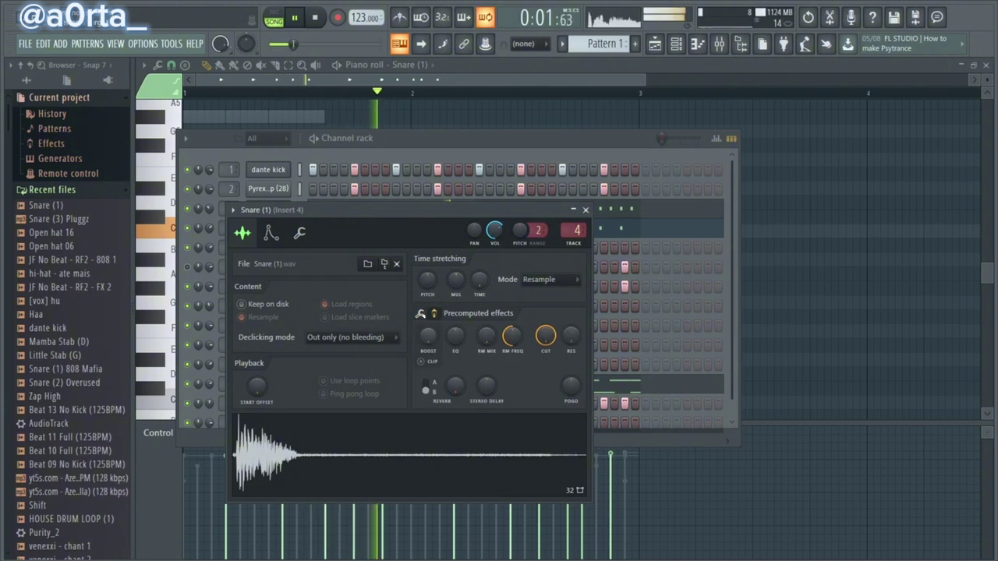
{"action": "left_click", "coordinate": [434, 313]}
{"action": "mouse_move", "coordinate": [491, 385]}
{"action": "left_mouse_down"}
{"action": "mouse_move", "coordinate": [492, 370]}
{"action": "mouse_move", "coordinate": [490, 393]}
{"action": "left_mouse_up"}
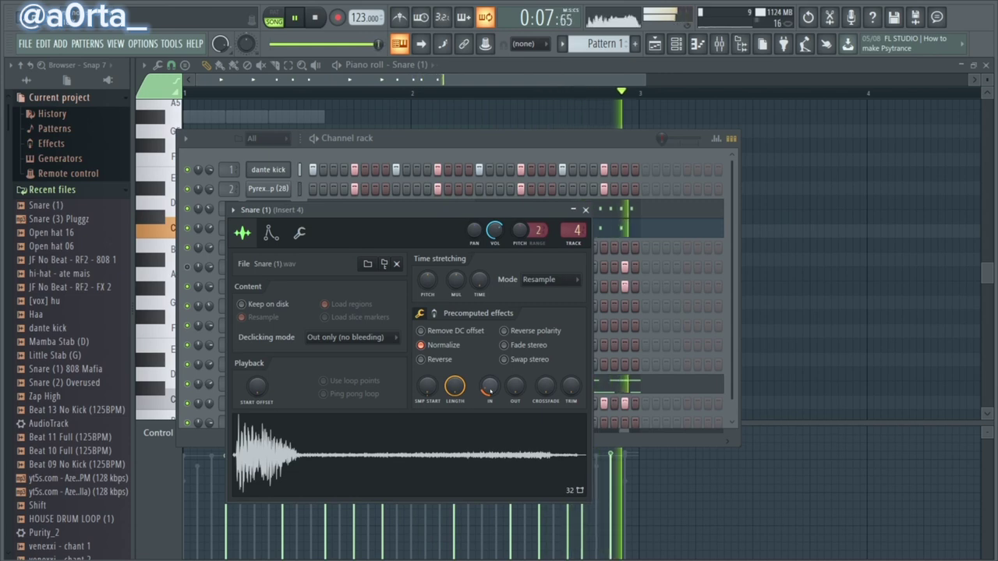
{"action": "left_click_drag", "start_coordinate": [491, 399], "coordinate": [493, 402]}
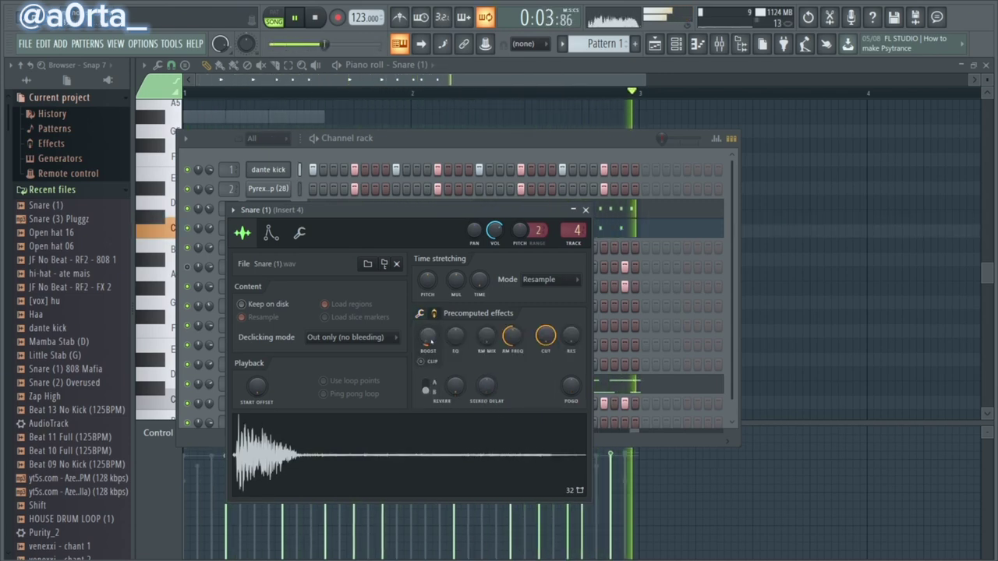
{"action": "left_click", "coordinate": [437, 346]}
{"action": "left_click", "coordinate": [434, 314]}
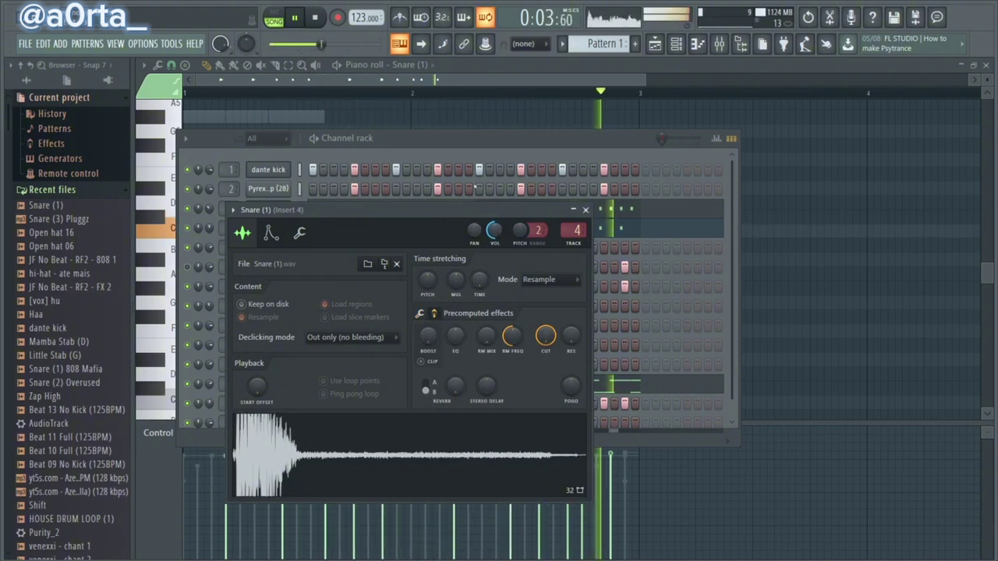
Replace the snare channel's sample with Snare (2) Overused
{"action": "left_click", "coordinate": [480, 142]}
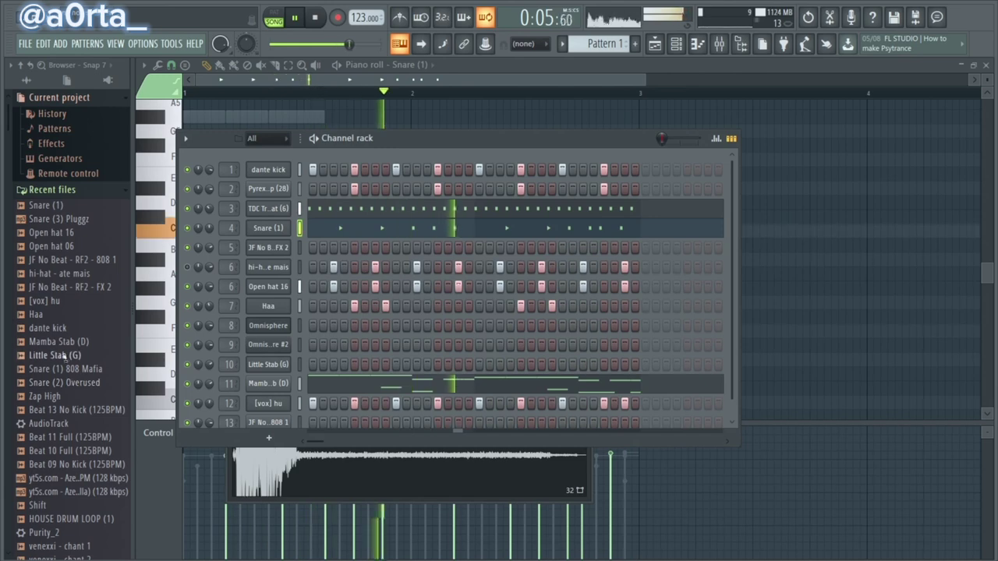
{"action": "left_click_drag", "start_coordinate": [59, 383], "coordinate": [279, 233]}
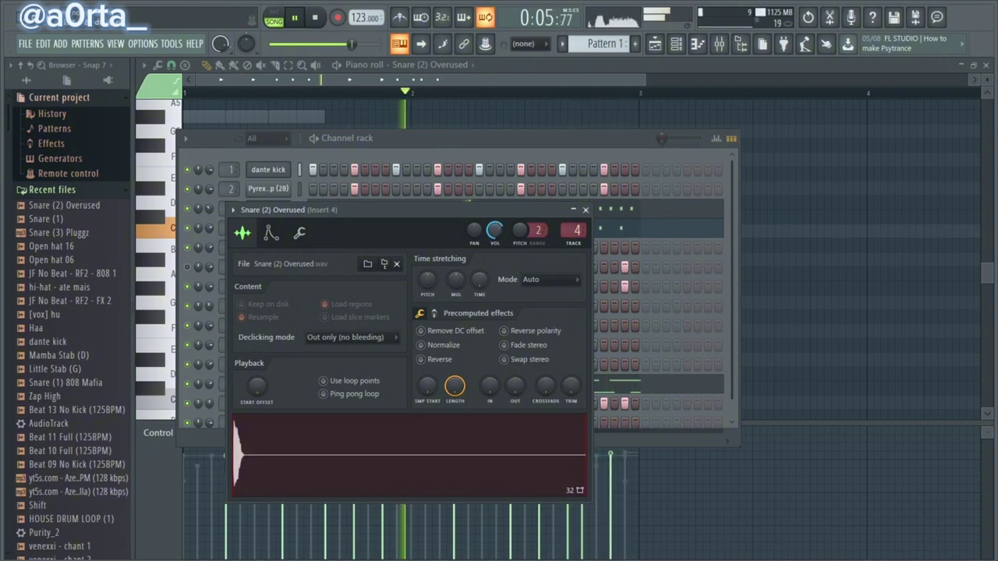
Replace the snare channel's sample with Snare (1) 808 Mafia and show the playlist
{"action": "left_click", "coordinate": [472, 153]}
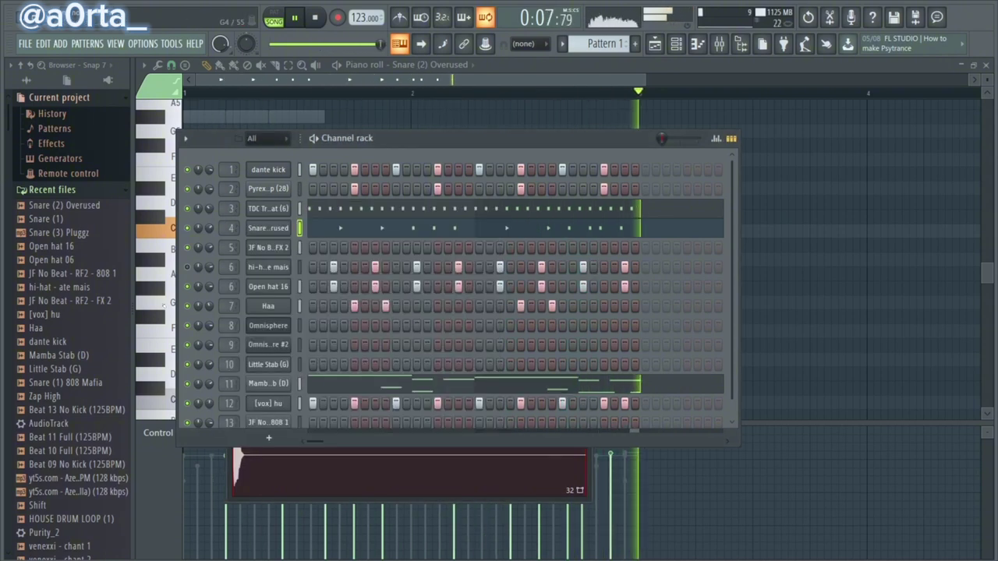
{"action": "left_click_drag", "start_coordinate": [78, 385], "coordinate": [268, 228]}
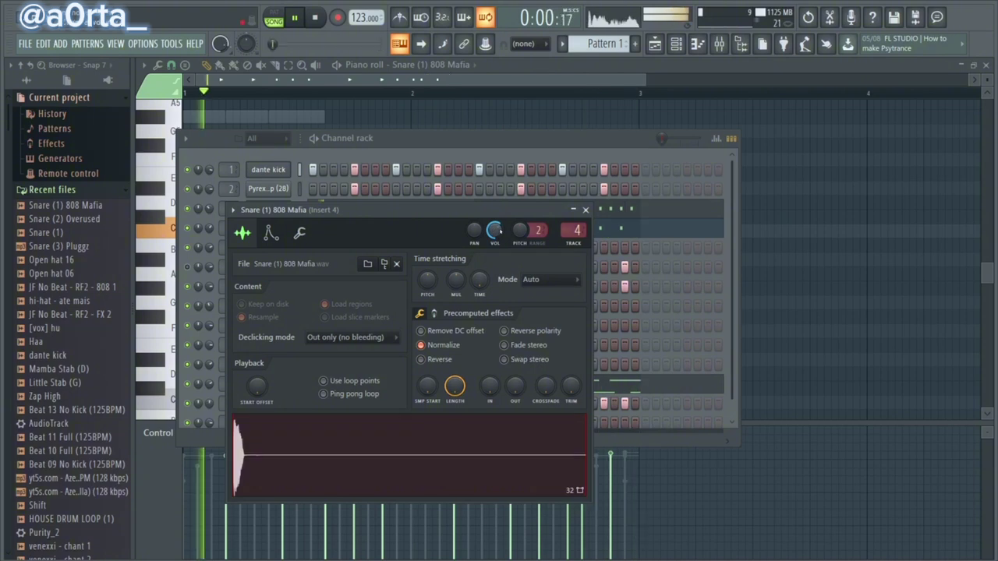
{"action": "left_click", "coordinate": [489, 143]}
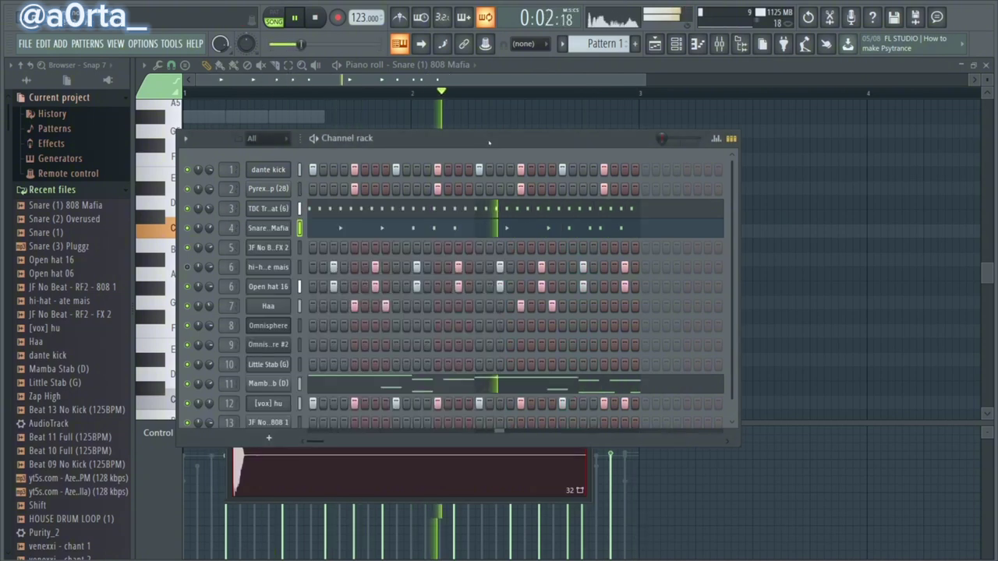
{"action": "left_click", "coordinate": [652, 45]}
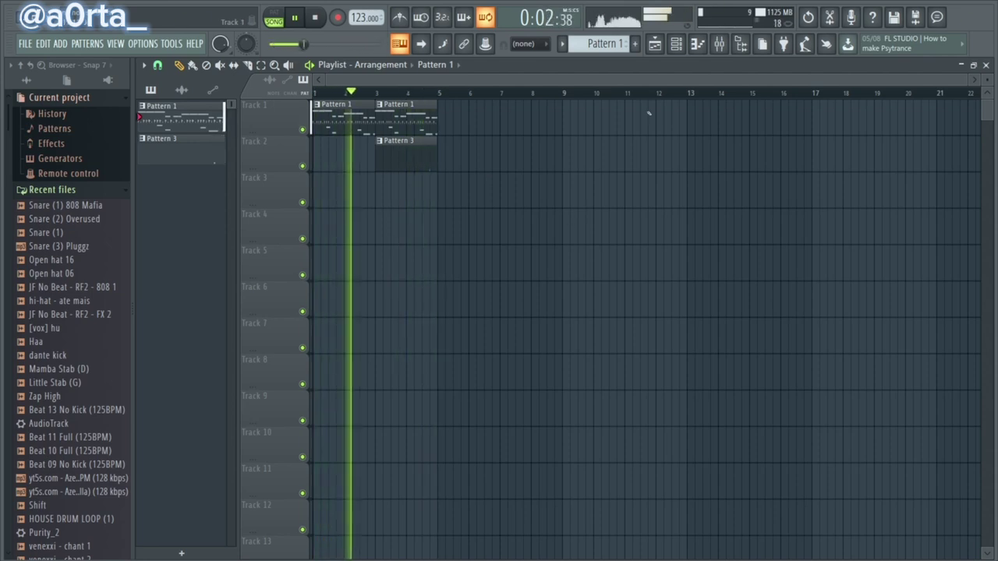
Audition recent samples for the beat, including 89 - Vocal 100 Loops, the claps from Needs (Clap) to luger 2, and DT - Sound16
{"action": "left_click", "coordinate": [674, 46]}
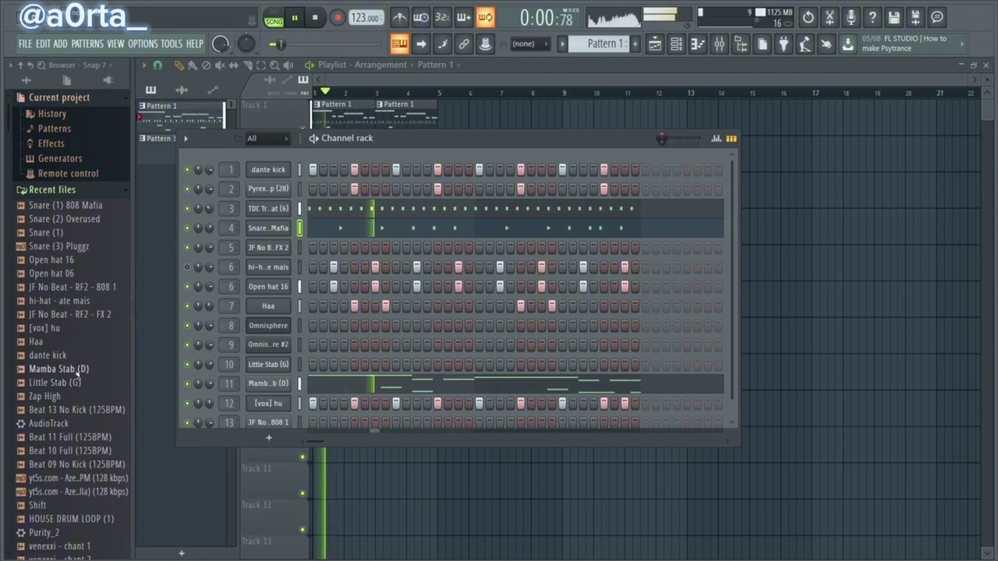
{"action": "scroll", "coordinate": [78, 351], "scroll_direction": "down", "scroll_amount": 8}
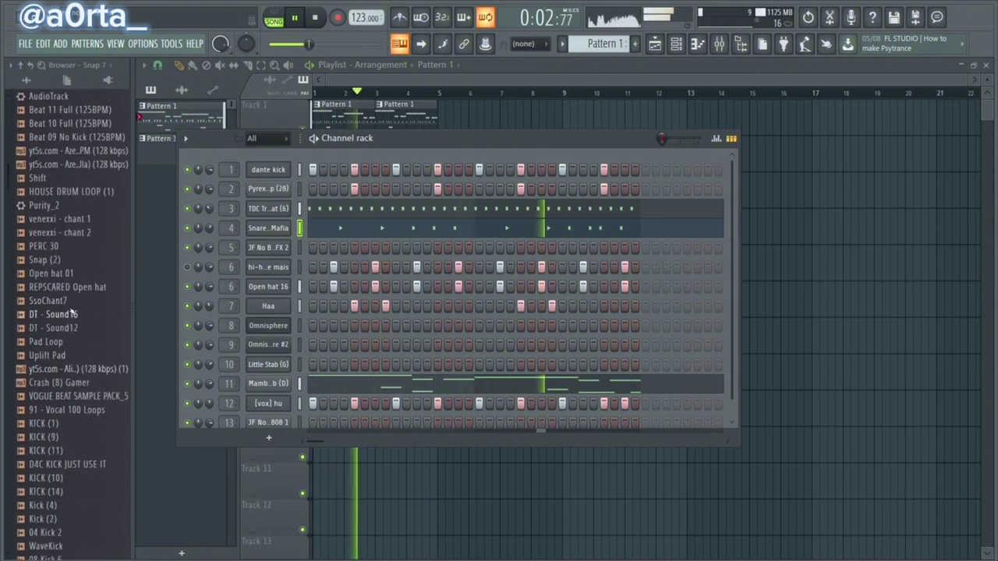
{"action": "scroll", "coordinate": [86, 353], "scroll_direction": "down", "scroll_amount": 8}
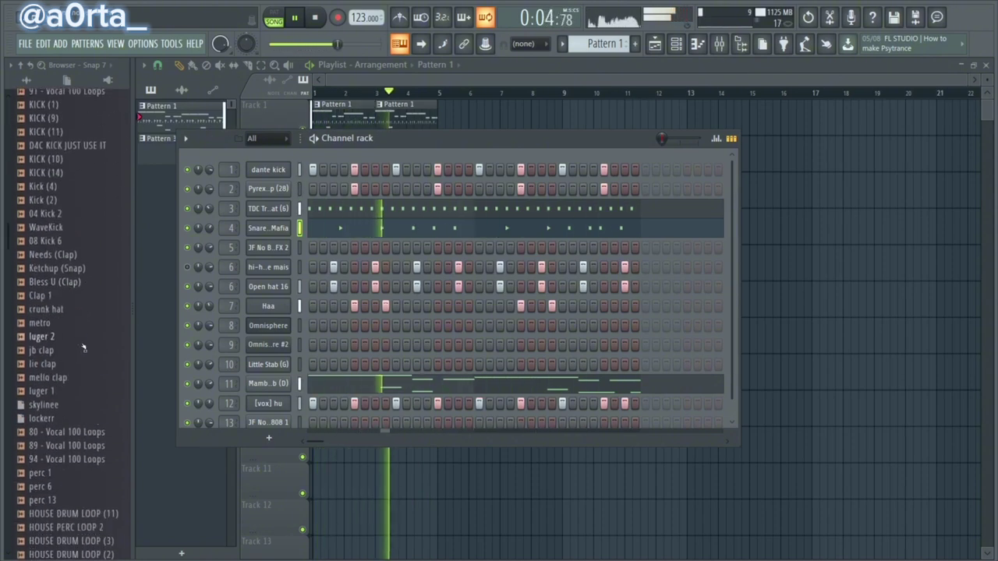
{"action": "left_click", "coordinate": [85, 437]}
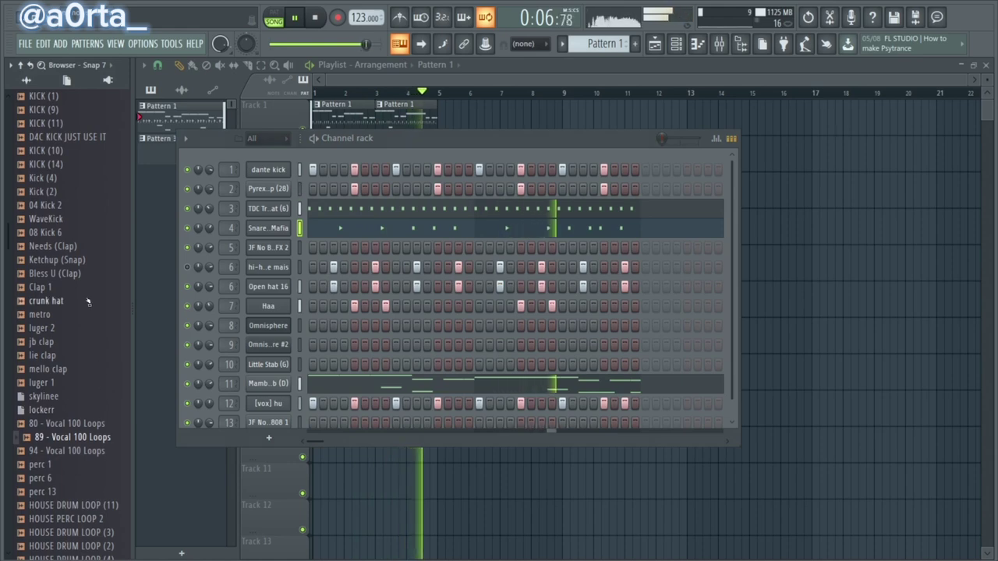
{"action": "left_click", "coordinate": [79, 246]}
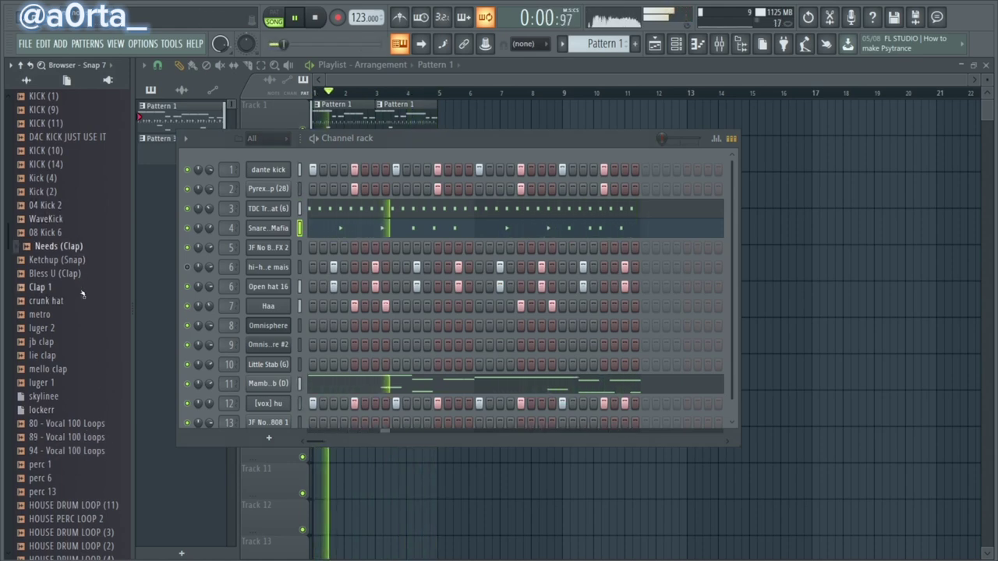
{"action": "key", "text": "Down"}
{"action": "key", "text": "Down"}
{"action": "key", "text": "Down"}
{"action": "key", "text": "Down"}
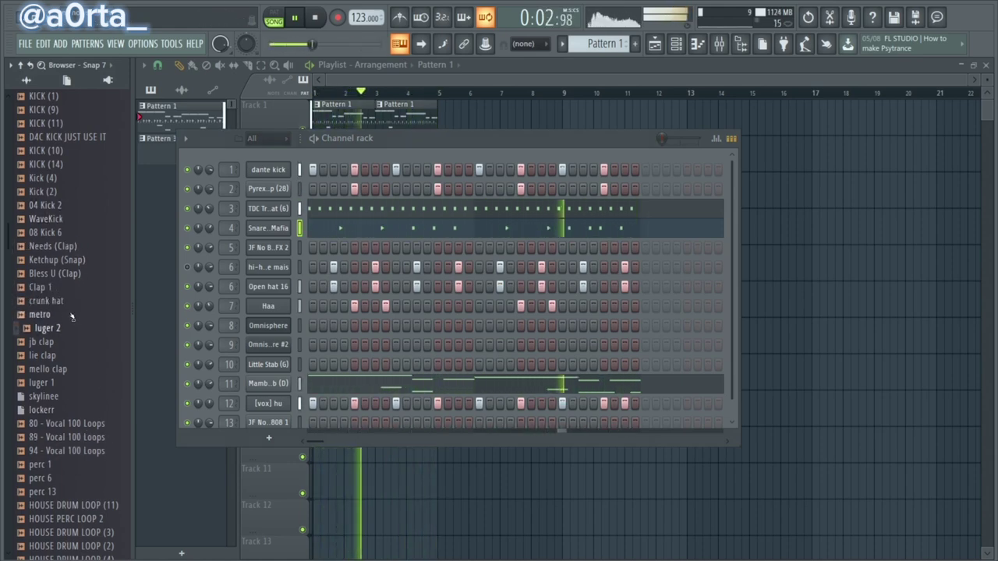
{"action": "scroll", "coordinate": [76, 336], "scroll_direction": "up", "scroll_amount": 8}
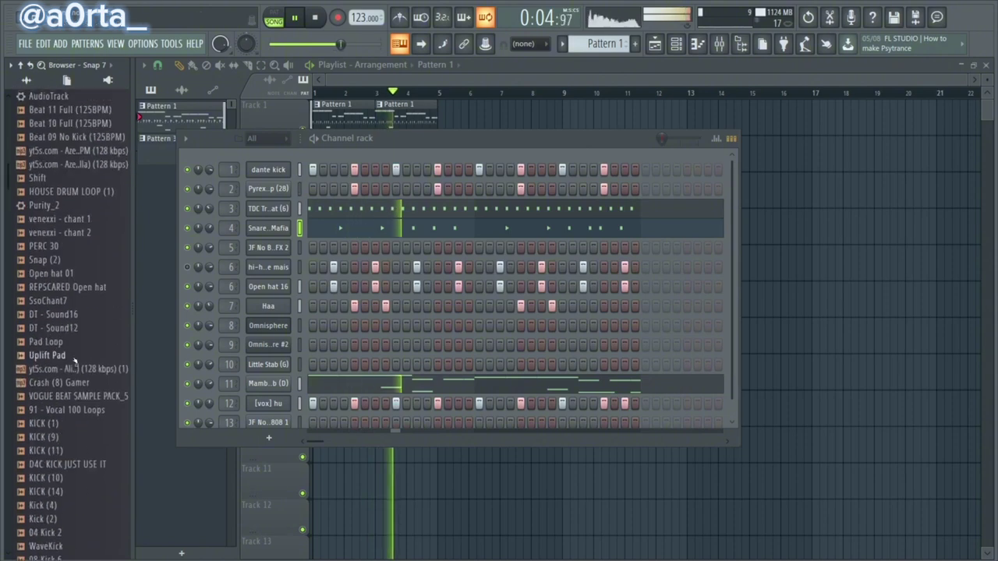
{"action": "left_click", "coordinate": [76, 317]}
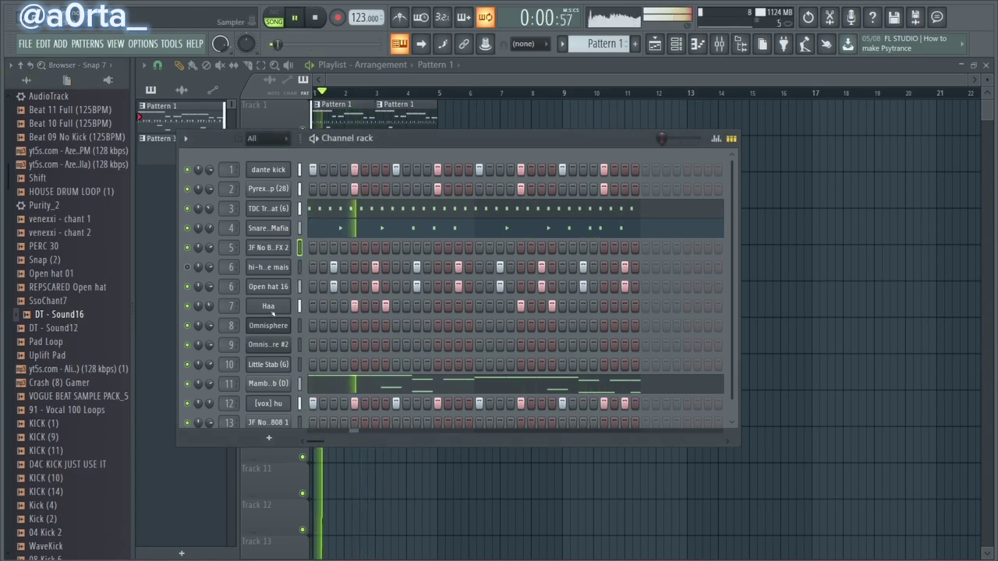
Delete the disabled hi-hat - ate mais channel from the channel rack
{"action": "right_click", "coordinate": [271, 267]}
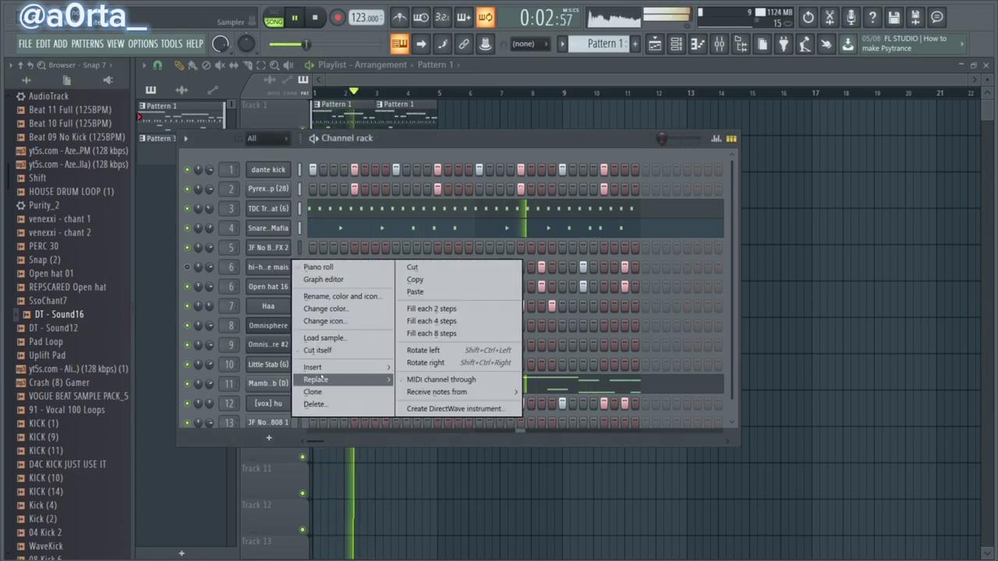
{"action": "left_click", "coordinate": [315, 404]}
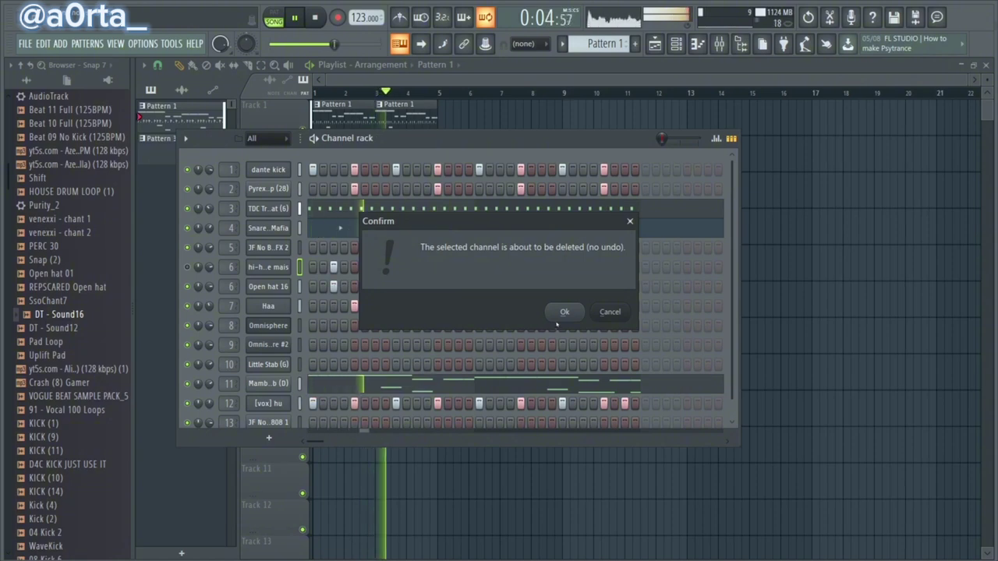
{"action": "left_click", "coordinate": [563, 312]}
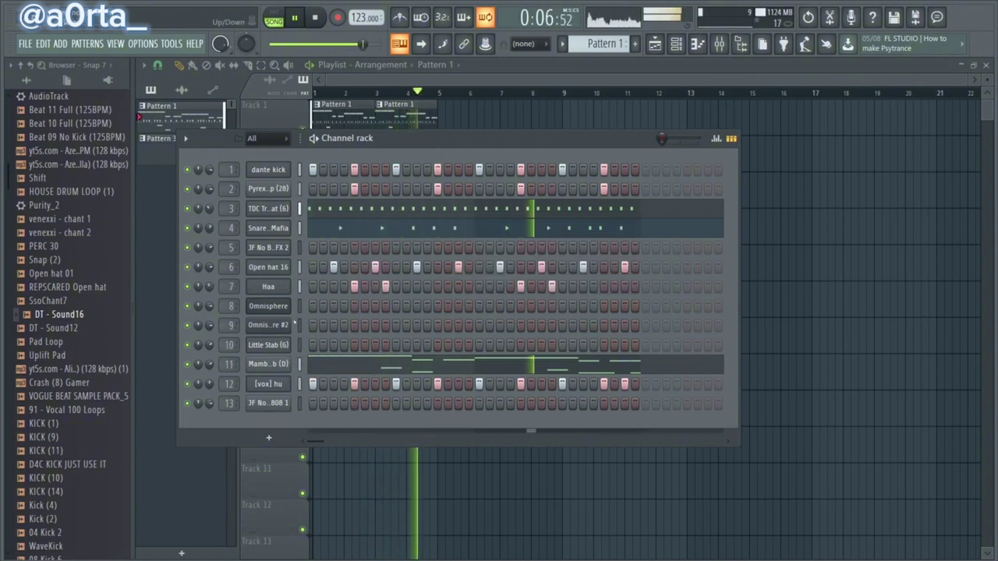
Add DT - Sound16 as a channel above Omnisphere and place four C5 hits one beat apart with descending velocities
{"action": "left_click_drag", "start_coordinate": [67, 319], "coordinate": [233, 308]}
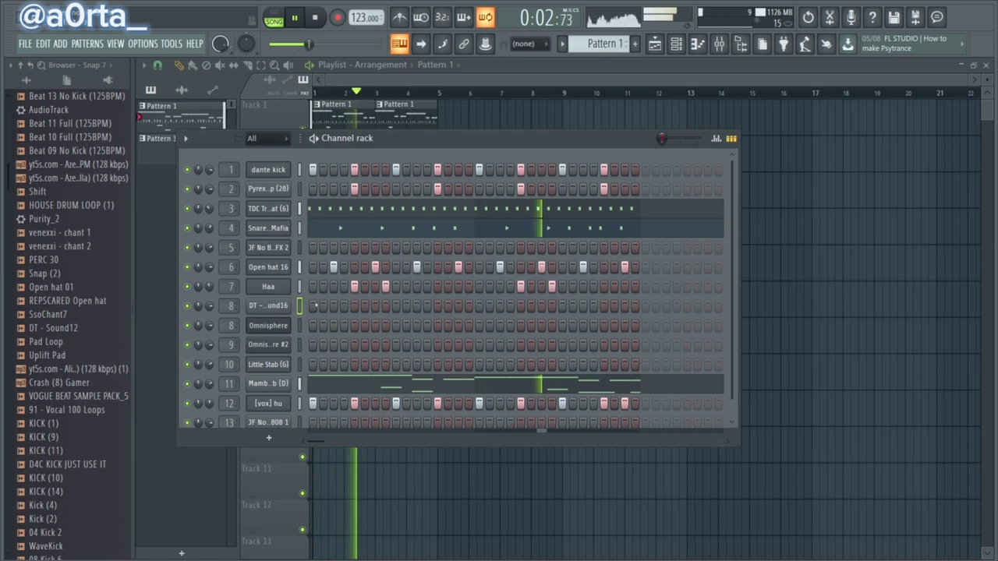
{"action": "right_click", "coordinate": [273, 306]}
{"action": "left_click", "coordinate": [312, 307]}
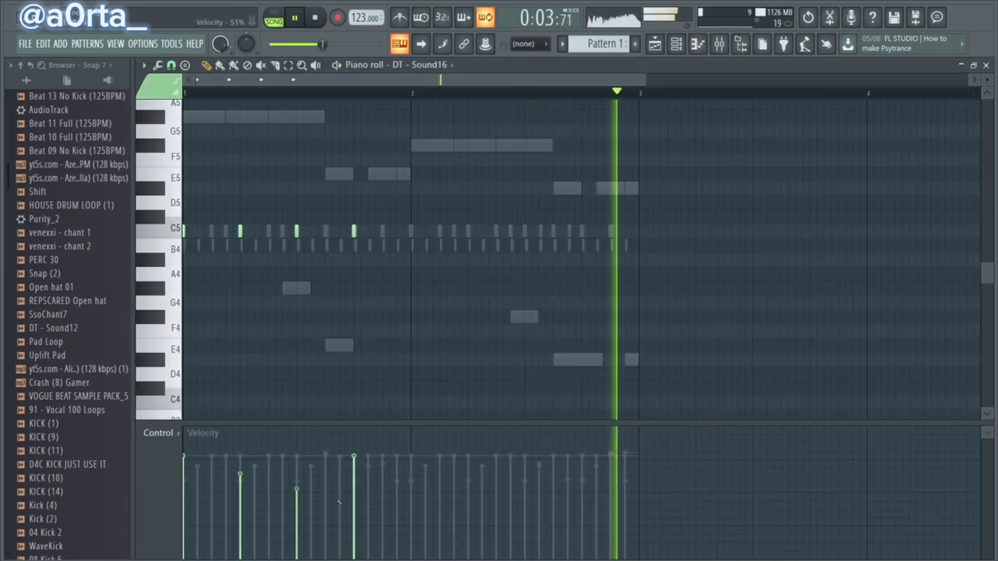
{"action": "left_click_drag", "start_coordinate": [339, 503], "coordinate": [408, 546]}
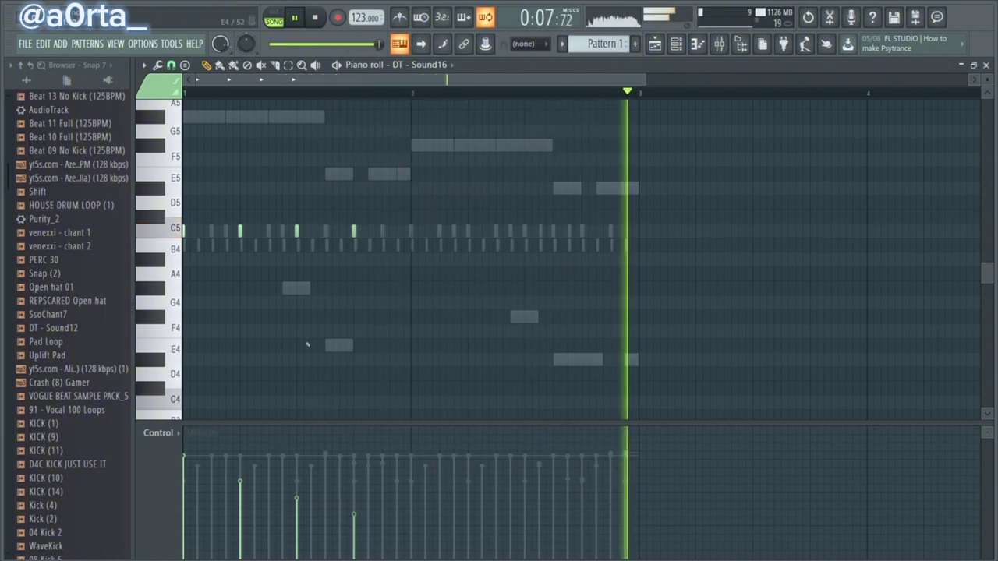
Respace the four DT - Sound16 C5 hits to two beats apart across both bars while playing the beat
{"action": "key", "text": "space"}
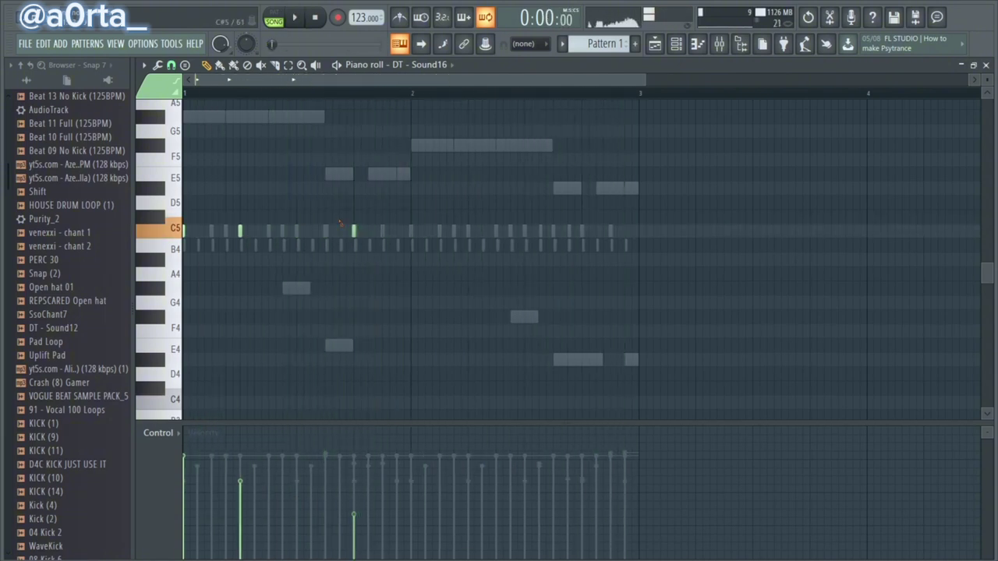
{"action": "key", "text": "space"}
{"action": "key", "text": "space"}
{"action": "key", "text": "space"}
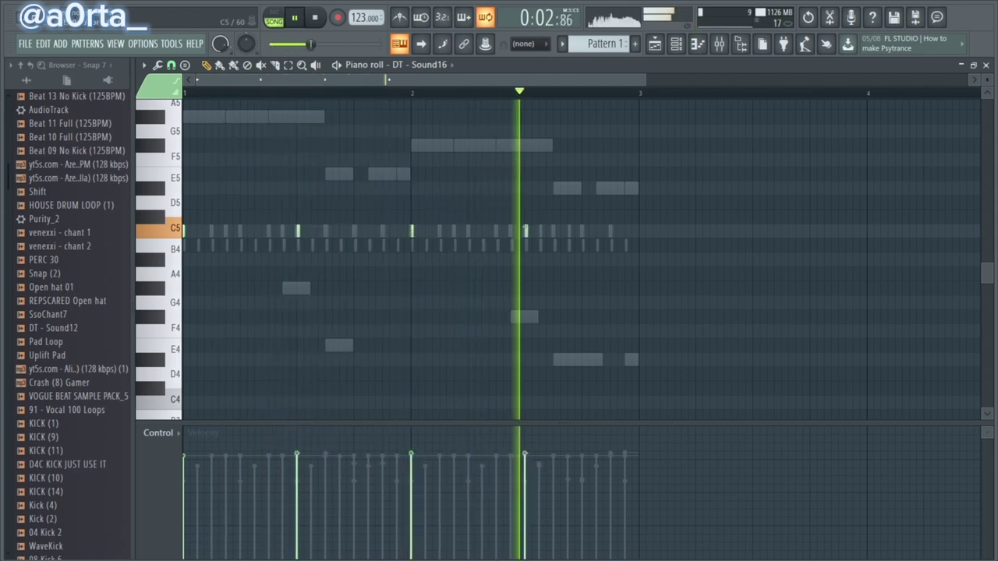
{"action": "key", "text": "F6"}
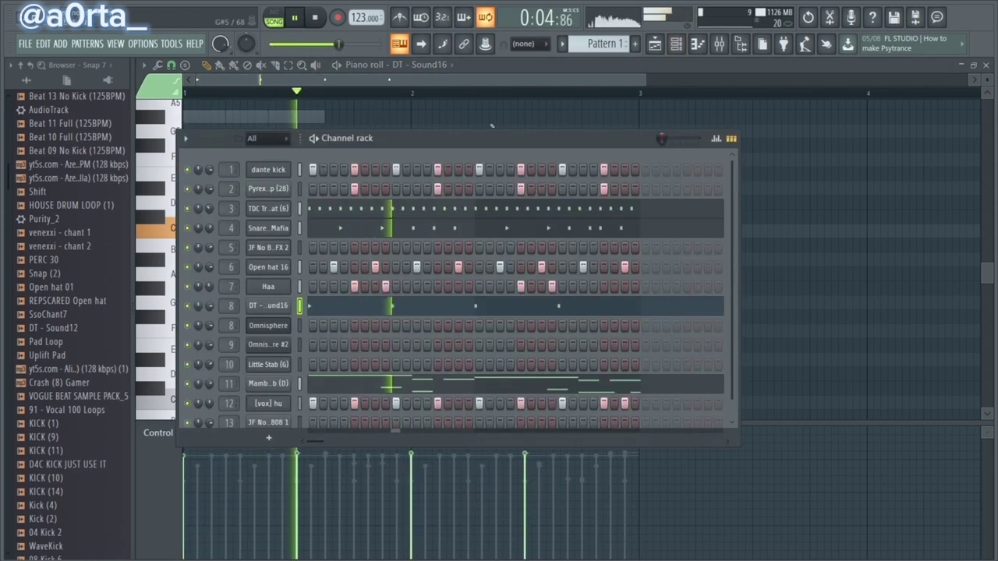
{"action": "key", "text": "F6"}
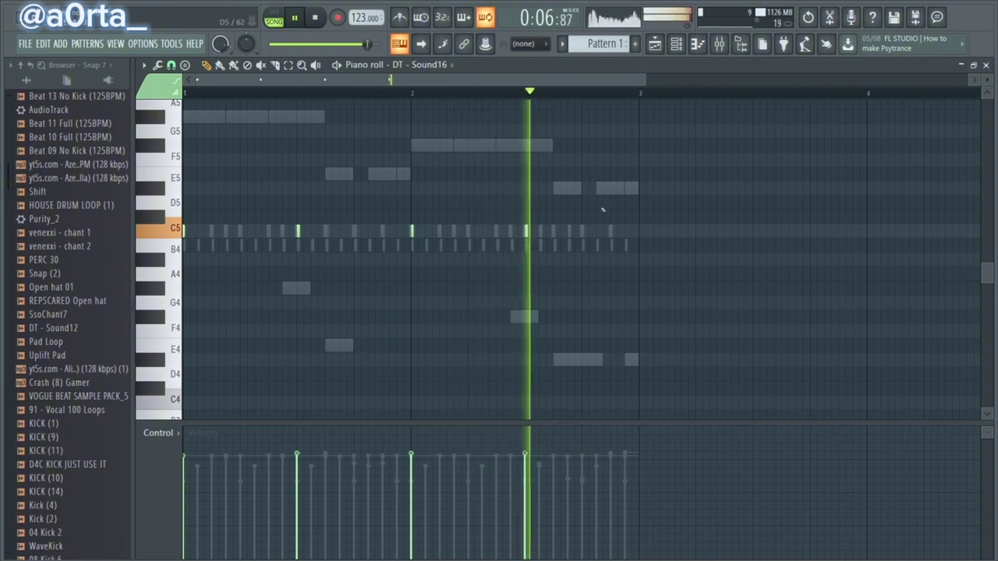
Select all four DT - Sound16 hits and transpose them up to F#5, restarting playback to hear the pitch
{"action": "left_click_drag", "start_coordinate": [603, 209], "coordinate": [129, 268]}
{"action": "key", "text": "shift+Up"}
{"action": "key", "text": "shift+Up"}
{"action": "key", "text": "shift+Up"}
{"action": "key", "text": "space"}
{"action": "key", "text": "space"}
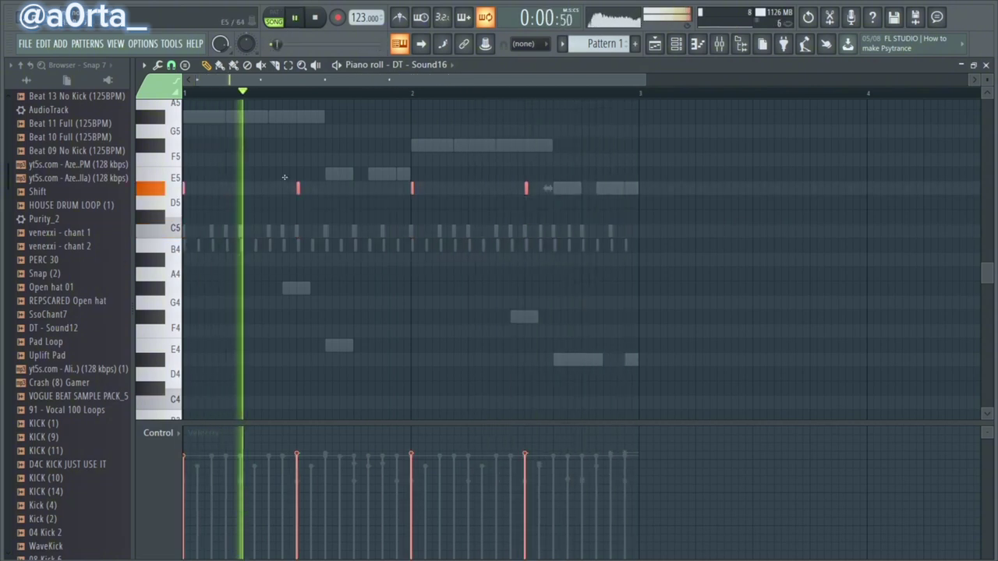
{"action": "key", "text": "shift+Up"}
{"action": "key", "text": "shift+Up"}
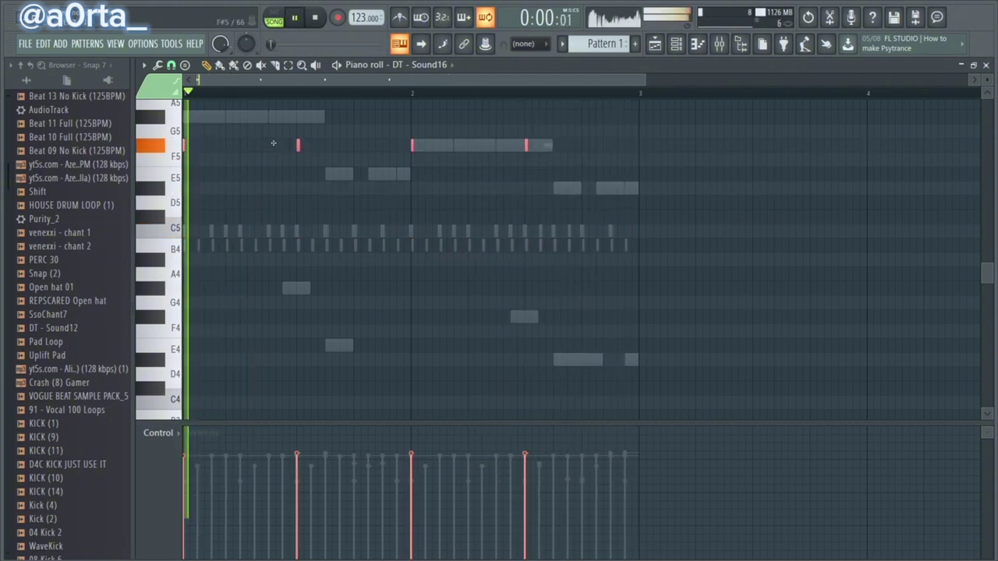
Check the DT - Sound16 sampler settings and return to the channel rack
{"action": "left_click", "coordinate": [677, 45]}
{"action": "left_click", "coordinate": [267, 304]}
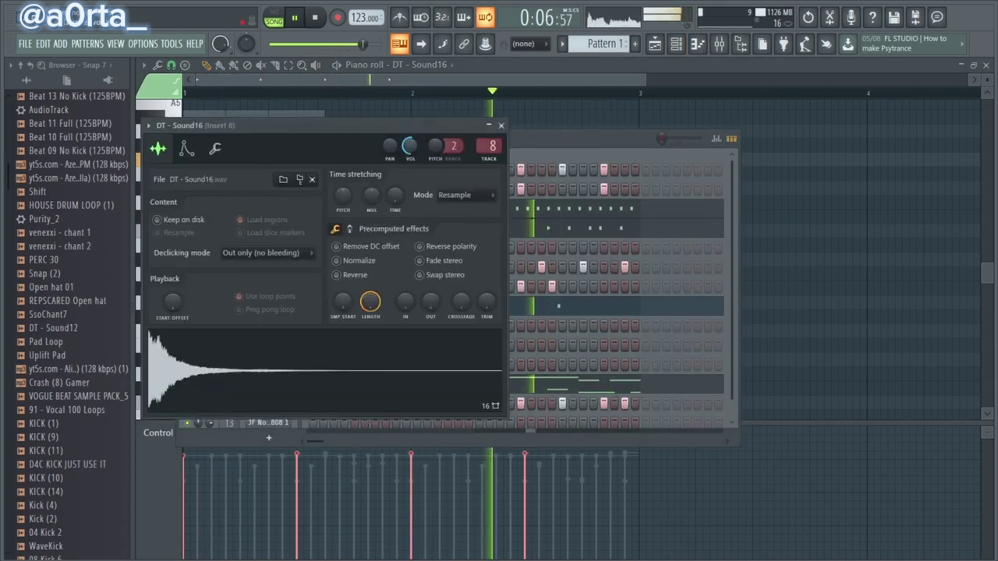
{"action": "left_click", "coordinate": [541, 191]}
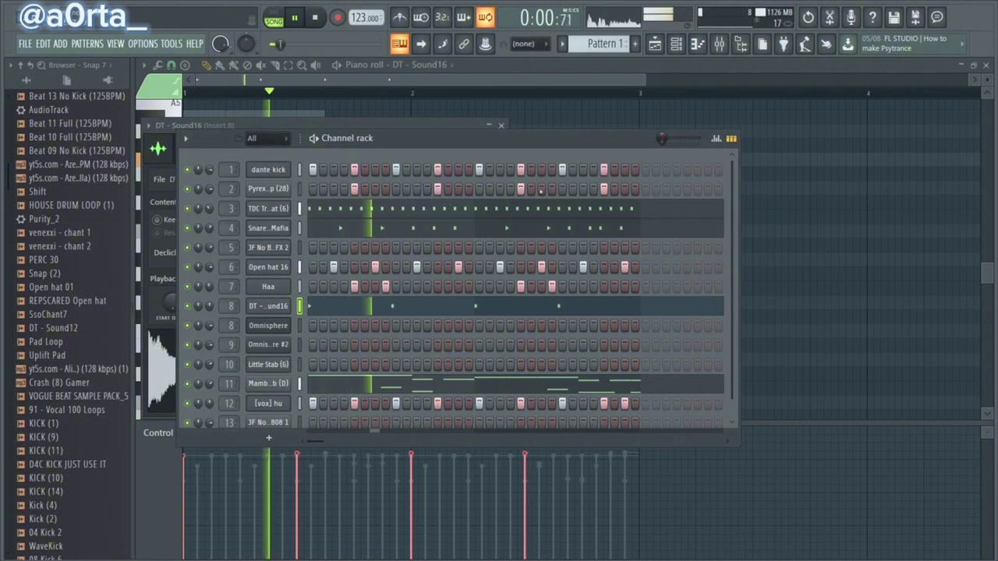
{"action": "key", "text": "XF86AudioRaiseVolume"}
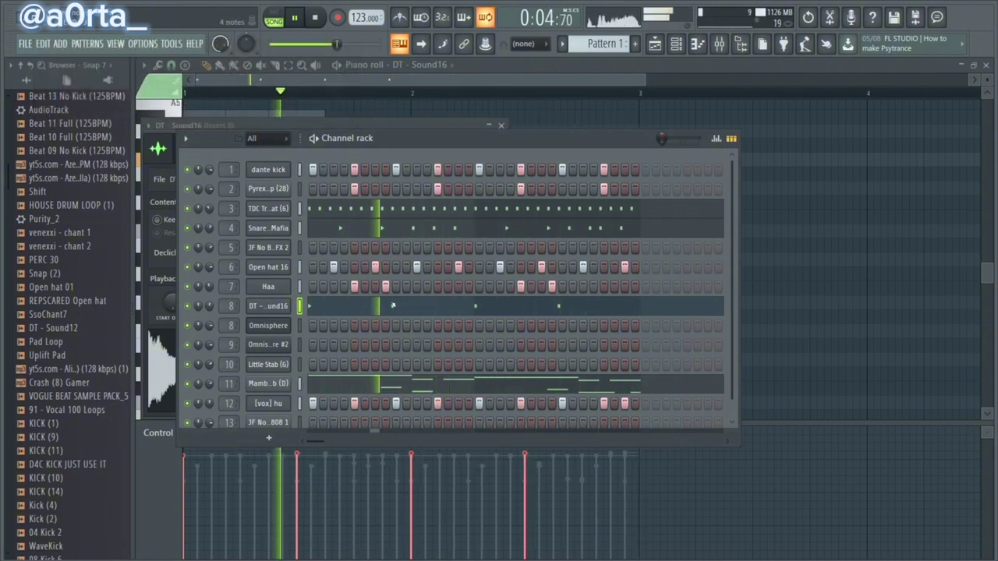
Rework the DT - Sound16 notes into eight F5 hits on the off-beats, one beat apart across both bars
{"action": "key", "text": "F6"}
{"action": "key", "text": "ctrl+a"}
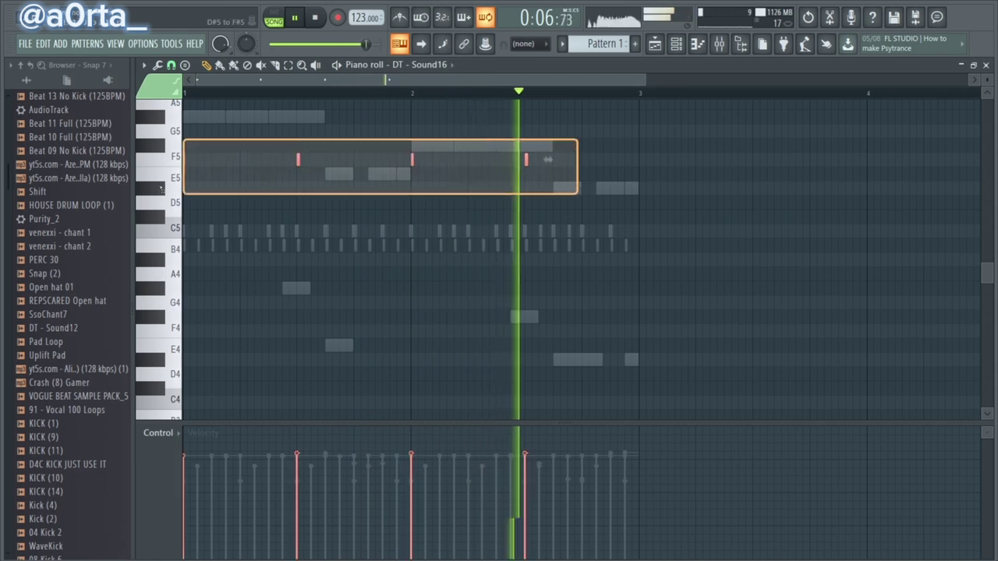
{"action": "left_click_drag", "start_coordinate": [299, 162], "coordinate": [384, 165]}
{"action": "key", "text": "space"}
{"action": "key", "text": "space"}
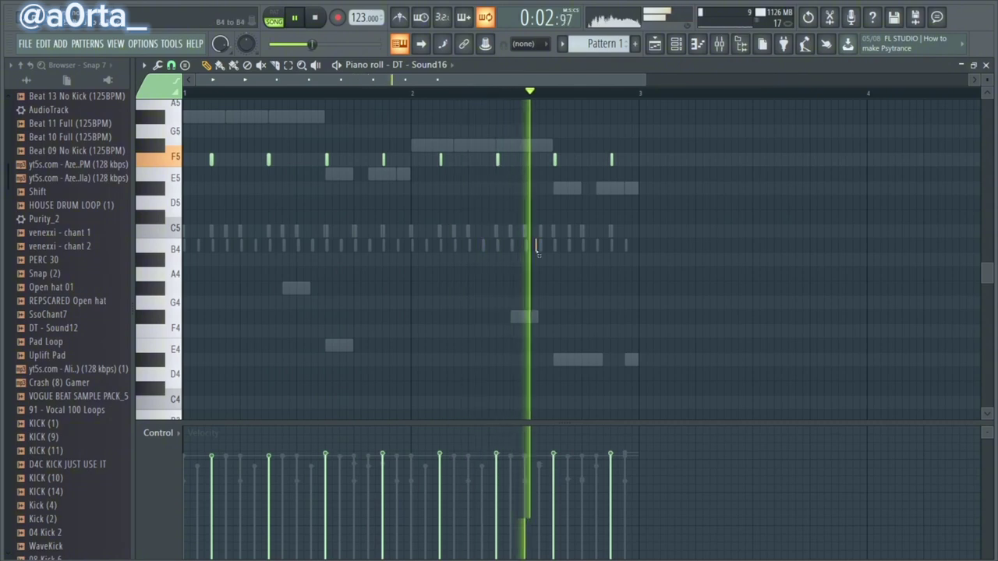
{"action": "key", "text": "ctrl+a"}
{"action": "left_click", "coordinate": [446, 277]}
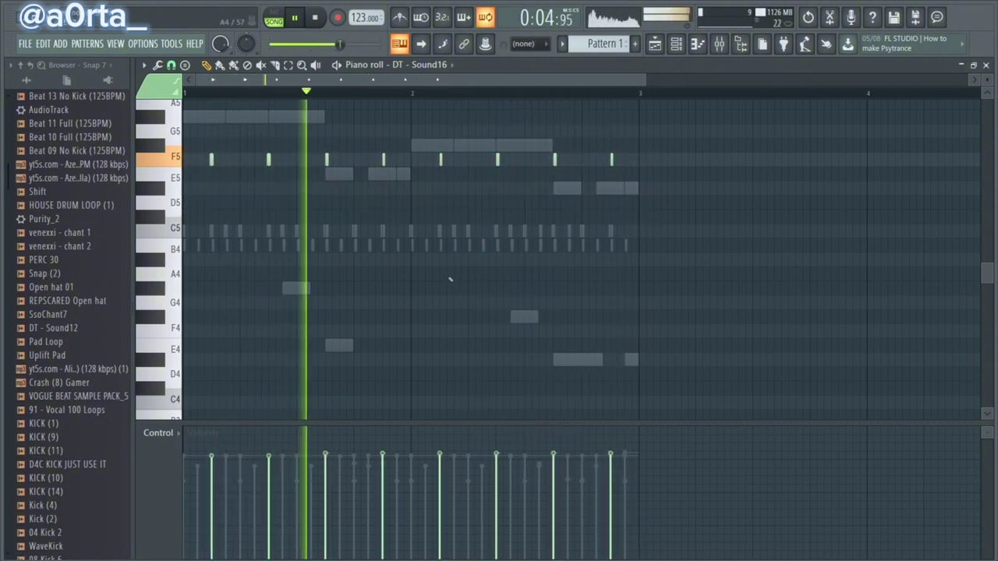
{"action": "scroll", "coordinate": [445, 280], "scroll_direction": "up", "scroll_amount": 2}
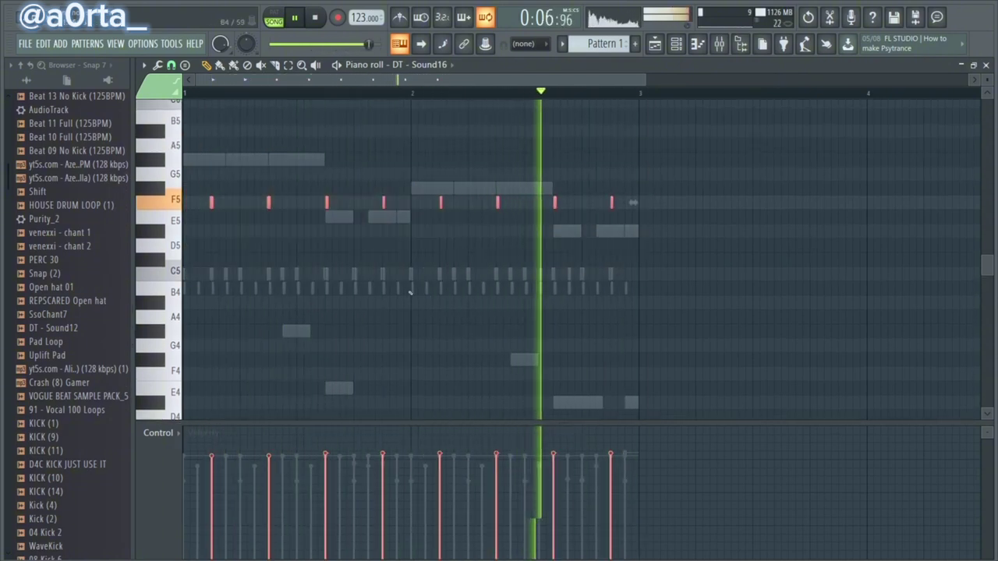
{"action": "left_click", "coordinate": [483, 292], "text": "ctrl"}
Add DT - Sound12 as a new channel and delete the Omnisphere #2 and Omnisphere channels
{"action": "left_click", "coordinate": [676, 44]}
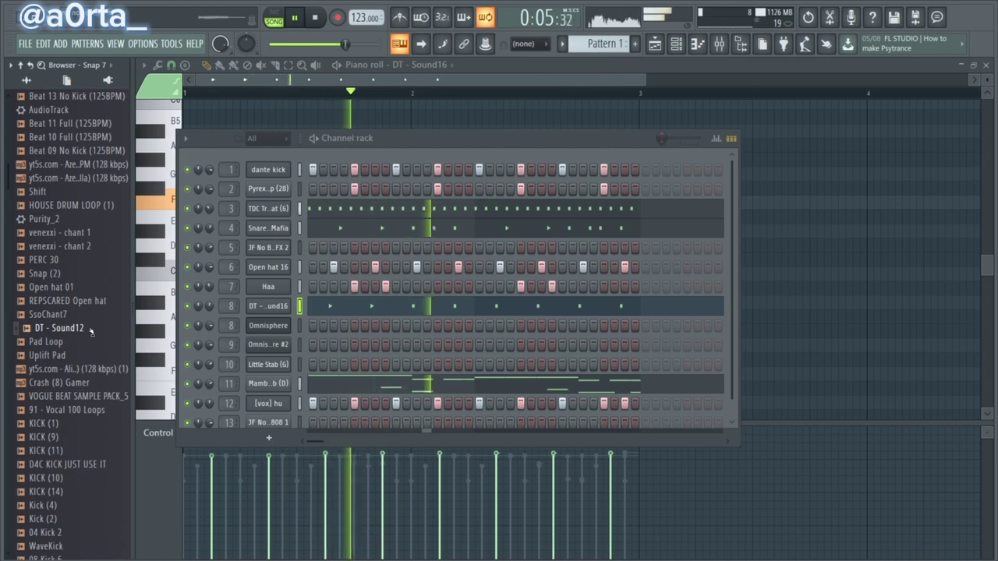
{"action": "left_click_drag", "start_coordinate": [106, 328], "coordinate": [270, 364]}
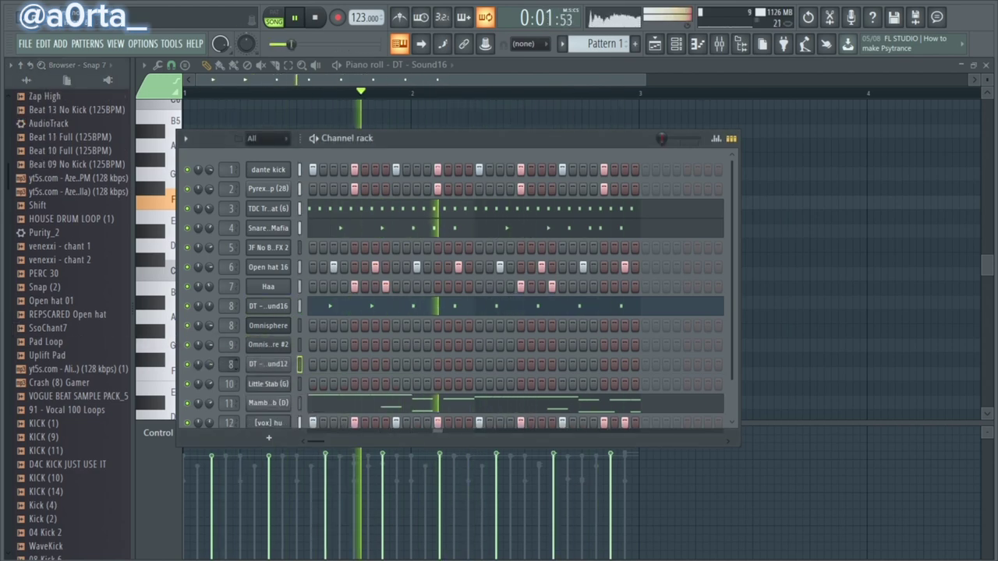
{"action": "right_click", "coordinate": [269, 364]}
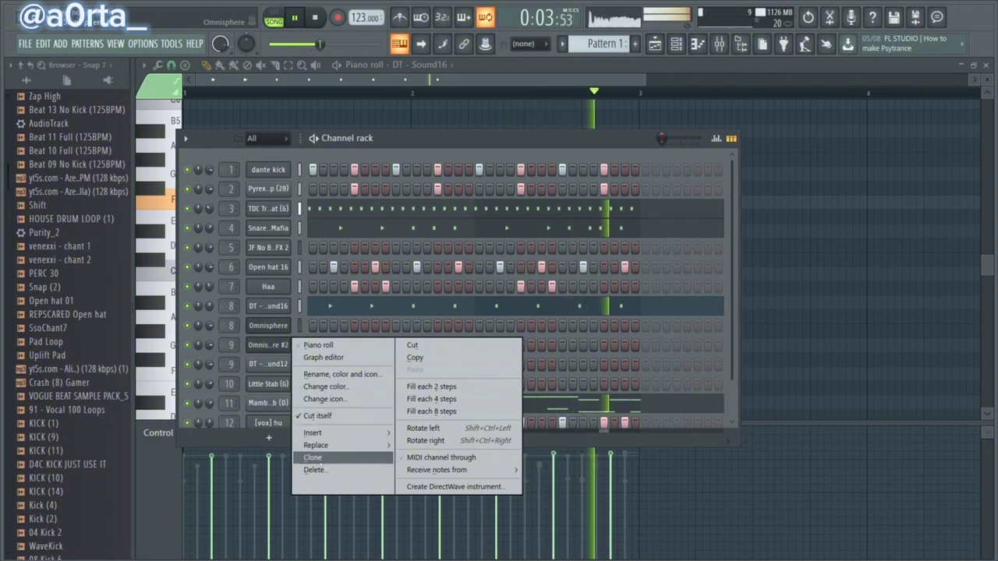
{"action": "left_click", "coordinate": [335, 469]}
{"action": "left_click", "coordinate": [565, 313]}
{"action": "right_click", "coordinate": [291, 324]}
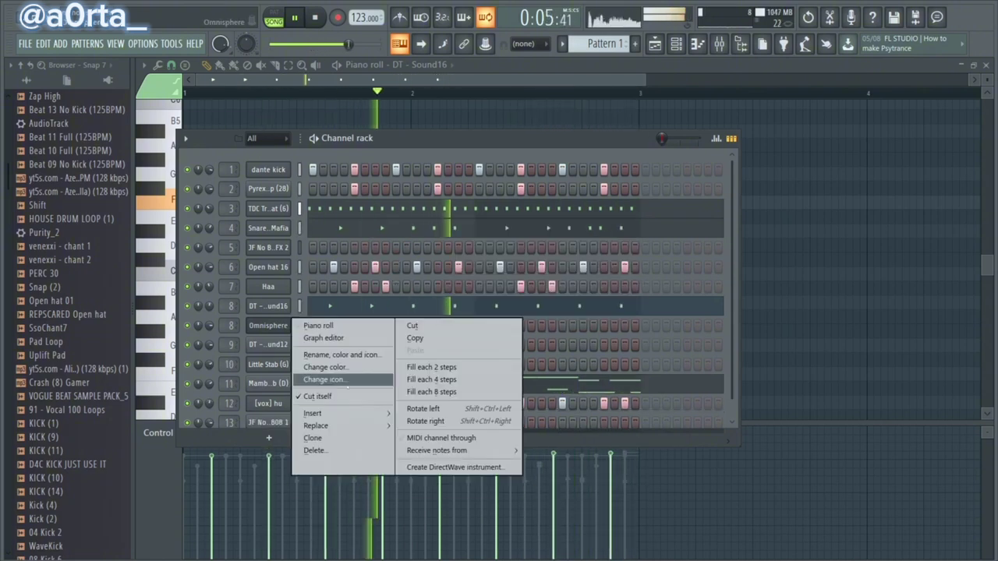
{"action": "left_click", "coordinate": [340, 451]}
{"action": "left_click", "coordinate": [563, 314]}
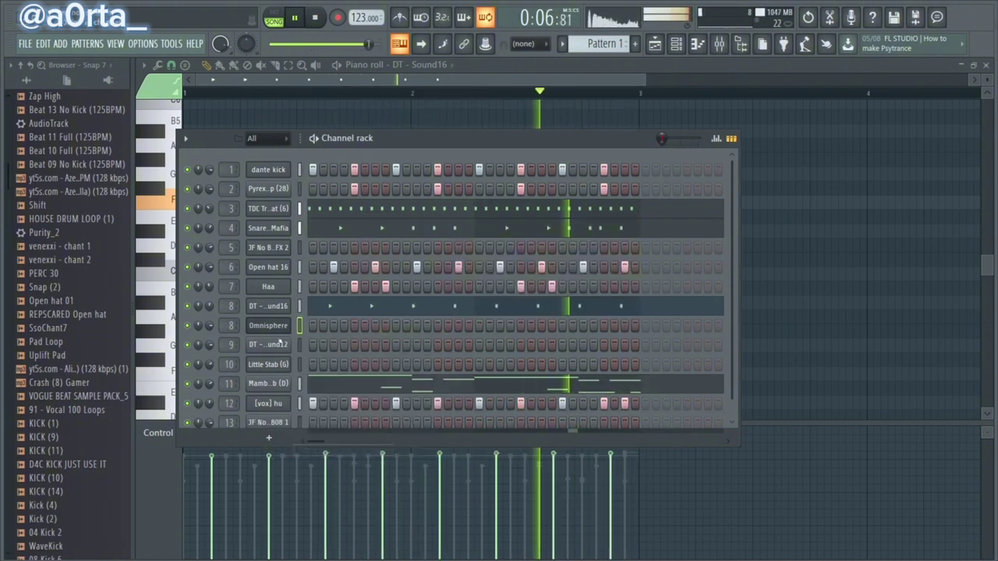
Place four E5 hits two beats apart in DT - Sound12's piano roll, starting on the first off-beat
{"action": "right_click", "coordinate": [281, 343]}
{"action": "left_click", "coordinate": [312, 327]}
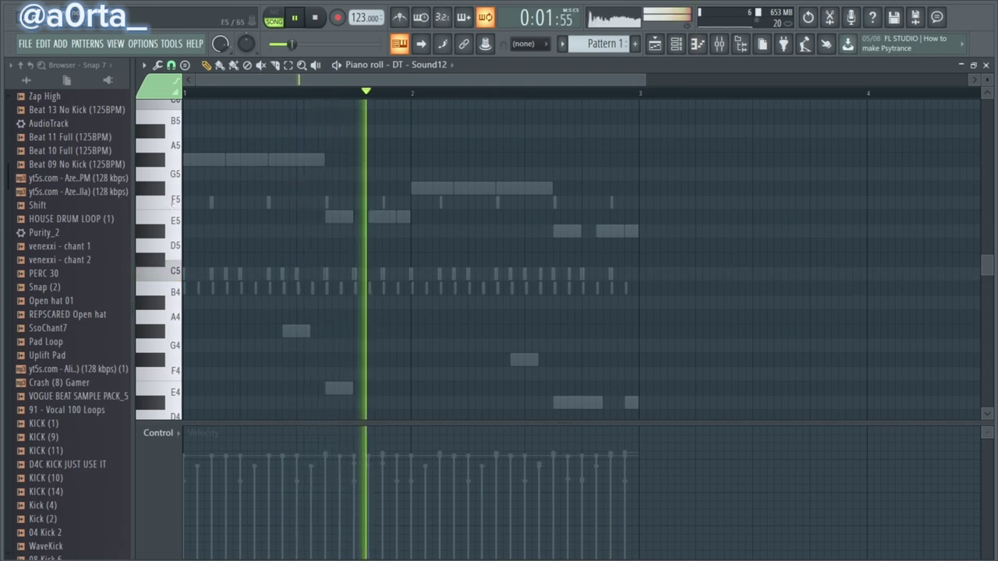
{"action": "key", "text": "space"}
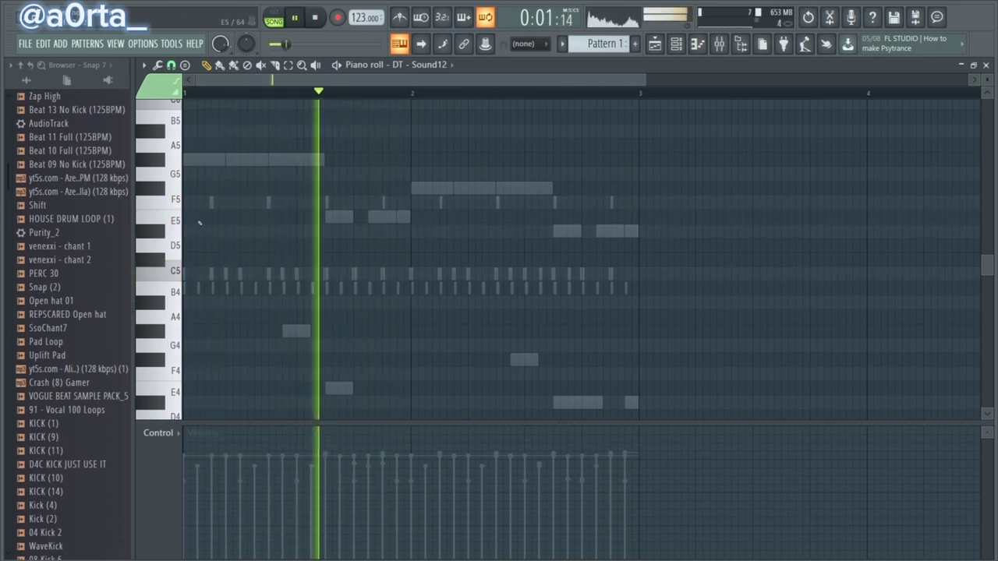
{"action": "left_click", "coordinate": [440, 219]}
{"action": "left_click_drag", "start_coordinate": [519, 249], "coordinate": [327, 219]}
{"action": "left_click", "coordinate": [385, 272], "text": "ctrl"}
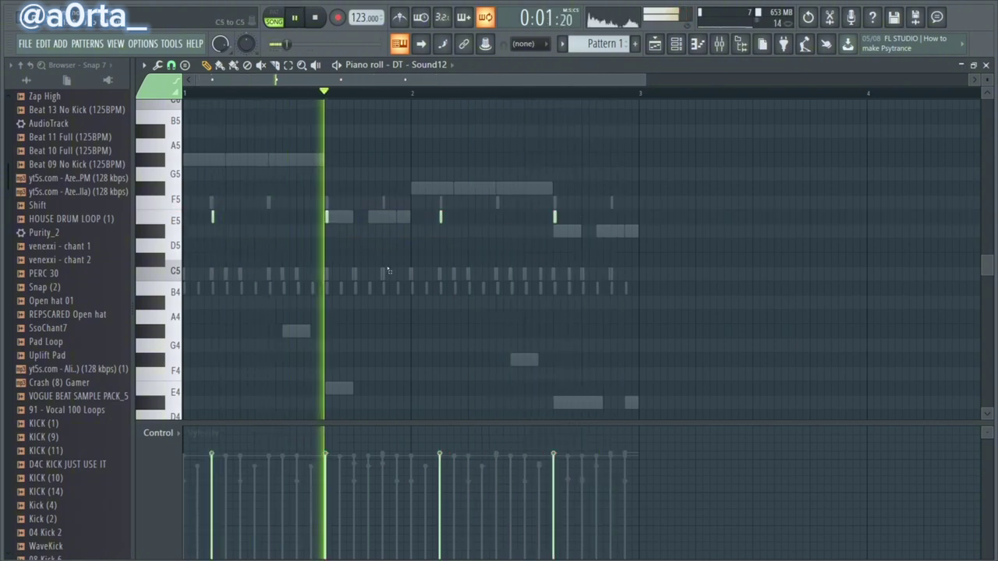
Enable Normalize for the DT - Sound12 sample and close its sampler settings
{"action": "key", "text": "F6"}
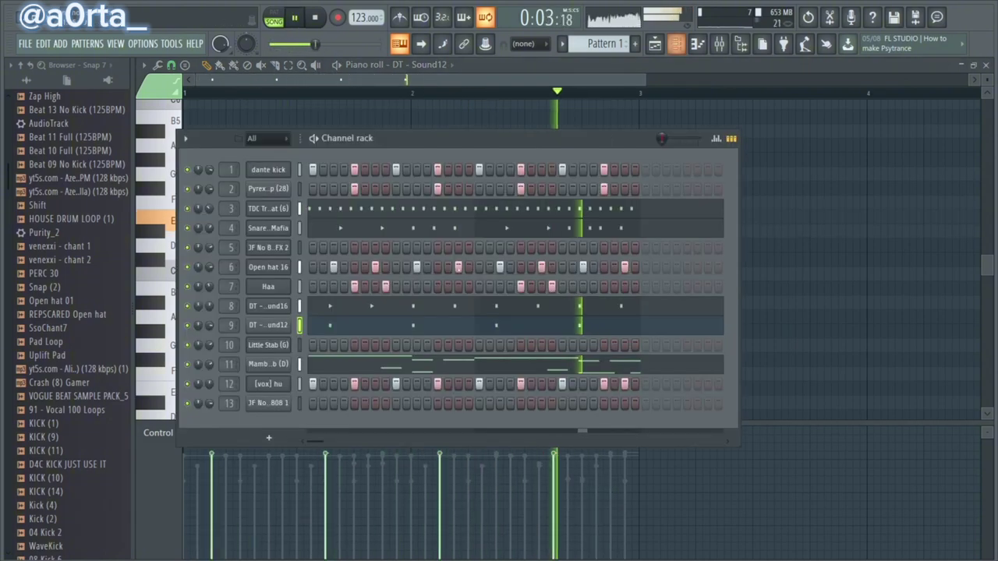
{"action": "left_click", "coordinate": [273, 326]}
{"action": "left_click", "coordinate": [375, 278]}
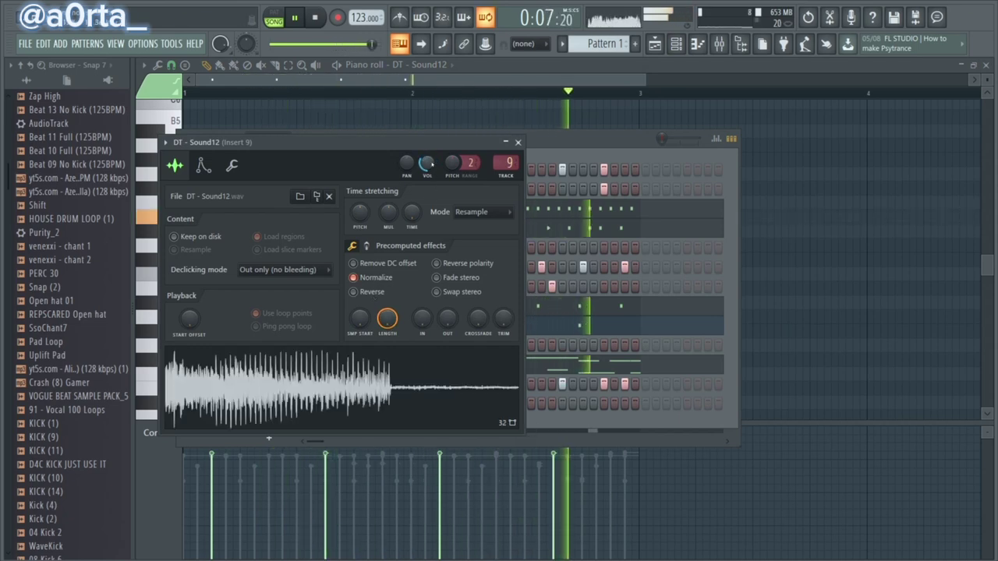
{"action": "left_click", "coordinate": [536, 69]}
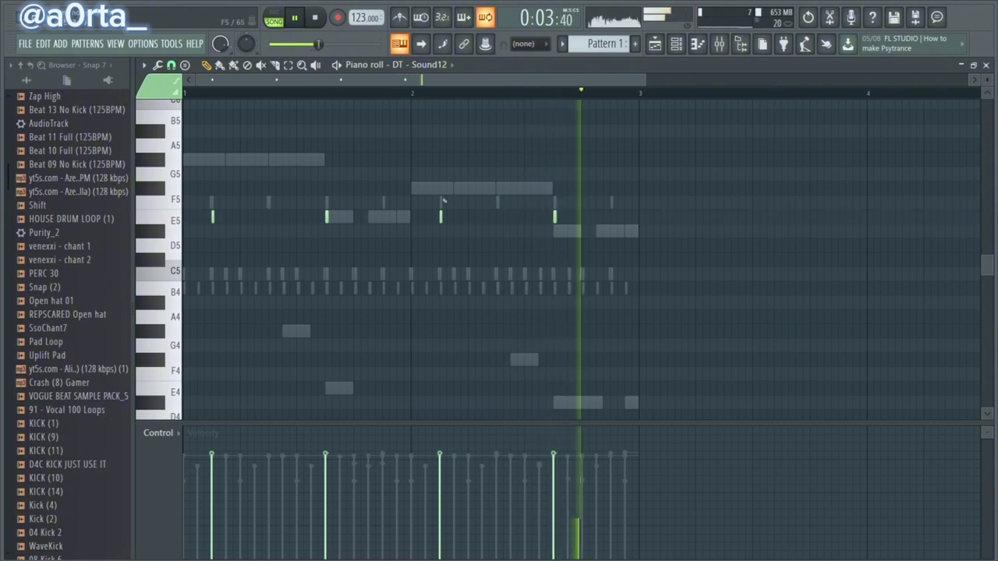
Move the last Snare (1) 808 Mafia hit in the second bar one step earlier
{"action": "key", "text": "F6"}
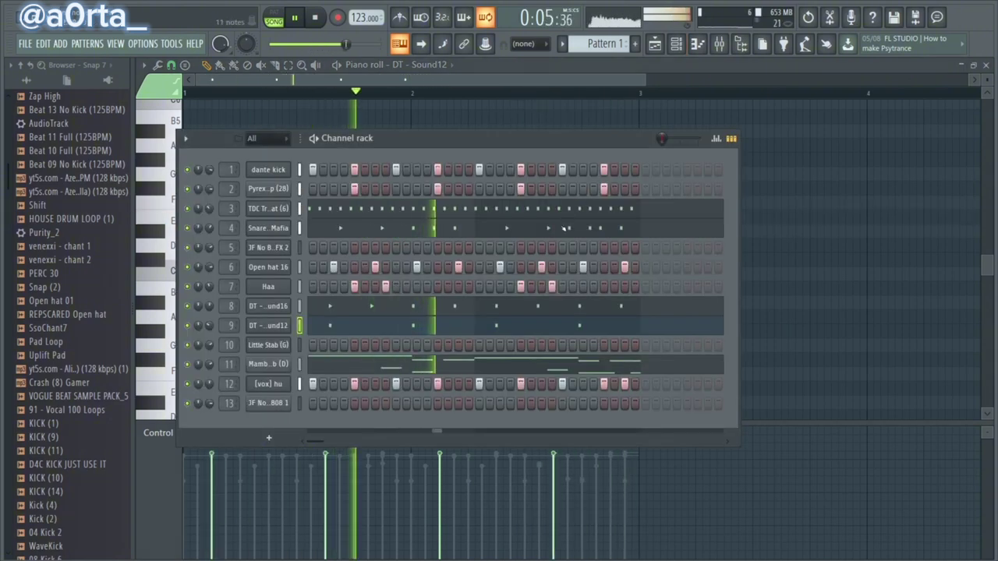
{"action": "left_click", "coordinate": [565, 228]}
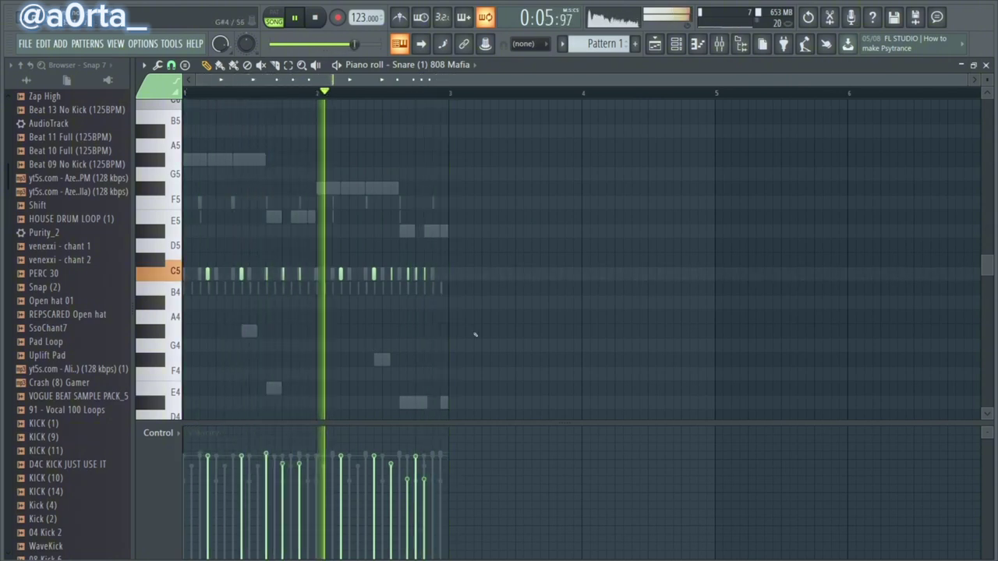
{"action": "left_click", "coordinate": [675, 44]}
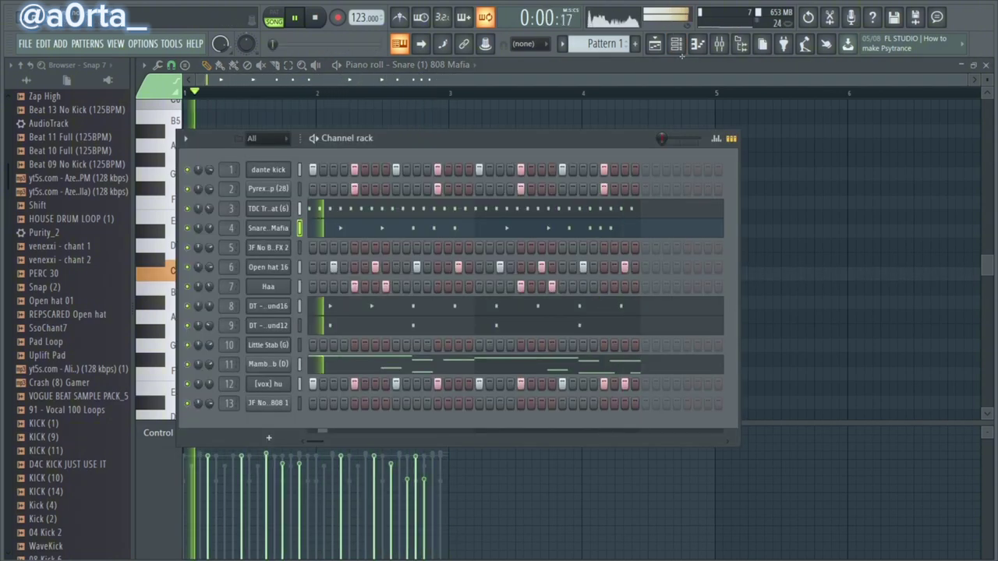
Check the track levels in the mixer and return to the channel rack
{"action": "key", "text": "F9"}
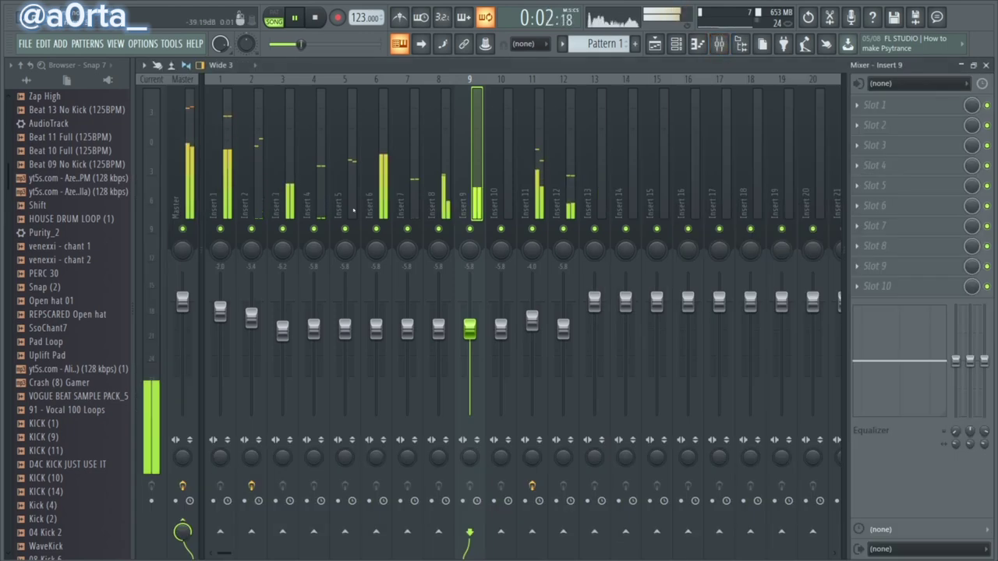
{"action": "key", "text": "F6"}
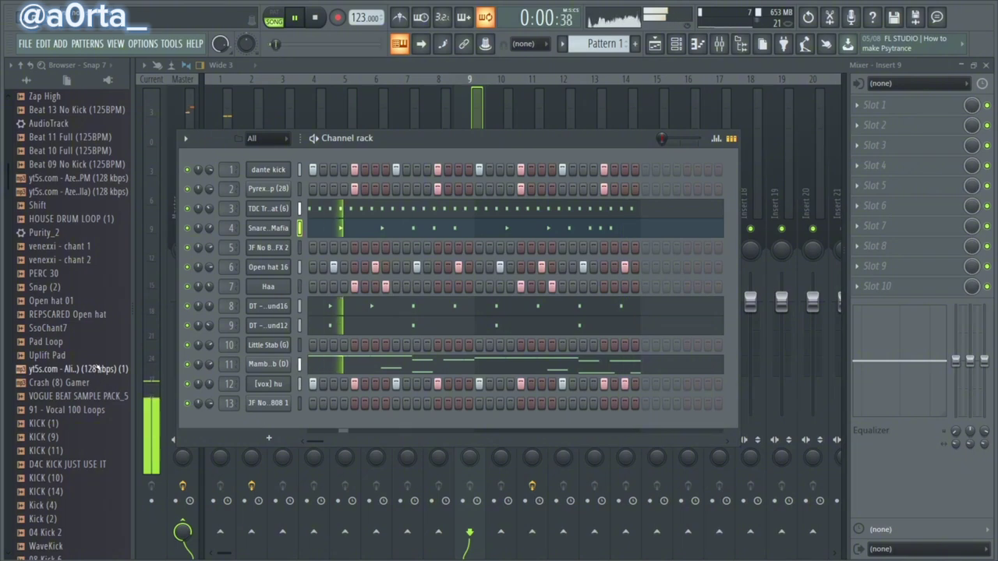
Look through the Drum Packs kits in the sample browser, collapsing the Recent files and DRUMS folders
{"action": "scroll", "coordinate": [78, 420], "scroll_direction": "up", "scroll_amount": 8}
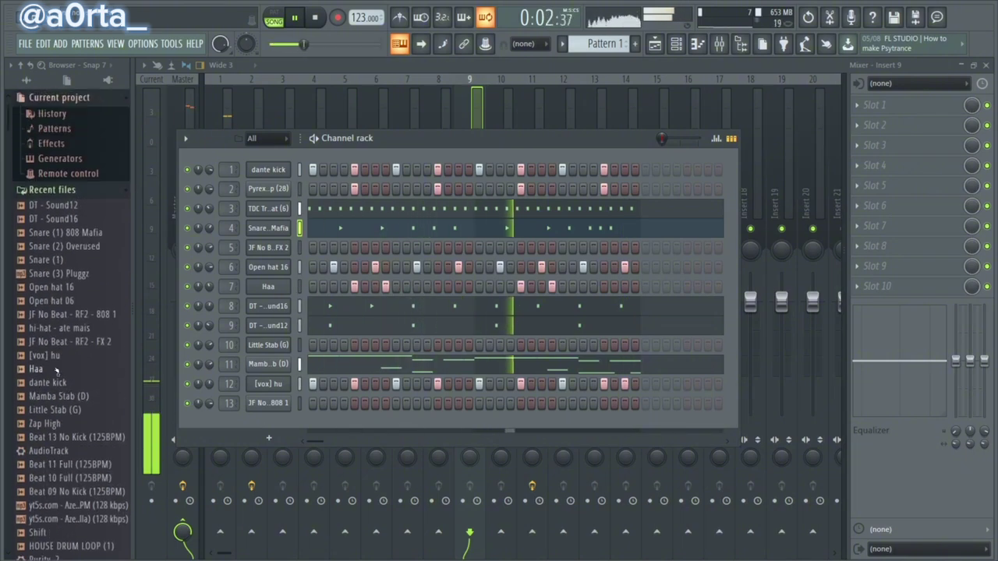
{"action": "left_click", "coordinate": [82, 192]}
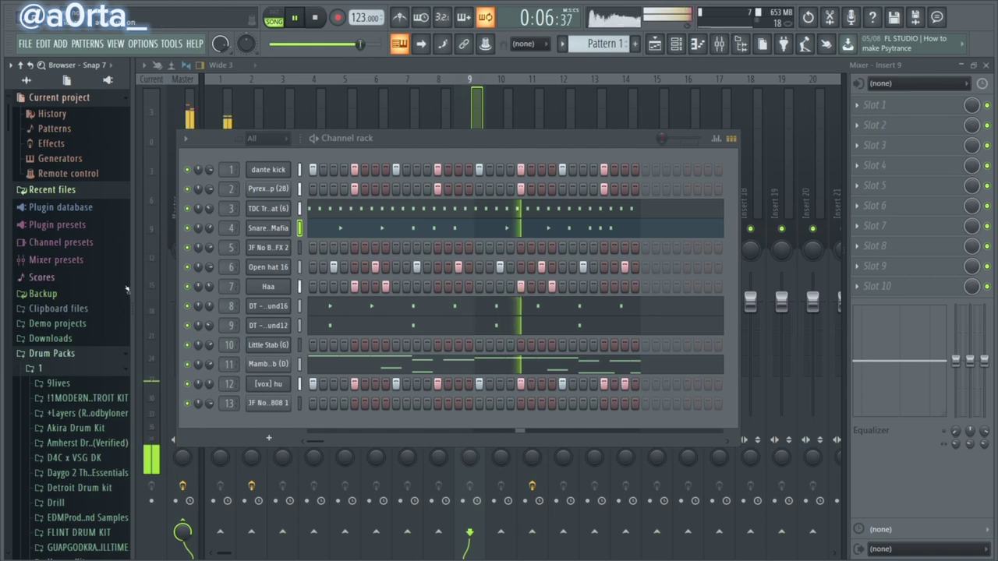
{"action": "left_click", "coordinate": [65, 370]}
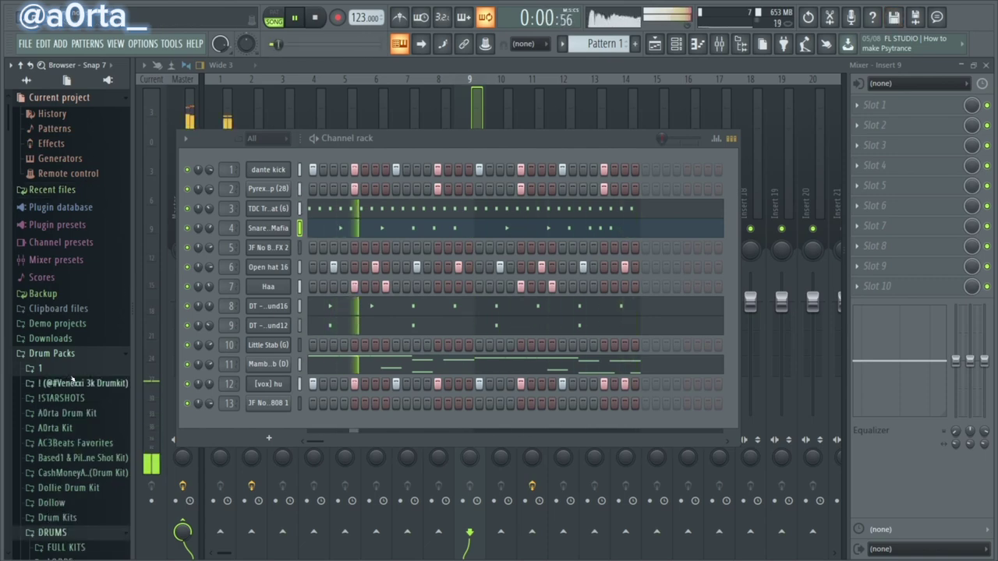
{"action": "scroll", "coordinate": [75, 359], "scroll_direction": "down", "scroll_amount": 8}
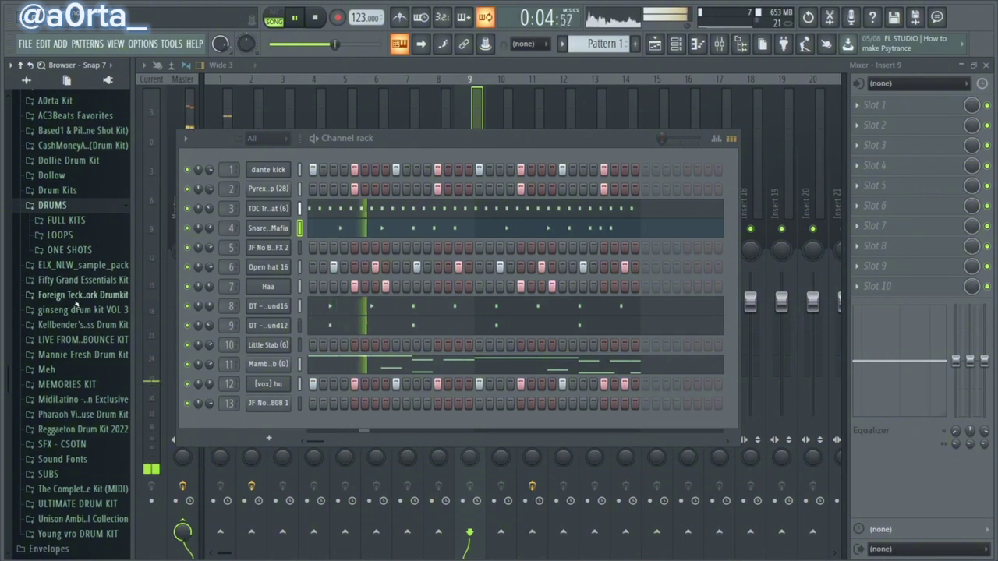
{"action": "scroll", "coordinate": [77, 301], "scroll_direction": "up", "scroll_amount": 8}
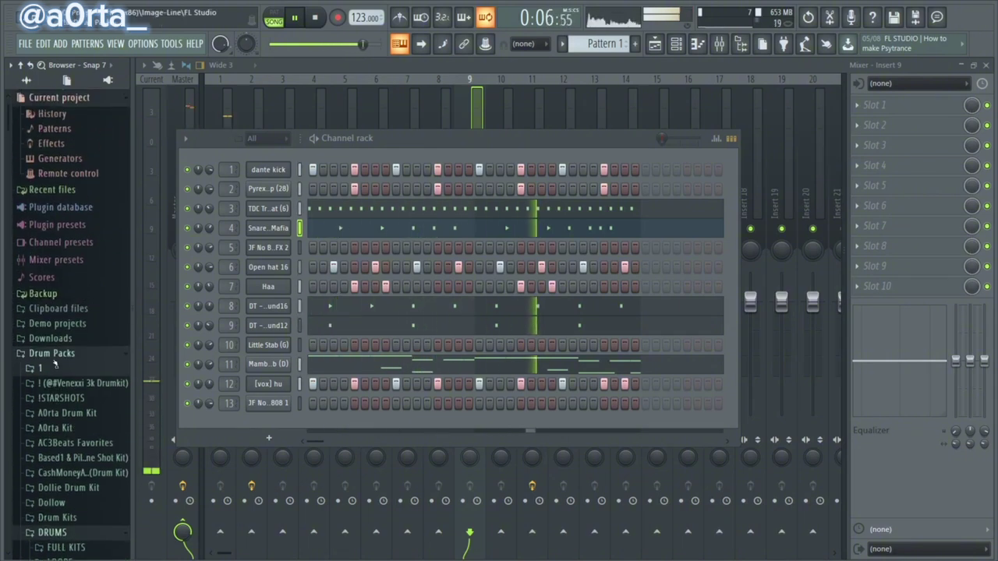
{"action": "scroll", "coordinate": [63, 394], "scroll_direction": "down", "scroll_amount": 8}
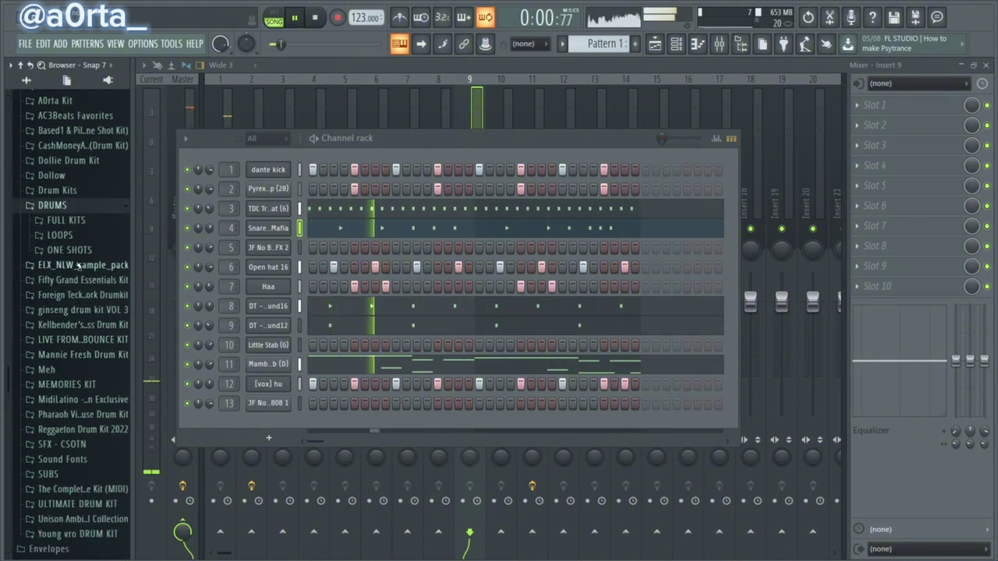
{"action": "left_click", "coordinate": [80, 208]}
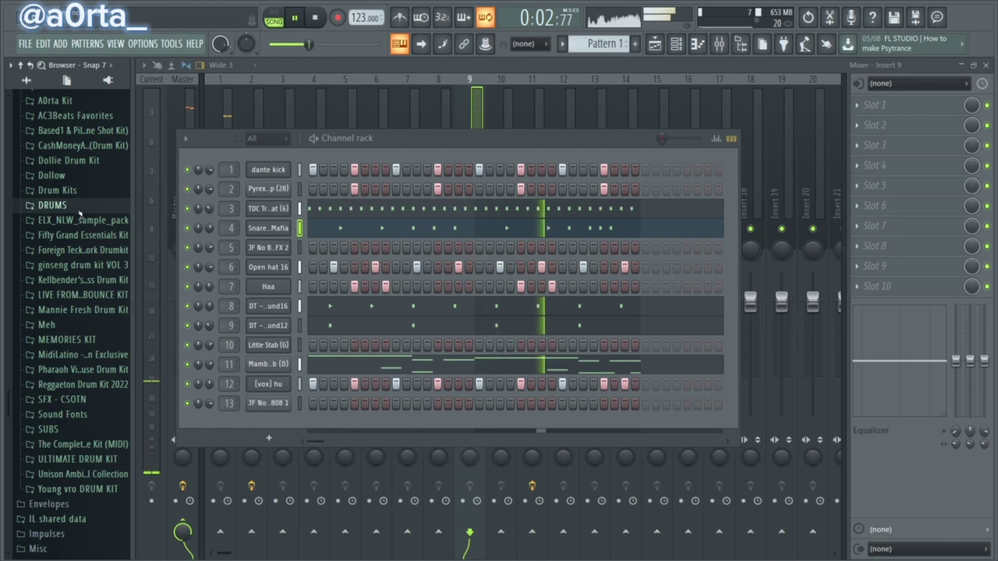
{"action": "key", "text": "space"}
{"action": "scroll", "coordinate": [97, 241], "scroll_direction": "up", "scroll_amount": 1}
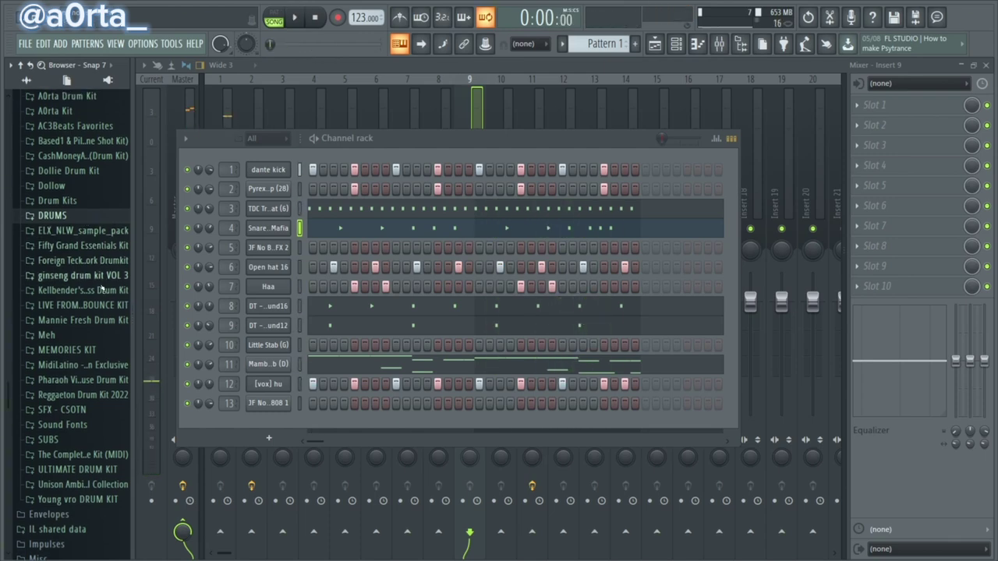
{"action": "scroll", "coordinate": [79, 290], "scroll_direction": "up", "scroll_amount": 8}
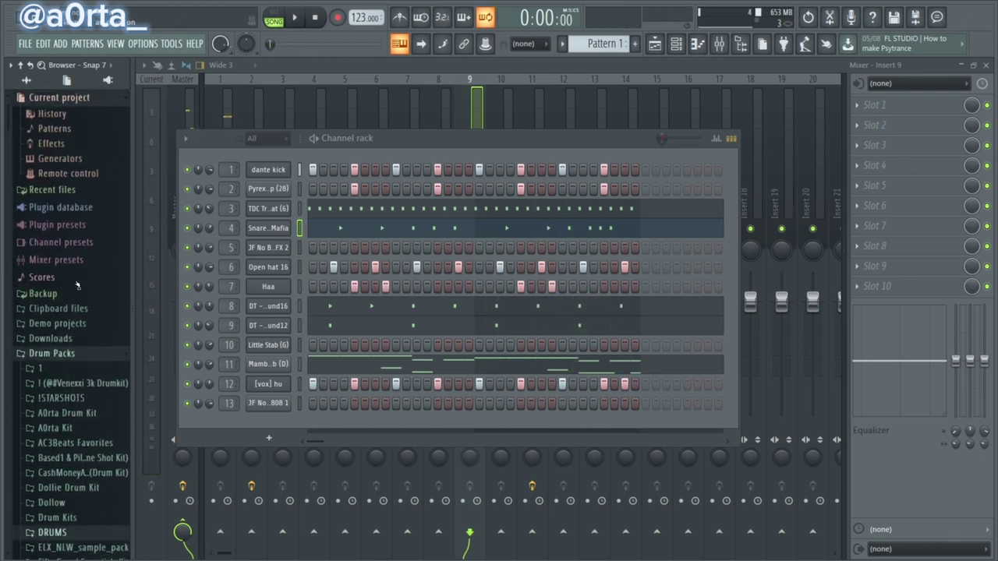
{"action": "left_click", "coordinate": [71, 369]}
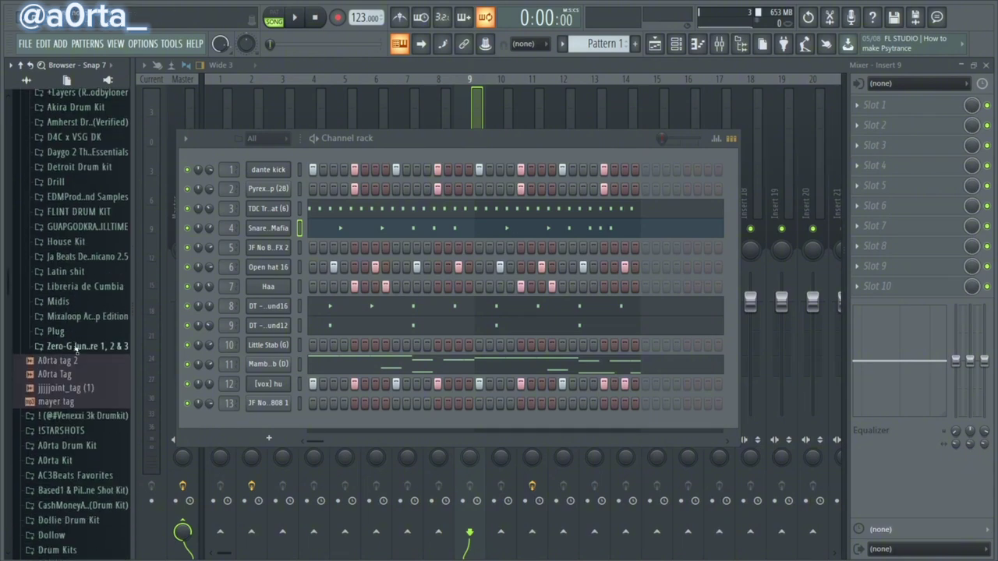
{"action": "left_click", "coordinate": [79, 177]}
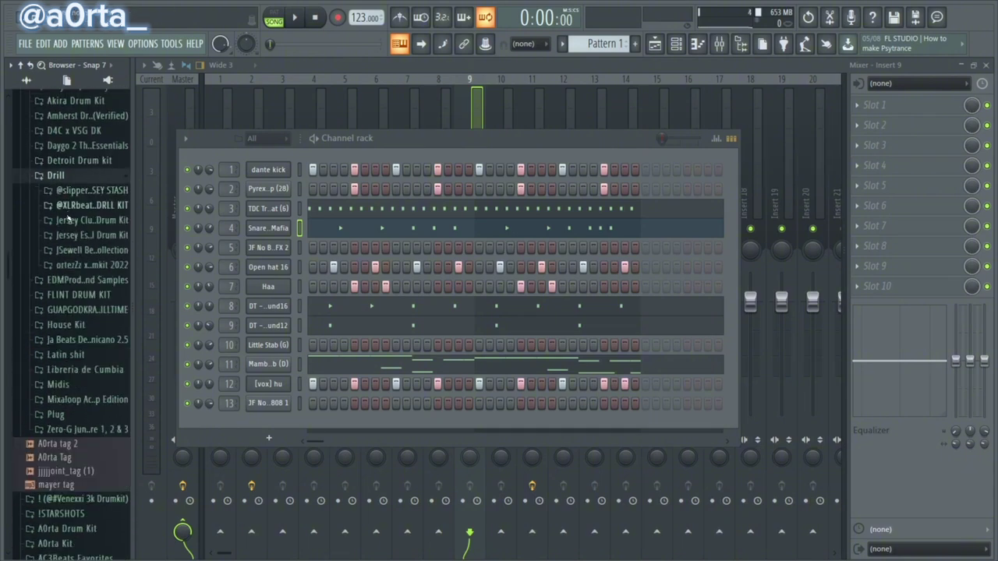
{"action": "left_click", "coordinate": [110, 205]}
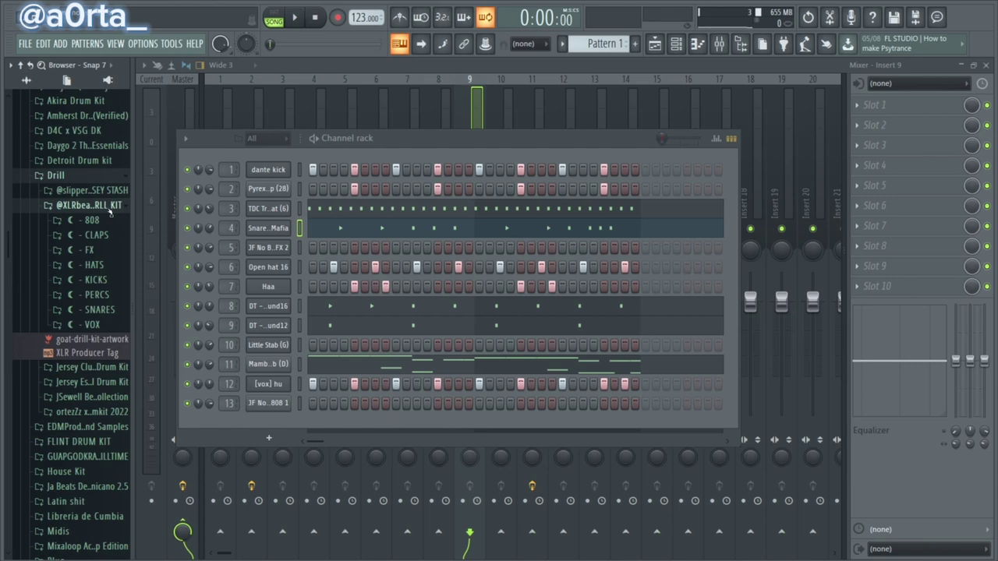
{"action": "left_click", "coordinate": [106, 222]}
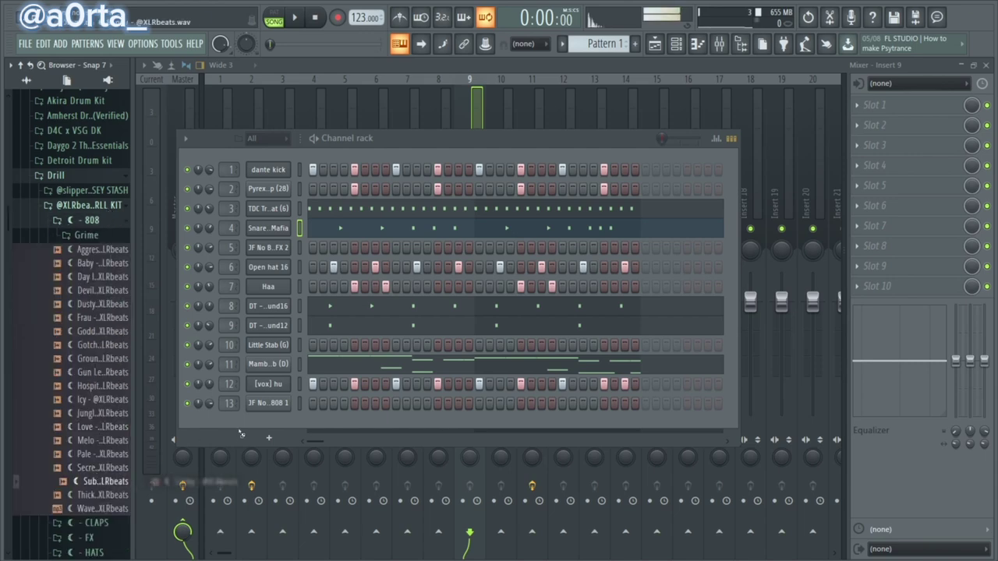
{"action": "left_click_drag", "start_coordinate": [241, 435], "coordinate": [261, 424]}
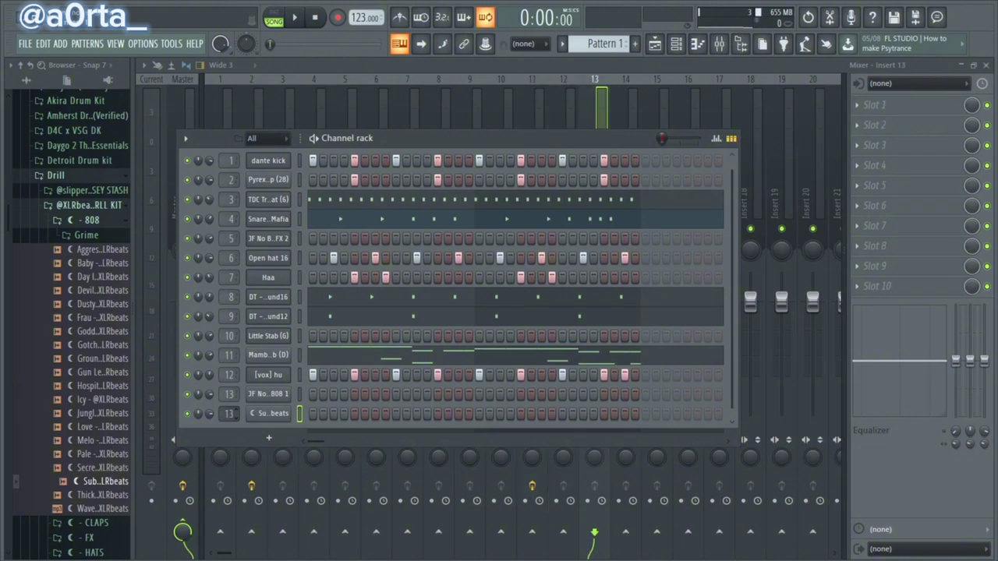
Route the Subby 808 channel to mixer track 14 and enable its volume envelope
{"action": "left_click", "coordinate": [268, 414]}
{"action": "left_click_drag", "start_coordinate": [369, 334], "coordinate": [369, 324]}
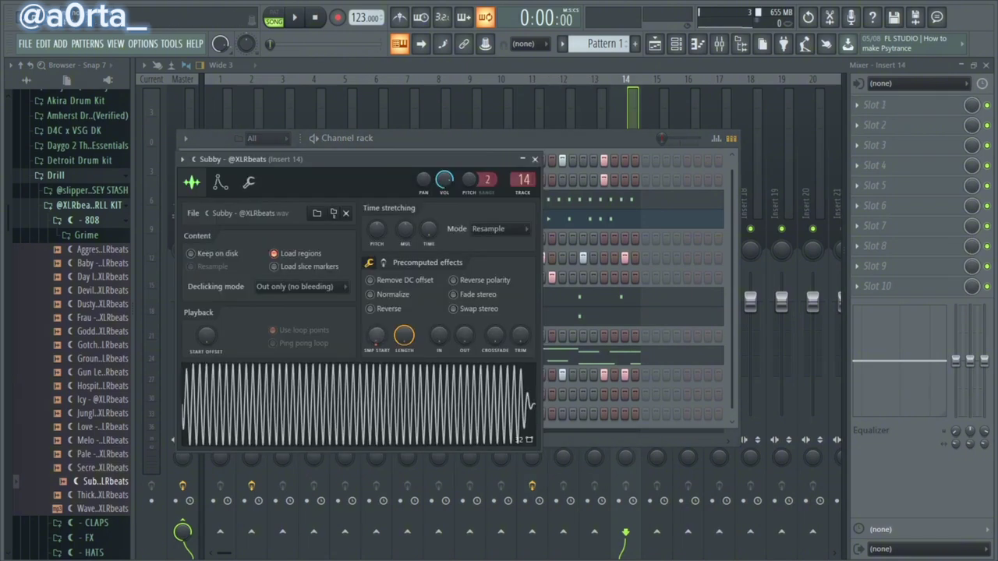
{"action": "left_click", "coordinate": [220, 182]}
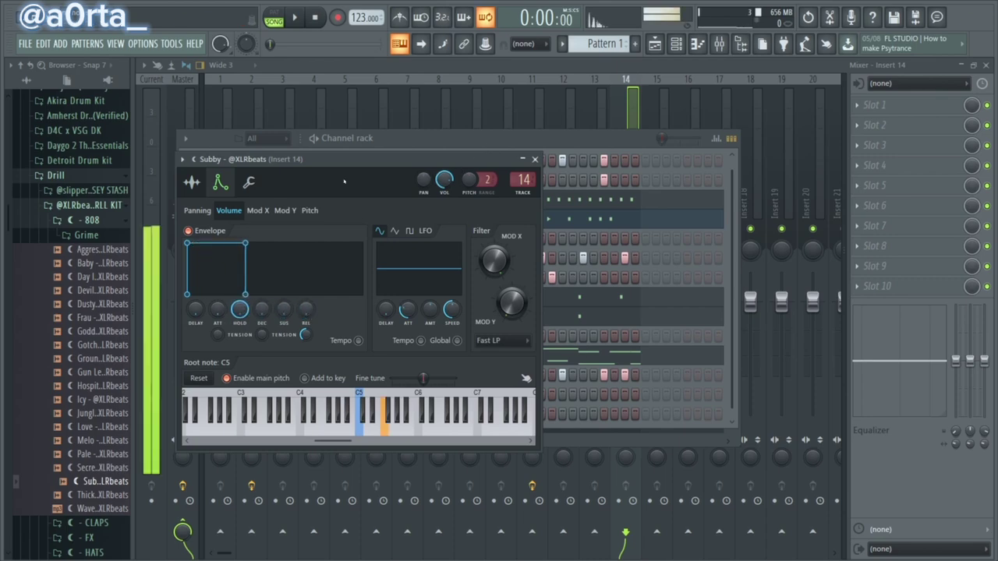
Lower the Insert 14 level to about -5.7 dB in the mixer and play the song
{"action": "left_click", "coordinate": [665, 68]}
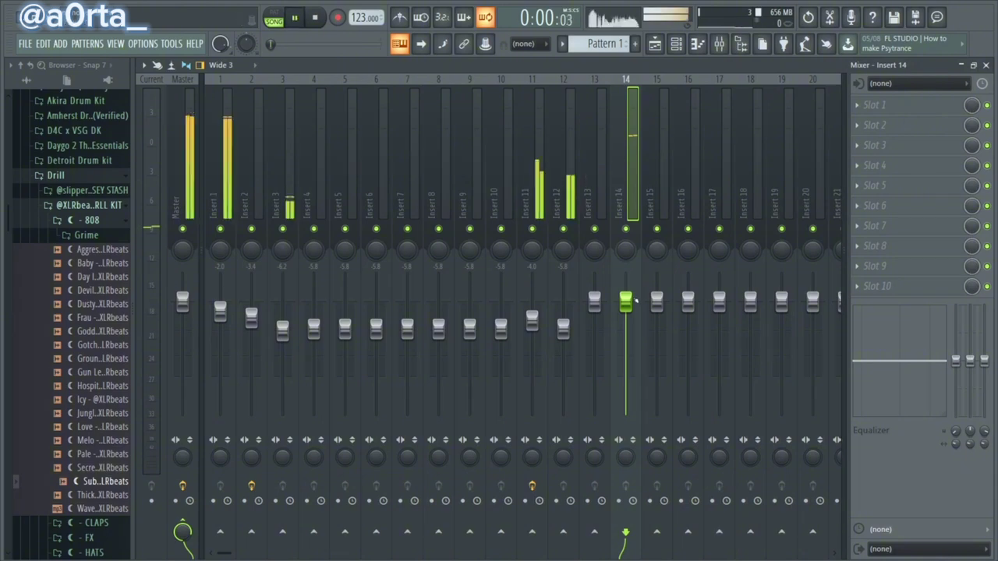
{"action": "key", "text": "space"}
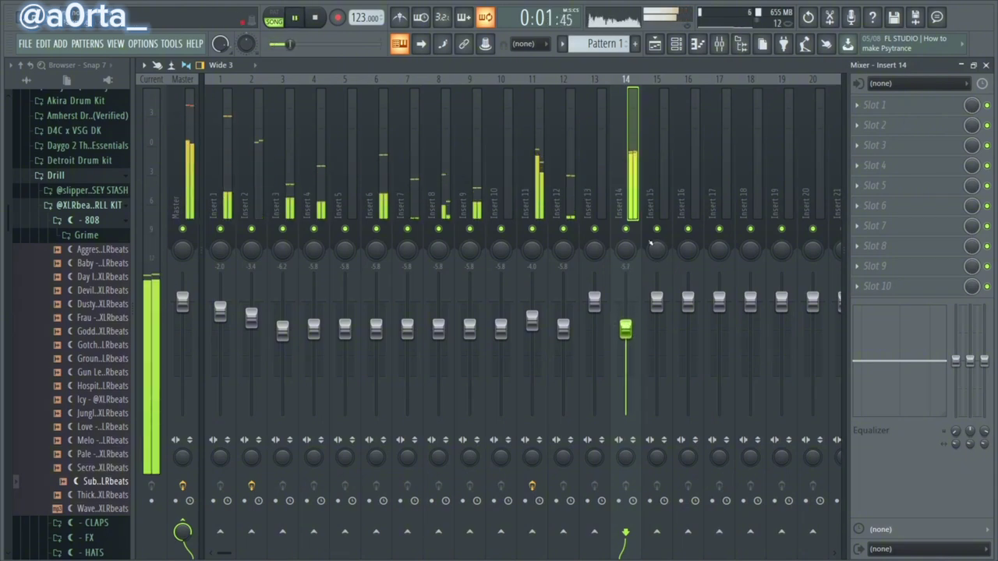
Draw a note about half a bar long at the start of Subby's piano roll and move it to B5
{"action": "left_click", "coordinate": [688, 50]}
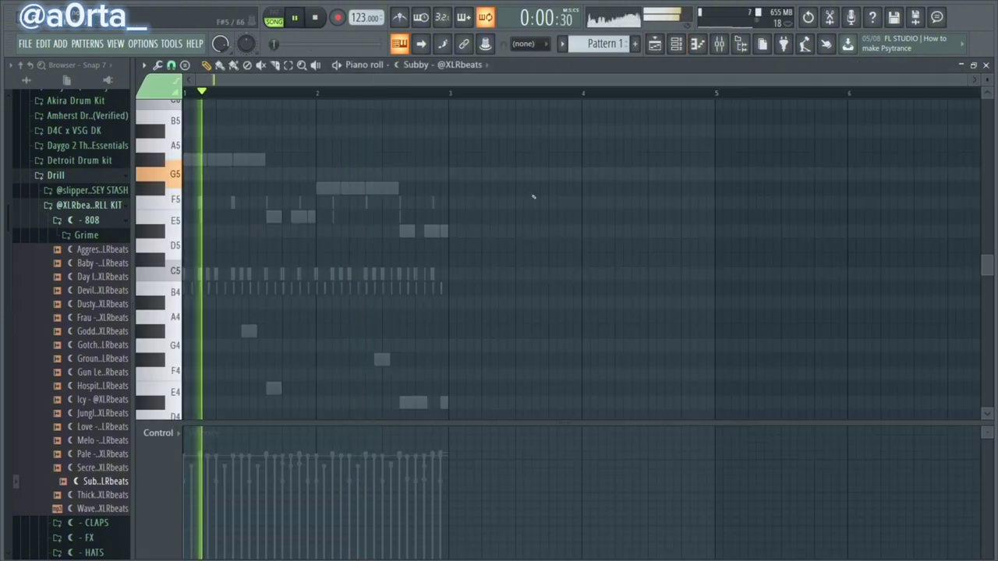
{"action": "scroll", "coordinate": [410, 245], "scroll_direction": "up", "scroll_amount": 6}
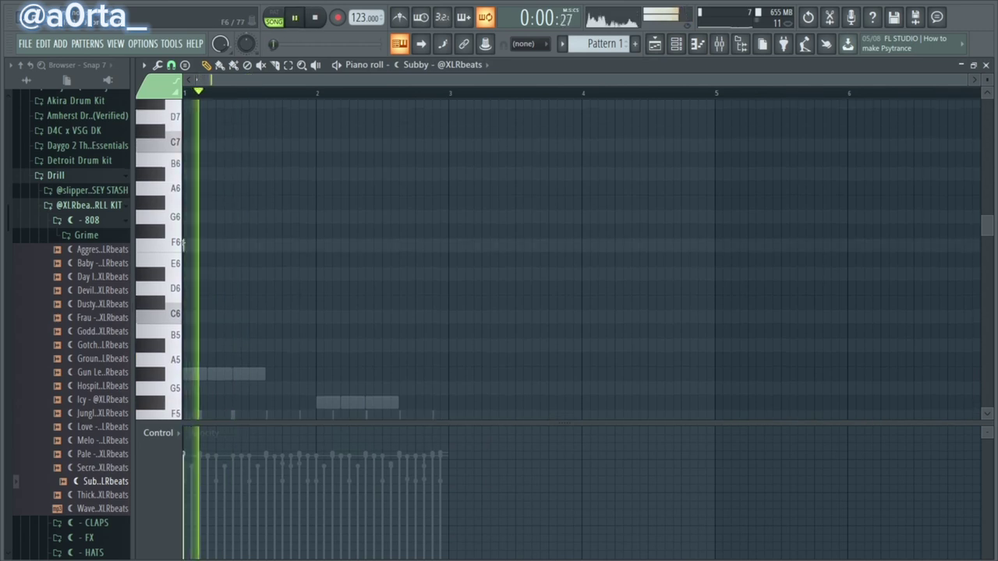
{"action": "left_click_drag", "start_coordinate": [184, 244], "coordinate": [206, 245]}
{"action": "key", "text": "space"}
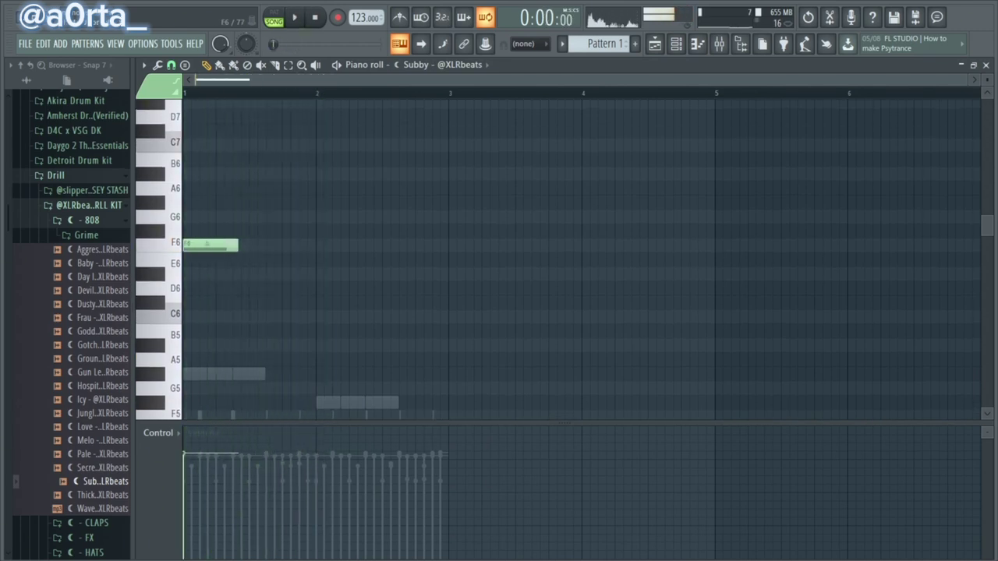
{"action": "double_click", "coordinate": [238, 246]}
{"action": "left_click_drag", "start_coordinate": [551, 359], "coordinate": [572, 363]}
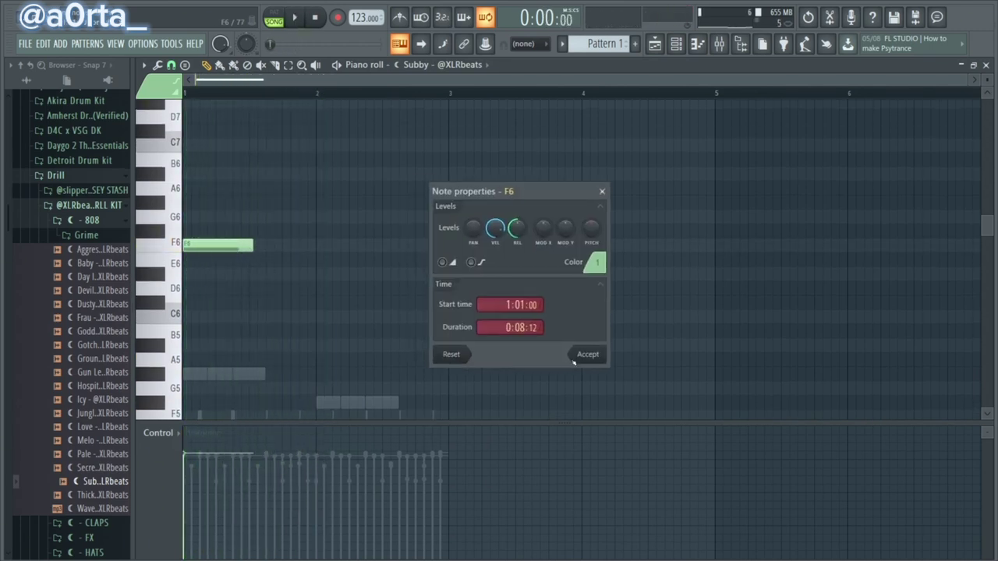
{"action": "left_click", "coordinate": [581, 357]}
{"action": "key", "text": "space"}
{"action": "left_click_drag", "start_coordinate": [218, 246], "coordinate": [232, 336]}
{"action": "key", "text": "space"}
{"action": "key", "text": "space"}
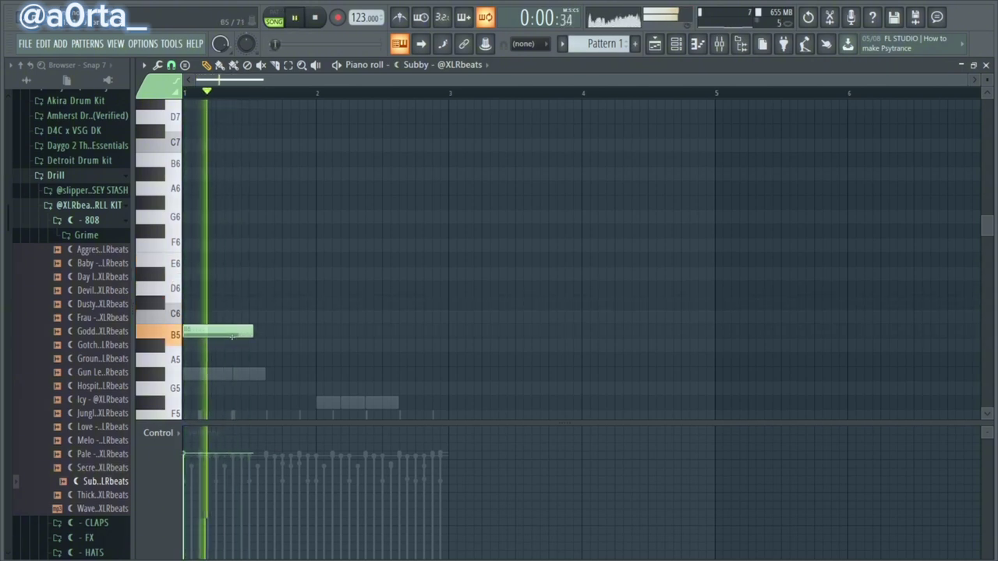
Place a G#5 note at the start of bar 2, about nine steps long, and lengthen the B5 note to about ten steps
{"action": "left_click", "coordinate": [315, 376]}
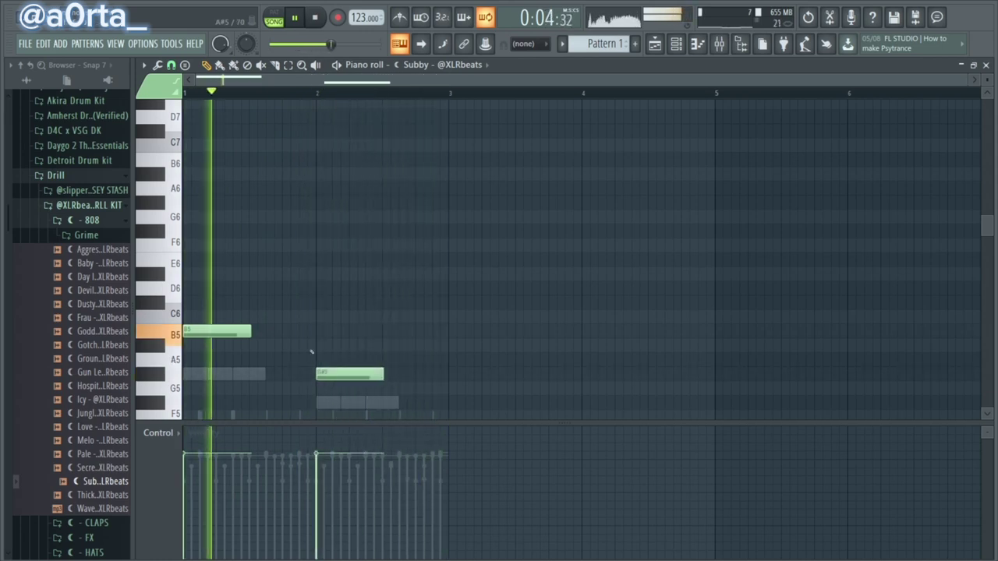
{"action": "scroll", "coordinate": [306, 335], "scroll_direction": "down", "scroll_amount": 2}
{"action": "left_click_drag", "start_coordinate": [250, 247], "coordinate": [265, 248]}
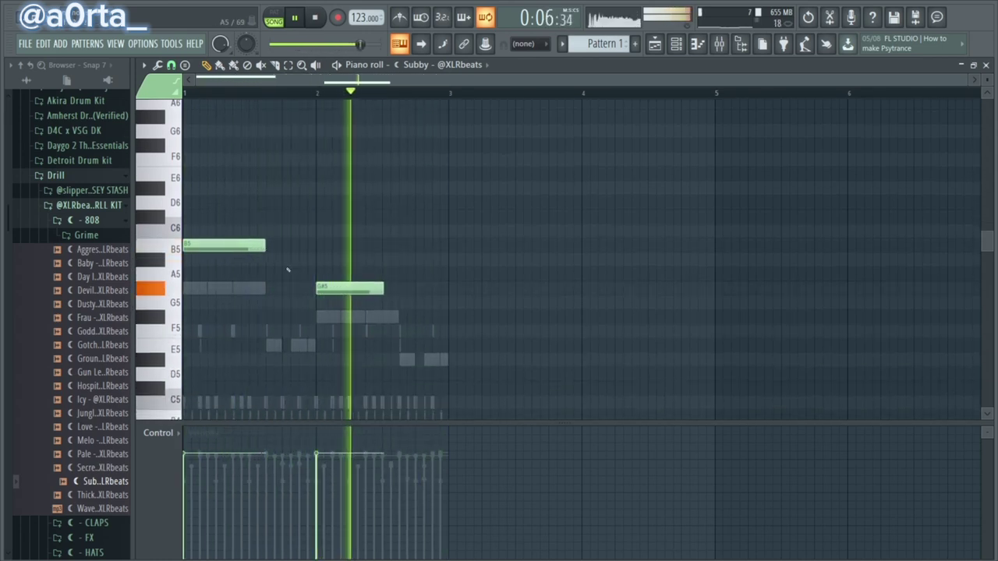
{"action": "left_click", "coordinate": [396, 290]}
{"action": "right_click", "coordinate": [397, 290]}
{"action": "left_click_drag", "start_coordinate": [385, 289], "coordinate": [390, 289]}
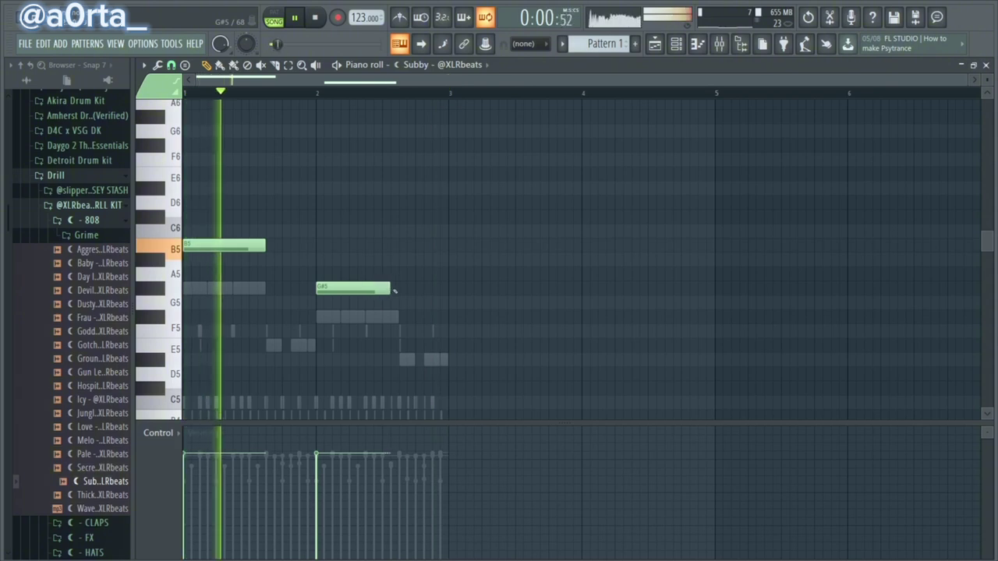
Delete the B5 note at the start of bar 1 and replay the song opening to find its replacement pitch
{"action": "scroll", "coordinate": [336, 279], "scroll_direction": "down", "scroll_amount": 3}
{"action": "scroll", "coordinate": [339, 278], "scroll_direction": "down", "scroll_amount": 1}
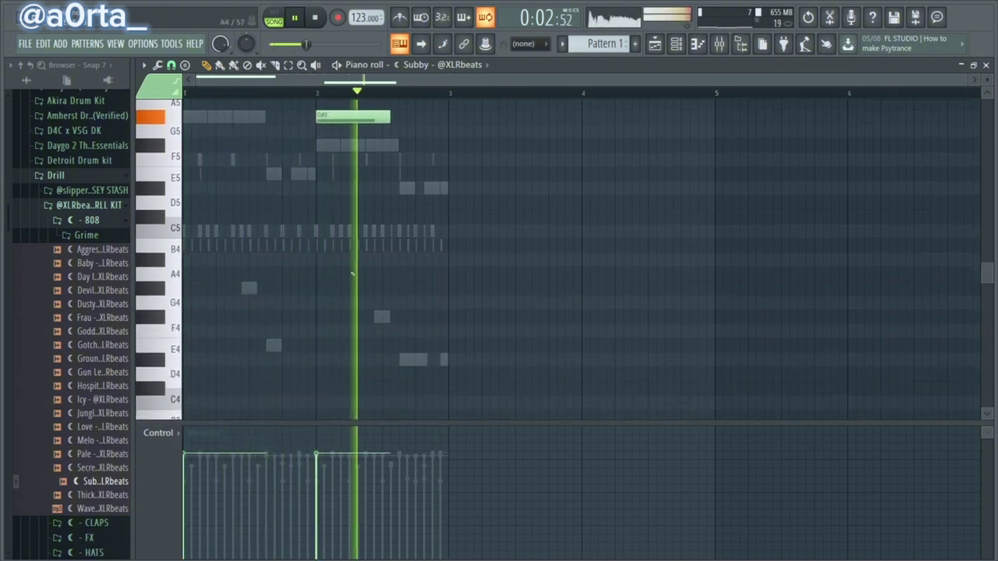
{"action": "scroll", "coordinate": [351, 273], "scroll_direction": "up", "scroll_amount": 1}
{"action": "left_click", "coordinate": [462, 66]}
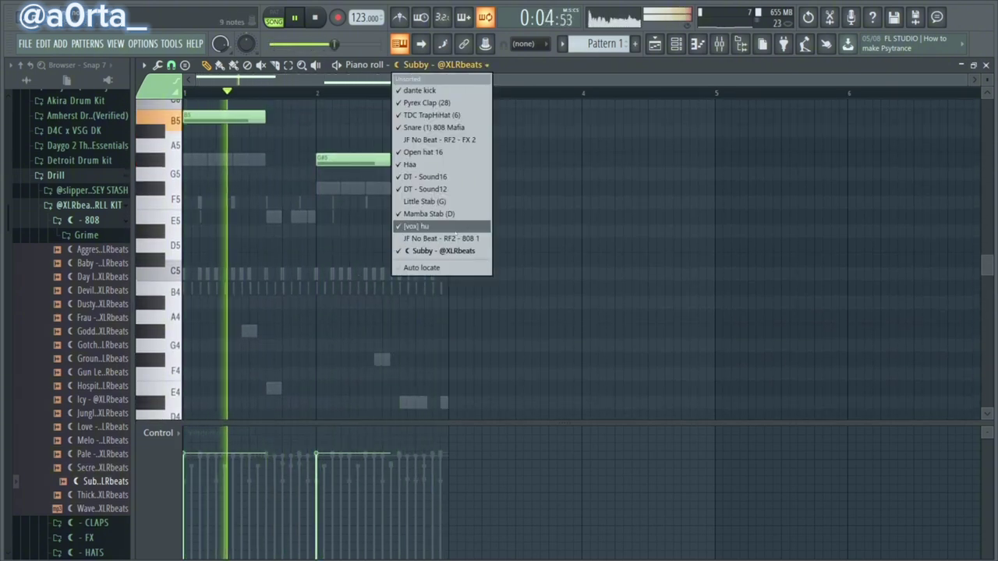
{"action": "left_click", "coordinate": [272, 214]}
{"action": "right_click", "coordinate": [230, 119]}
{"action": "key", "text": "space"}
{"action": "key", "text": "space"}
{"action": "scroll", "coordinate": [240, 148], "scroll_direction": "up", "scroll_amount": 4}
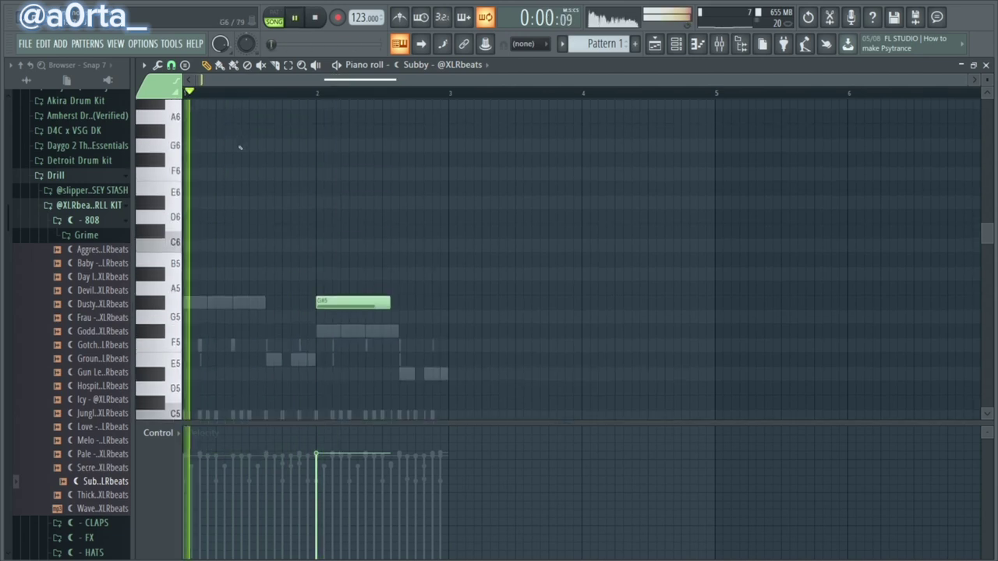
{"action": "key", "text": "space"}
{"action": "key", "text": "space"}
{"action": "key", "text": "space"}
{"action": "key", "text": "space"}
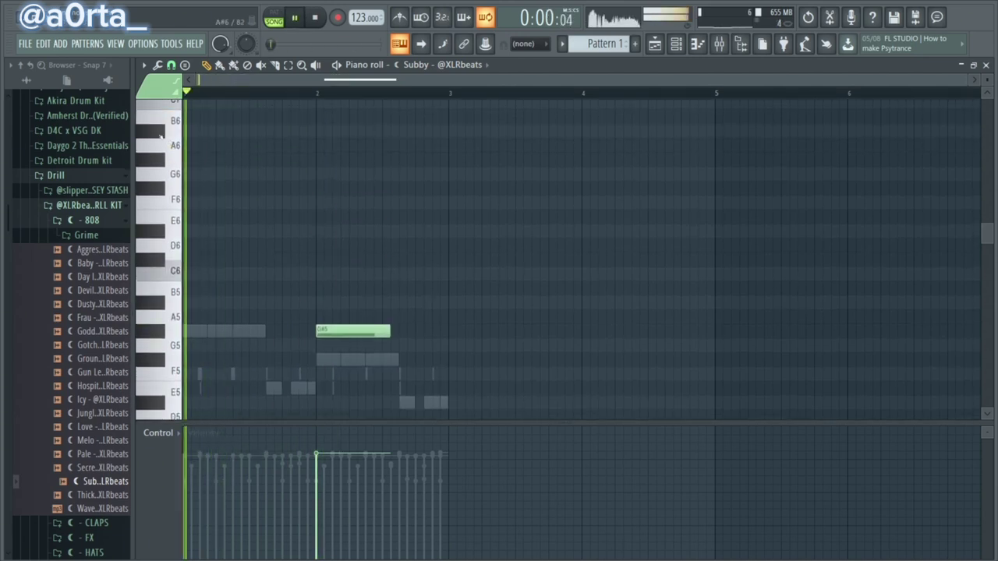
Place an A#5 note at the start of bar 1 and extend it and the G#5 note to about ten steps each
{"action": "left_click", "coordinate": [203, 289]}
{"action": "left_click_drag", "start_coordinate": [201, 302], "coordinate": [186, 303]}
{"action": "key", "text": "space"}
{"action": "key", "text": "space"}
{"action": "scroll", "coordinate": [270, 338], "scroll_direction": "down", "scroll_amount": 1}
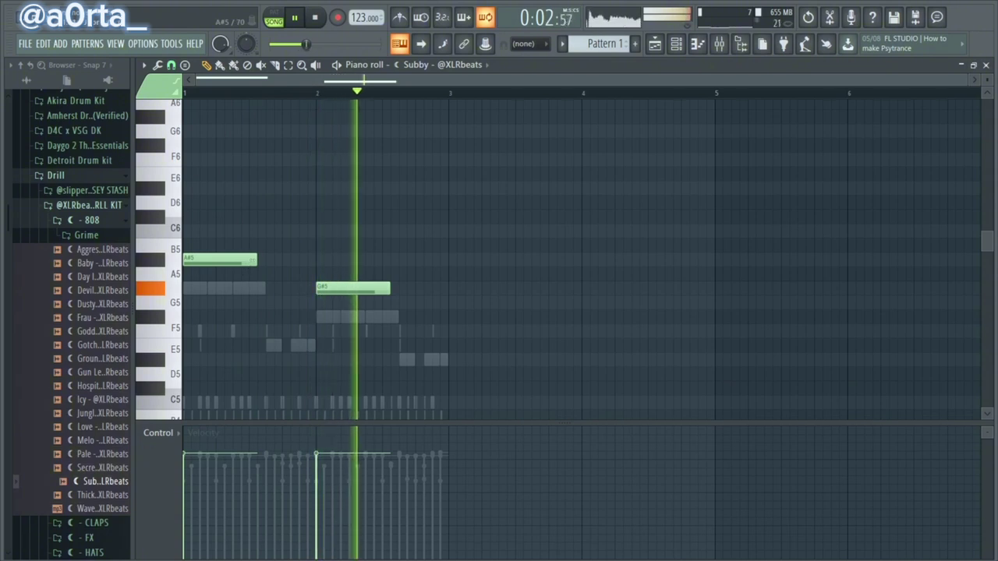
{"action": "left_click_drag", "start_coordinate": [388, 289], "coordinate": [397, 290]}
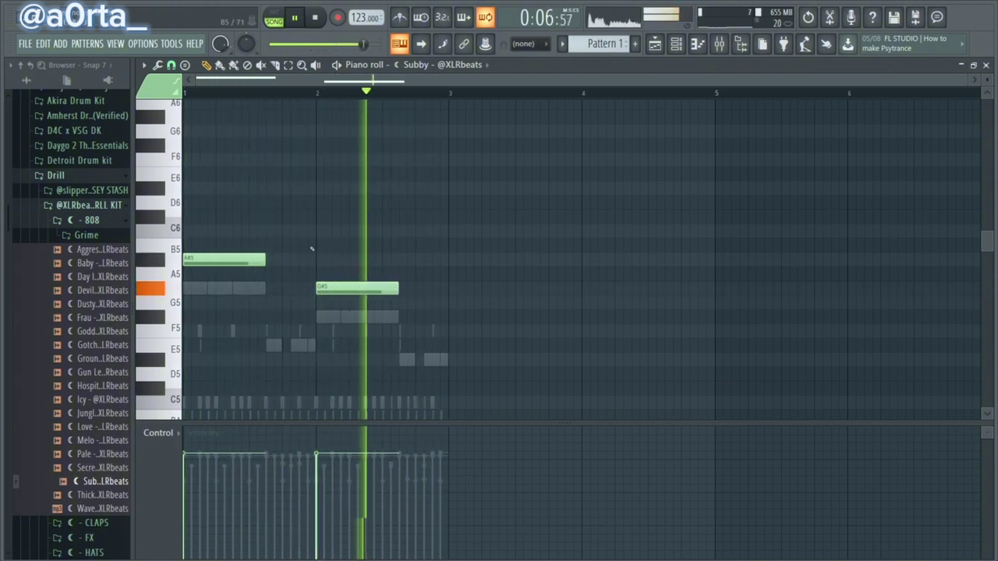
Try the bar 1 Subby note an octave lower on A#4
{"action": "right_click", "coordinate": [234, 261]}
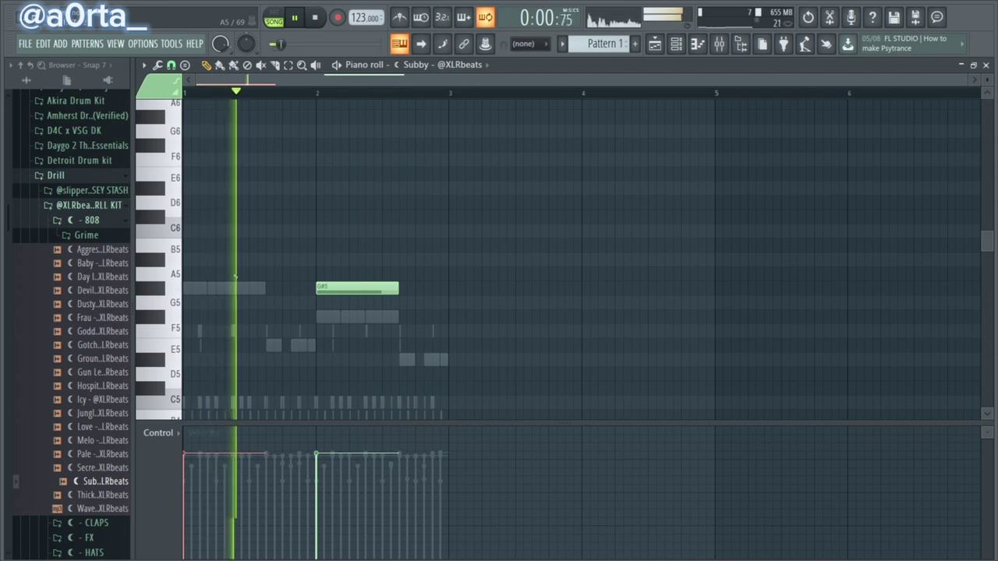
{"action": "scroll", "coordinate": [265, 304], "scroll_direction": "down", "scroll_amount": 3}
{"action": "left_click", "coordinate": [286, 321], "text": "ctrl"}
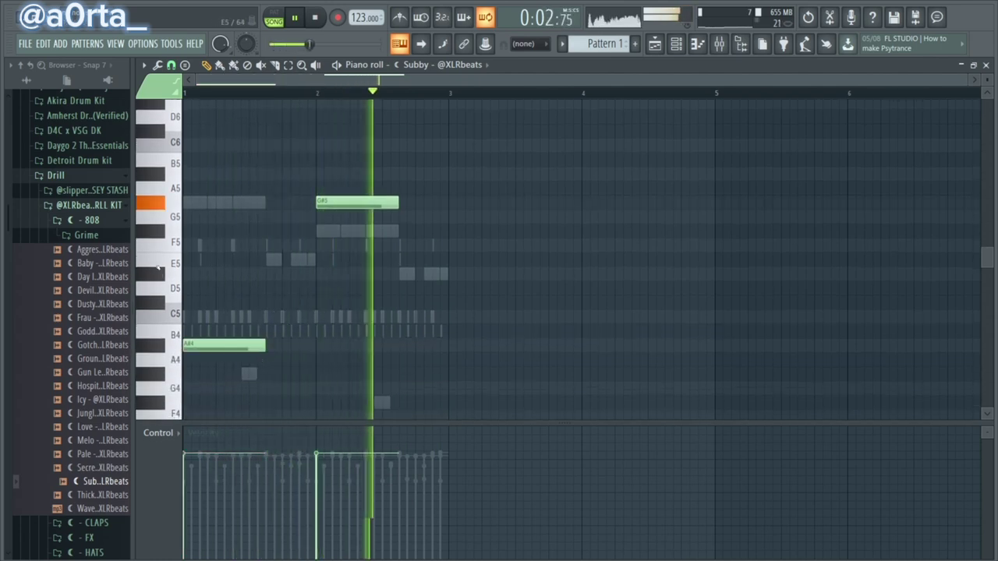
{"action": "left_click", "coordinate": [161, 346]}
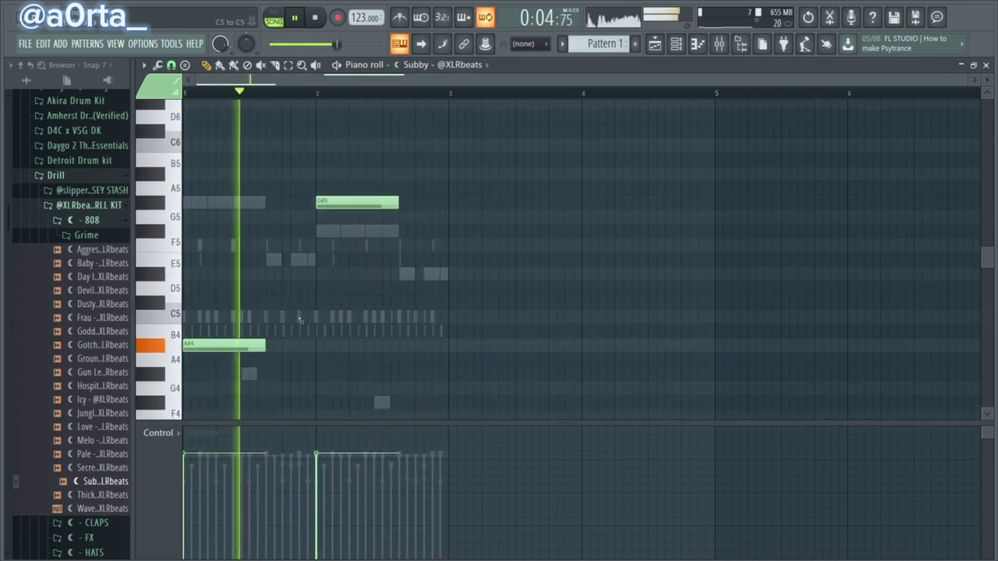
Return the bar 1 Subby note to A#5 and shorten it to about two steps
{"action": "left_click_drag", "start_coordinate": [305, 320], "coordinate": [184, 169]}
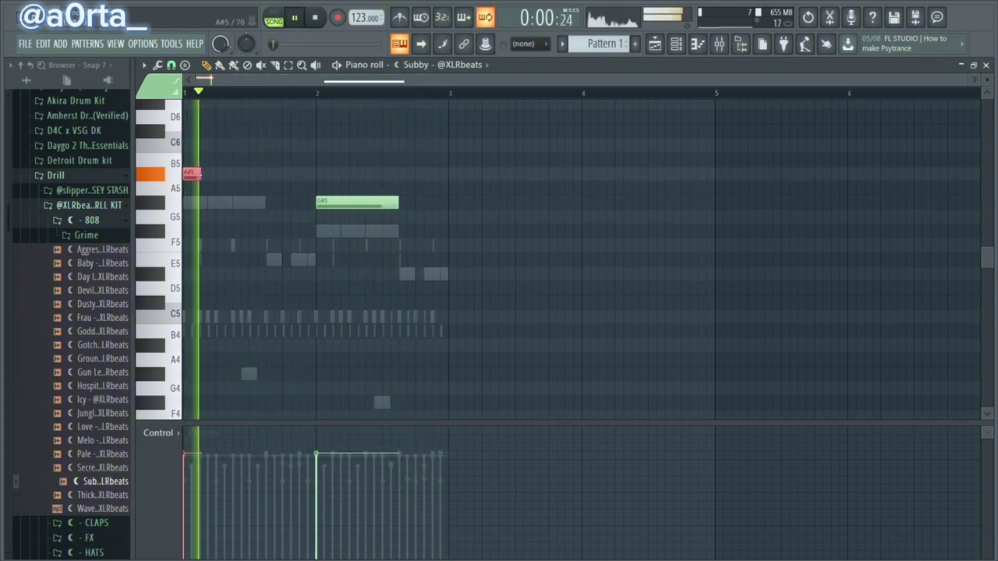
Add four more short A#5 notes across bar 1 of the Subby 808 to build a five-note rhythm
{"action": "left_click", "coordinate": [223, 173]}
{"action": "left_click", "coordinate": [248, 173]}
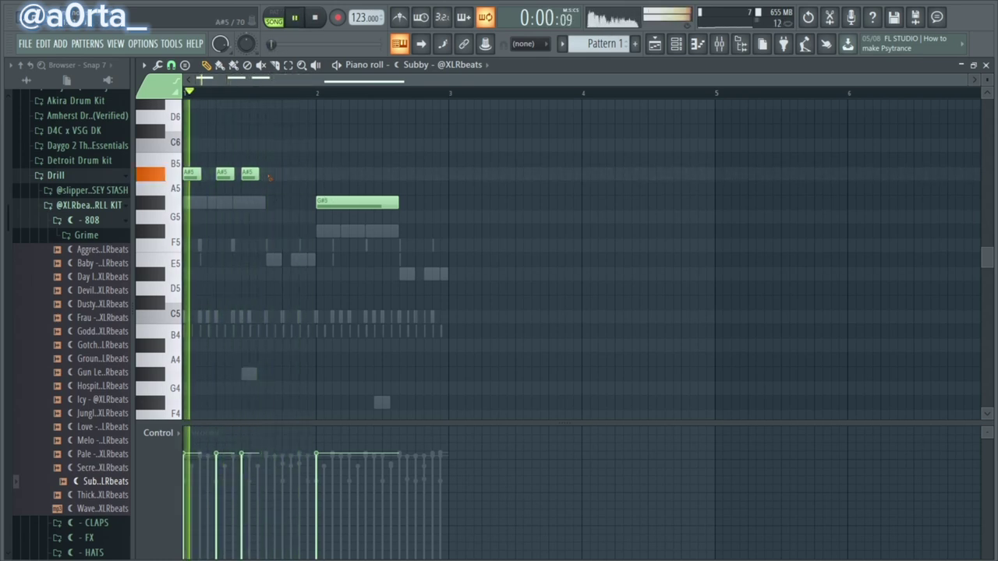
{"action": "left_click", "coordinate": [271, 174]}
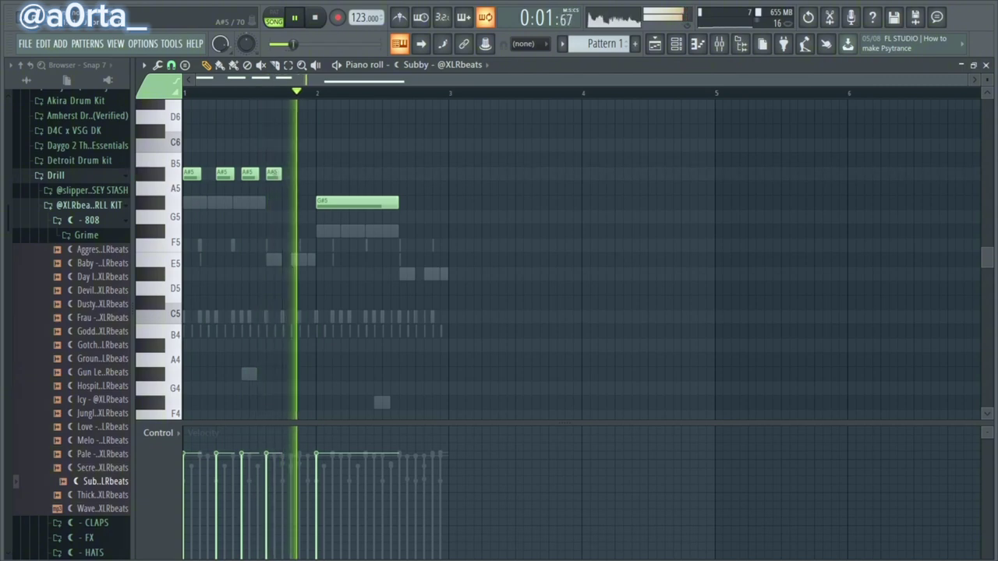
{"action": "left_click", "coordinate": [306, 173]}
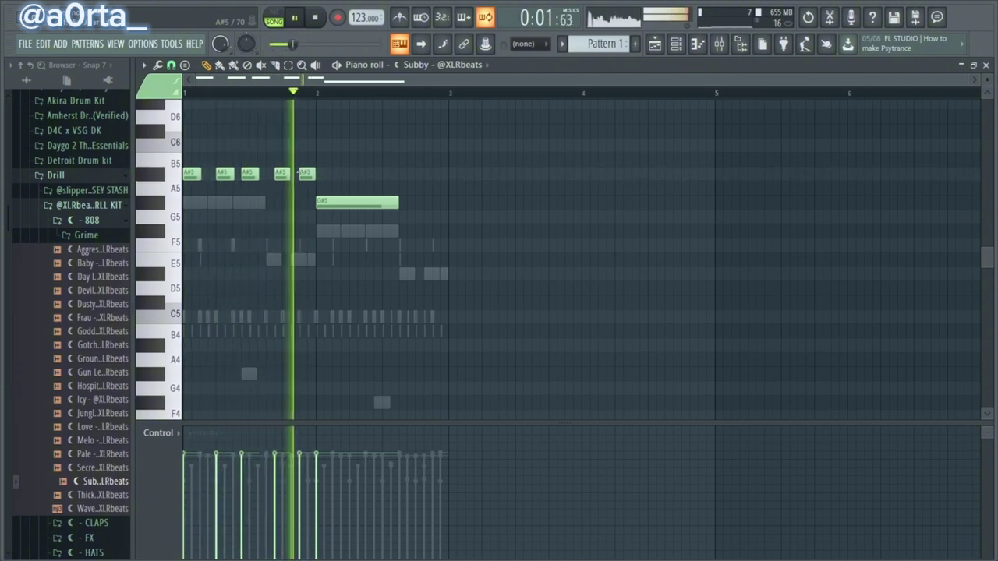
Replace the long G#5 note in bar 2 with a copy of bar 1's five-note rhythm, pitched at G#5
{"action": "right_click", "coordinate": [336, 201]}
{"action": "left_click_drag", "start_coordinate": [340, 139], "coordinate": [326, 206], "text": "ctrl"}
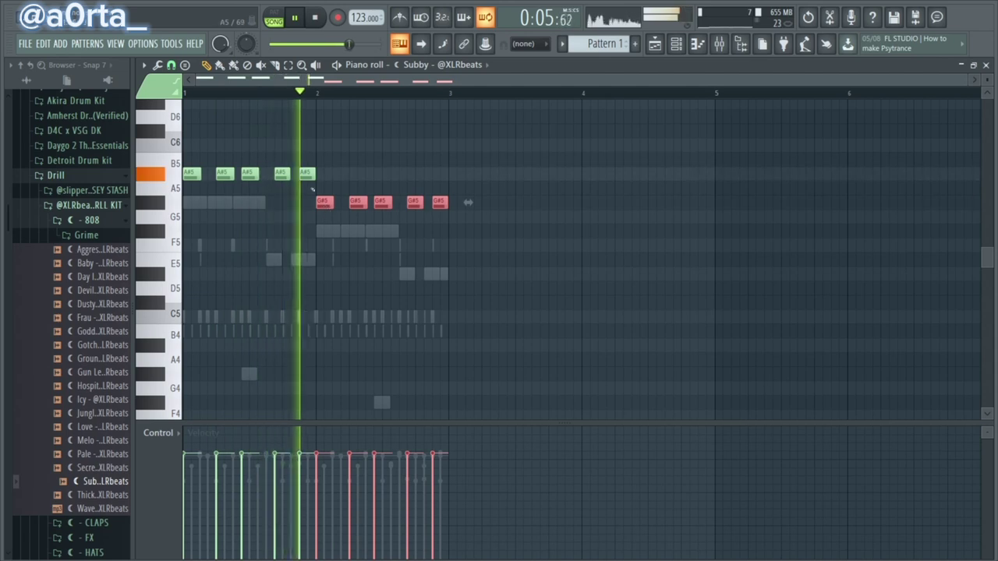
{"action": "left_click", "coordinate": [475, 216], "text": "ctrl"}
Lower the last two notes of bar 1 to F5 and the last two notes of bar 2 to E5
{"action": "left_click_drag", "start_coordinate": [316, 153], "coordinate": [281, 248], "text": "ctrl"}
{"action": "left_click_drag", "start_coordinate": [460, 238], "coordinate": [415, 267]}
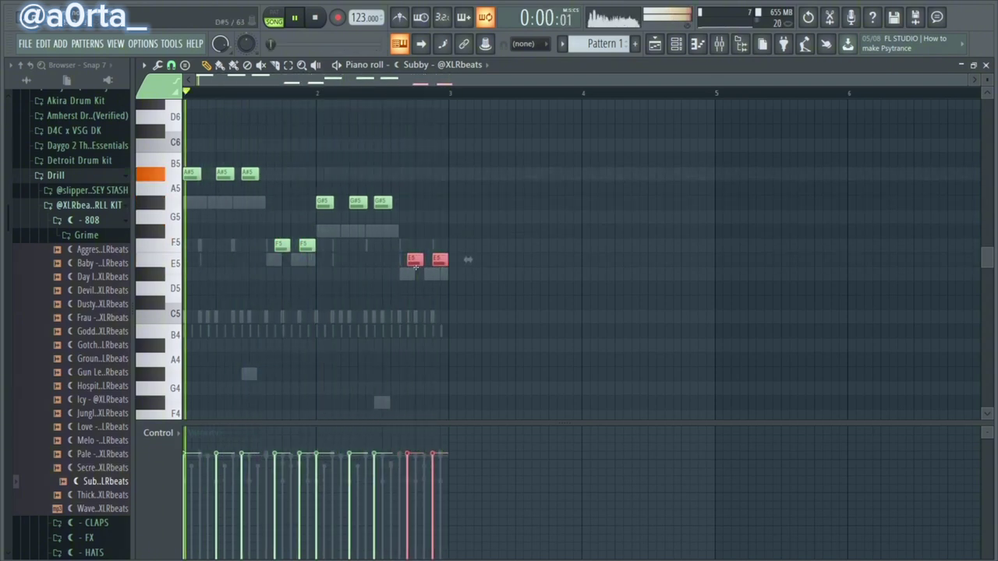
{"action": "left_click", "coordinate": [413, 284], "text": "ctrl"}
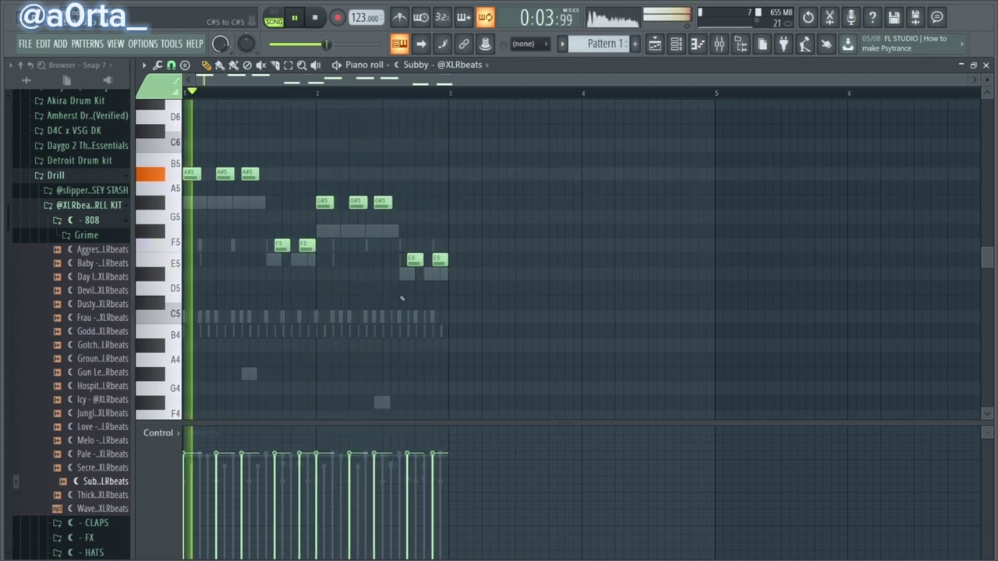
{"action": "left_click", "coordinate": [400, 360]}
{"action": "left_click_drag", "start_coordinate": [400, 359], "coordinate": [404, 374]}
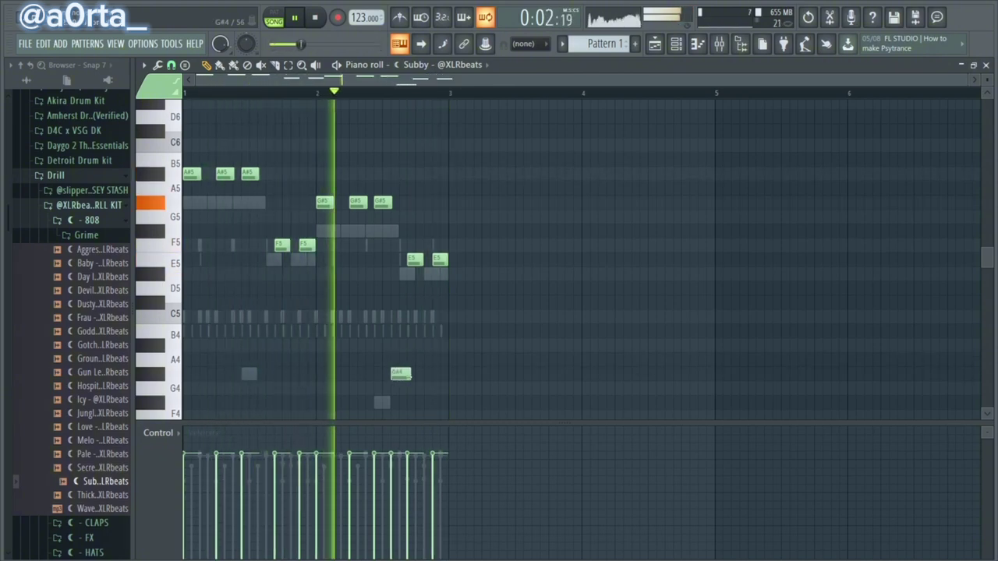
{"action": "right_click", "coordinate": [399, 374]}
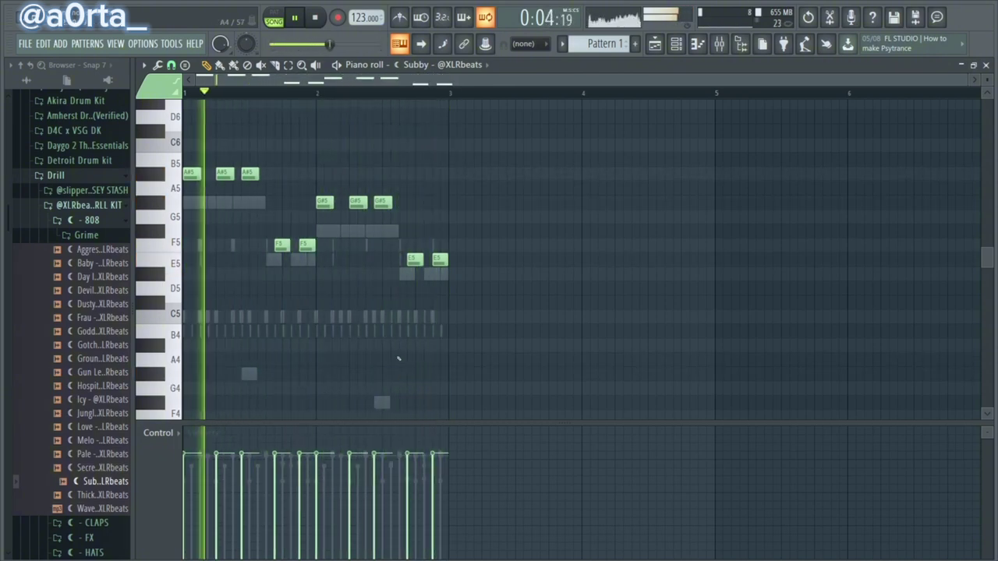
Try the whole 808 pattern one octave higher, and bring it back down
{"action": "key", "text": "ctrl+Up"}
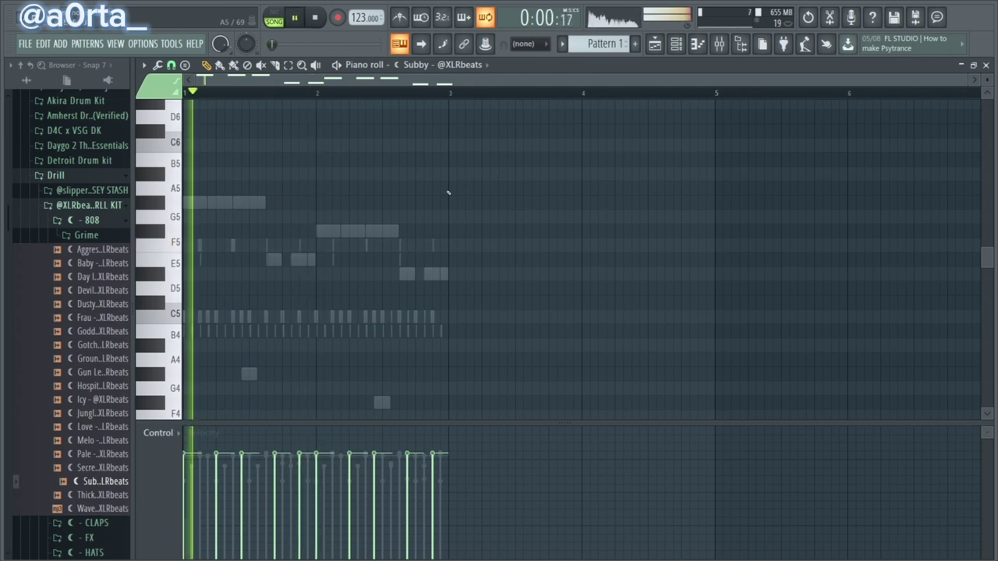
{"action": "scroll", "coordinate": [460, 206], "scroll_direction": "up", "scroll_amount": 3}
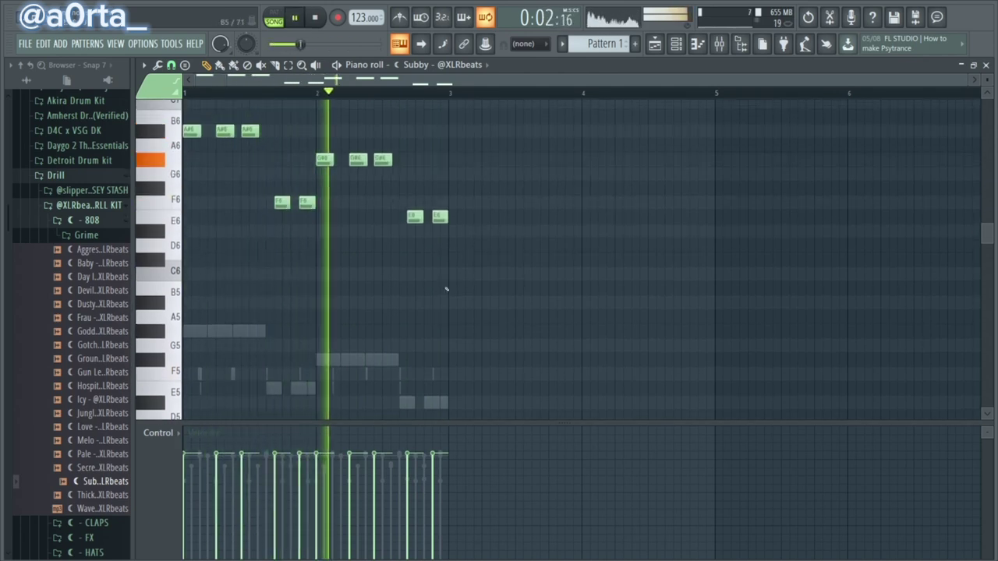
{"action": "key", "text": "ctrl+Down"}
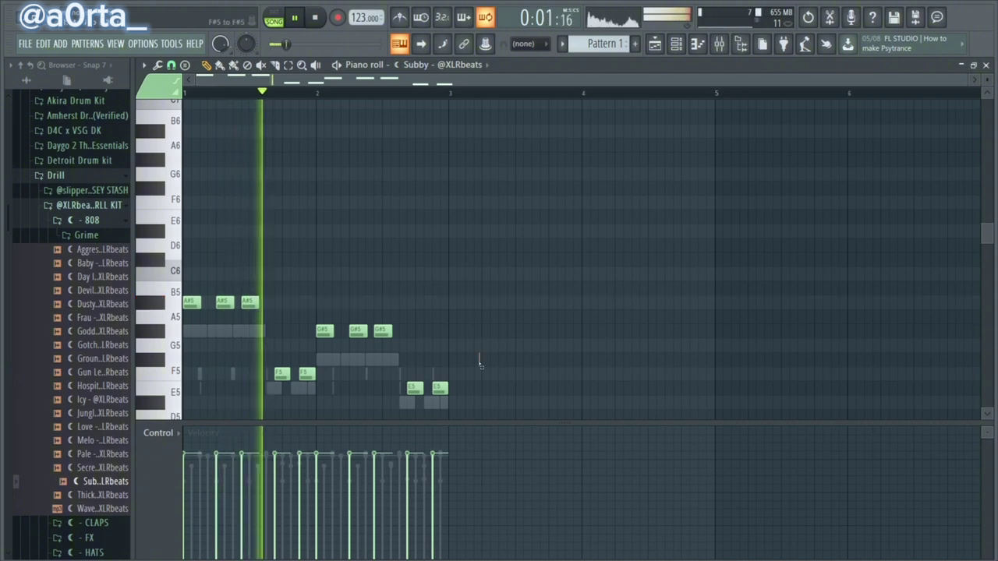
Raise the last two notes of each bar by a semitone, to F#5 in bar 1 and F5 in bar 2
{"action": "left_click_drag", "start_coordinate": [479, 357], "coordinate": [271, 394]}
{"action": "key", "text": "shift+Up"}
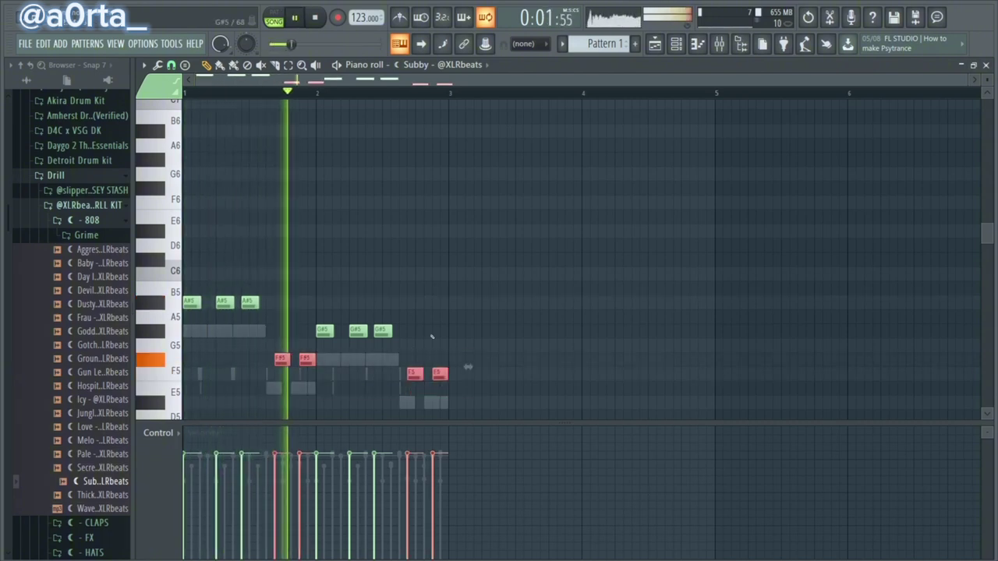
{"action": "key", "text": "ctrl+d"}
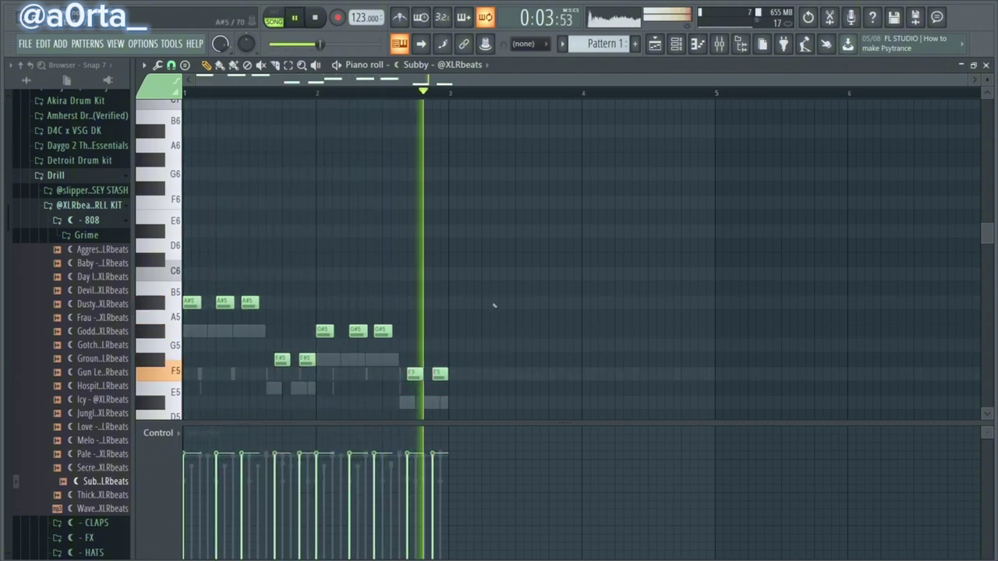
{"action": "scroll", "coordinate": [414, 324], "scroll_direction": "down", "scroll_amount": 2}
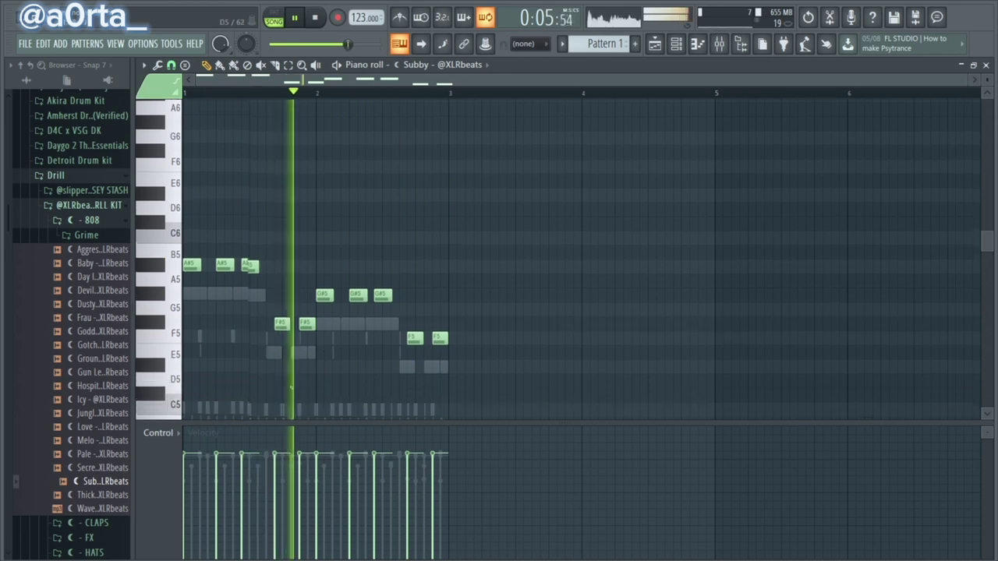
{"action": "left_click", "coordinate": [407, 288]}
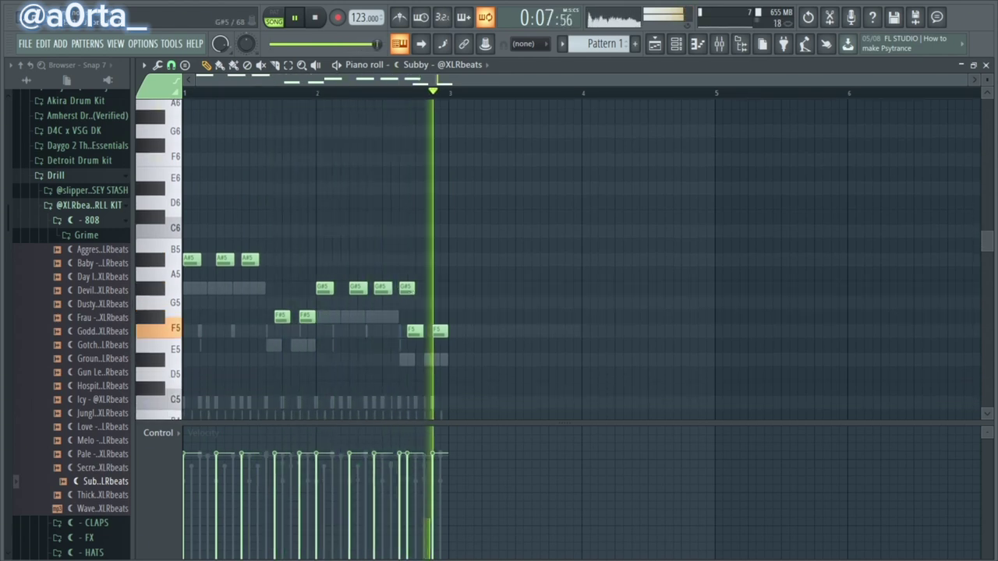
{"action": "right_click", "coordinate": [407, 290]}
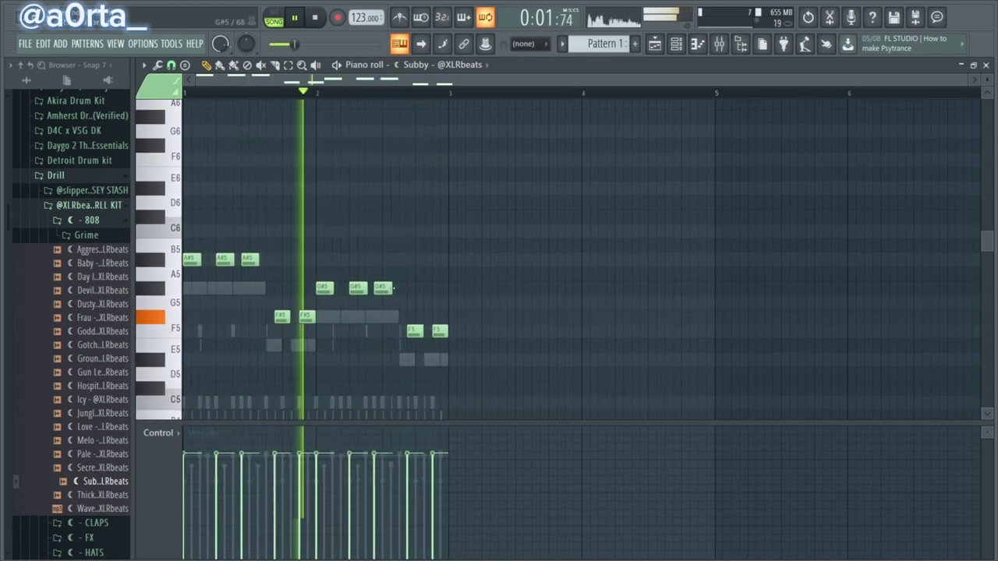
{"action": "left_click_drag", "start_coordinate": [391, 289], "coordinate": [392, 290]}
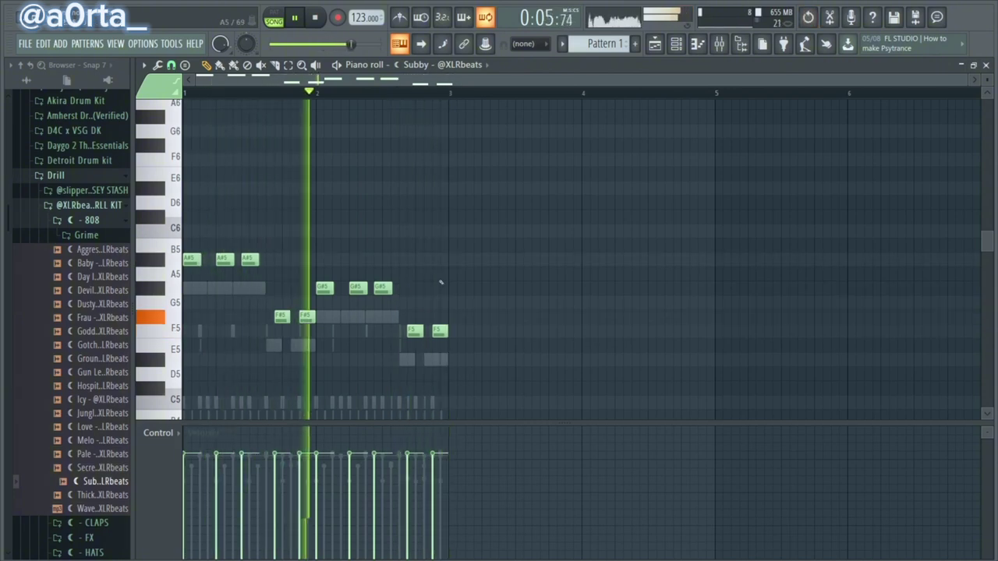
Lower the whole 808 pattern one octave, and raise only the last two notes of each bar back to F#5 and F5
{"action": "key", "text": "ctrl+Down"}
{"action": "scroll", "coordinate": [441, 283], "scroll_direction": "down", "scroll_amount": 3}
{"action": "scroll", "coordinate": [440, 282], "scroll_direction": "down", "scroll_amount": 2}
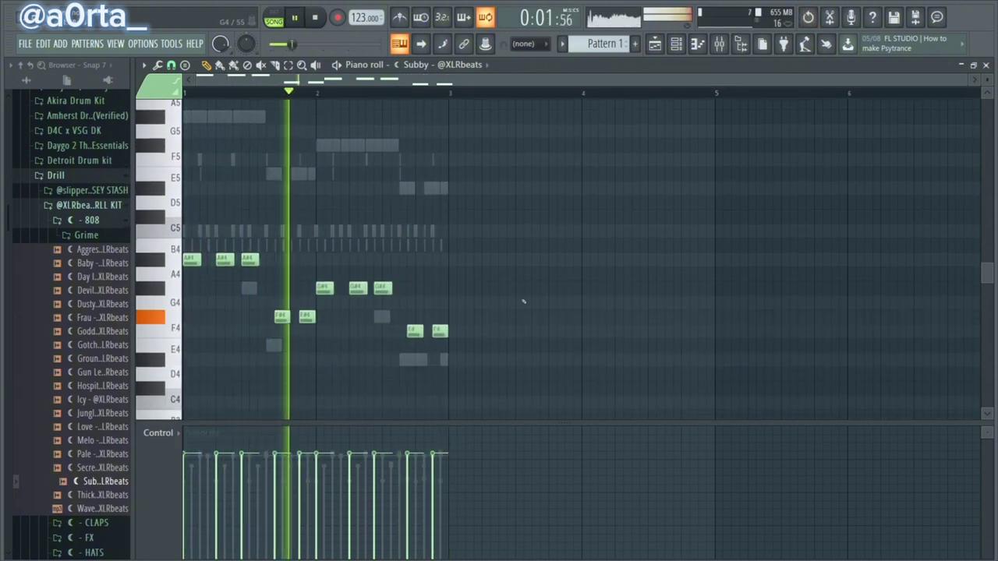
{"action": "left_click_drag", "start_coordinate": [524, 296], "coordinate": [266, 355]}
{"action": "key", "text": "ctrl+Up"}
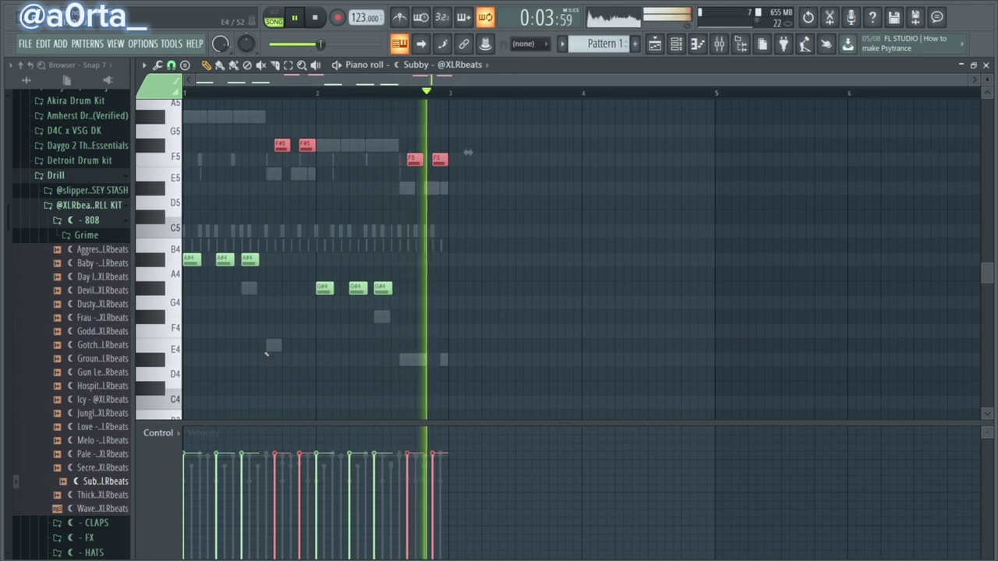
Try the first three notes of both bars an octave higher, and return them to A#4 and G#4
{"action": "left_click_drag", "start_coordinate": [465, 266], "coordinate": [307, 308]}
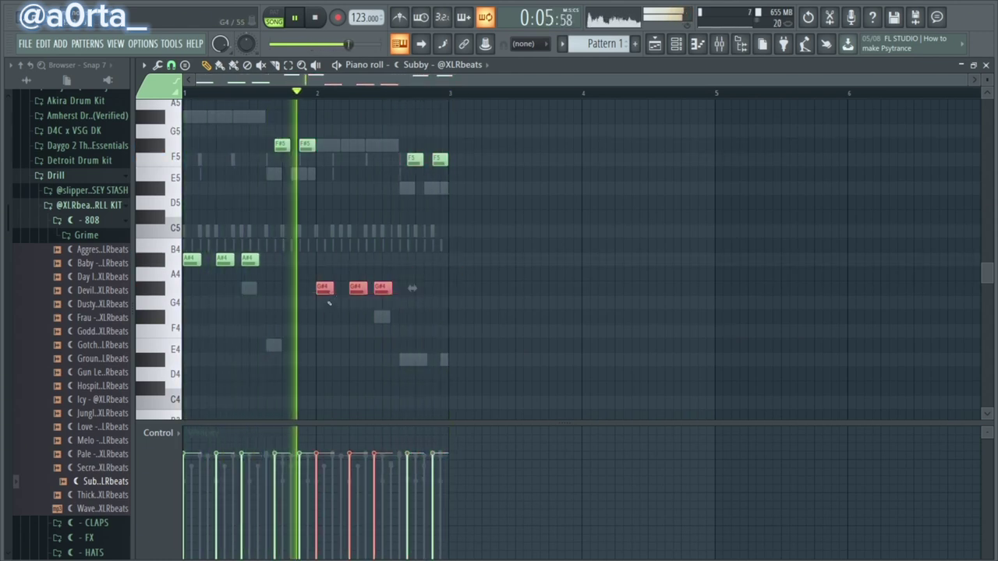
{"action": "left_click", "coordinate": [485, 276], "text": "ctrl"}
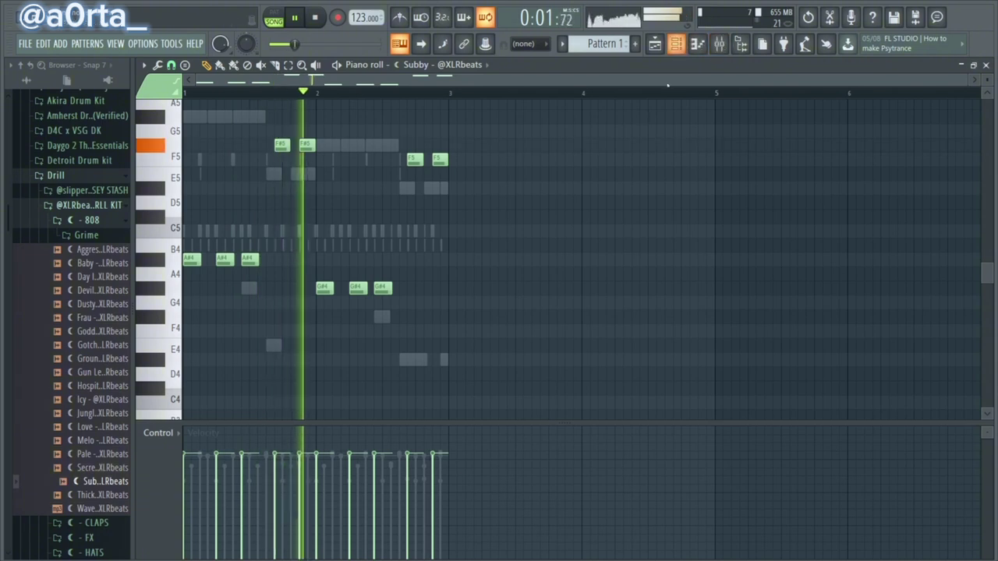
{"action": "left_click_drag", "start_coordinate": [476, 249], "coordinate": [155, 350], "text": "ctrl"}
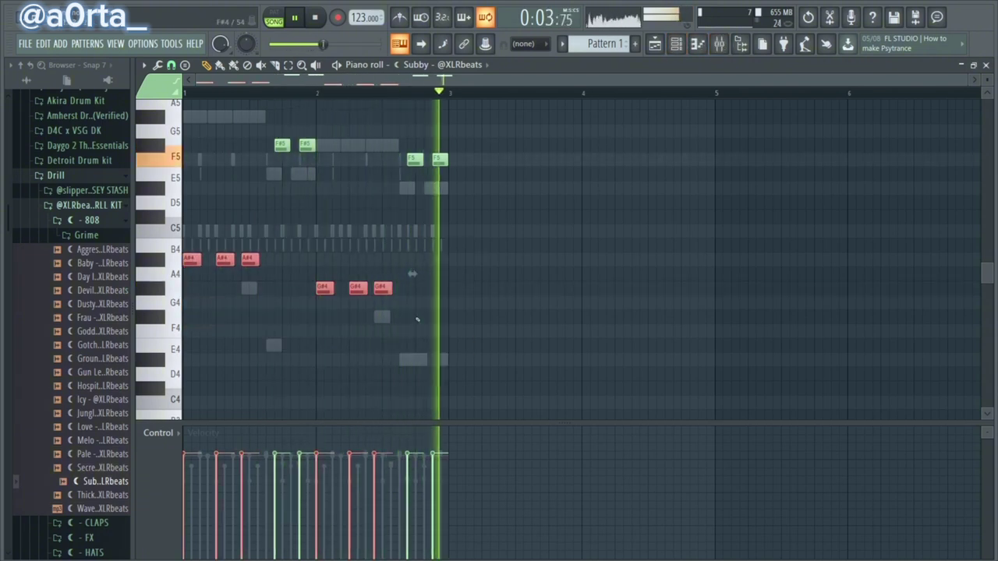
{"action": "key", "text": "ctrl+Up"}
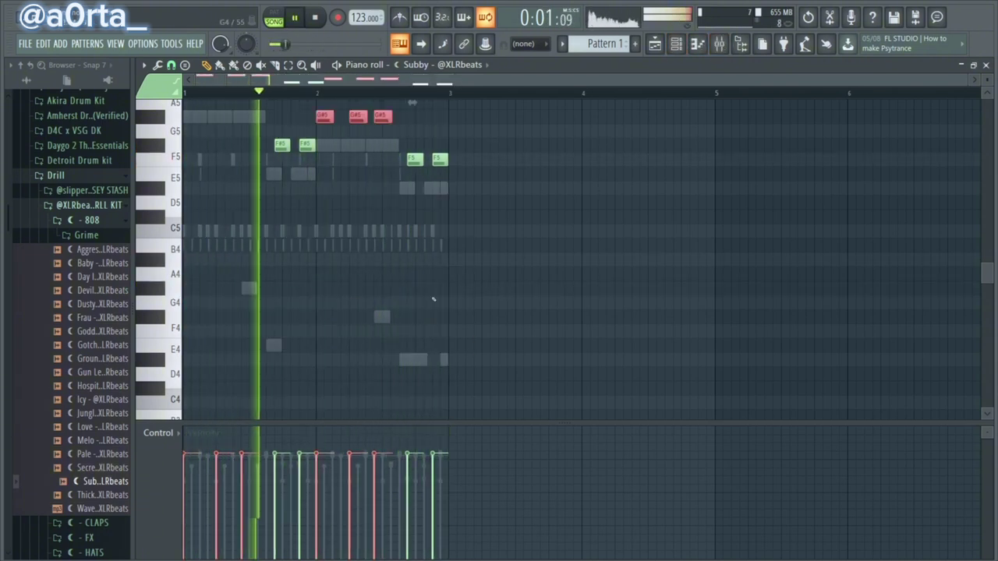
{"action": "scroll", "coordinate": [519, 258], "scroll_direction": "up", "scroll_amount": 3}
{"action": "key", "text": "ctrl+Down"}
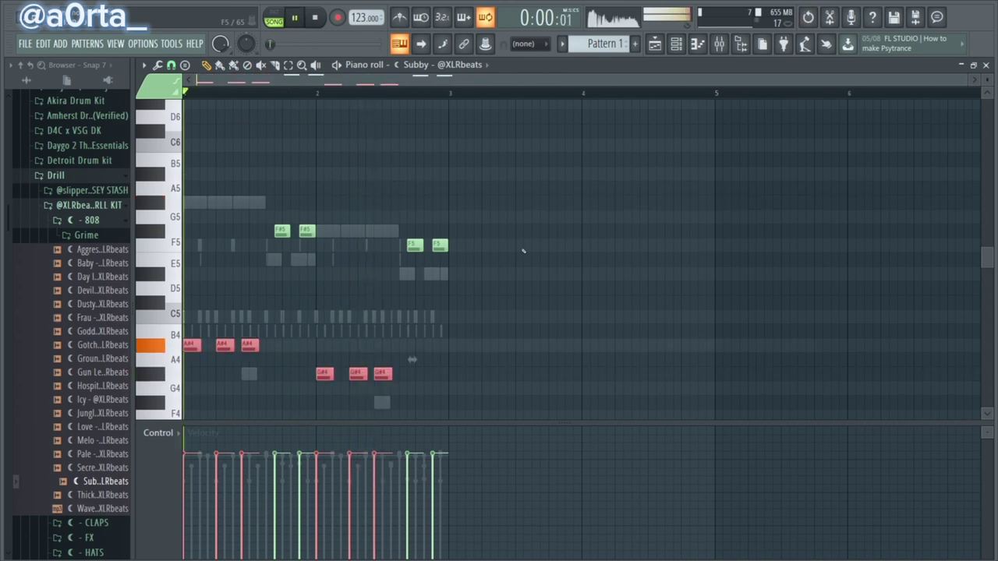
{"action": "key", "text": "ctrl+d"}
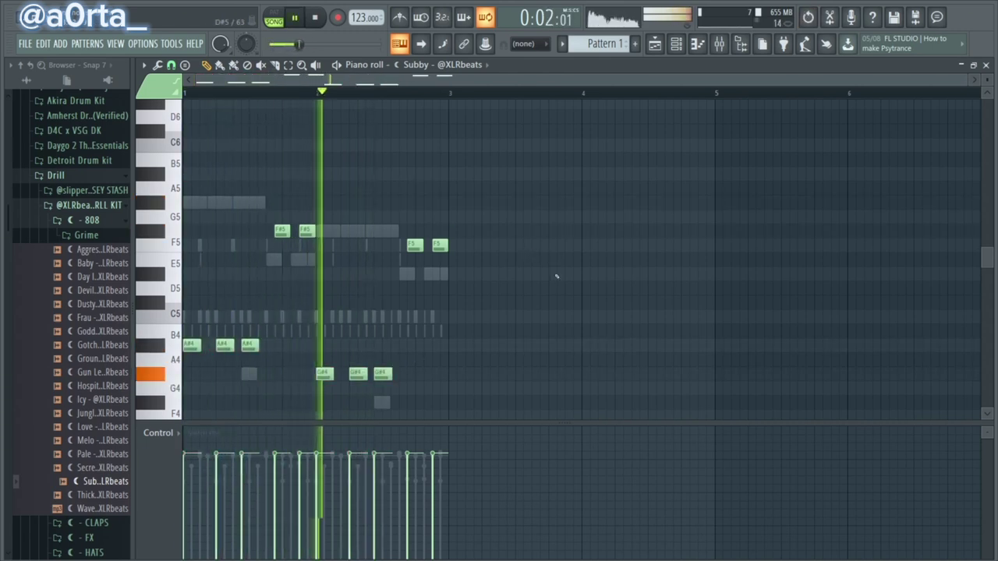
Raise the first three notes of bar 2 one octave to G#5, and clear the selection
{"action": "left_click_drag", "start_coordinate": [446, 340], "coordinate": [319, 368]}
{"action": "key", "text": "ctrl+Up"}
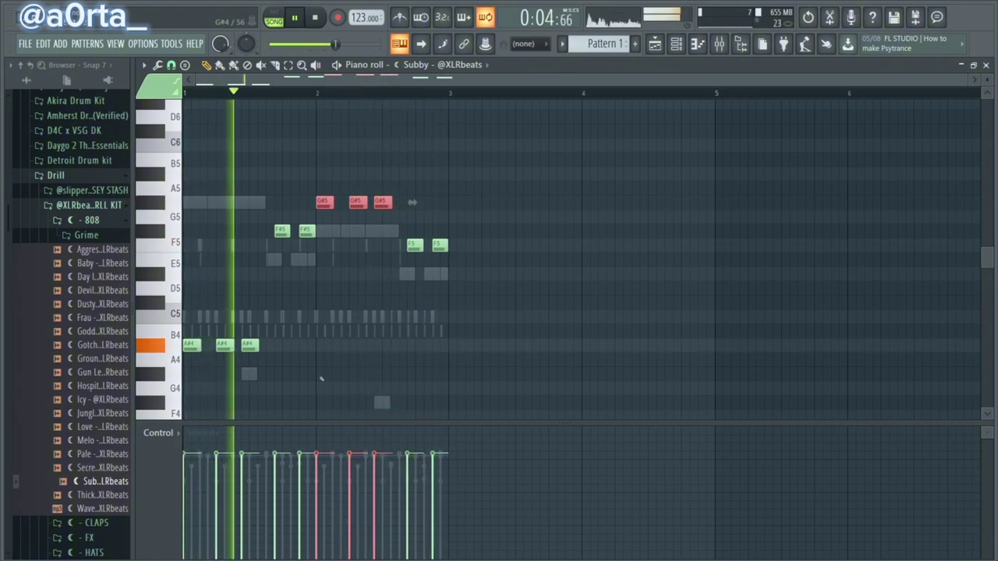
{"action": "left_click", "coordinate": [470, 329], "text": "ctrl"}
Load Fruity Fast Dist into the first effect slot of mixer Insert 14
{"action": "left_click", "coordinate": [719, 43]}
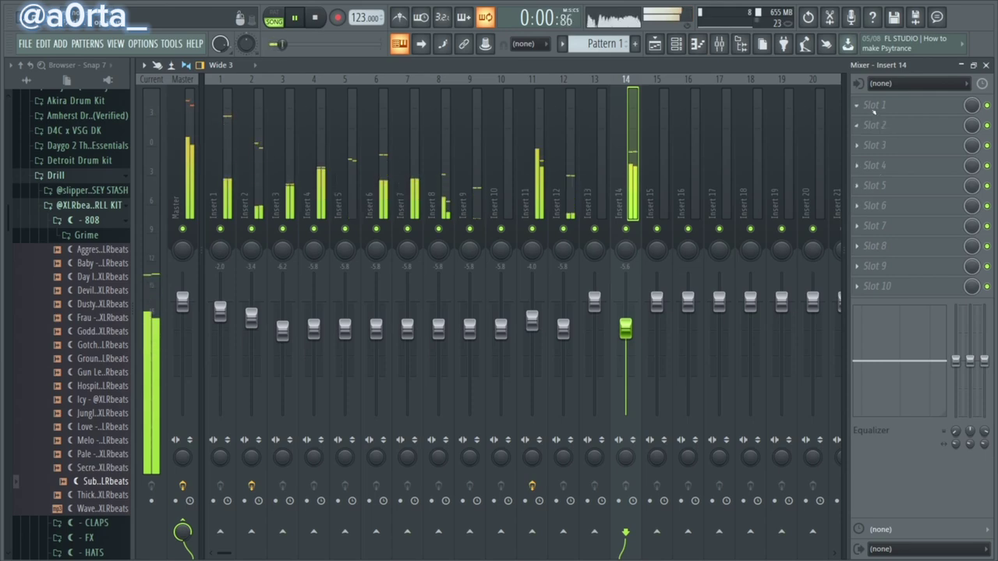
{"action": "left_click", "coordinate": [875, 109]}
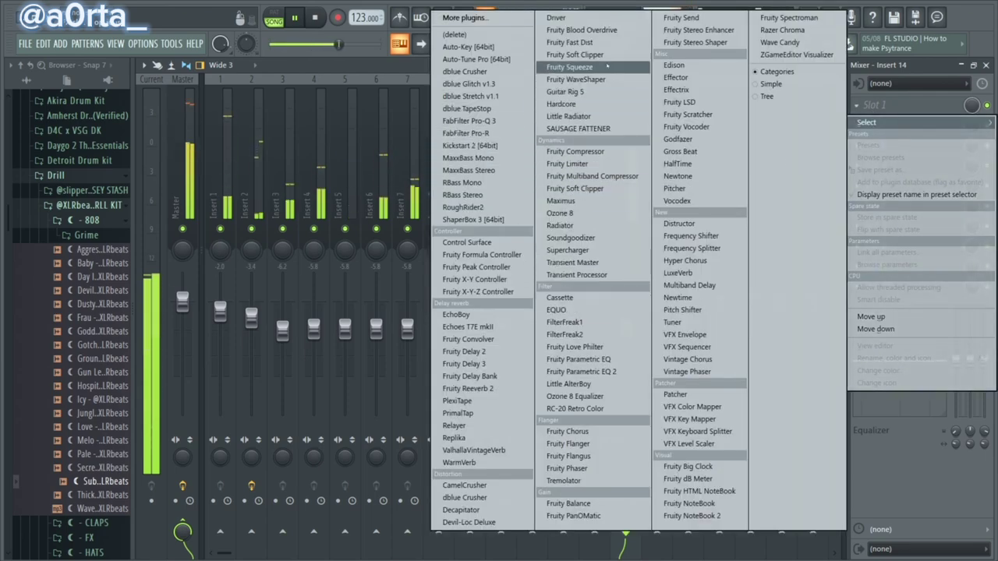
{"action": "left_click", "coordinate": [597, 42]}
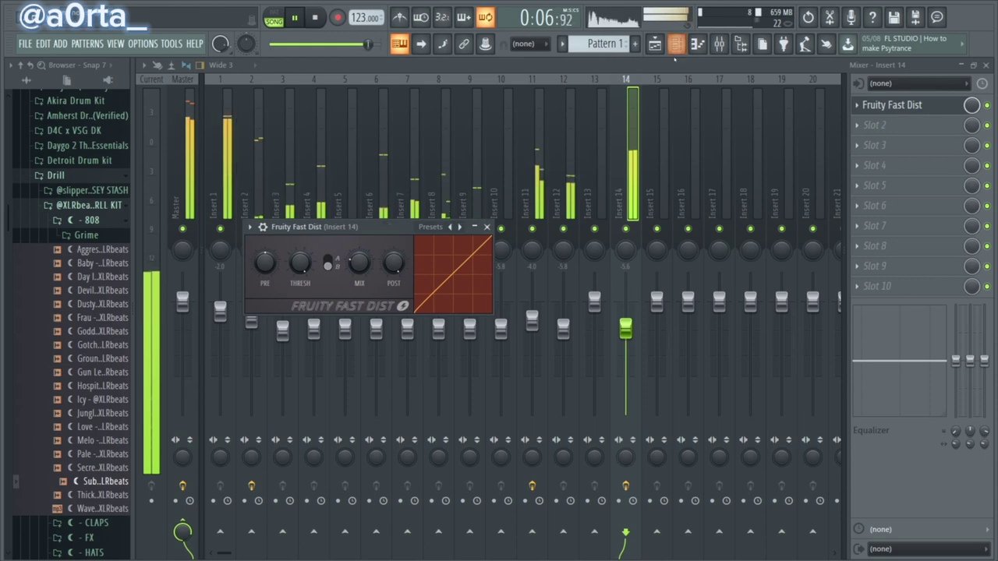
Examine the sample settings of the Subby 808 channel, and close them
{"action": "left_click", "coordinate": [676, 47]}
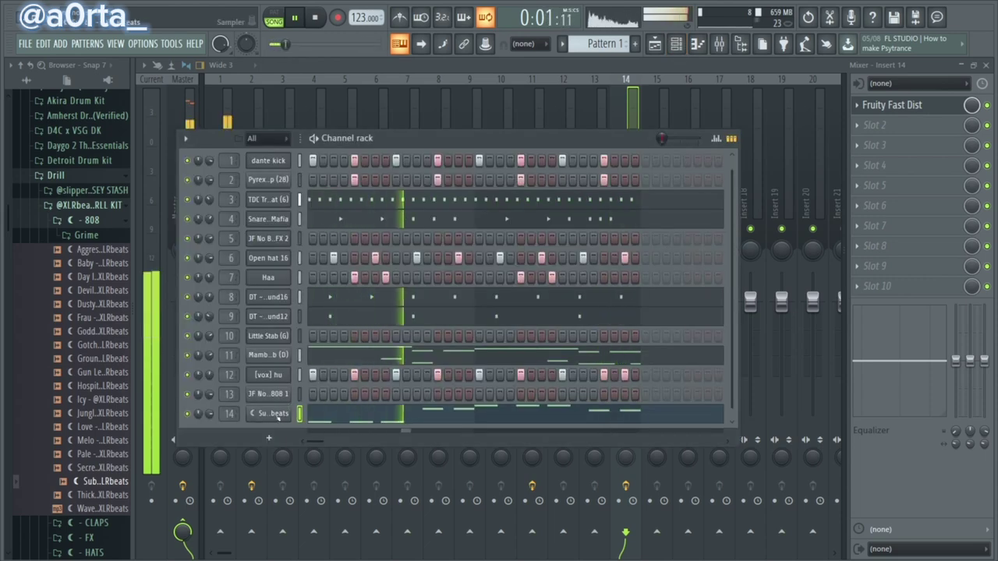
{"action": "left_click", "coordinate": [278, 415]}
{"action": "left_click", "coordinate": [193, 182]}
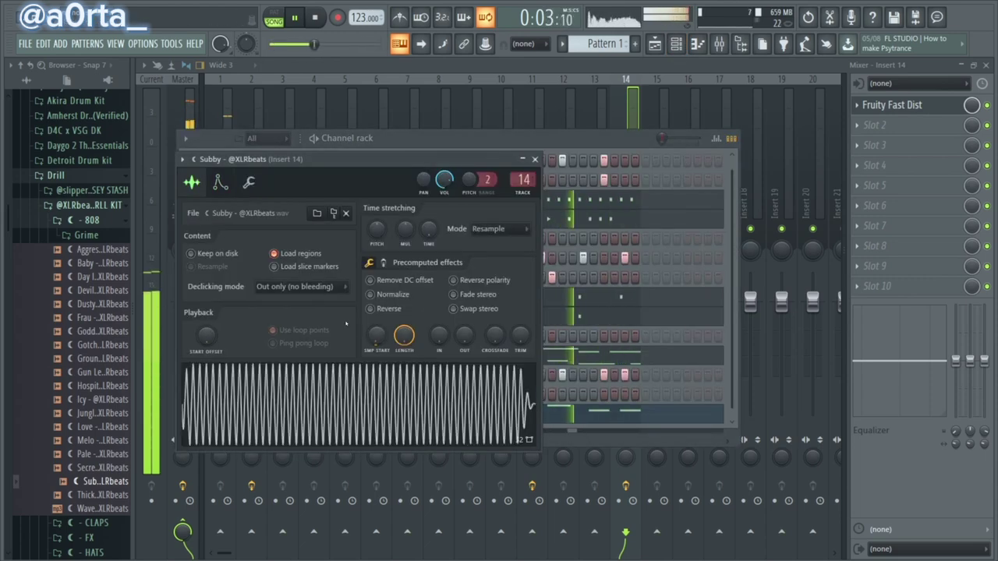
{"action": "left_click", "coordinate": [511, 119]}
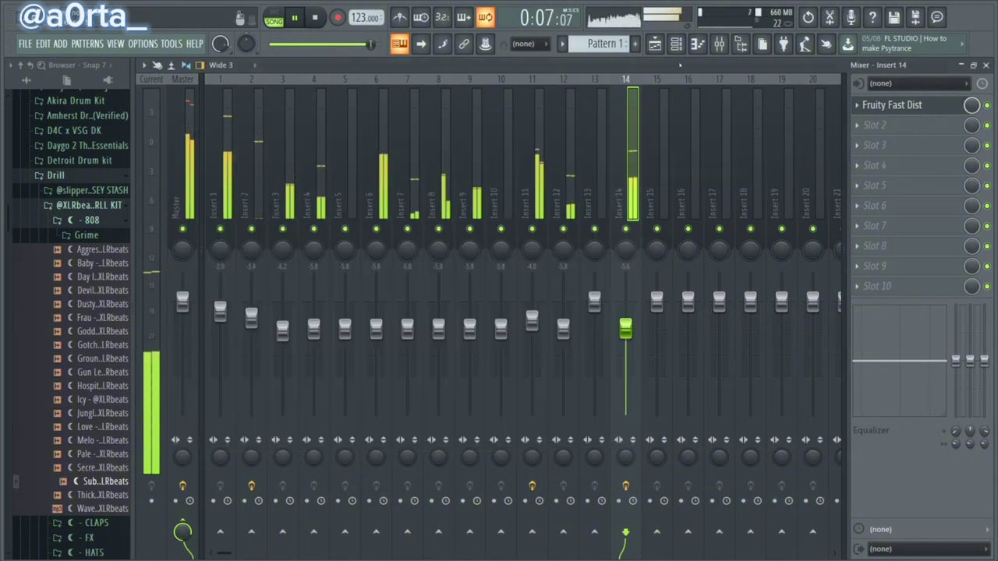
Return to the Subby piano roll, and review the two-bar note pattern up close
{"action": "left_click", "coordinate": [697, 45]}
{"action": "scroll", "coordinate": [630, 255], "scroll_direction": "down", "scroll_amount": 1}
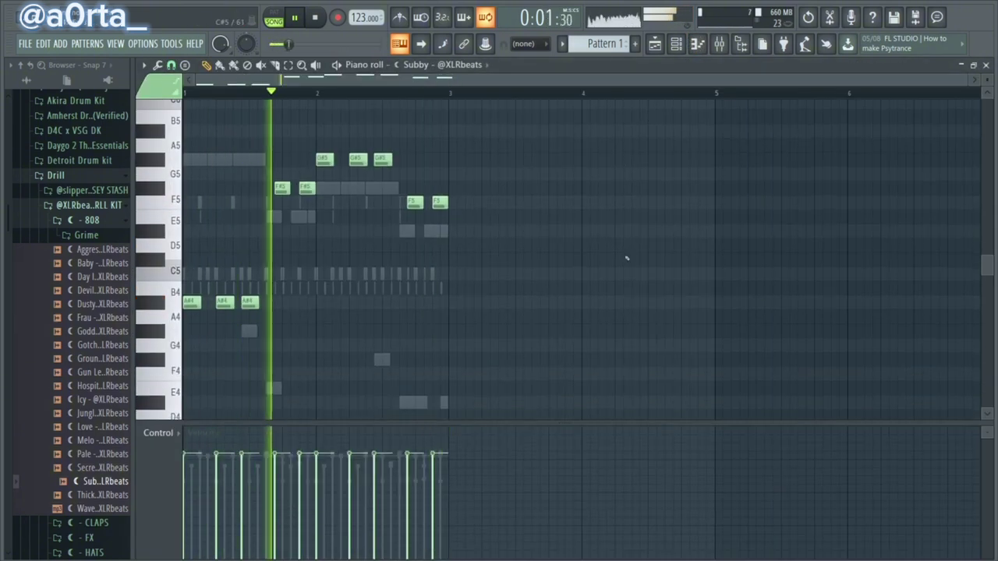
{"action": "key", "text": "XF86AudioLowerVolume"}
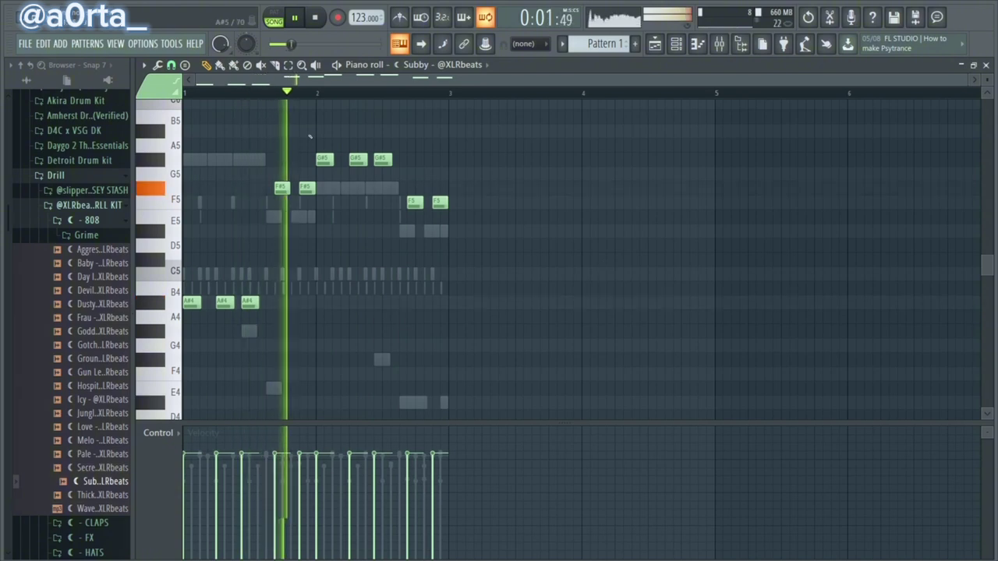
{"action": "scroll", "coordinate": [329, 192], "scroll_direction": "up", "scroll_amount": 3}
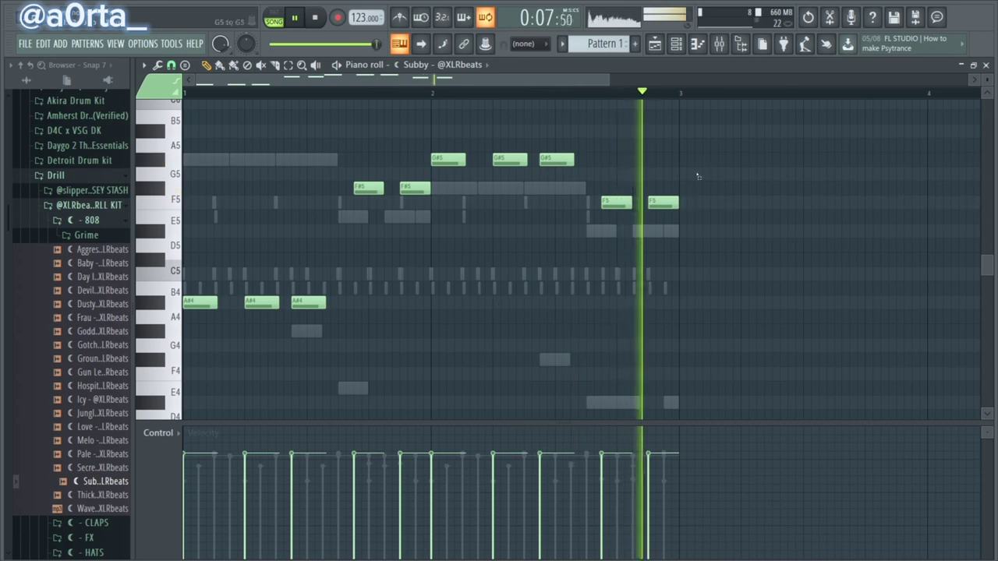
Switch the piano roll from the Subby channel to the [vox] hu channel and review its notes
{"action": "left_click", "coordinate": [444, 65]}
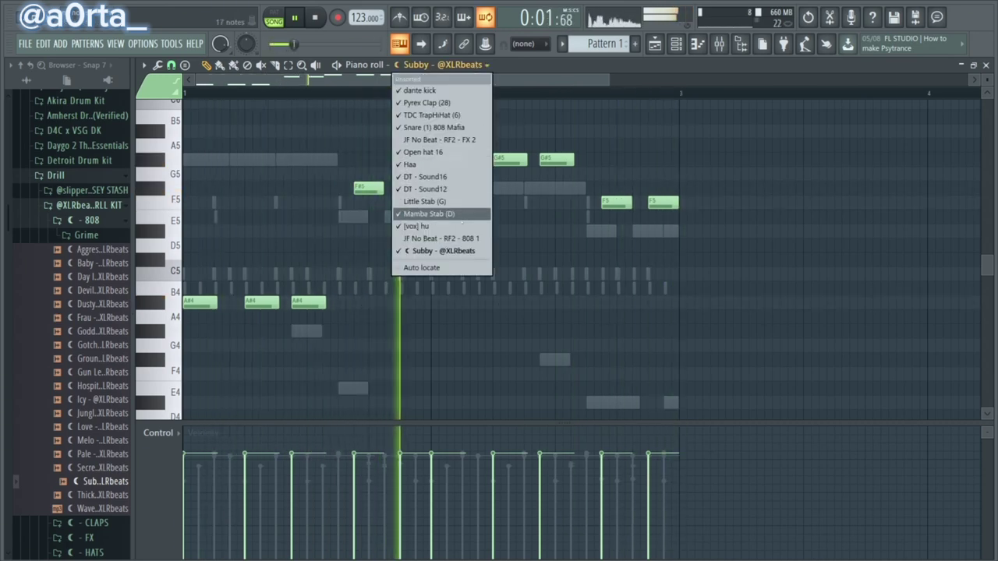
{"action": "left_click", "coordinate": [451, 225]}
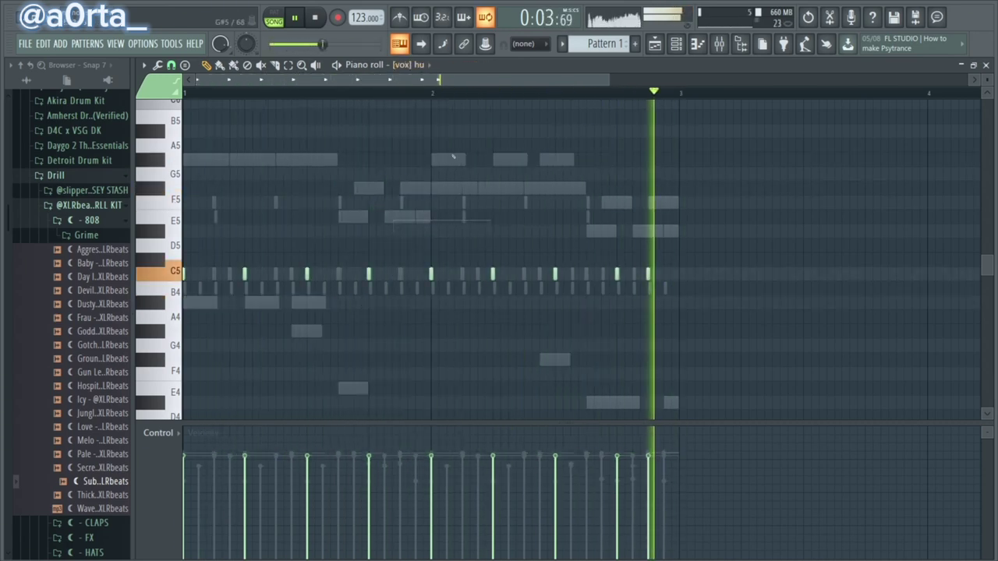
{"action": "left_click", "coordinate": [417, 65]}
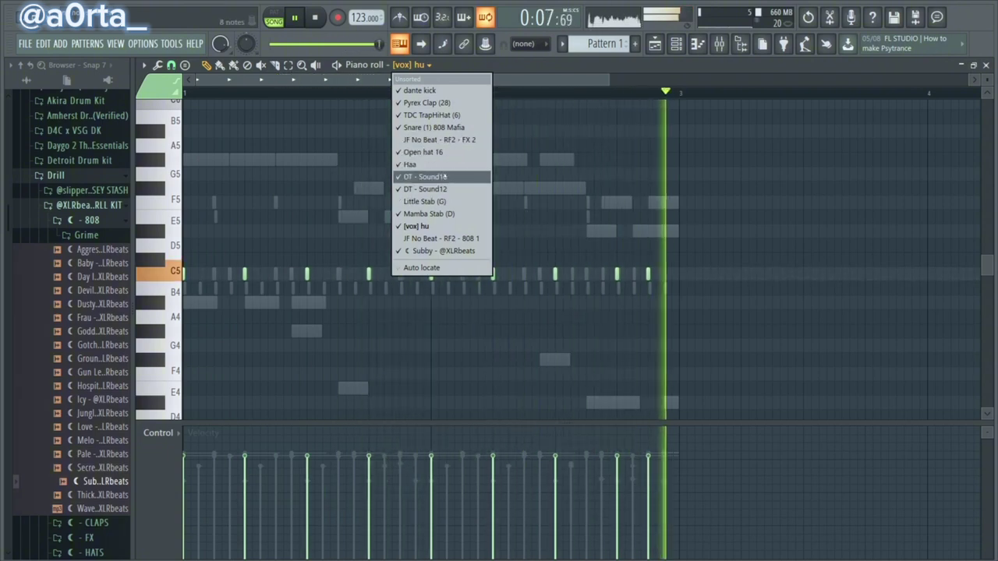
{"action": "left_click", "coordinate": [433, 226]}
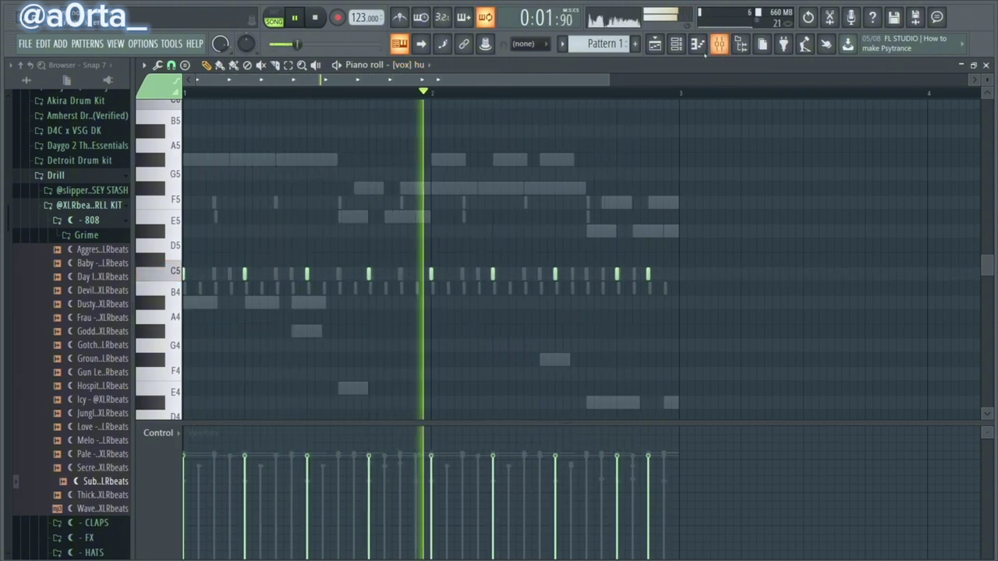
Check the playlist arrangement and the step patterns of all channels in the channel rack
{"action": "key", "text": "F5"}
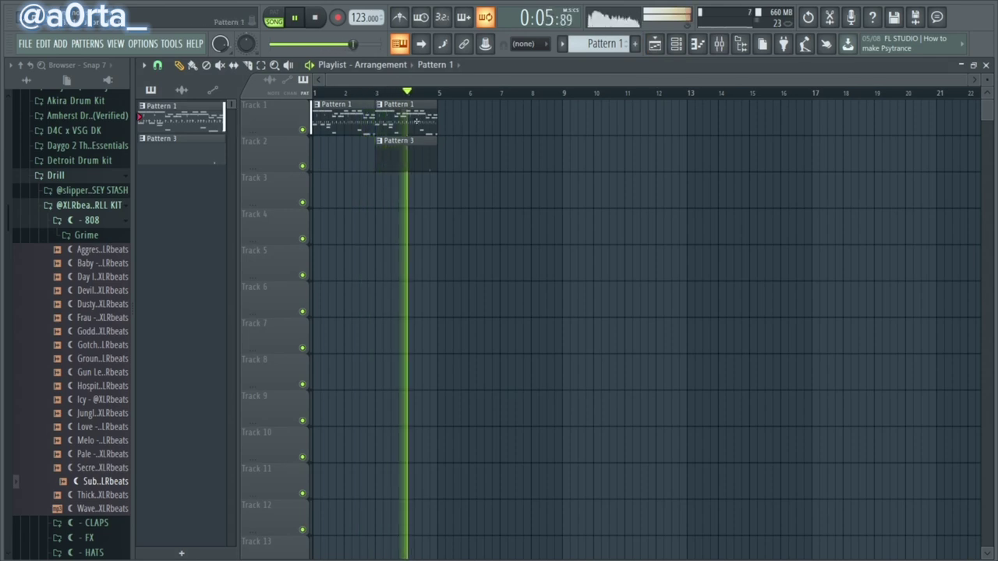
{"action": "key", "text": "F7"}
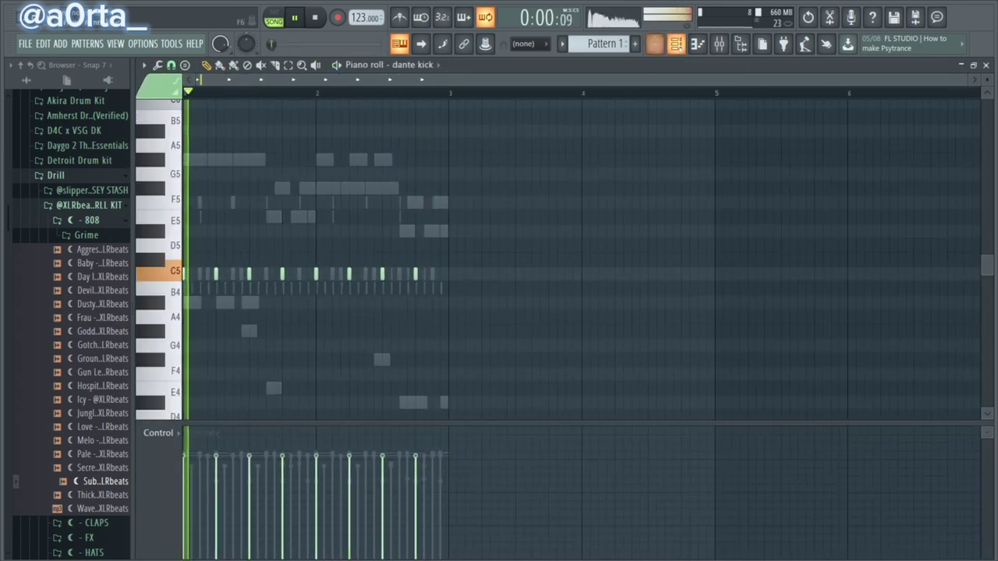
{"action": "key", "text": "F6"}
{"action": "scroll", "coordinate": [334, 361], "scroll_direction": "down", "scroll_amount": 1}
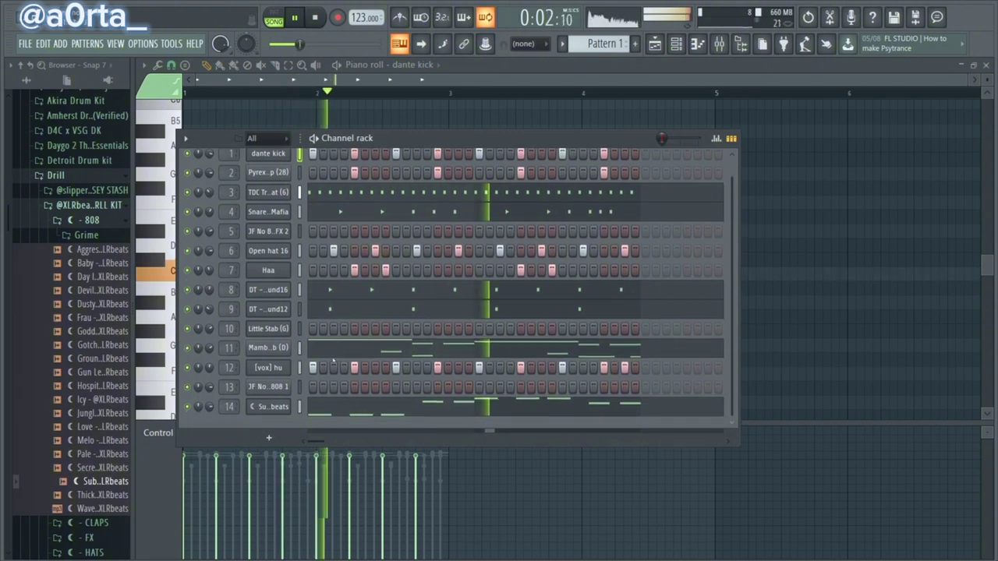
Audition samples in the GUAPGODKR..LLTIME kit's Percs folder, and add PERC 30 as a new channel below Subby
{"action": "left_click", "coordinate": [90, 177]}
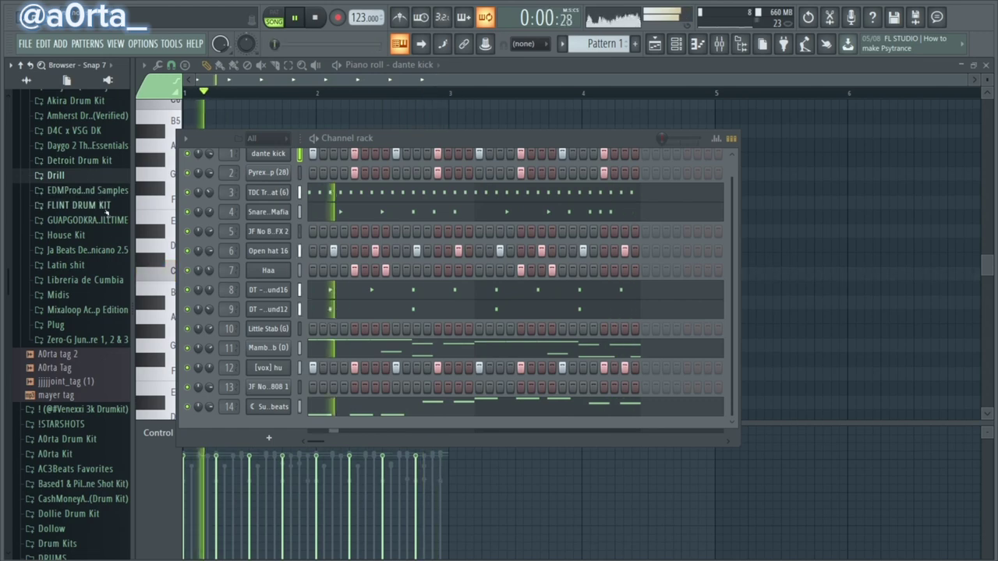
{"action": "left_click", "coordinate": [106, 220]}
{"action": "left_click", "coordinate": [94, 341]}
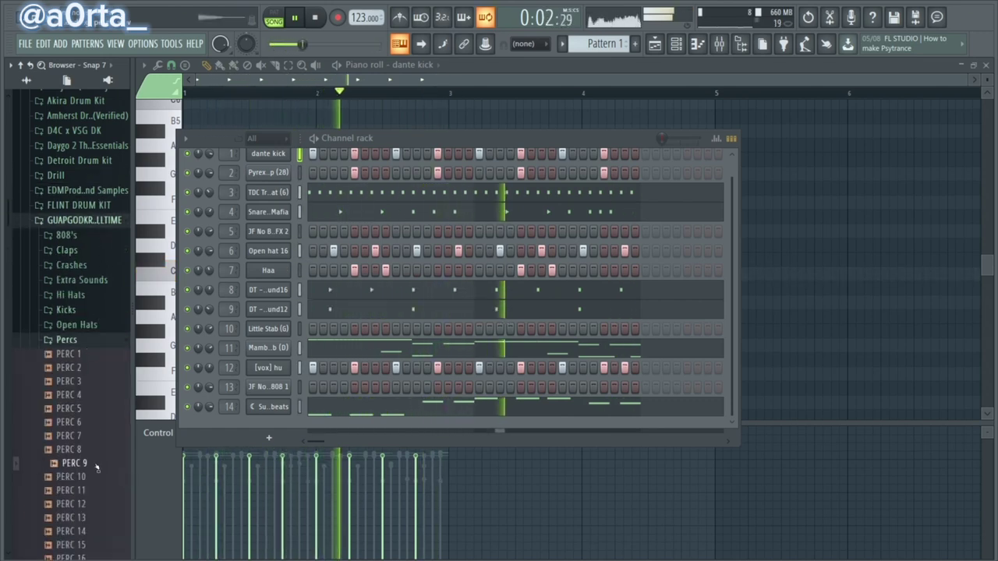
{"action": "scroll", "coordinate": [97, 468], "scroll_direction": "down", "scroll_amount": 8}
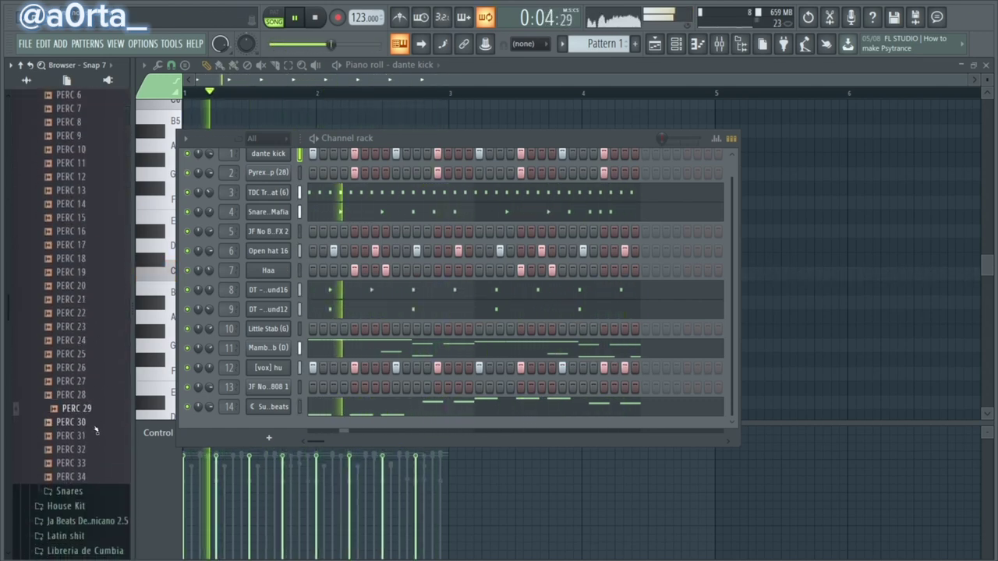
{"action": "left_click_drag", "start_coordinate": [269, 425], "coordinate": [270, 421]}
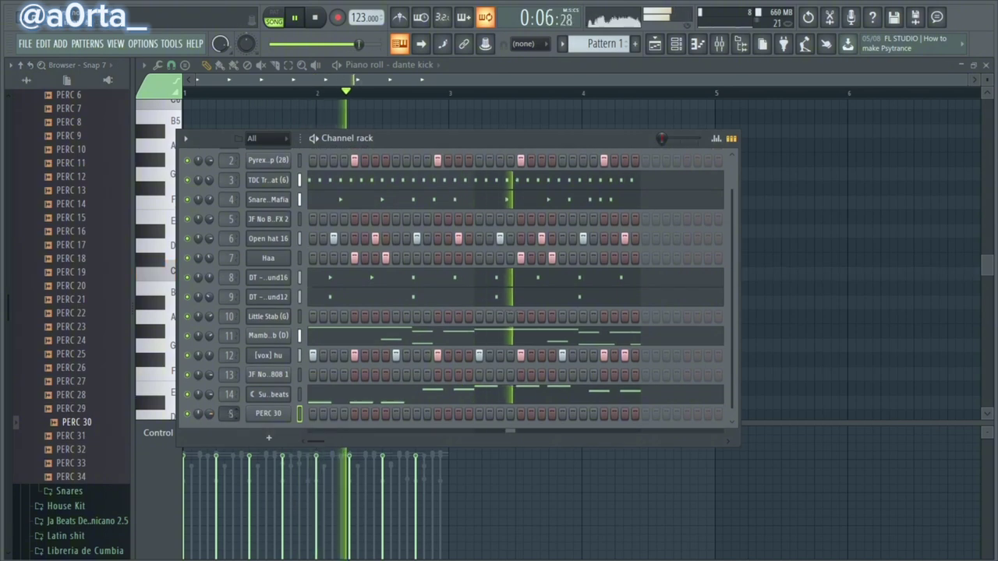
Route the PERC 30 channel to mixer track 15, and place a hit on its first step
{"action": "left_click", "coordinate": [273, 415]}
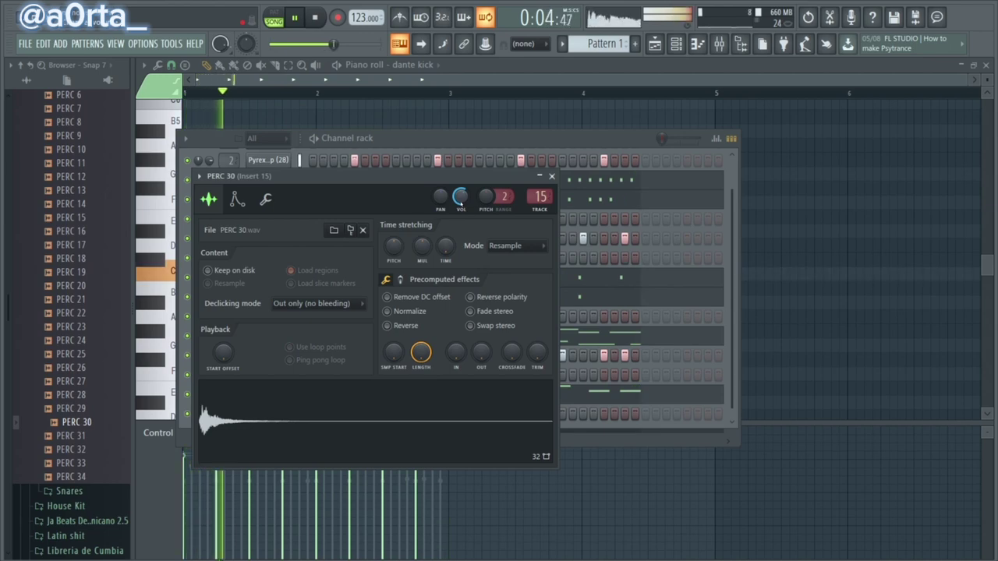
{"action": "left_click", "coordinate": [443, 145]}
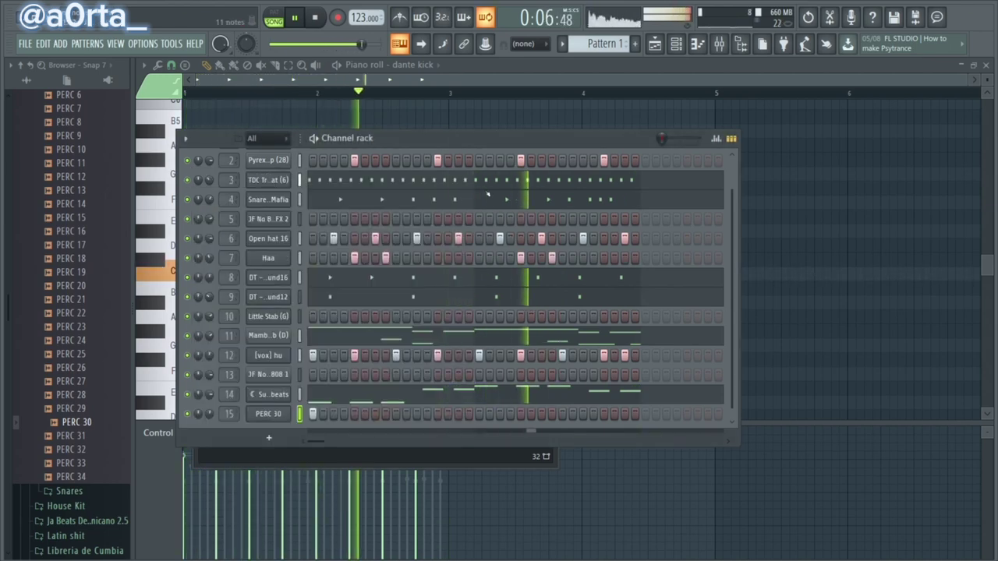
{"action": "scroll", "coordinate": [488, 193], "scroll_direction": "up", "scroll_amount": 2}
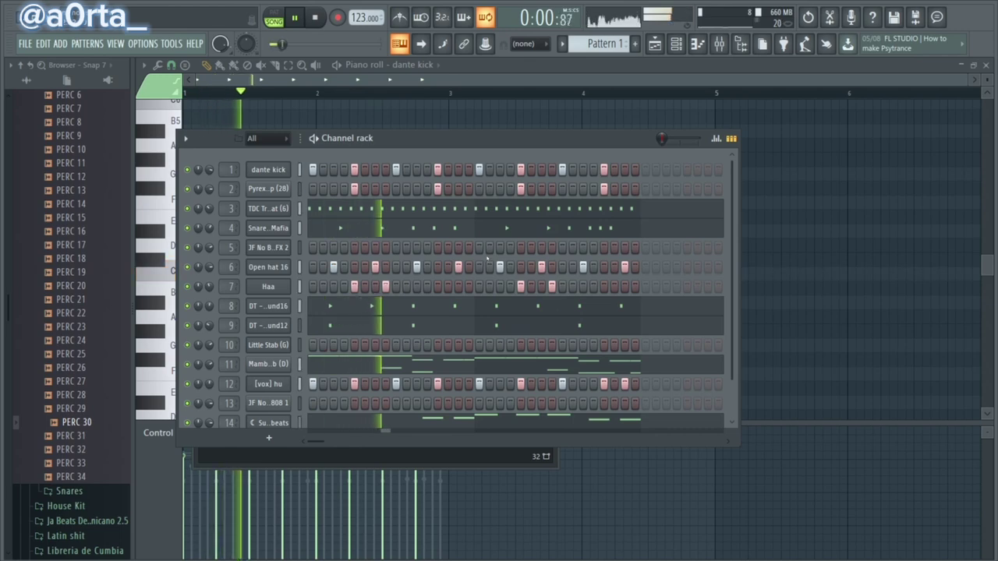
Move all Mamba Stab (D) notes from Pattern 1 into a new pattern, and place it at bar 1 of Track 4
{"action": "left_click", "coordinate": [654, 45]}
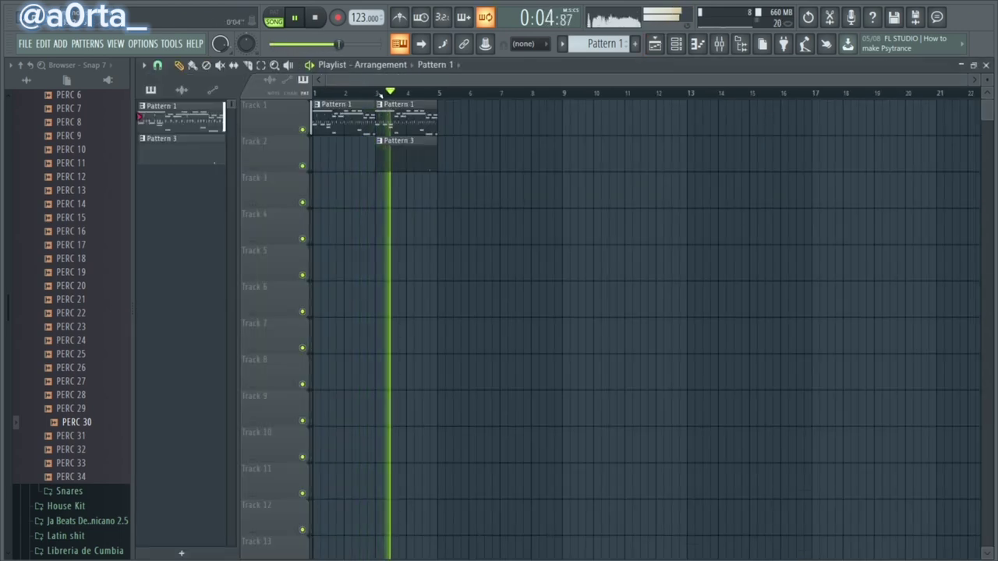
{"action": "scroll", "coordinate": [391, 81], "scroll_direction": "up", "scroll_amount": 4}
{"action": "left_click_drag", "start_coordinate": [395, 83], "coordinate": [350, 87]}
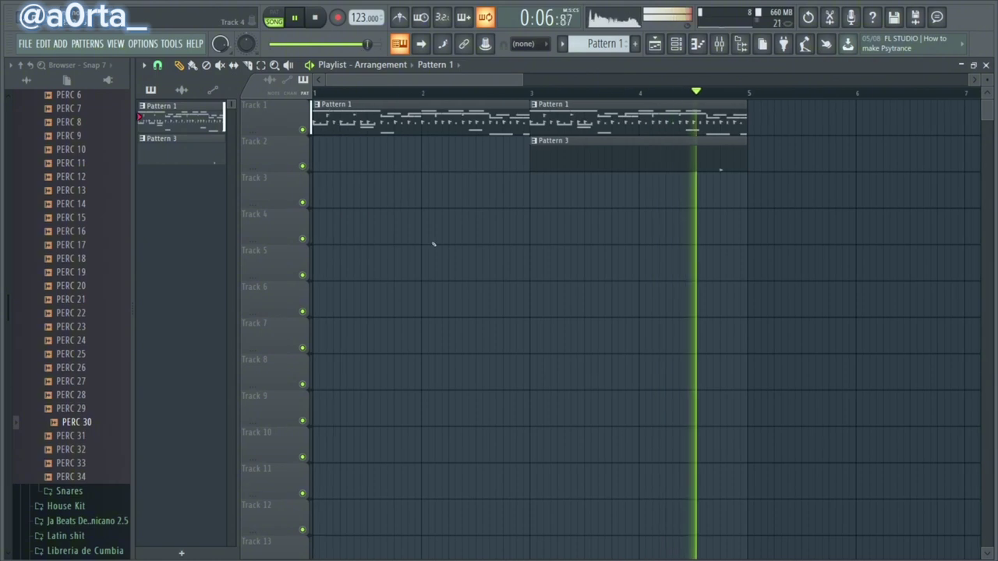
{"action": "scroll", "coordinate": [483, 81], "scroll_direction": "down", "scroll_amount": 3}
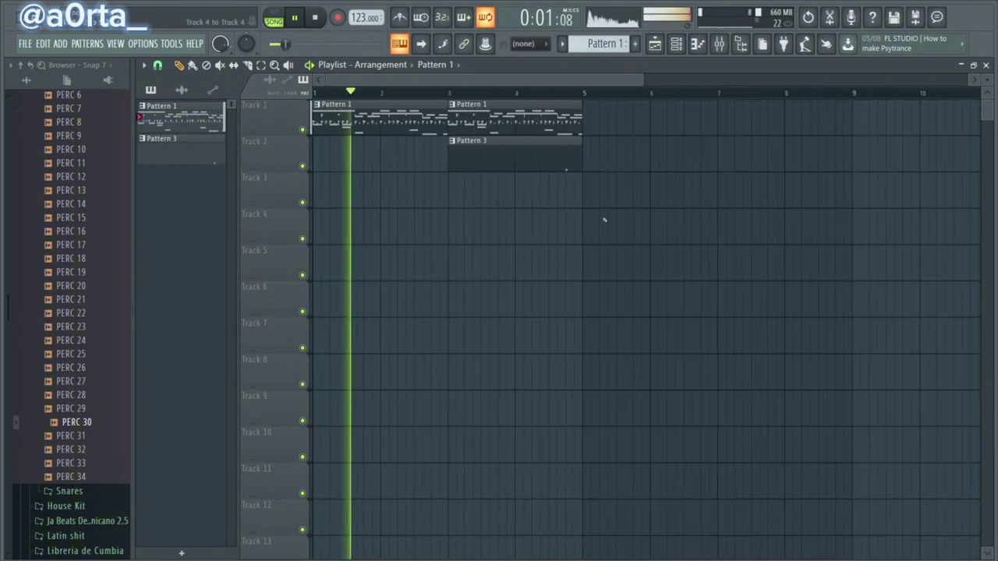
{"action": "double_click", "coordinate": [496, 116]}
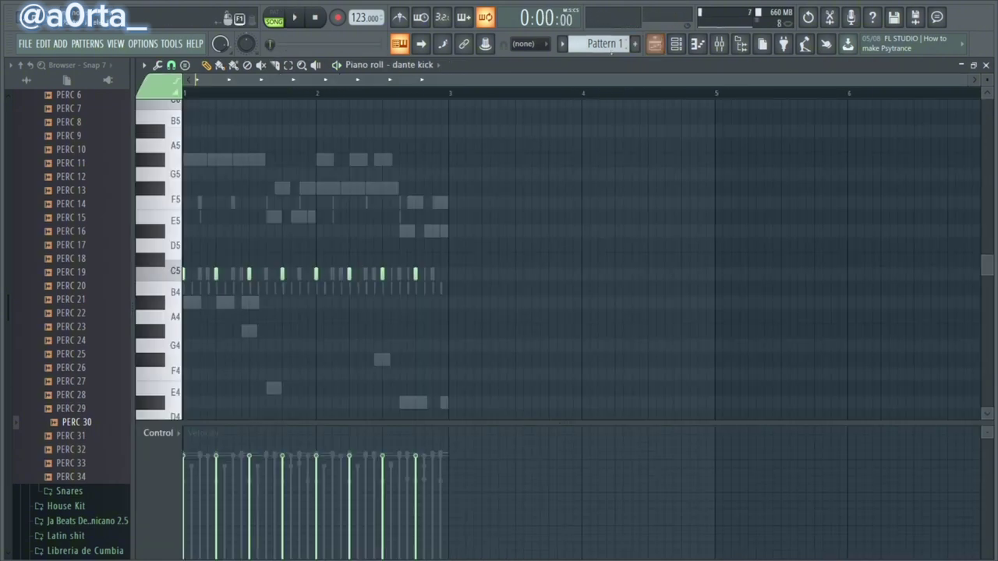
{"action": "key", "text": "F6"}
{"action": "left_click", "coordinate": [412, 360]}
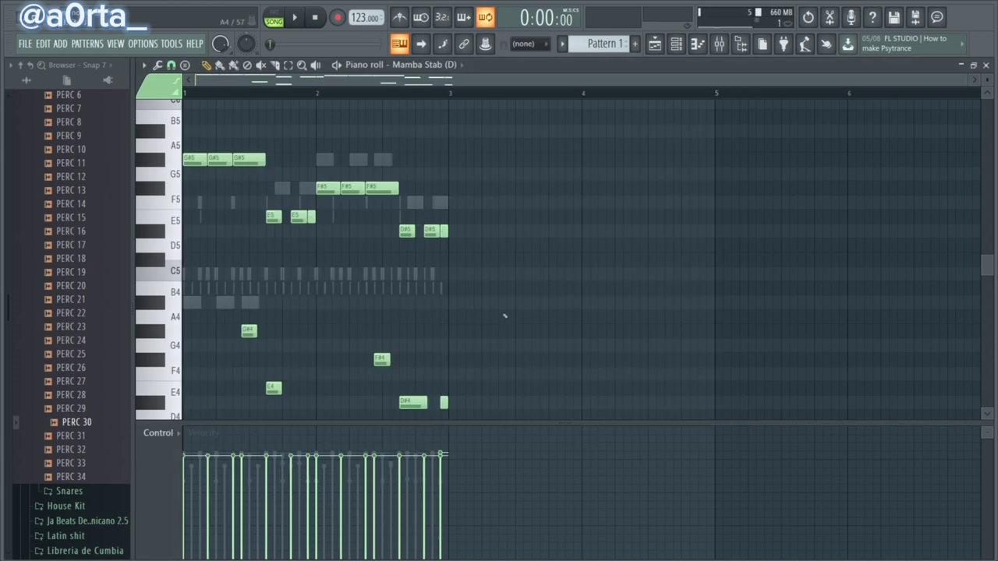
{"action": "key", "text": "ctrl+x"}
{"action": "key", "text": "F4"}
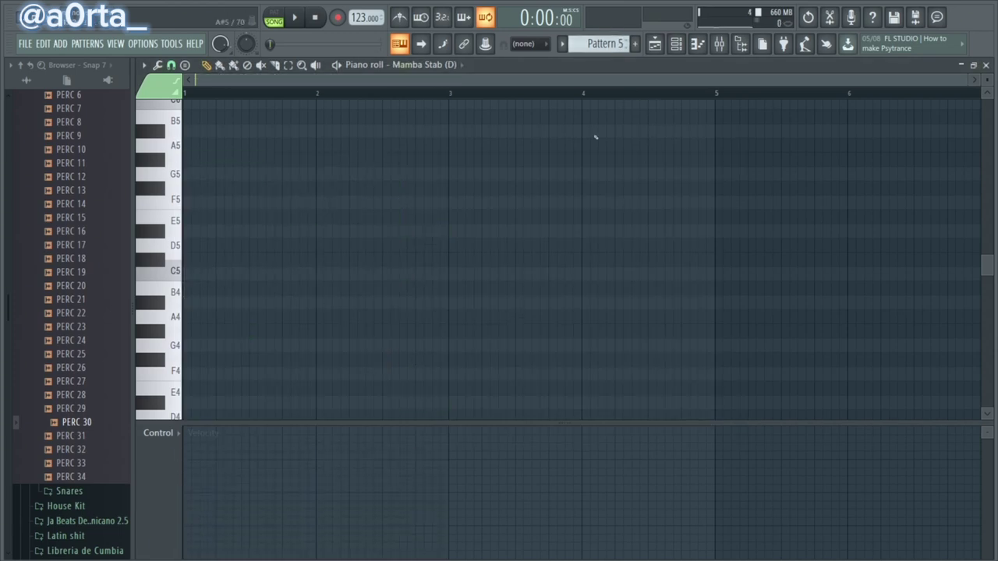
{"action": "key", "text": "ctrl+v"}
{"action": "key", "text": "F5"}
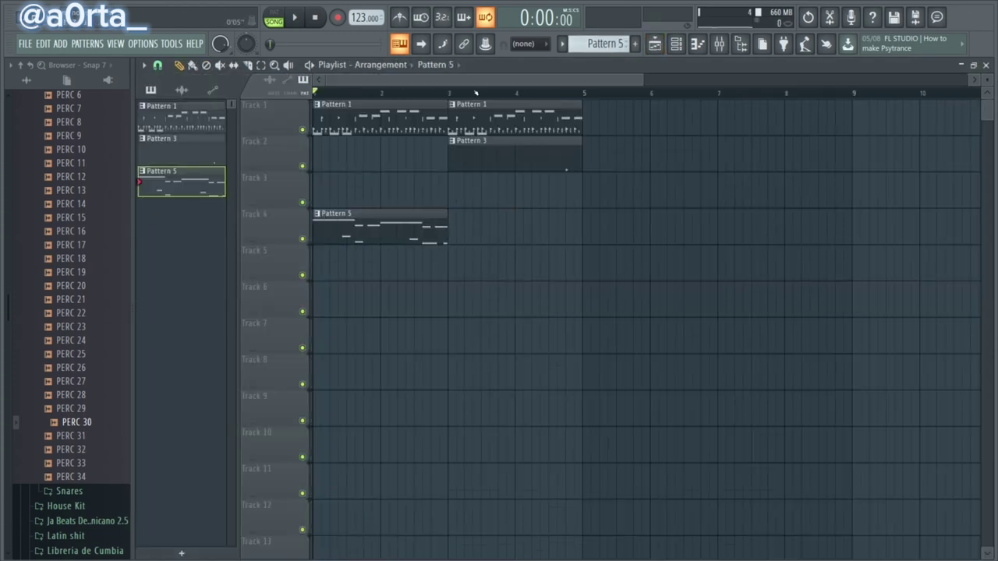
Move the Pattern 1 and Pattern 3 clips to start at bar 9, and repeat Pattern 5 through bar 8 on Track 4
{"action": "scroll", "coordinate": [476, 93], "scroll_direction": "down", "scroll_amount": 2}
{"action": "left_click_drag", "start_coordinate": [482, 156], "coordinate": [643, 129]}
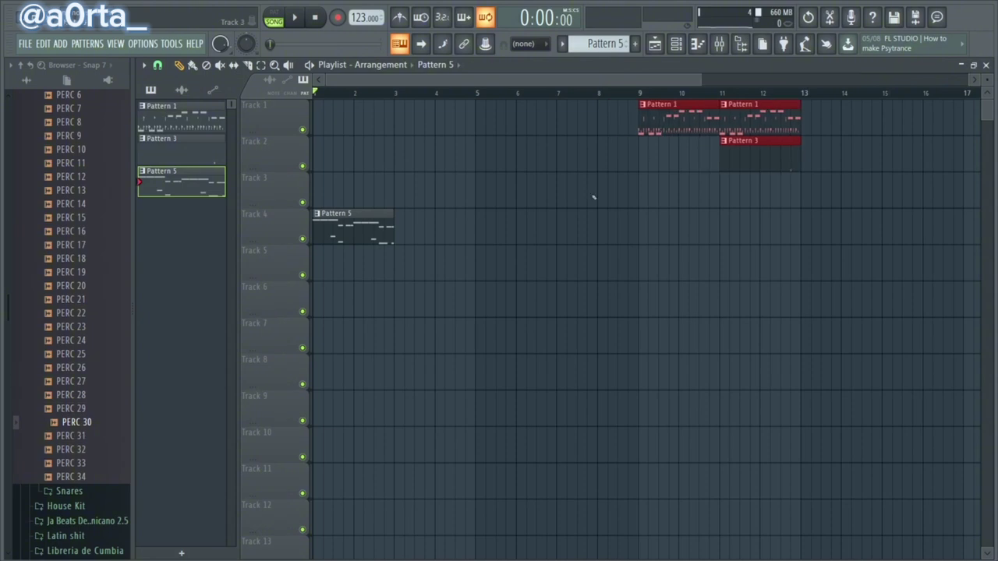
{"action": "left_click_drag", "start_coordinate": [556, 198], "coordinate": [313, 269]}
{"action": "left_click_drag", "start_coordinate": [544, 201], "coordinate": [542, 203]}
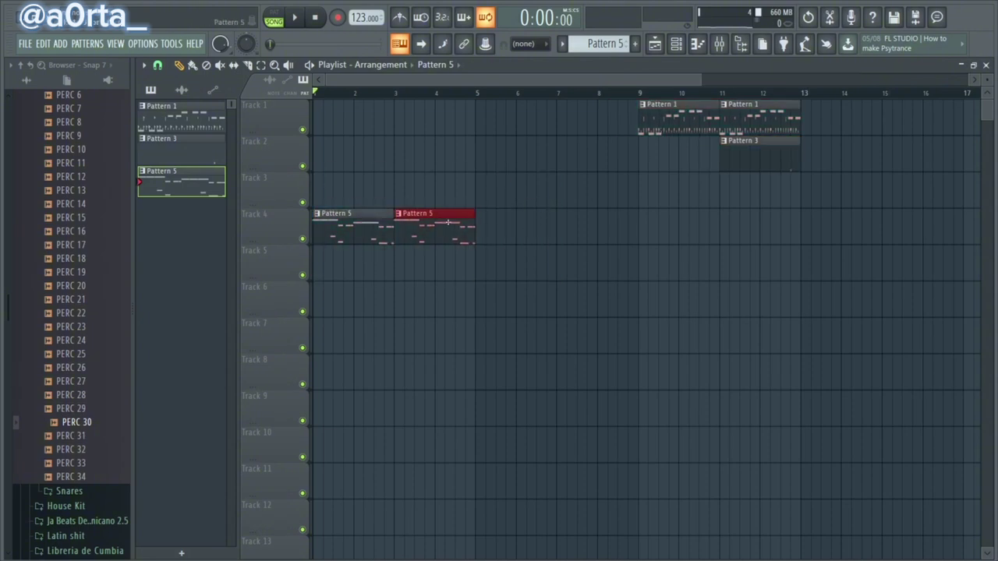
Make the first two Pattern 5 clips on Track 4 unique, and delete the lower-octave Mamba Stab (D) notes from Pattern 5
{"action": "left_click", "coordinate": [321, 216]}
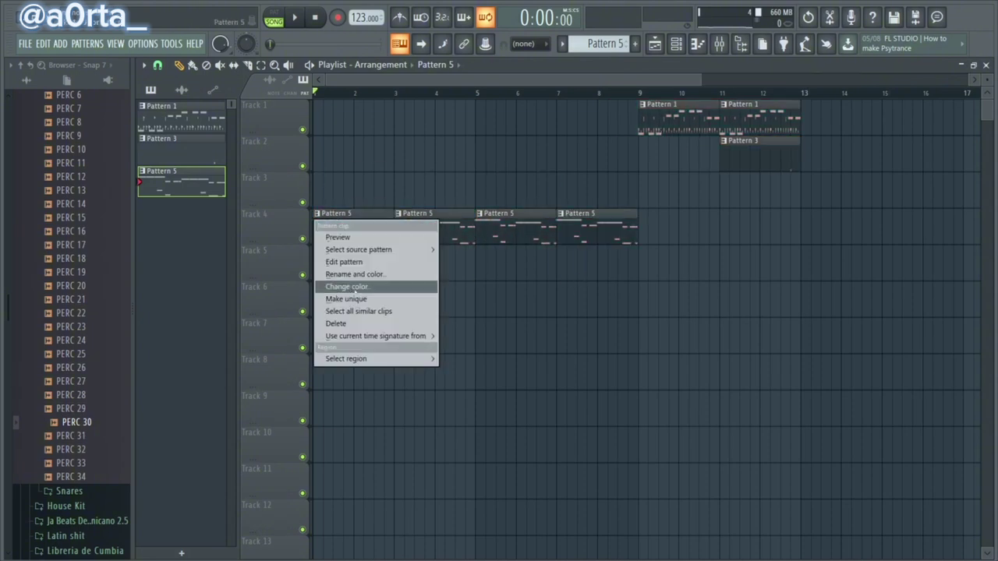
{"action": "left_click", "coordinate": [345, 300]}
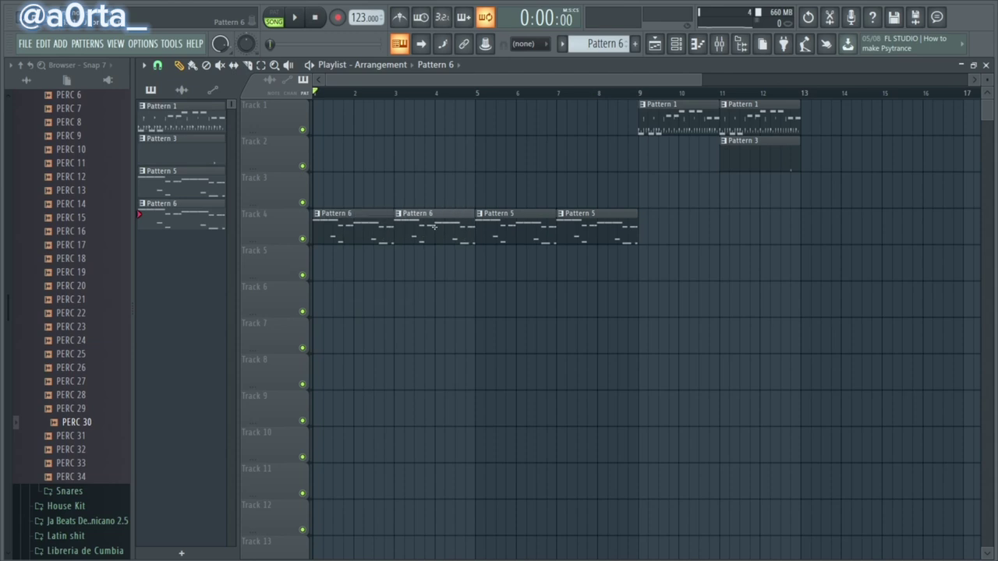
{"action": "left_click_drag", "start_coordinate": [350, 236], "coordinate": [480, 227]}
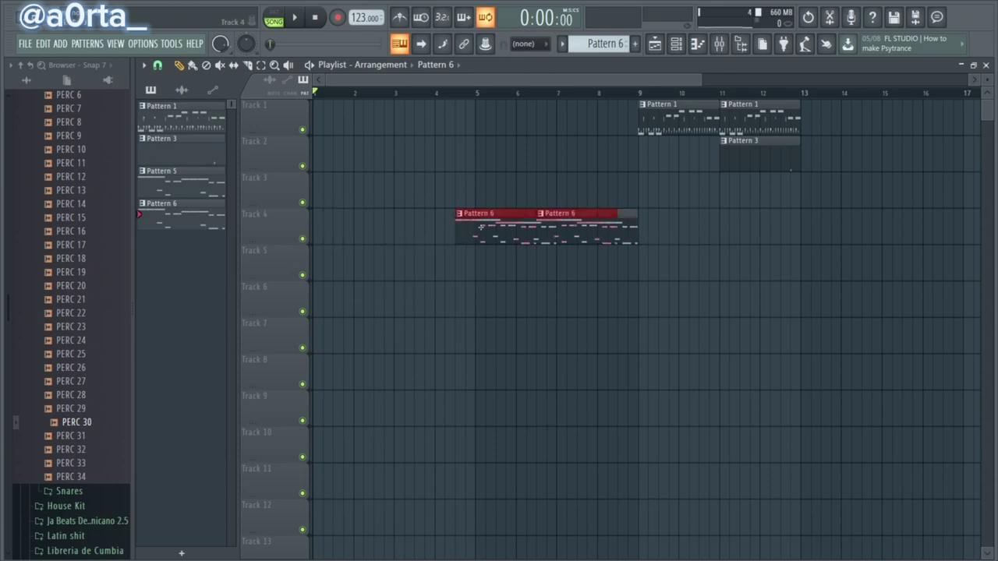
{"action": "double_click", "coordinate": [502, 223]}
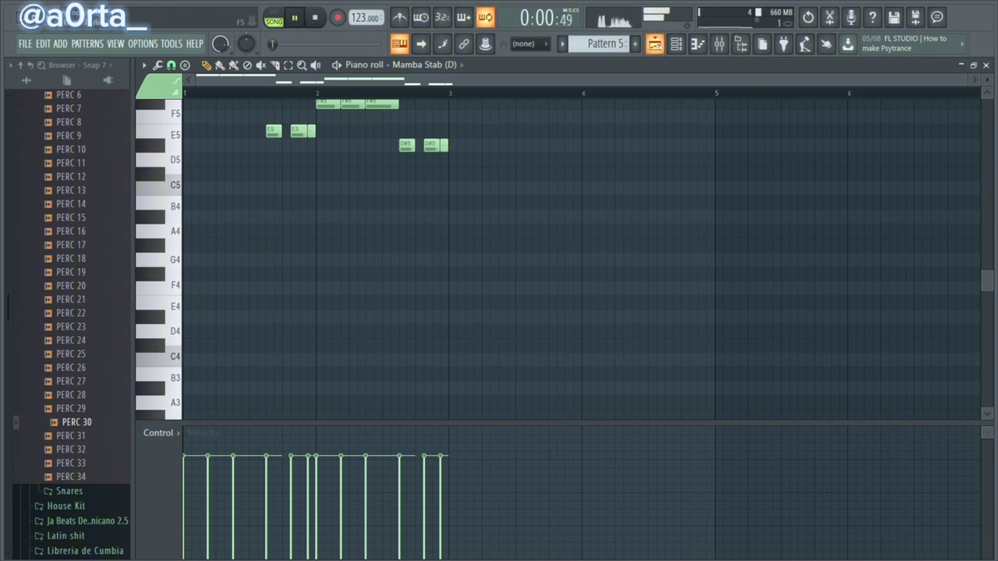
{"action": "key", "text": "F7"}
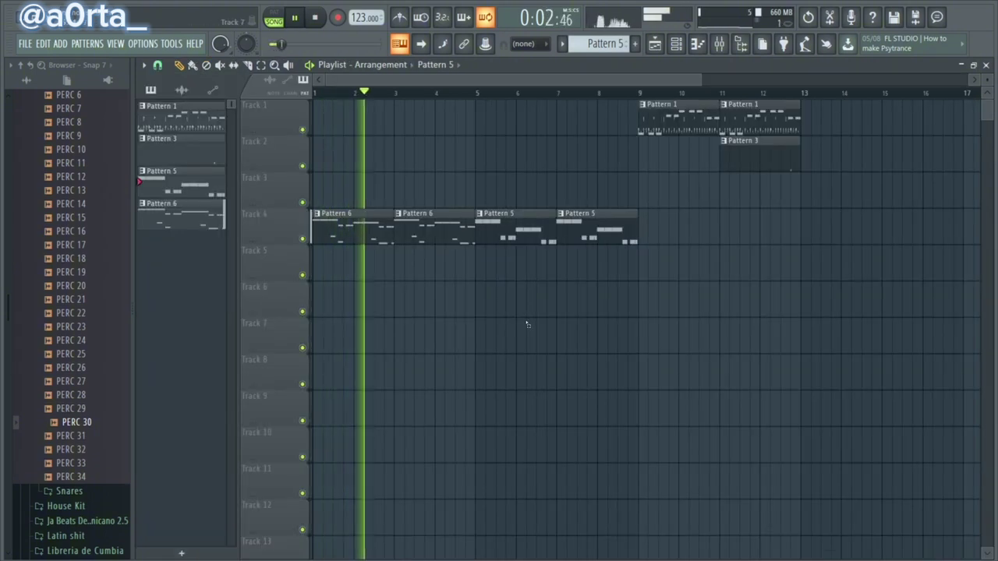
Replace the two Pattern 5 clips at bars 5 and 7 of Track 4 with Pattern 6 clips
{"action": "left_click", "coordinate": [437, 228]}
{"action": "right_click", "coordinate": [494, 234]}
{"action": "left_click", "coordinate": [481, 226]}
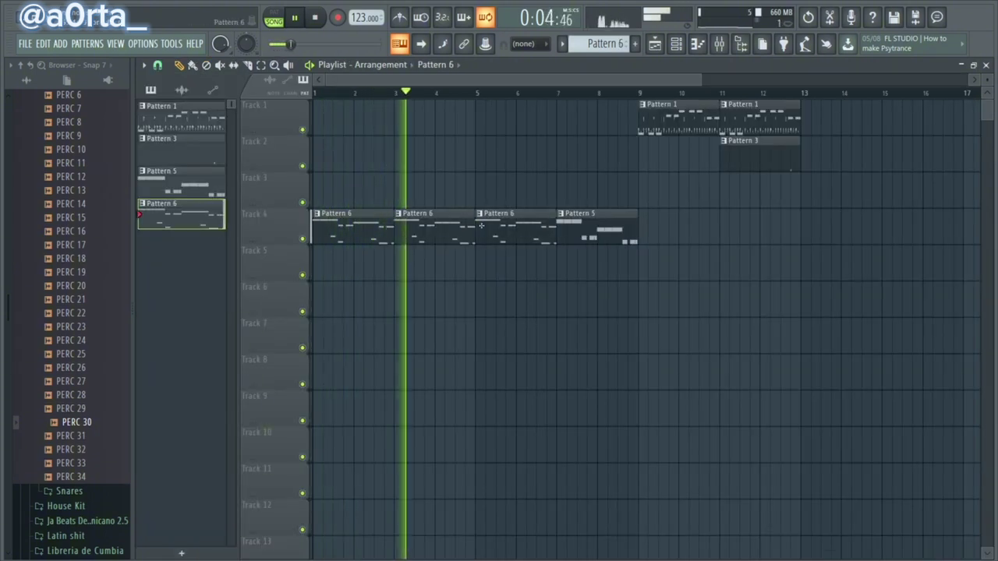
{"action": "right_click", "coordinate": [565, 226]}
{"action": "left_click", "coordinate": [553, 215]}
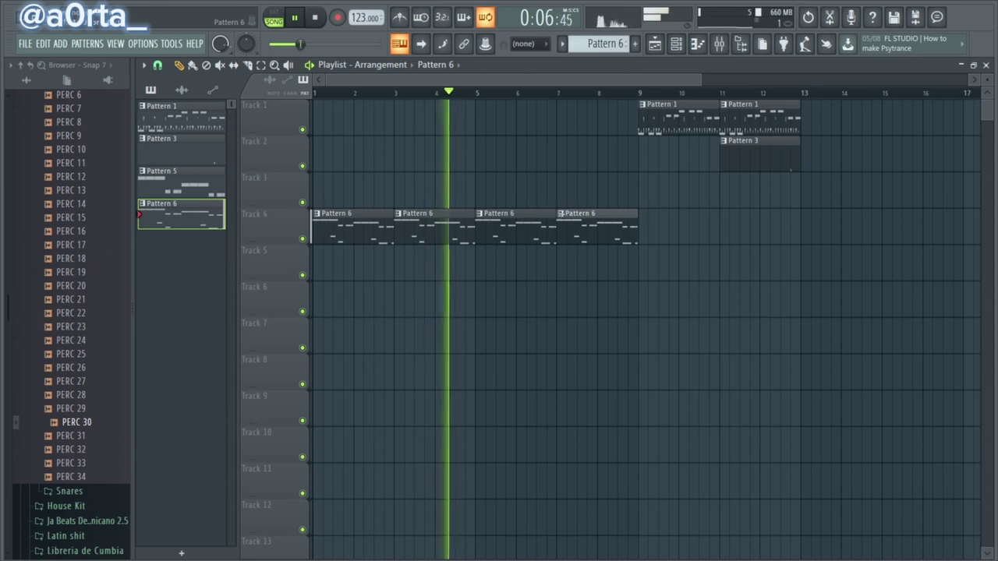
Replace the last short D#4 note of the Mamba Stab (D) melody in Pattern 6 with a longer one starting earlier
{"action": "key", "text": "F7"}
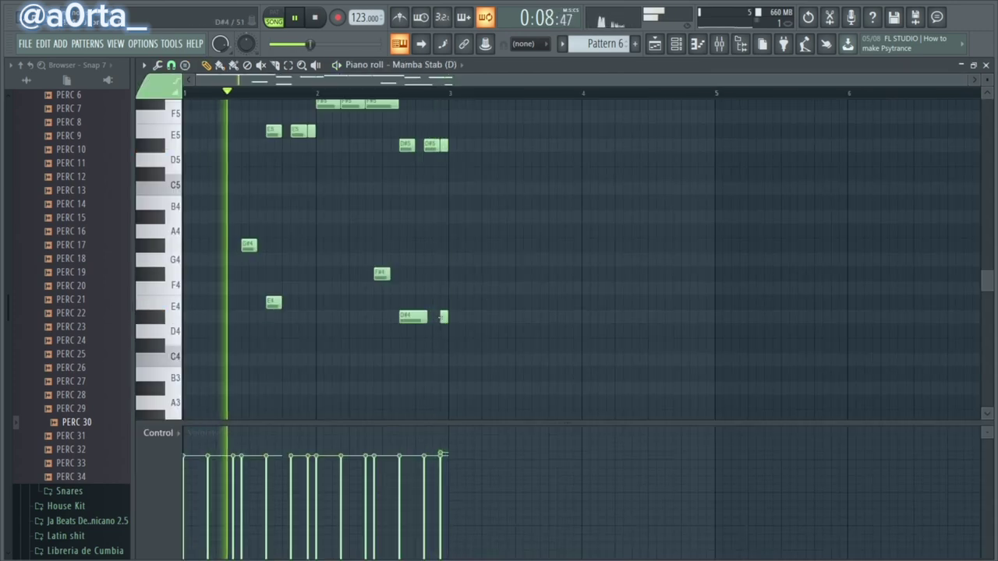
{"action": "right_click", "coordinate": [441, 318]}
{"action": "left_click", "coordinate": [435, 316]}
{"action": "key", "text": "space"}
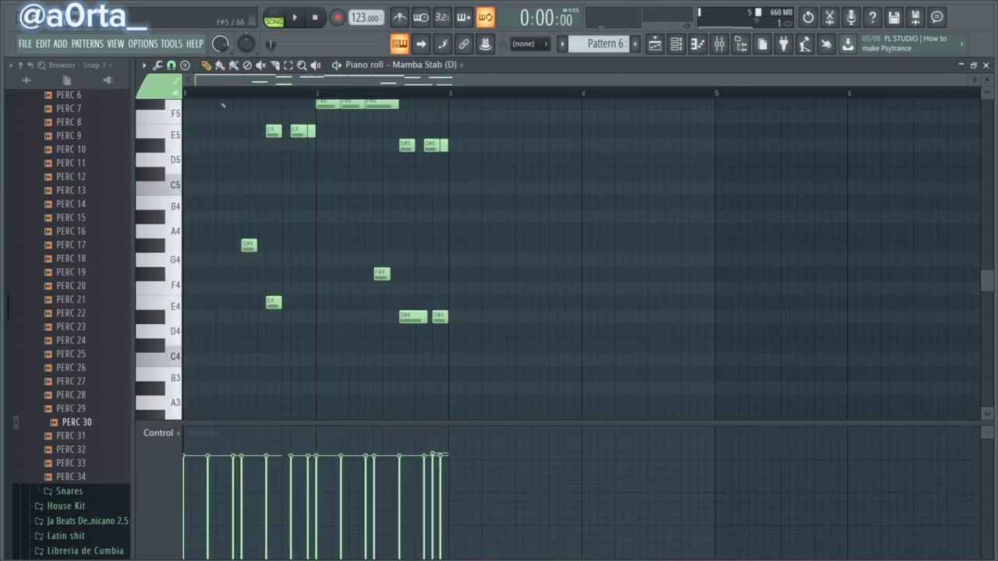
Add a short E4 note near the end of bar 1, and delete the last D#4 note of bar 2
{"action": "scroll", "coordinate": [285, 102], "scroll_direction": "up", "scroll_amount": 2}
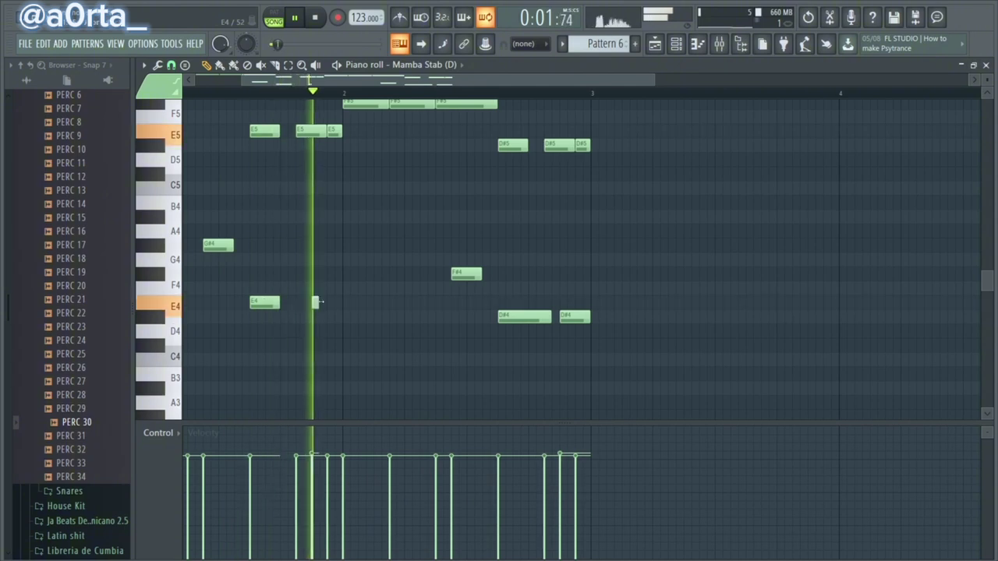
{"action": "left_click", "coordinate": [316, 303]}
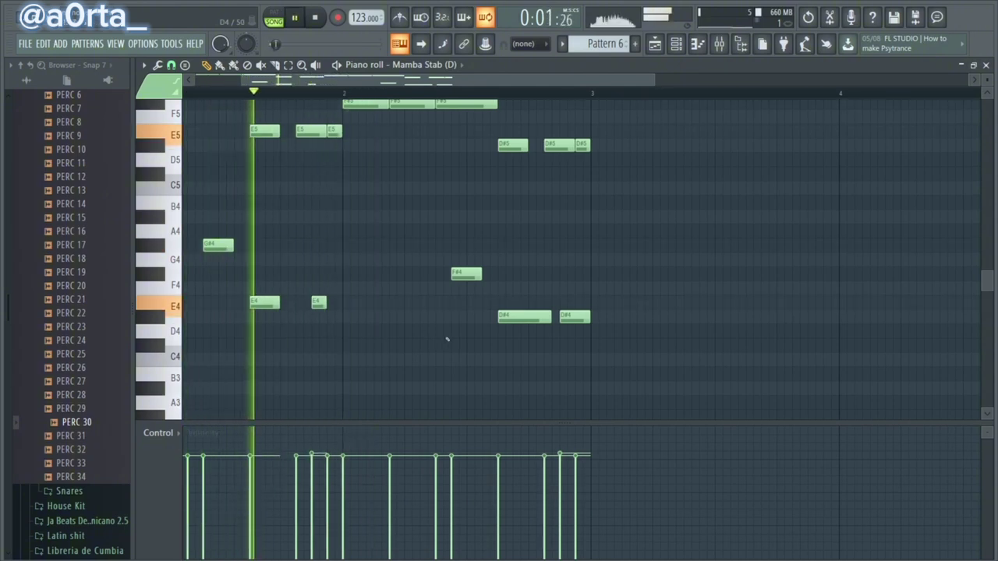
{"action": "right_click", "coordinate": [567, 317]}
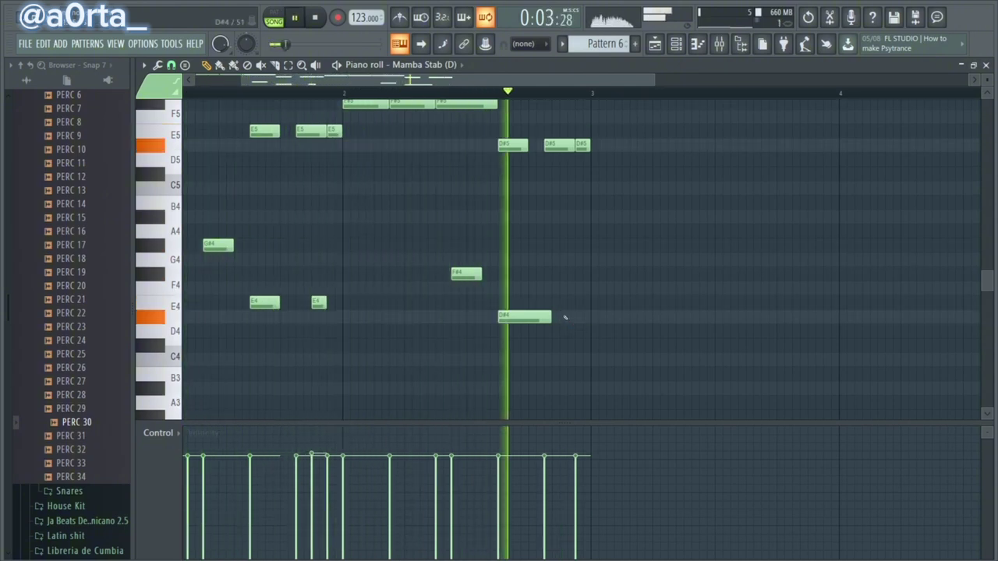
Add a short D#4 note at the end of bar 2, lengthen the two E4 notes of bar 1, and shorten the longer D#4
{"action": "left_click", "coordinate": [563, 316]}
{"action": "left_click_drag", "start_coordinate": [579, 320], "coordinate": [568, 319]}
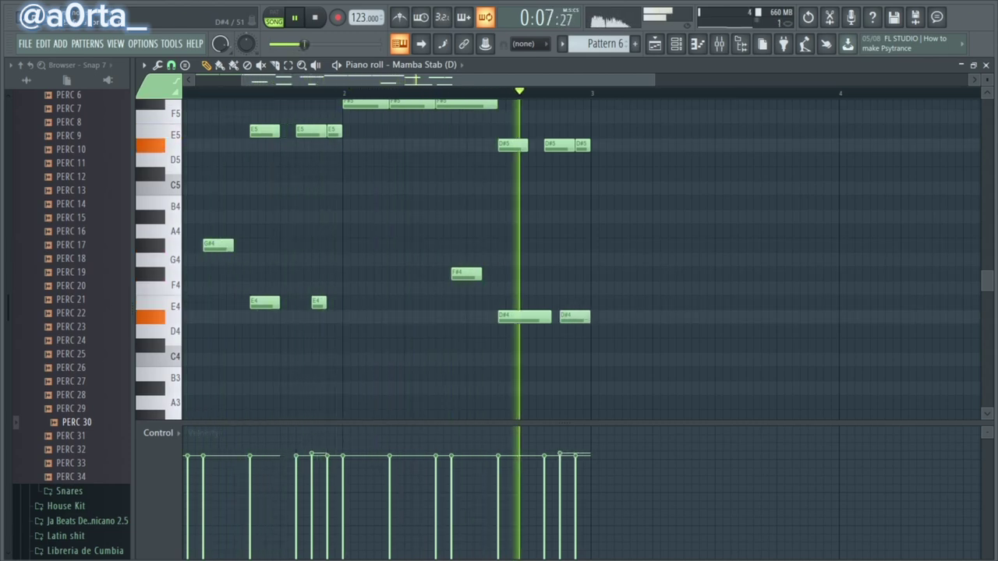
{"action": "left_click_drag", "start_coordinate": [279, 305], "coordinate": [342, 302]}
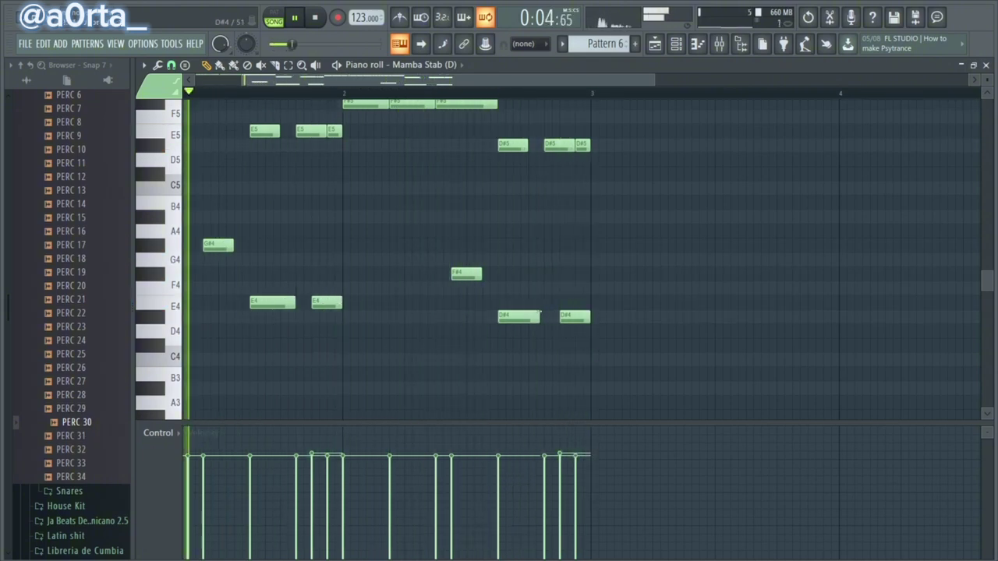
{"action": "left_click_drag", "start_coordinate": [540, 315], "coordinate": [543, 316]}
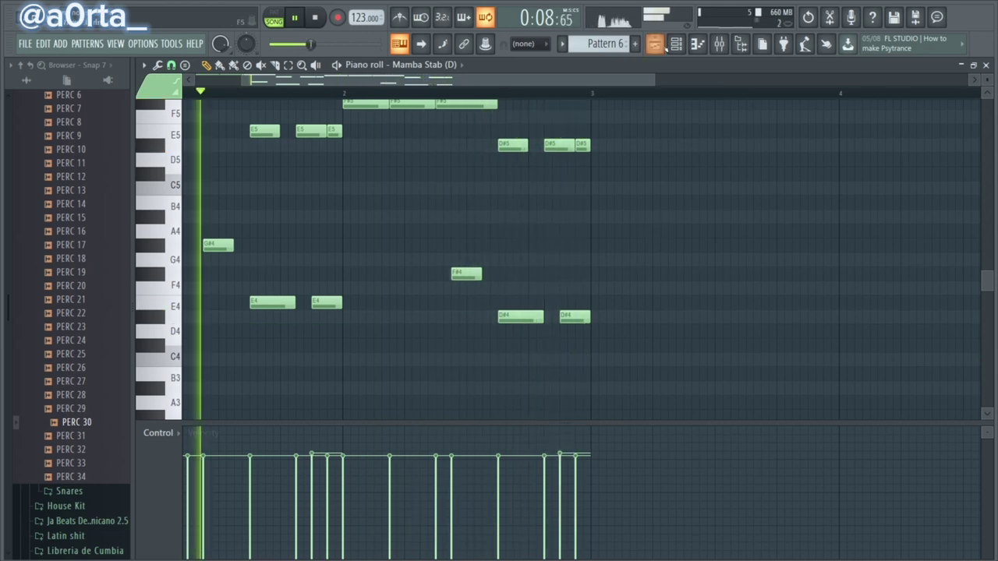
Place Pattern 5 clips at bars 9 and 11 of Track 4, and play the arrangement from about bar 8
{"action": "left_click", "coordinate": [659, 45]}
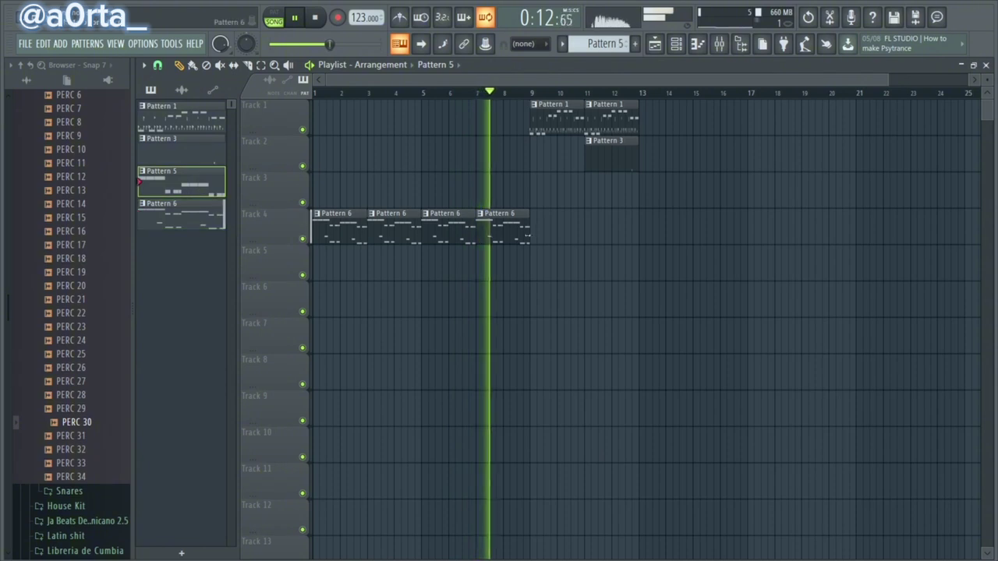
{"action": "left_click_drag", "start_coordinate": [563, 227], "coordinate": [616, 228]}
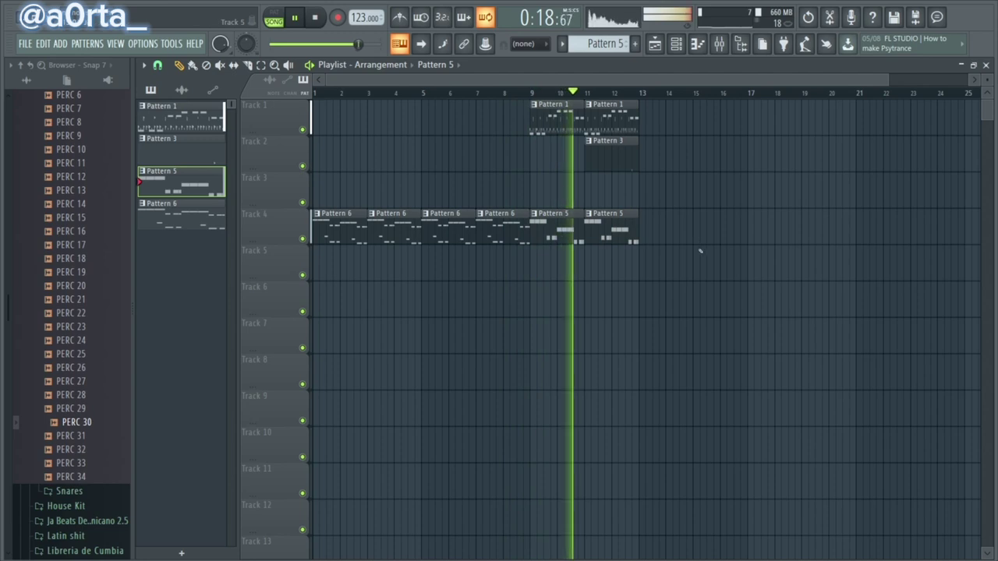
{"action": "left_click", "coordinate": [503, 93]}
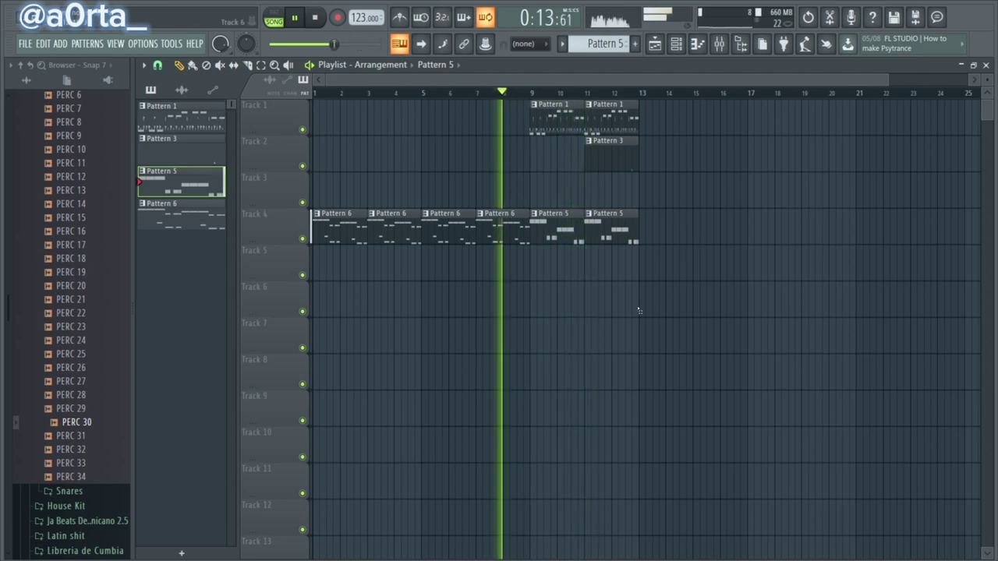
Transpose the G#5 and F#5 notes of the Mamba Stab (D) melody in Pattern 5 down one octave
{"action": "double_click", "coordinate": [558, 228]}
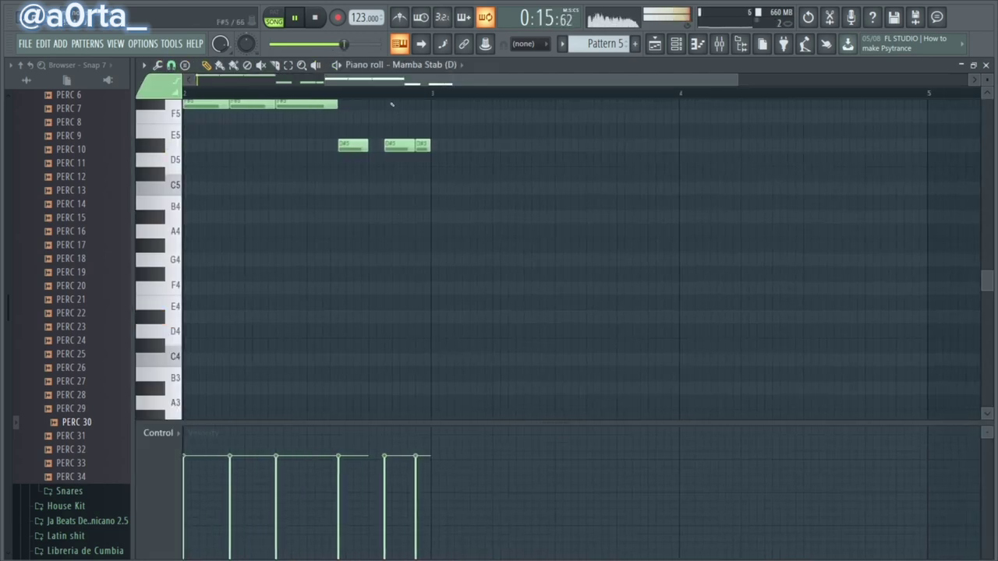
{"action": "scroll", "coordinate": [379, 192], "scroll_direction": "up", "scroll_amount": 5}
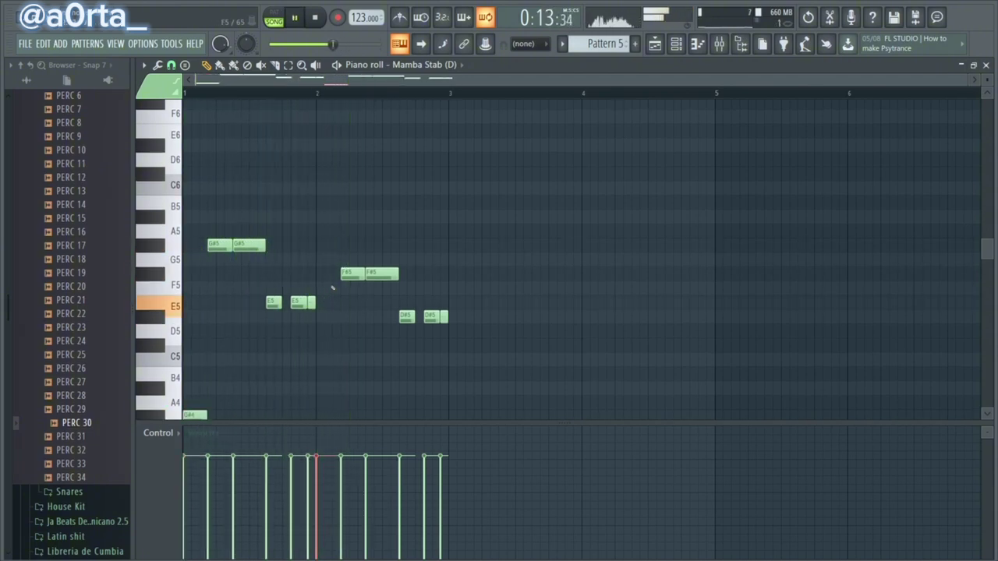
{"action": "scroll", "coordinate": [332, 288], "scroll_direction": "down", "scroll_amount": 3}
{"action": "left_click_drag", "start_coordinate": [389, 166], "coordinate": [178, 200]}
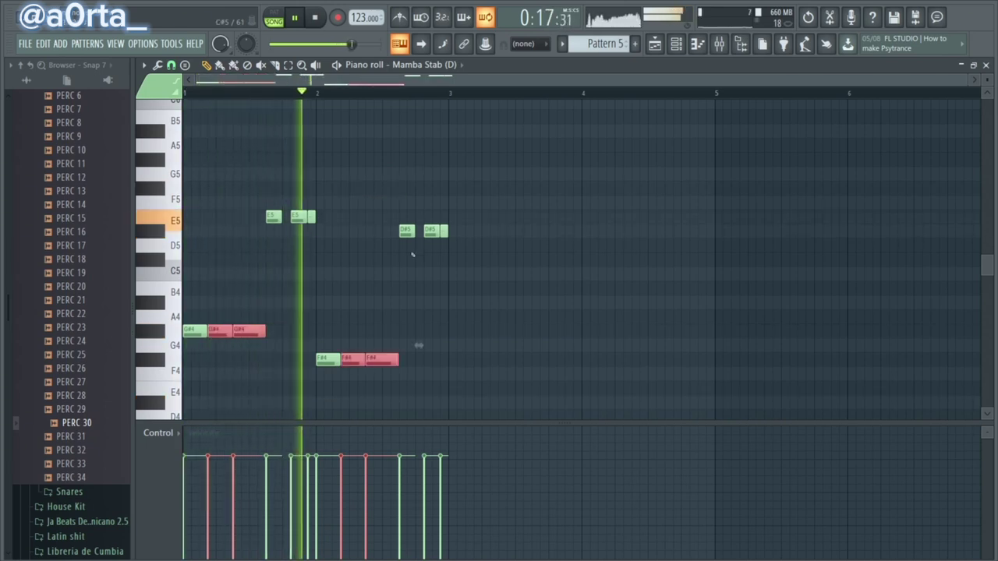
{"action": "left_click", "coordinate": [515, 297], "text": "ctrl"}
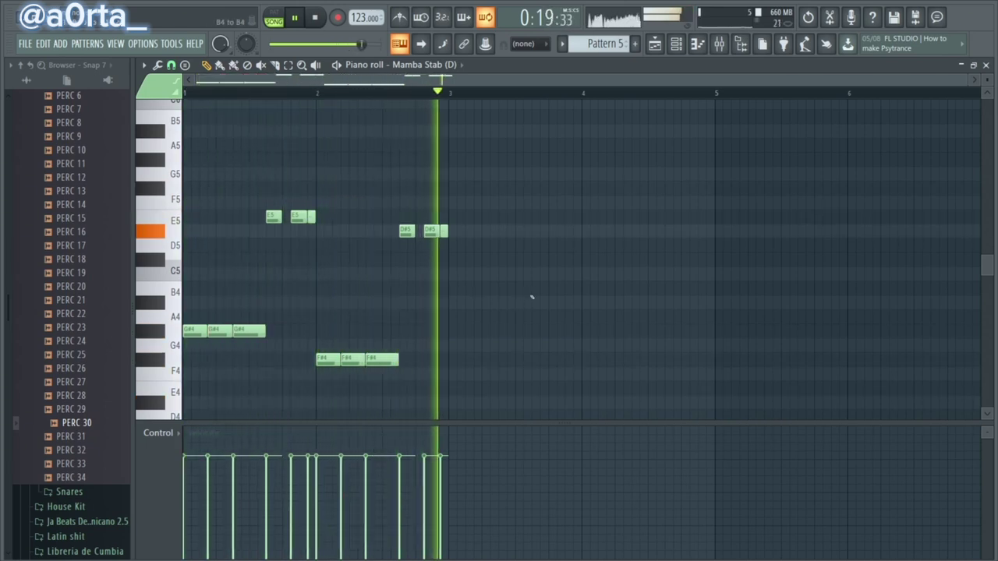
Duplicate all playlist clips of bars 9 to 12 into bars 13 to 16
{"action": "key", "text": "F5"}
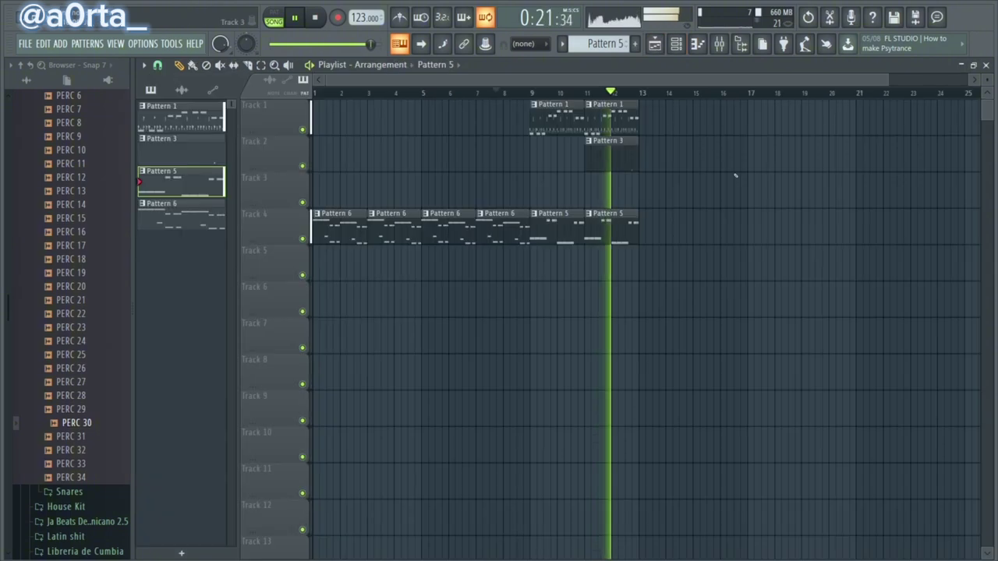
{"action": "left_click_drag", "start_coordinate": [671, 125], "coordinate": [557, 273], "text": "ctrl"}
{"action": "key", "text": "ctrl+b"}
{"action": "left_click", "coordinate": [575, 271], "text": "ctrl"}
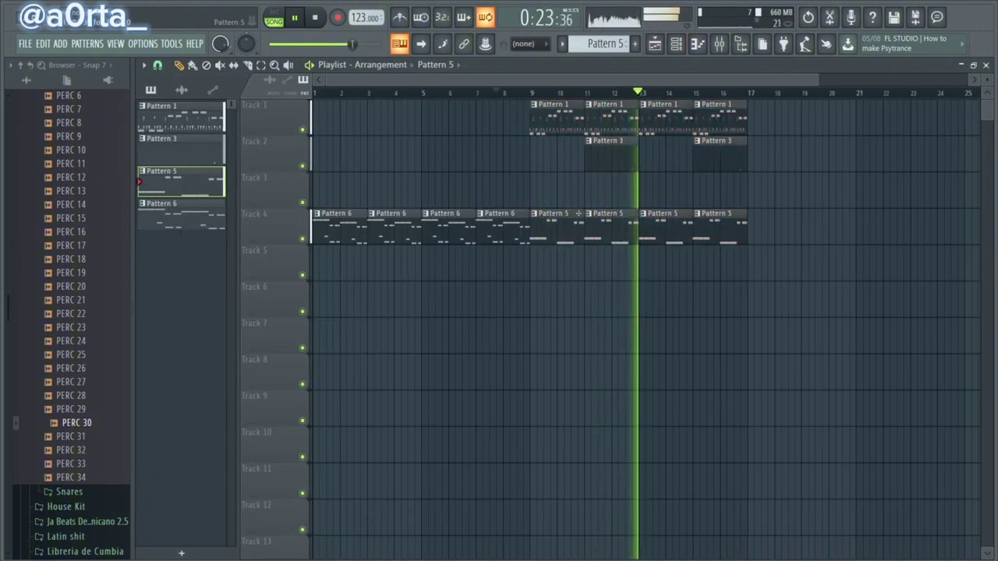
In Pattern 5, try three G#5 notes of decreasing velocity from the start of bar 1 and one F#5 note at bar 2
{"action": "left_click", "coordinate": [514, 94]}
{"action": "double_click", "coordinate": [559, 228]}
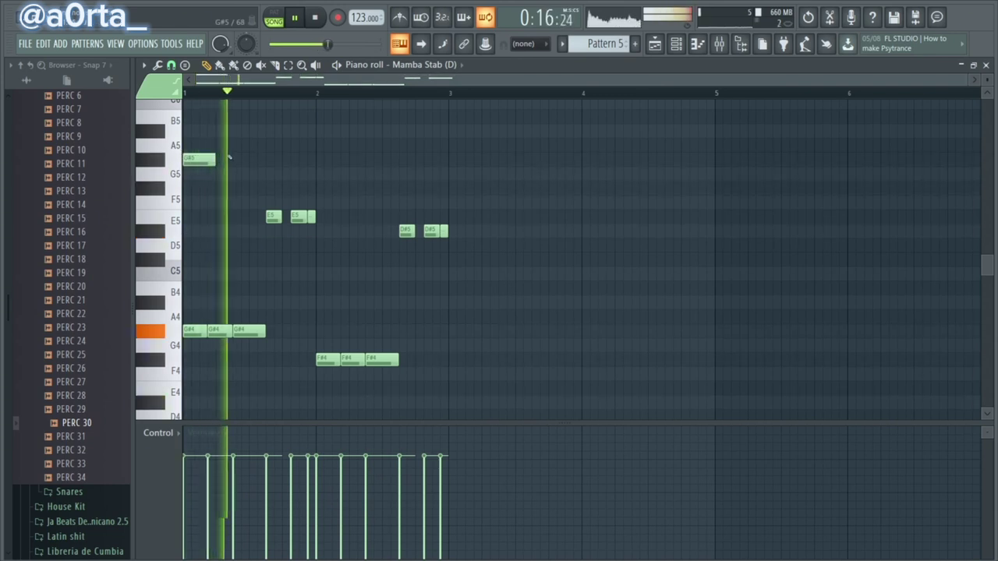
{"action": "left_click_drag", "start_coordinate": [227, 159], "coordinate": [421, 183]}
{"action": "key", "text": "space"}
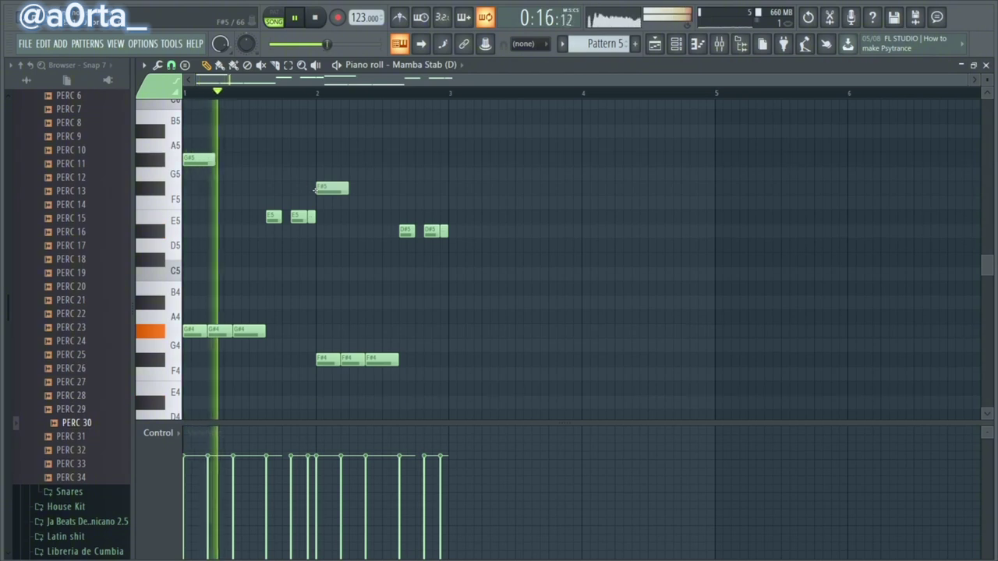
{"action": "left_click", "coordinate": [224, 159]}
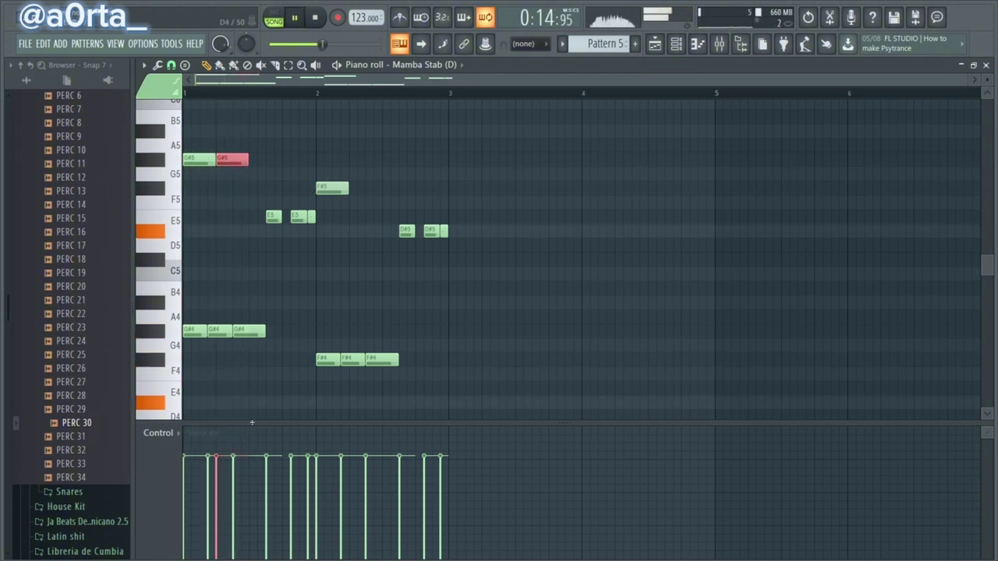
{"action": "left_click", "coordinate": [265, 159]}
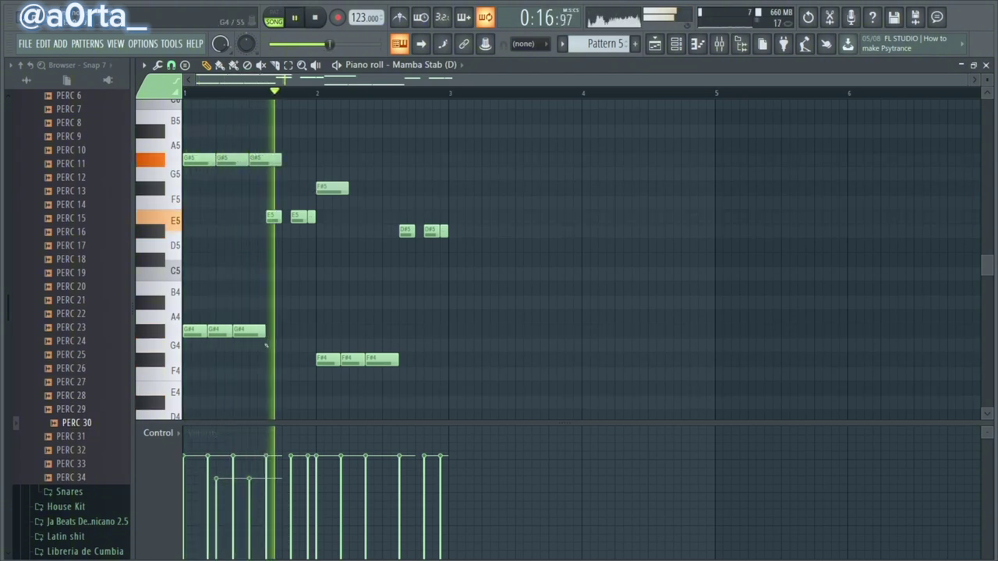
{"action": "left_click_drag", "start_coordinate": [274, 481], "coordinate": [273, 496]}
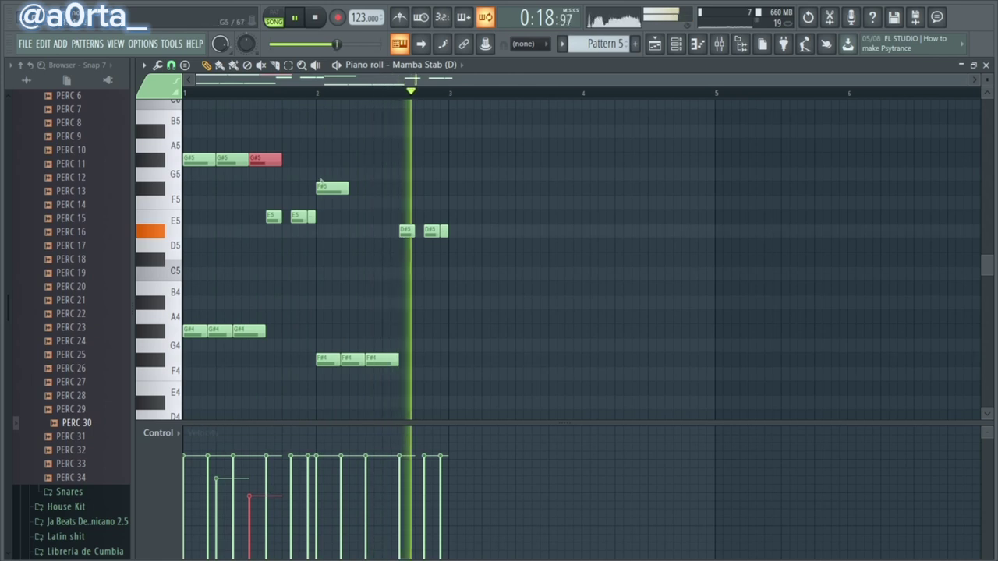
Try the three upper notes at C#6 with a copy at B5 in bar 2, and delete them all
{"action": "right_click", "coordinate": [332, 188]}
{"action": "left_click_drag", "start_coordinate": [337, 140], "coordinate": [188, 165]}
{"action": "scroll", "coordinate": [188, 158], "scroll_direction": "up", "scroll_amount": 3}
{"action": "key", "text": "space"}
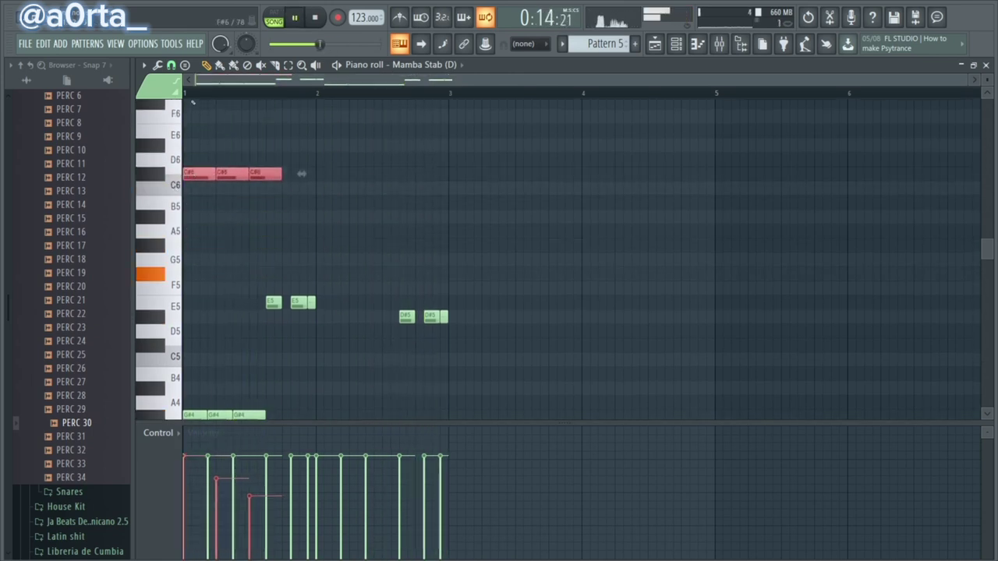
{"action": "left_click_drag", "start_coordinate": [188, 181], "coordinate": [327, 210]}
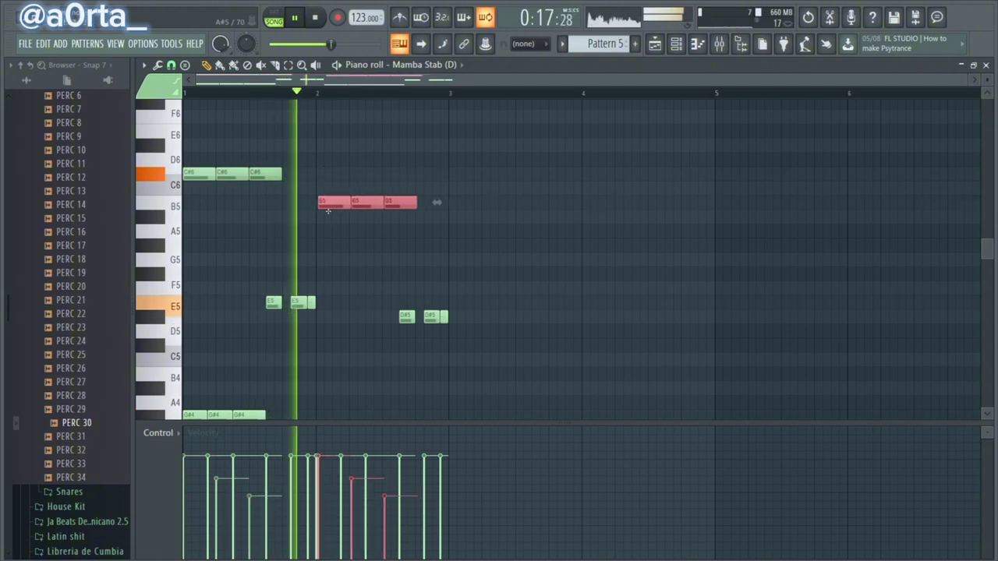
{"action": "right_click", "coordinate": [332, 209]}
{"action": "right_click", "coordinate": [237, 175]}
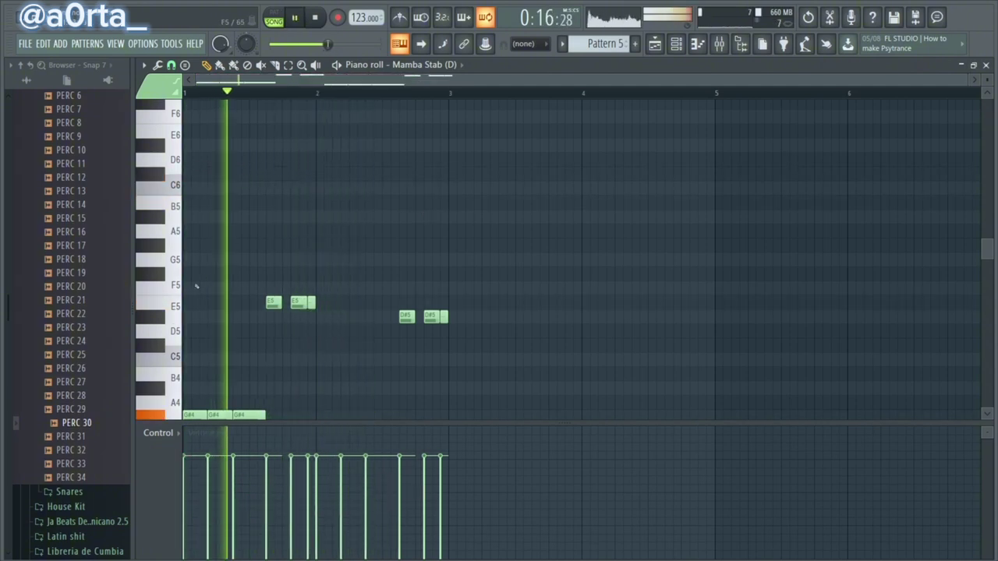
Try two C#5 notes with about 77% velocity in bar 1 above the G#4 notes, and delete them
{"action": "key", "text": "space"}
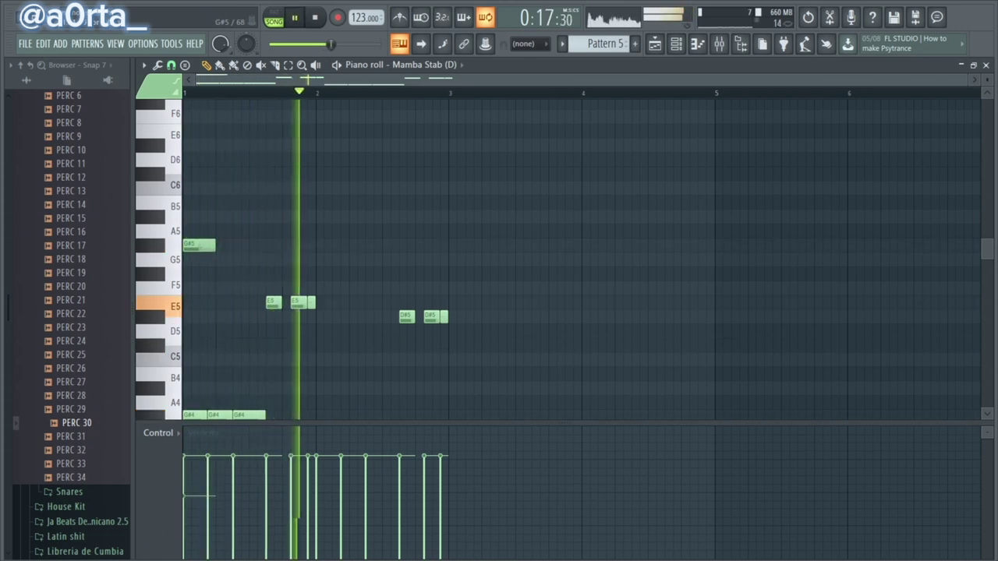
{"action": "left_click_drag", "start_coordinate": [190, 246], "coordinate": [189, 356]}
{"action": "left_click_drag", "start_coordinate": [200, 473], "coordinate": [201, 458]}
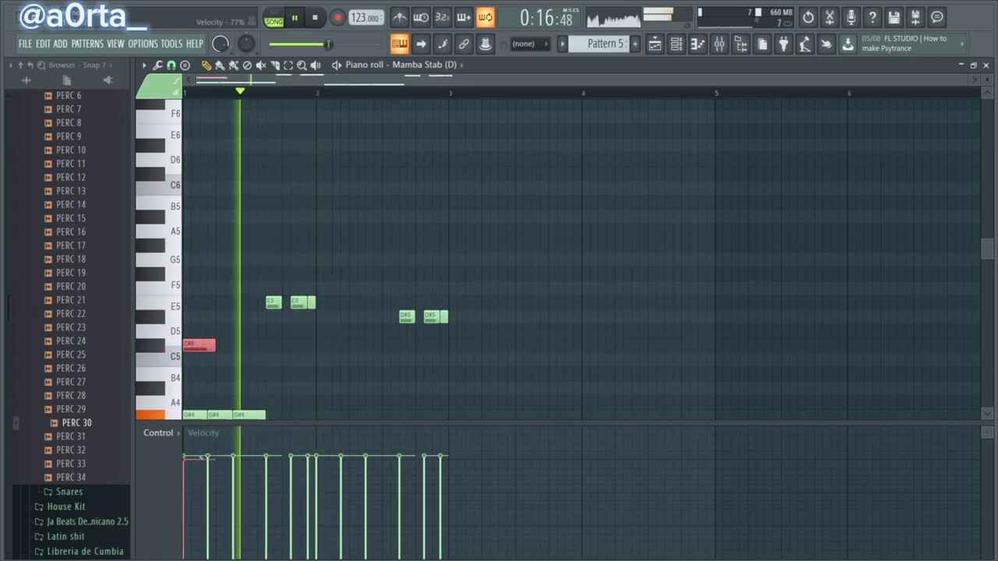
{"action": "left_click", "coordinate": [253, 347]}
{"action": "scroll", "coordinate": [265, 343], "scroll_direction": "down", "scroll_amount": 3}
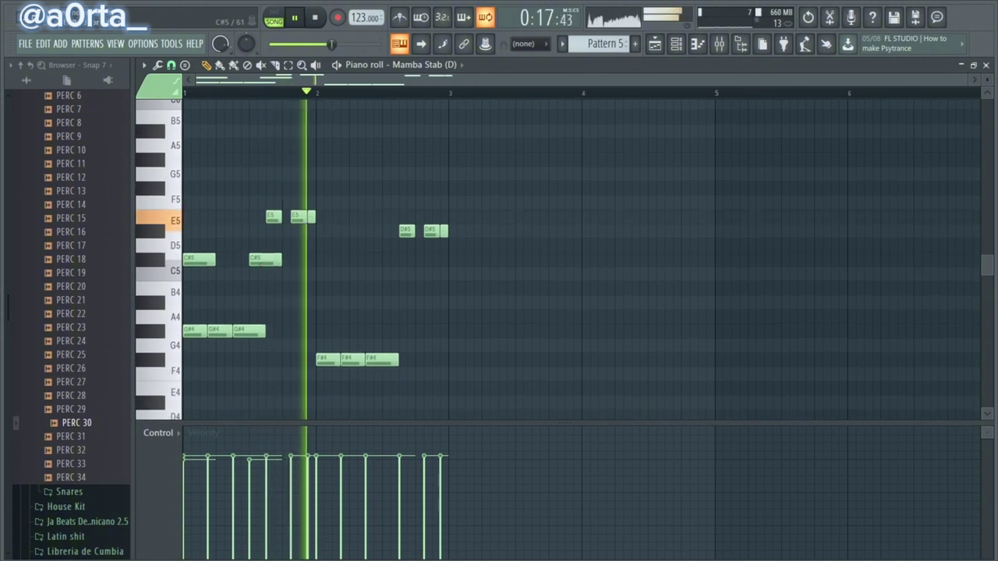
{"action": "right_click", "coordinate": [263, 261]}
{"action": "right_click", "coordinate": [191, 263]}
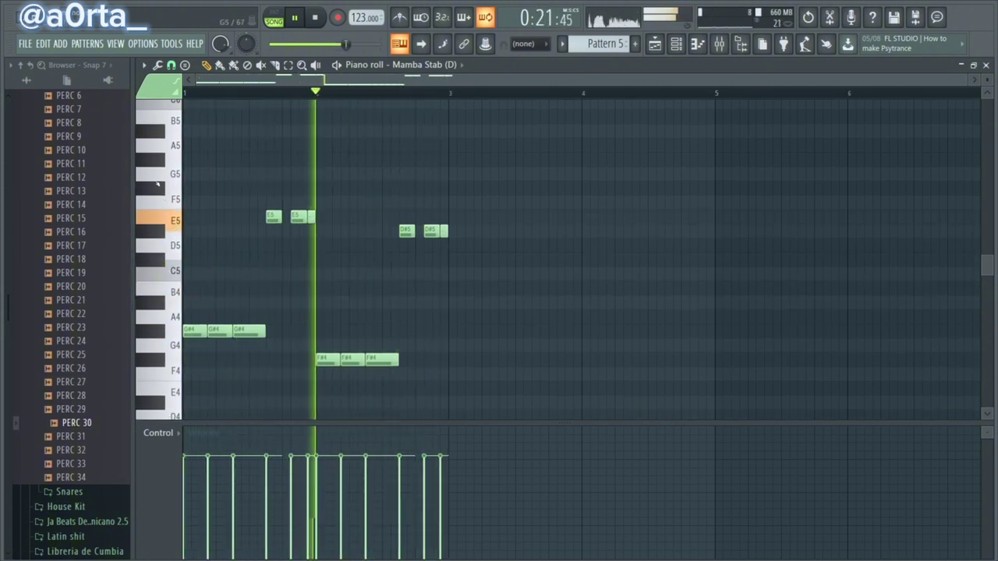
Raise the velocity of all G#4 and F#4 notes in Pattern 5 slightly
{"action": "left_click", "coordinate": [156, 161]}
{"action": "left_click_drag", "start_coordinate": [396, 315], "coordinate": [187, 368]}
{"action": "scroll", "coordinate": [237, 334], "scroll_direction": "up", "scroll_amount": 2}
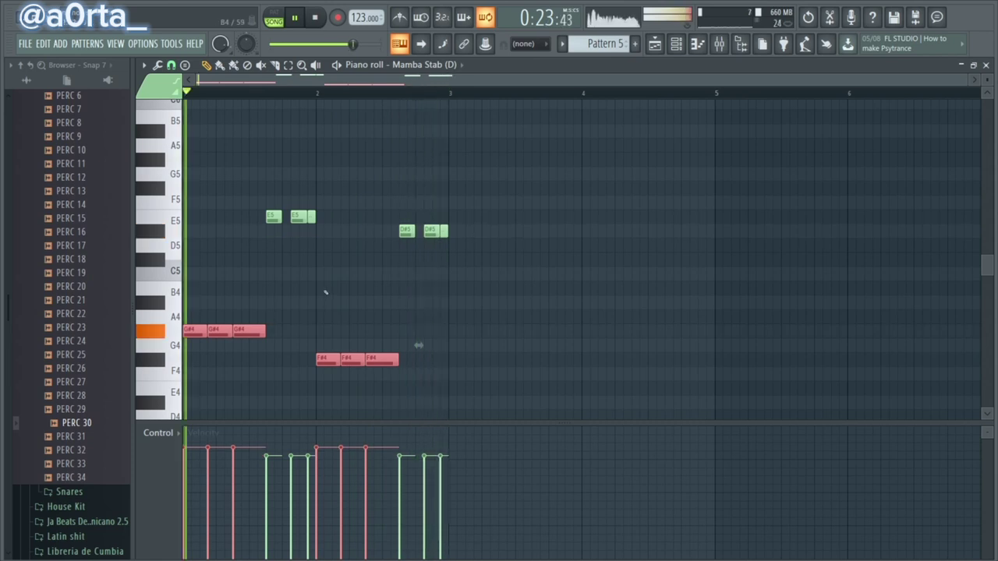
{"action": "left_click", "coordinate": [326, 292]}
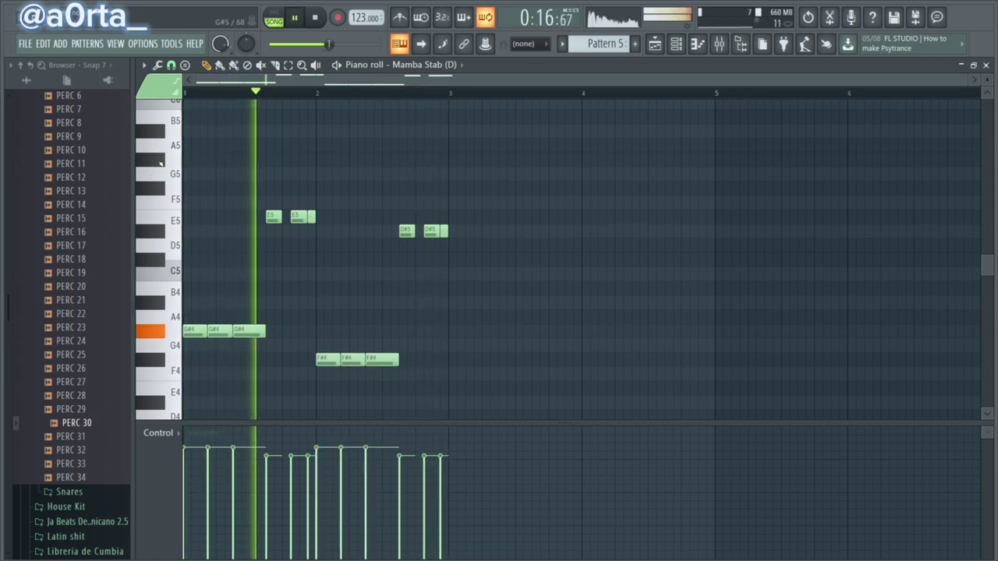
Try adding two consecutive G#5 notes in bar 1 and two consecutive F#5 notes in bar 2 above the low notes
{"action": "key", "text": "space"}
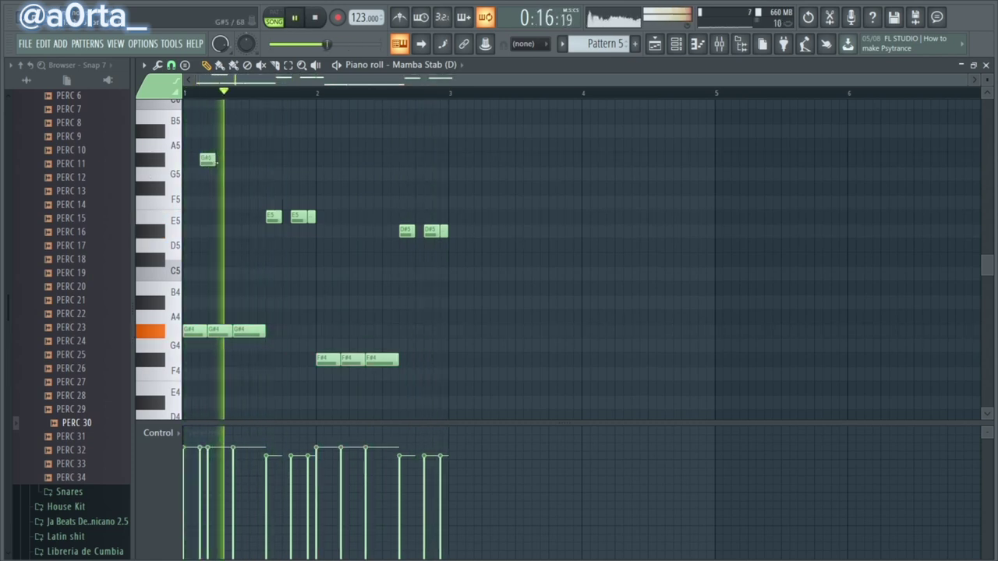
{"action": "left_click_drag", "start_coordinate": [217, 161], "coordinate": [235, 161]}
{"action": "left_click", "coordinate": [238, 161]}
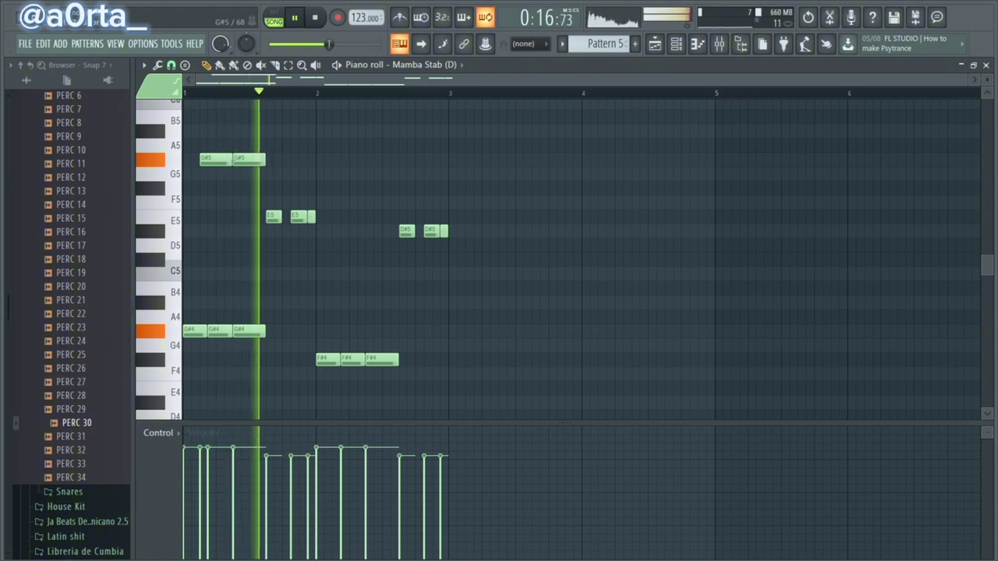
{"action": "left_click", "coordinate": [336, 188]}
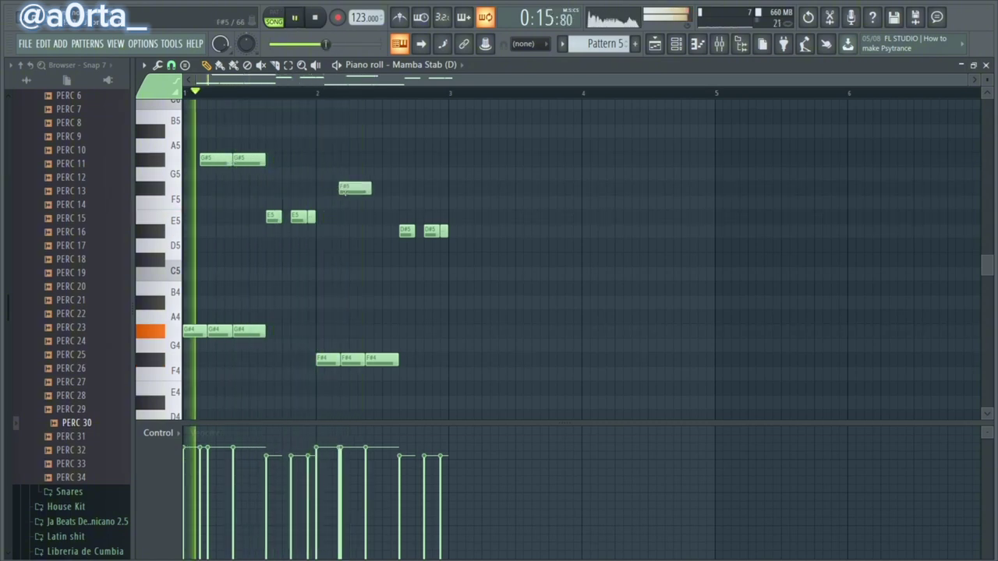
{"action": "left_click_drag", "start_coordinate": [344, 192], "coordinate": [367, 187]}
{"action": "left_click", "coordinate": [373, 187]}
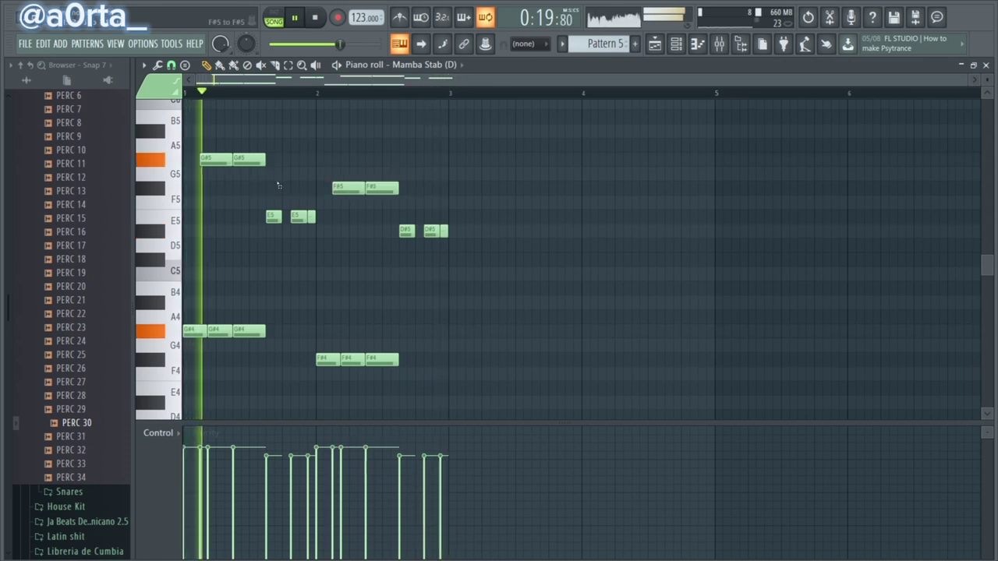
Try a third G#5 note in bar 1 and a third F#5 note in bar 2, and delete both
{"action": "left_click", "coordinate": [273, 159]}
{"action": "left_click", "coordinate": [404, 188]}
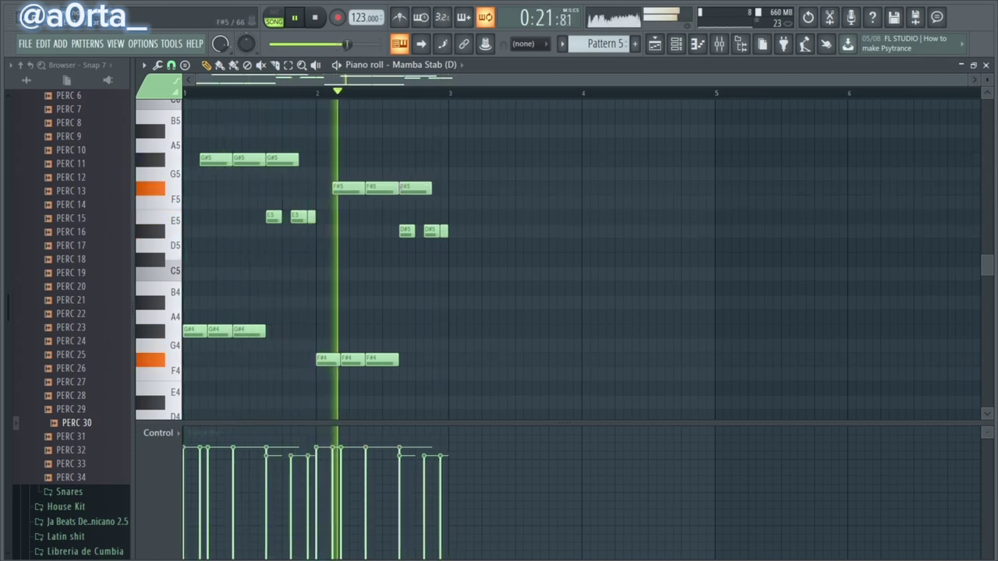
{"action": "right_click", "coordinate": [403, 188]}
{"action": "right_click", "coordinate": [287, 159]}
Raise the velocity of the E5 and D#5 notes to match the other notes of the melody
{"action": "mouse_move", "coordinate": [296, 139]}
{"action": "left_mouse_down", "text": "ctrl"}
{"action": "mouse_move", "coordinate": [294, 154]}
{"action": "mouse_move", "coordinate": [205, 166]}
{"action": "left_mouse_up", "text": "ctrl"}
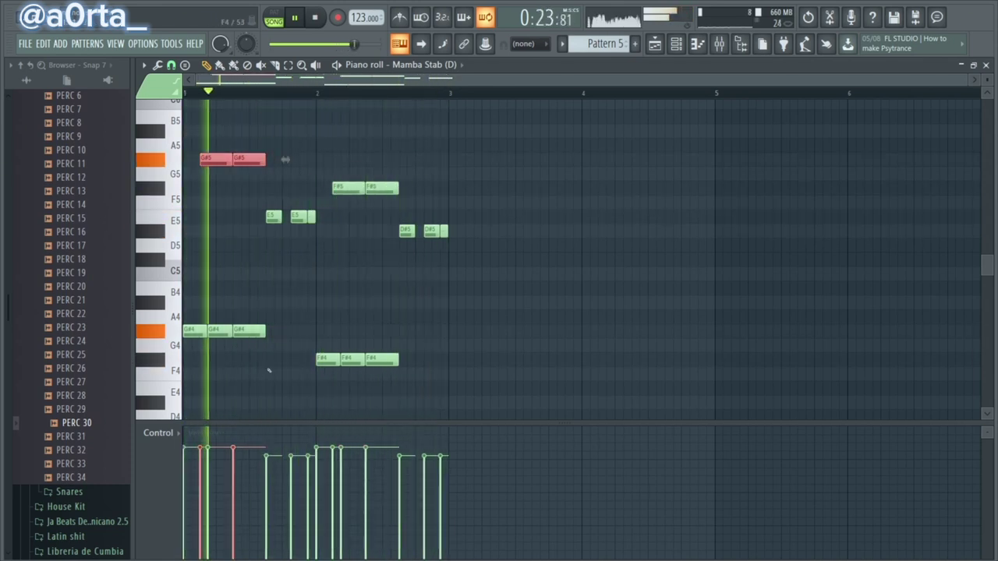
{"action": "left_click_drag", "start_coordinate": [226, 212], "coordinate": [491, 248], "text": "ctrl"}
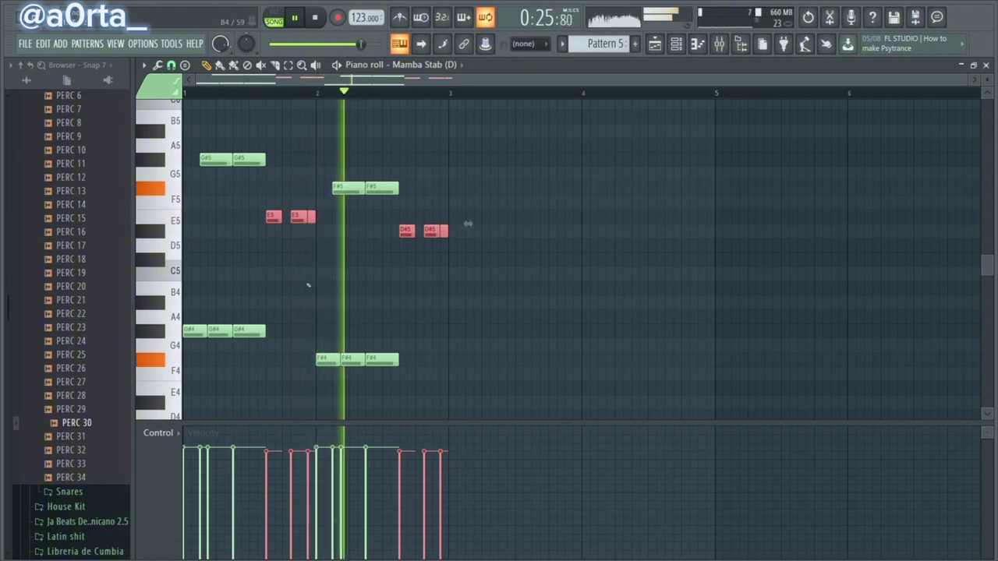
{"action": "left_click", "coordinate": [479, 284], "text": "ctrl"}
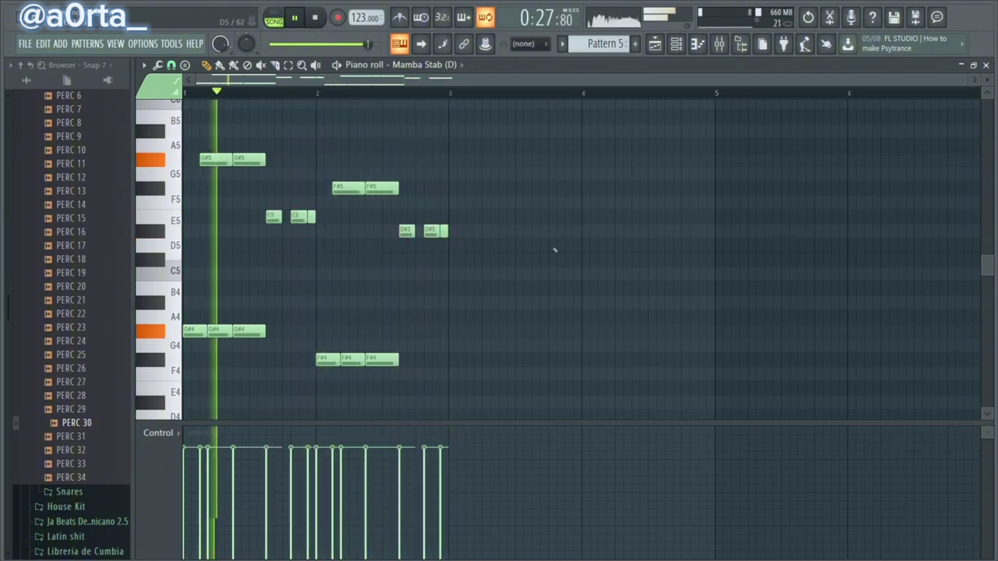
Delete the upper G#5 and F#5 notes, and shorten the first G#4 note of bar 1
{"action": "right_click", "coordinate": [251, 163]}
{"action": "right_click", "coordinate": [217, 160]}
{"action": "key", "text": "space"}
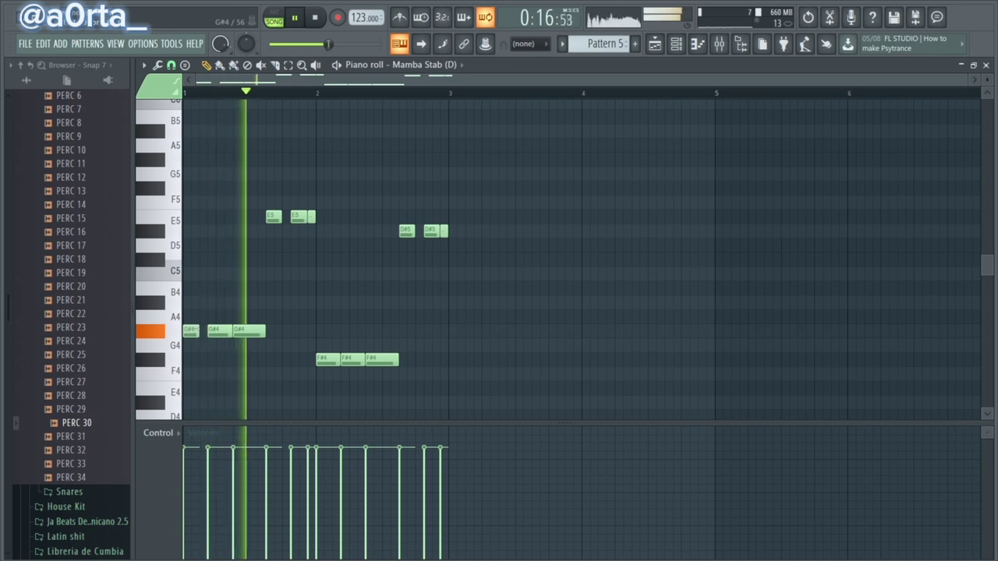
Shorten the first F#4 note of bar 2 in the Mamba Stab melody
{"action": "left_click_drag", "start_coordinate": [339, 359], "coordinate": [331, 358]}
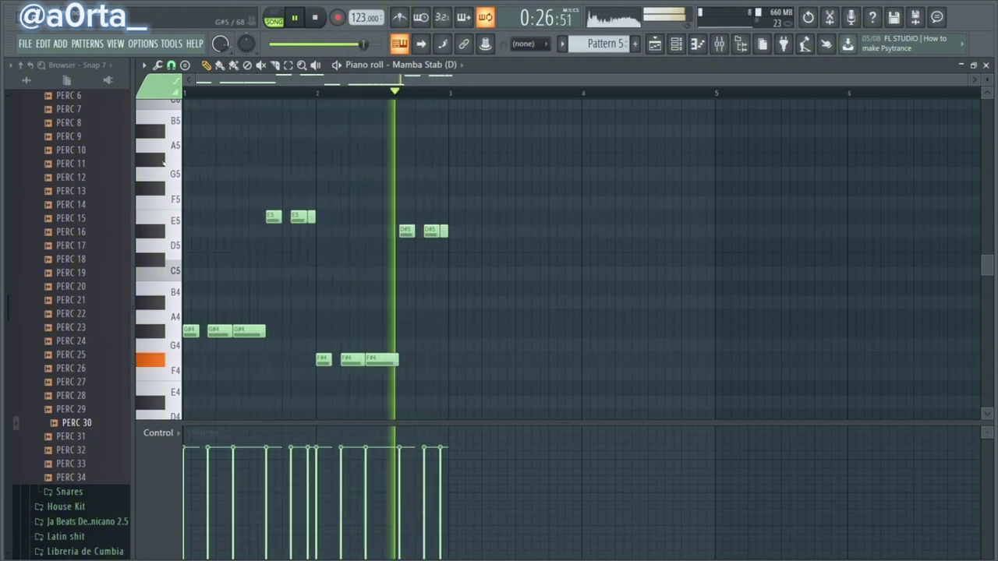
Try adding a short G#6 note in bar 1 and a short F#6 note in bar 2 above the melody
{"action": "scroll", "coordinate": [163, 162], "scroll_direction": "up", "scroll_amount": 2}
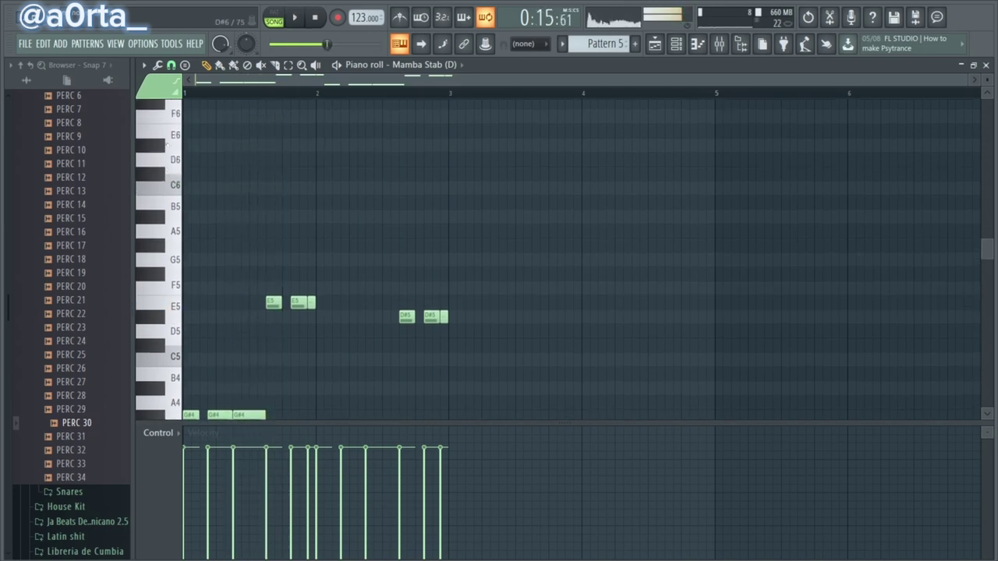
{"action": "scroll", "coordinate": [156, 165], "scroll_direction": "up", "scroll_amount": 2}
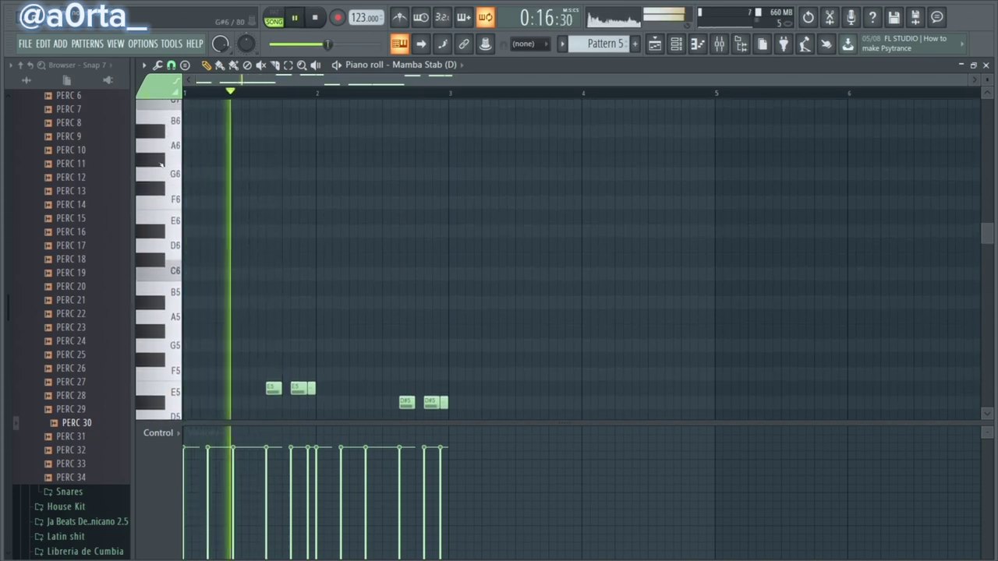
{"action": "key", "text": "space"}
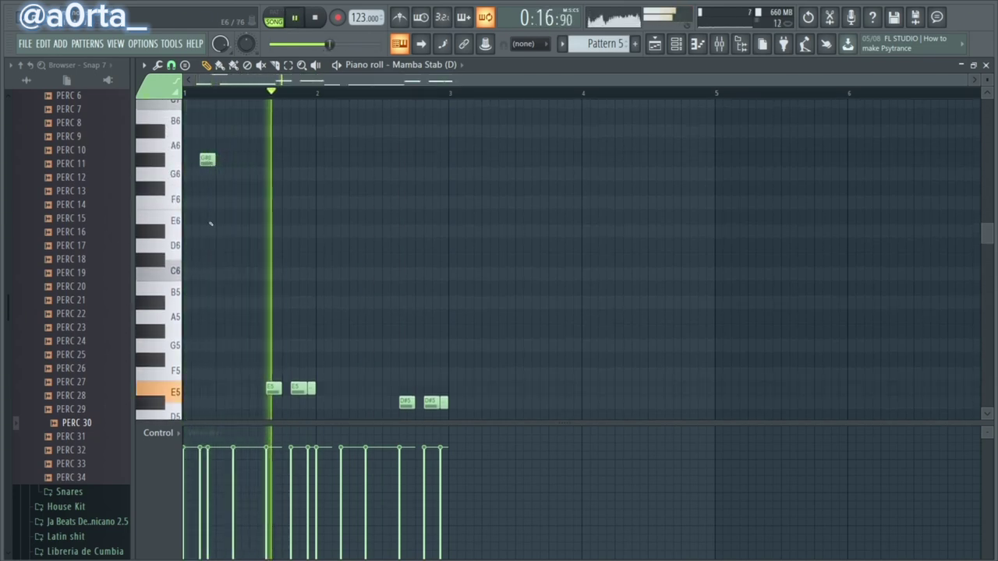
{"action": "left_click", "coordinate": [337, 188]}
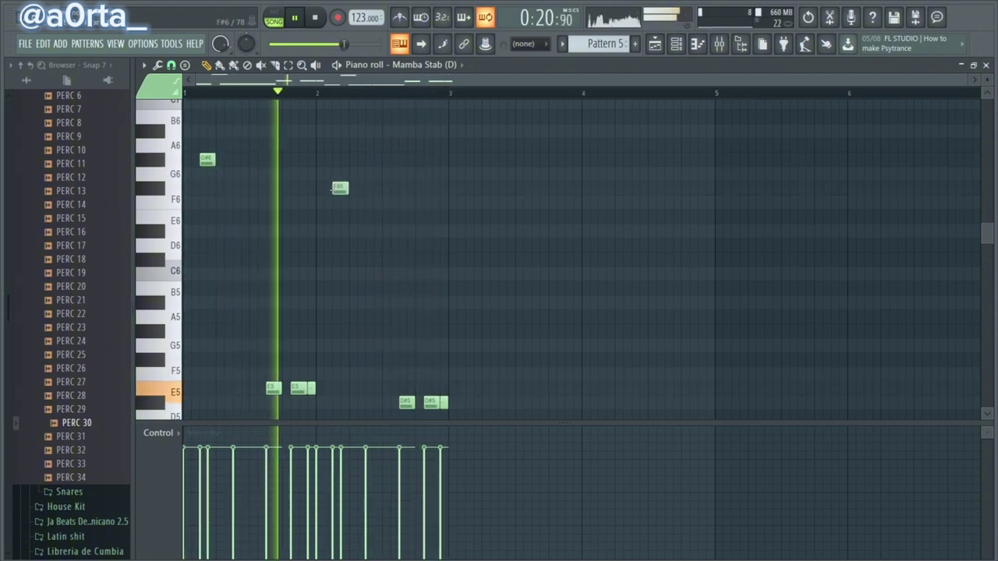
Try moving both added high notes up an octave to G#7 and F#7, with their velocity slightly lowered
{"action": "scroll", "coordinate": [373, 239], "scroll_direction": "down", "scroll_amount": 1}
{"action": "scroll", "coordinate": [374, 240], "scroll_direction": "up", "scroll_amount": 2}
{"action": "left_click_drag", "start_coordinate": [396, 167], "coordinate": [193, 250]}
{"action": "scroll", "coordinate": [340, 291], "scroll_direction": "down", "scroll_amount": 3}
{"action": "key", "text": "ctrl+Up"}
{"action": "key", "text": "space"}
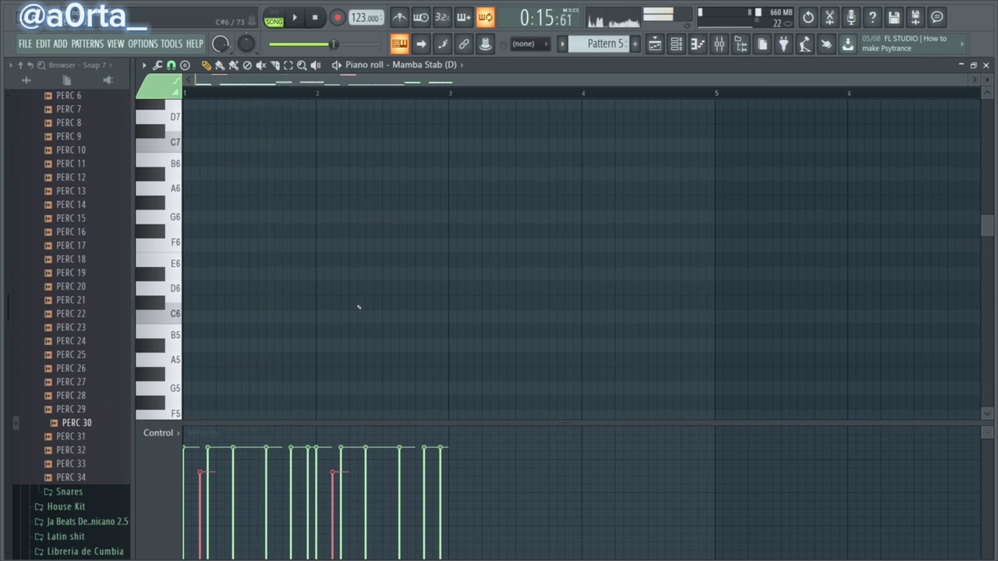
{"action": "scroll", "coordinate": [372, 306], "scroll_direction": "up", "scroll_amount": 2}
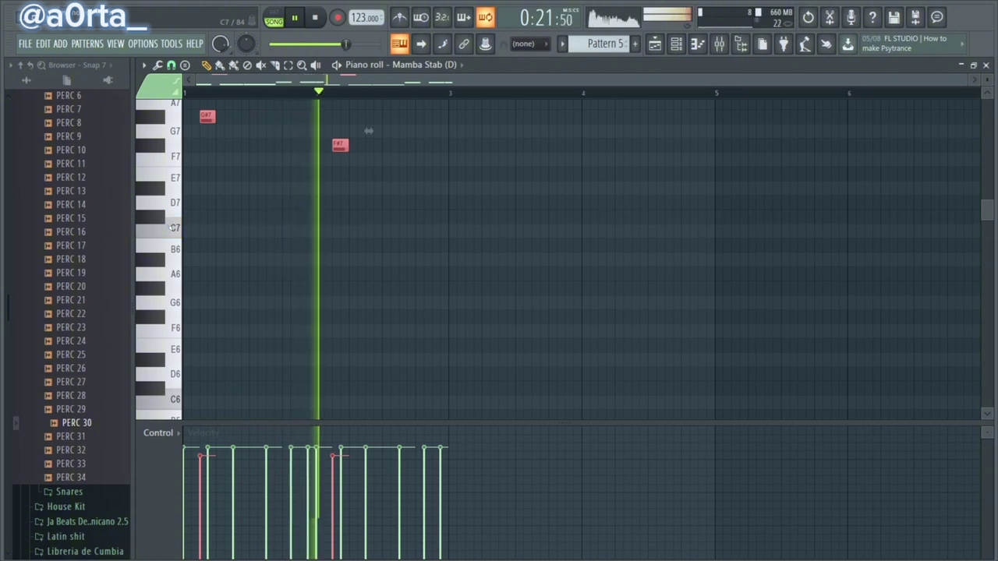
Try replacing the two high notes with G#6 in bar 1 and F#6 in bar 2, and delete both
{"action": "right_click", "coordinate": [212, 117]}
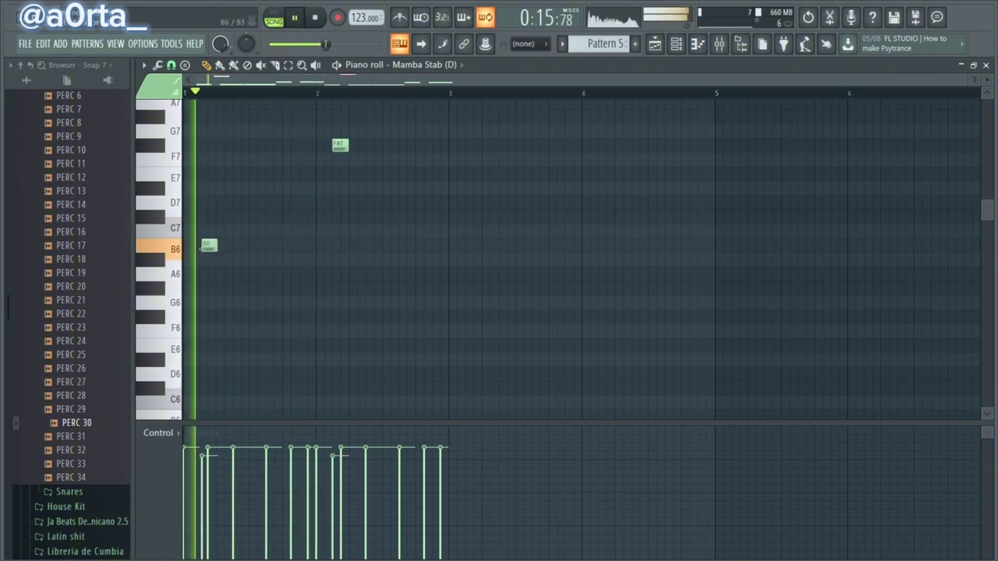
{"action": "left_click_drag", "start_coordinate": [203, 248], "coordinate": [201, 248]}
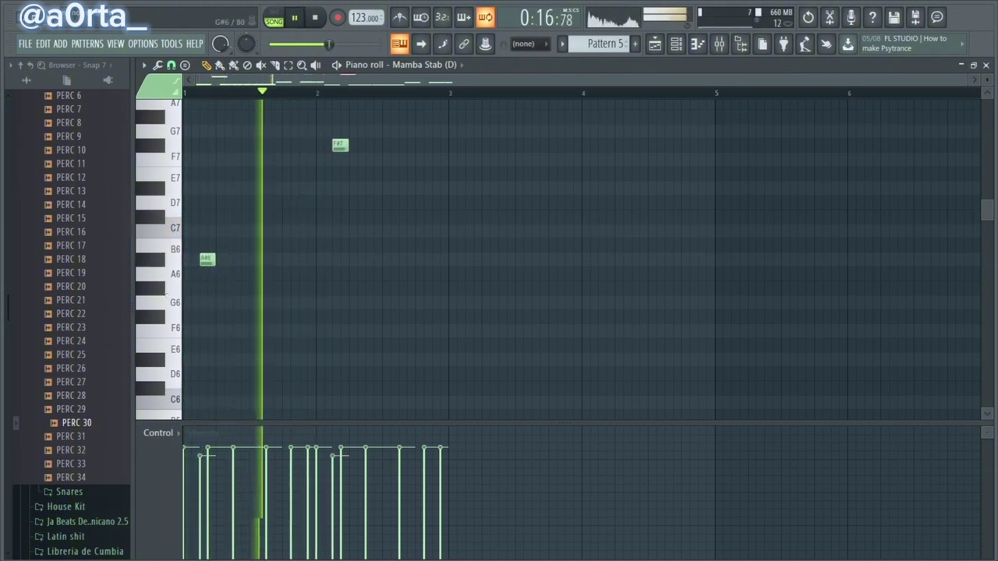
{"action": "right_click", "coordinate": [340, 146]}
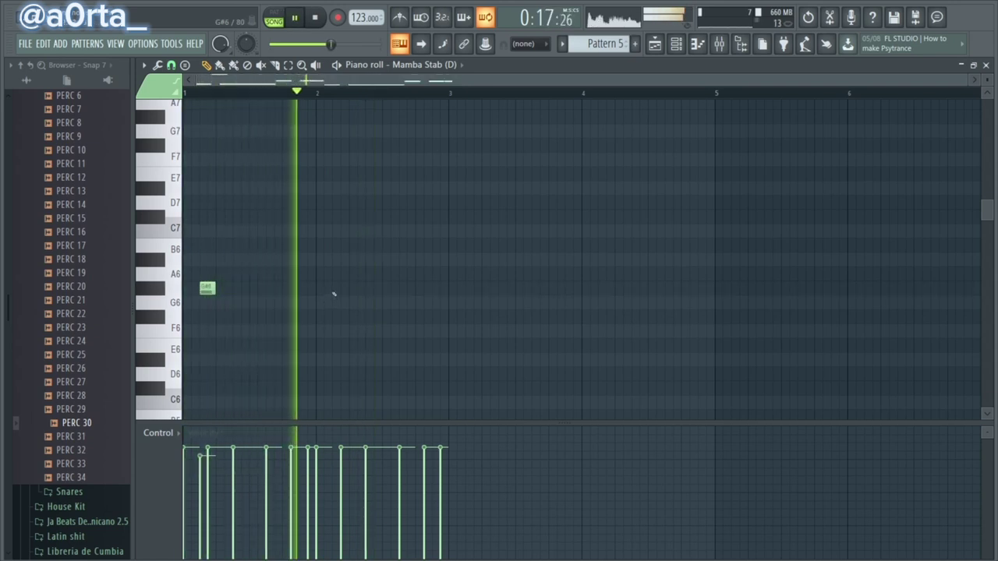
{"action": "left_click", "coordinate": [337, 318]}
{"action": "scroll", "coordinate": [353, 305], "scroll_direction": "down", "scroll_amount": 3}
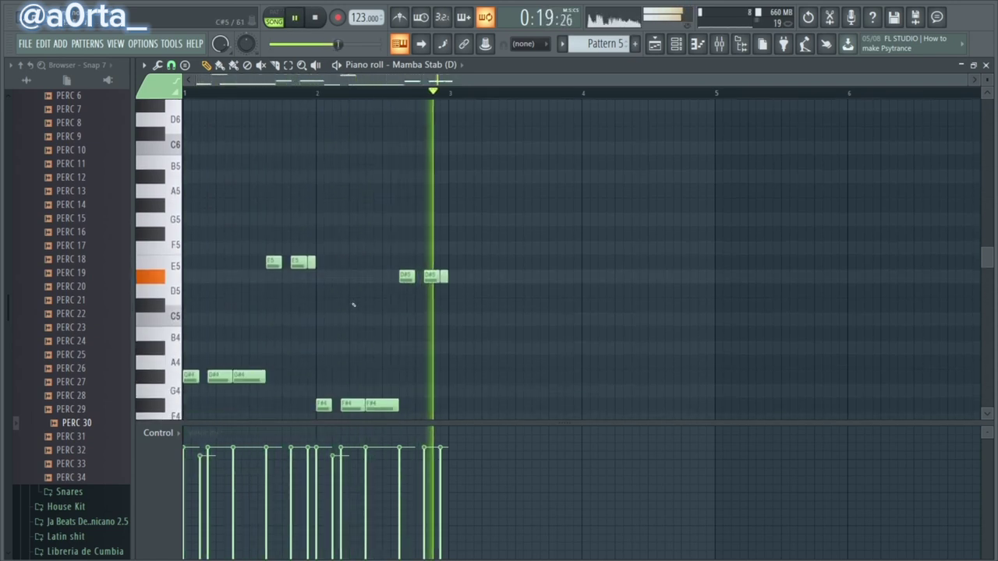
{"action": "scroll", "coordinate": [353, 305], "scroll_direction": "up", "scroll_amount": 3}
{"action": "right_click", "coordinate": [340, 145]}
{"action": "right_click", "coordinate": [207, 117]}
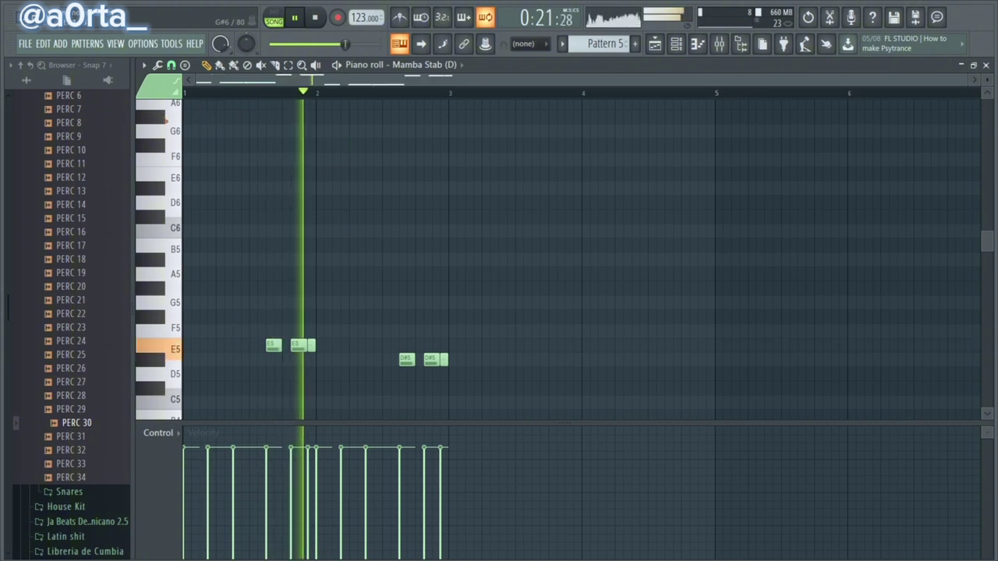
Try a short G#5 note in bar 1 and an F#5 note in bar 2, and move the first down to E5
{"action": "left_click", "coordinate": [205, 289]}
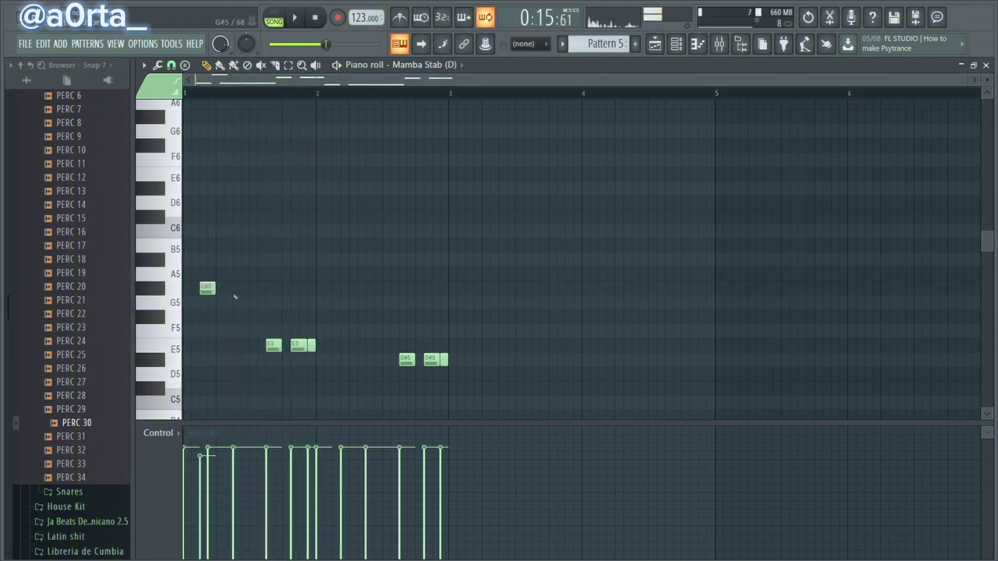
{"action": "left_click", "coordinate": [339, 316]}
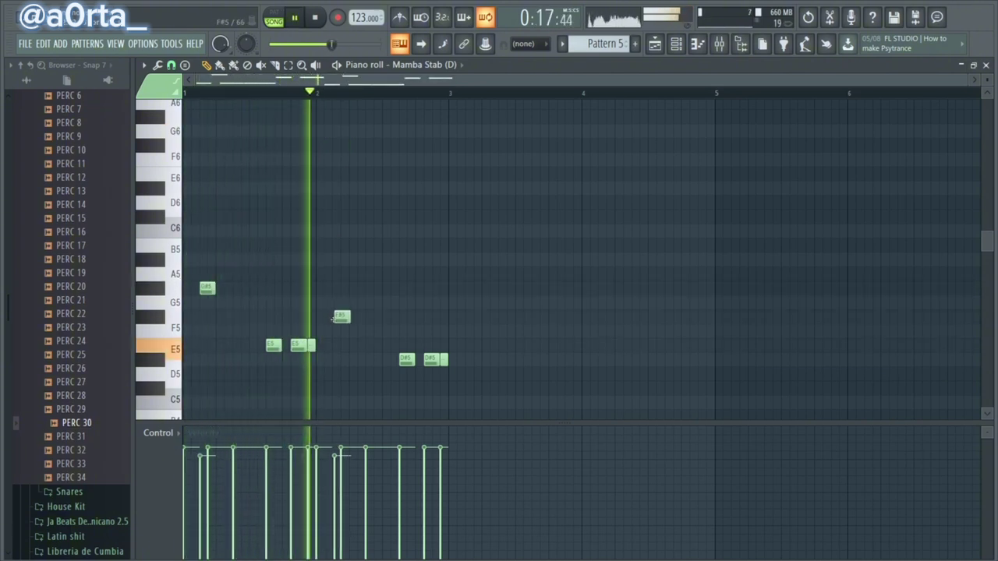
{"action": "scroll", "coordinate": [445, 301], "scroll_direction": "down", "scroll_amount": 2}
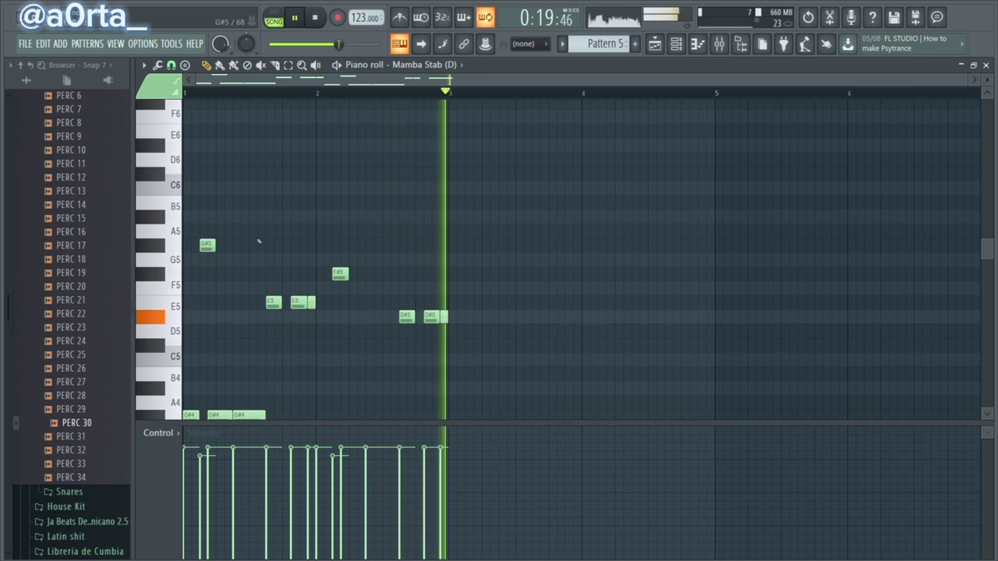
{"action": "left_click_drag", "start_coordinate": [206, 246], "coordinate": [205, 314]}
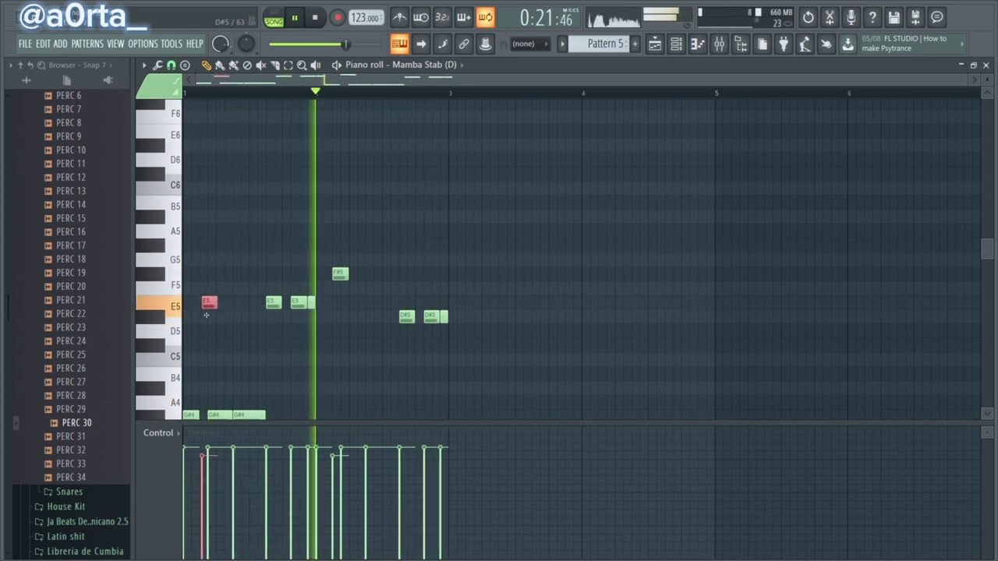
Delete the added E5 note near the start of bar 1 and the F#5 note in bar 2
{"action": "key", "text": "space"}
{"action": "key", "text": "space"}
{"action": "right_click", "coordinate": [209, 303]}
{"action": "right_click", "coordinate": [342, 275]}
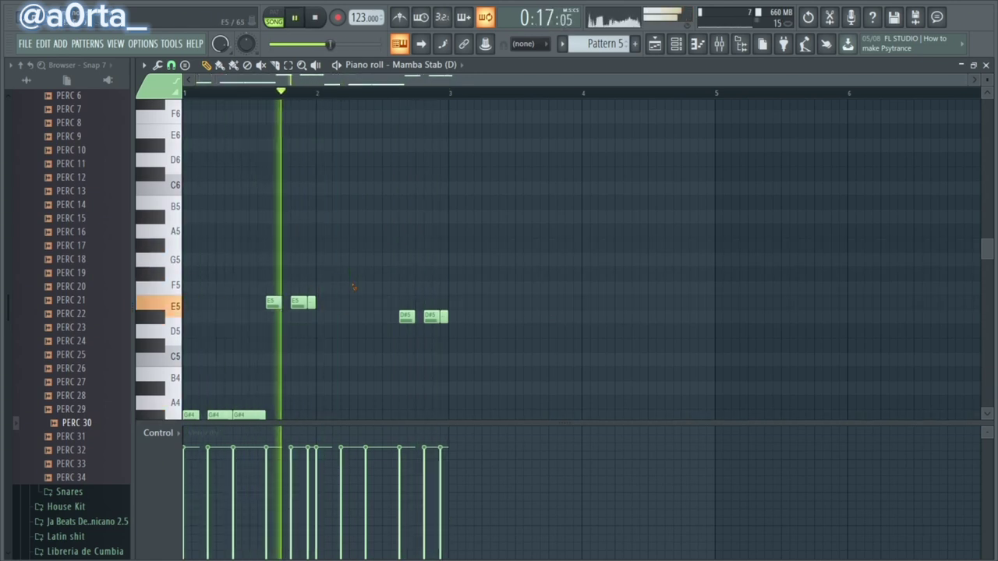
{"action": "scroll", "coordinate": [390, 265], "scroll_direction": "down", "scroll_amount": 6}
{"action": "key", "text": "space"}
{"action": "key", "text": "space"}
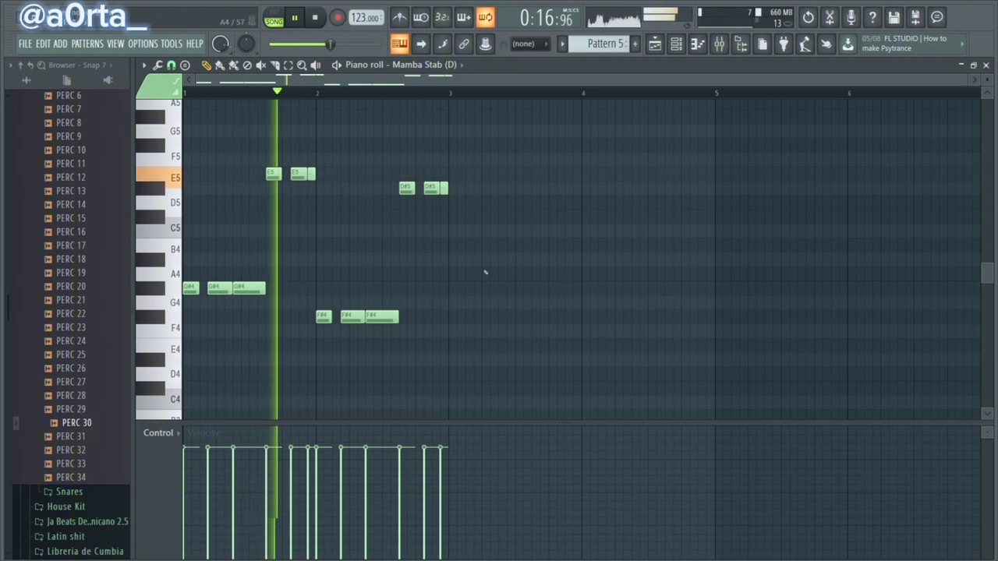
Play the arrangement from bar 8 to review the transition from the intro into the drums, checking the mixer levels
{"action": "left_click", "coordinate": [655, 45]}
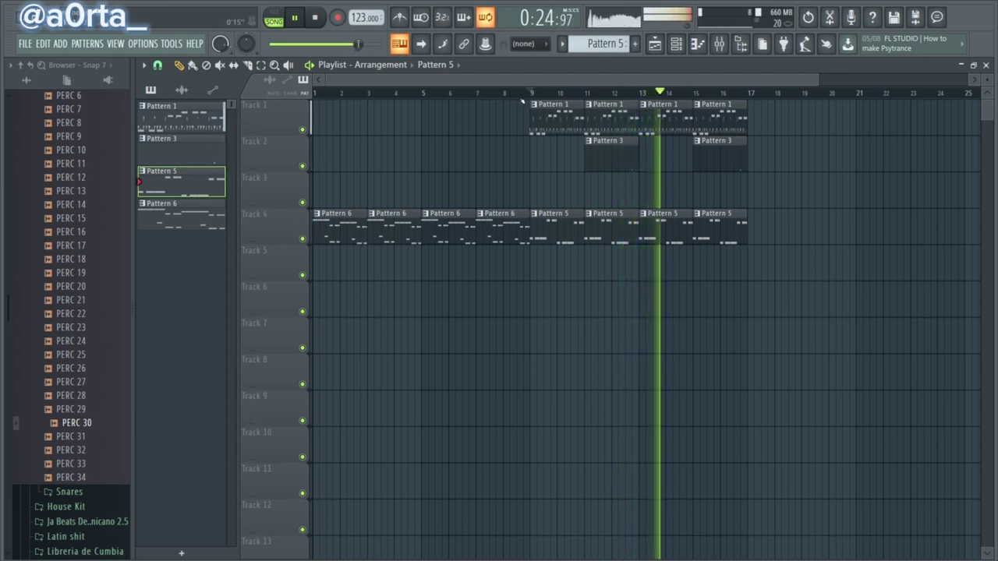
{"action": "left_click", "coordinate": [508, 93]}
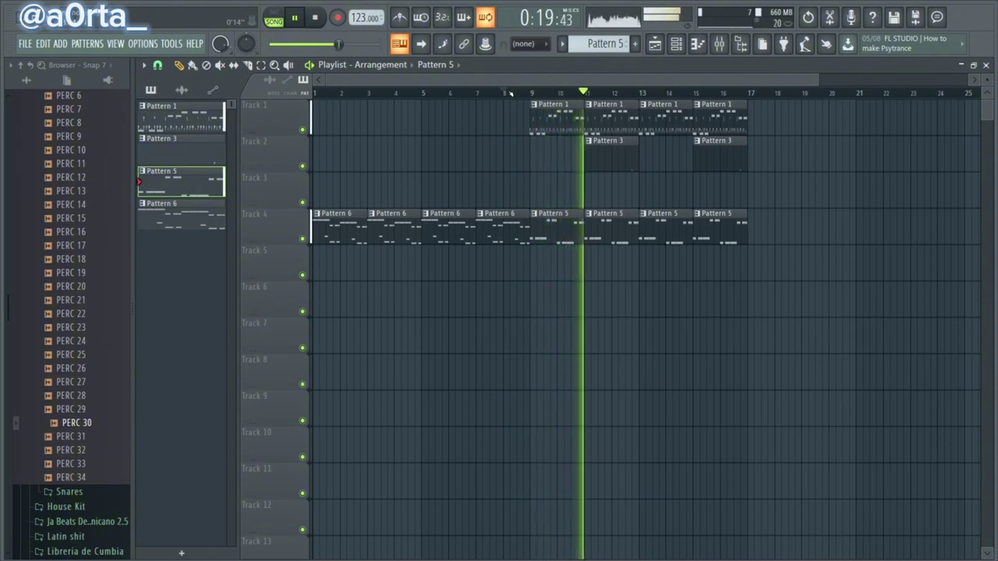
{"action": "left_click", "coordinate": [507, 93]}
{"action": "key", "text": "F9"}
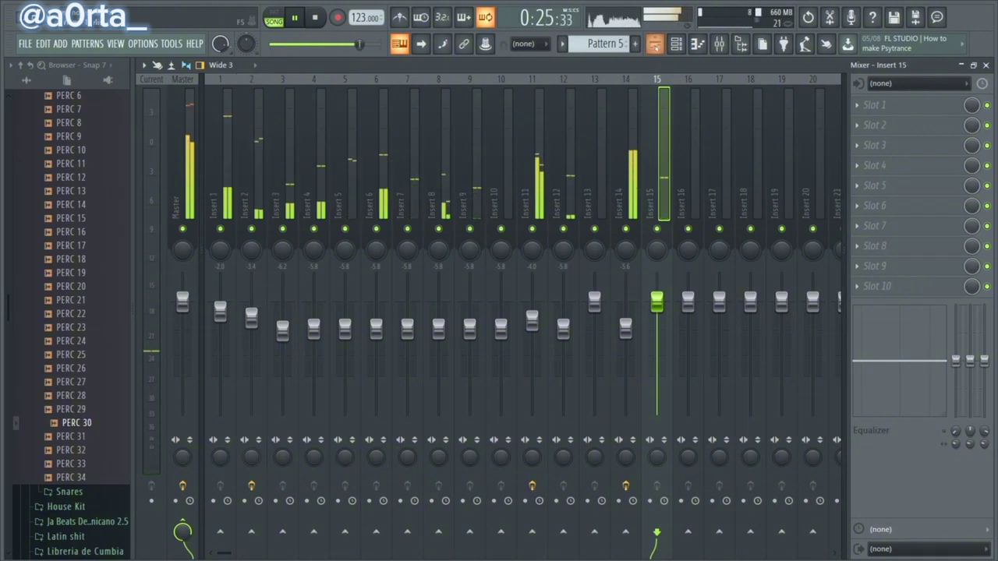
{"action": "key", "text": "F5"}
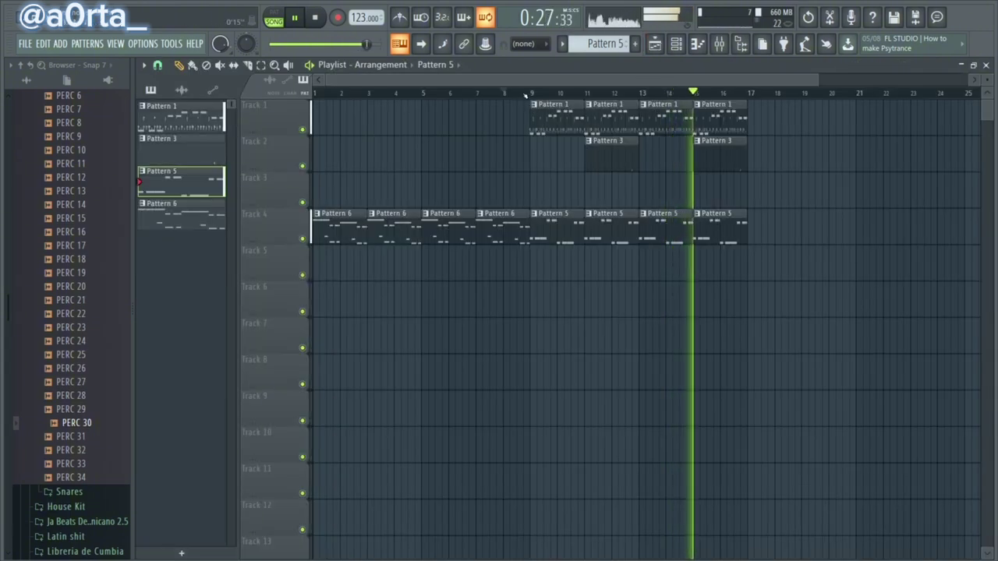
{"action": "left_click", "coordinate": [507, 94]}
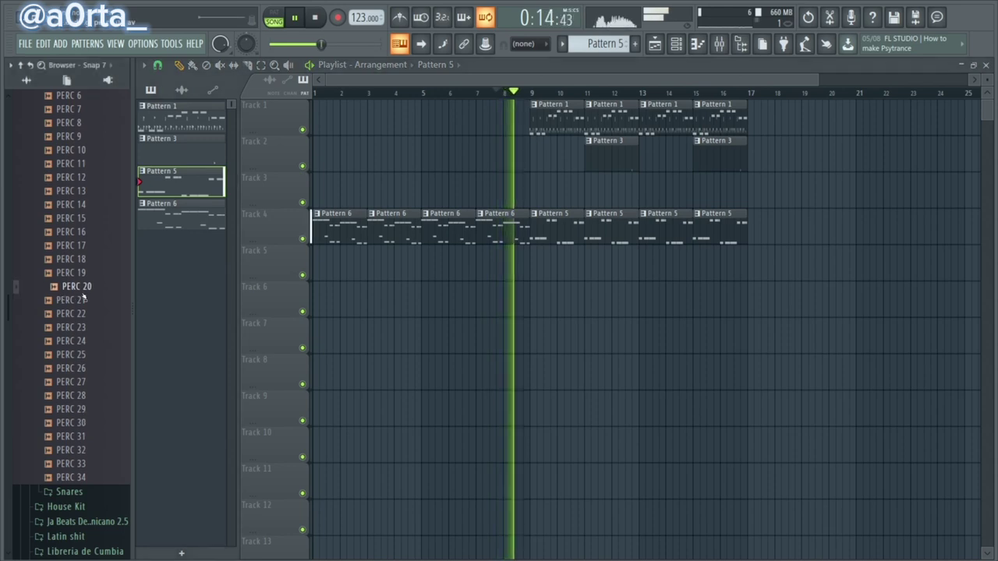
Add the PERC 8 sample from the Percs folder to Track 3 shortly before bar 9
{"action": "scroll", "coordinate": [78, 366], "scroll_direction": "up", "scroll_amount": 8}
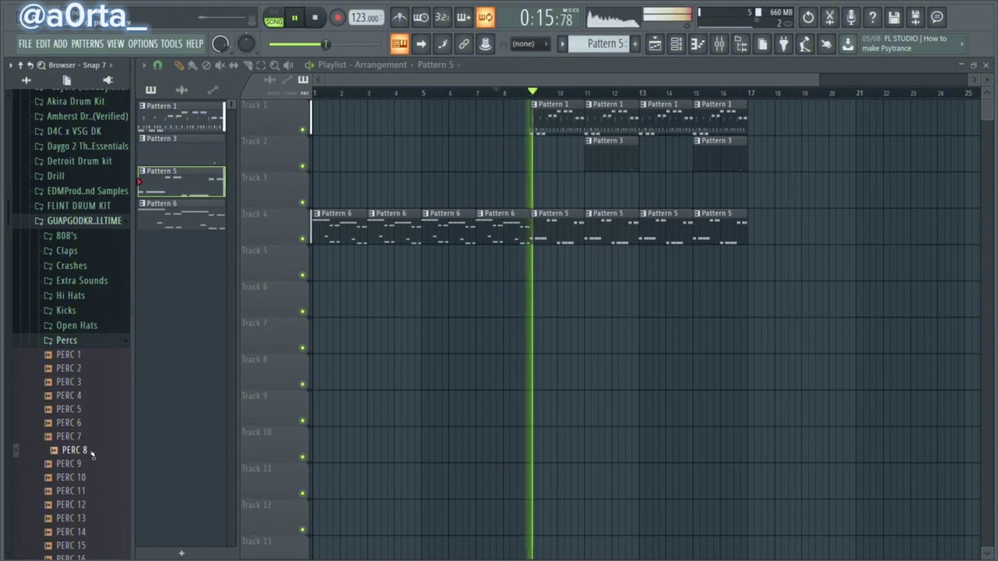
{"action": "left_click_drag", "start_coordinate": [92, 453], "coordinate": [504, 225]}
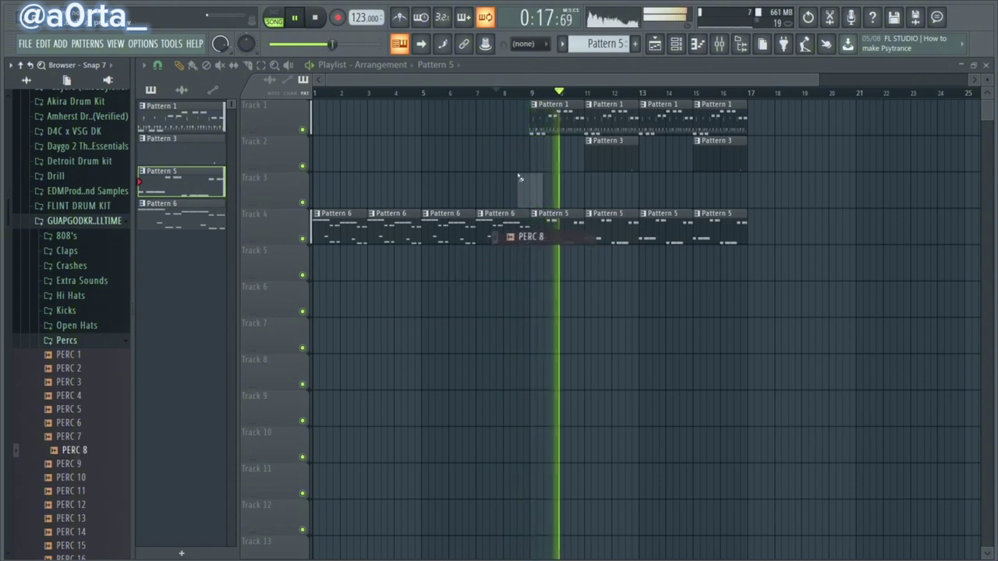
{"action": "left_click_drag", "start_coordinate": [520, 178], "coordinate": [518, 177]}
{"action": "scroll", "coordinate": [523, 187], "scroll_direction": "up", "scroll_amount": 3}
{"action": "left_click_drag", "start_coordinate": [567, 199], "coordinate": [550, 200]}
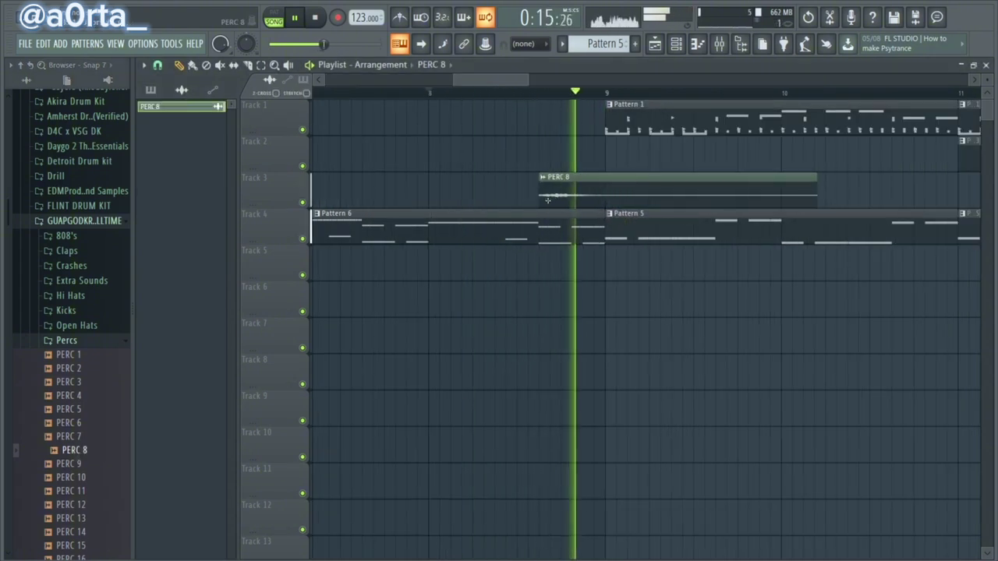
Shorten the PERC 8 clip on Track 3 to end at about bar 9, and open its channel settings
{"action": "double_click", "coordinate": [552, 198]}
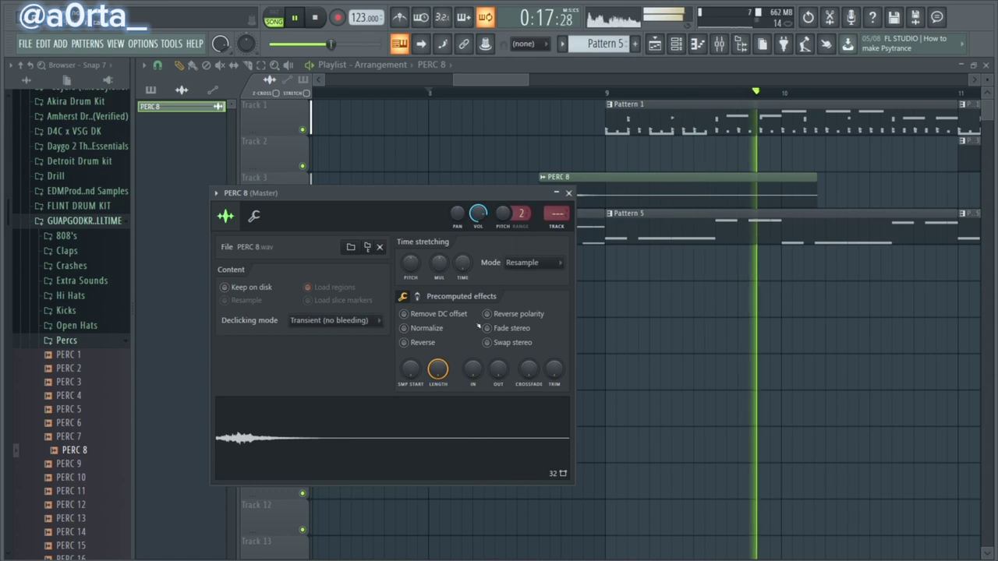
{"action": "left_click", "coordinate": [815, 177]}
{"action": "left_click_drag", "start_coordinate": [815, 177], "coordinate": [602, 189]}
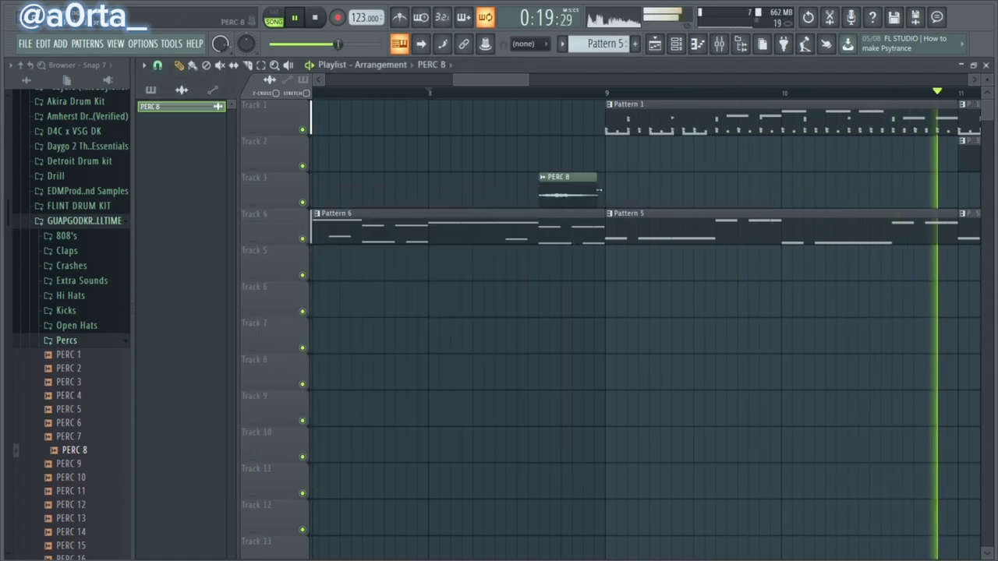
{"action": "left_click", "coordinate": [426, 94]}
{"action": "double_click", "coordinate": [556, 195]}
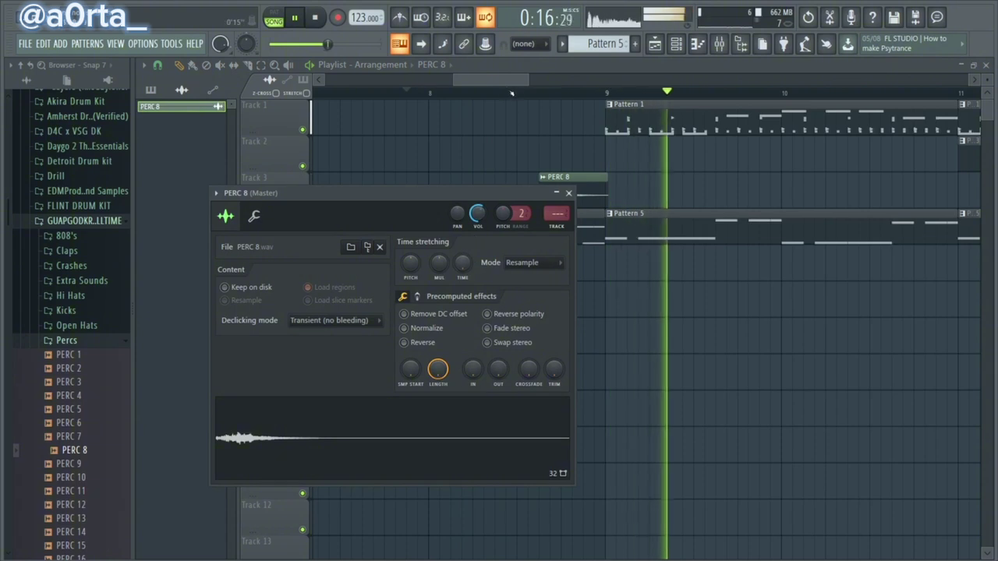
Audition further samples in the Percs folder over playback of the transition into bar 9
{"action": "left_click", "coordinate": [418, 93]}
{"action": "key", "text": "Down"}
{"action": "key", "text": "Down"}
{"action": "key", "text": "Down"}
{"action": "key", "text": "Down"}
{"action": "key", "text": "Down"}
{"action": "key", "text": "Down"}
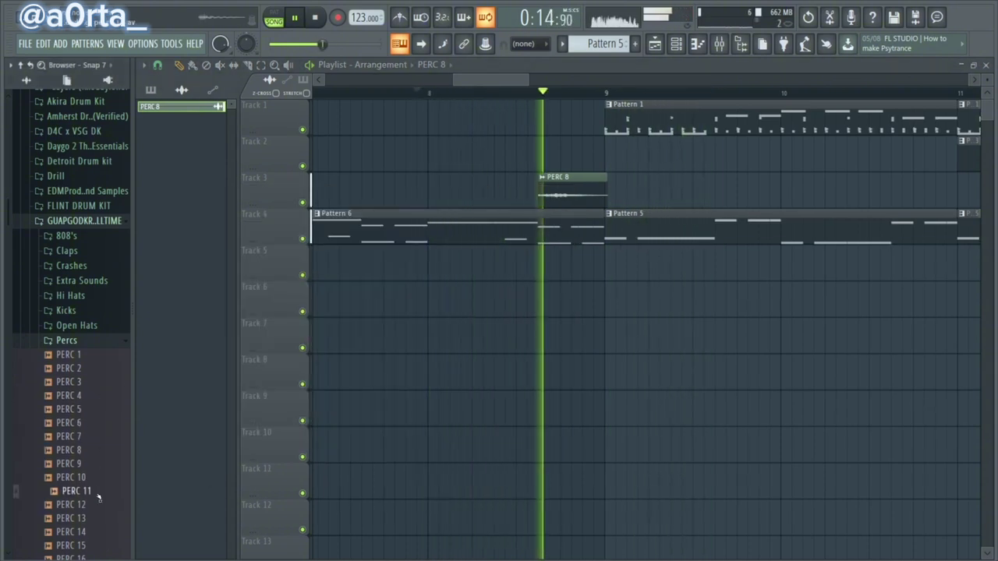
{"action": "scroll", "coordinate": [101, 481], "scroll_direction": "down", "scroll_amount": 5}
{"action": "left_click", "coordinate": [96, 301]}
{"action": "left_click", "coordinate": [95, 275]}
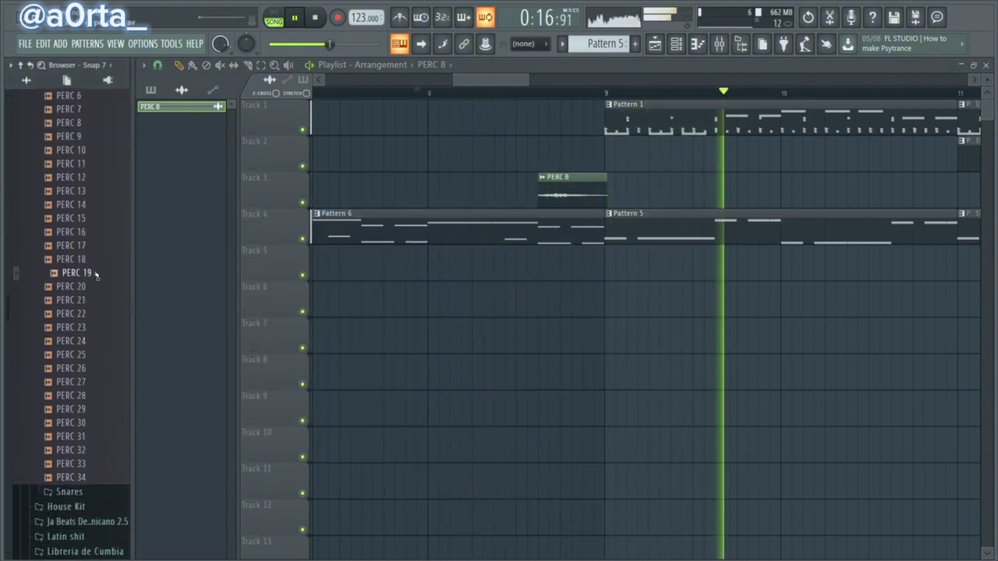
{"action": "left_click", "coordinate": [95, 288]}
Place the PERC 19 sample on Track 5 at bar 9 and normalize it
{"action": "left_click_drag", "start_coordinate": [553, 282], "coordinate": [553, 276]}
{"action": "key", "text": "space"}
{"action": "right_click", "coordinate": [555, 269]}
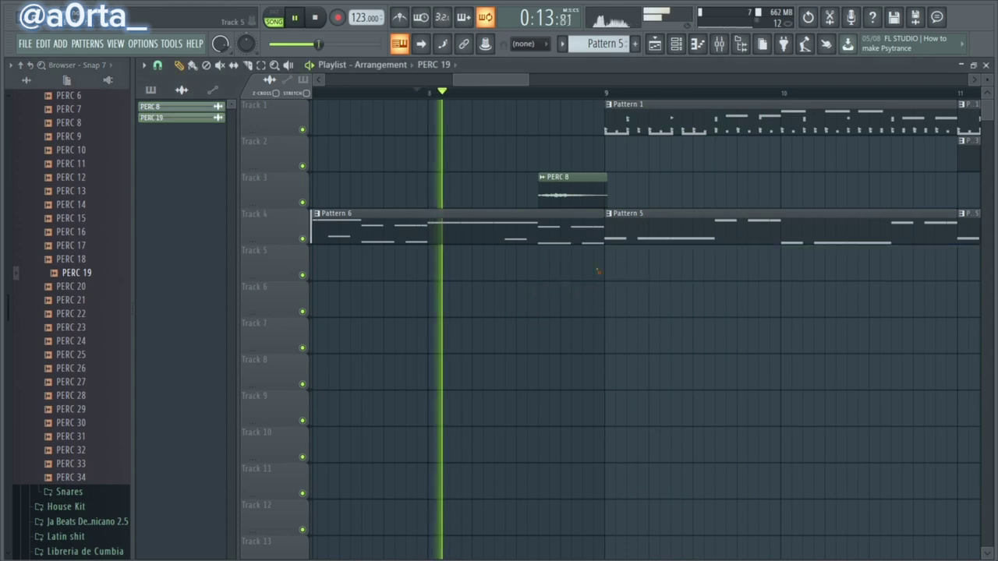
{"action": "left_click", "coordinate": [611, 267]}
{"action": "double_click", "coordinate": [610, 266]}
{"action": "left_click", "coordinate": [422, 345]}
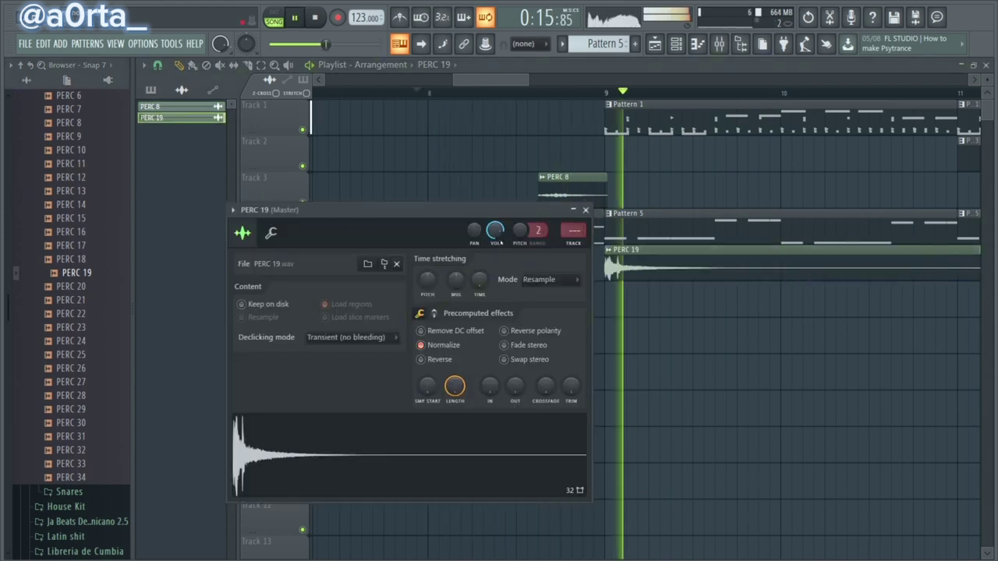
Play the lead-in to bar 9 to check the PERC 8 and PERC 19 clips in the transition
{"action": "left_click", "coordinate": [533, 96]}
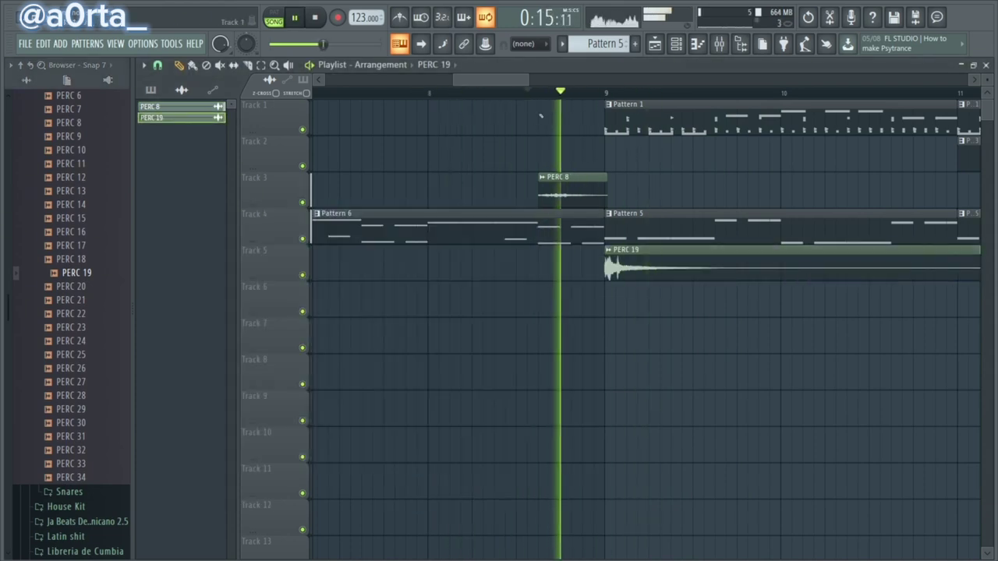
{"action": "left_click", "coordinate": [410, 92]}
{"action": "mouse_move", "coordinate": [573, 196]}
{"action": "left_mouse_down"}
{"action": "mouse_move", "coordinate": [551, 197]}
{"action": "mouse_move", "coordinate": [573, 196]}
{"action": "left_mouse_up"}
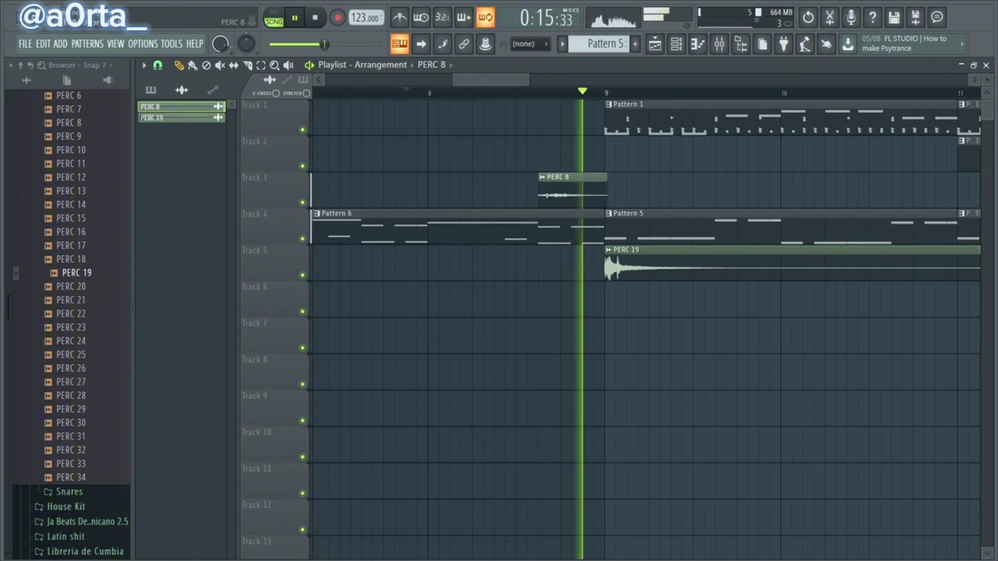
Audition the remaining samples in the Percs folder, such as PERC 31 and PERC 33, over playback of the bar 9 transition
{"action": "scroll", "coordinate": [529, 92], "scroll_direction": "down", "scroll_amount": 4}
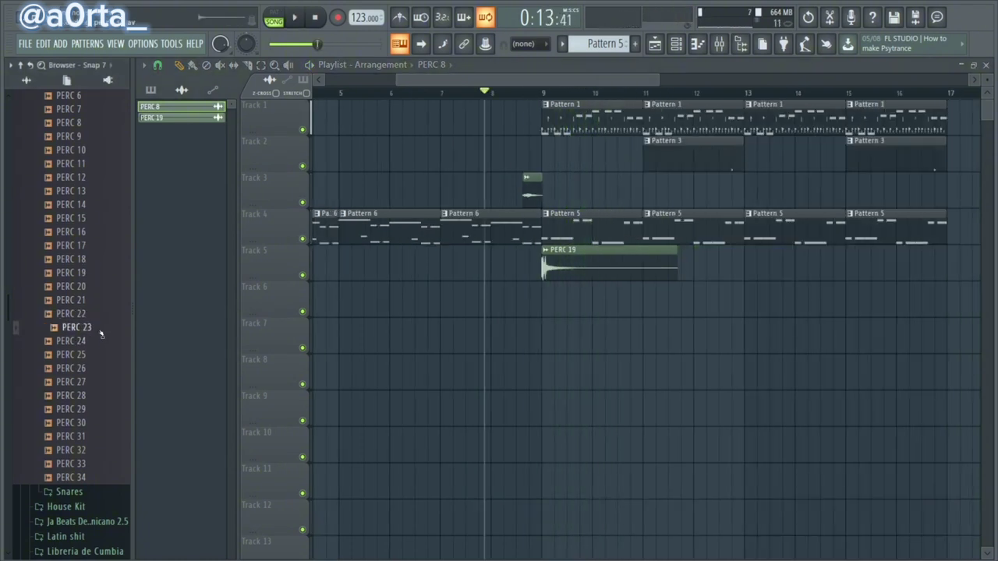
{"action": "key", "text": "Down"}
{"action": "key", "text": "Down"}
{"action": "key", "text": "Down"}
{"action": "key", "text": "Down"}
{"action": "key", "text": "Down"}
{"action": "key", "text": "Down"}
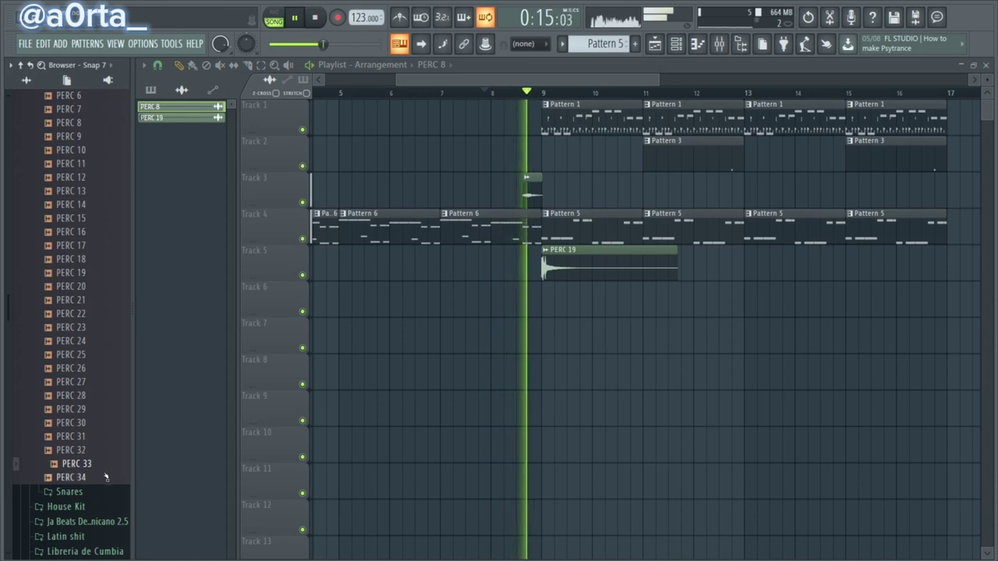
{"action": "left_click", "coordinate": [99, 440]}
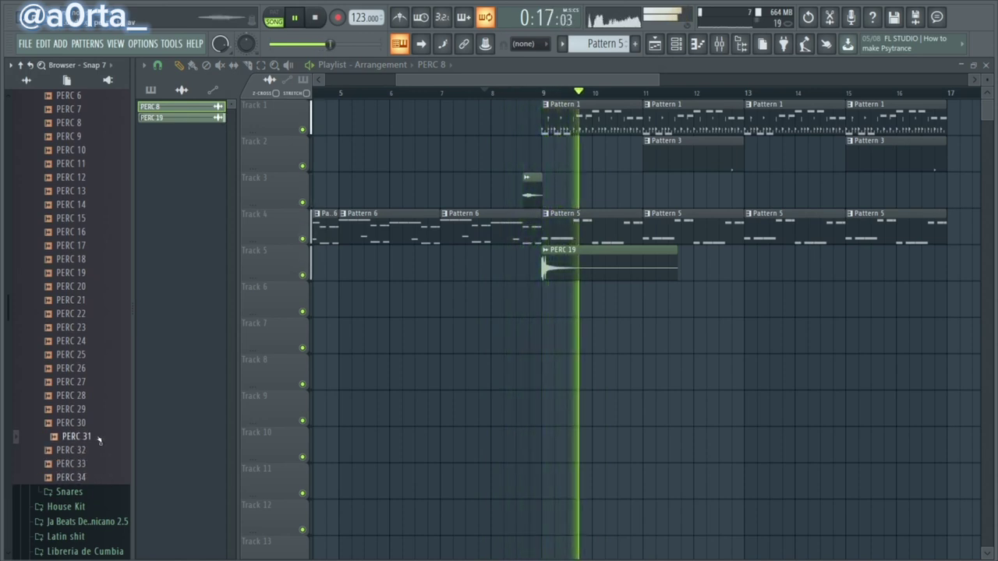
Delete PERC 19 from the project and collapse the Percs folder and its parent drum kit folder in the browser
{"action": "right_click", "coordinate": [180, 118]}
{"action": "left_click", "coordinate": [226, 262]}
{"action": "left_click", "coordinate": [564, 312]}
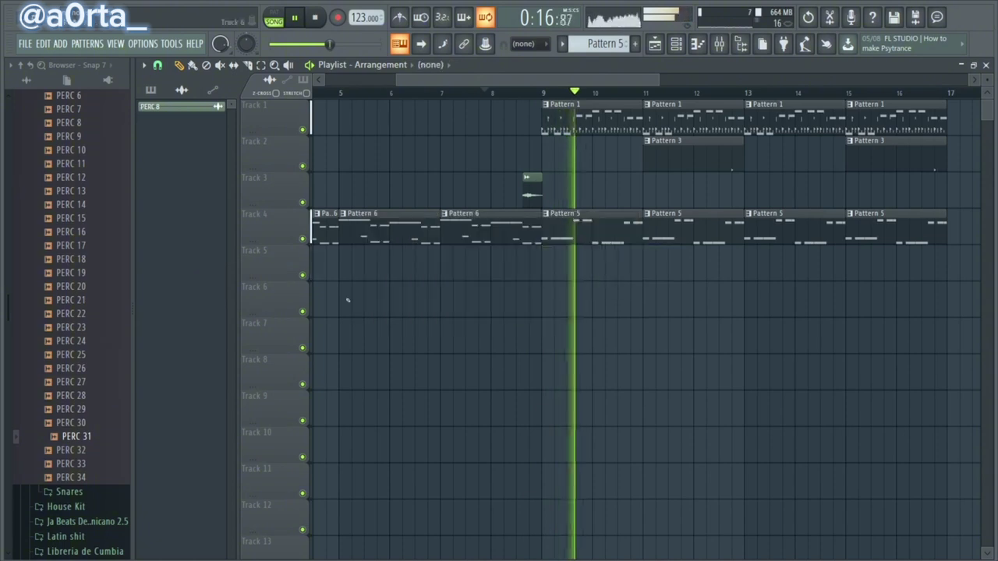
{"action": "scroll", "coordinate": [78, 311], "scroll_direction": "up", "scroll_amount": 10}
{"action": "left_click", "coordinate": [86, 341]}
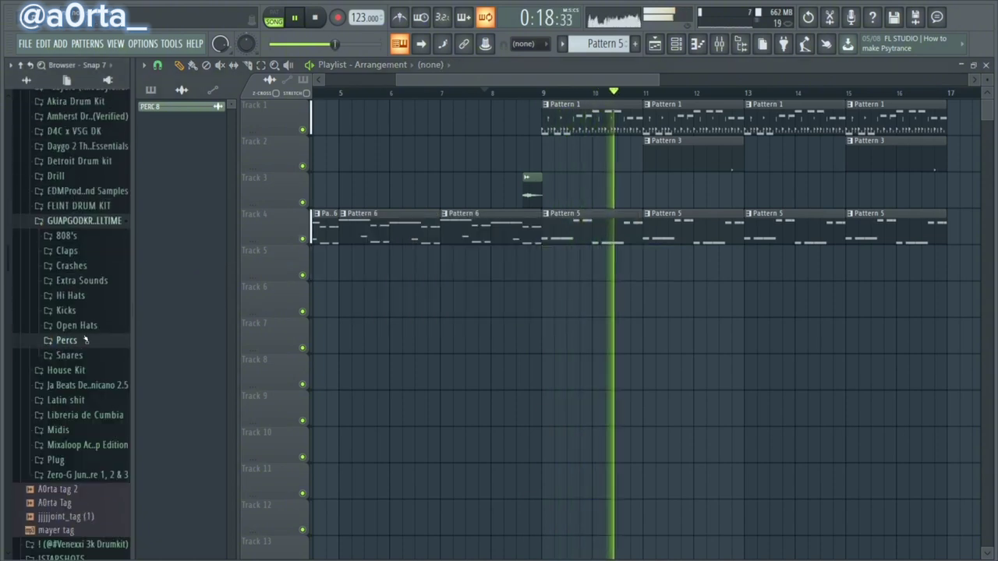
{"action": "left_click", "coordinate": [84, 221]}
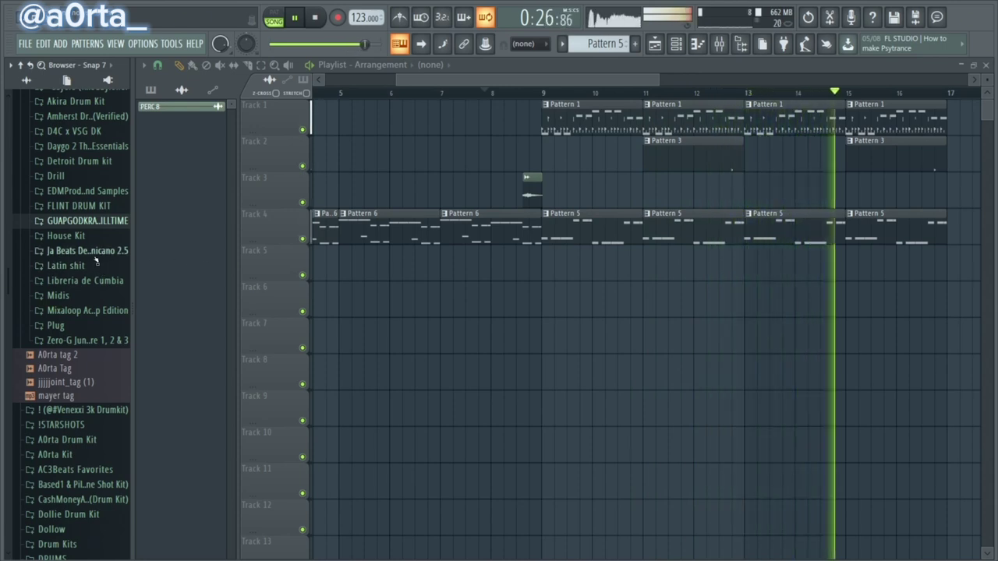
Play from about bar 8 and open Pattern 1's Subby 808 notes in the piano roll
{"action": "left_click", "coordinate": [505, 93]}
{"action": "double_click", "coordinate": [557, 113]}
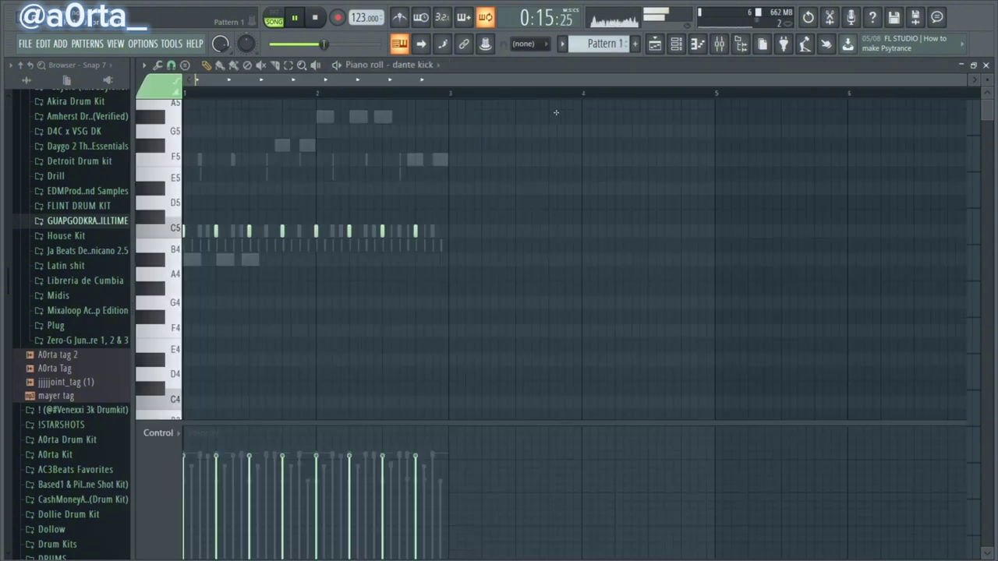
{"action": "left_click", "coordinate": [394, 66]}
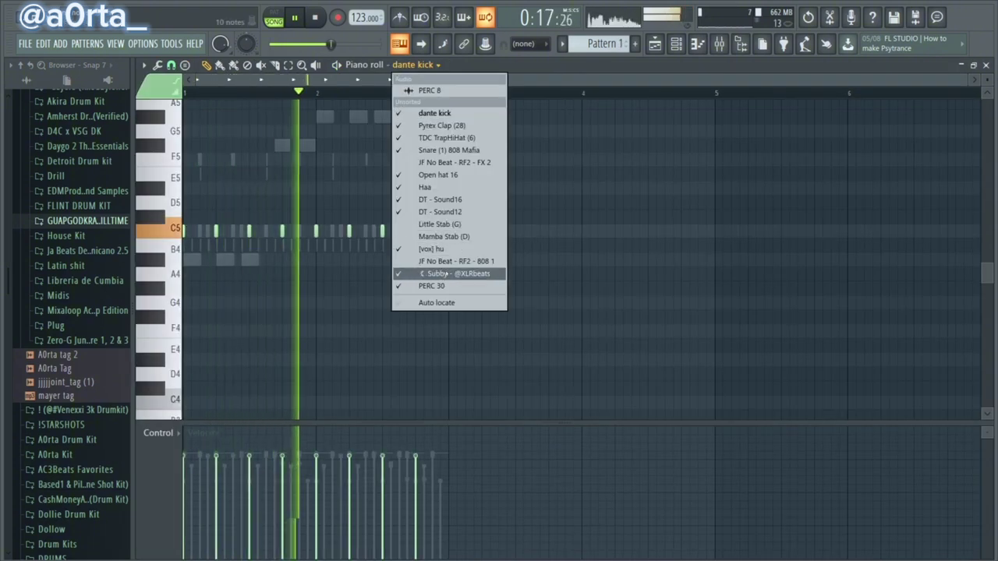
{"action": "left_click", "coordinate": [435, 274]}
Add a short G#5 note near the end of the Subby line and try the last two F5 notes an octave higher
{"action": "left_click", "coordinate": [401, 117]}
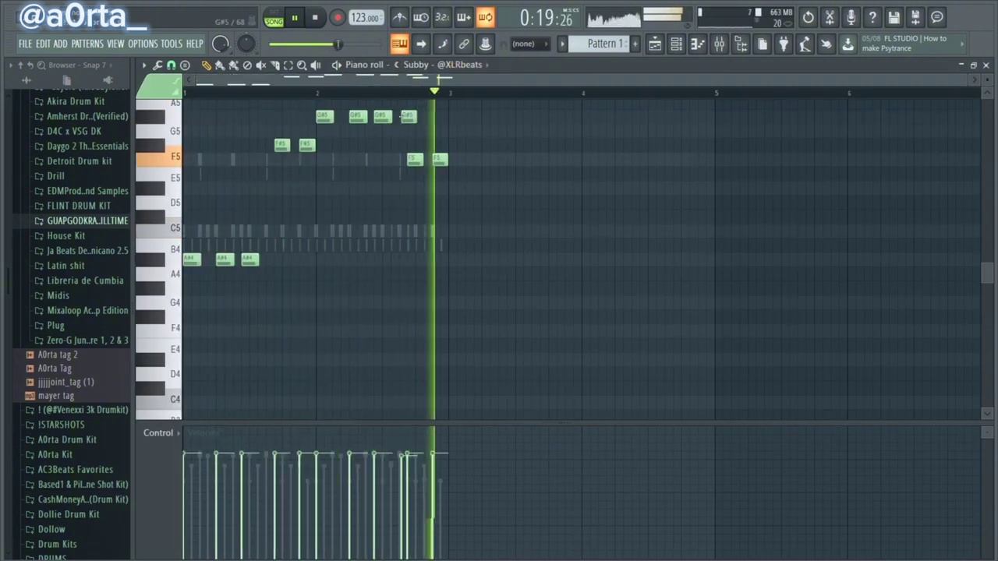
{"action": "scroll", "coordinate": [387, 102], "scroll_direction": "up", "scroll_amount": 3}
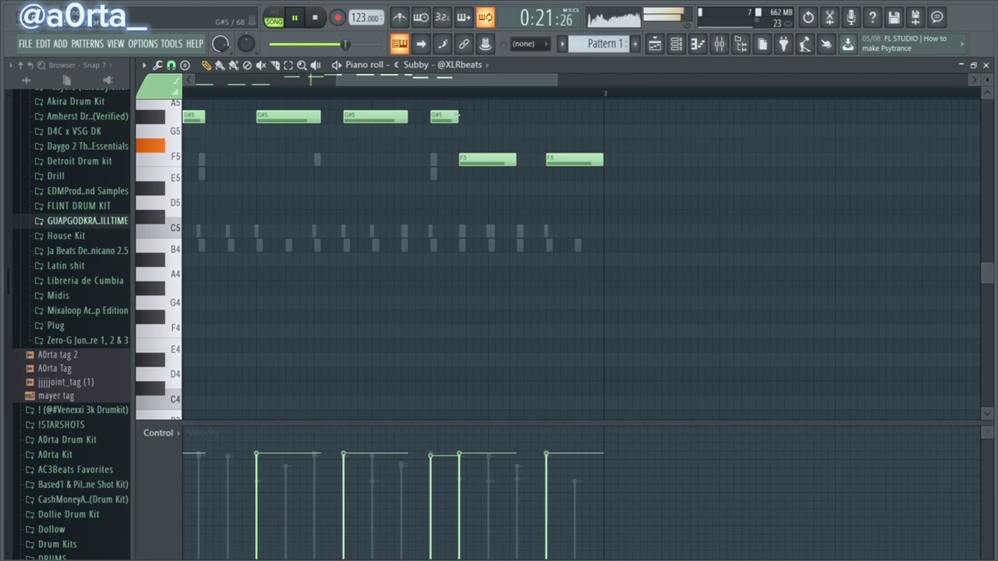
{"action": "scroll", "coordinate": [552, 171], "scroll_direction": "up", "scroll_amount": 1}
{"action": "left_click_drag", "start_coordinate": [602, 188], "coordinate": [490, 221]}
{"action": "key", "text": "ctrl+Up"}
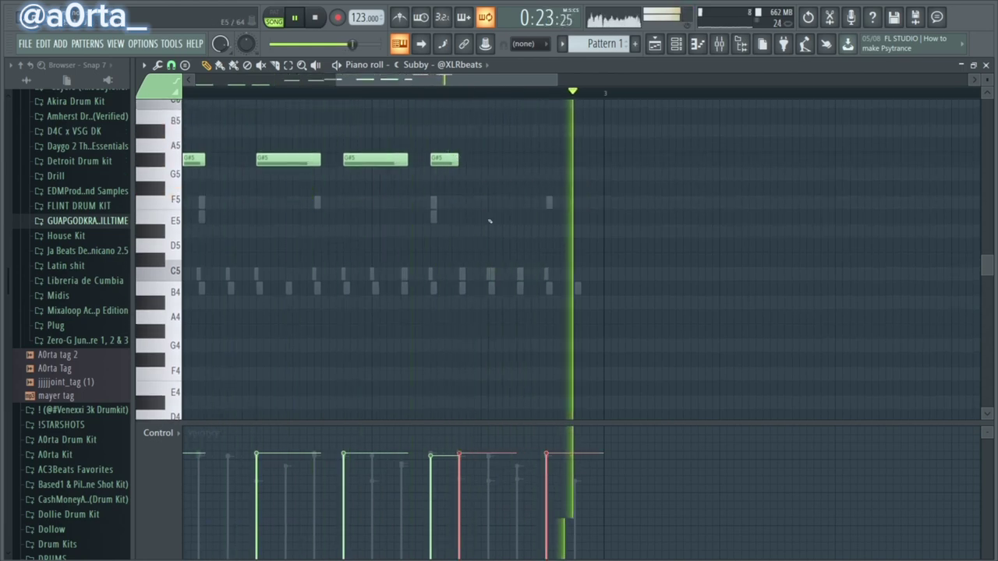
{"action": "scroll", "coordinate": [491, 224], "scroll_direction": "up", "scroll_amount": 4}
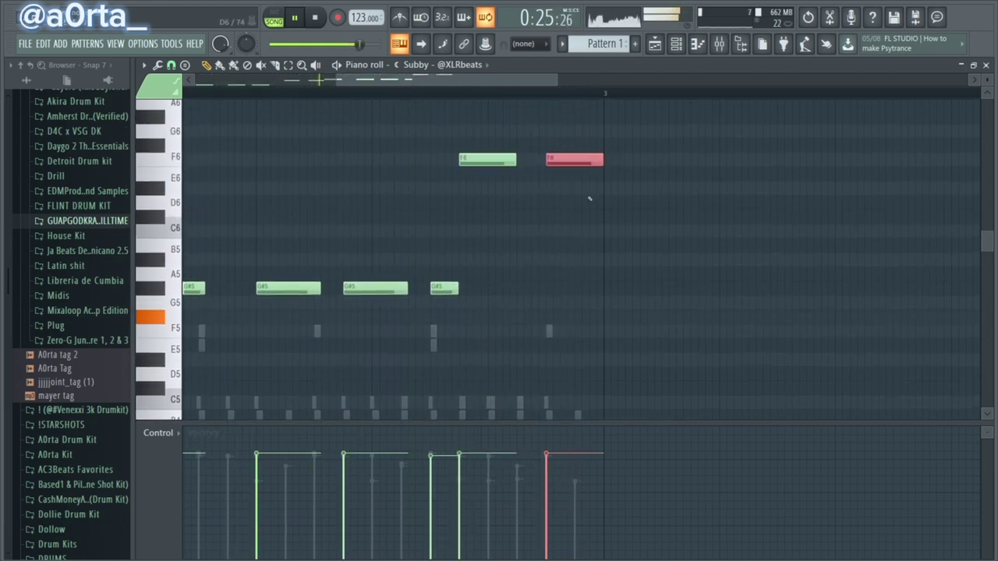
{"action": "left_click", "coordinate": [615, 217], "text": "ctrl"}
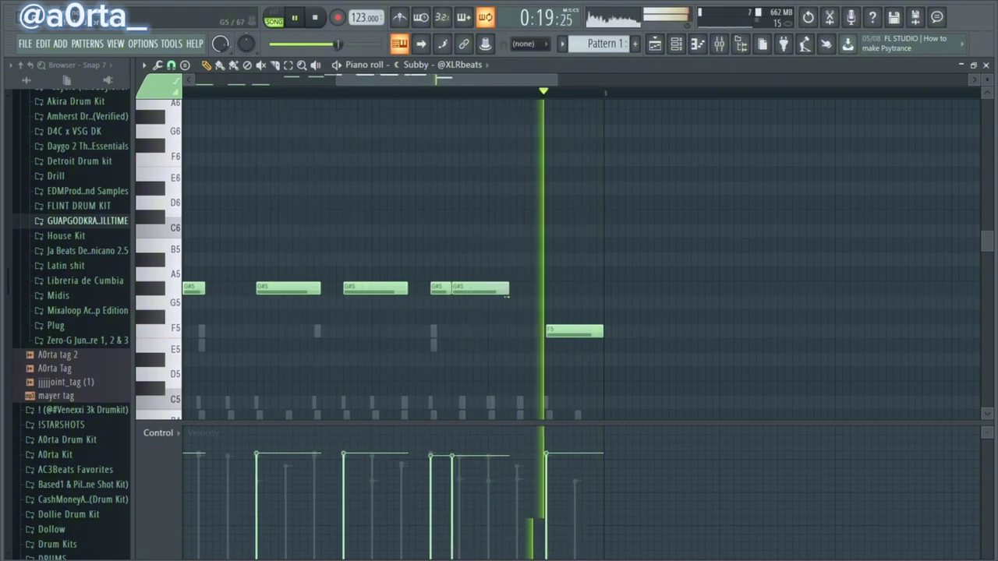
Lengthen the second-to-last Subby note, try it at F#5, and delete the short G#5 note before it
{"action": "left_click_drag", "start_coordinate": [471, 289], "coordinate": [531, 300]}
{"action": "key", "text": "space"}
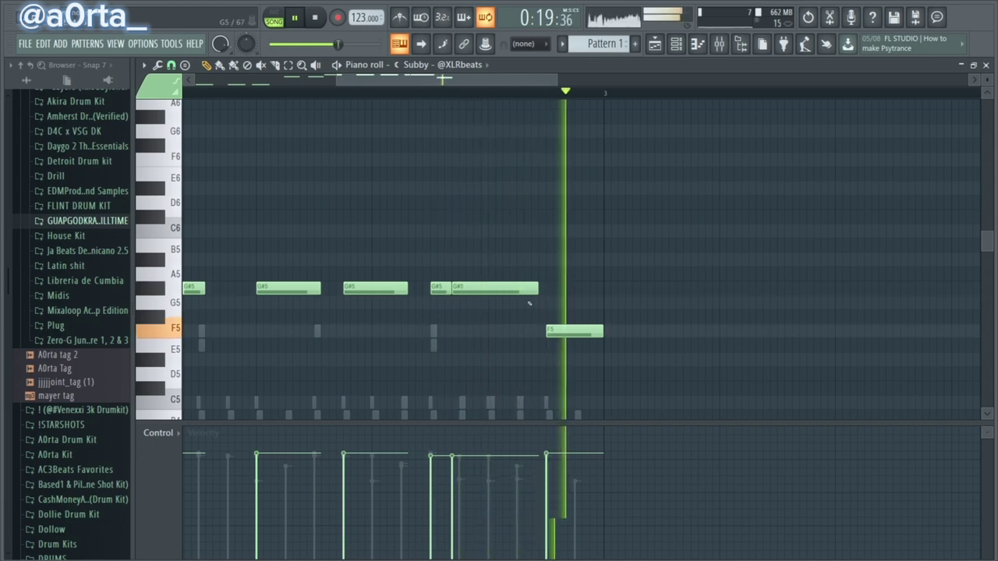
{"action": "scroll", "coordinate": [498, 94], "scroll_direction": "down", "scroll_amount": 3}
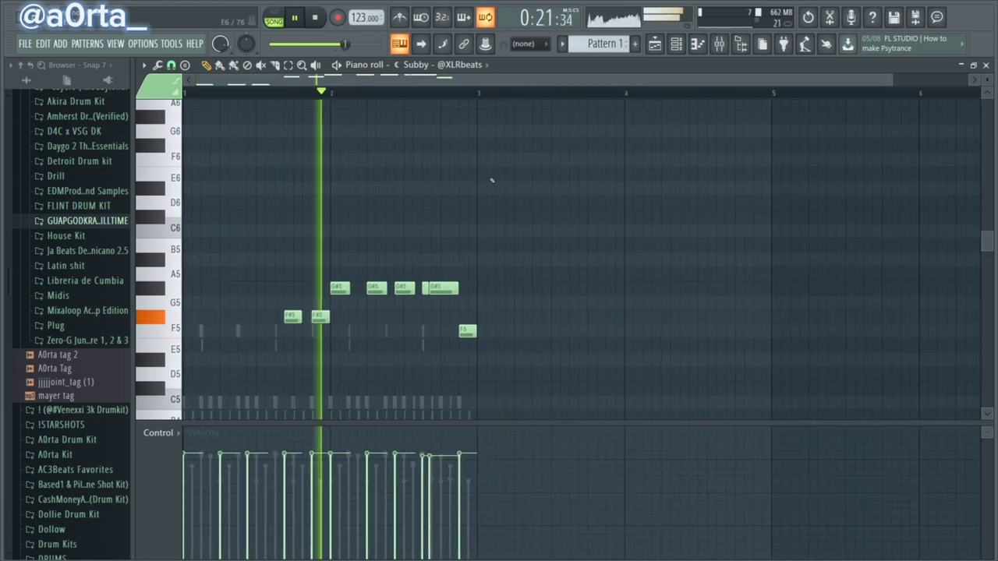
{"action": "scroll", "coordinate": [503, 205], "scroll_direction": "up", "scroll_amount": 2}
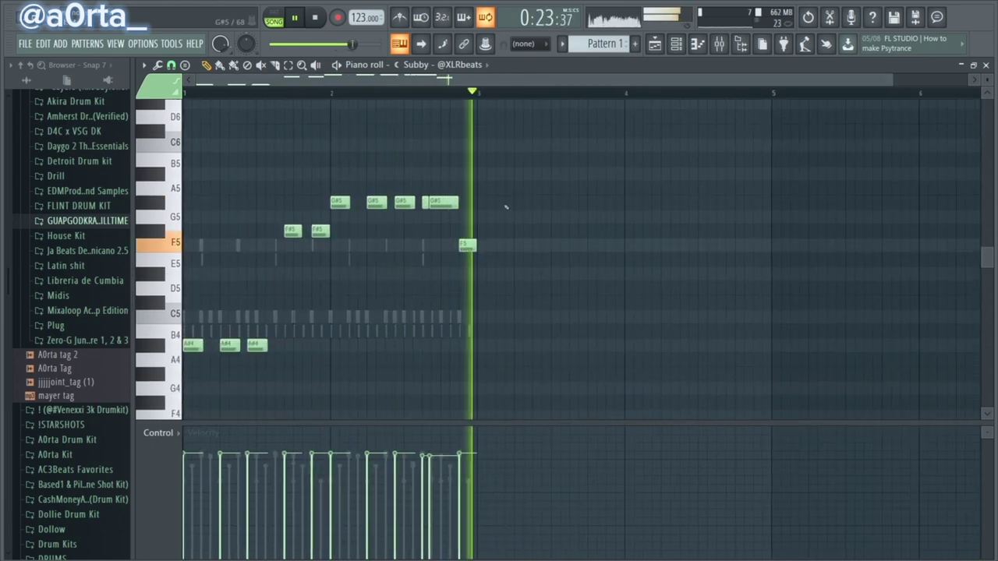
{"action": "left_click_drag", "start_coordinate": [447, 202], "coordinate": [450, 227]}
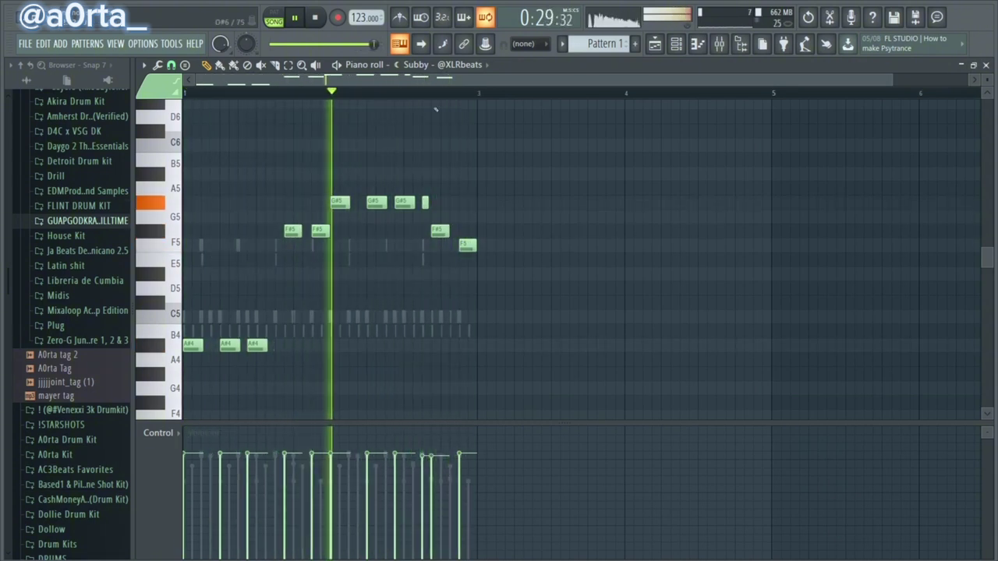
{"action": "right_click", "coordinate": [426, 203]}
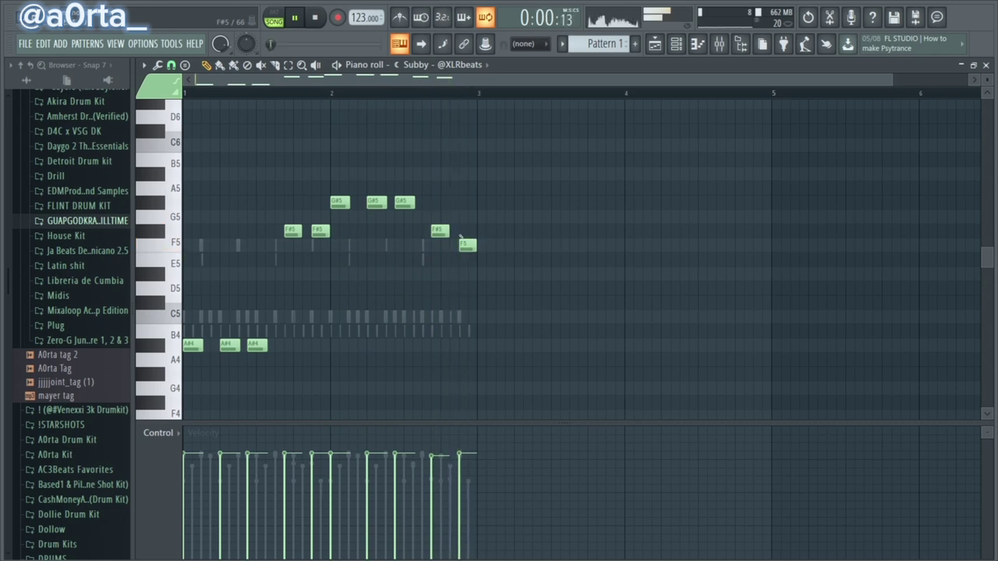
Set the second-to-last Subby note to F5 and transpose the whole 808 line up two semitones
{"action": "scroll", "coordinate": [442, 97], "scroll_direction": "up", "scroll_amount": 3}
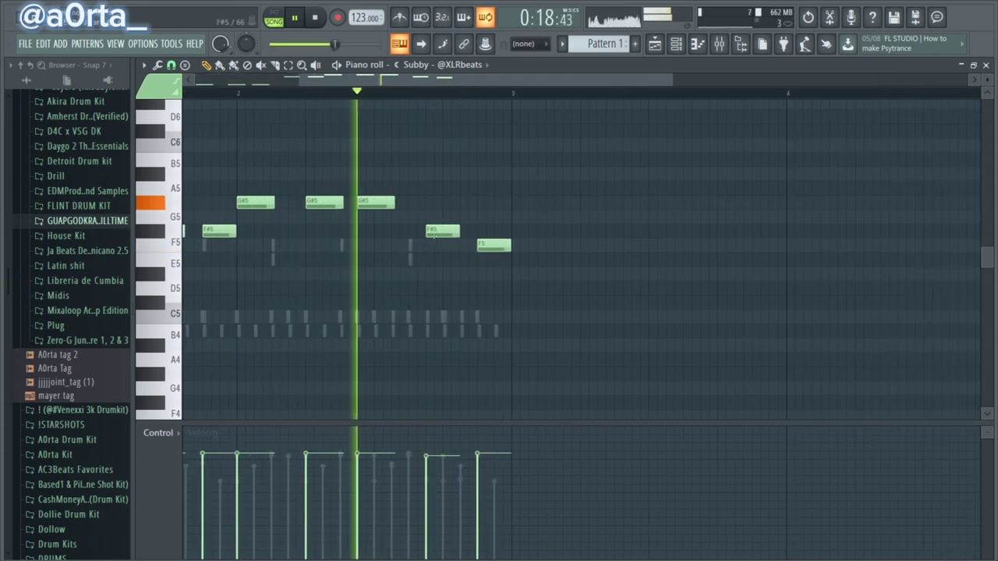
{"action": "left_click_drag", "start_coordinate": [443, 232], "coordinate": [443, 245]}
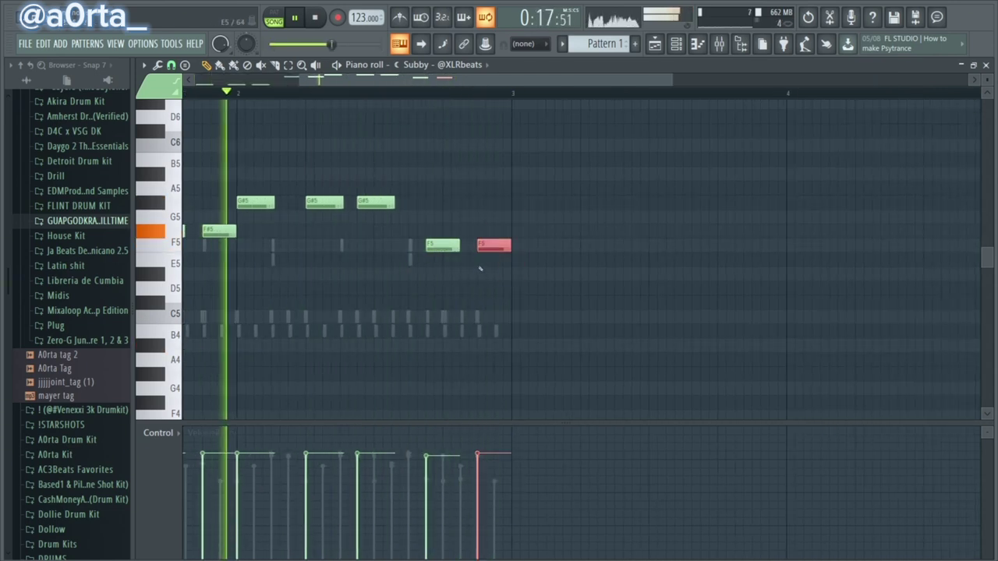
{"action": "key", "text": "ctrl+Down"}
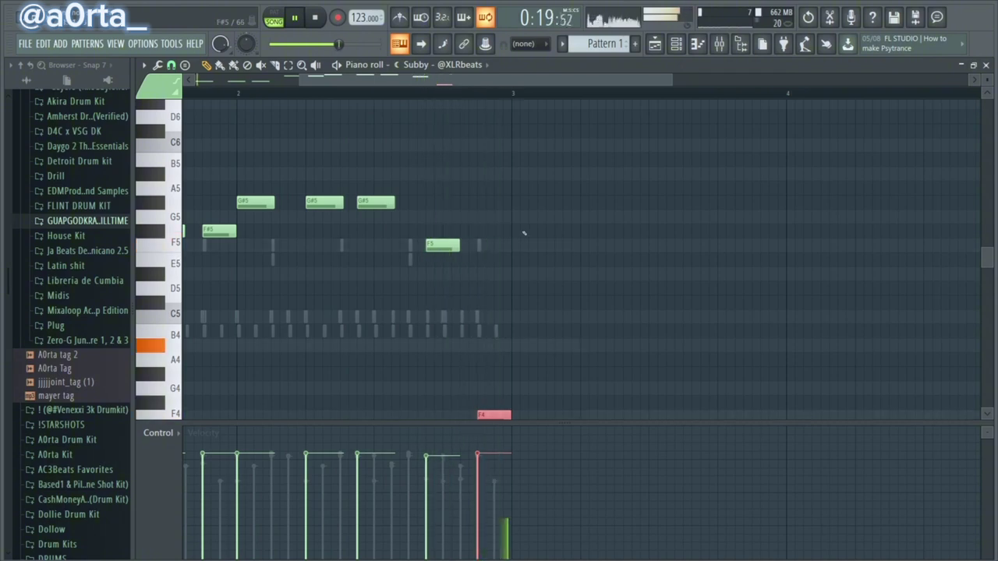
{"action": "scroll", "coordinate": [581, 98], "scroll_direction": "down", "scroll_amount": 3}
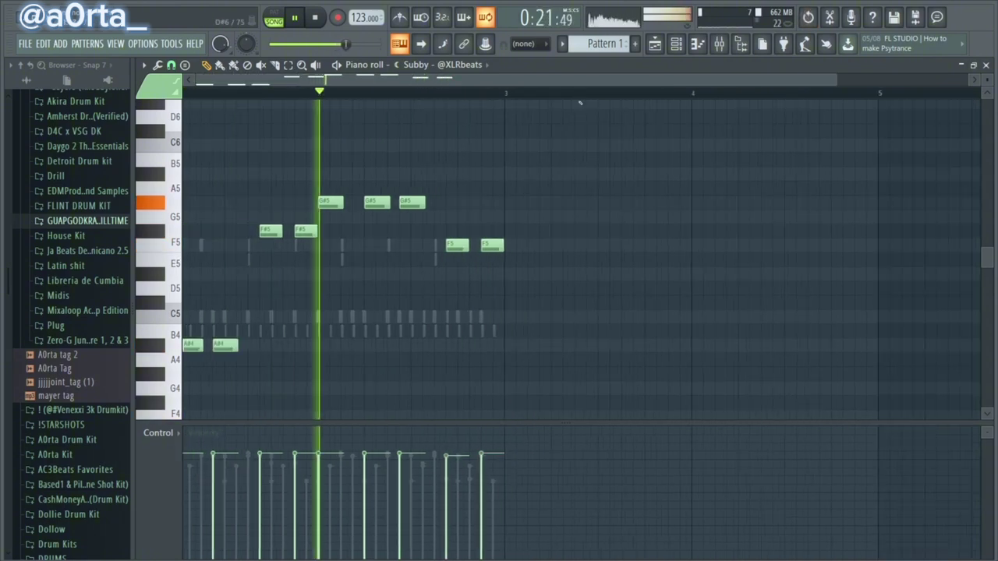
{"action": "scroll", "coordinate": [657, 203], "scroll_direction": "down", "scroll_amount": 2}
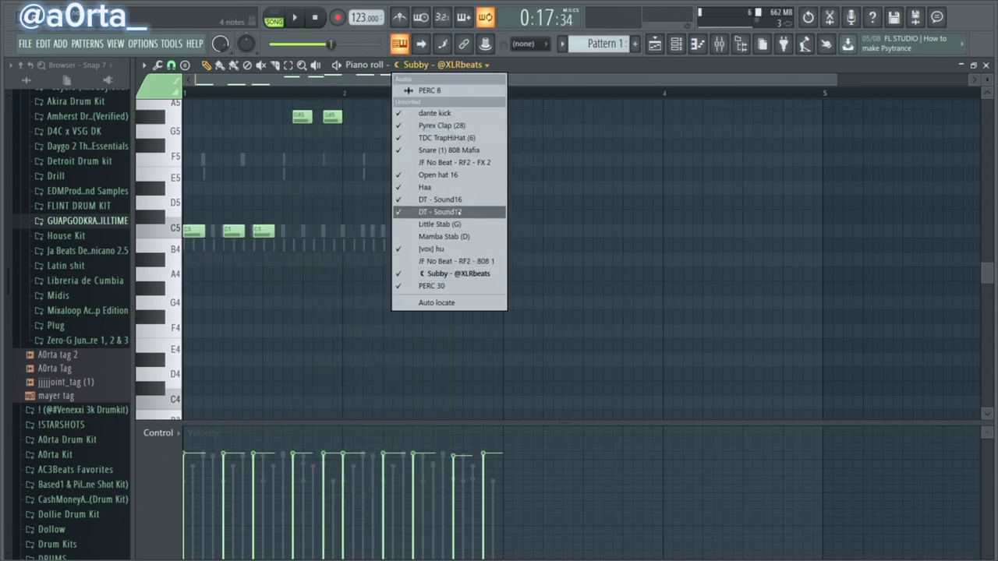
Examine the pitches of the DT - Sound12 and DT - Sound16 notes in Pattern 1
{"action": "left_click", "coordinate": [457, 212]}
{"action": "left_click", "coordinate": [428, 66]}
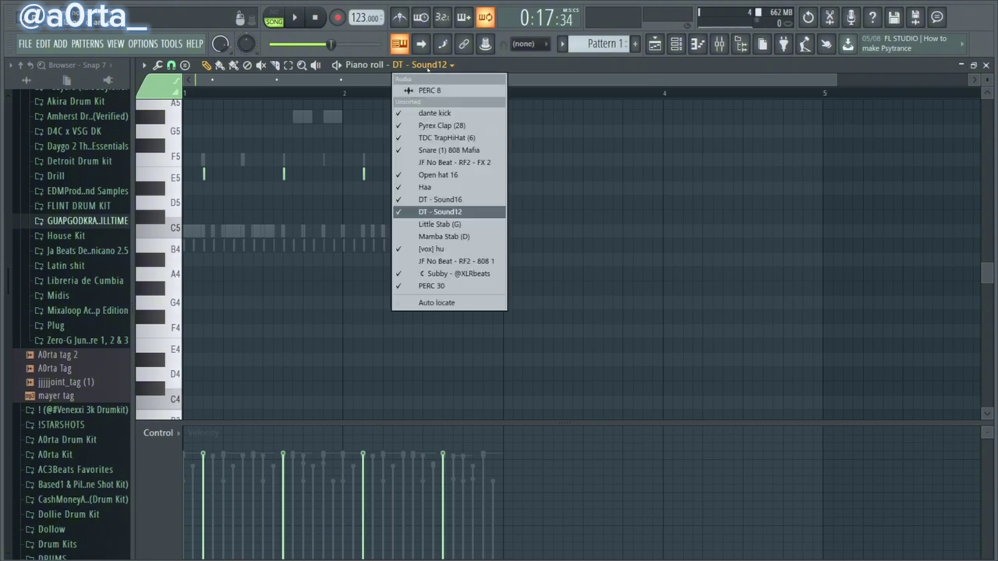
{"action": "left_click", "coordinate": [451, 201]}
{"action": "left_click", "coordinate": [443, 66]}
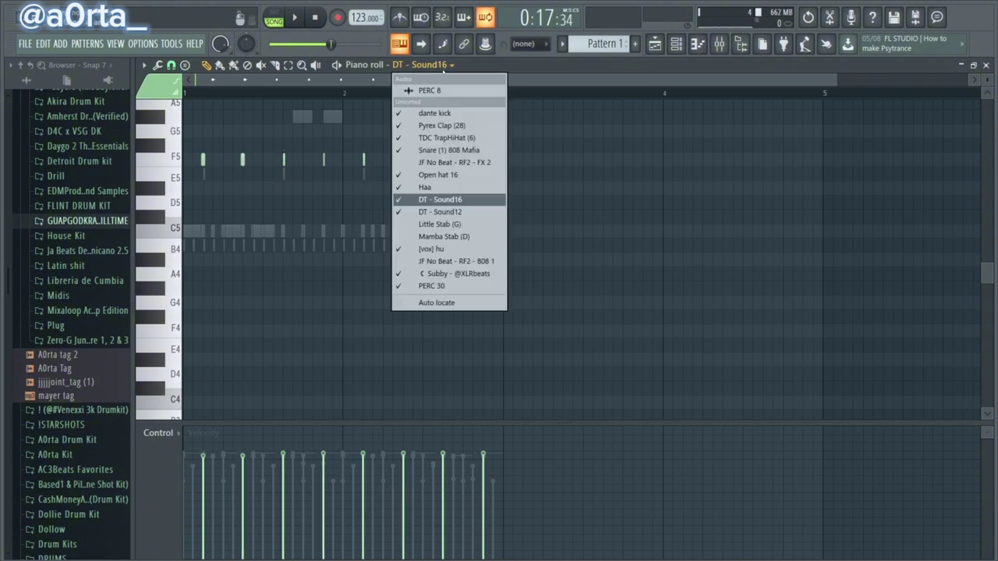
{"action": "left_click", "coordinate": [451, 201]}
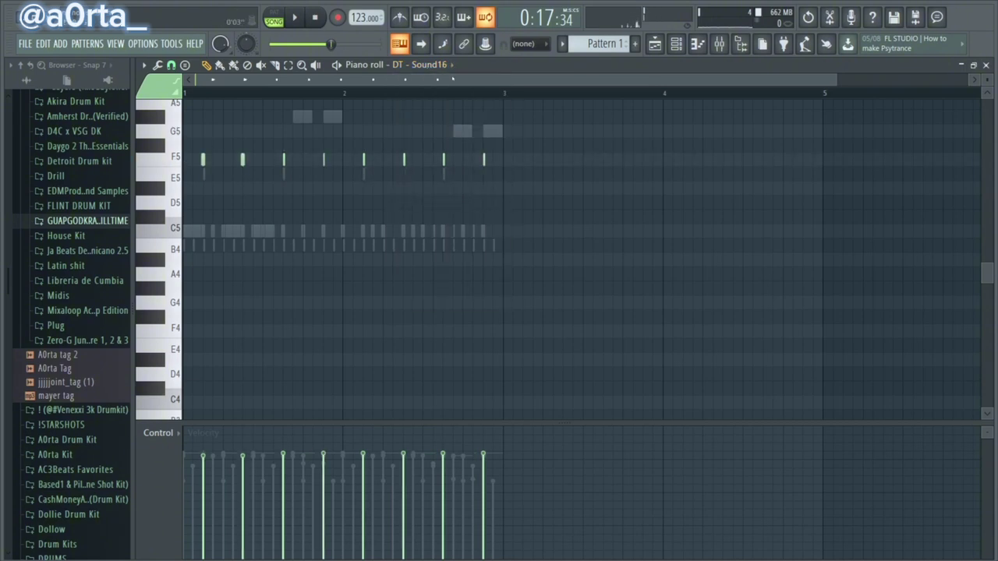
{"action": "left_click", "coordinate": [443, 67]}
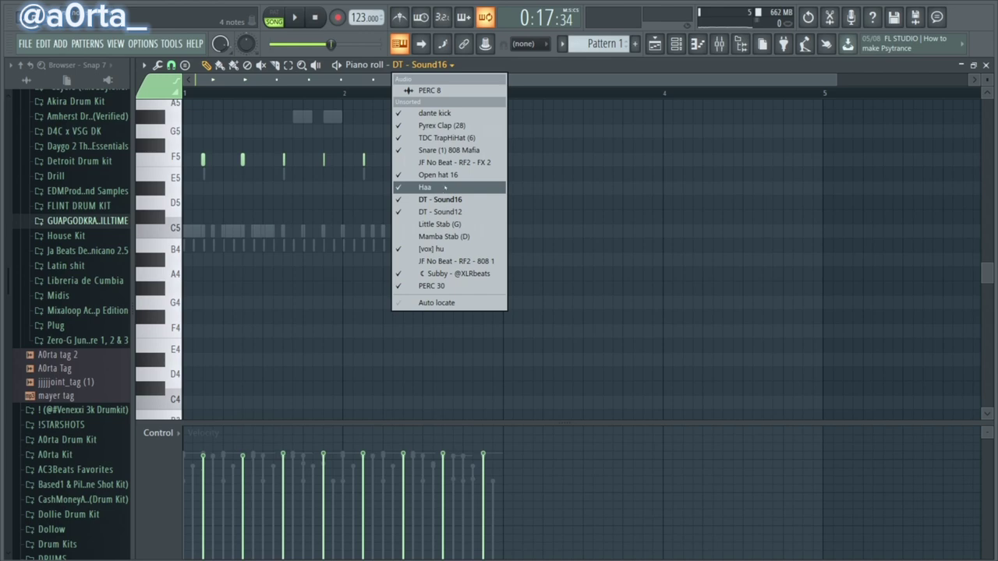
Examine the melody notes of Pattern 5 and Pattern 6 from the playlist
{"action": "left_click", "coordinate": [676, 44]}
{"action": "left_click", "coordinate": [655, 44]}
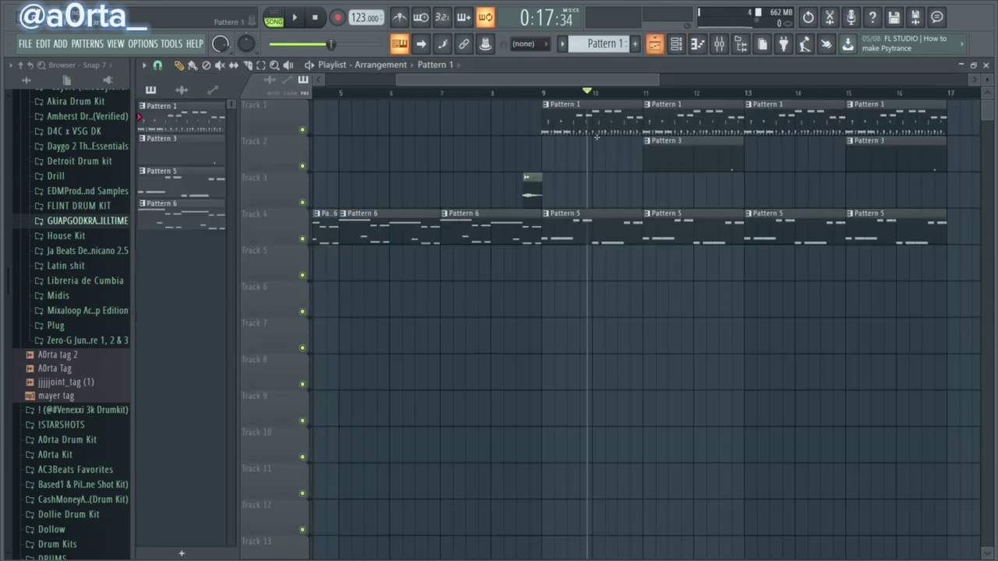
{"action": "double_click", "coordinate": [610, 229]}
{"action": "left_click", "coordinate": [655, 44]}
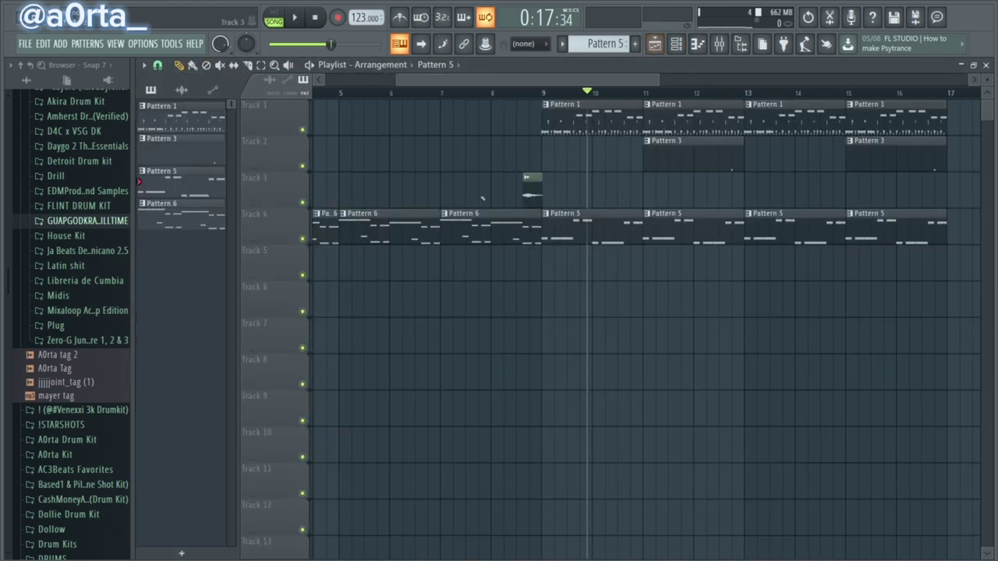
{"action": "double_click", "coordinate": [480, 229]}
{"action": "left_click", "coordinate": [655, 44]}
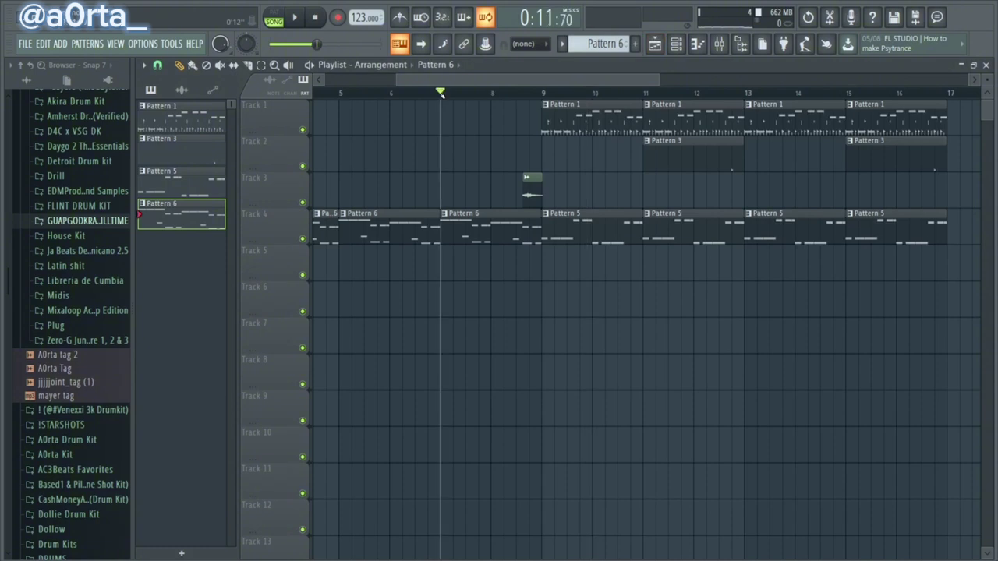
Open Pattern 1's DT - Sound12 notes during playback, try them at F#5, and transpose them down to C#5
{"action": "key", "text": "space"}
{"action": "double_click", "coordinate": [563, 119]}
{"action": "left_click", "coordinate": [422, 65]}
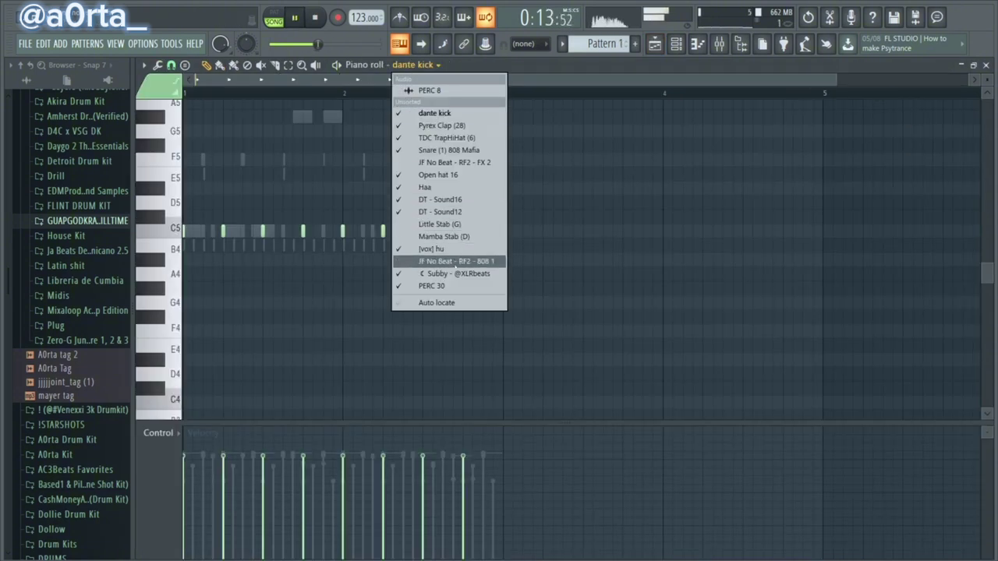
{"action": "left_click", "coordinate": [452, 212]}
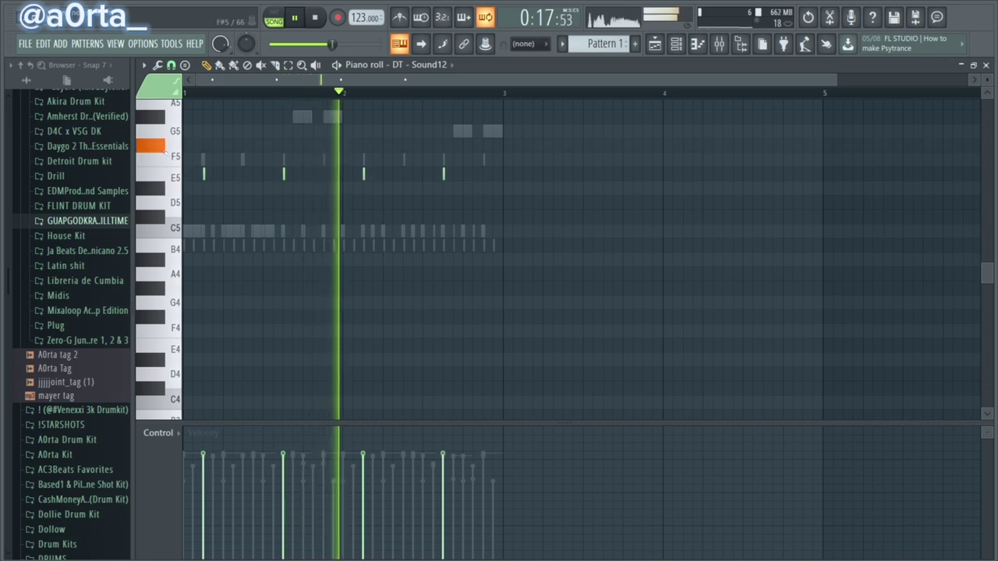
{"action": "key", "text": "shift+Up"}
{"action": "key", "text": "shift+Up"}
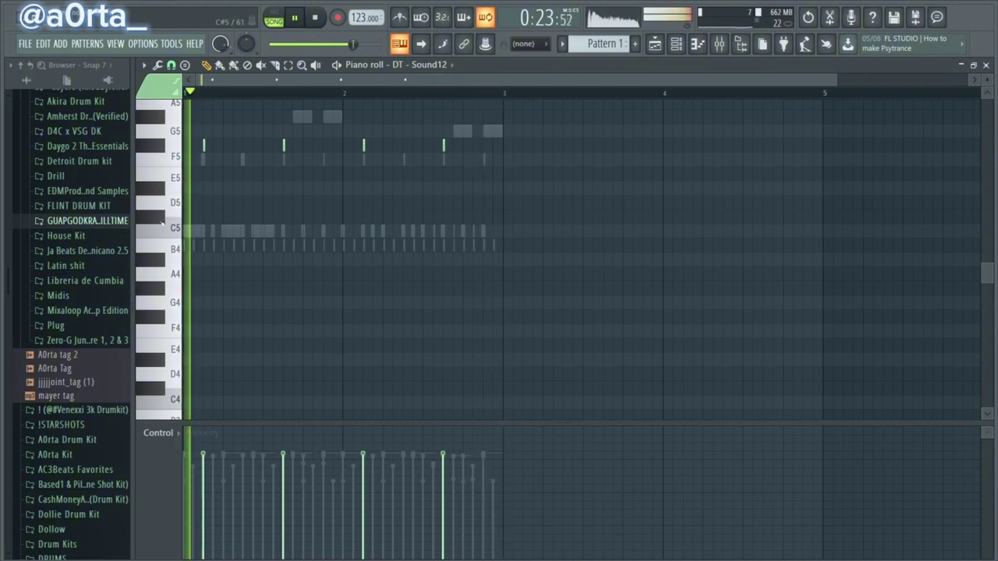
{"action": "key", "text": "shift+Down"}
{"action": "key", "text": "shift+Down"}
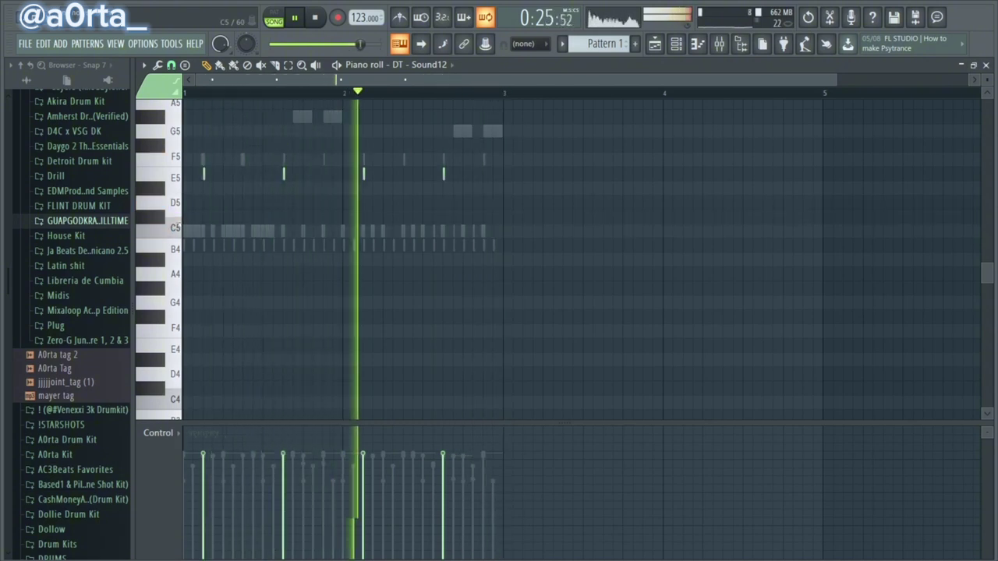
{"action": "key", "text": "shift+Down"}
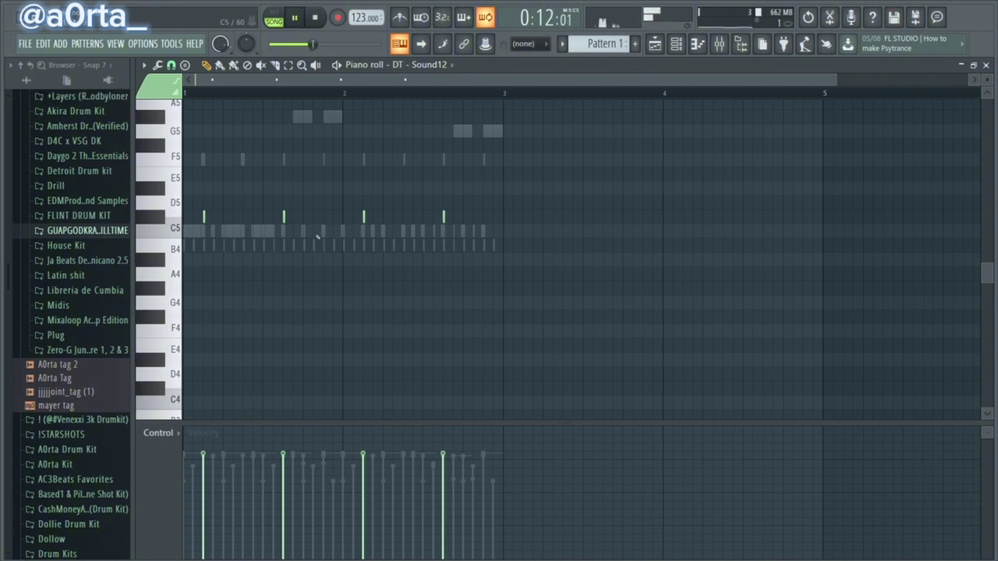
Replay the transition into bar 9 from about bar 7 and delete the final F4 note of Pattern 6's Mamba Stab melody
{"action": "key", "text": "F5"}
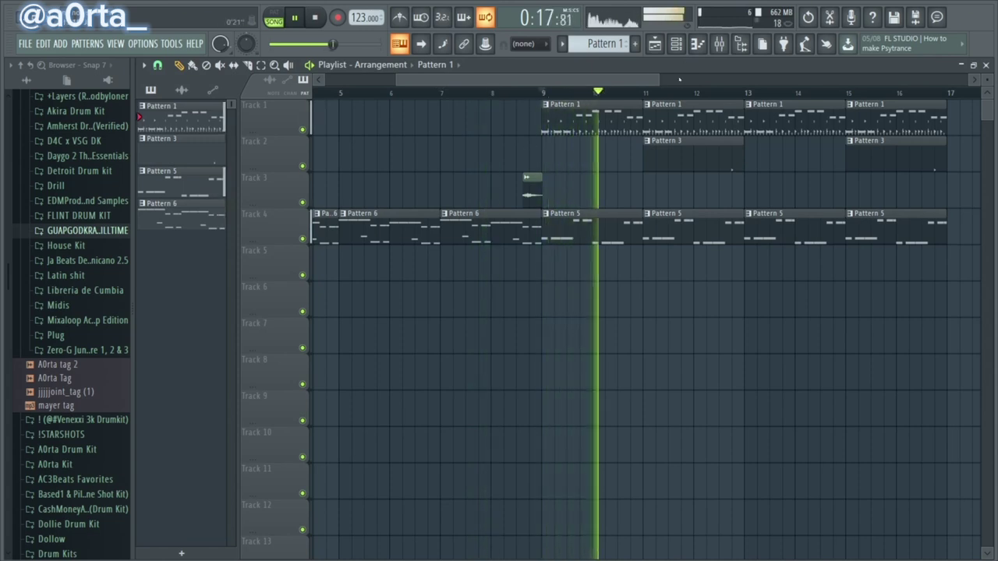
{"action": "key", "text": "F6"}
{"action": "key", "text": "F6"}
{"action": "scroll", "coordinate": [633, 93], "scroll_direction": "down", "scroll_amount": 3}
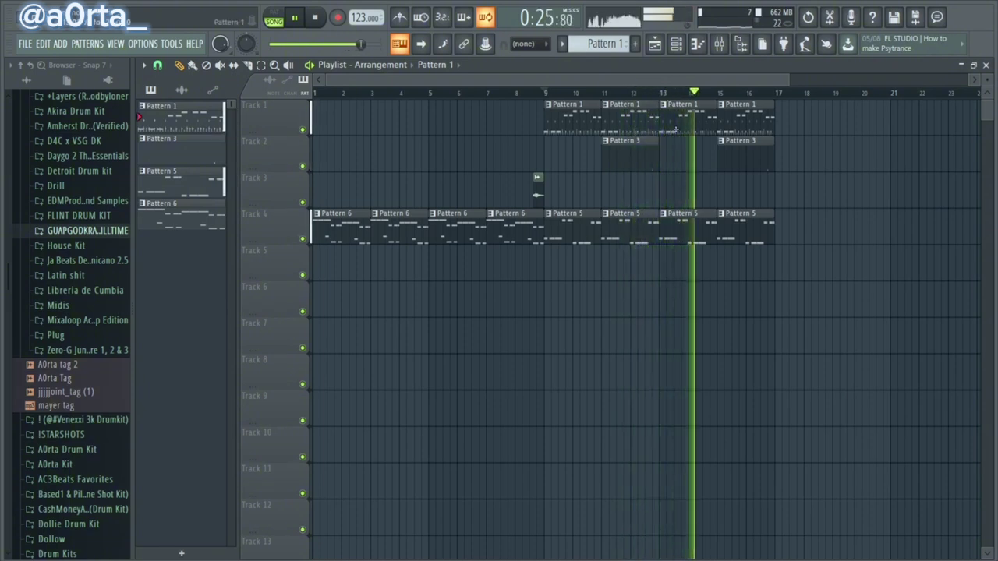
{"action": "scroll", "coordinate": [653, 101], "scroll_direction": "down", "scroll_amount": 2}
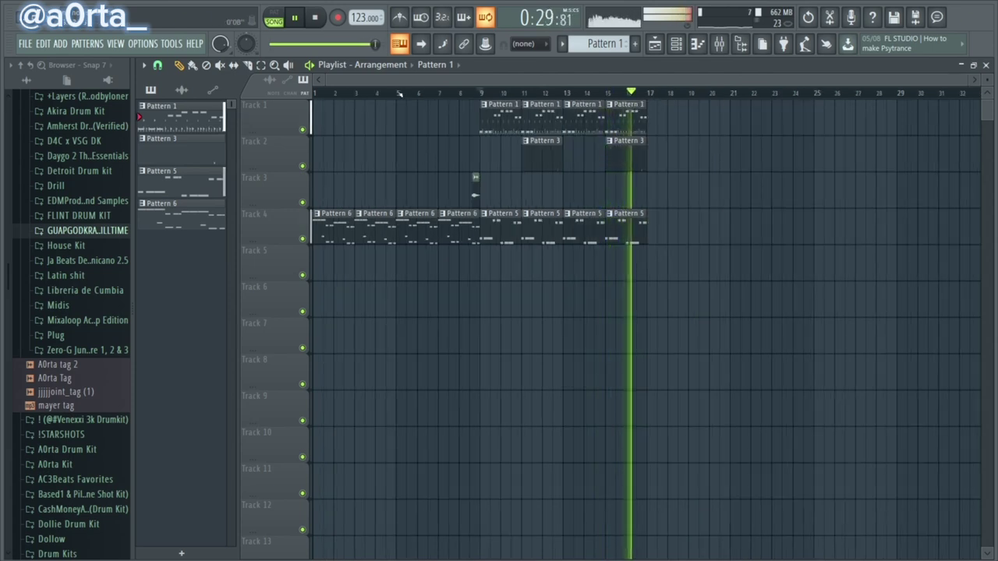
{"action": "left_click", "coordinate": [440, 93]}
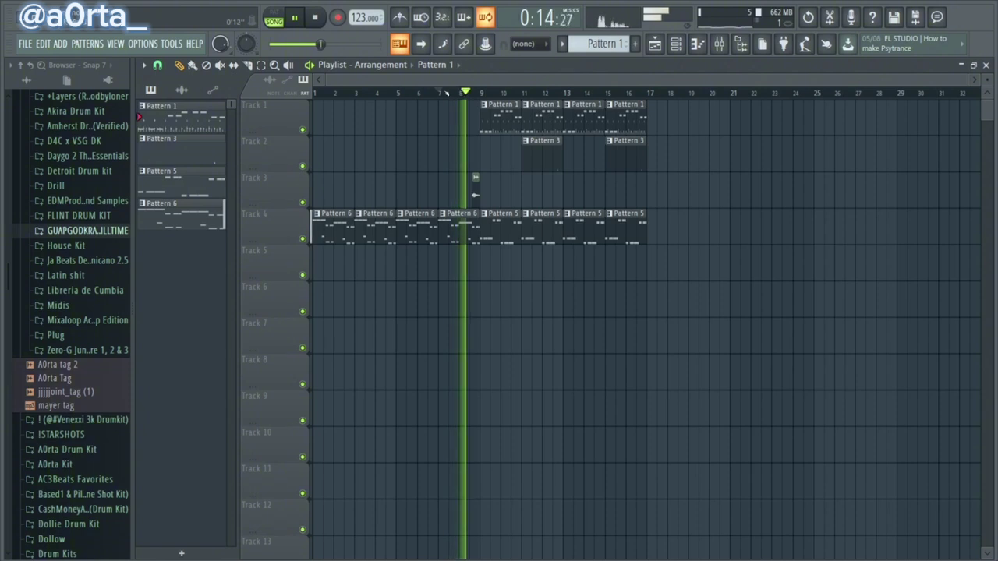
{"action": "left_click", "coordinate": [445, 93]}
{"action": "scroll", "coordinate": [443, 96], "scroll_direction": "up", "scroll_amount": 4}
{"action": "double_click", "coordinate": [482, 225]}
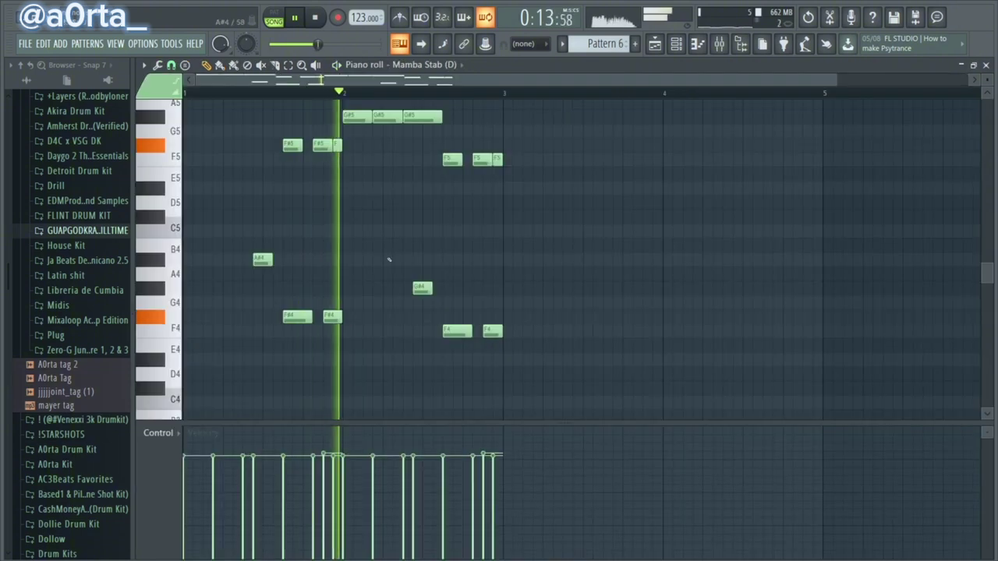
{"action": "scroll", "coordinate": [389, 260], "scroll_direction": "down", "scroll_amount": 1}
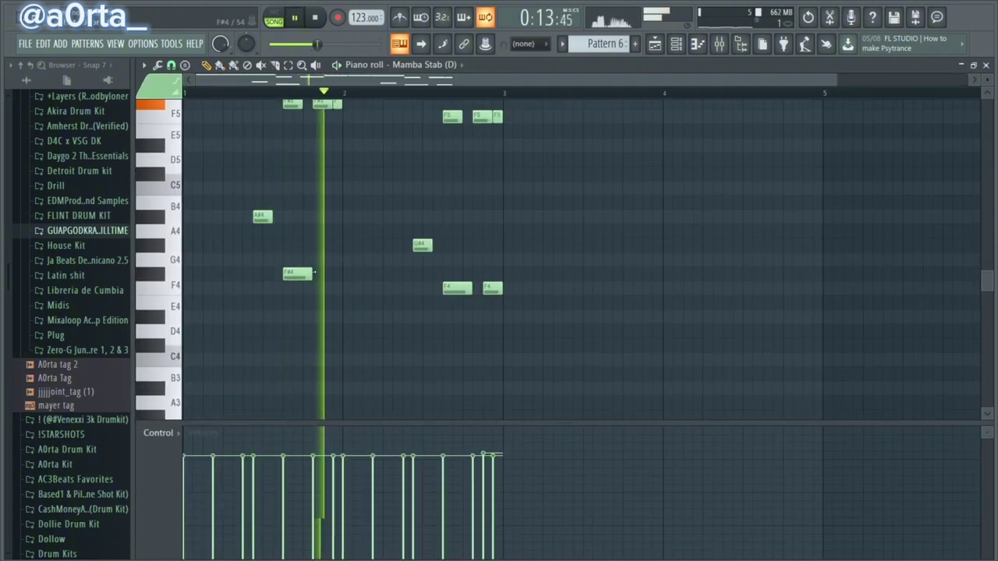
{"action": "right_click", "coordinate": [492, 289]}
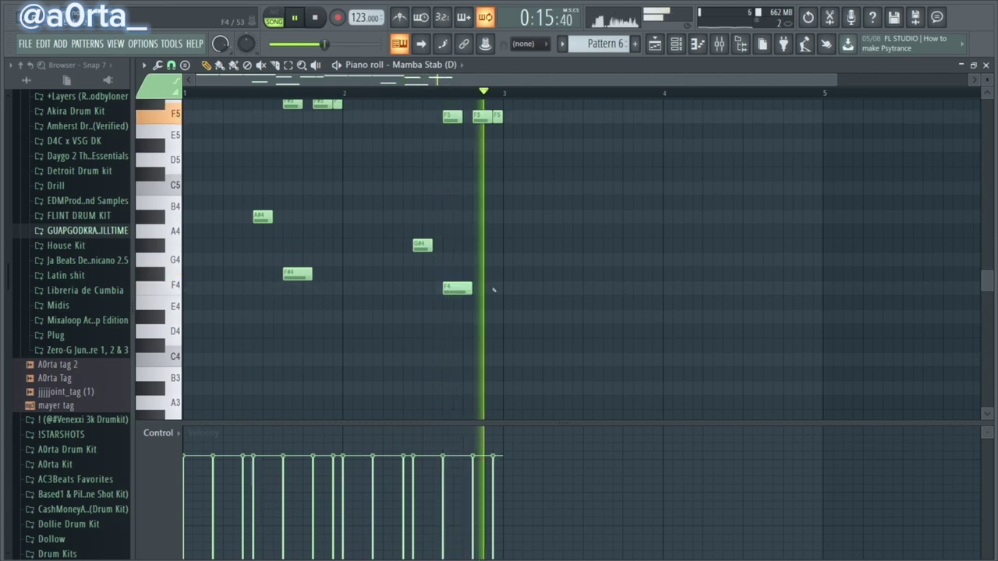
Duplicate the Pattern 1, Pattern 3 and Pattern 5 clips of bars 9–16 so they repeat across bars 17–24 in the playlist
{"action": "key", "text": "F5"}
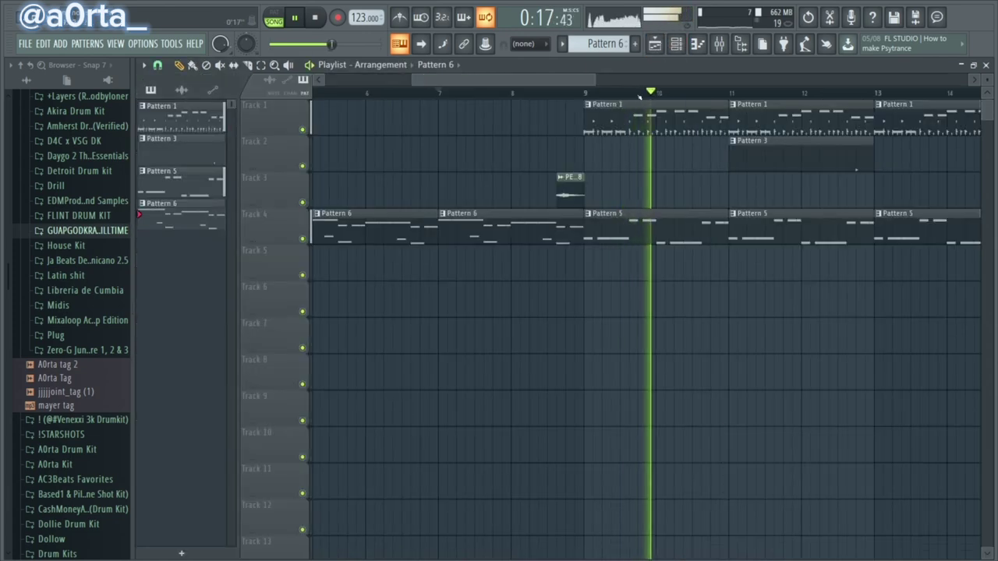
{"action": "scroll", "coordinate": [639, 95], "scroll_direction": "down", "scroll_amount": 3}
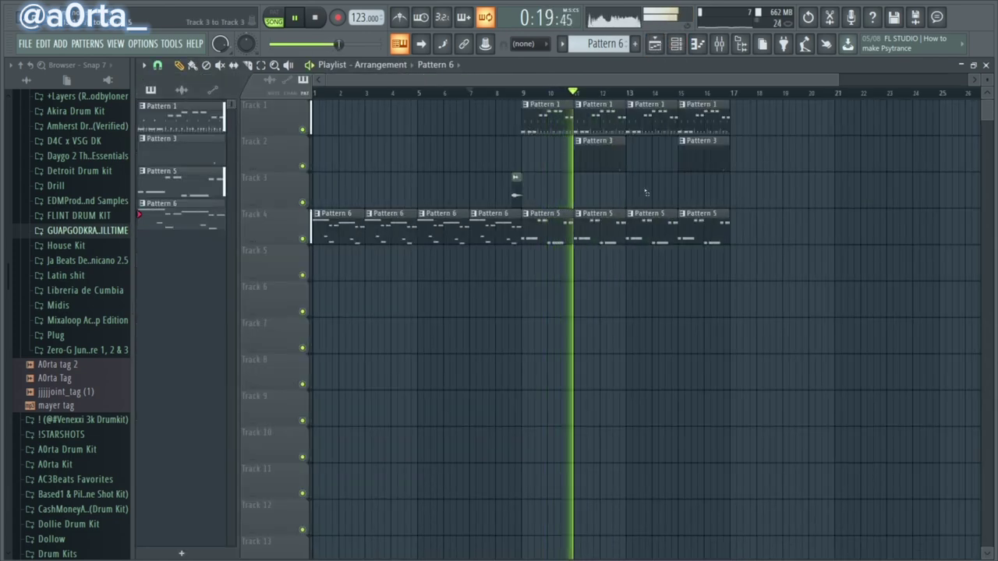
{"action": "scroll", "coordinate": [610, 102], "scroll_direction": "down", "scroll_amount": 1}
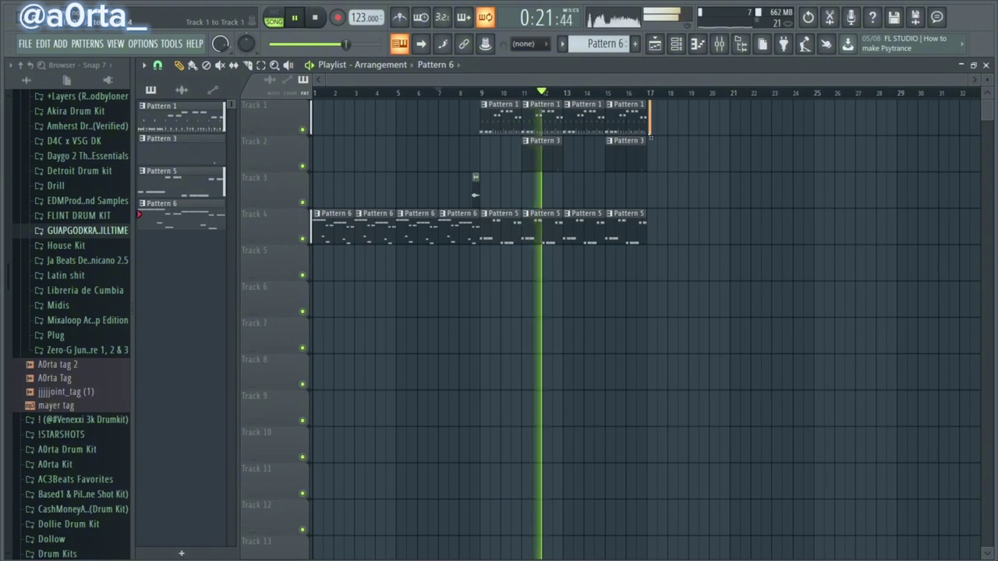
{"action": "left_click_drag", "start_coordinate": [651, 138], "coordinate": [562, 232]}
{"action": "left_click", "coordinate": [625, 156], "text": "ctrl"}
{"action": "left_click_drag", "start_coordinate": [684, 114], "coordinate": [505, 232]}
{"action": "left_click", "coordinate": [616, 262], "text": "ctrl"}
{"action": "left_click_drag", "start_coordinate": [681, 117], "coordinate": [492, 268]}
{"action": "left_click", "coordinate": [559, 279], "text": "ctrl"}
{"action": "left_click_drag", "start_coordinate": [660, 119], "coordinate": [493, 273]}
{"action": "key", "text": "ctrl+b"}
{"action": "left_click", "coordinate": [539, 283], "text": "ctrl"}
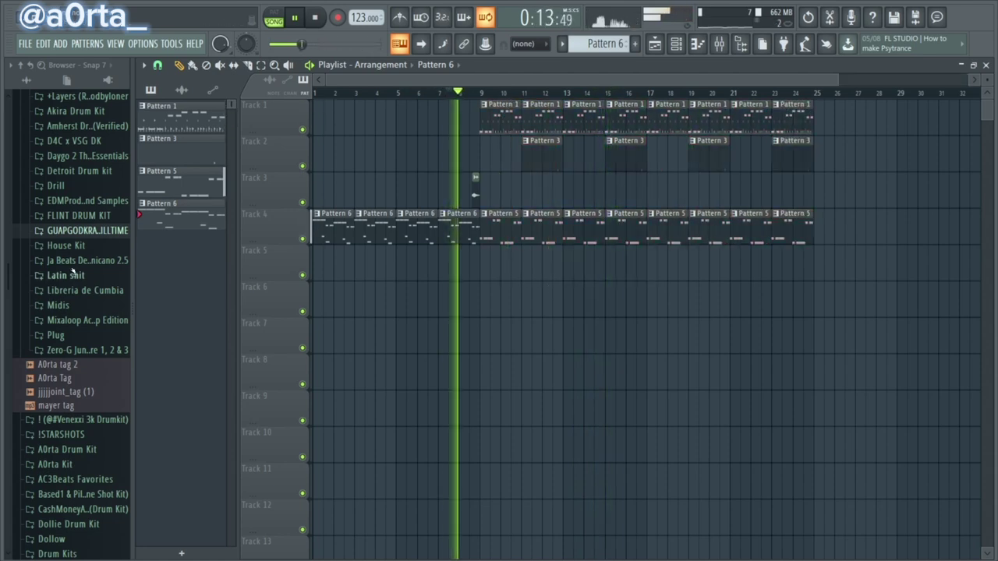
Audition the crash samples in House Kit's Drum Hits folder and add Crash 03 as a new channel in the rack
{"action": "left_click", "coordinate": [70, 245]}
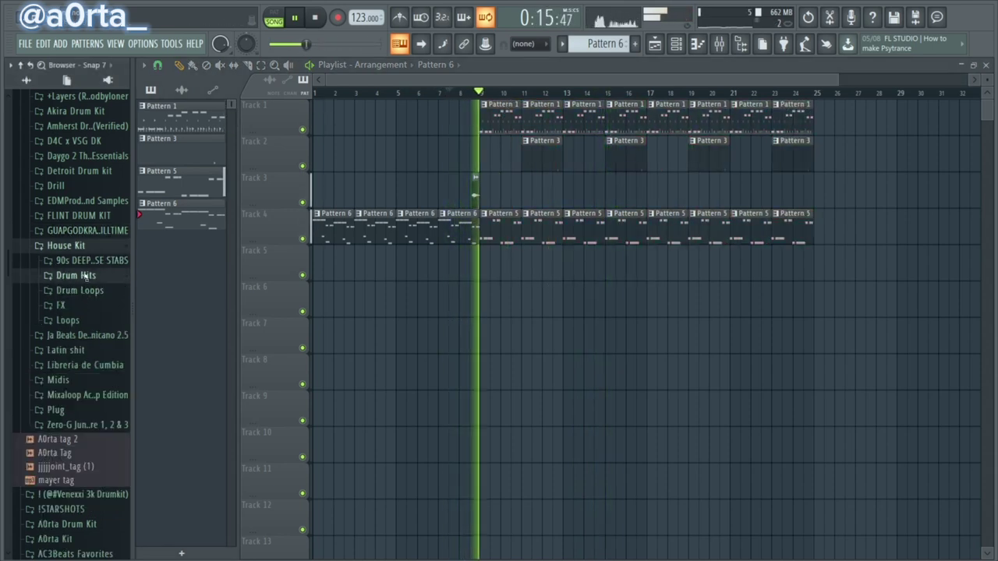
{"action": "left_click", "coordinate": [76, 275]}
{"action": "scroll", "coordinate": [109, 439], "scroll_direction": "down", "scroll_amount": 8}
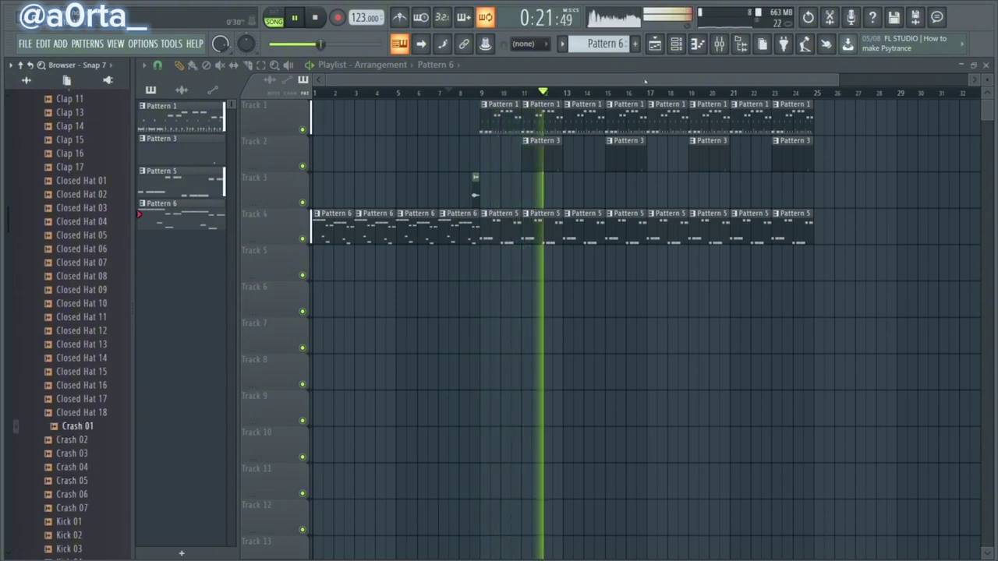
{"action": "key", "text": "F6"}
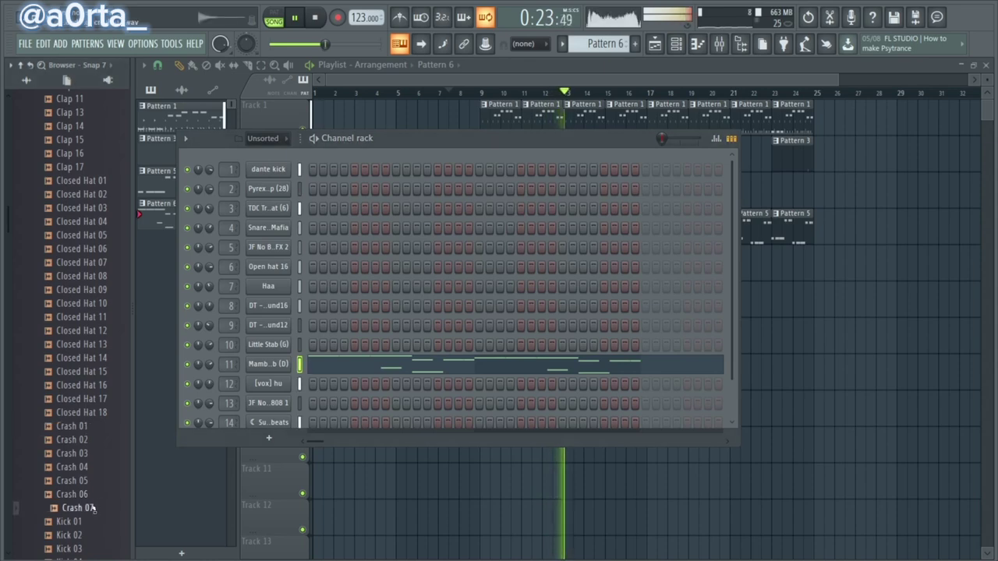
{"action": "scroll", "coordinate": [333, 328], "scroll_direction": "down", "scroll_amount": 2}
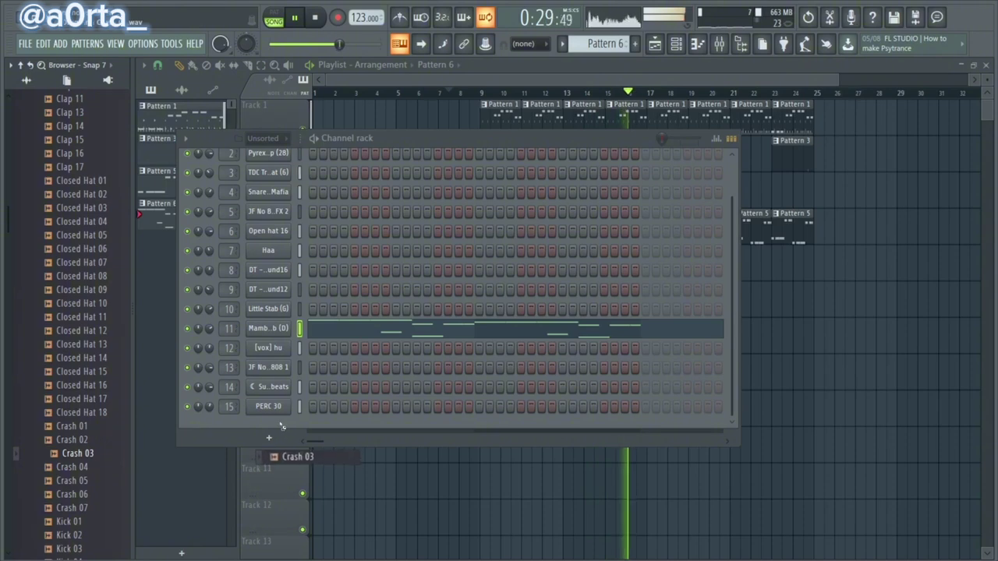
{"action": "left_click_drag", "start_coordinate": [282, 426], "coordinate": [231, 414]}
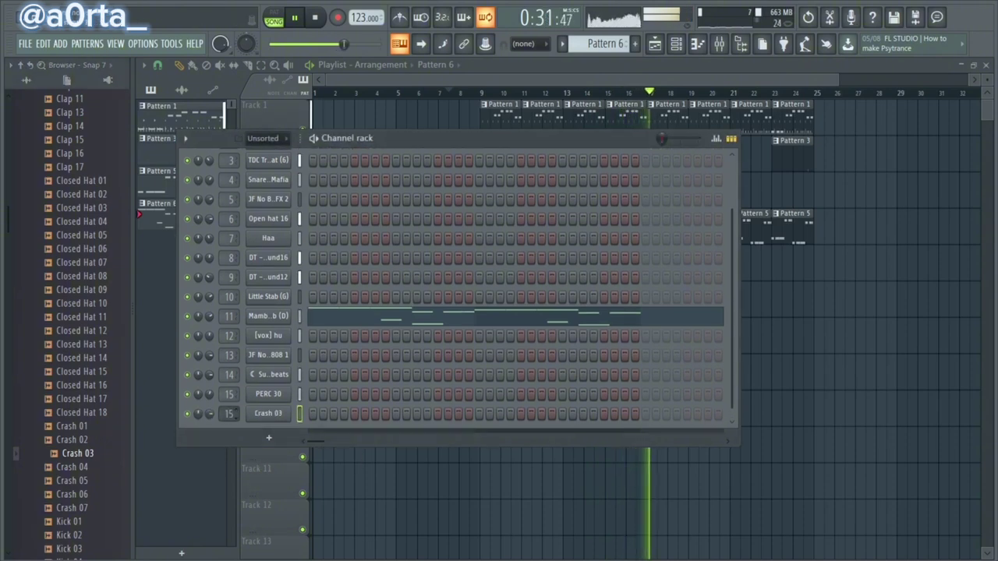
Create Pattern 8 with a Crash 03 hit on its first step and place it on Track 6 at bar 9
{"action": "key", "text": "KP_Add"}
{"action": "key", "text": "KP_Add"}
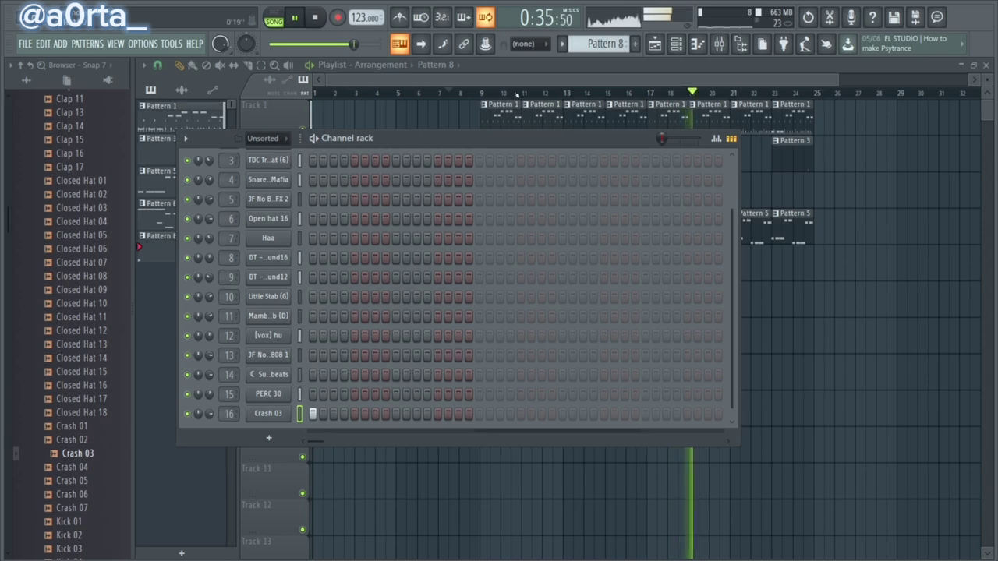
{"action": "left_click", "coordinate": [516, 68]}
{"action": "key", "text": "space"}
{"action": "key", "text": "space"}
{"action": "scroll", "coordinate": [476, 178], "scroll_direction": "up", "scroll_amount": 5}
{"action": "left_click", "coordinate": [476, 297]}
{"action": "left_click_drag", "start_coordinate": [525, 298], "coordinate": [535, 296]}
{"action": "left_click_drag", "start_coordinate": [621, 299], "coordinate": [747, 299]}
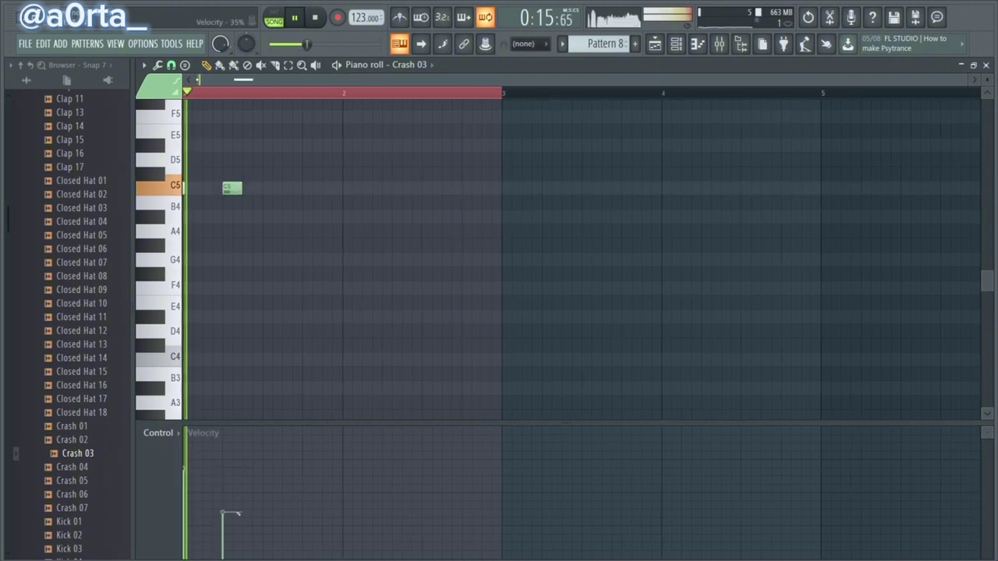
Add Crash 03 echo notes at C5 on beats 2, 3 and 4 of Pattern 8, with progressively lower velocities
{"action": "key", "text": "z"}
{"action": "key", "text": "z"}
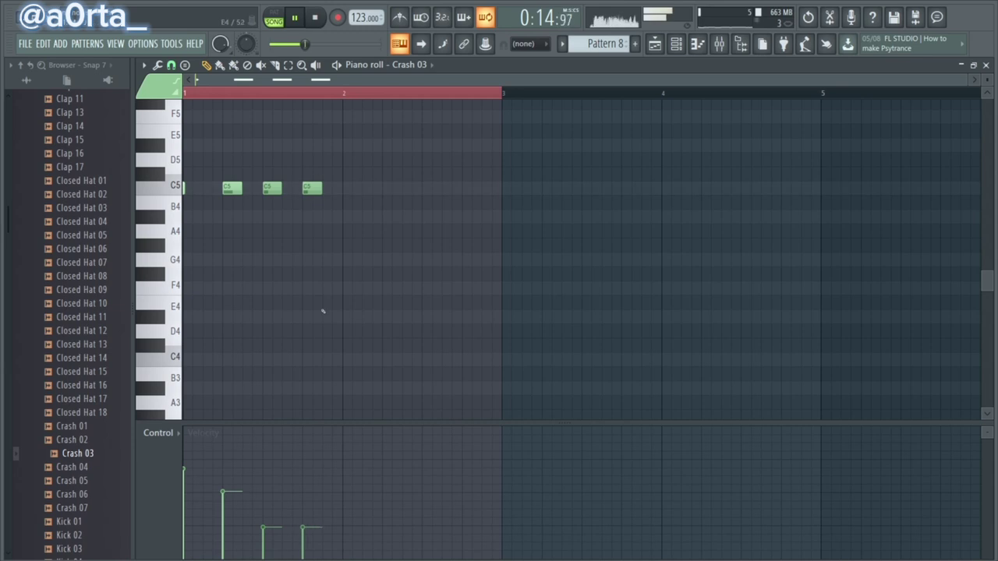
{"action": "left_click_drag", "start_coordinate": [316, 530], "coordinate": [315, 542]}
{"action": "left_click_drag", "start_coordinate": [226, 494], "coordinate": [228, 505]}
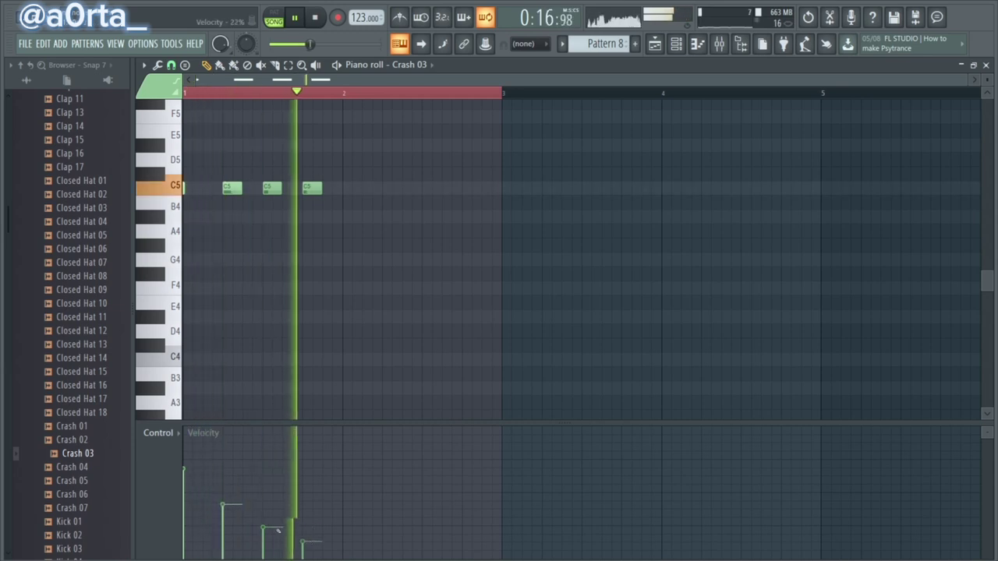
{"action": "left_click", "coordinate": [321, 550]}
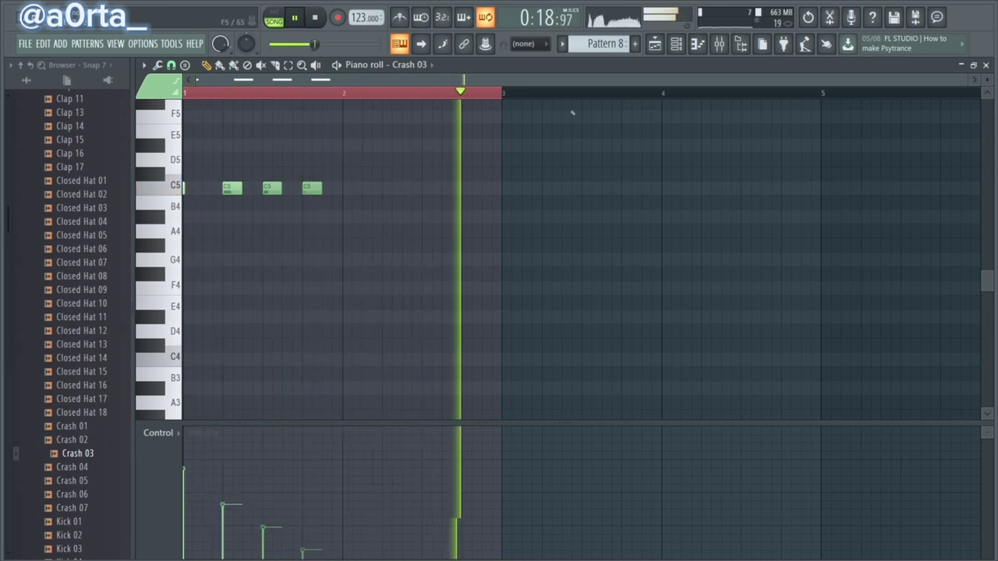
Clear the piano roll's time selection and review the Crash 03 channel's sampler settings
{"action": "right_click", "coordinate": [612, 93]}
{"action": "left_click", "coordinate": [676, 45]}
{"action": "left_click", "coordinate": [289, 416]}
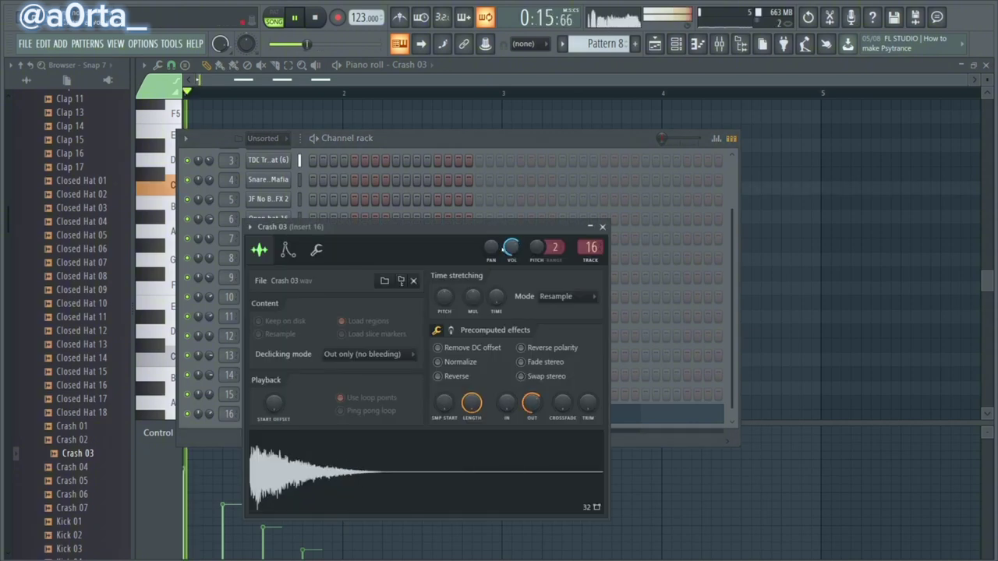
{"action": "left_click", "coordinate": [476, 143]}
{"action": "left_click", "coordinate": [599, 67]}
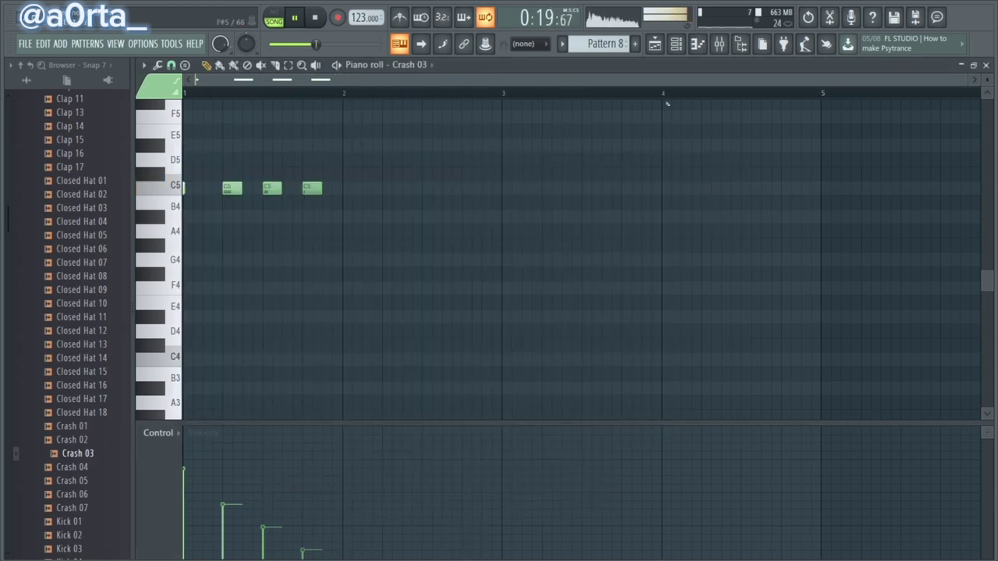
Place further Pattern 8 clips on Track 6 at bars 13, 17 and 21
{"action": "left_click", "coordinate": [655, 46]}
{"action": "scroll", "coordinate": [635, 93], "scroll_direction": "down", "scroll_amount": 3}
{"action": "left_click_drag", "start_coordinate": [780, 299], "coordinate": [767, 305]}
{"action": "scroll", "coordinate": [608, 98], "scroll_direction": "down", "scroll_amount": 4}
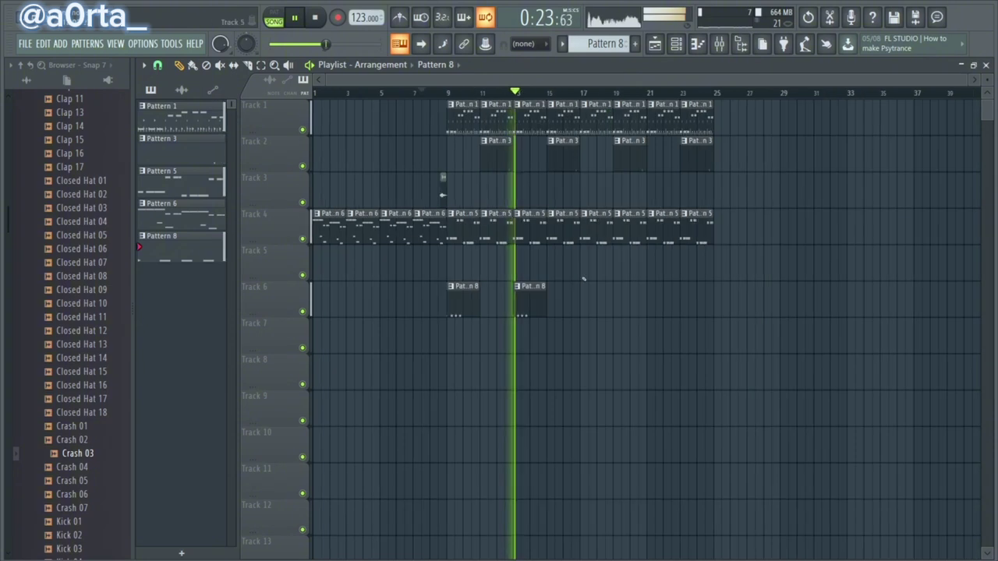
{"action": "left_click_drag", "start_coordinate": [587, 284], "coordinate": [589, 309]}
{"action": "left_click", "coordinate": [618, 353], "text": "ctrl"}
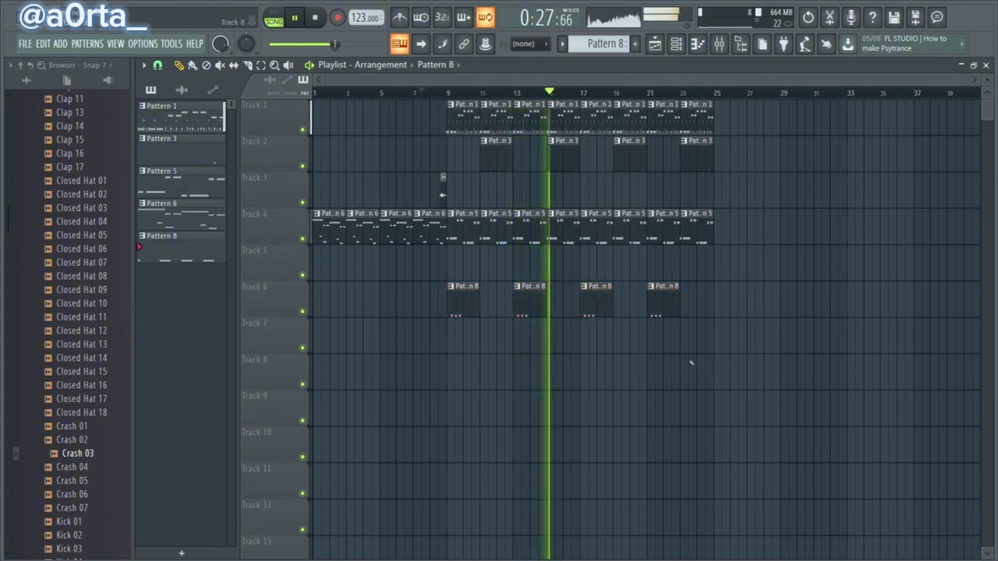
Replace the four Pattern 5 clips on Track 4 from bar 17 through bar 24 with Pattern 6
{"action": "left_click", "coordinate": [182, 215]}
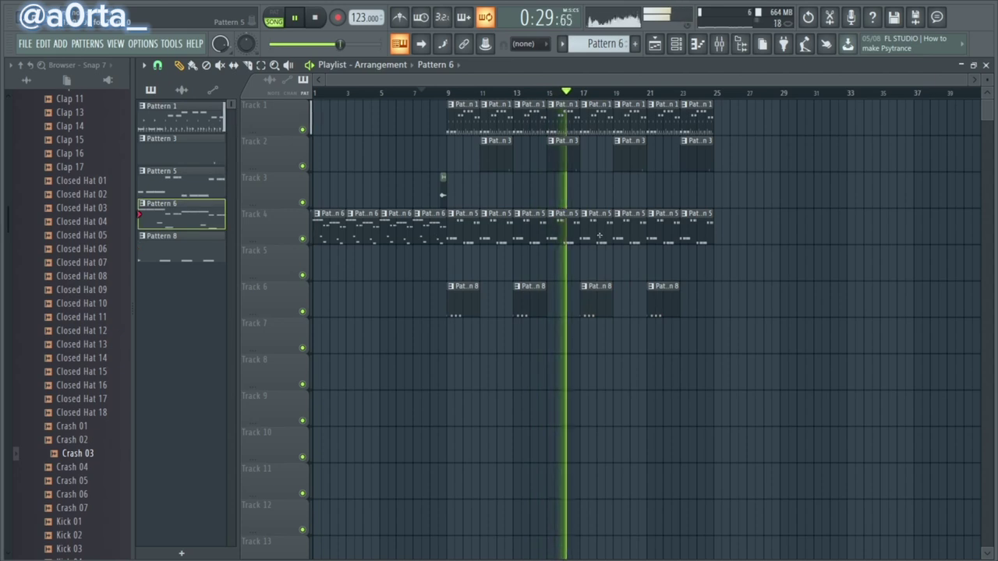
{"action": "right_click", "coordinate": [587, 223]}
{"action": "left_click", "coordinate": [587, 223]}
{"action": "right_click", "coordinate": [618, 224]}
{"action": "left_click", "coordinate": [618, 224]}
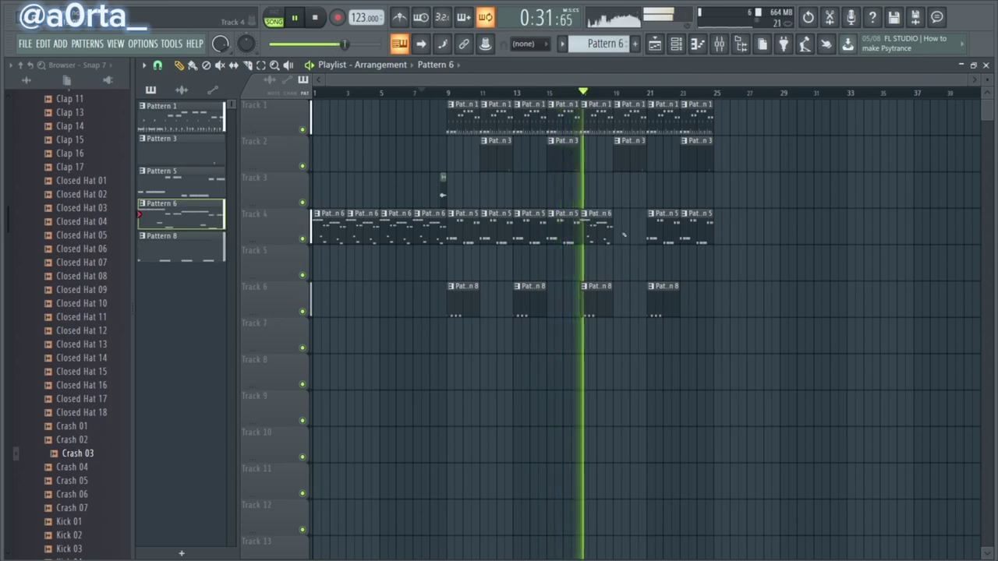
{"action": "left_click_drag", "start_coordinate": [618, 224], "coordinate": [627, 225]}
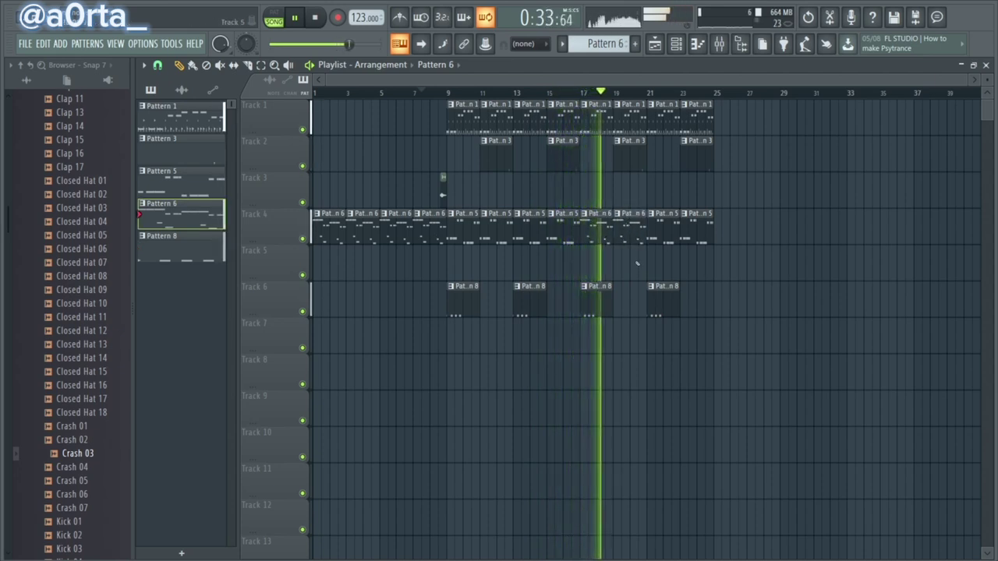
{"action": "right_click", "coordinate": [652, 224]}
{"action": "left_click", "coordinate": [652, 224]}
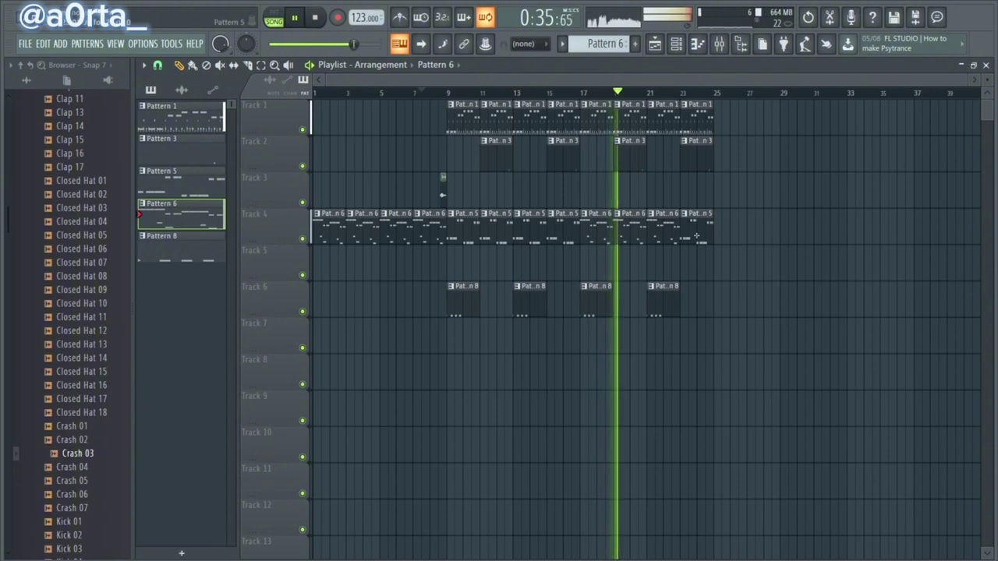
{"action": "right_click", "coordinate": [685, 225]}
{"action": "left_click", "coordinate": [685, 225]}
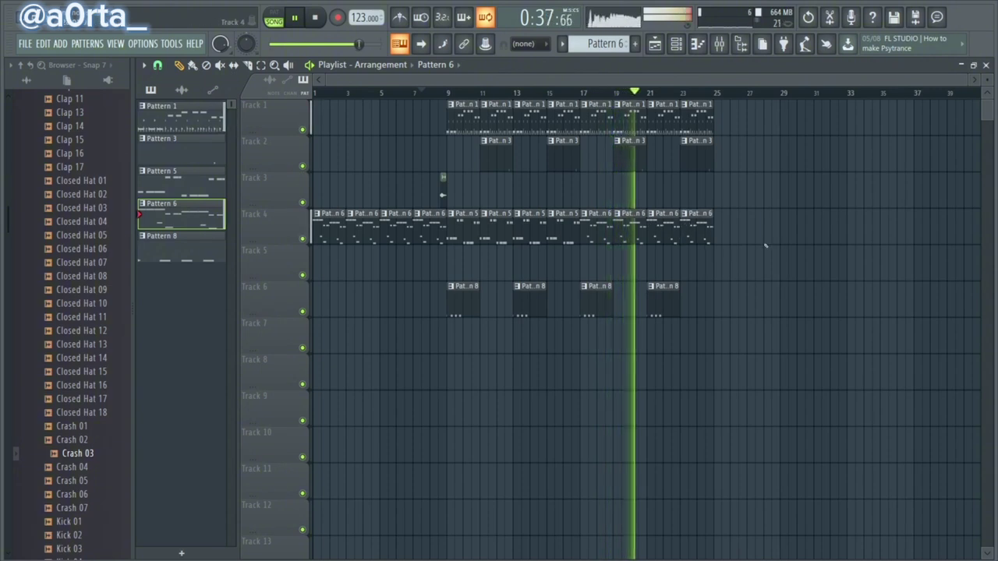
{"action": "scroll", "coordinate": [700, 121], "scroll_direction": "up", "scroll_amount": 3}
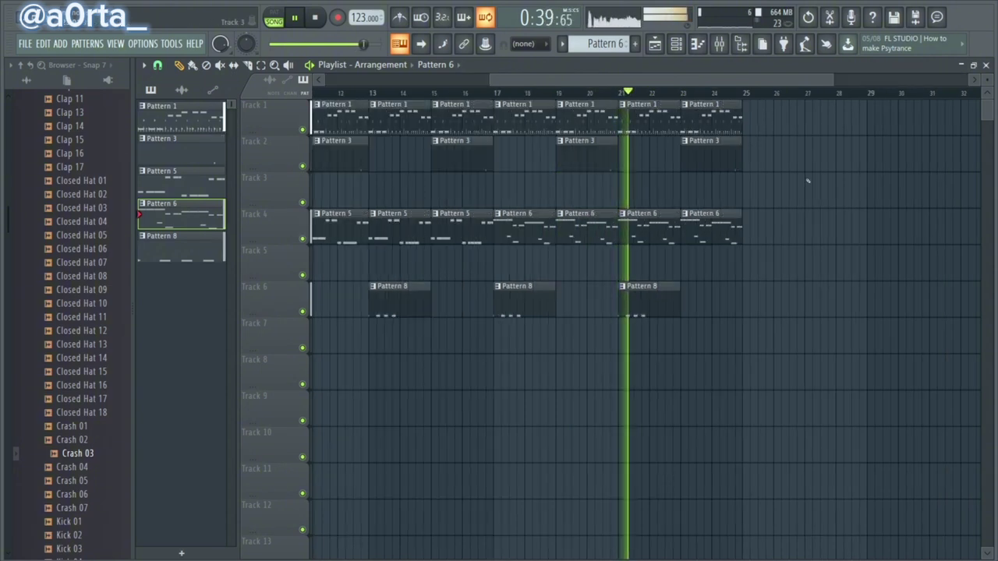
{"action": "scroll", "coordinate": [739, 101], "scroll_direction": "down", "scroll_amount": 3}
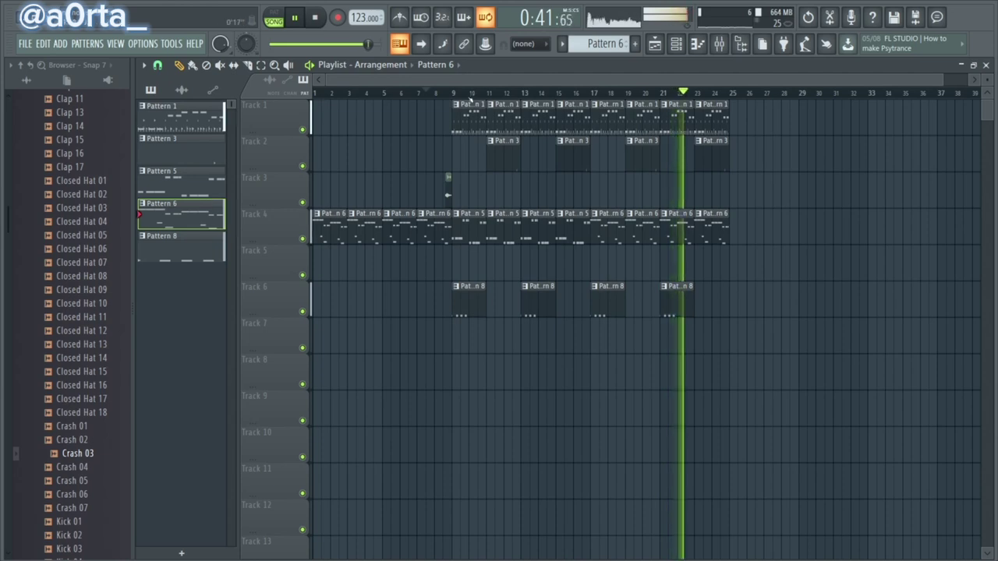
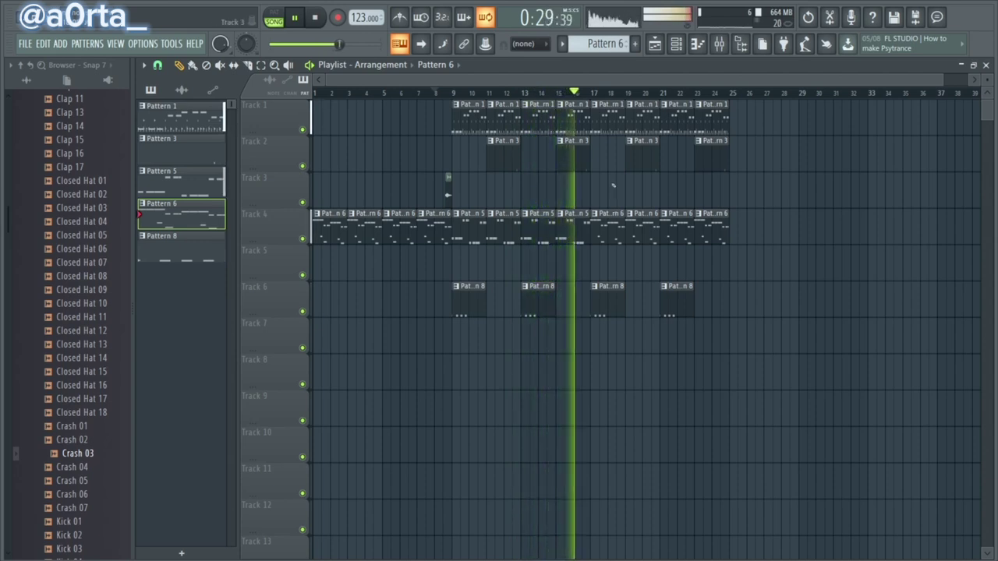
{"action": "scroll", "coordinate": [616, 94], "scroll_direction": "up", "scroll_amount": 2}
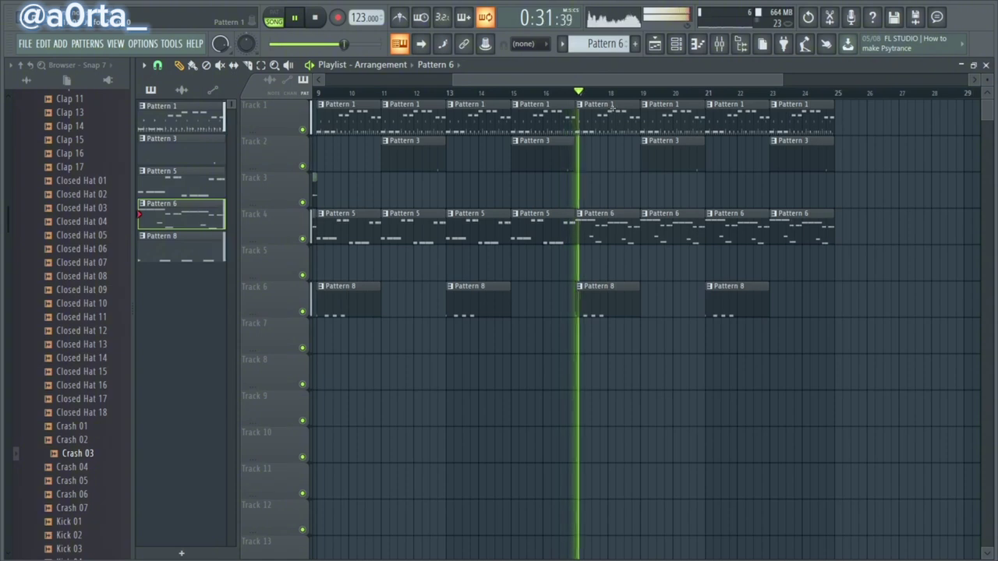
{"action": "scroll", "coordinate": [609, 102], "scroll_direction": "down", "scroll_amount": 2}
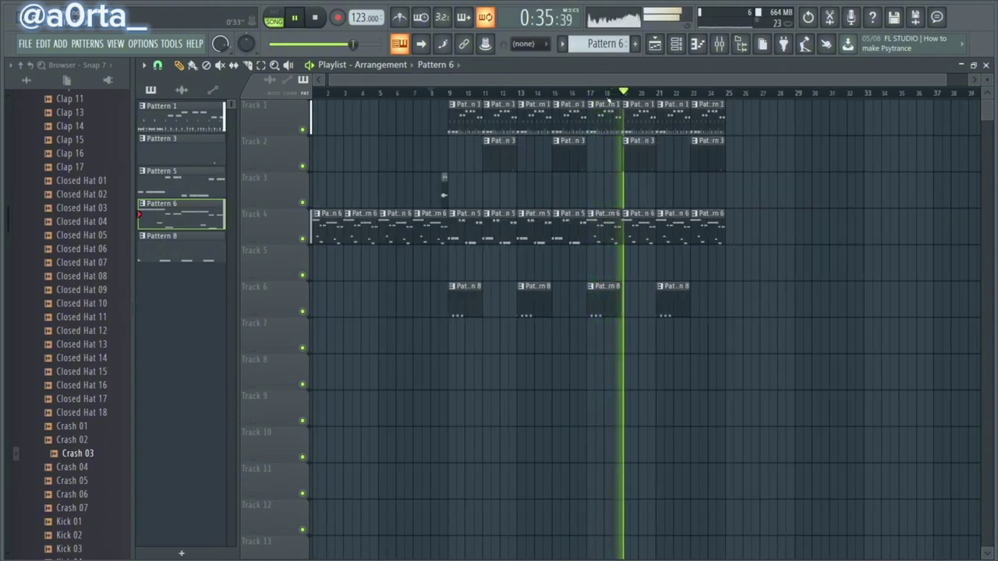
Move the Subby bass notes out of Pattern 1 and into the empty Pattern 11
{"action": "left_click", "coordinate": [430, 93]}
{"action": "double_click", "coordinate": [462, 117]}
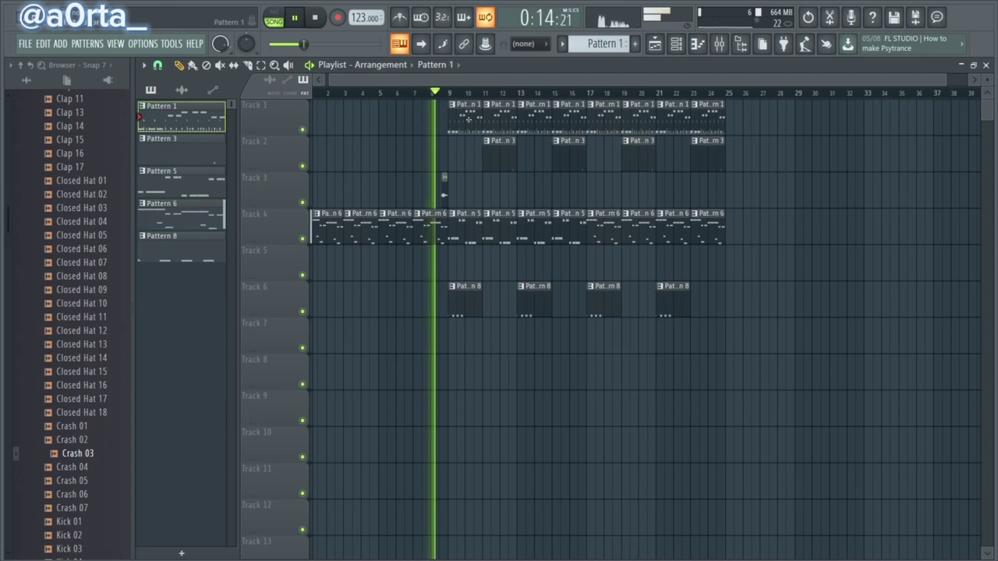
{"action": "left_click", "coordinate": [416, 66]}
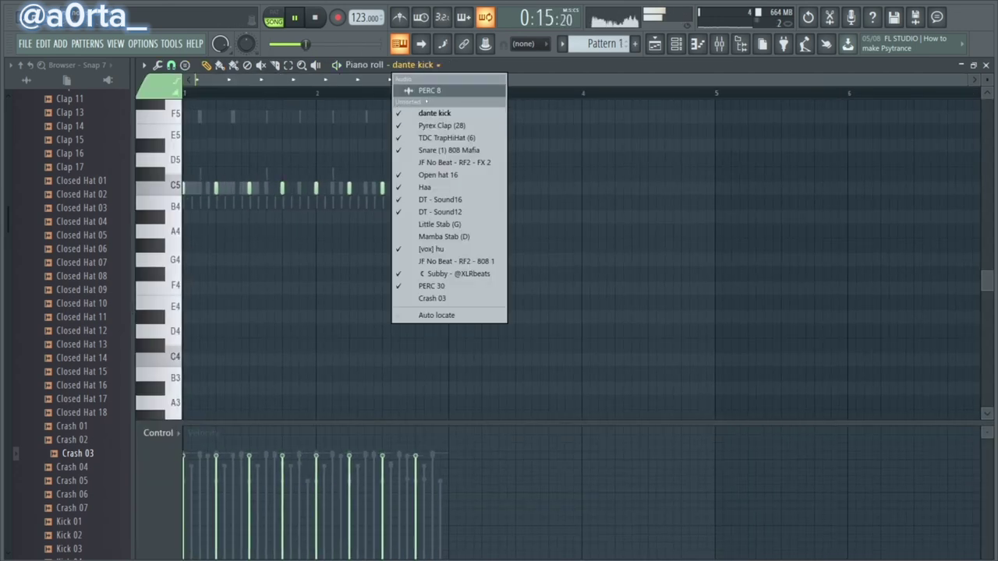
{"action": "left_click", "coordinate": [441, 274]}
{"action": "scroll", "coordinate": [412, 129], "scroll_direction": "up", "scroll_amount": 4}
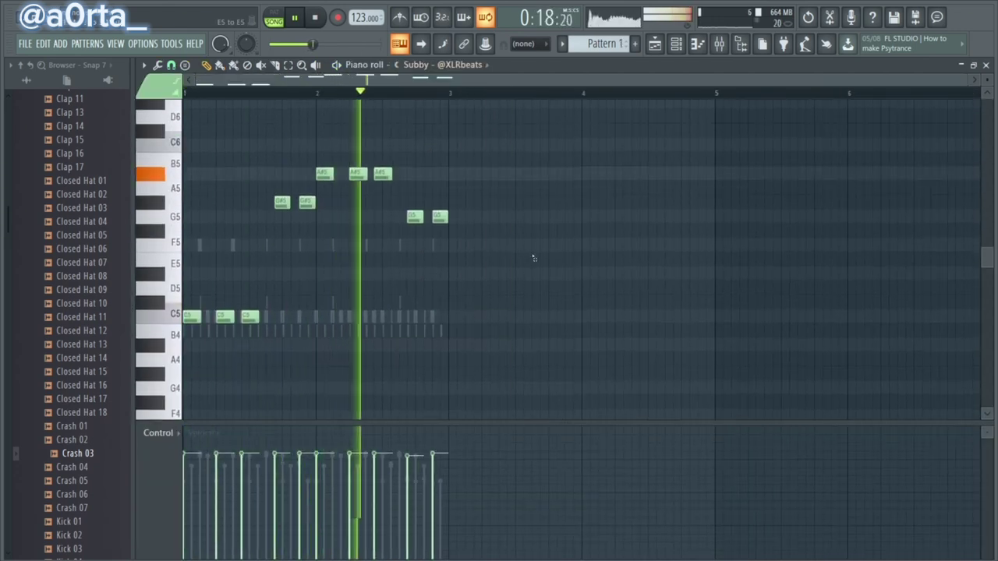
{"action": "scroll", "coordinate": [616, 47], "scroll_direction": "down", "scroll_amount": 4}
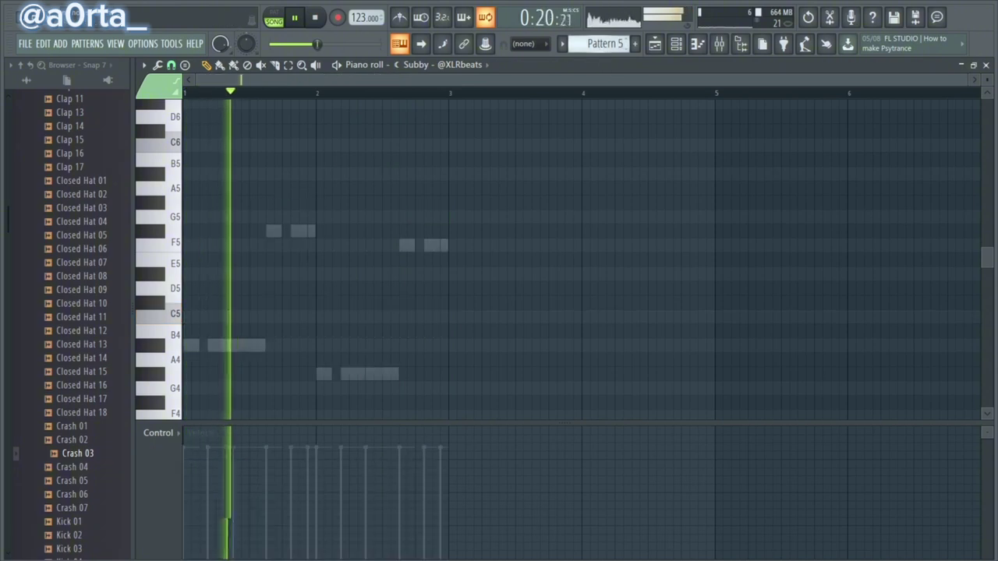
{"action": "scroll", "coordinate": [624, 46], "scroll_direction": "down", "scroll_amount": 1}
{"action": "scroll", "coordinate": [621, 46], "scroll_direction": "down", "scroll_amount": 5}
{"action": "key", "text": "ctrl+v"}
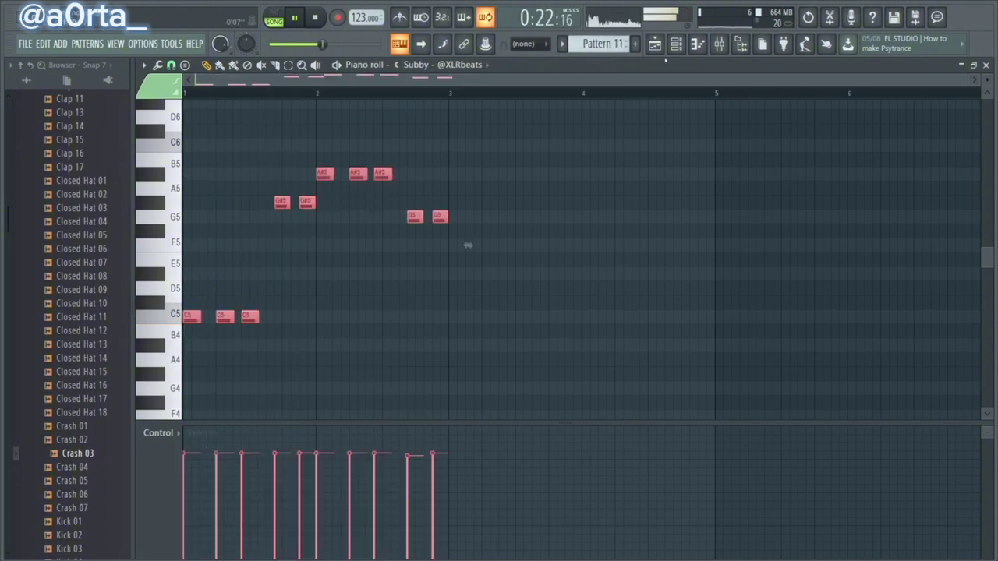
Place four consecutive Pattern 11 clips on Track 8 from bar 17 through bar 24
{"action": "left_click", "coordinate": [655, 45]}
{"action": "scroll", "coordinate": [595, 132], "scroll_direction": "down", "scroll_amount": 1}
{"action": "left_click", "coordinate": [599, 372]}
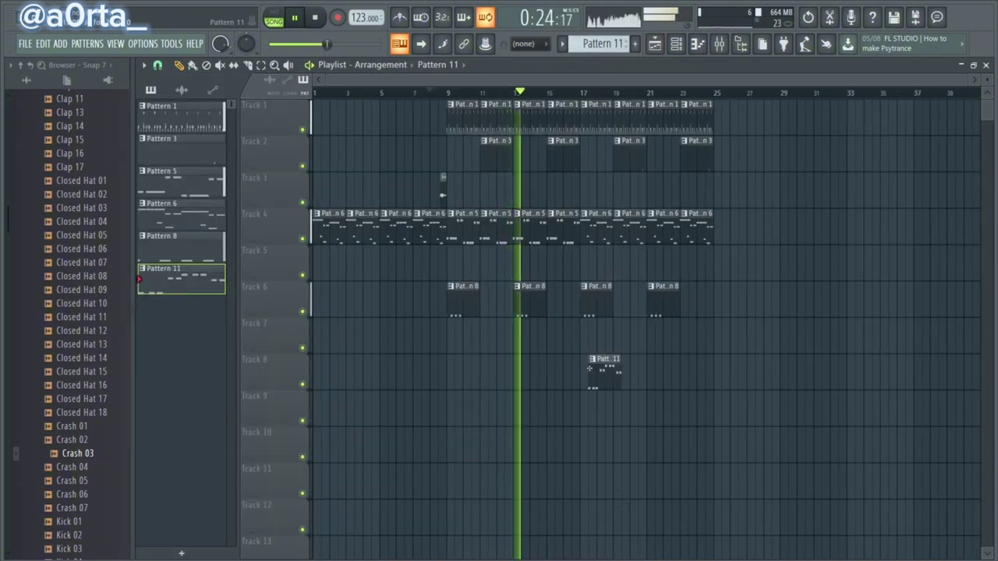
{"action": "left_click", "coordinate": [630, 372]}
{"action": "left_click_drag", "start_coordinate": [684, 374], "coordinate": [600, 375]}
{"action": "left_click_drag", "start_coordinate": [601, 375], "coordinate": [667, 376]}
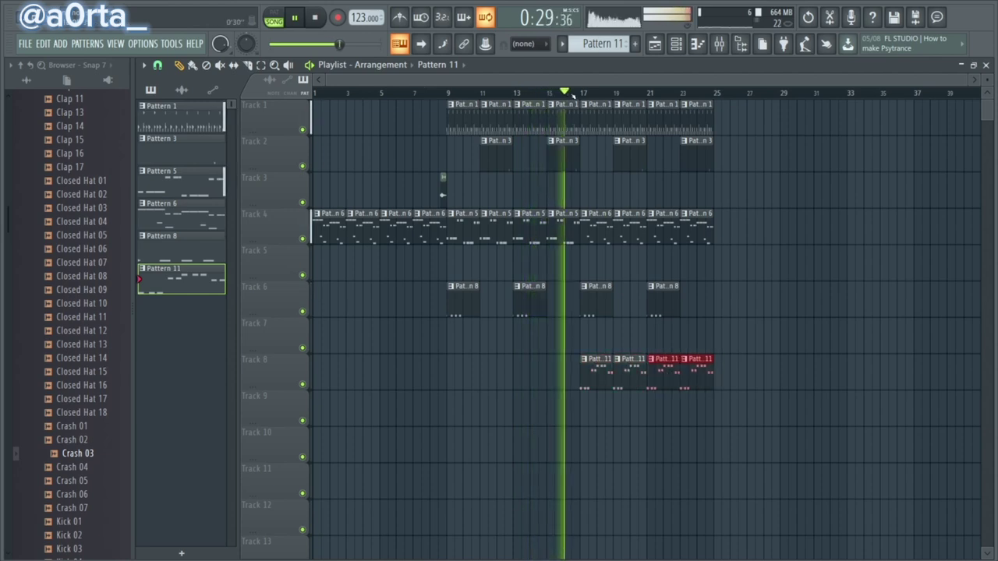
Trim about one beat off the end of the Track 1 Pattern 1 clip before bar 17 and play back the arrangement
{"action": "scroll", "coordinate": [572, 113], "scroll_direction": "up", "scroll_amount": 3}
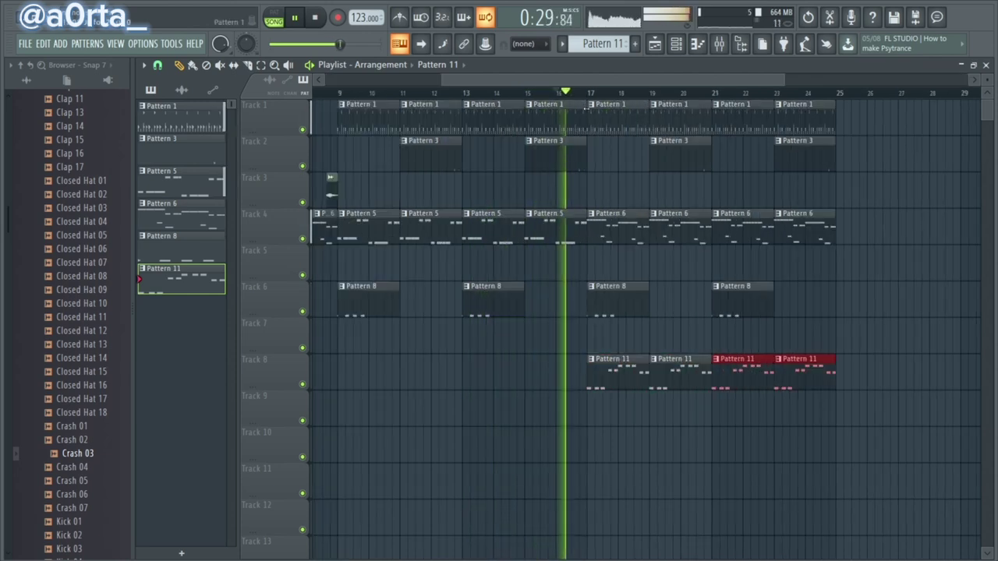
{"action": "left_click_drag", "start_coordinate": [586, 115], "coordinate": [578, 115]}
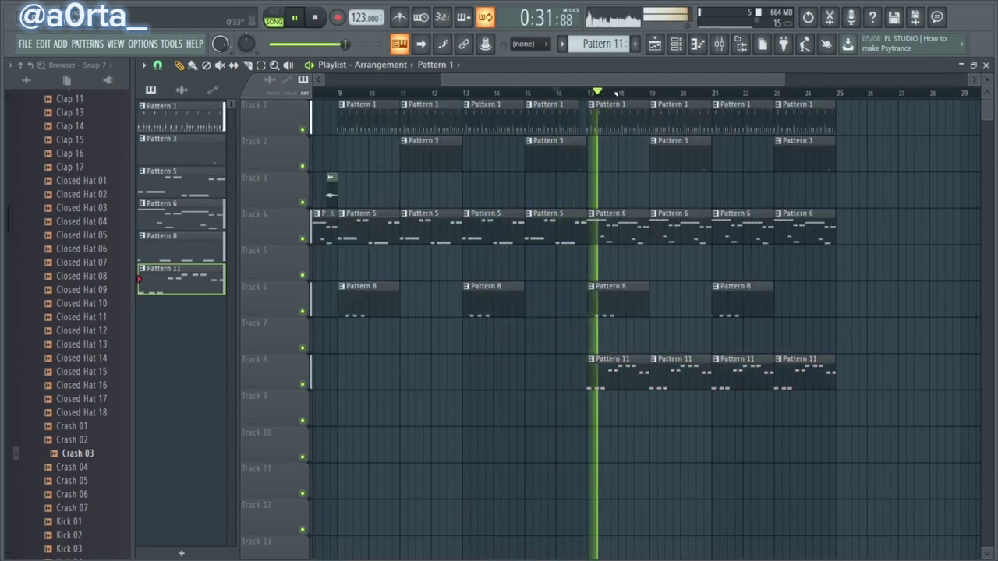
{"action": "scroll", "coordinate": [613, 156], "scroll_direction": "down", "scroll_amount": 3}
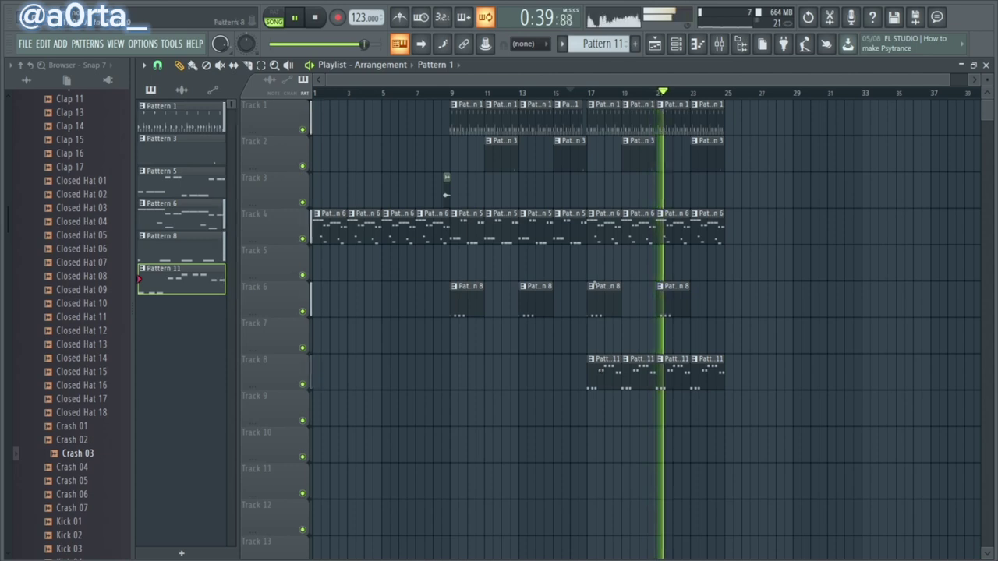
{"action": "left_click", "coordinate": [398, 93]}
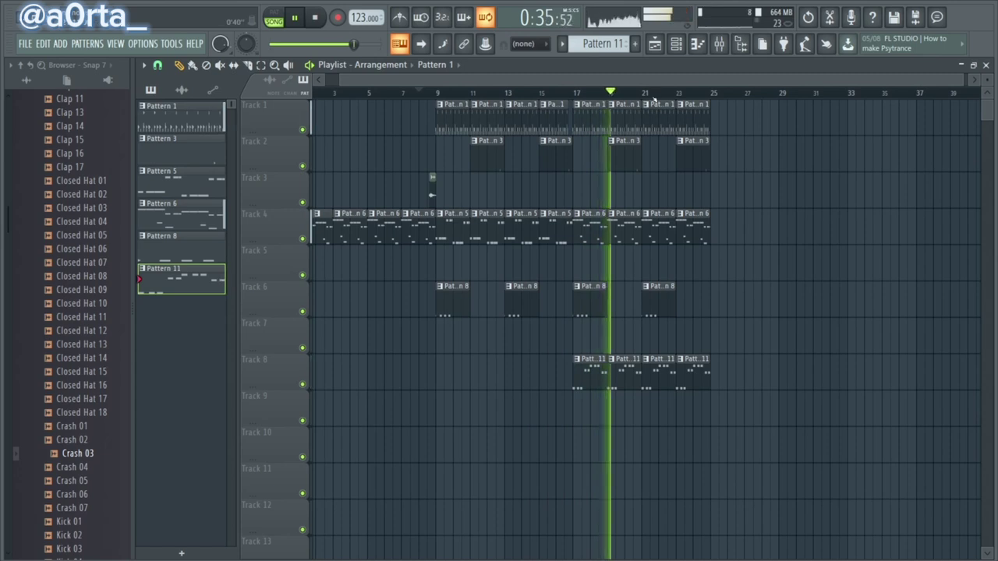
{"action": "scroll", "coordinate": [604, 98], "scroll_direction": "up", "scroll_amount": 2}
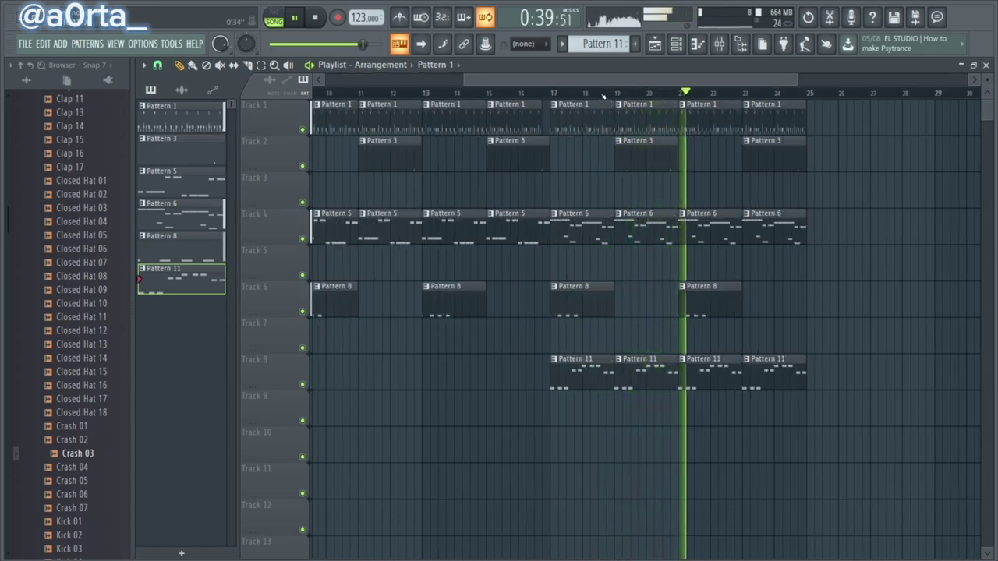
{"action": "scroll", "coordinate": [505, 92], "scroll_direction": "down", "scroll_amount": 2}
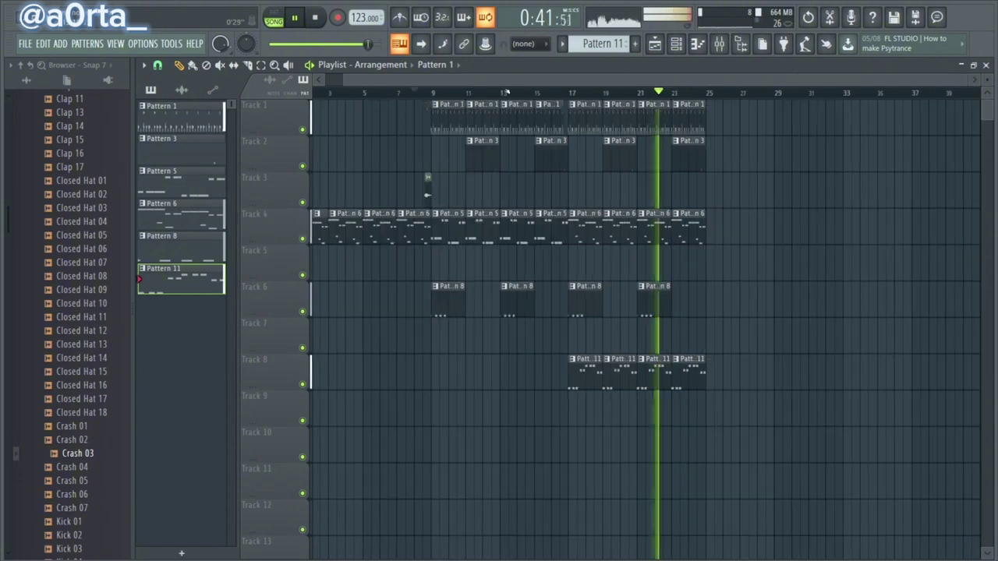
Make the Track 8 clip at bar 17 unique, repeat it from bar 9 through bar 16 with a shortened ending, and restore Pattern 11 at bar 17
{"action": "right_click", "coordinate": [571, 368]}
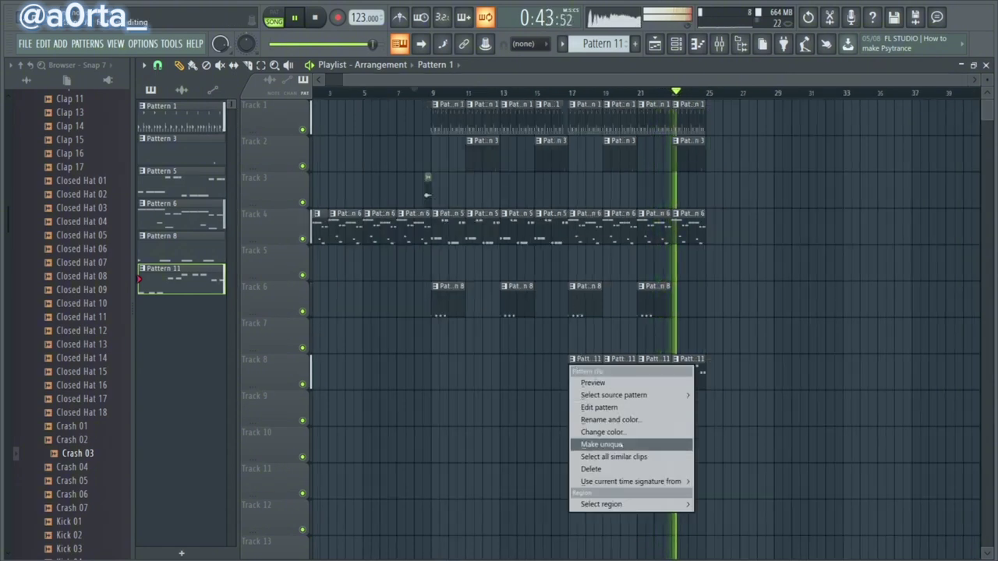
{"action": "left_click", "coordinate": [593, 443]}
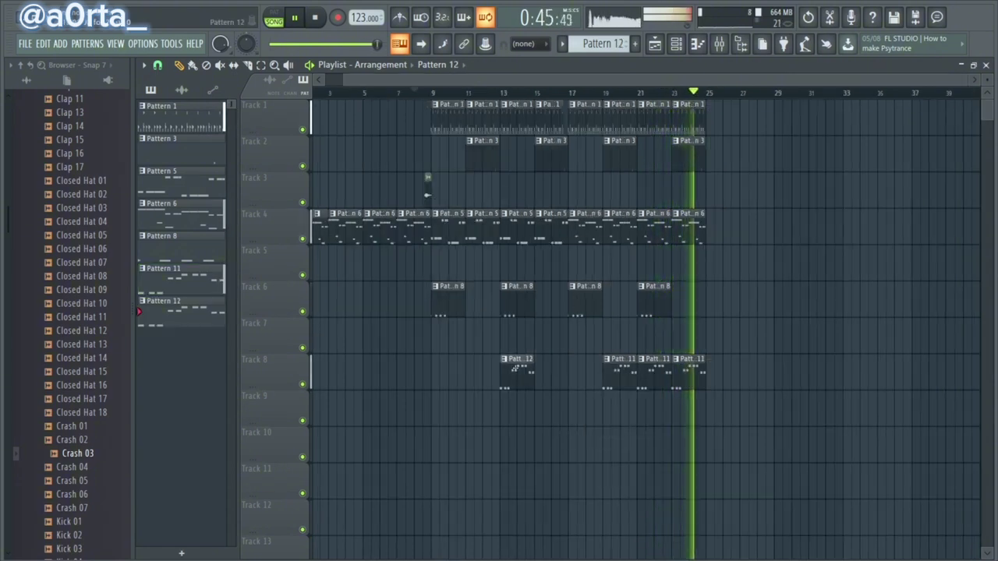
{"action": "left_click_drag", "start_coordinate": [595, 375], "coordinate": [458, 375]}
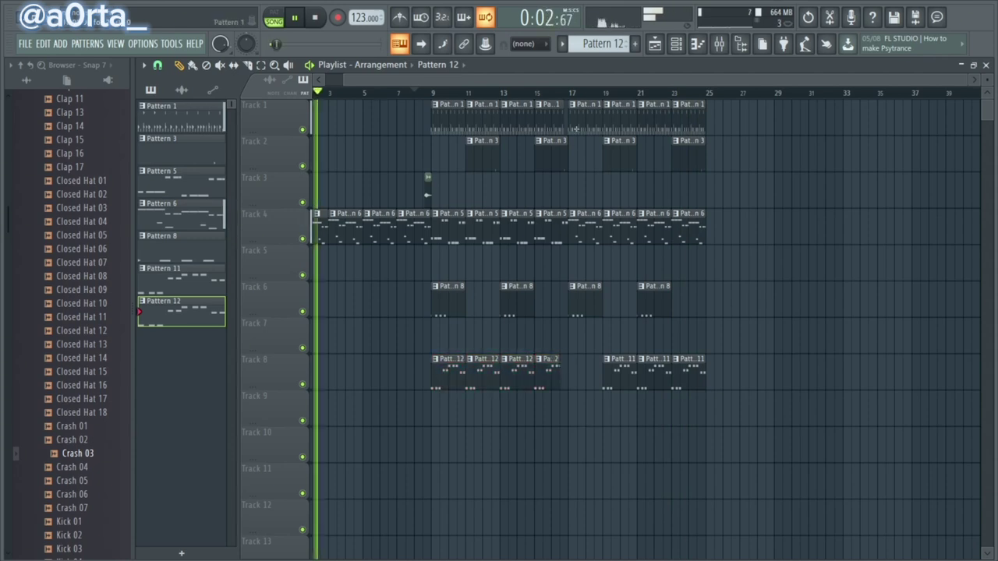
{"action": "scroll", "coordinate": [428, 195], "scroll_direction": "up", "scroll_amount": 3}
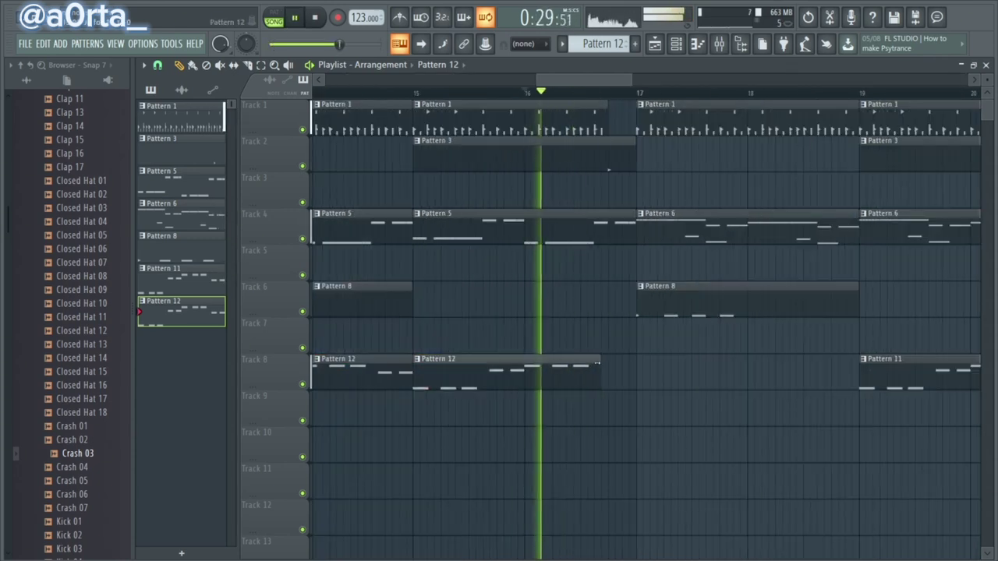
{"action": "scroll", "coordinate": [451, 187], "scroll_direction": "down", "scroll_amount": 5}
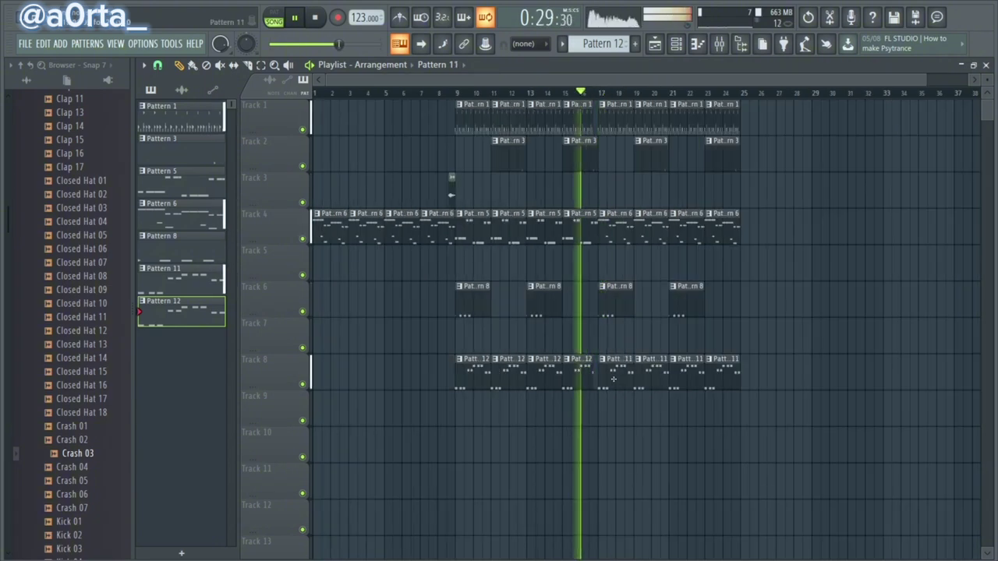
Raise the three opening C5 bass notes of Pattern 11 to C6 and play back the arrangement
{"action": "double_click", "coordinate": [631, 380]}
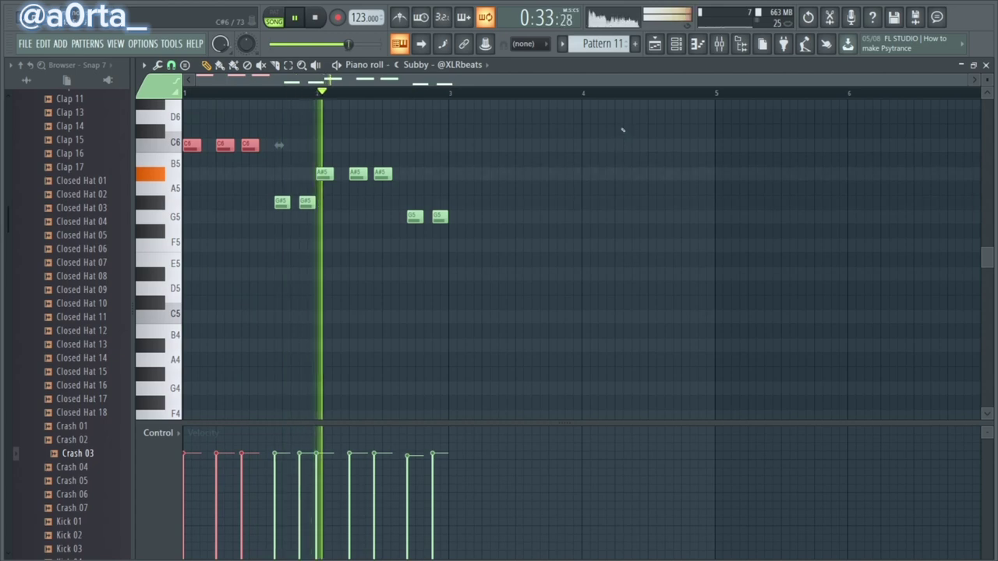
{"action": "key", "text": "F5"}
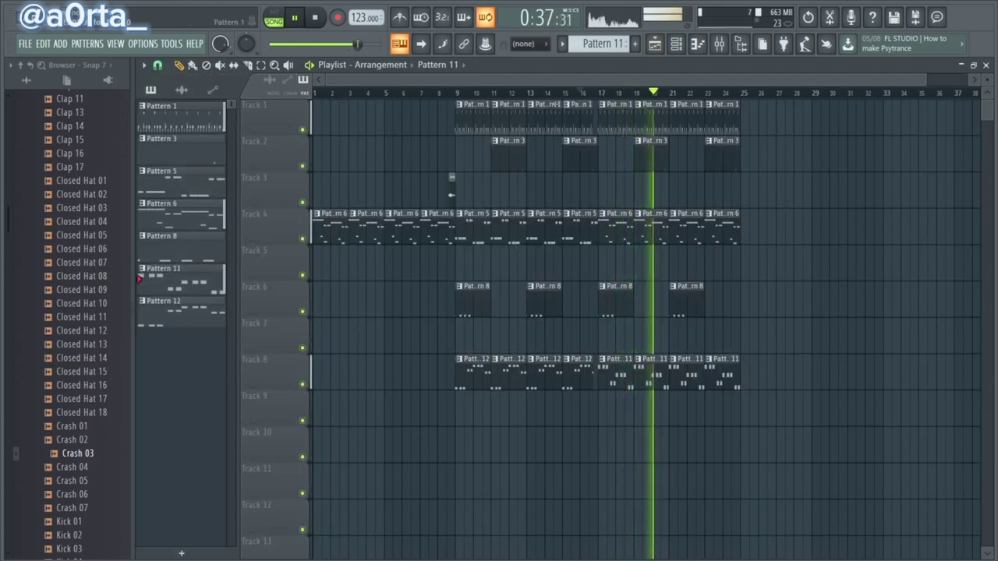
{"action": "left_click", "coordinate": [425, 93]}
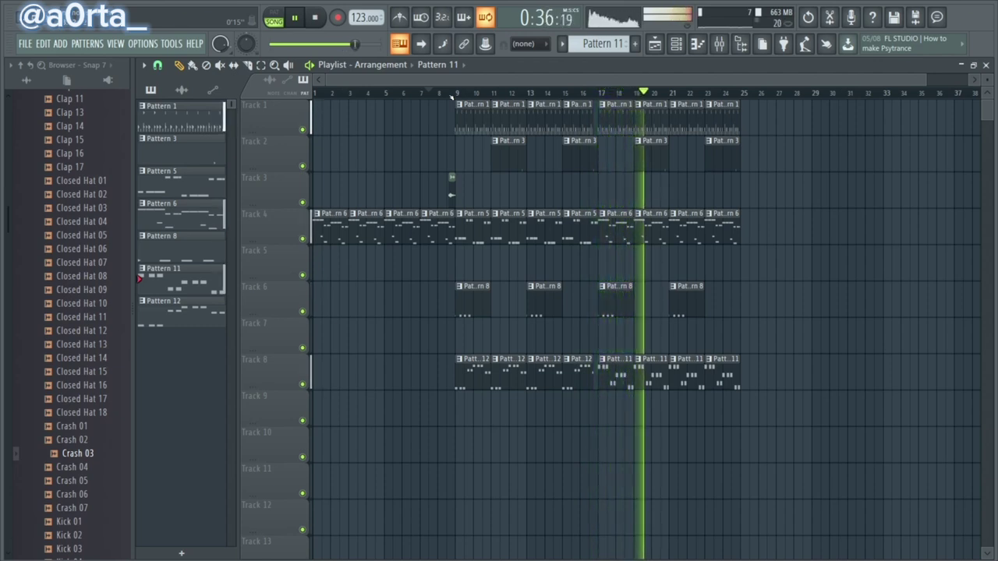
Restart playback from bar 9 and delete the four Pattern 12 clips on Track 8 between bars 9 and 16
{"action": "left_click", "coordinate": [451, 96]}
{"action": "right_click", "coordinate": [473, 373]}
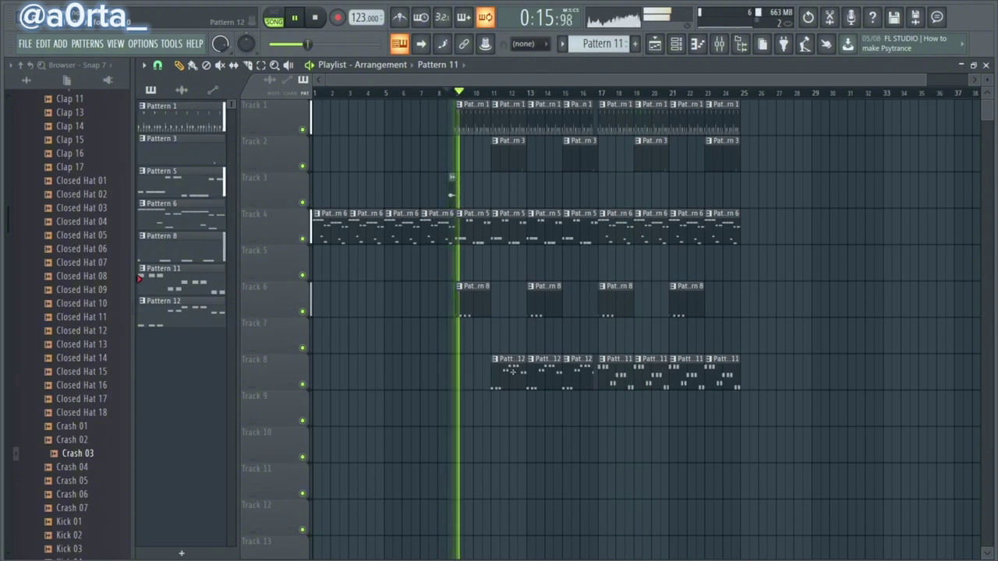
{"action": "right_click", "coordinate": [512, 380]}
{"action": "right_click", "coordinate": [546, 380]}
{"action": "right_click", "coordinate": [579, 380]}
Replace the four Pattern 11 clips on Track 8 from bar 17 through bar 24 with Pattern 12
{"action": "right_click", "coordinate": [614, 380]}
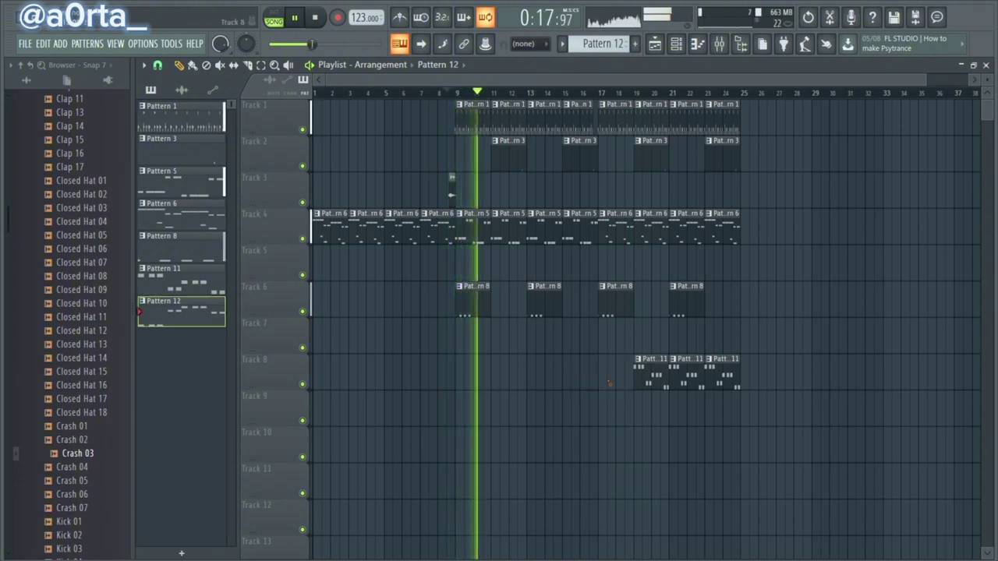
{"action": "left_click", "coordinate": [615, 381]}
{"action": "right_click", "coordinate": [654, 382]}
{"action": "right_click", "coordinate": [687, 380]}
{"action": "right_click", "coordinate": [719, 380]}
{"action": "left_click_drag", "start_coordinate": [663, 381], "coordinate": [615, 372]}
{"action": "left_click_drag", "start_coordinate": [614, 373], "coordinate": [684, 375]}
{"action": "left_click", "coordinate": [772, 289], "text": "ctrl"}
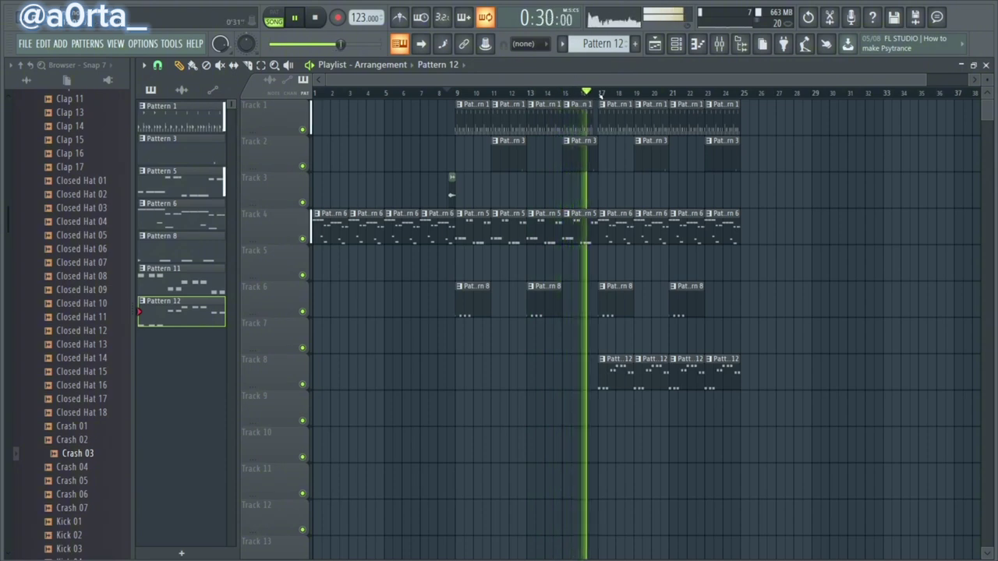
Duplicate all clips from bars 9 through 24 so they repeat from bar 25 through bar 40
{"action": "scroll", "coordinate": [601, 93], "scroll_direction": "up", "scroll_amount": 2}
{"action": "scroll", "coordinate": [602, 93], "scroll_direction": "down", "scroll_amount": 2}
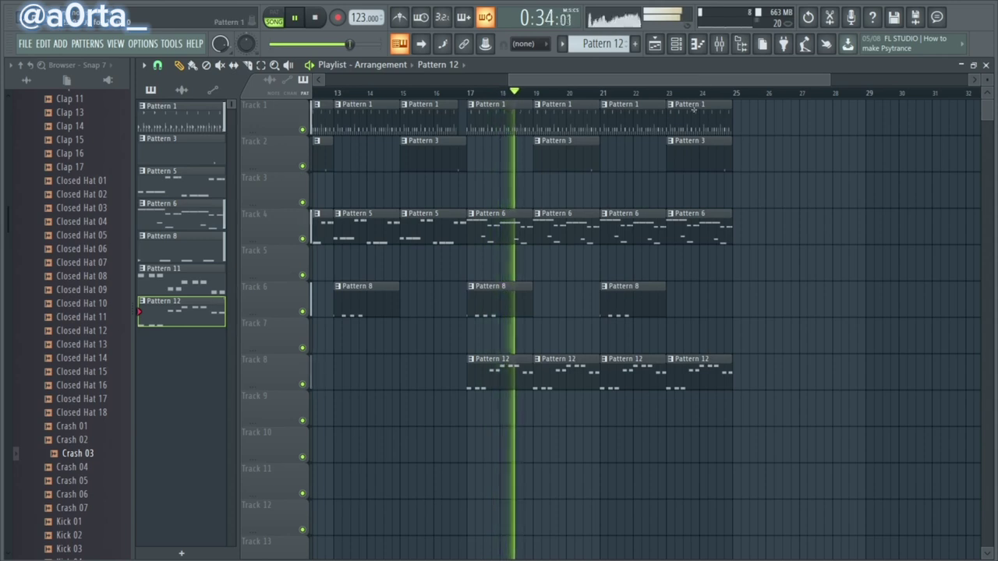
{"action": "scroll", "coordinate": [677, 93], "scroll_direction": "down", "scroll_amount": 2}
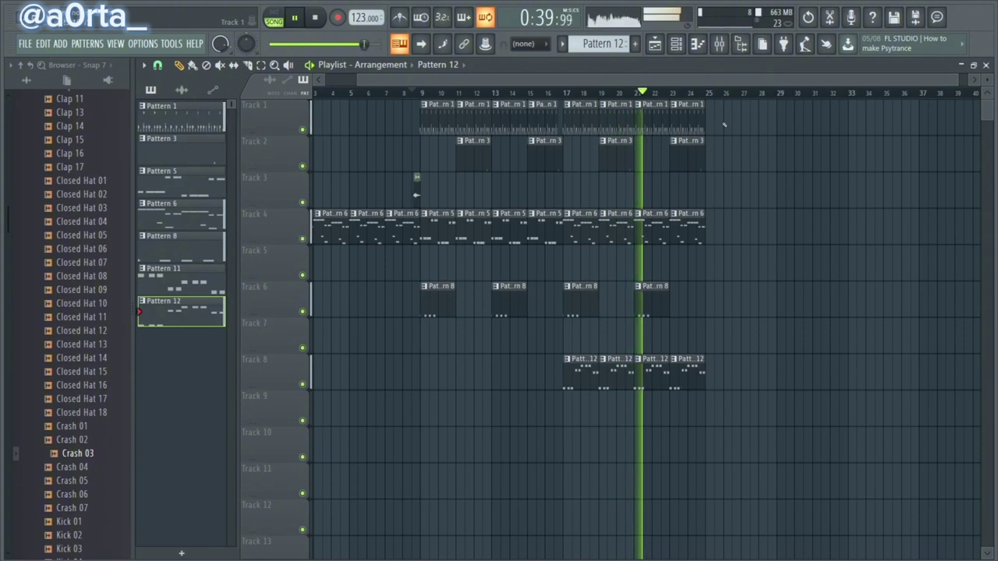
{"action": "left_click_drag", "start_coordinate": [724, 125], "coordinate": [432, 394]}
{"action": "key", "text": "ctrl+b"}
{"action": "left_click", "coordinate": [698, 378], "text": "ctrl"}
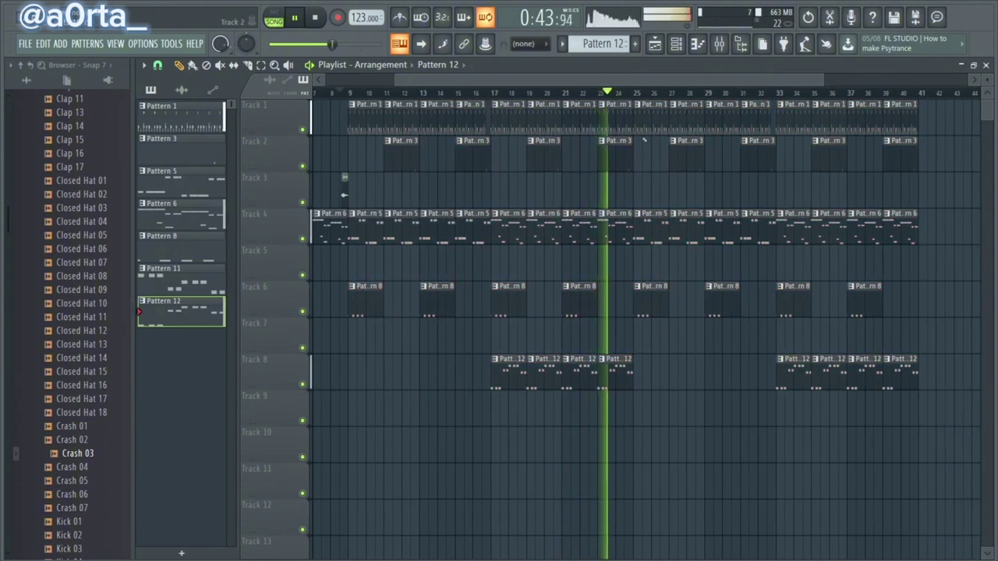
Move the four Pyrex Clap notes out of Pattern 1 and into the empty Pattern 7
{"action": "key", "text": "F7"}
{"action": "key", "text": "F6"}
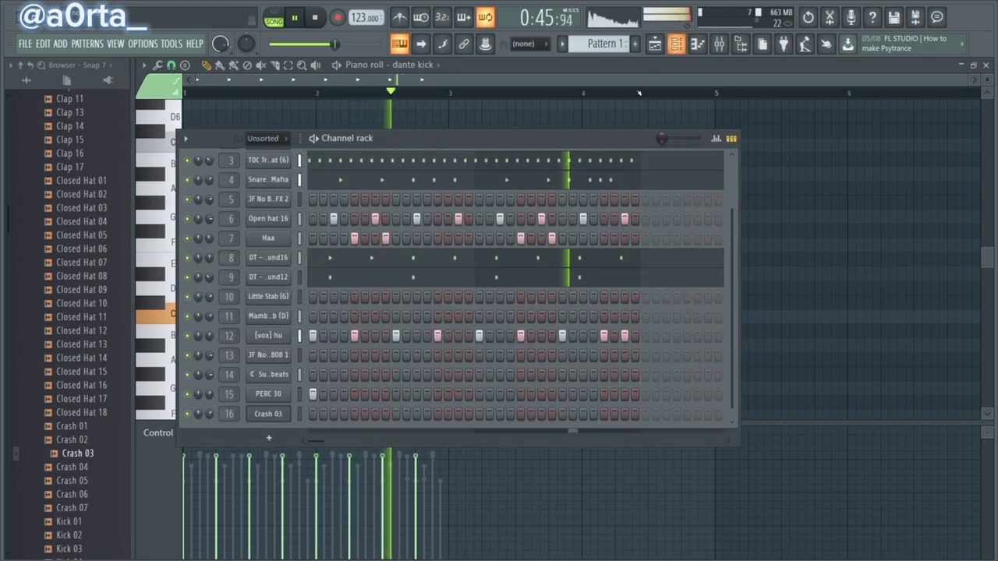
{"action": "scroll", "coordinate": [321, 225], "scroll_direction": "up", "scroll_amount": 1}
{"action": "scroll", "coordinate": [319, 220], "scroll_direction": "up", "scroll_amount": 1}
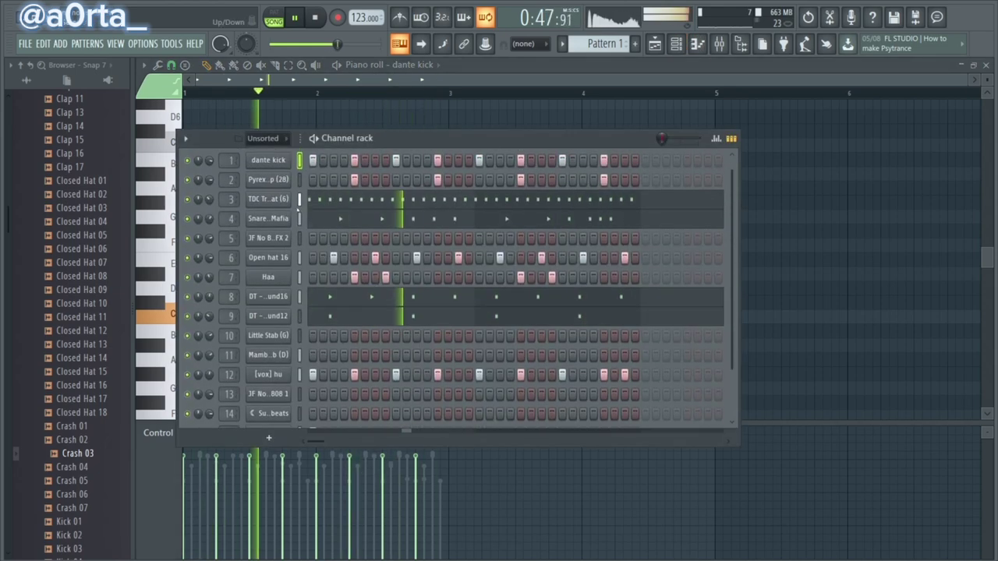
{"action": "right_click", "coordinate": [281, 178]}
{"action": "left_click", "coordinate": [312, 178]}
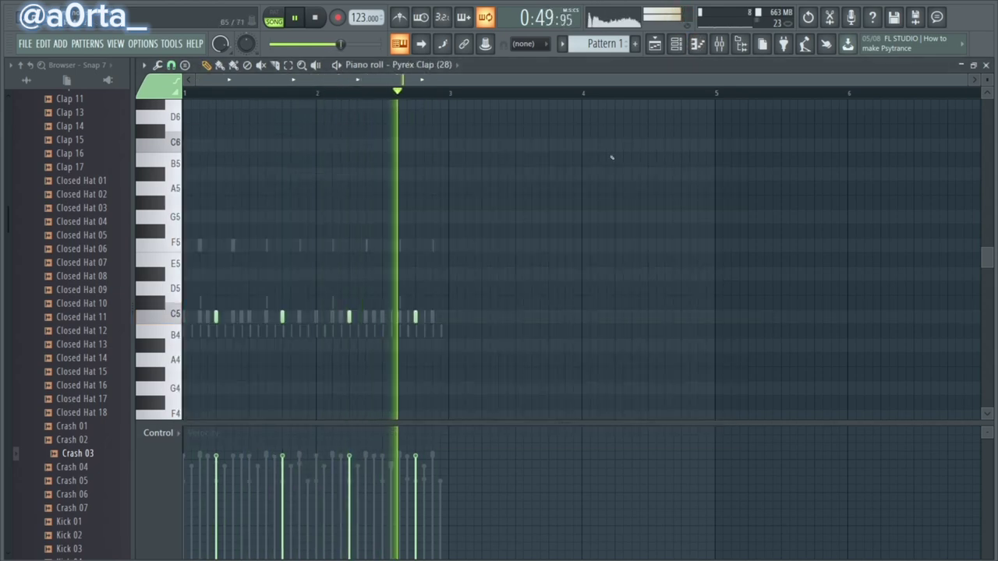
{"action": "left_click", "coordinate": [655, 44]}
{"action": "left_click", "coordinate": [608, 92]}
{"action": "left_click", "coordinate": [698, 45]}
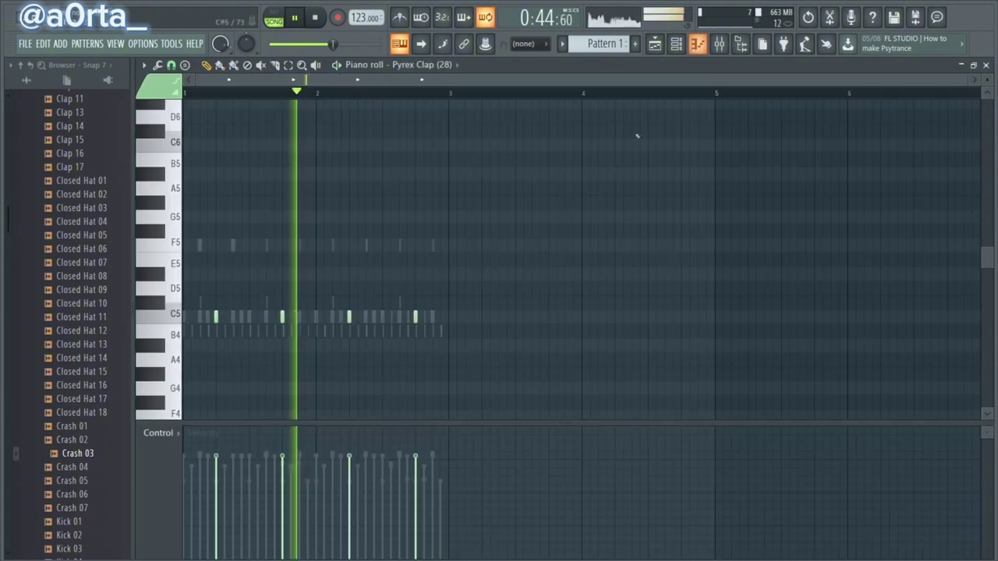
{"action": "left_click_drag", "start_coordinate": [575, 262], "coordinate": [145, 346]}
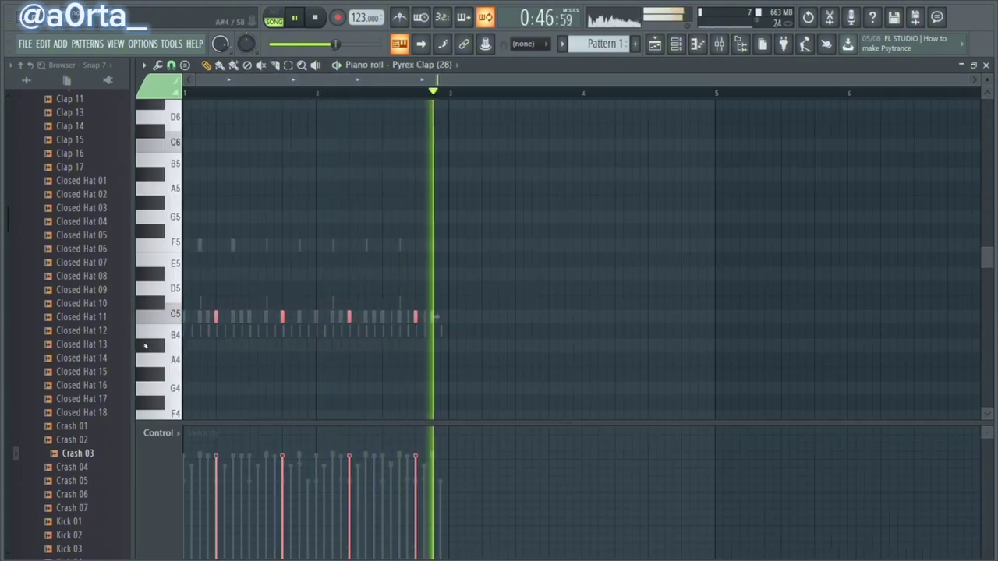
{"action": "key", "text": "ctrl+x"}
{"action": "scroll", "coordinate": [618, 45], "scroll_direction": "down", "scroll_amount": 6}
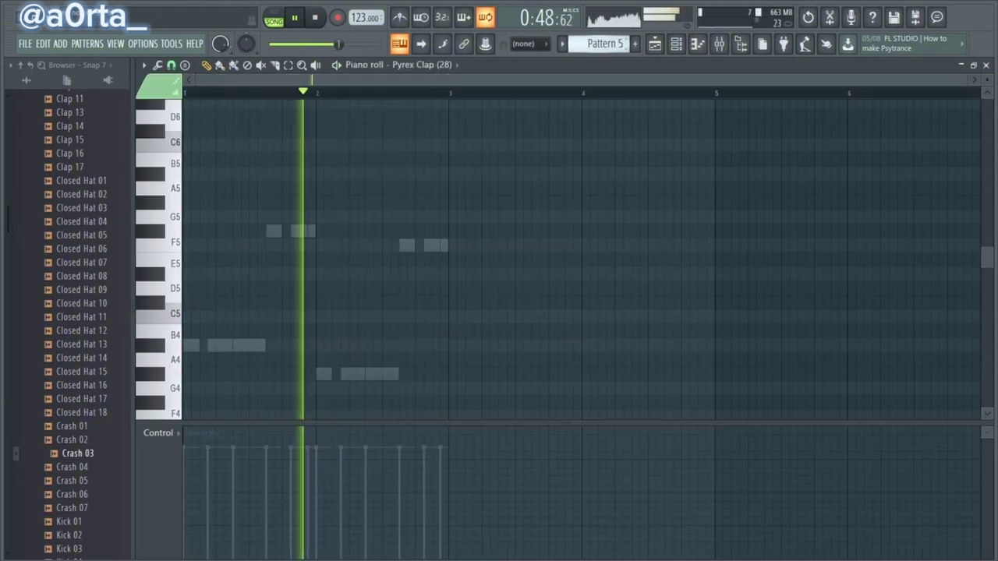
Place four consecutive Pattern 7 clips on Track 5 from bar 9 through bar 16
{"action": "left_click", "coordinate": [655, 45]}
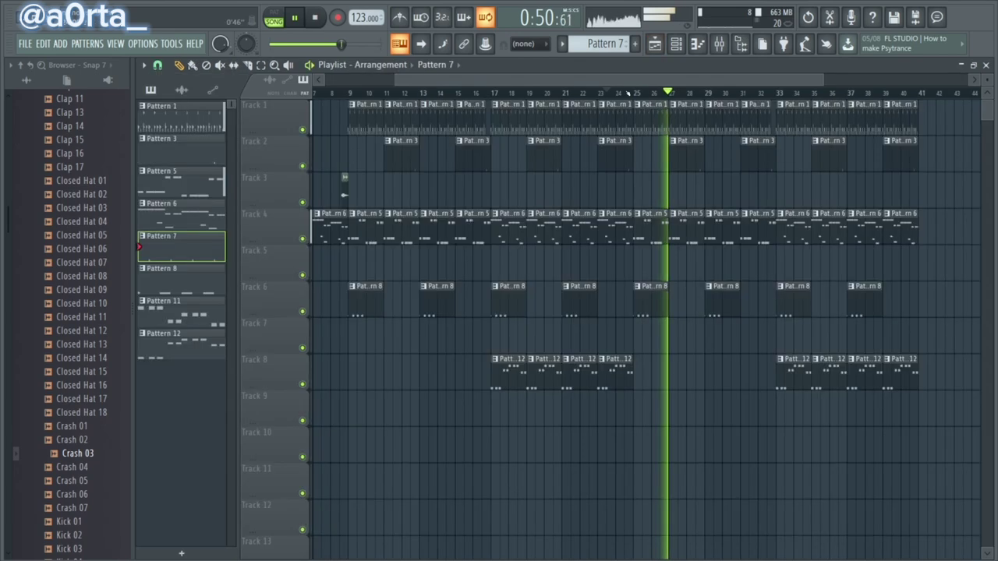
{"action": "scroll", "coordinate": [438, 330], "scroll_direction": "down", "scroll_amount": 3}
{"action": "scroll", "coordinate": [418, 321], "scroll_direction": "up", "scroll_amount": 2}
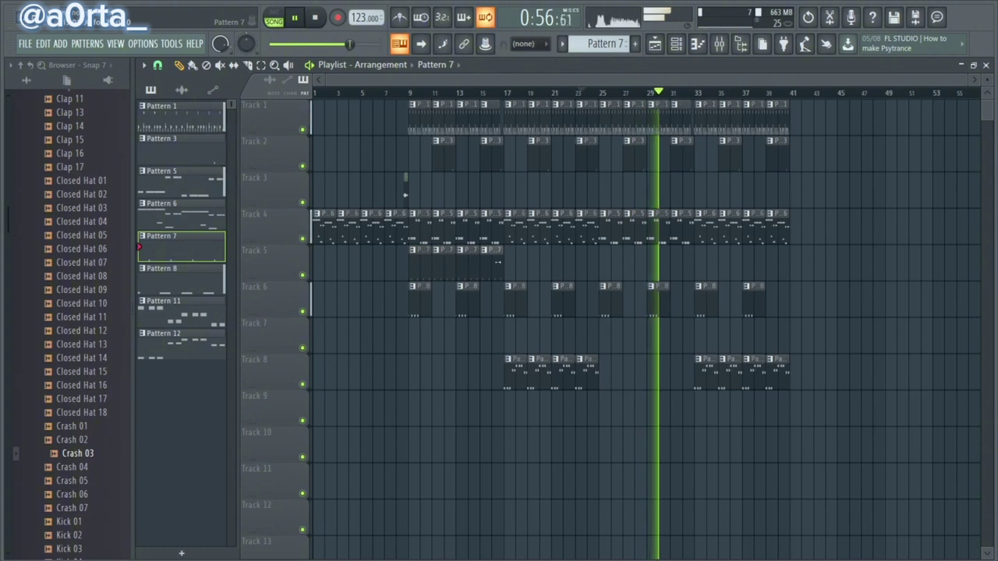
Duplicate the Pattern 7 clips on Track 5 so four more run from bar 17 through bar 24
{"action": "scroll", "coordinate": [509, 92], "scroll_direction": "up", "scroll_amount": 3}
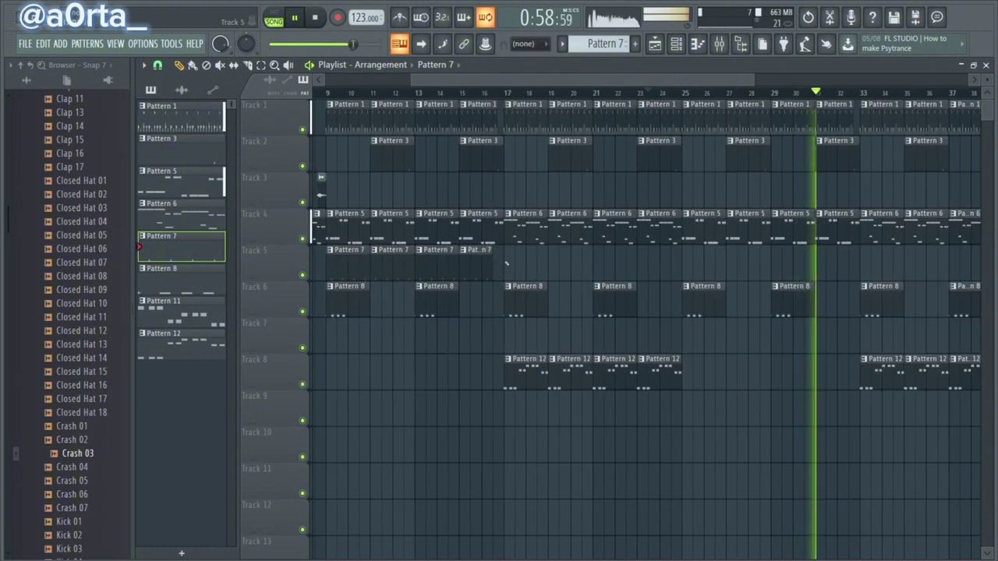
{"action": "mouse_move", "coordinate": [435, 266]}
{"action": "left_mouse_down"}
{"action": "mouse_move", "coordinate": [365, 260]}
{"action": "mouse_move", "coordinate": [544, 259]}
{"action": "left_mouse_up"}
{"action": "left_click", "coordinate": [662, 265]}
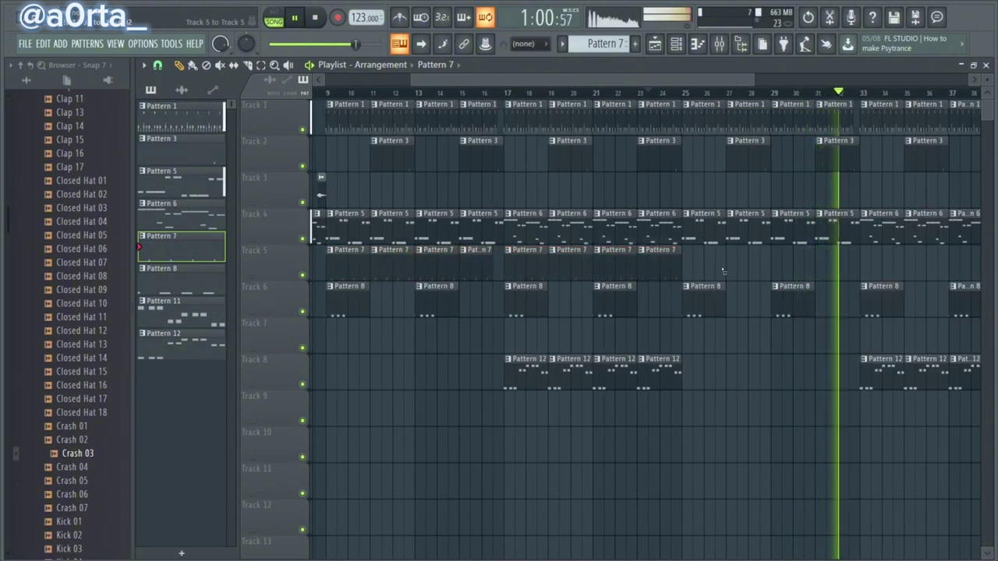
Fill Track 8 from bar 25 through bar 32 with Pattern 11 clips and play the transition from bar 24
{"action": "left_click", "coordinate": [676, 93]}
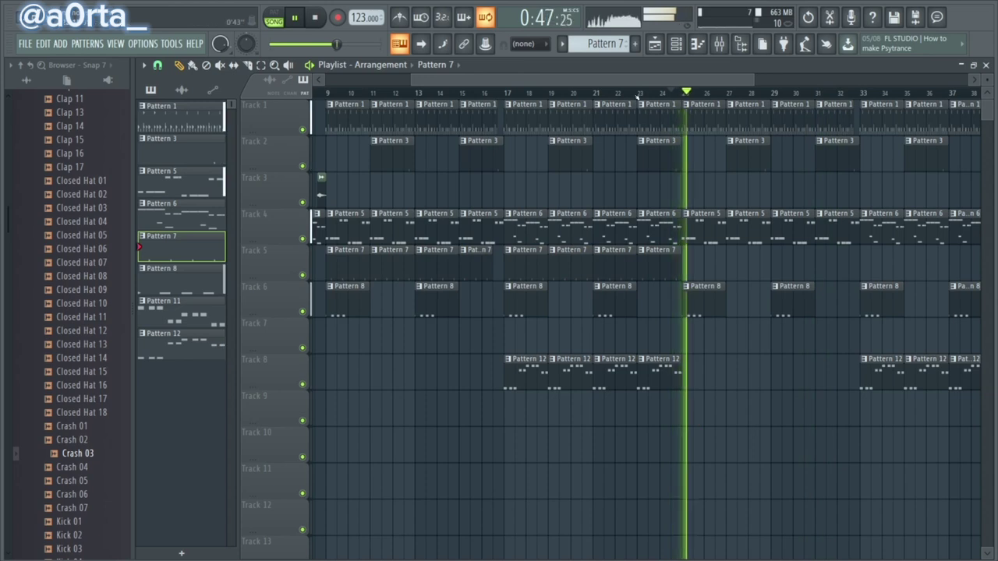
{"action": "scroll", "coordinate": [638, 95], "scroll_direction": "down", "scroll_amount": 3}
{"action": "left_click", "coordinate": [587, 93]}
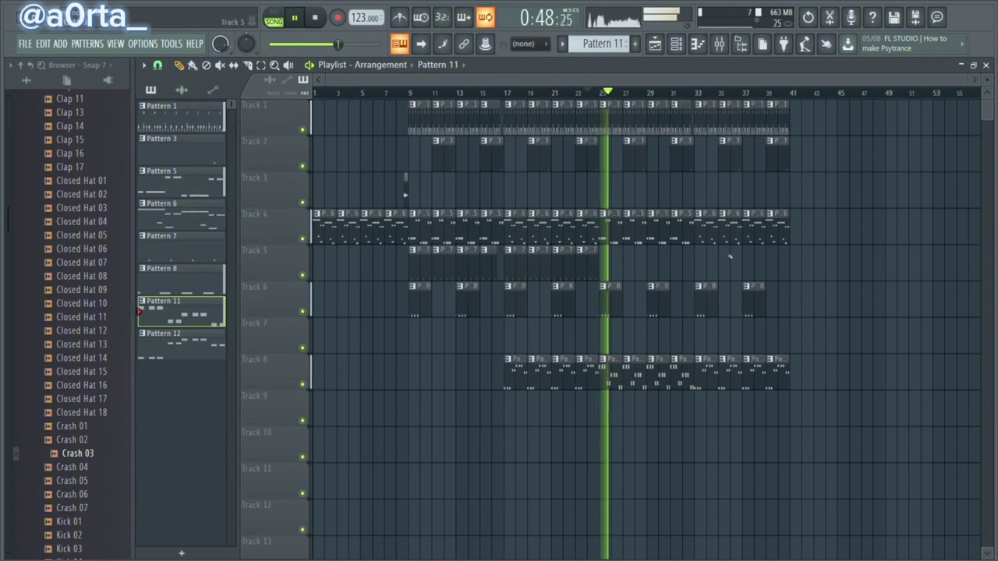
{"action": "scroll", "coordinate": [689, 95], "scroll_direction": "up", "scroll_amount": 3}
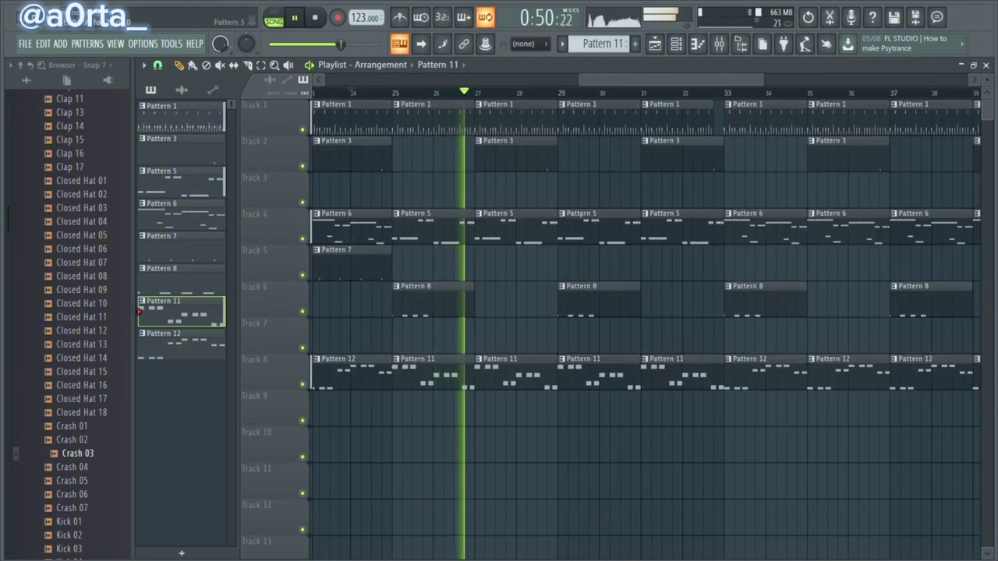
{"action": "left_click", "coordinate": [351, 93]}
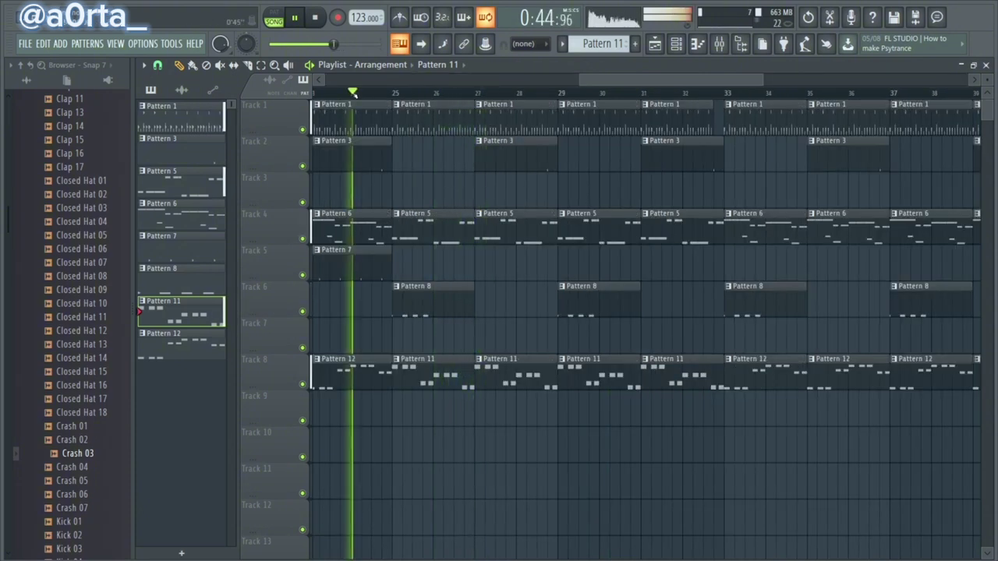
Move the dante kick notes out of Pattern 1 into the empty Pattern 10 and return to the playlist
{"action": "double_click", "coordinate": [431, 104]}
{"action": "scroll", "coordinate": [487, 212], "scroll_direction": "left", "scroll_amount": 1}
{"action": "left_click_drag", "start_coordinate": [487, 212], "coordinate": [127, 346]}
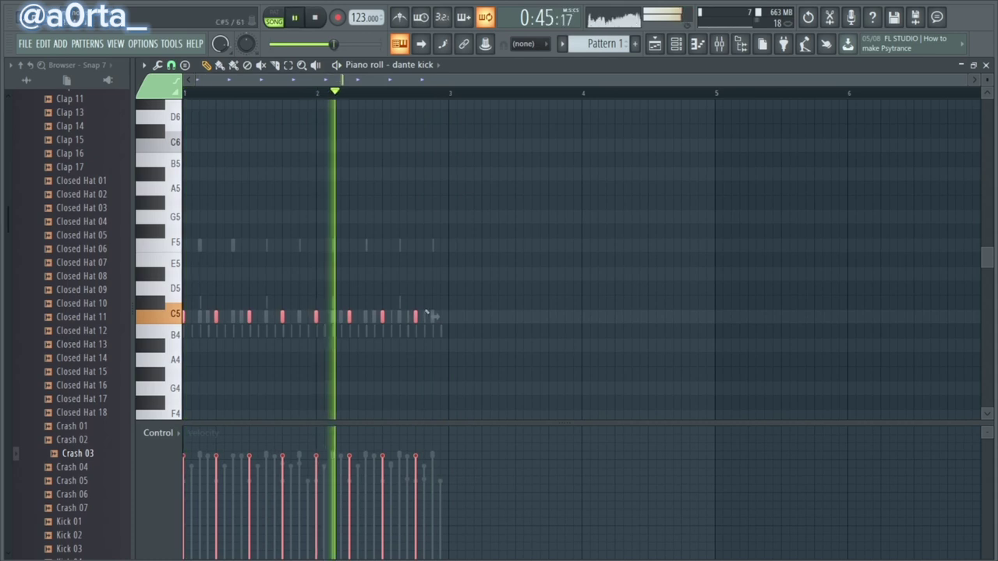
{"action": "key", "text": "Delete"}
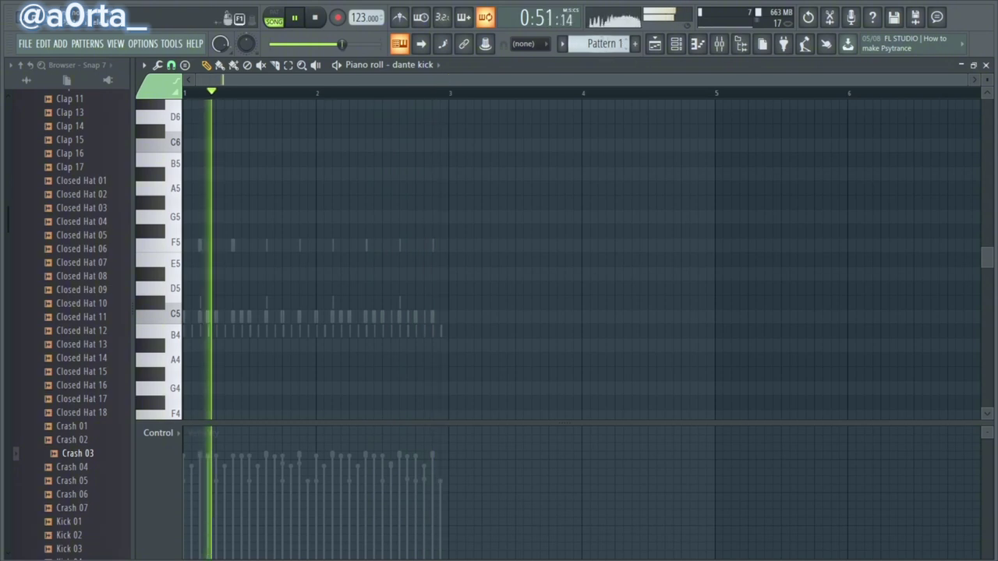
{"action": "left_click", "coordinate": [635, 43]}
{"action": "left_click", "coordinate": [655, 44]}
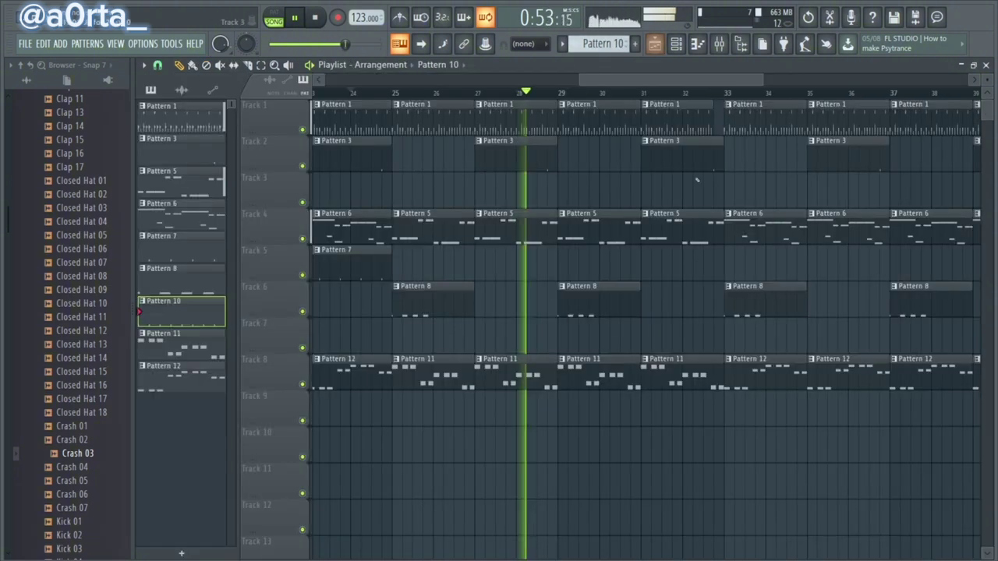
Place two consecutive Pattern 10 clips on Track 3 from bar 29 through bar 32
{"action": "left_click", "coordinate": [582, 270]}
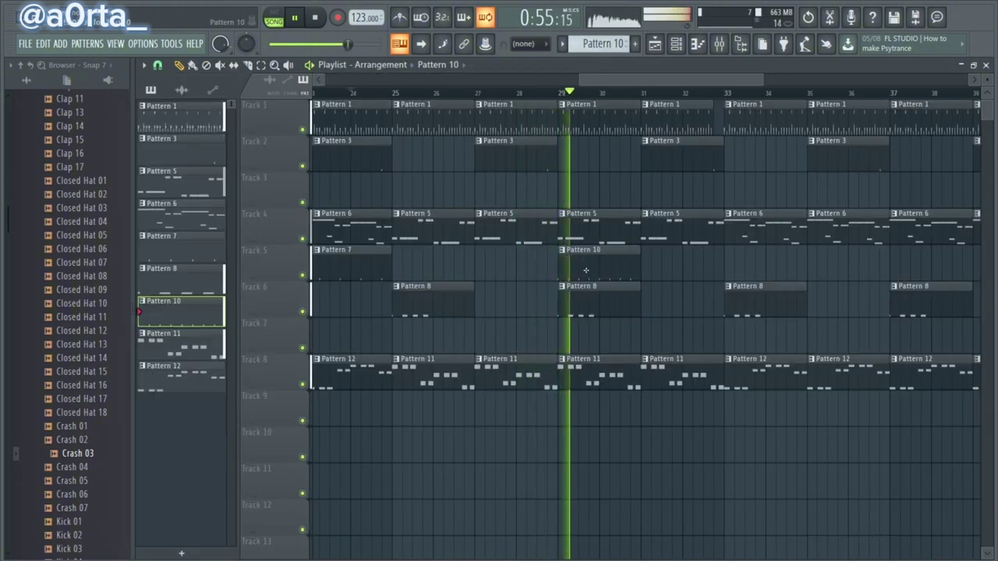
{"action": "left_click_drag", "start_coordinate": [582, 271], "coordinate": [583, 193]}
{"action": "left_click_drag", "start_coordinate": [697, 193], "coordinate": [673, 192]}
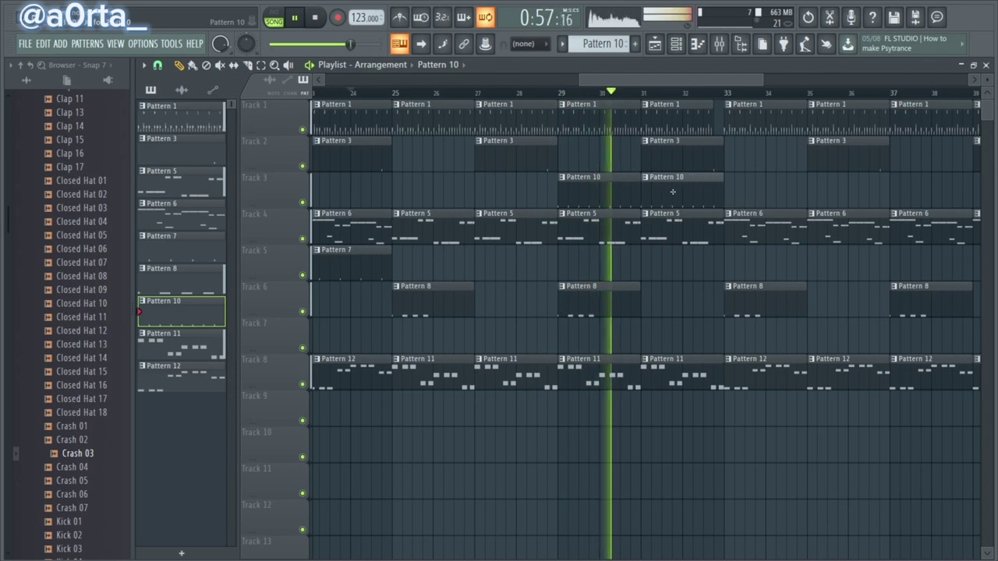
{"action": "scroll", "coordinate": [644, 92], "scroll_direction": "down", "scroll_amount": 3}
{"action": "scroll", "coordinate": [608, 99], "scroll_direction": "down", "scroll_amount": 3}
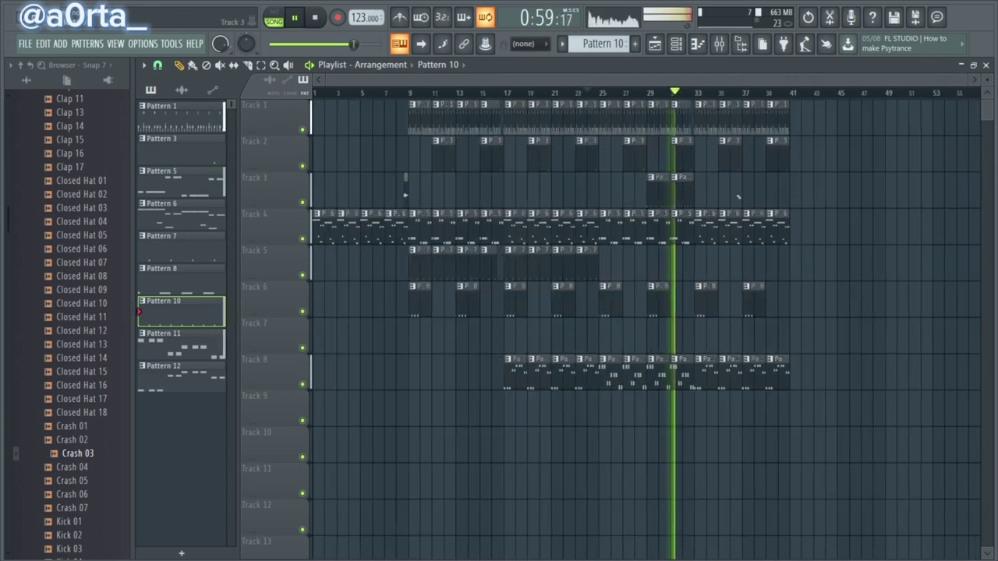
Fill Track 3 with Pattern 10 clips from bar 9 through bar 24
{"action": "left_click", "coordinate": [404, 93]}
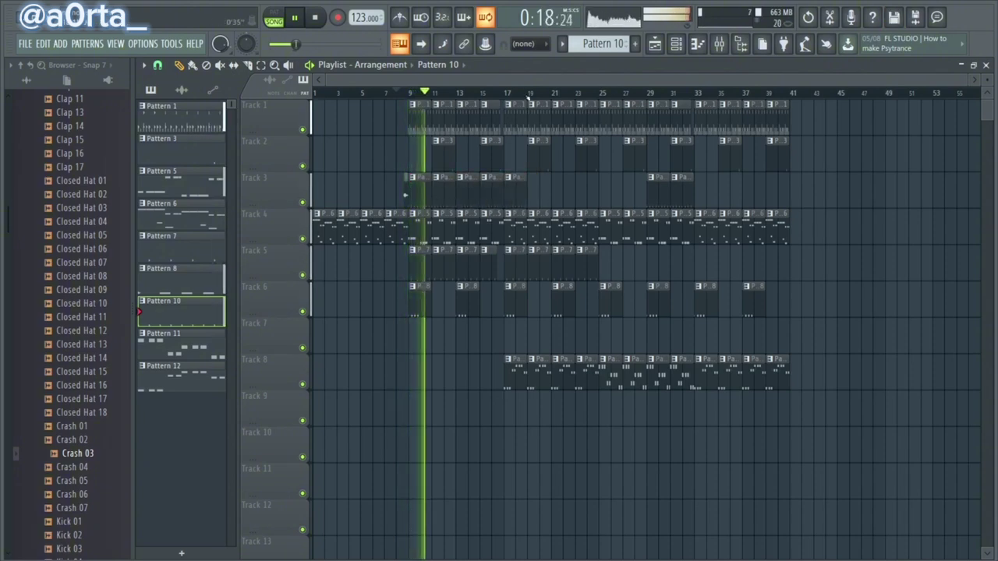
{"action": "scroll", "coordinate": [529, 95], "scroll_direction": "up", "scroll_amount": 4}
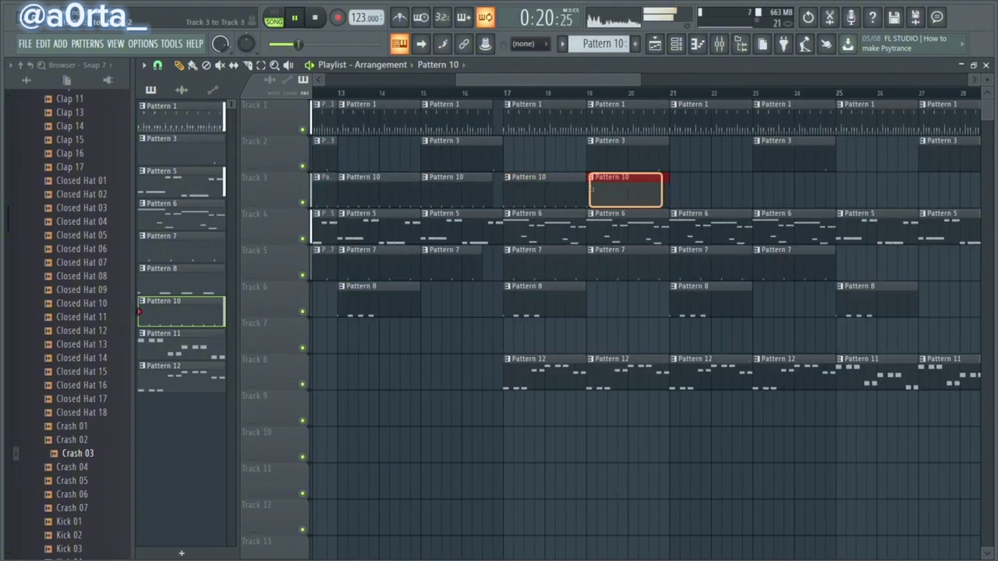
{"action": "left_click_drag", "start_coordinate": [591, 187], "coordinate": [782, 187]}
{"action": "scroll", "coordinate": [740, 95], "scroll_direction": "down", "scroll_amount": 3}
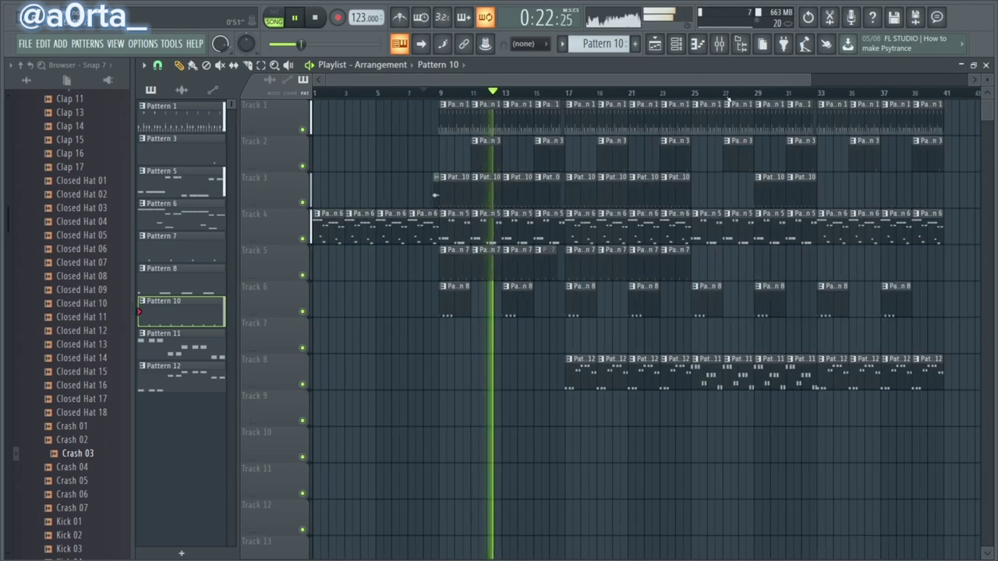
Trim the Pattern 10 clip at bar 29 on Track 3 down to its first kick hit
{"action": "left_click", "coordinate": [676, 92]}
{"action": "left_click_drag", "start_coordinate": [665, 83], "coordinate": [694, 84]}
{"action": "scroll", "coordinate": [711, 93], "scroll_direction": "up", "scroll_amount": 2}
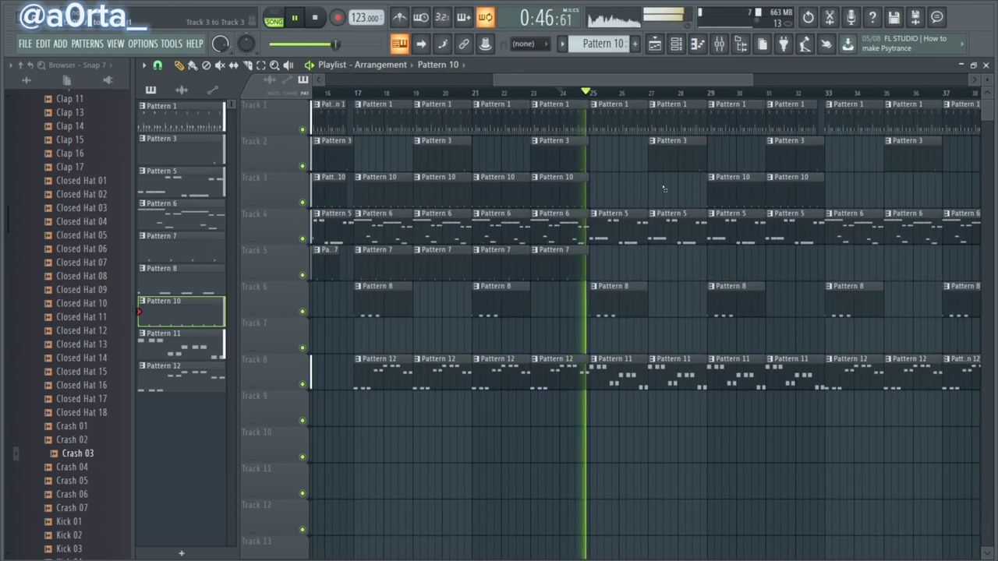
{"action": "scroll", "coordinate": [570, 193], "scroll_direction": "right", "scroll_amount": 3}
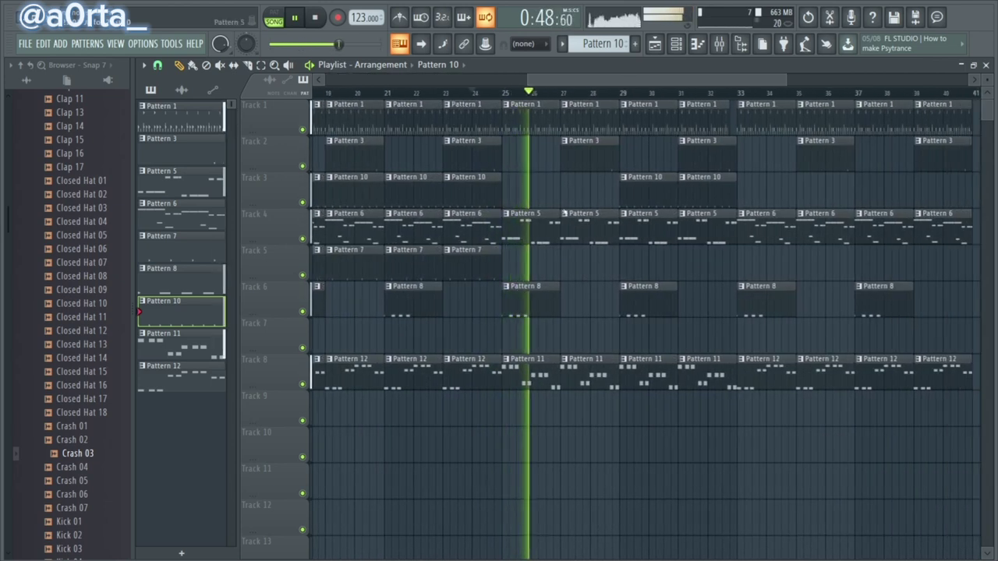
{"action": "scroll", "coordinate": [668, 97], "scroll_direction": "up", "scroll_amount": 2}
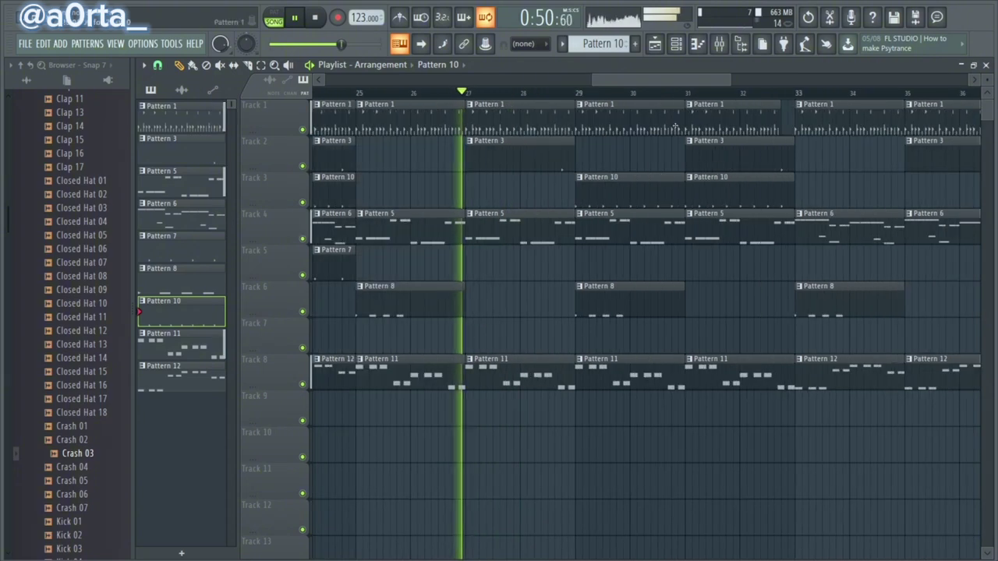
{"action": "left_click_drag", "start_coordinate": [682, 186], "coordinate": [591, 184]}
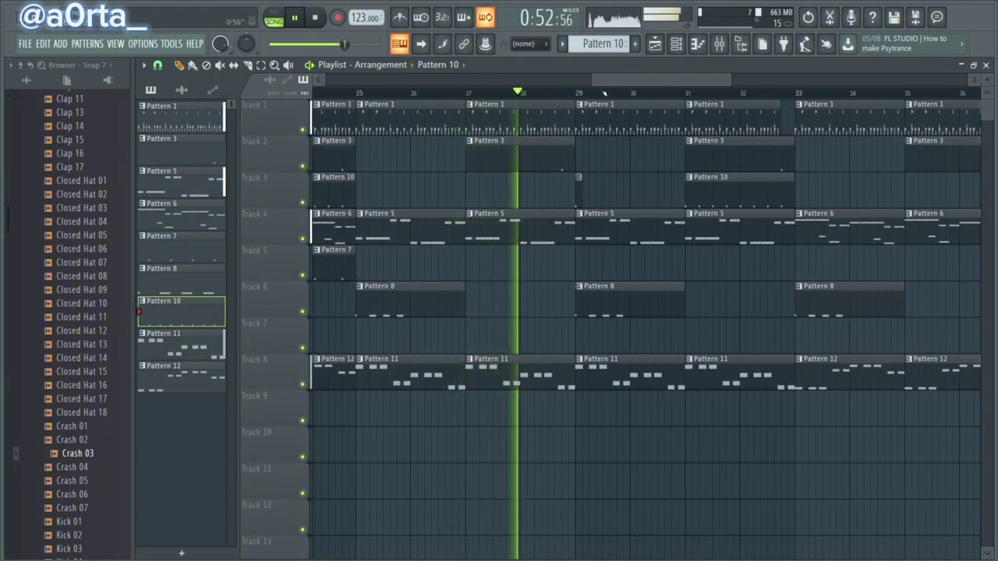
{"action": "scroll", "coordinate": [592, 188], "scroll_direction": "up", "scroll_amount": 2}
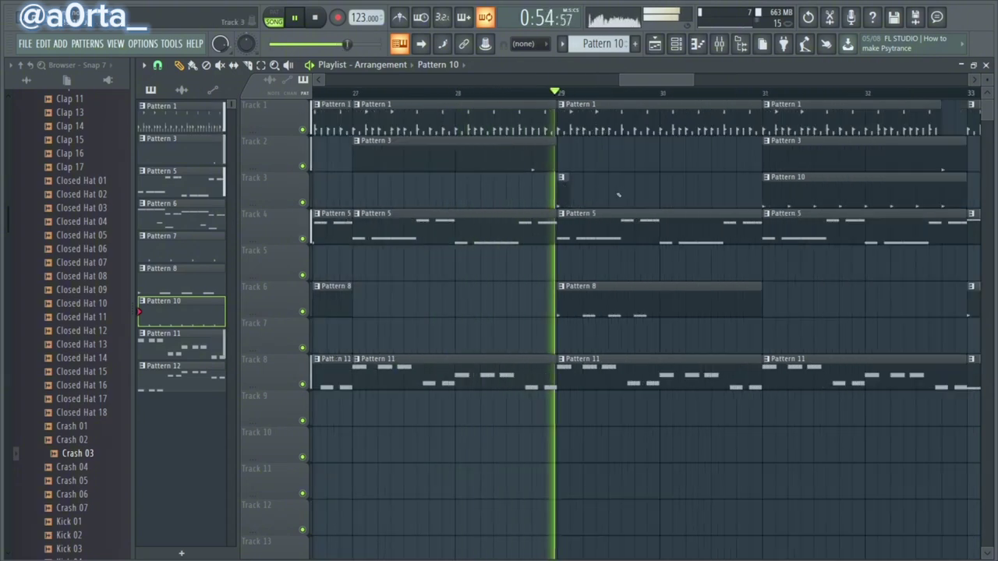
Replace the full Pattern 10 clip at bar 31 on Track 3 with single-kick clips at bar 31 and just before it
{"action": "left_click", "coordinate": [665, 192]}
{"action": "left_click_drag", "start_coordinate": [635, 83], "coordinate": [648, 84]}
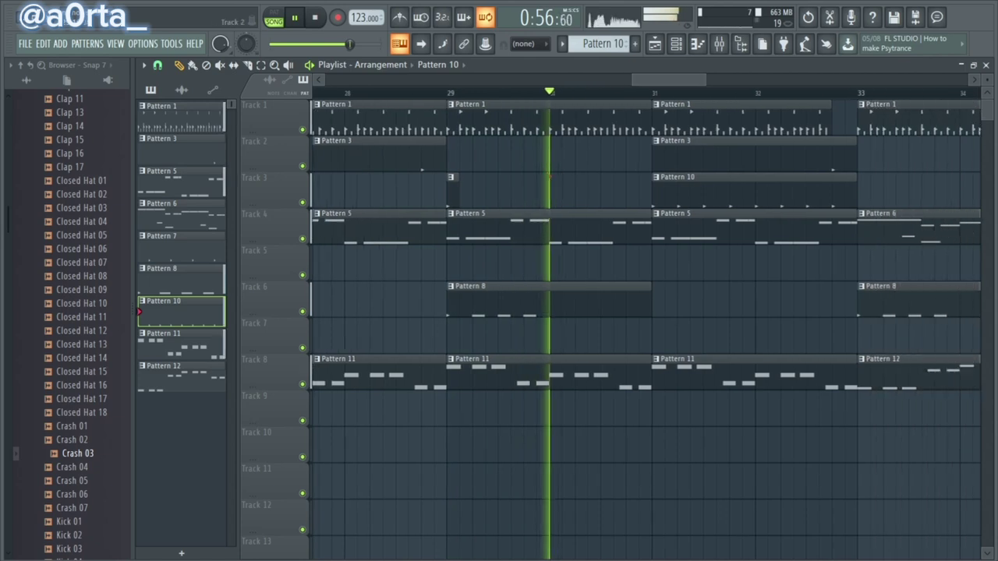
{"action": "right_click", "coordinate": [555, 192]}
{"action": "right_click", "coordinate": [657, 192]}
{"action": "left_click", "coordinate": [657, 192]}
{"action": "left_click", "coordinate": [634, 194]}
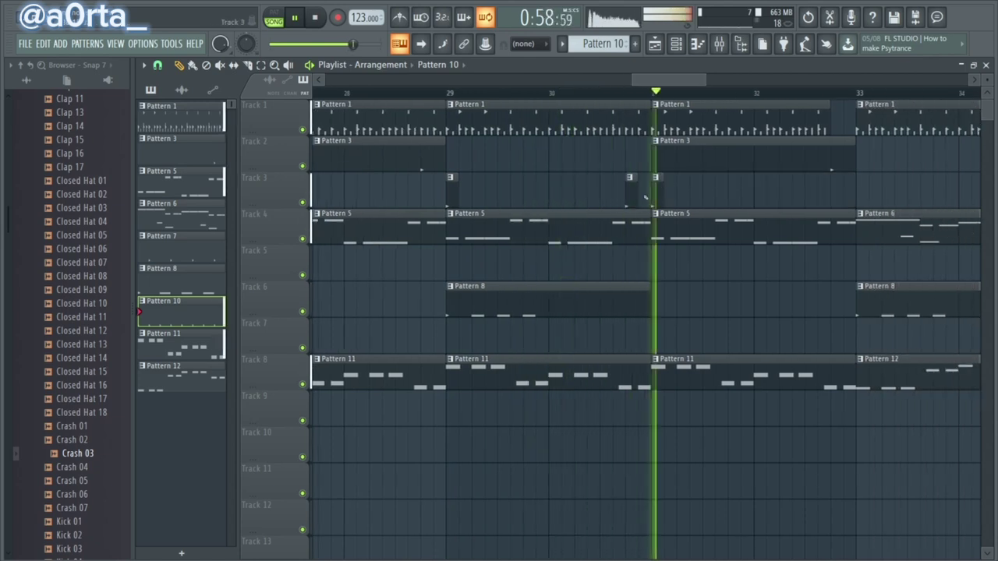
{"action": "scroll", "coordinate": [624, 191], "scroll_direction": "down", "scroll_amount": 3}
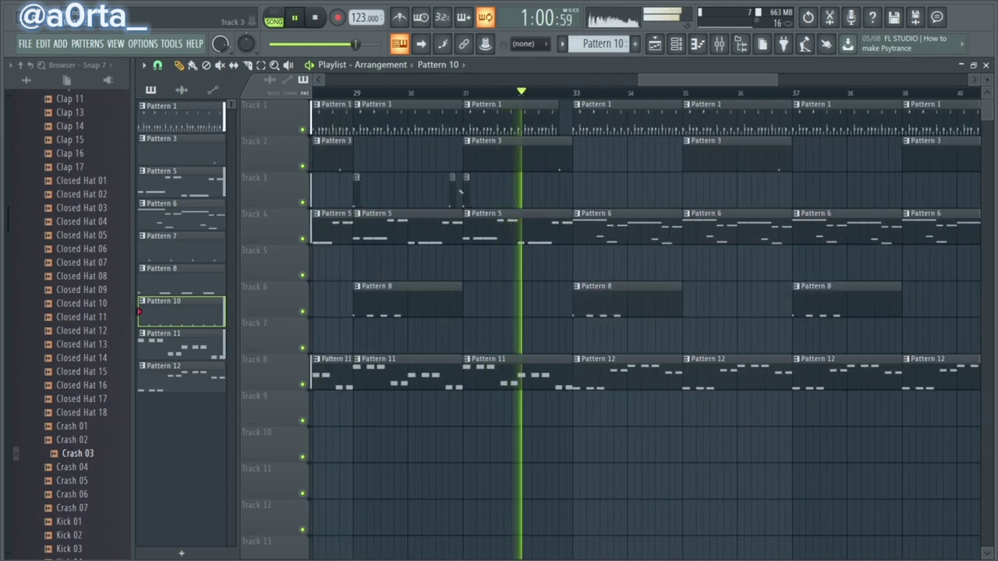
Copy the four Pattern 10 clips on Track 3 from bars 17 through 24 to bars 33 through 40
{"action": "scroll", "coordinate": [405, 195], "scroll_direction": "down", "scroll_amount": 5}
{"action": "left_click", "coordinate": [507, 93]}
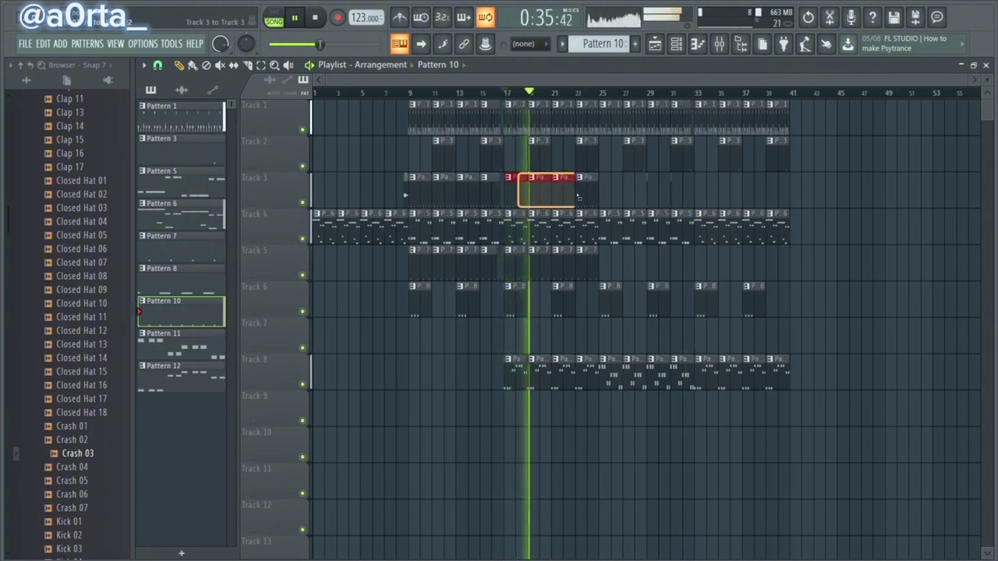
{"action": "left_click_drag", "start_coordinate": [578, 197], "coordinate": [588, 193]}
{"action": "left_click_drag", "start_coordinate": [589, 192], "coordinate": [756, 187]}
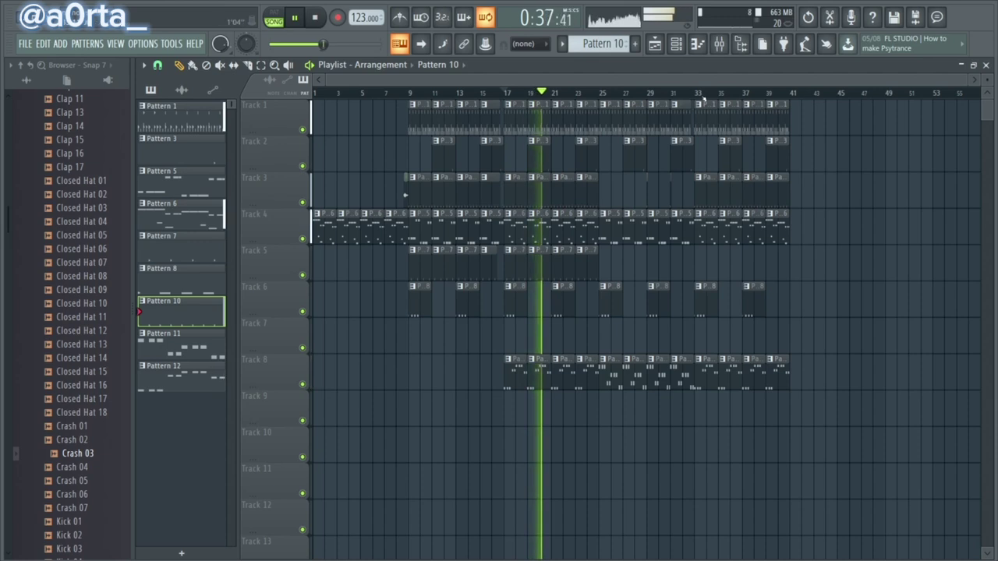
Move the TDC TrapHiHat (6) notes out of Pattern 1 into the empty Pattern 14
{"action": "scroll", "coordinate": [702, 100], "scroll_direction": "up", "scroll_amount": 3}
{"action": "left_click", "coordinate": [511, 92]}
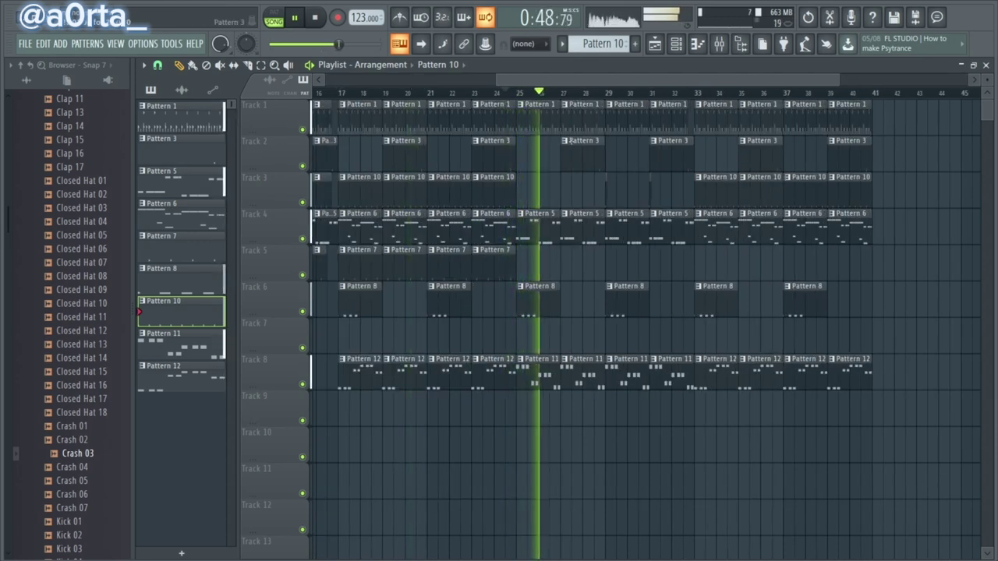
{"action": "double_click", "coordinate": [542, 124]}
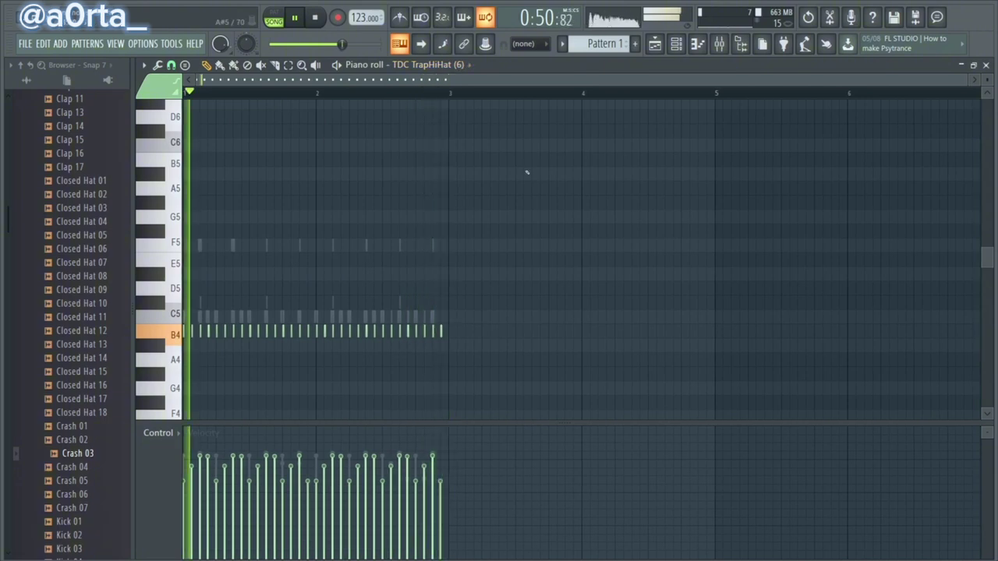
{"action": "key", "text": "ctrl+x"}
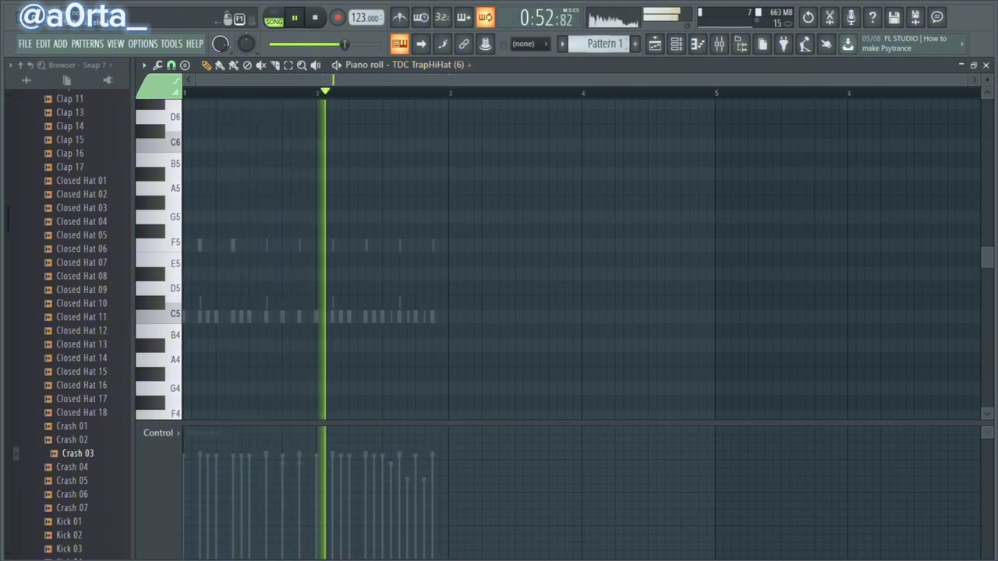
{"action": "scroll", "coordinate": [625, 46], "scroll_direction": "up", "scroll_amount": 6}
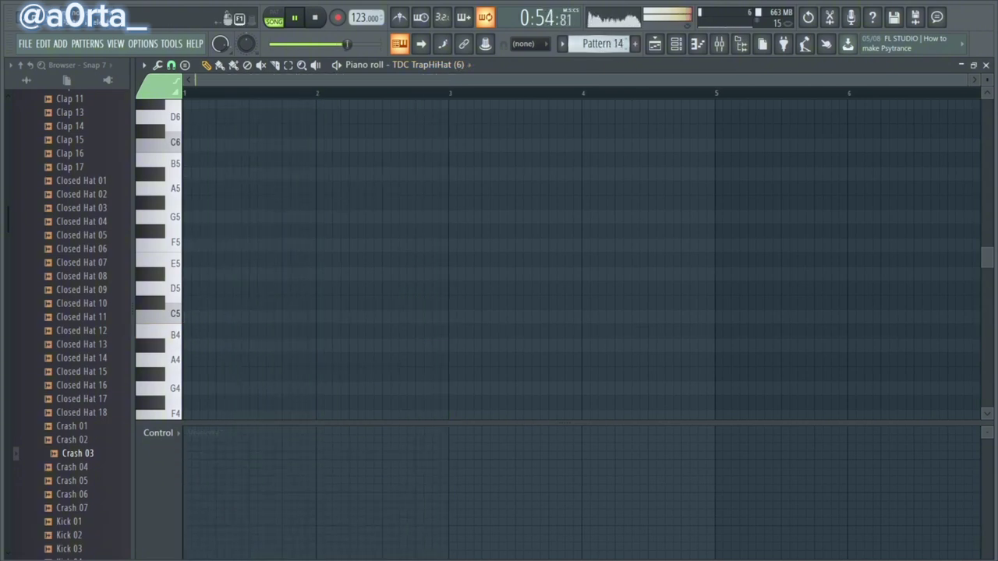
{"action": "key", "text": "ctrl+v"}
Place four Pattern 14 clips on Track 9 from bar 9 through bar 16, trimming the last one short of bar 17
{"action": "key", "text": "F5"}
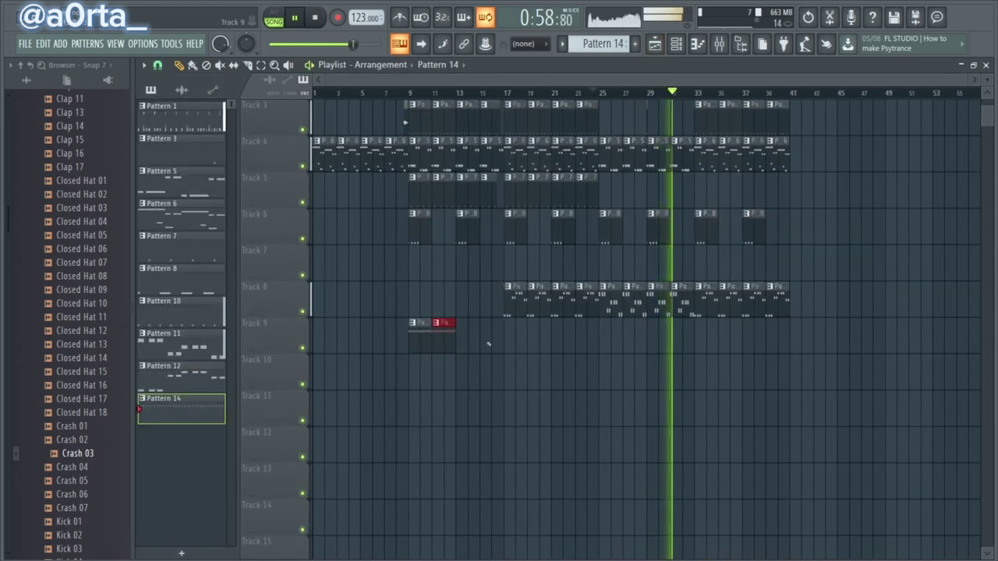
{"action": "scroll", "coordinate": [493, 99], "scroll_direction": "up", "scroll_amount": 2}
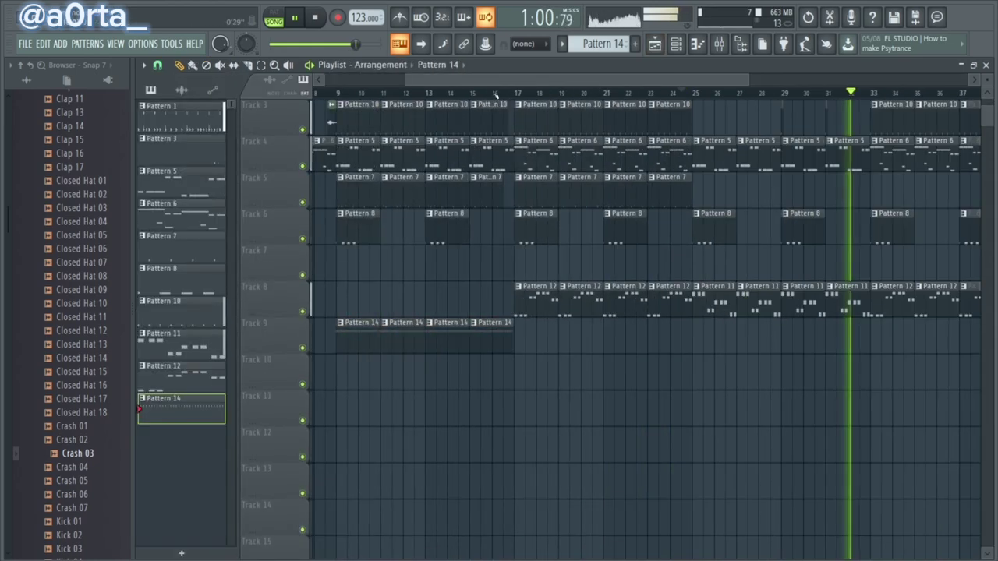
{"action": "left_click", "coordinate": [493, 94]}
{"action": "scroll", "coordinate": [503, 234], "scroll_direction": "up", "scroll_amount": 3}
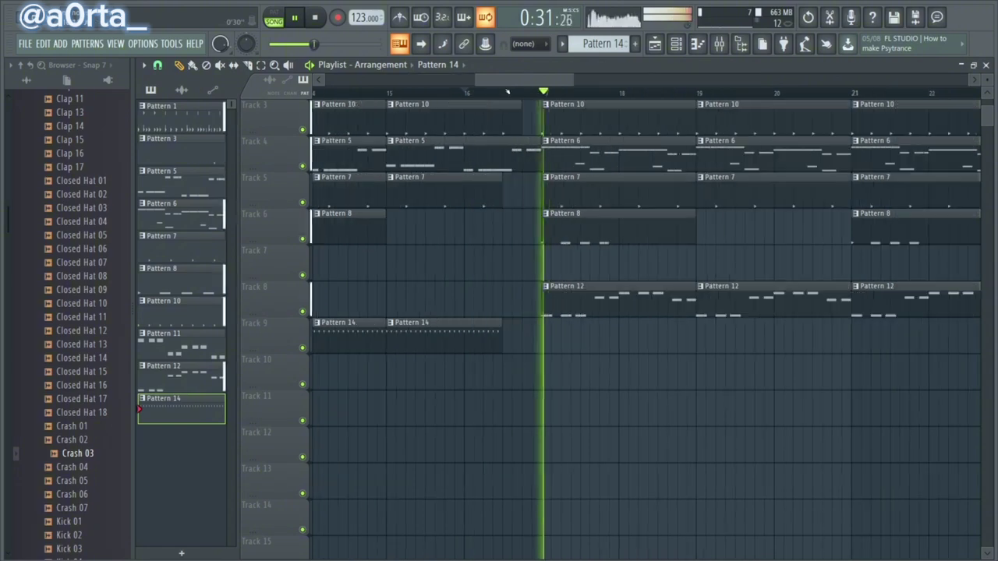
{"action": "left_click_drag", "start_coordinate": [502, 336], "coordinate": [549, 338]}
Place four consecutive full-length Pattern 14 clips on Track 9 from bar 17 through bar 24
{"action": "scroll", "coordinate": [499, 86], "scroll_direction": "down", "scroll_amount": 3}
{"action": "scroll", "coordinate": [499, 90], "scroll_direction": "up", "scroll_amount": 3}
{"action": "left_click", "coordinate": [375, 333]}
{"action": "mouse_move", "coordinate": [647, 342]}
{"action": "left_mouse_down"}
{"action": "mouse_move", "coordinate": [627, 343]}
{"action": "mouse_move", "coordinate": [666, 338]}
{"action": "left_mouse_up"}
{"action": "left_click", "coordinate": [668, 338], "text": "ctrl"}
{"action": "key", "text": "ctrl+b"}
{"action": "key", "text": "ctrl+b"}
{"action": "key", "text": "ctrl+b"}
{"action": "left_click", "coordinate": [735, 377], "text": "ctrl"}
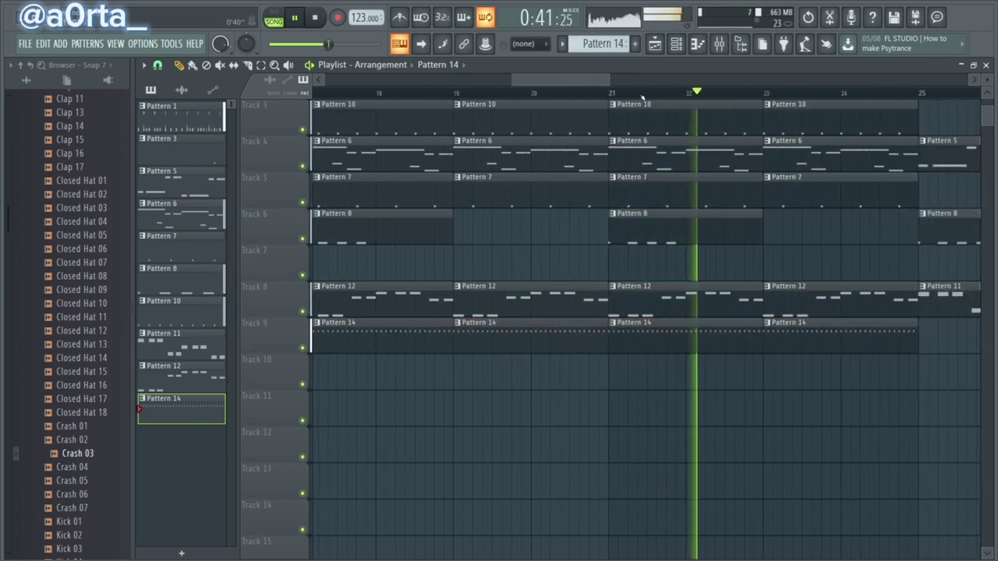
{"action": "scroll", "coordinate": [728, 197], "scroll_direction": "down", "scroll_amount": 5}
{"action": "scroll", "coordinate": [831, 348], "scroll_direction": "up", "scroll_amount": 2}
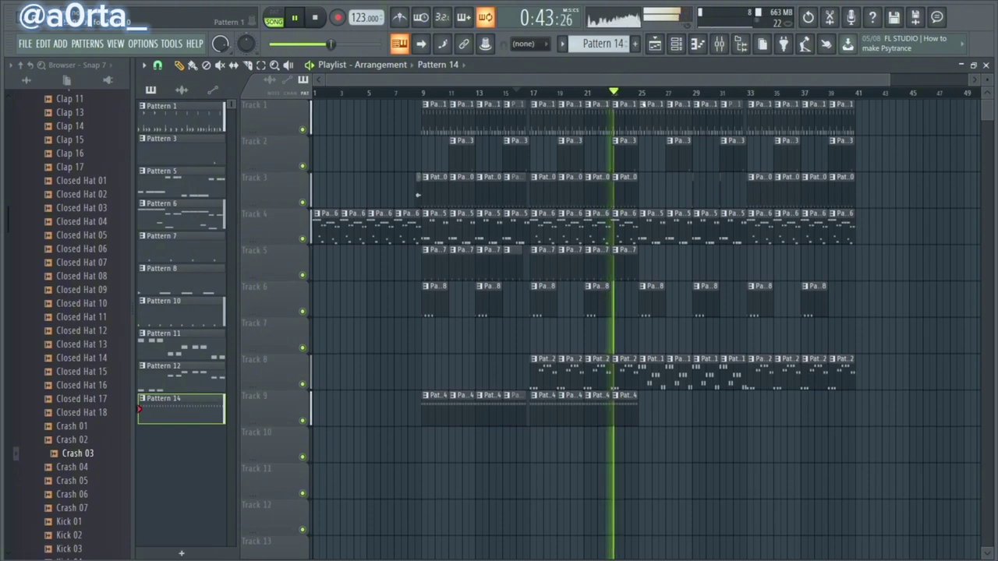
{"action": "scroll", "coordinate": [677, 192], "scroll_direction": "up", "scroll_amount": 2}
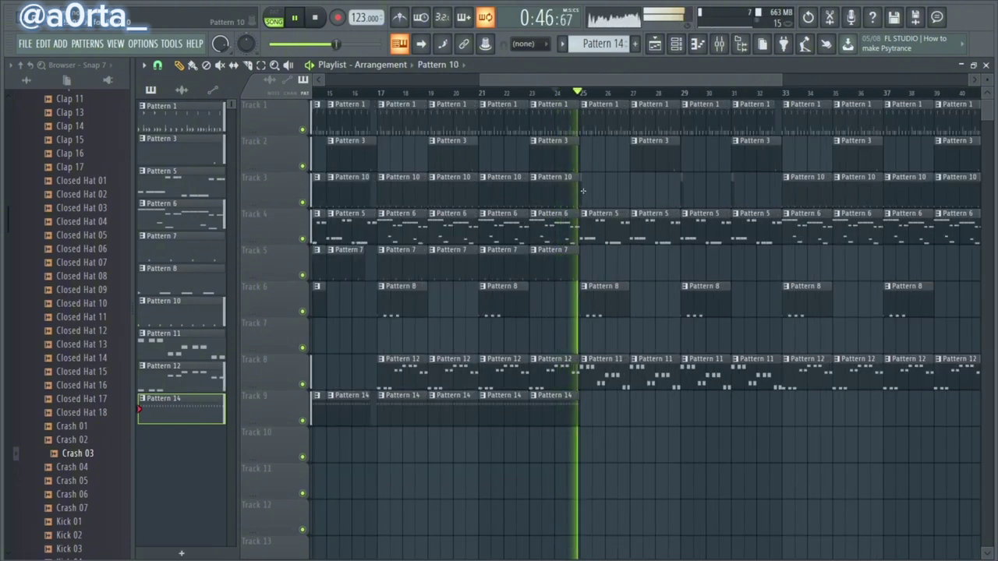
Place two short Pattern 10 clips on Track 3 late in bar 26, shifting the earlier one slightly ahead
{"action": "scroll", "coordinate": [644, 111], "scroll_direction": "up", "scroll_amount": 3}
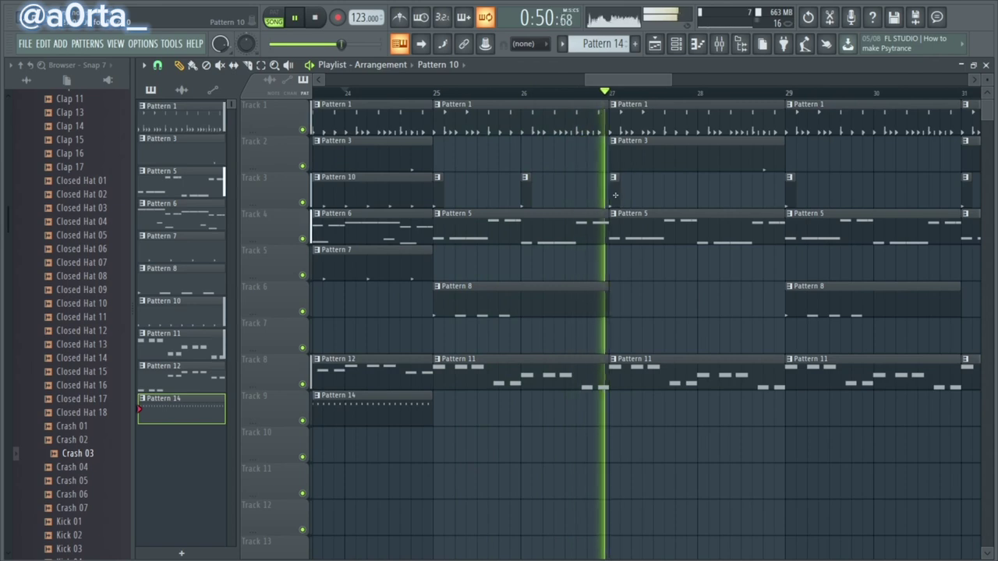
{"action": "left_click", "coordinate": [392, 97]}
{"action": "scroll", "coordinate": [506, 204], "scroll_direction": "up", "scroll_amount": 2}
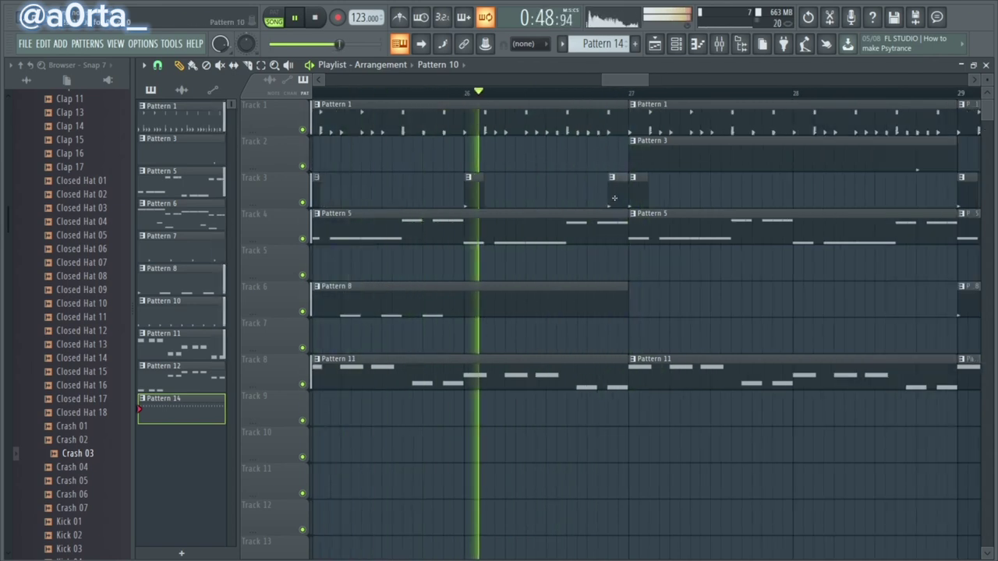
{"action": "left_click", "coordinate": [614, 198]}
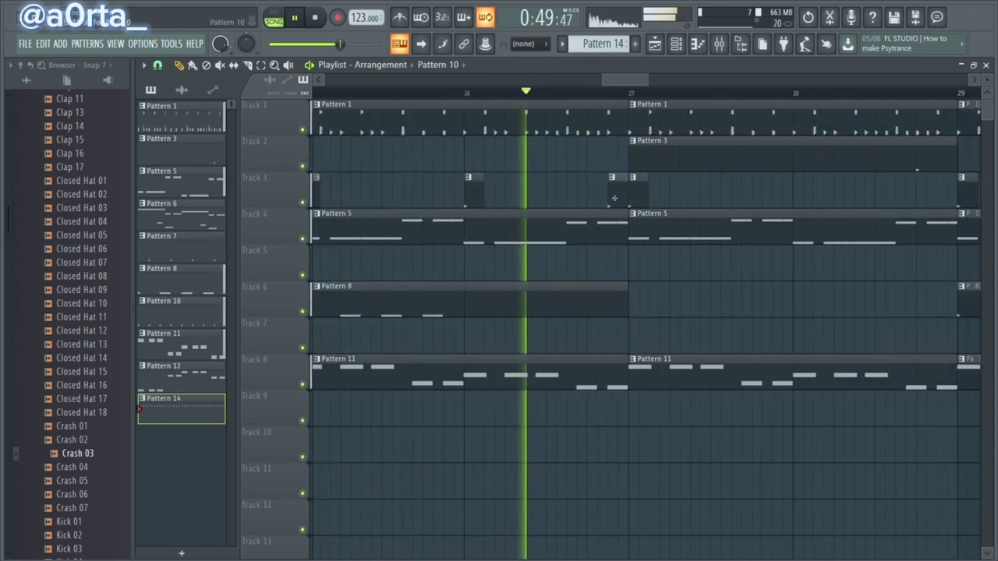
{"action": "scroll", "coordinate": [522, 140], "scroll_direction": "left", "scroll_amount": 1}
{"action": "left_click", "coordinate": [487, 94]}
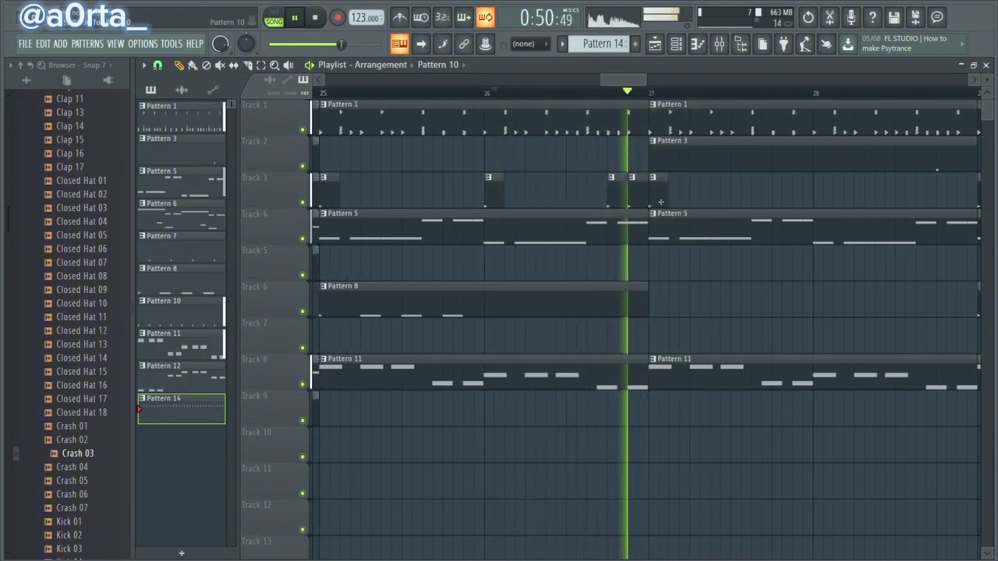
{"action": "left_click", "coordinate": [454, 93]}
{"action": "left_click_drag", "start_coordinate": [619, 187], "coordinate": [608, 188]}
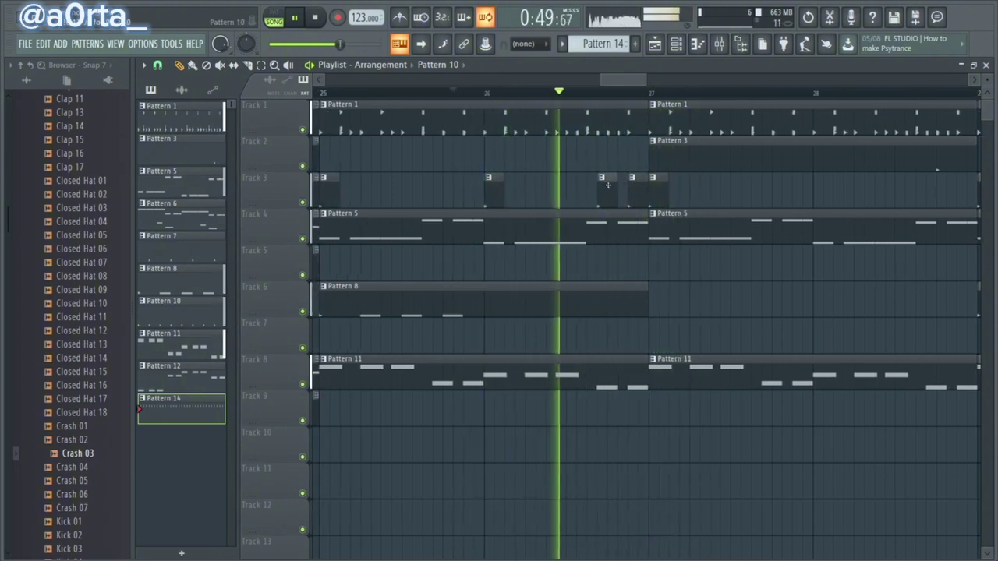
Place three short Pattern 10 clips on Track 3 in bar 28, one at its start and two near its end
{"action": "scroll", "coordinate": [628, 189], "scroll_direction": "down", "scroll_amount": 3}
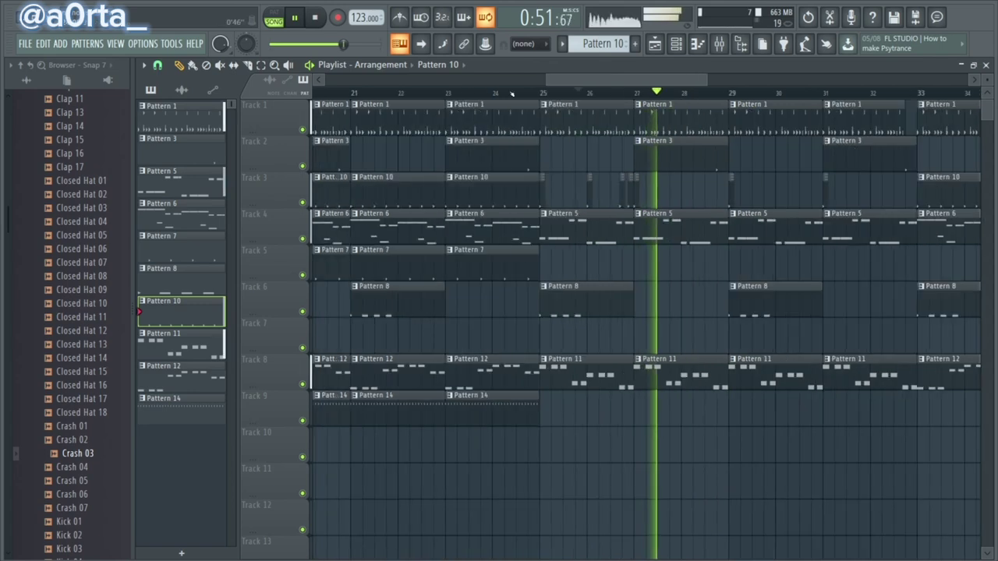
{"action": "left_click", "coordinate": [505, 93]}
{"action": "scroll", "coordinate": [744, 97], "scroll_direction": "down", "scroll_amount": 1}
{"action": "scroll", "coordinate": [776, 96], "scroll_direction": "up", "scroll_amount": 1}
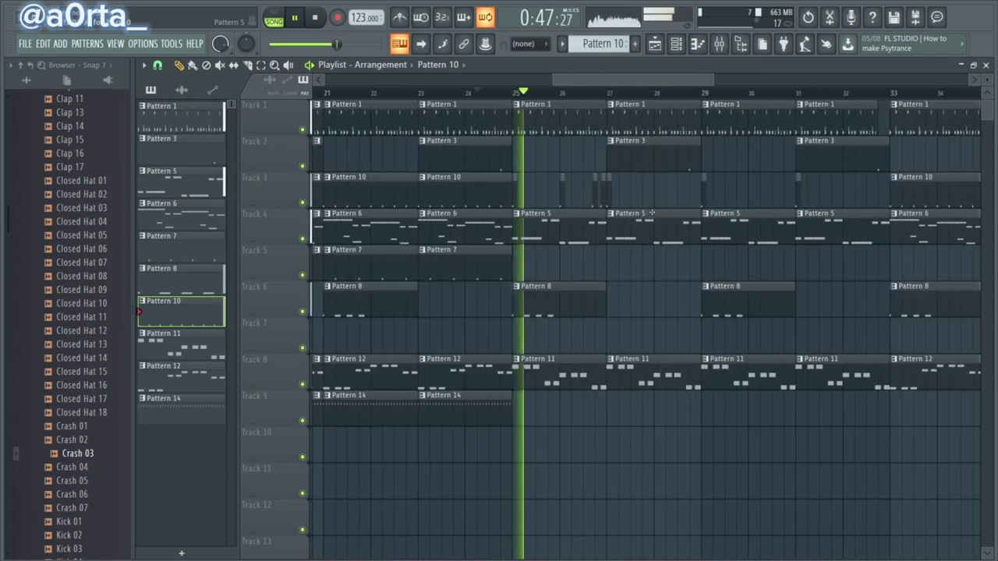
{"action": "scroll", "coordinate": [681, 96], "scroll_direction": "up", "scroll_amount": 1}
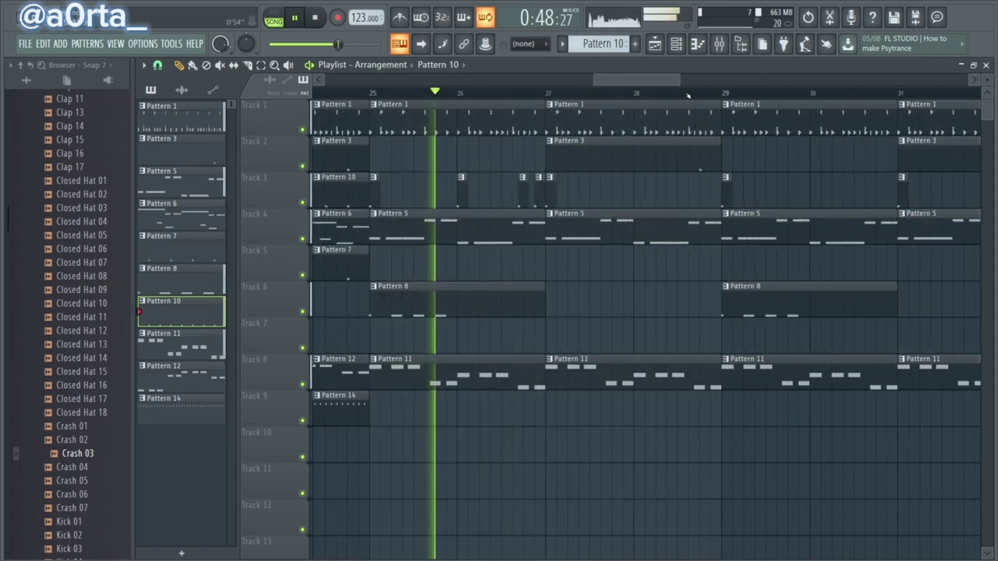
{"action": "left_click", "coordinate": [638, 190]}
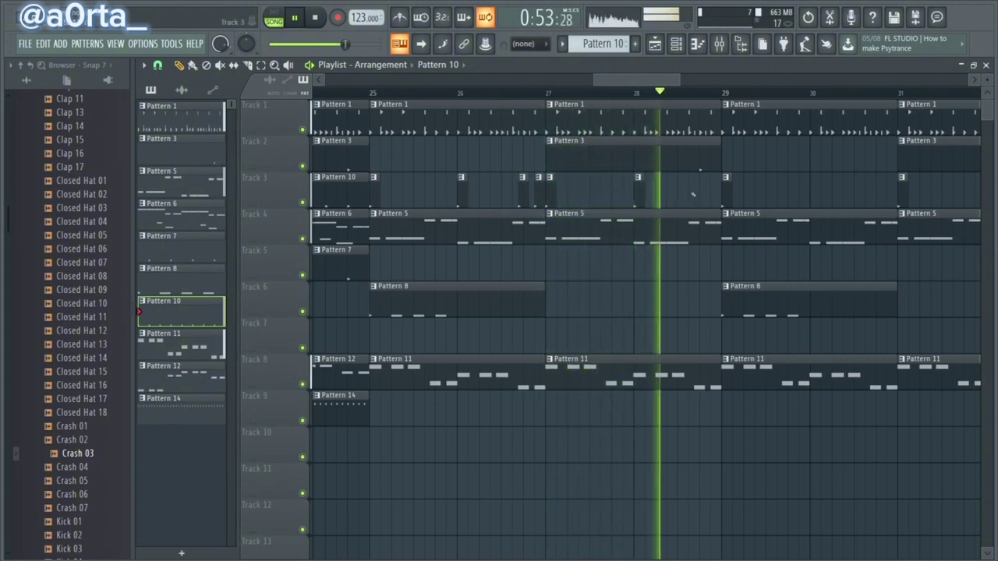
{"action": "left_click", "coordinate": [693, 189]}
{"action": "left_click", "coordinate": [704, 189]}
Extend the short Pattern 10 clips at bars 29 and 31 on Track 3 to two bars each, filling up to bar 33
{"action": "left_click_drag", "start_coordinate": [704, 191], "coordinate": [898, 189]}
{"action": "left_click", "coordinate": [623, 92]}
{"action": "left_click_drag", "start_coordinate": [661, 81], "coordinate": [690, 80]}
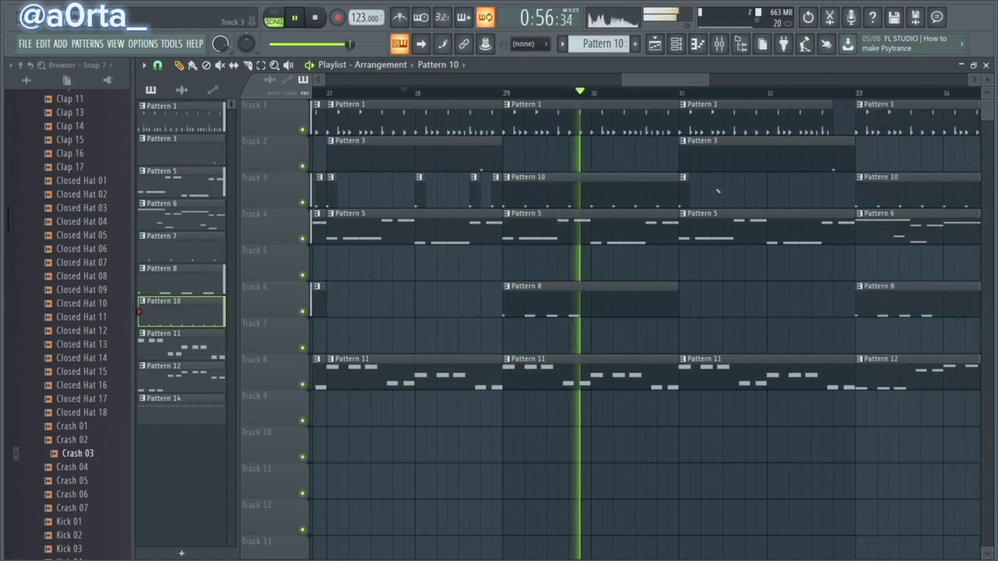
{"action": "left_click_drag", "start_coordinate": [690, 191], "coordinate": [856, 191]}
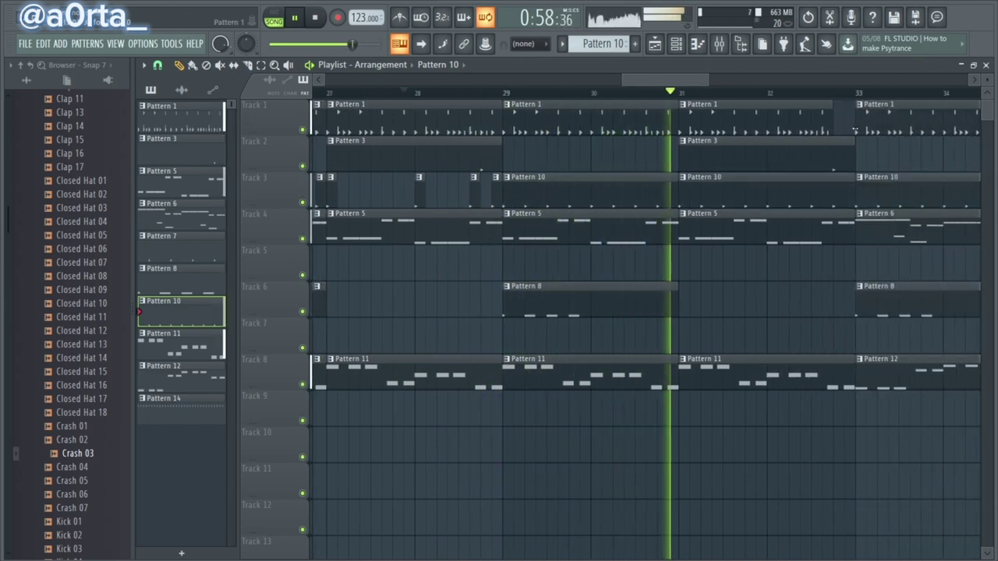
Move all clips in bars 33 through 40 four bars later so the section starts at bar 37
{"action": "scroll", "coordinate": [820, 92], "scroll_direction": "down", "scroll_amount": 6}
{"action": "scroll", "coordinate": [820, 92], "scroll_direction": "down", "scroll_amount": 1}
{"action": "left_click_drag", "start_coordinate": [835, 106], "coordinate": [723, 416]}
{"action": "key", "text": "space"}
{"action": "key", "text": "space"}
{"action": "scroll", "coordinate": [727, 91], "scroll_direction": "up", "scroll_amount": 3}
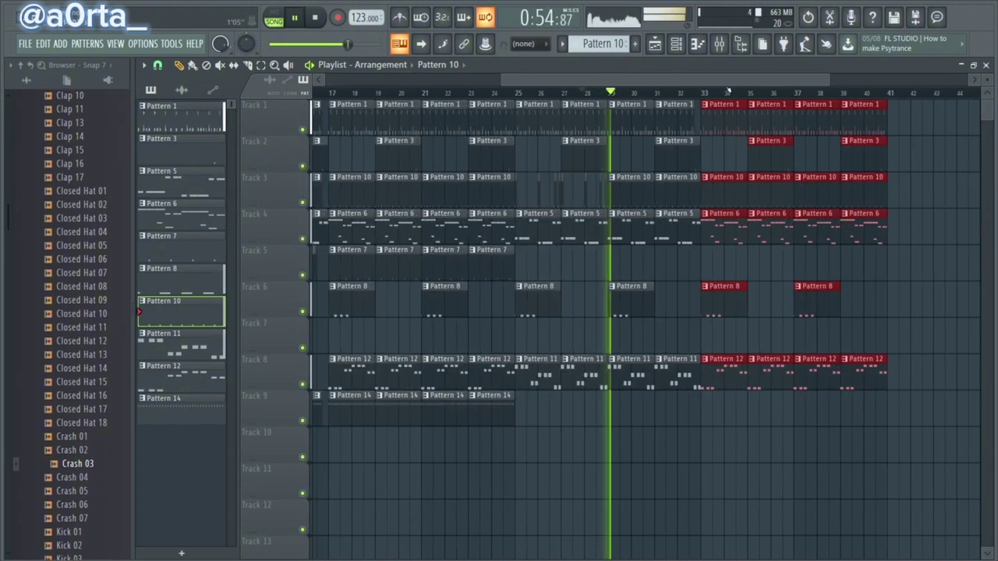
{"action": "left_click_drag", "start_coordinate": [715, 113], "coordinate": [808, 118]}
Duplicate all clips from bars 29 through 32 into the gap at bars 33 through 36
{"action": "left_click", "coordinate": [756, 159], "text": "ctrl"}
{"action": "left_click_drag", "start_coordinate": [700, 104], "coordinate": [625, 394]}
{"action": "key", "text": "ctrl+b"}
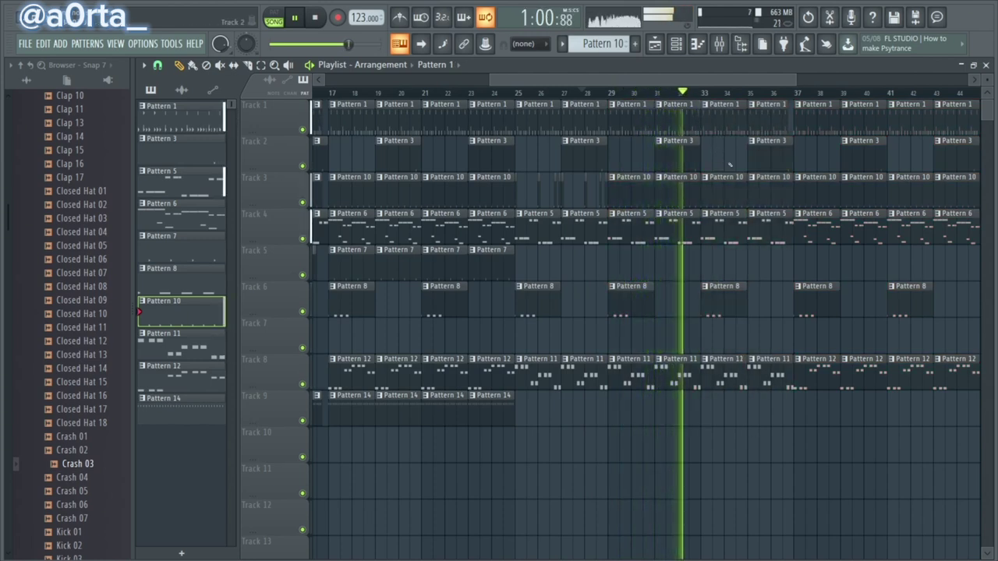
Trim the last Pattern 11 clip on Track 8 short of bar 37, flush with the end of the Pattern 1 clip
{"action": "scroll", "coordinate": [700, 93], "scroll_direction": "down", "scroll_amount": 3}
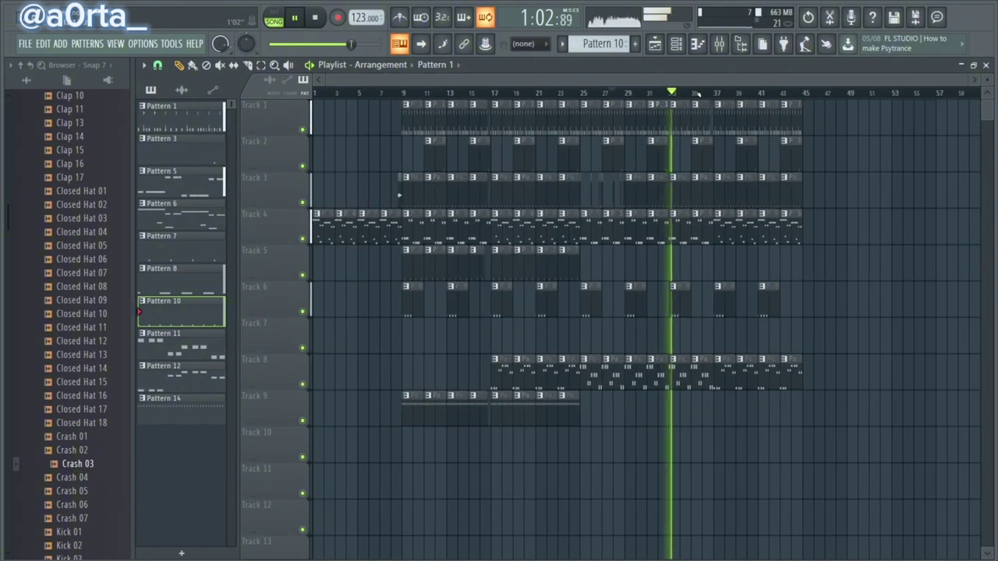
{"action": "scroll", "coordinate": [726, 100], "scroll_direction": "up", "scroll_amount": 3}
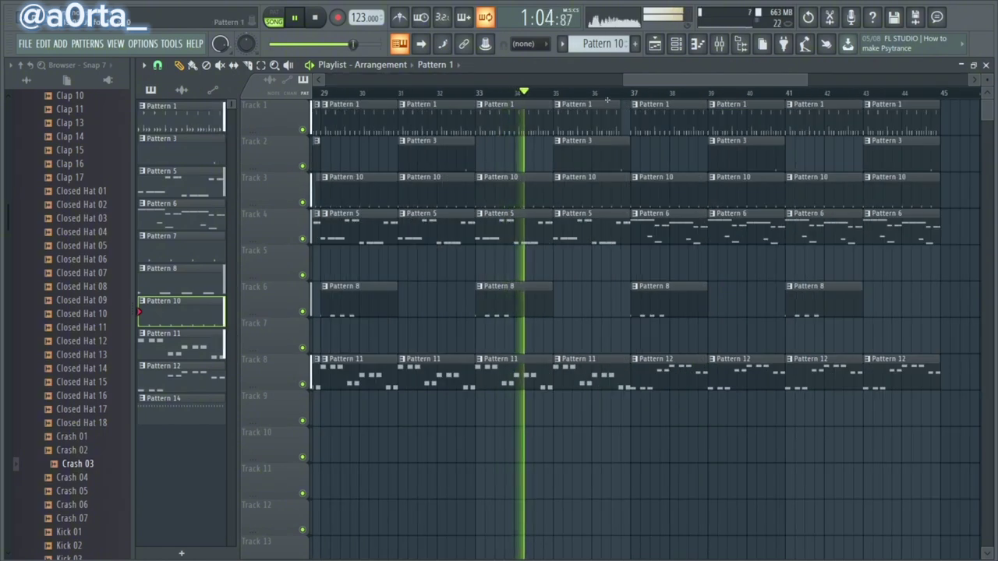
{"action": "left_click", "coordinate": [613, 93]}
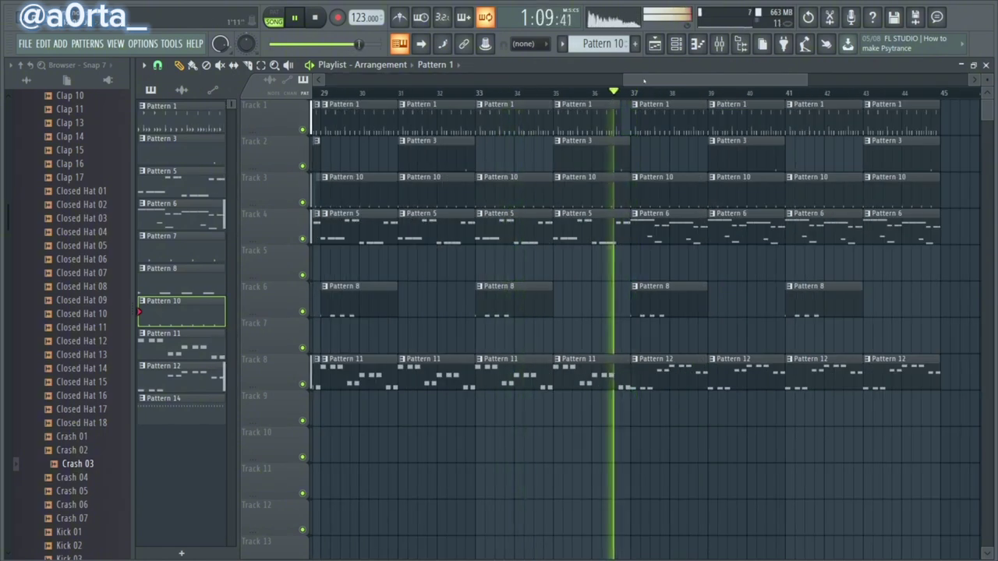
{"action": "scroll", "coordinate": [644, 80], "scroll_direction": "up", "scroll_amount": 3}
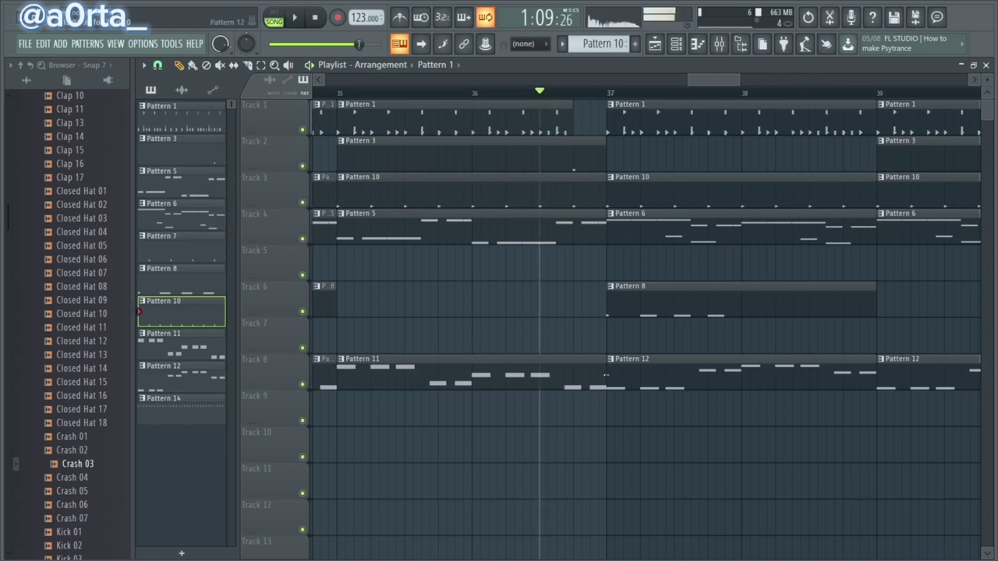
{"action": "mouse_move", "coordinate": [606, 376]}
{"action": "left_mouse_down"}
{"action": "mouse_move", "coordinate": [558, 376]}
{"action": "mouse_move", "coordinate": [576, 378]}
{"action": "left_mouse_up"}
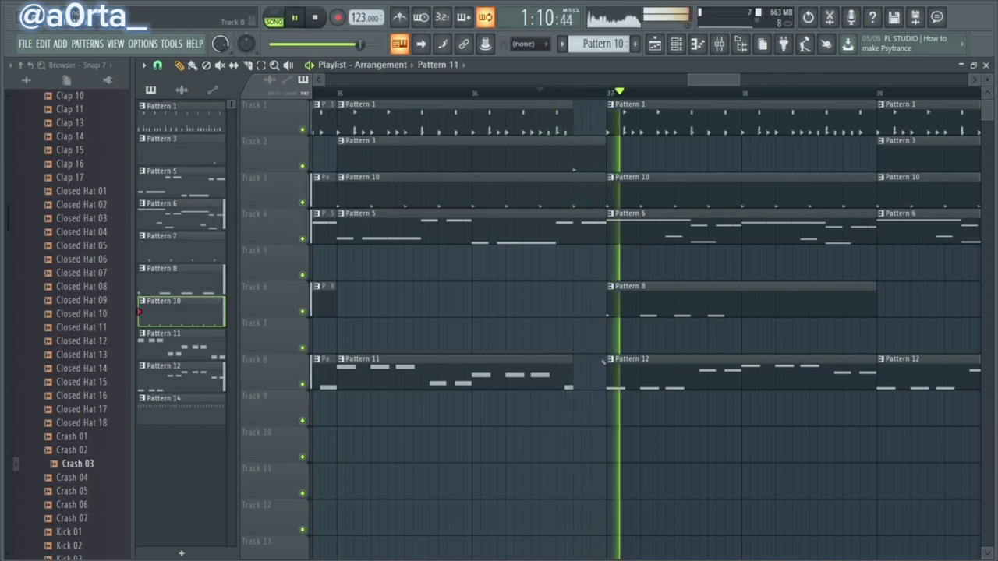
{"action": "key", "text": "space"}
{"action": "key", "text": "space"}
{"action": "key", "text": "space"}
Trim the Pattern 10 clip before bar 37 on Track 3 to the same end as the Pattern 1 clip
{"action": "left_click_drag", "start_coordinate": [601, 187], "coordinate": [574, 189]}
{"action": "key", "text": "space"}
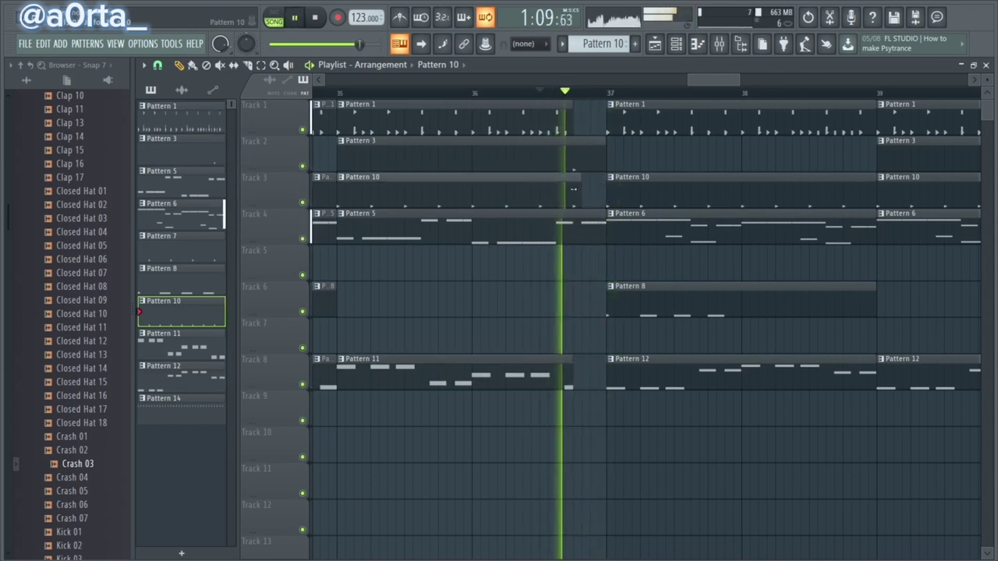
{"action": "key", "text": "space"}
{"action": "key", "text": "space"}
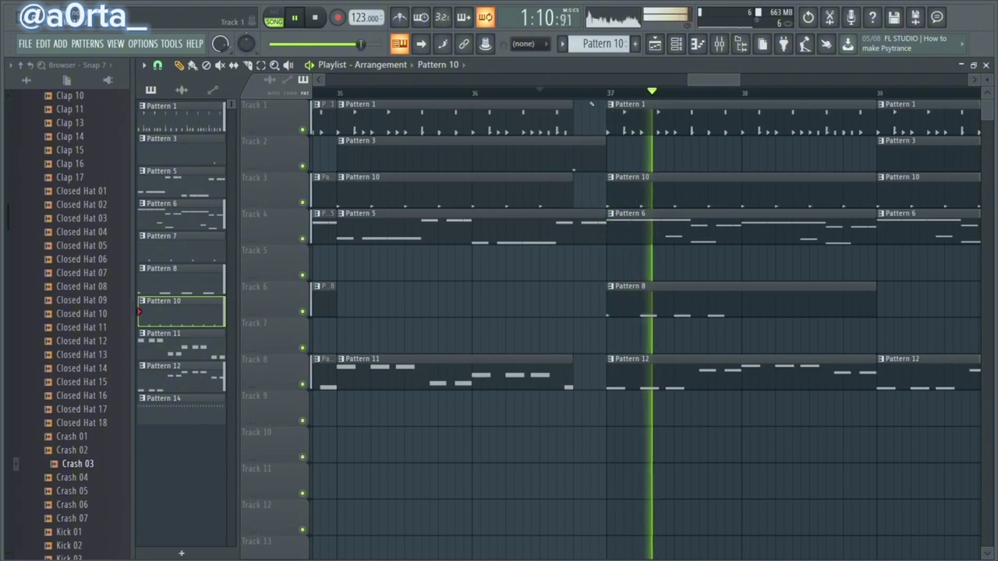
Copy four Pattern 7 clips on Track 5 and four Pattern 14 clips on Track 9 into bars 37 through 44
{"action": "scroll", "coordinate": [608, 168], "scroll_direction": "down", "scroll_amount": 4}
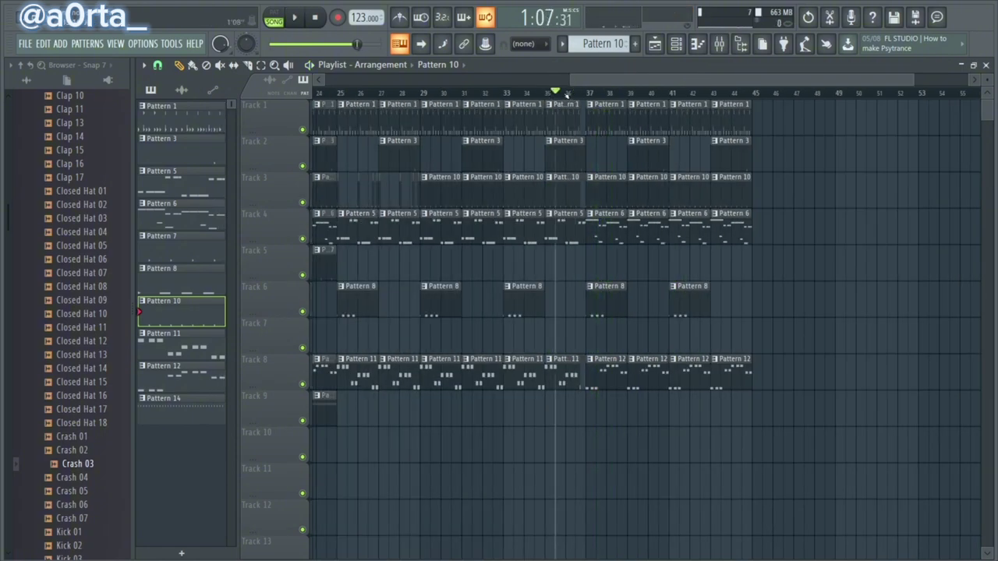
{"action": "scroll", "coordinate": [521, 318], "scroll_direction": "down", "scroll_amount": 3}
{"action": "left_click_drag", "start_coordinate": [600, 259], "coordinate": [408, 267]}
{"action": "left_click", "coordinate": [497, 451], "text": "ctrl"}
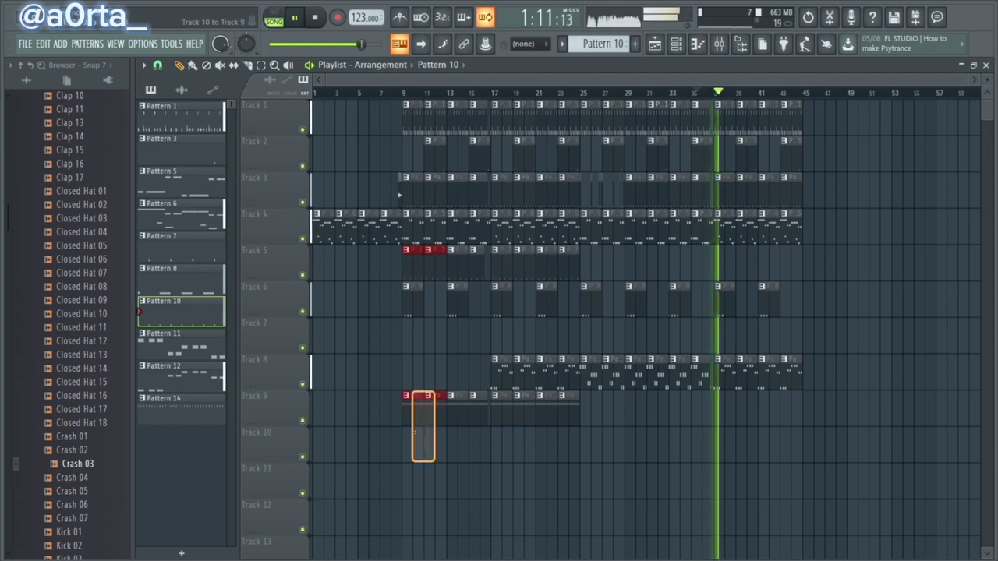
{"action": "left_click_drag", "start_coordinate": [414, 431], "coordinate": [715, 421]}
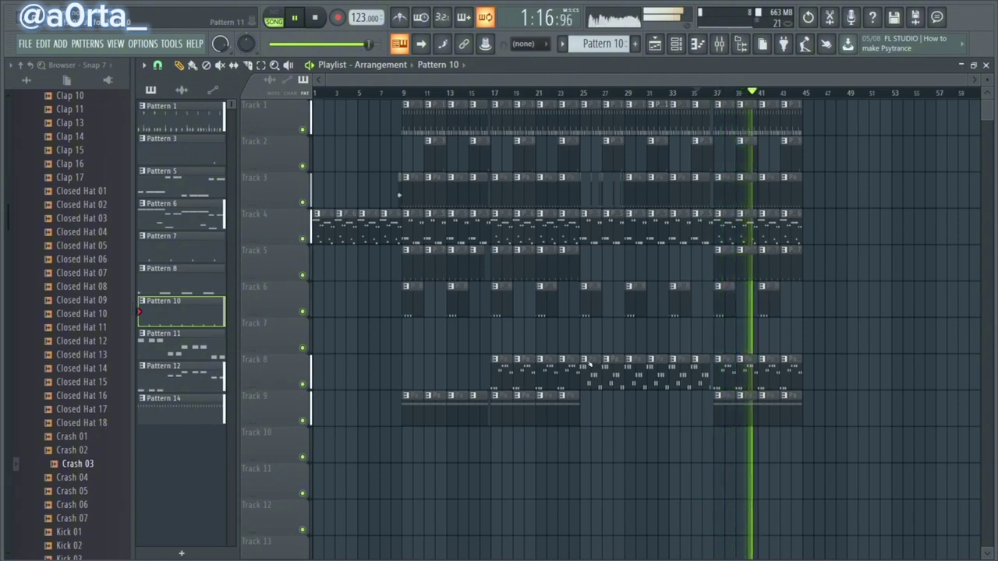
Recolour the Pattern 11 clips blue and the Pattern 5 clips purple
{"action": "right_click", "coordinate": [585, 363]}
{"action": "left_click", "coordinate": [614, 432]}
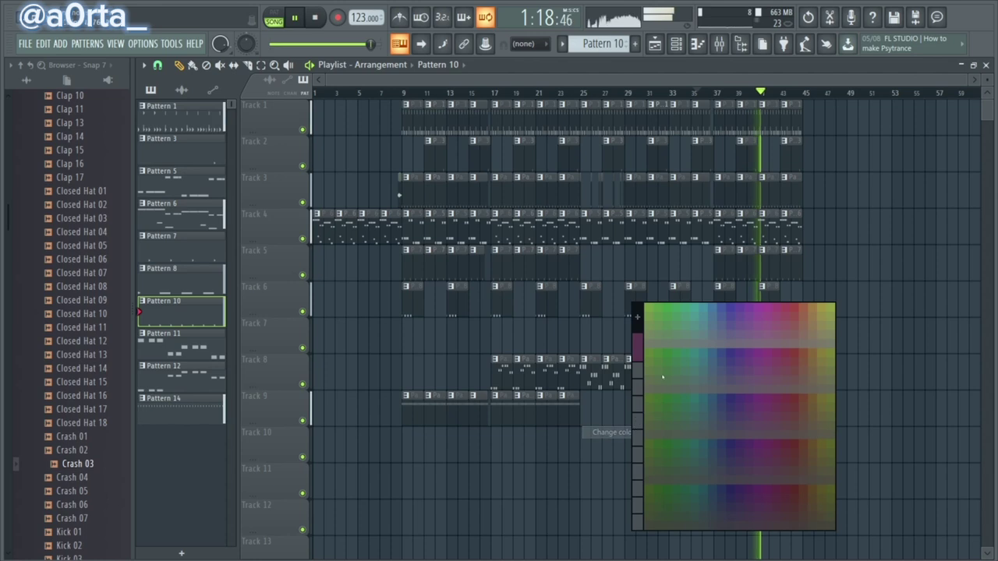
{"action": "left_click", "coordinate": [723, 320]}
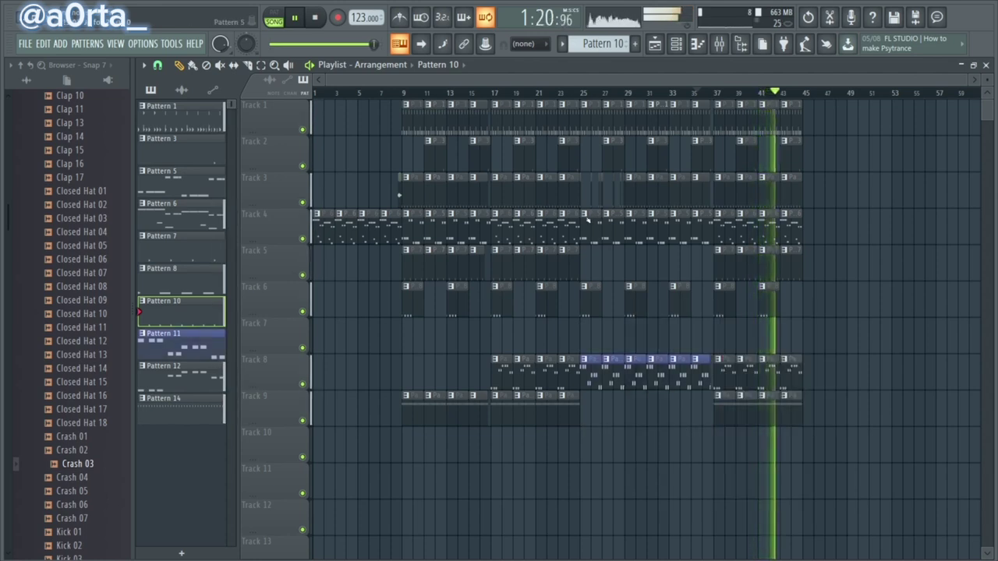
{"action": "right_click", "coordinate": [588, 220]}
{"action": "left_click", "coordinate": [624, 288]}
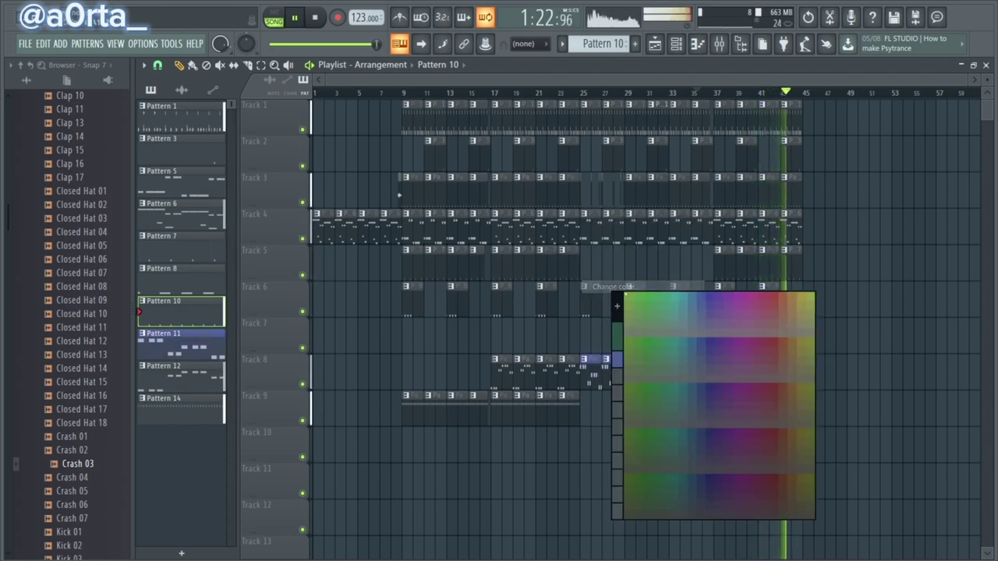
{"action": "left_click", "coordinate": [711, 314]}
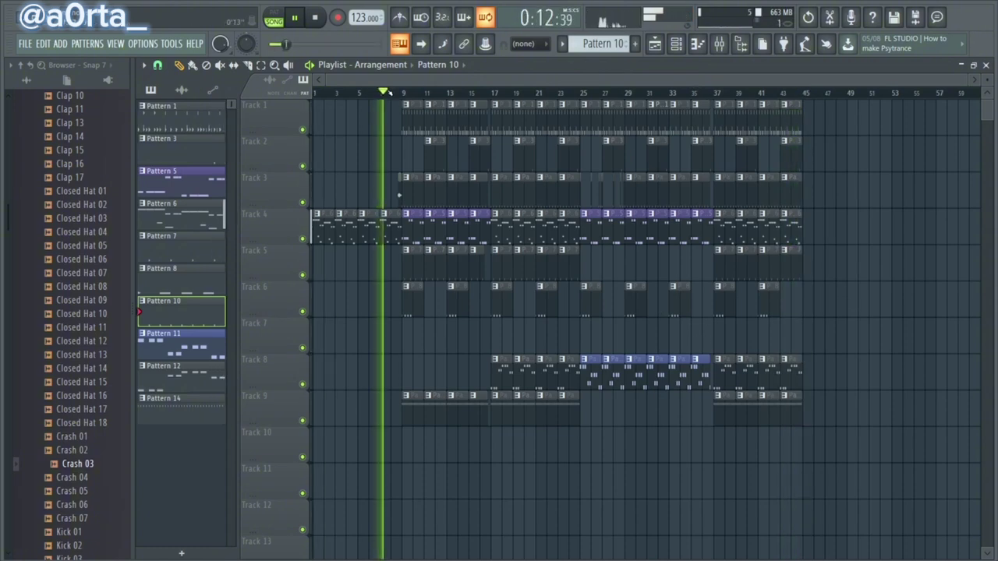
Add the "A0rta tag 2" sample from the Drum Packs folder to Track 2 at about the middle of bar 7
{"action": "scroll", "coordinate": [398, 195], "scroll_direction": "up", "scroll_amount": 4}
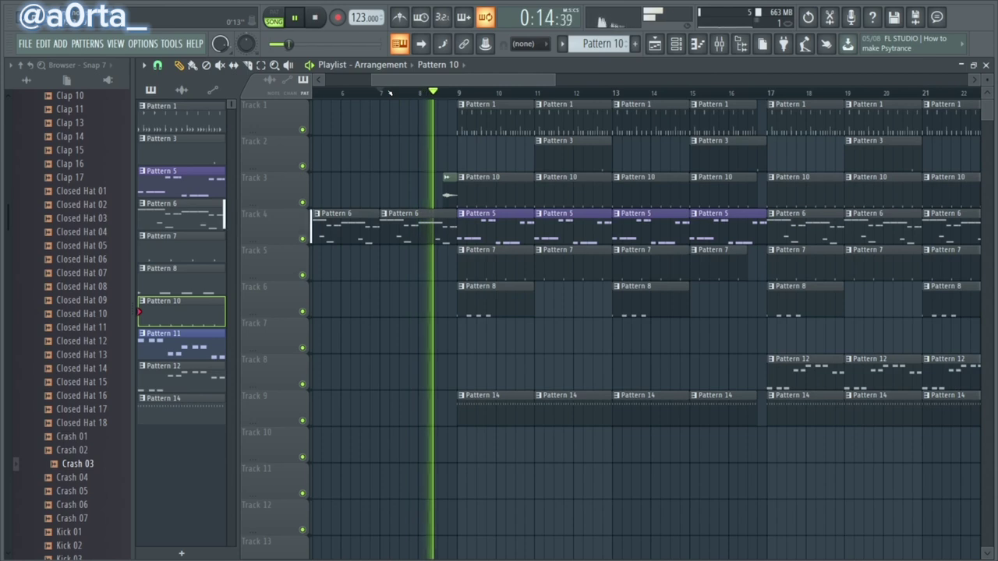
{"action": "left_click_drag", "start_coordinate": [385, 82], "coordinate": [375, 83]}
{"action": "left_click", "coordinate": [349, 92]}
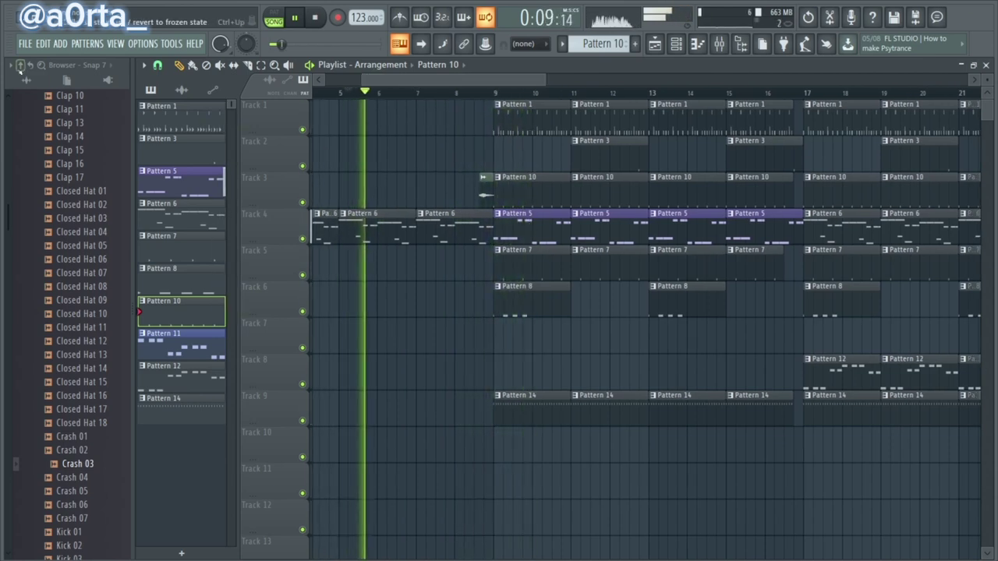
{"action": "left_click", "coordinate": [21, 67]}
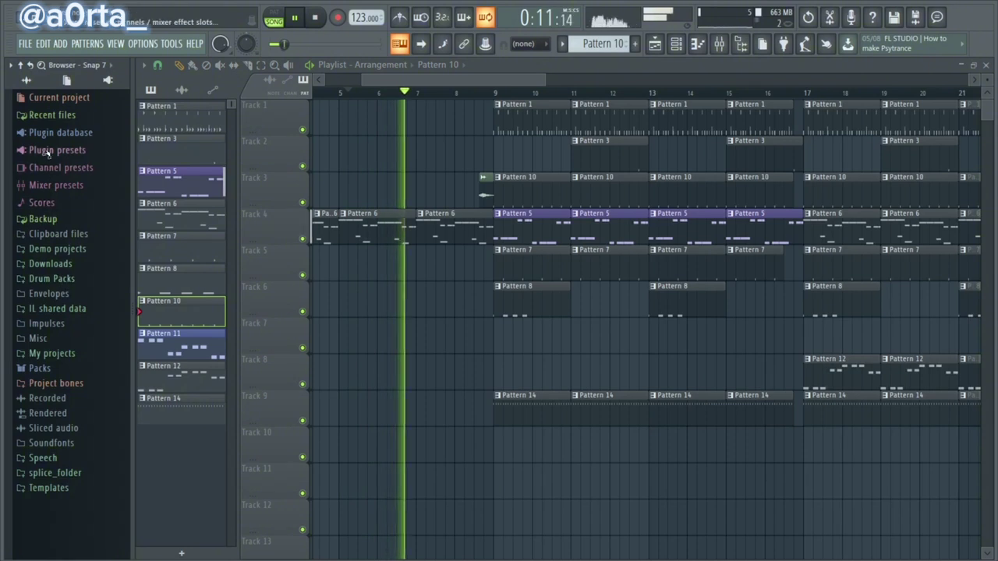
{"action": "left_click", "coordinate": [54, 115]}
{"action": "left_click", "coordinate": [53, 114]}
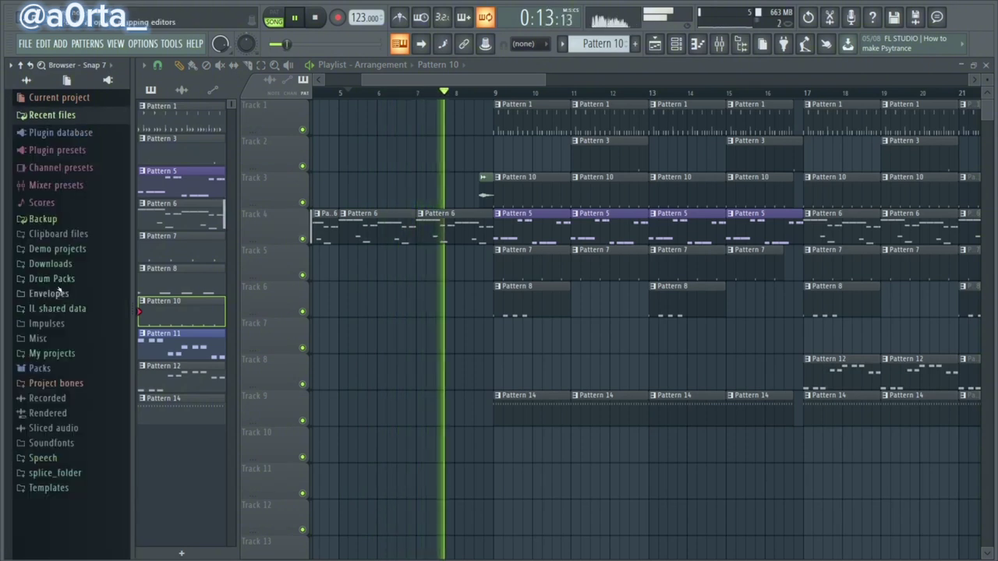
{"action": "left_click", "coordinate": [55, 279]}
{"action": "left_click", "coordinate": [63, 295]}
{"action": "scroll", "coordinate": [70, 292], "scroll_direction": "down", "scroll_amount": 6}
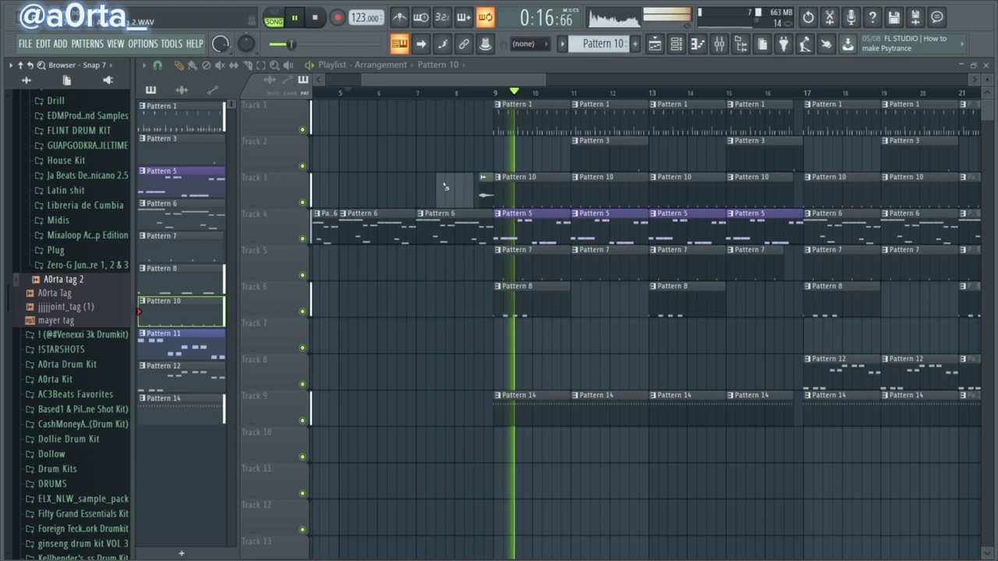
{"action": "left_click_drag", "start_coordinate": [446, 187], "coordinate": [446, 161]}
Set the playlist snap to none and move the A0rta tag 2 clip on Track 2 to start at bar 8
{"action": "left_click", "coordinate": [357, 92]}
{"action": "left_click", "coordinate": [158, 66]}
{"action": "left_click", "coordinate": [184, 129]}
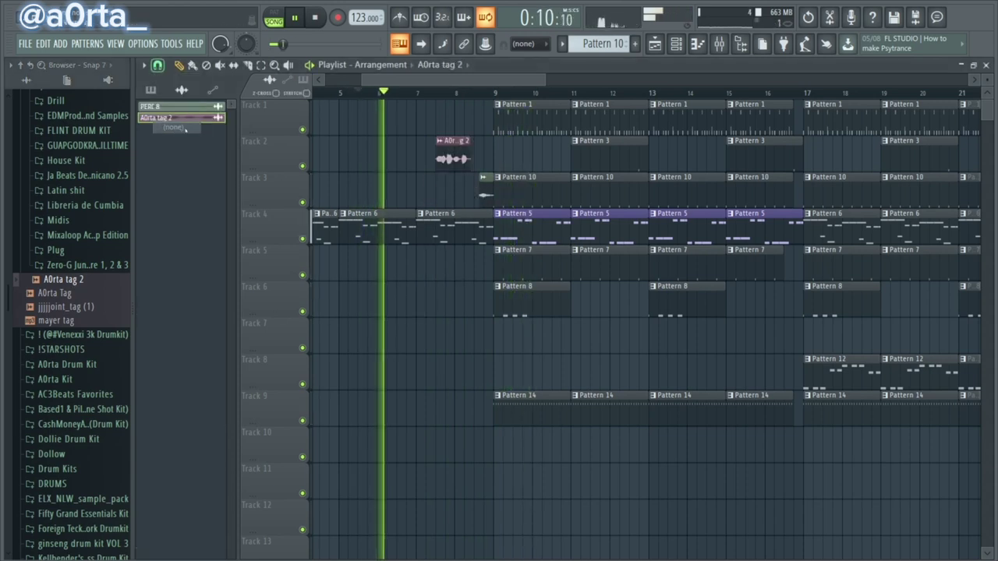
{"action": "scroll", "coordinate": [447, 156], "scroll_direction": "up", "scroll_amount": 4}
{"action": "left_click_drag", "start_coordinate": [427, 160], "coordinate": [507, 168]}
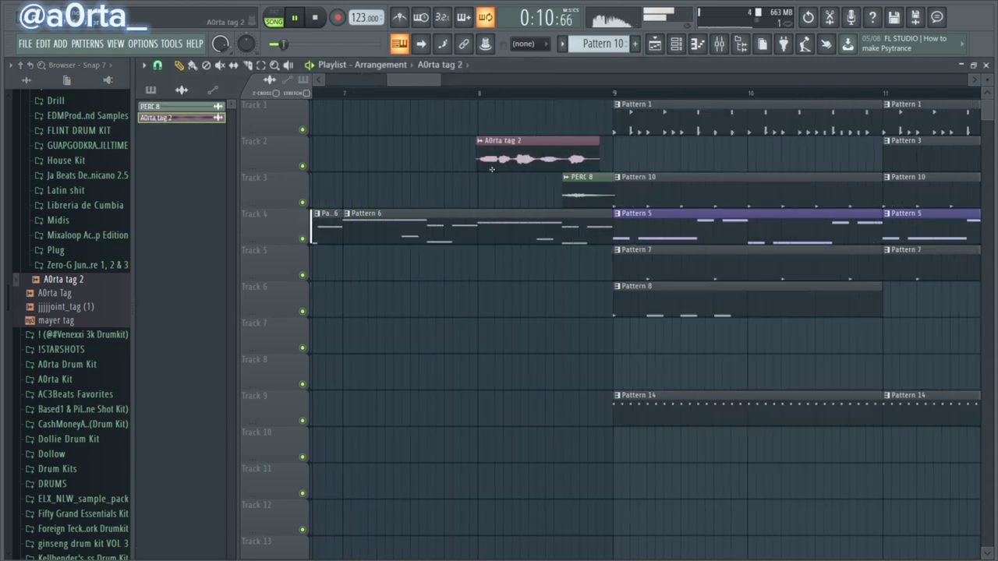
Lengthen the A0rta tag 2 clip on Track 2 so it ends just before bar 9, and replay the section
{"action": "double_click", "coordinate": [572, 164]}
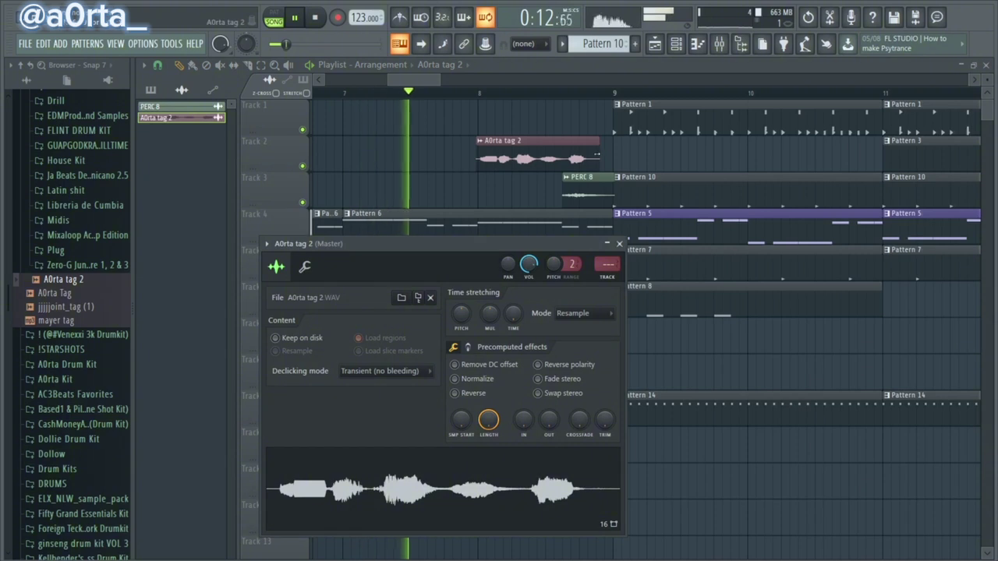
{"action": "left_click_drag", "start_coordinate": [598, 154], "coordinate": [607, 155]}
{"action": "left_click", "coordinate": [307, 94]}
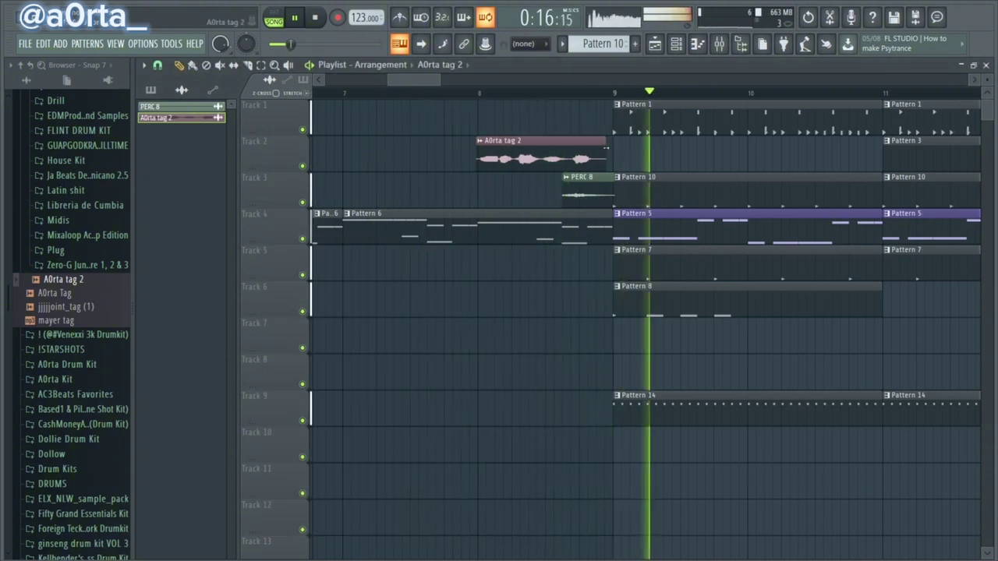
Reset the time-stretching pitch of the A0rta tag 2 sample and set its stretch mode to Auto
{"action": "double_click", "coordinate": [556, 156]}
{"action": "right_click", "coordinate": [467, 326]}
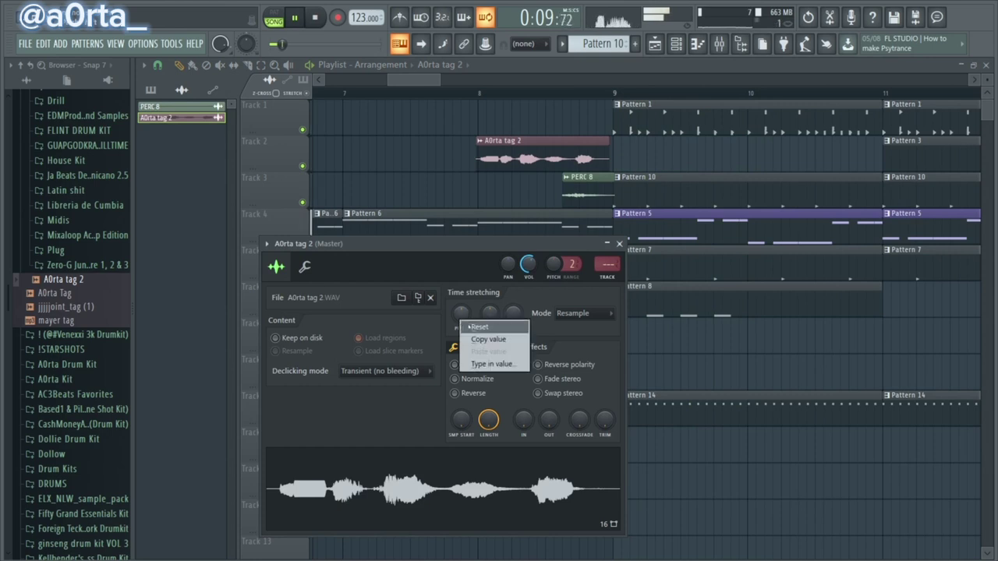
{"action": "left_click", "coordinate": [477, 327]}
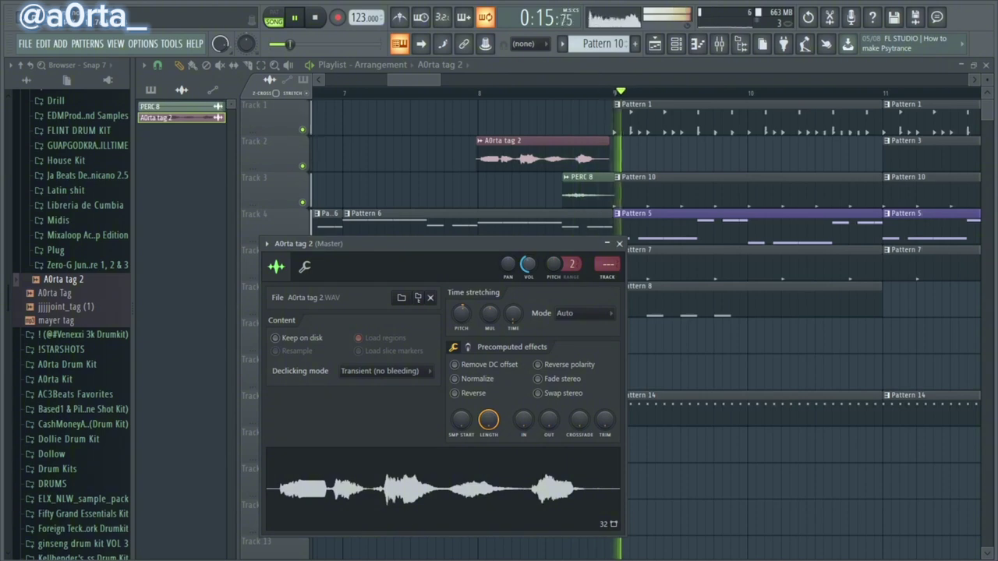
{"action": "left_click", "coordinate": [620, 244]}
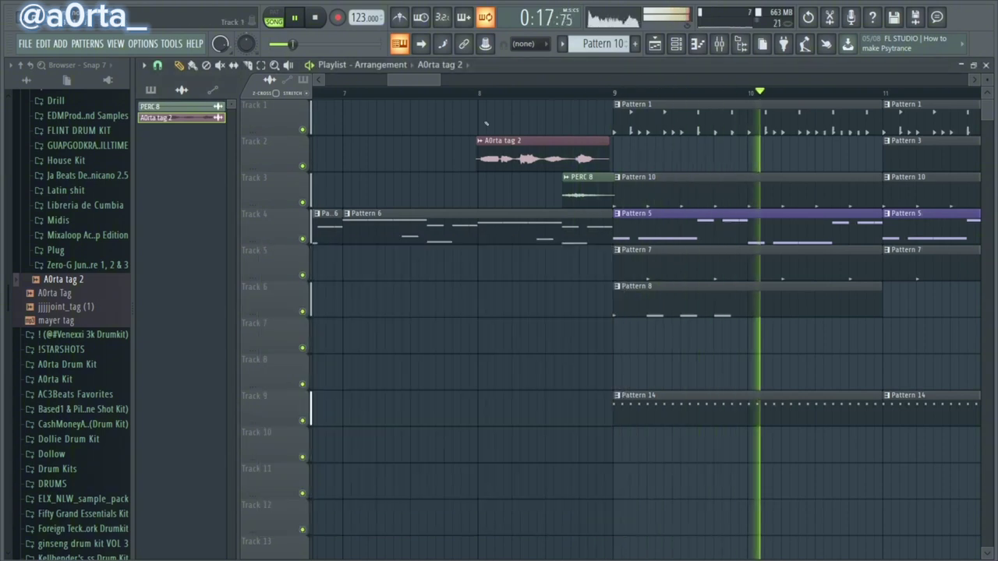
Collapse folder 1 inside Drum Packs and look through the remaining drum kits for another sample
{"action": "scroll", "coordinate": [93, 254], "scroll_direction": "up", "scroll_amount": 7}
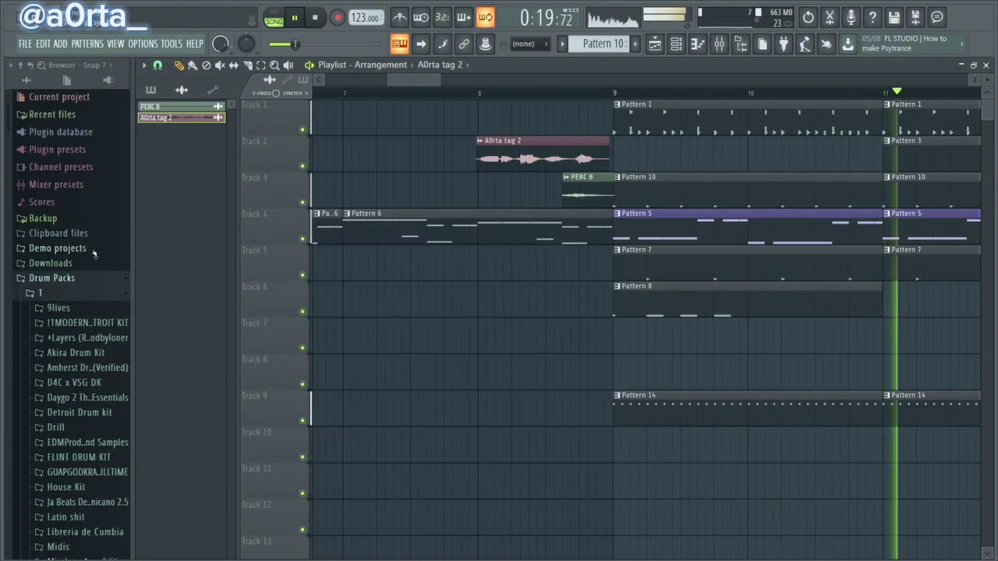
{"action": "left_click", "coordinate": [63, 295]}
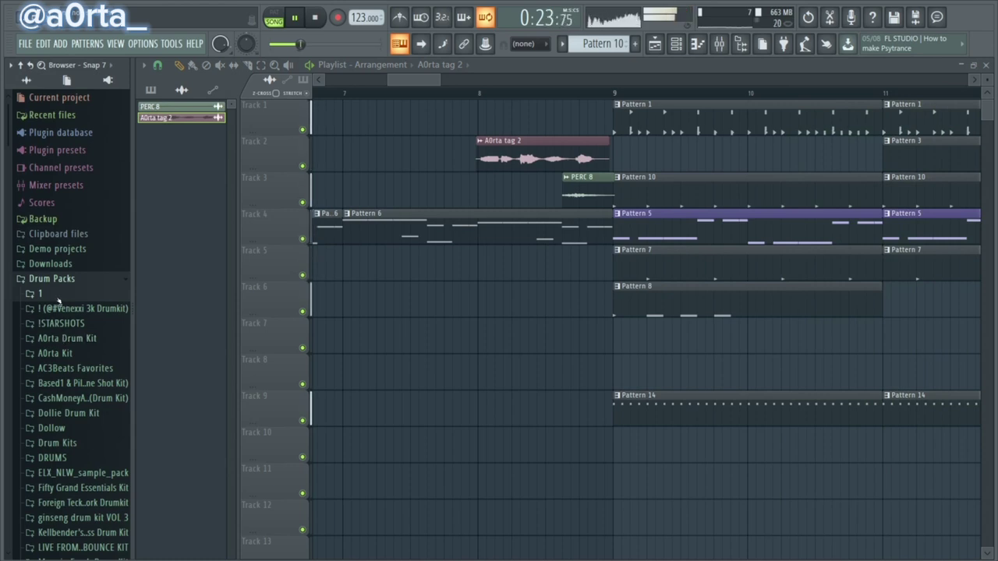
{"action": "scroll", "coordinate": [67, 335], "scroll_direction": "down", "scroll_amount": 7}
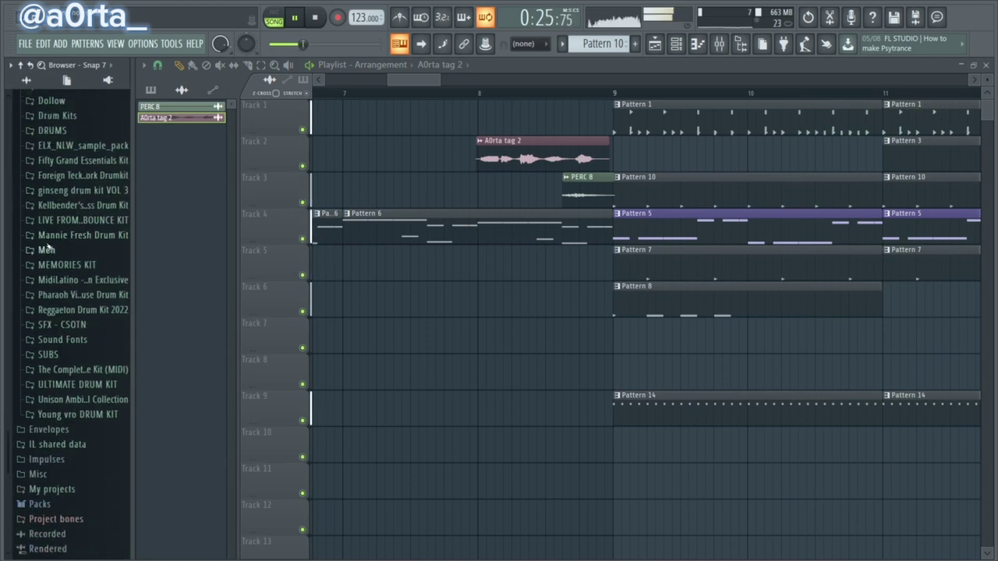
{"action": "scroll", "coordinate": [76, 212], "scroll_direction": "up", "scroll_amount": 7}
{"action": "scroll", "coordinate": [76, 212], "scroll_direction": "down", "scroll_amount": 7}
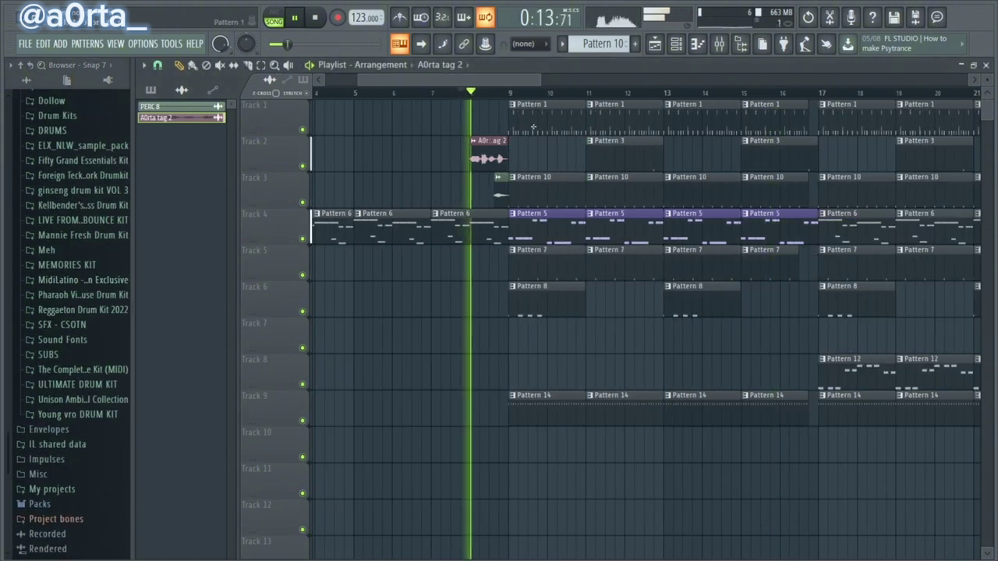
Add a C#5 note near the end of bar 2 to the DT - Sound12 channel in Pattern 1
{"action": "double_click", "coordinate": [525, 101]}
{"action": "key", "text": "F6"}
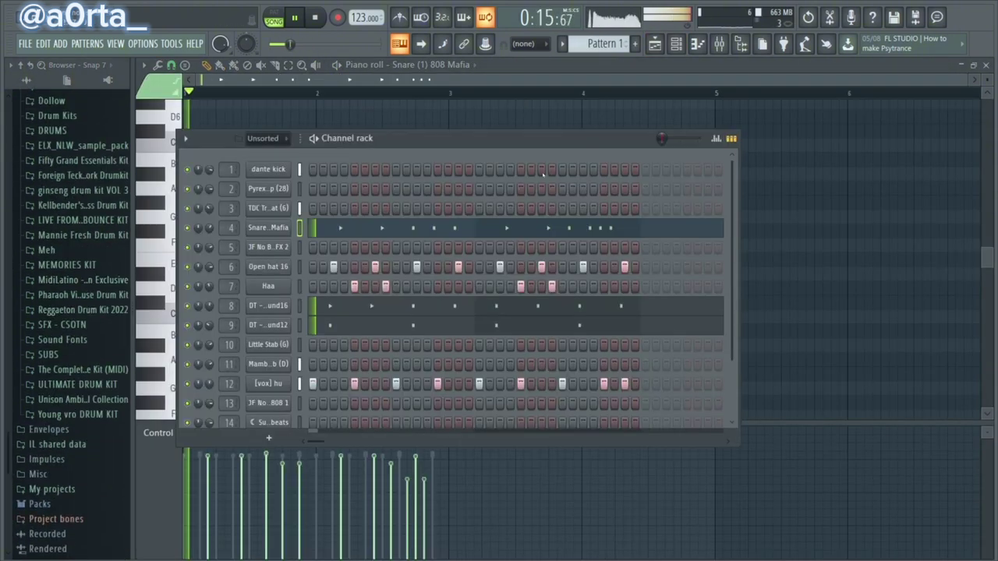
{"action": "left_click", "coordinate": [355, 322]}
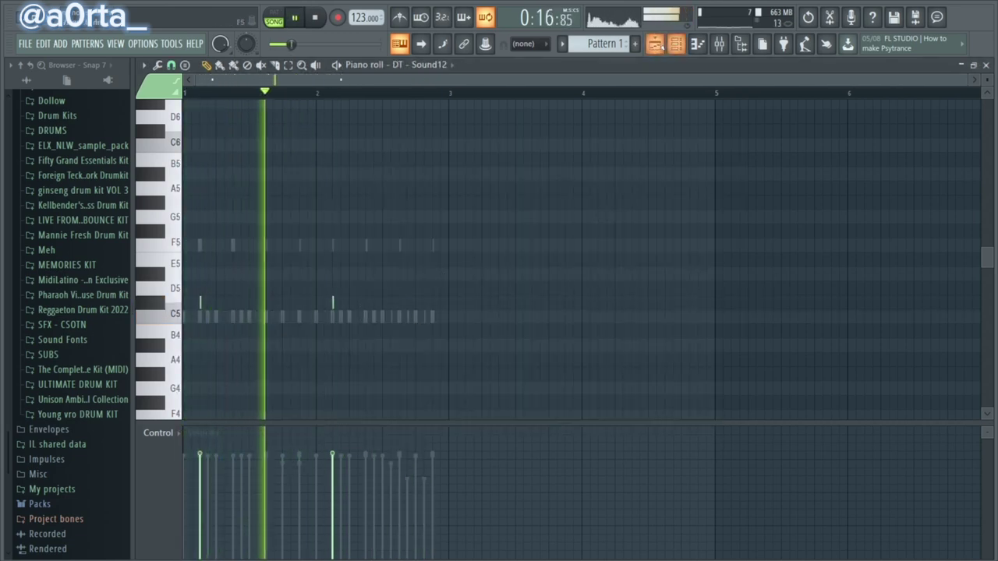
{"action": "key", "text": "F5"}
{"action": "scroll", "coordinate": [558, 96], "scroll_direction": "down", "scroll_amount": 2}
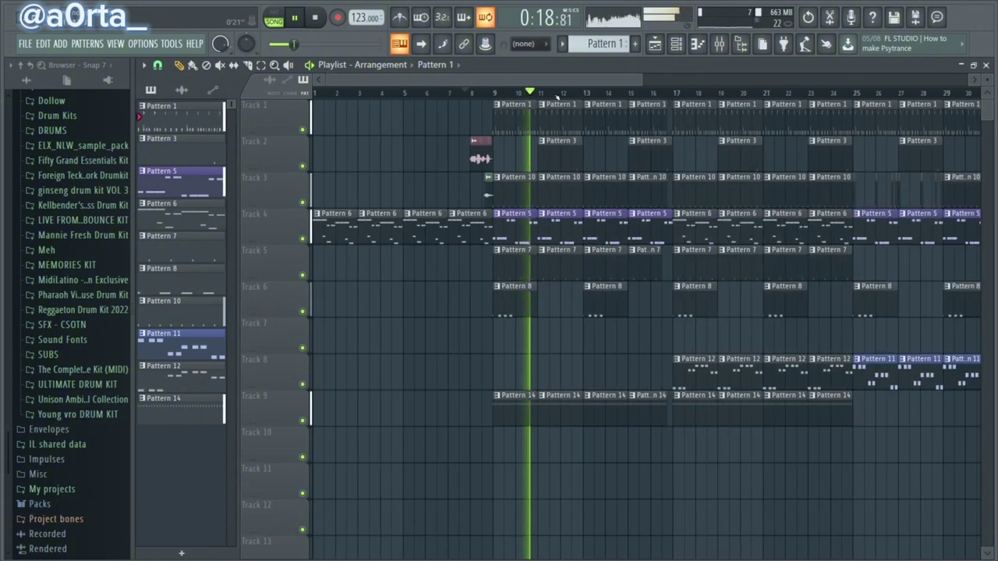
{"action": "key", "text": "F7"}
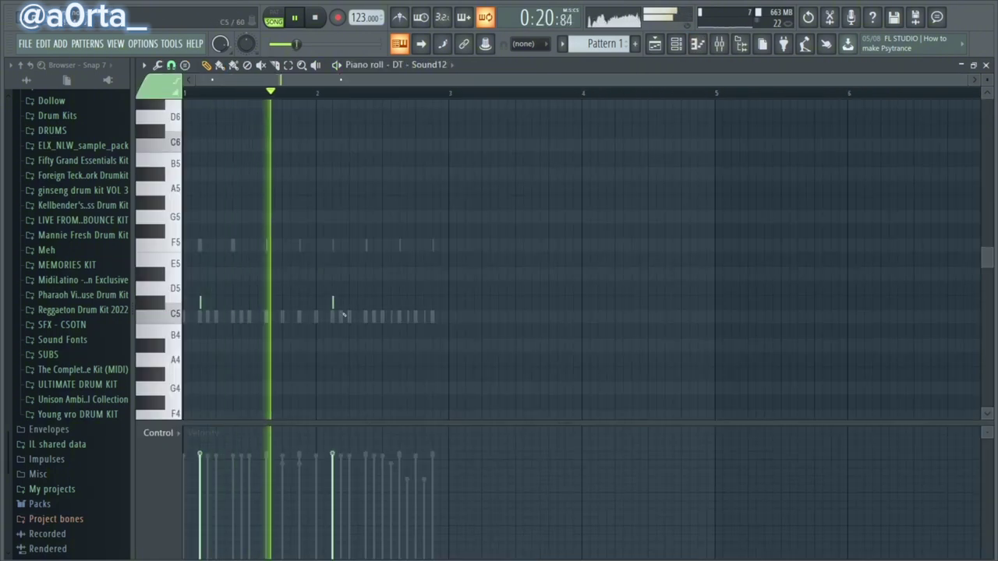
{"action": "left_click", "coordinate": [424, 303]}
{"action": "left_click_drag", "start_coordinate": [425, 304], "coordinate": [433, 304]}
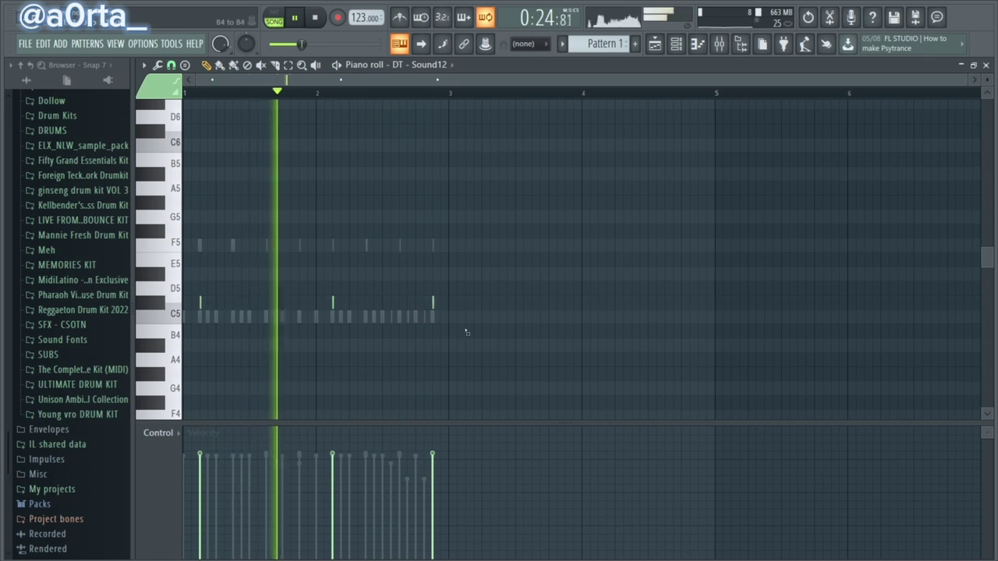
{"action": "scroll", "coordinate": [425, 205], "scroll_direction": "down", "scroll_amount": 2}
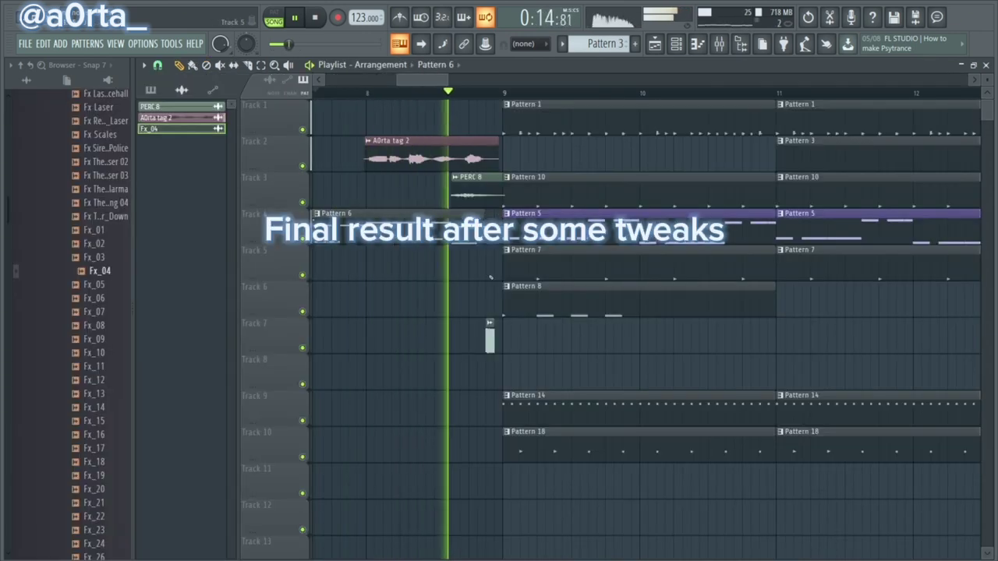
Review the arrangement during playback, checking the Fx_04 sample settings on Track 7 and the mixer levels and master effects
{"action": "scroll", "coordinate": [416, 226], "scroll_direction": "down", "scroll_amount": 8}
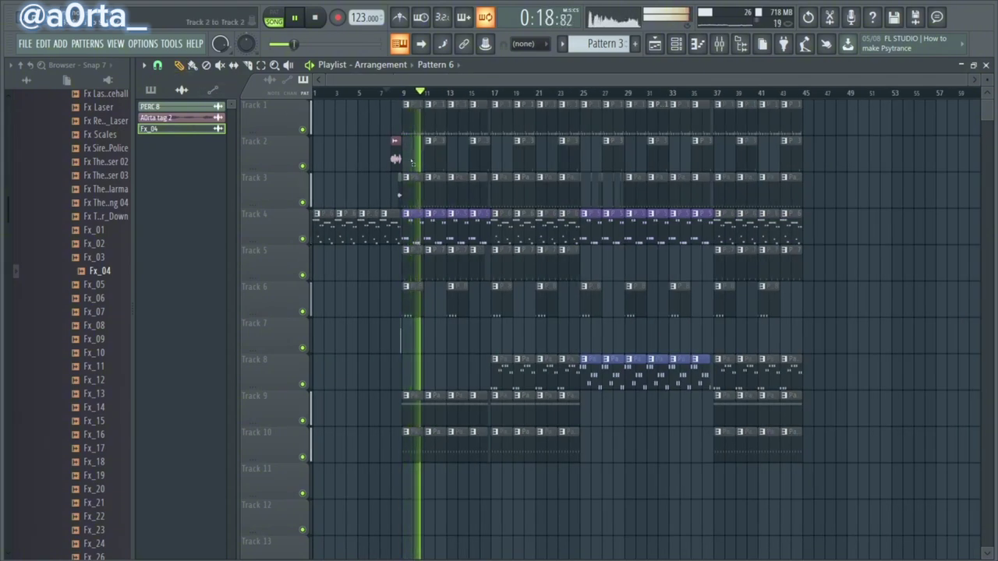
{"action": "scroll", "coordinate": [400, 323], "scroll_direction": "up", "scroll_amount": 6}
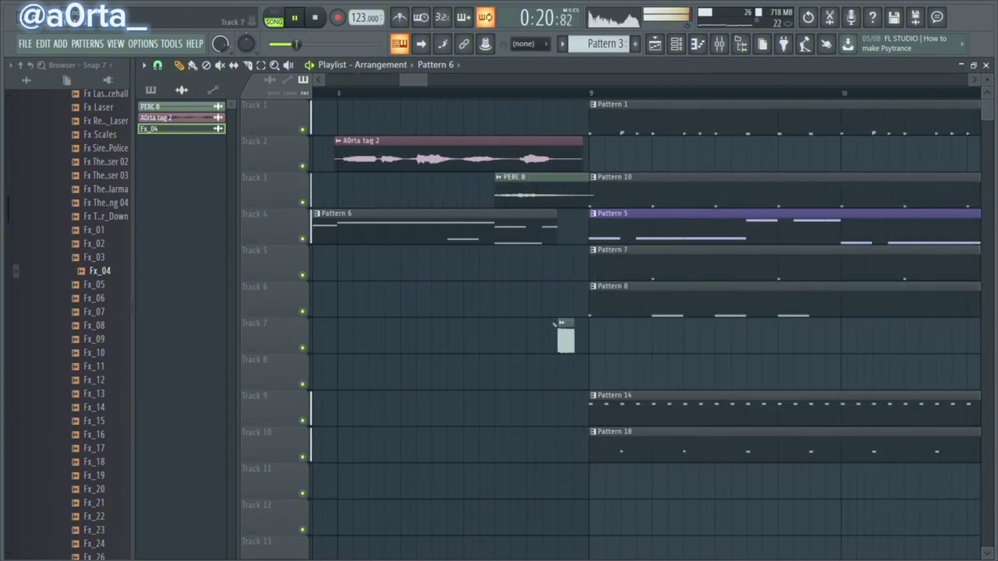
{"action": "double_click", "coordinate": [562, 328]}
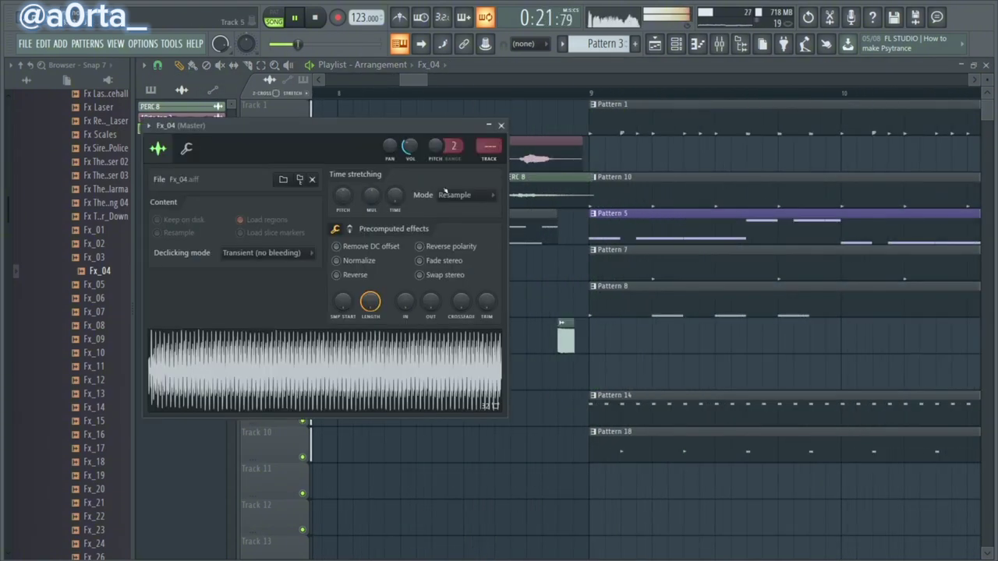
{"action": "left_click", "coordinate": [502, 124]}
{"action": "scroll", "coordinate": [599, 166], "scroll_direction": "down", "scroll_amount": 6}
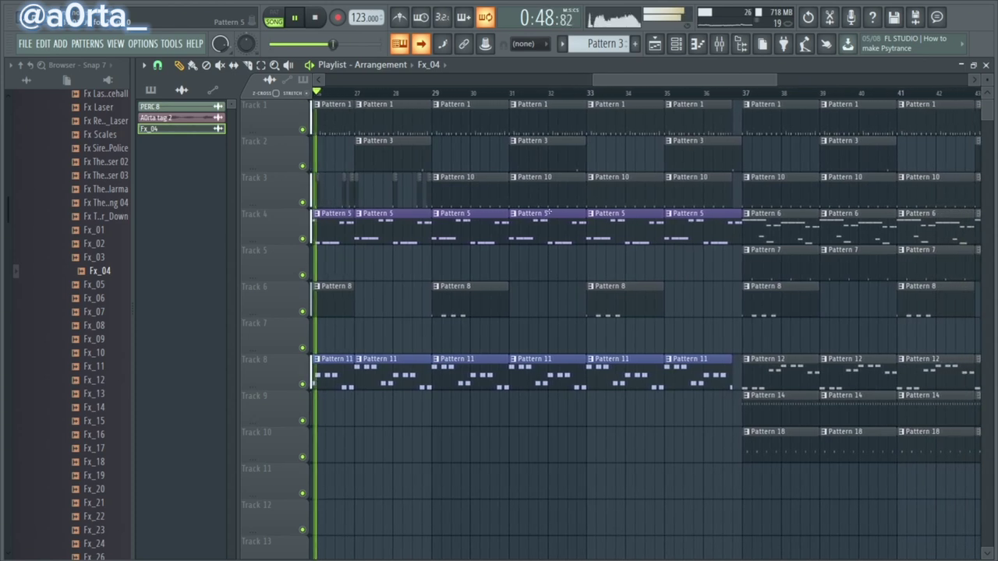
{"action": "left_click", "coordinate": [720, 45]}
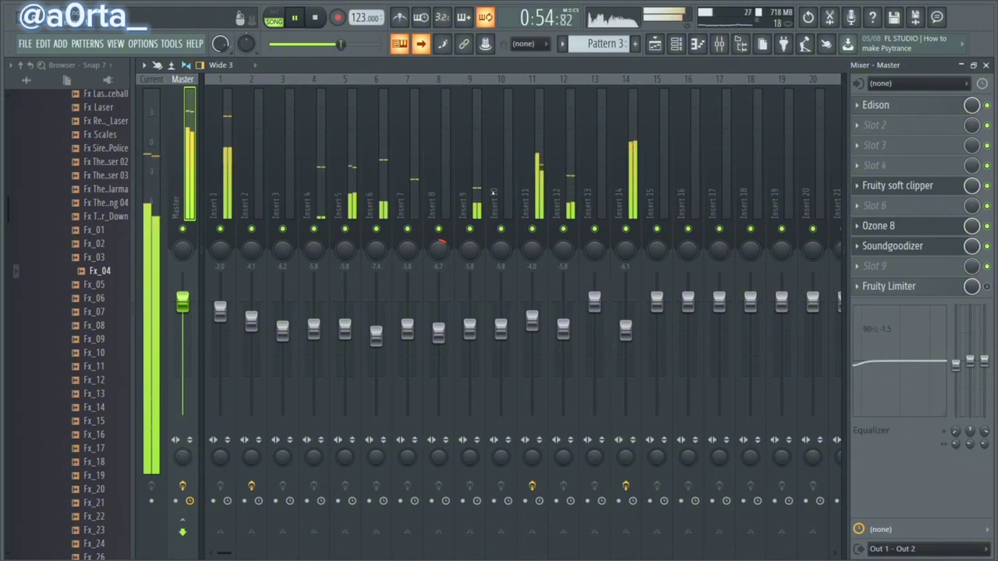
{"action": "left_click", "coordinate": [657, 45]}
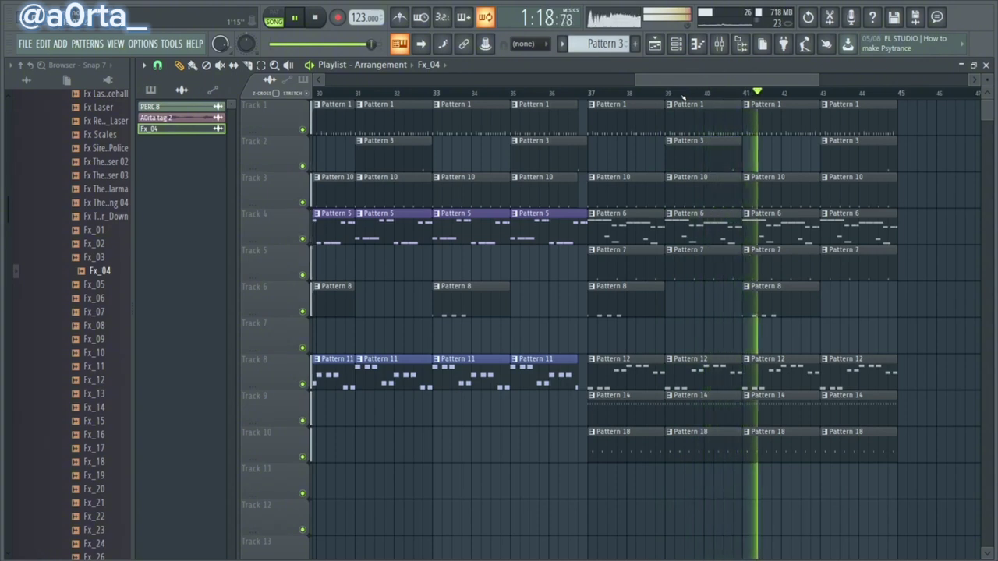
Make the Pattern 6 clip at bar 37 on Track 4 unique and remove the lower notes from its Mamba Stab (D) melody
{"action": "scroll", "coordinate": [683, 97], "scroll_direction": "down", "scroll_amount": 2}
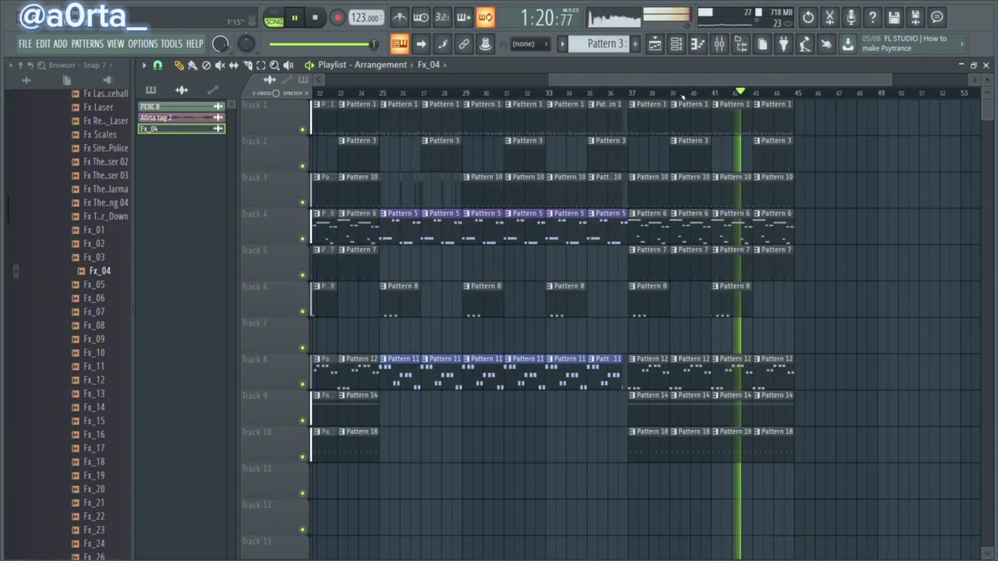
{"action": "left_click", "coordinate": [581, 94]}
{"action": "right_click", "coordinate": [630, 222]}
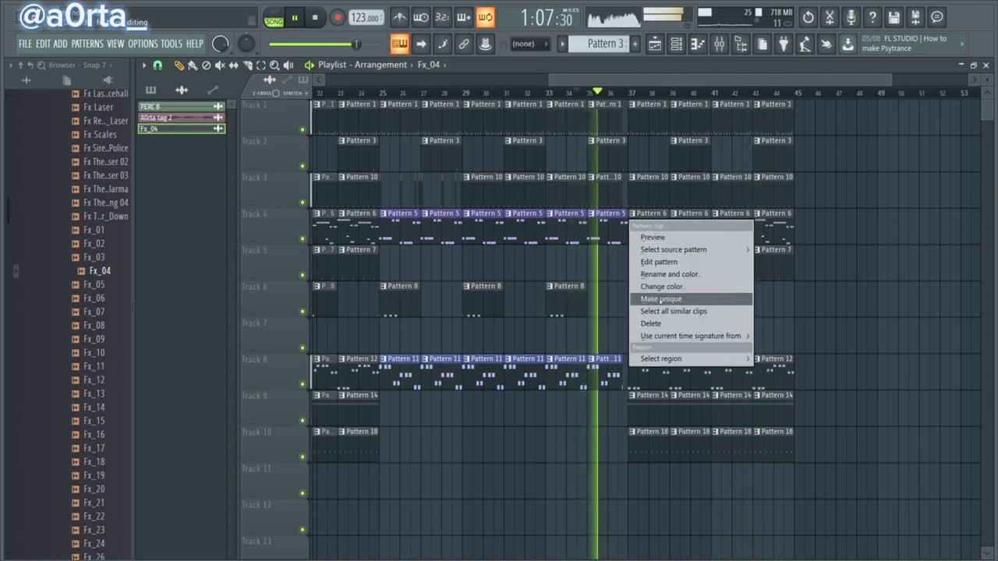
{"action": "left_click", "coordinate": [661, 300]}
{"action": "double_click", "coordinate": [346, 262]}
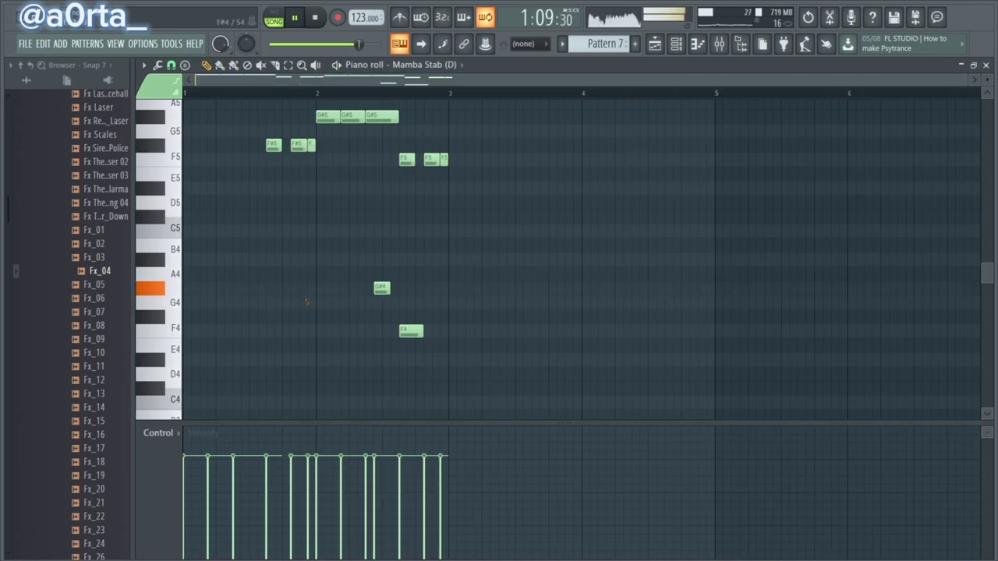
{"action": "key", "text": "F5"}
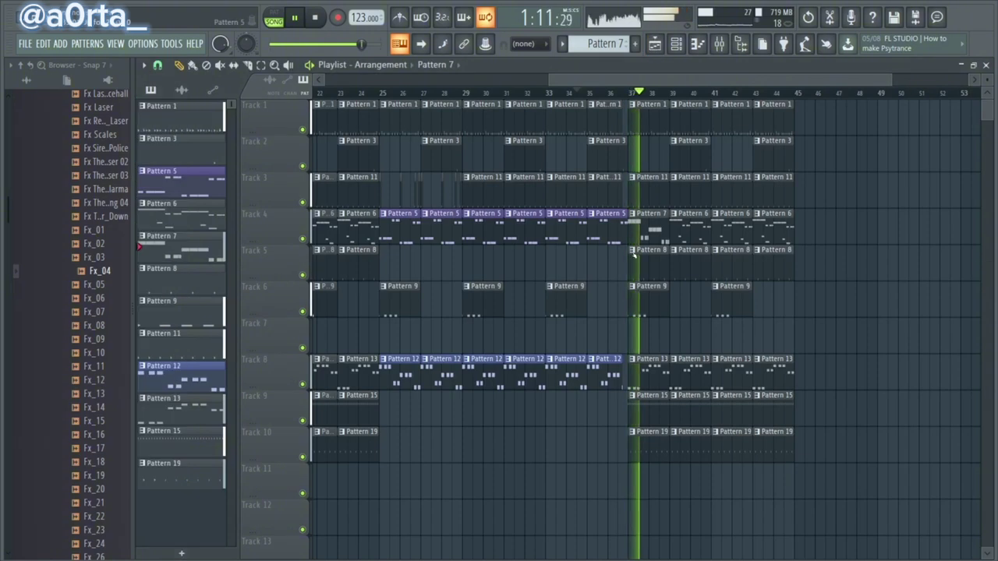
Replace the Pattern 6 clips at bars 39, 41 and 43 on Track 4 with Pattern 7
{"action": "right_click", "coordinate": [684, 232]}
{"action": "left_click", "coordinate": [683, 233]}
{"action": "right_click", "coordinate": [727, 229]}
{"action": "left_click", "coordinate": [727, 230]}
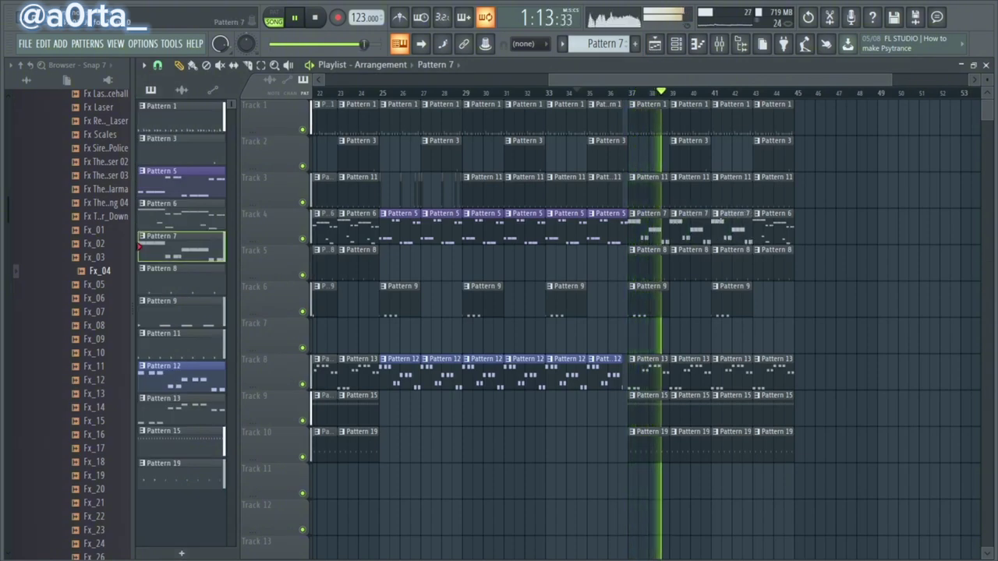
{"action": "right_click", "coordinate": [781, 226]}
{"action": "left_click", "coordinate": [782, 226]}
{"action": "scroll", "coordinate": [650, 99], "scroll_direction": "down", "scroll_amount": 3}
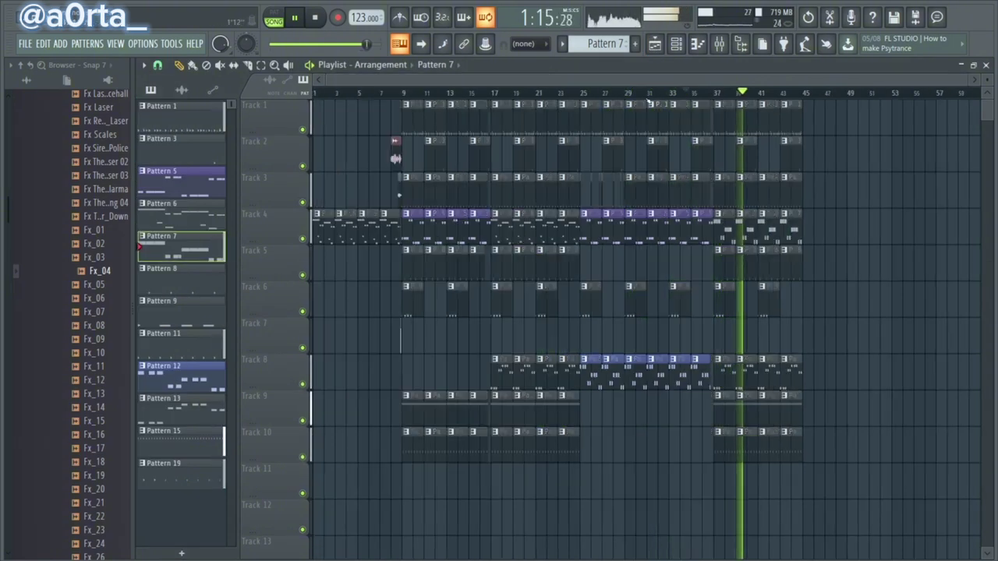